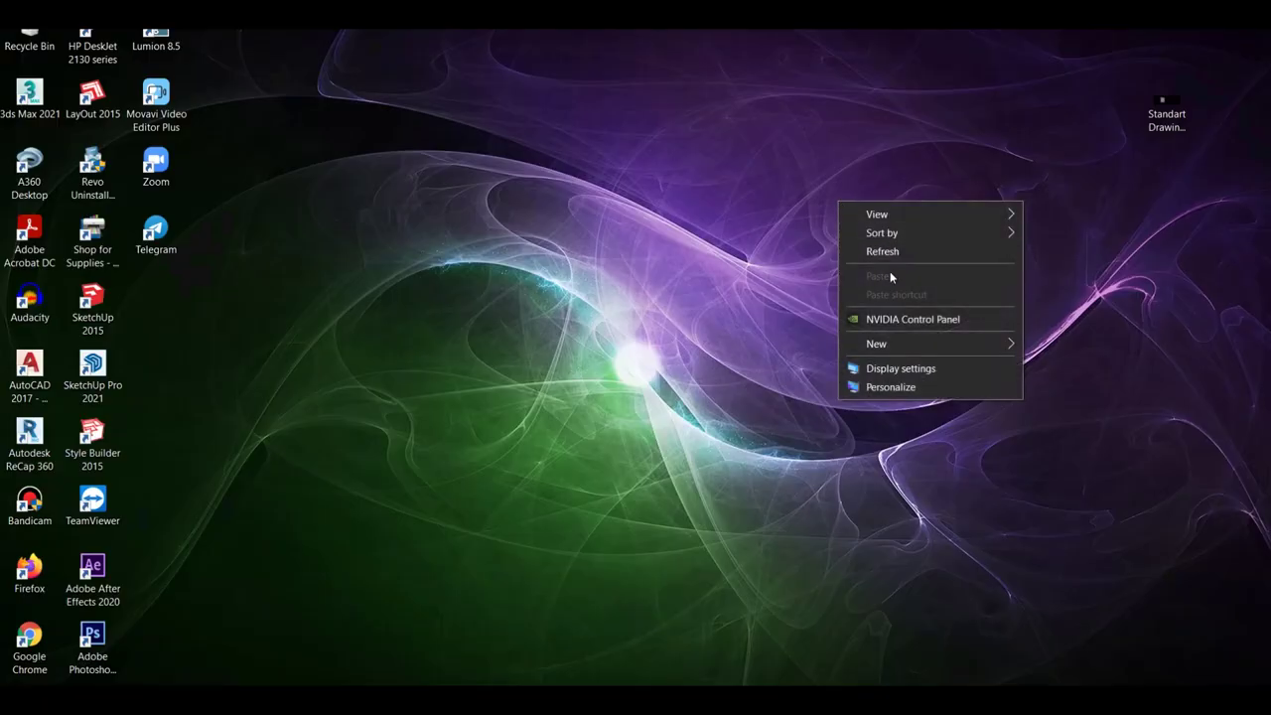
Refresh the Windows desktop
{"action": "left_click", "coordinate": [882, 251]}
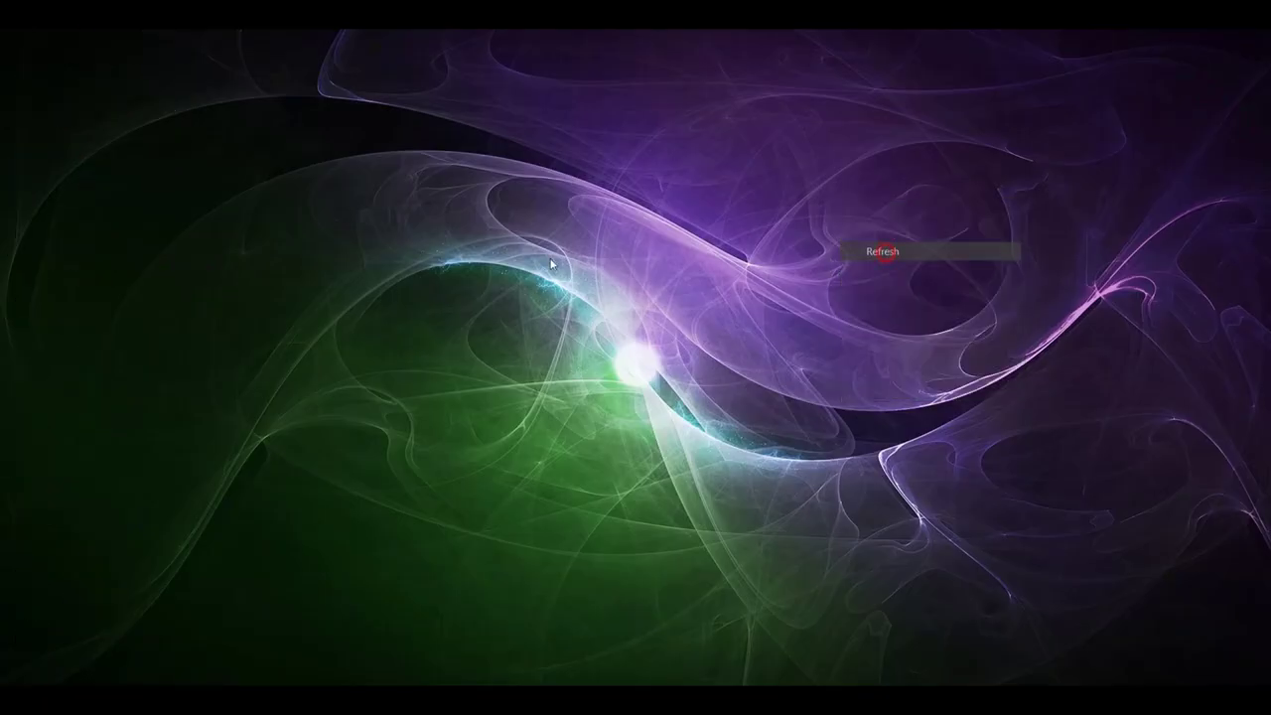
{"action": "right_click", "coordinate": [336, 237]}
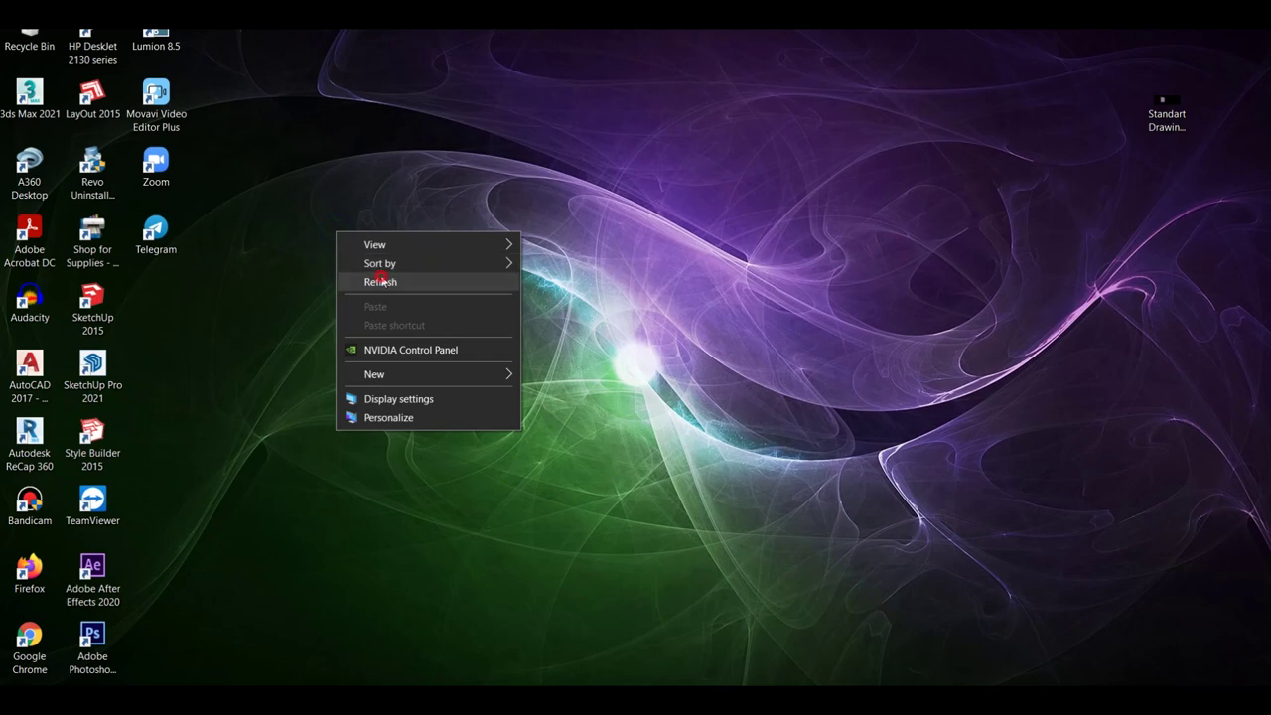
{"action": "left_click", "coordinate": [381, 281]}
Launch SketchUp Pro 2021 from its desktop shortcut and pick the Architectural Millimeters template
{"action": "right_click", "coordinate": [102, 366]}
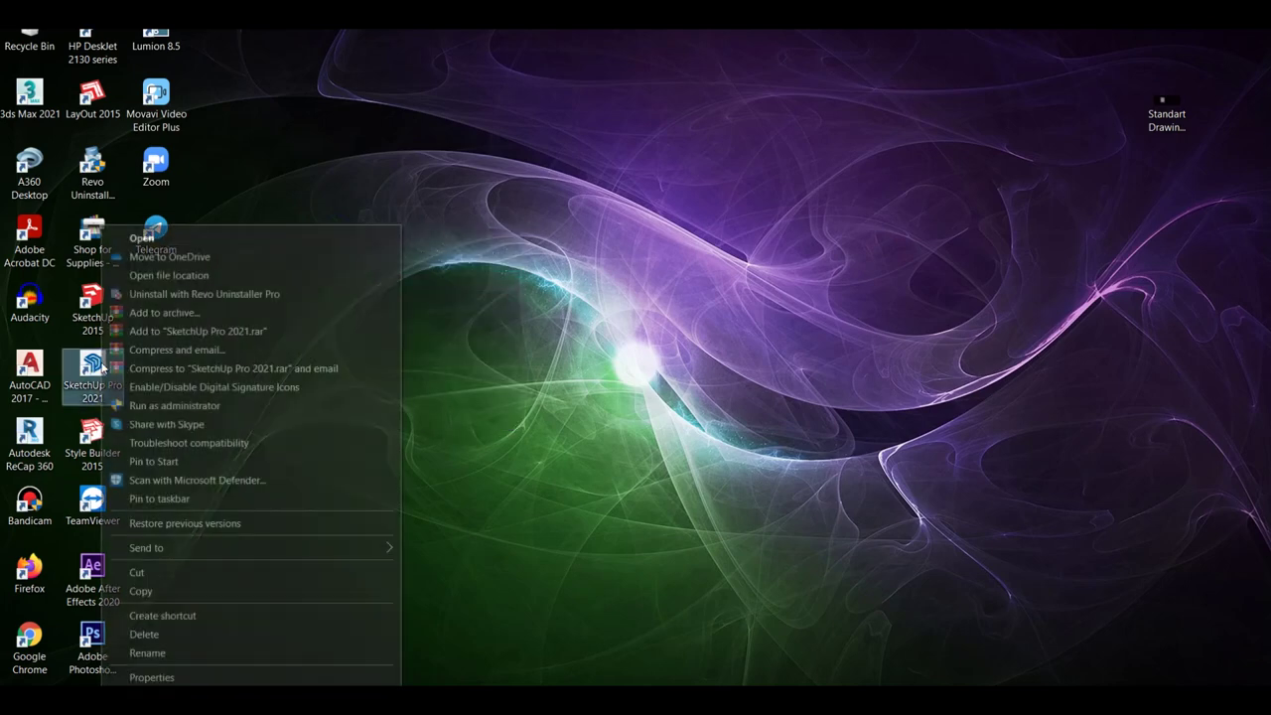
{"action": "left_click", "coordinate": [159, 238]}
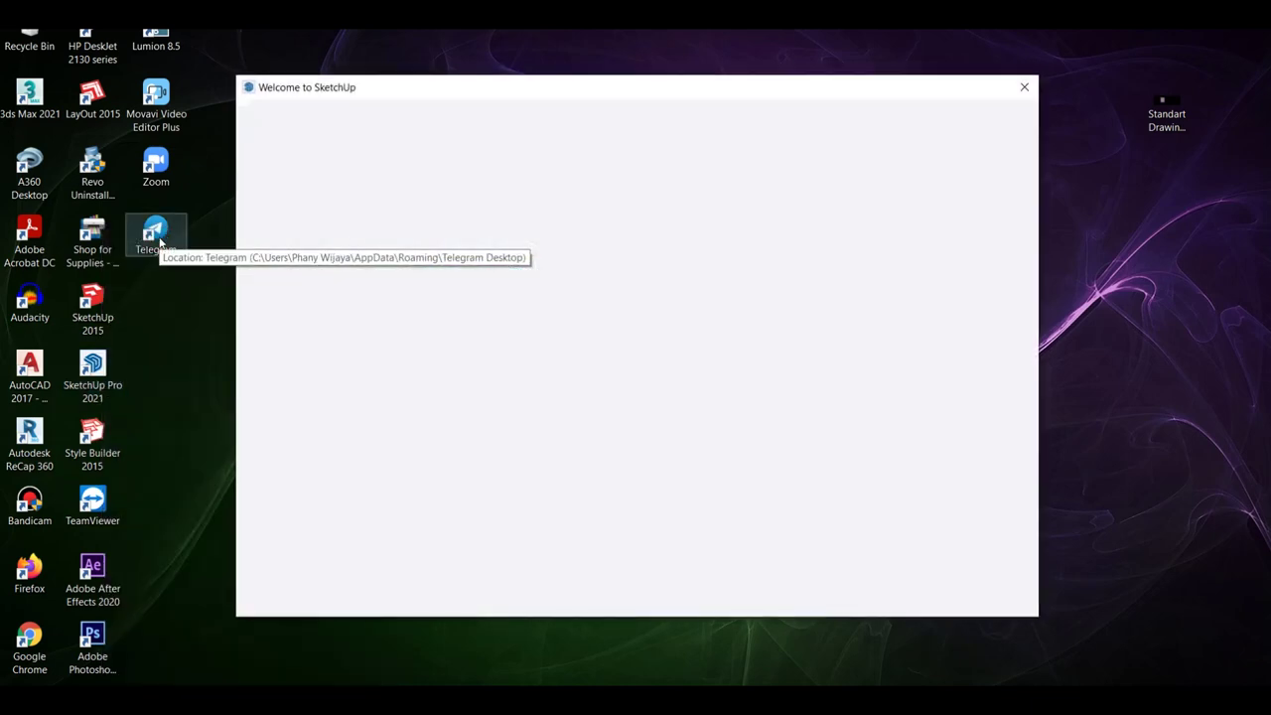
{"action": "left_click", "coordinate": [477, 232]}
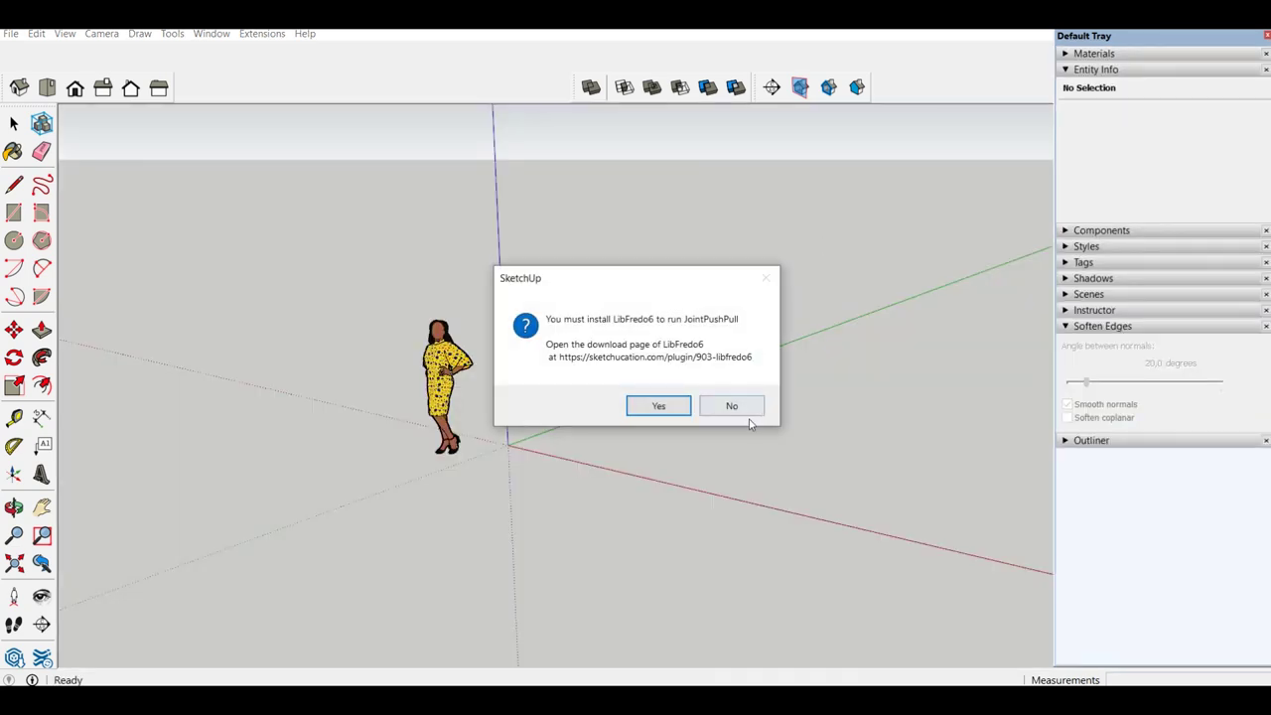
Dismiss the LibFredo6 warning and apply Landscape Architecture Style with profile edges turned off
{"action": "left_click", "coordinate": [736, 406]}
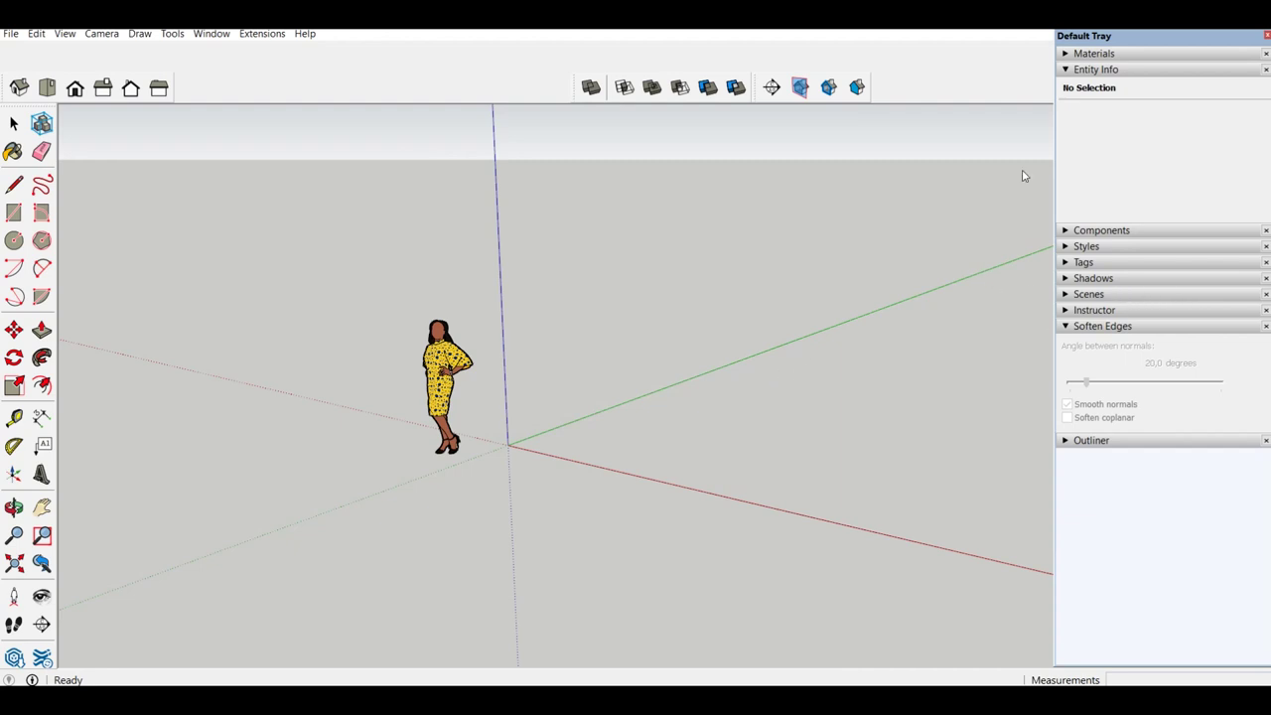
{"action": "left_click", "coordinate": [1087, 72]}
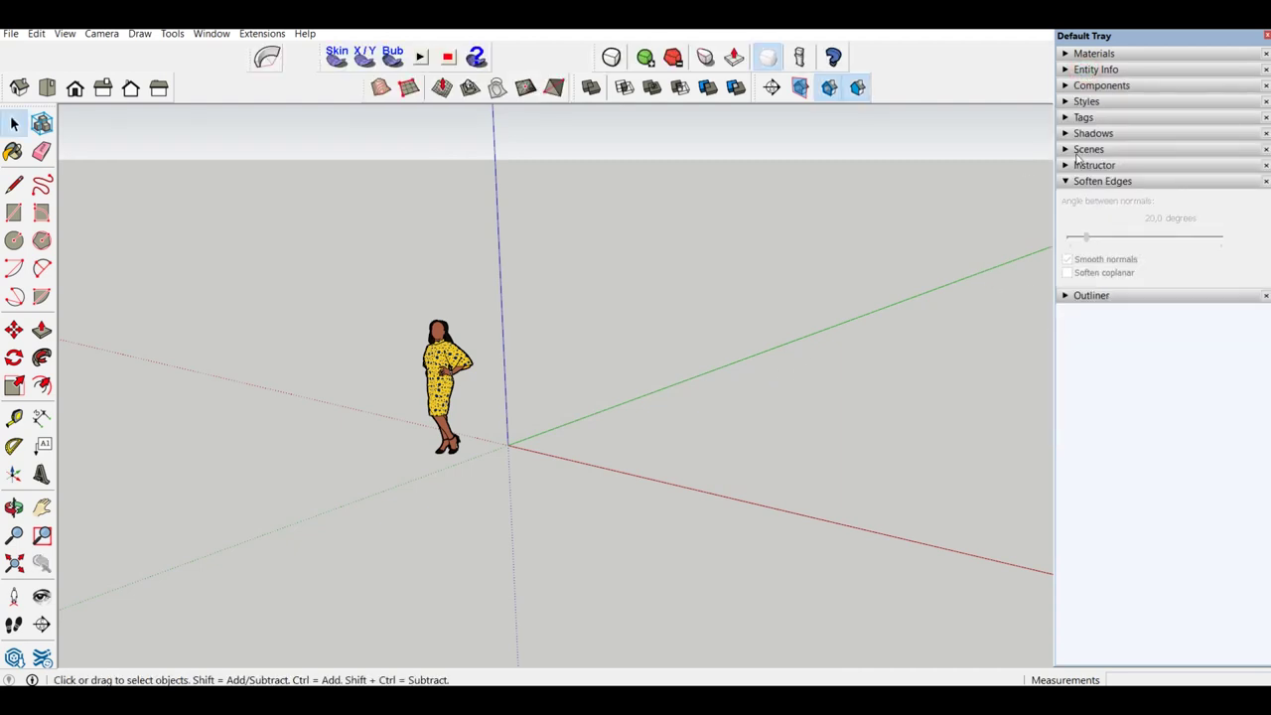
{"action": "left_click", "coordinate": [1087, 102]}
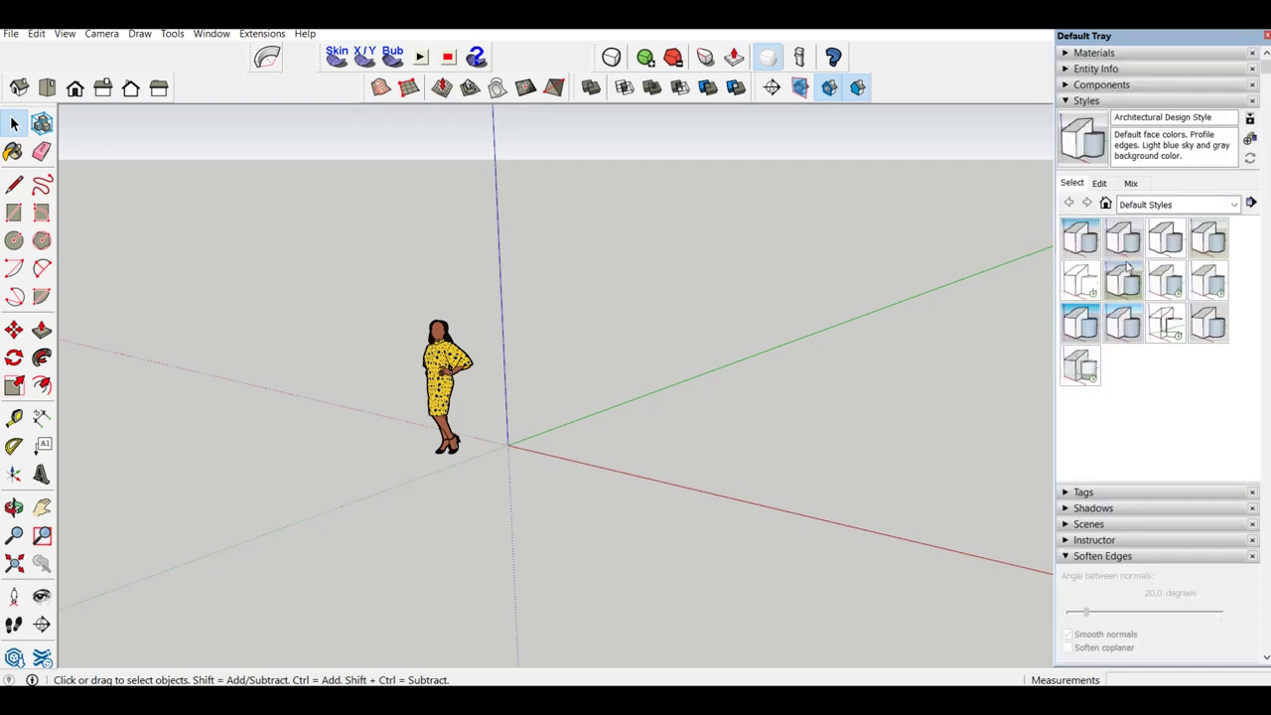
{"action": "left_click", "coordinate": [1124, 281]}
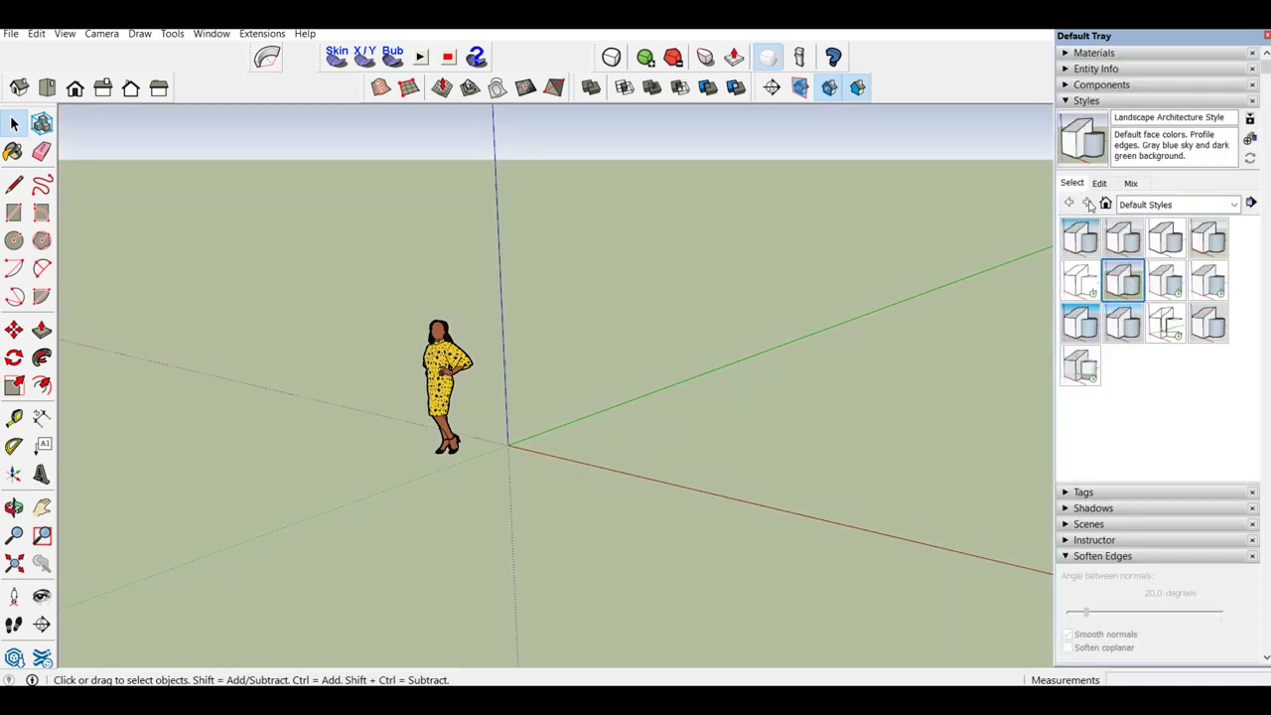
{"action": "left_click", "coordinate": [1099, 184]}
{"action": "left_click", "coordinate": [1070, 265]}
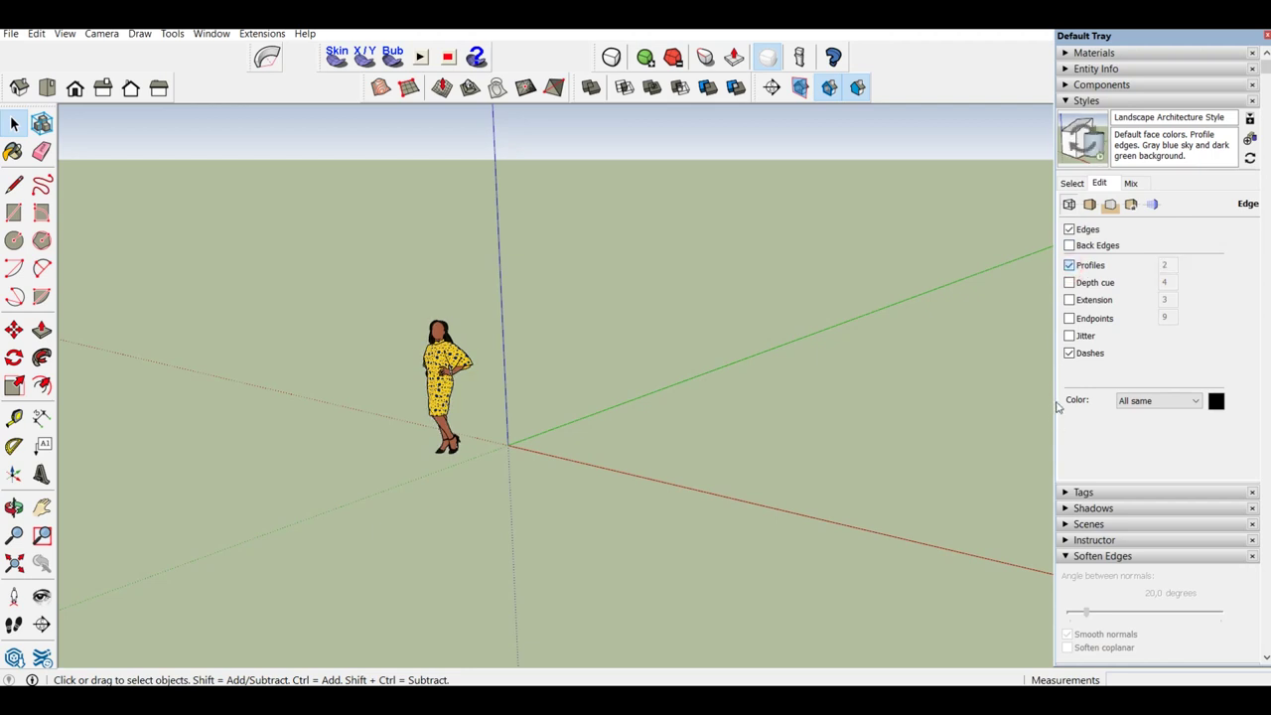
{"action": "left_click", "coordinate": [1109, 101]}
Erase the default human figure from the scene
{"action": "left_click", "coordinate": [446, 363]}
{"action": "right_click", "coordinate": [437, 358]}
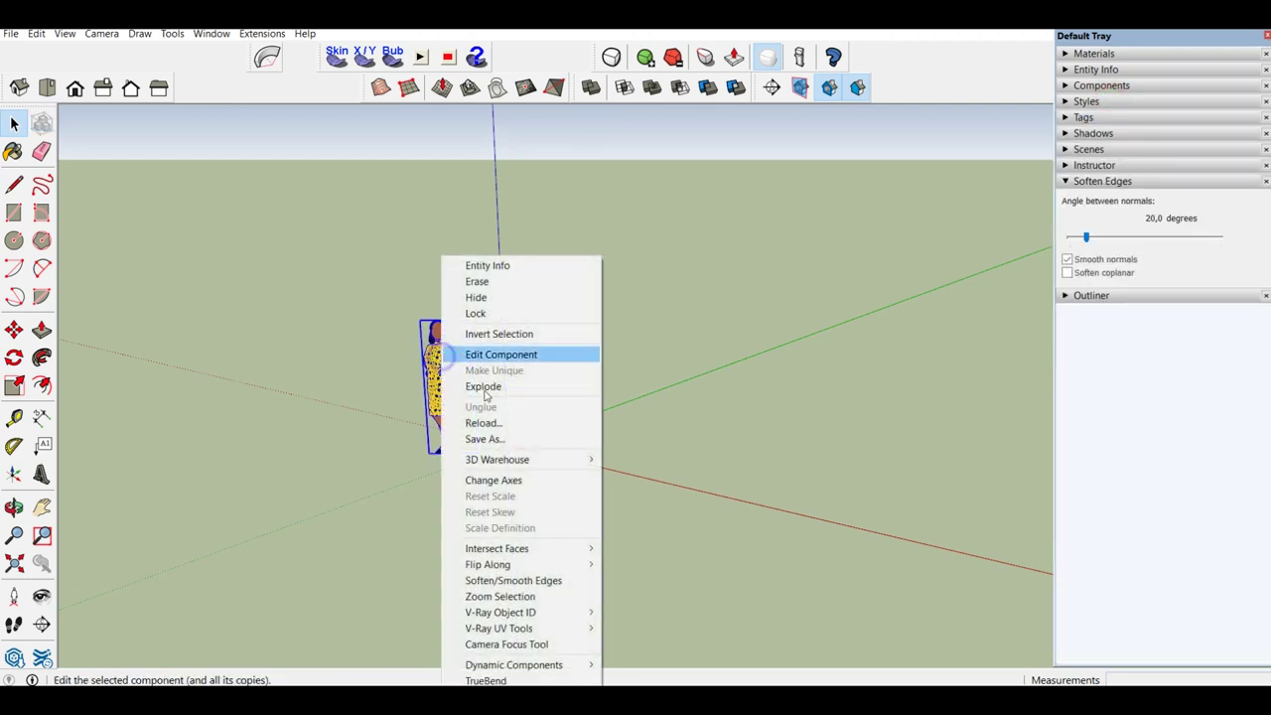
{"action": "left_click", "coordinate": [497, 283]}
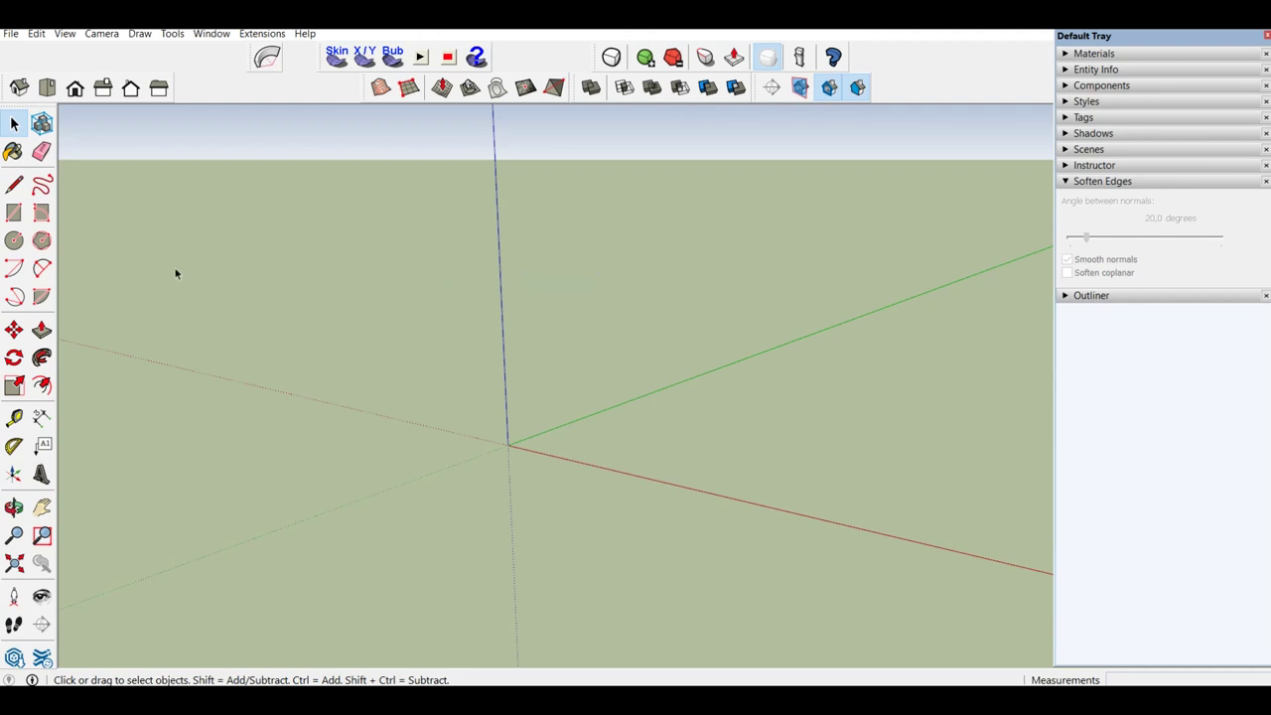
Draw a rectangular floor face starting at the axes origin
{"action": "middle_click_drag", "start_coordinate": [553, 508], "coordinate": [569, 506]}
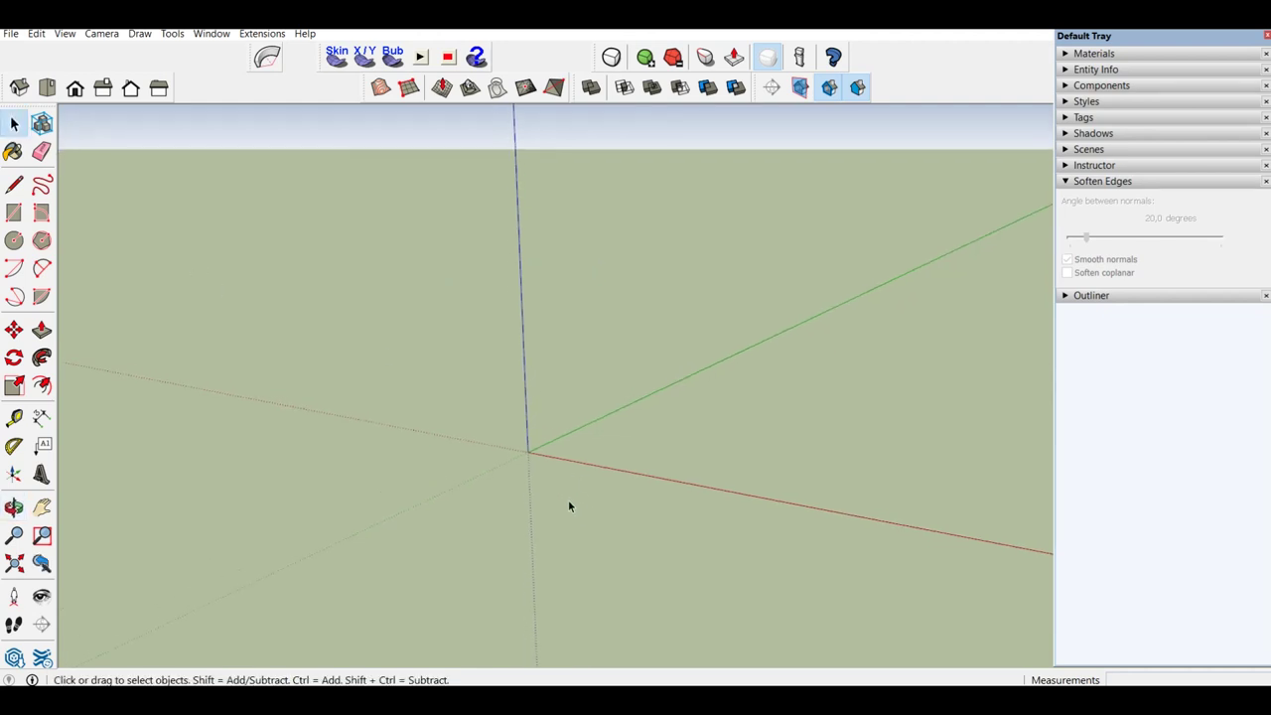
{"action": "key", "text": "r"}
{"action": "left_click", "coordinate": [531, 461]}
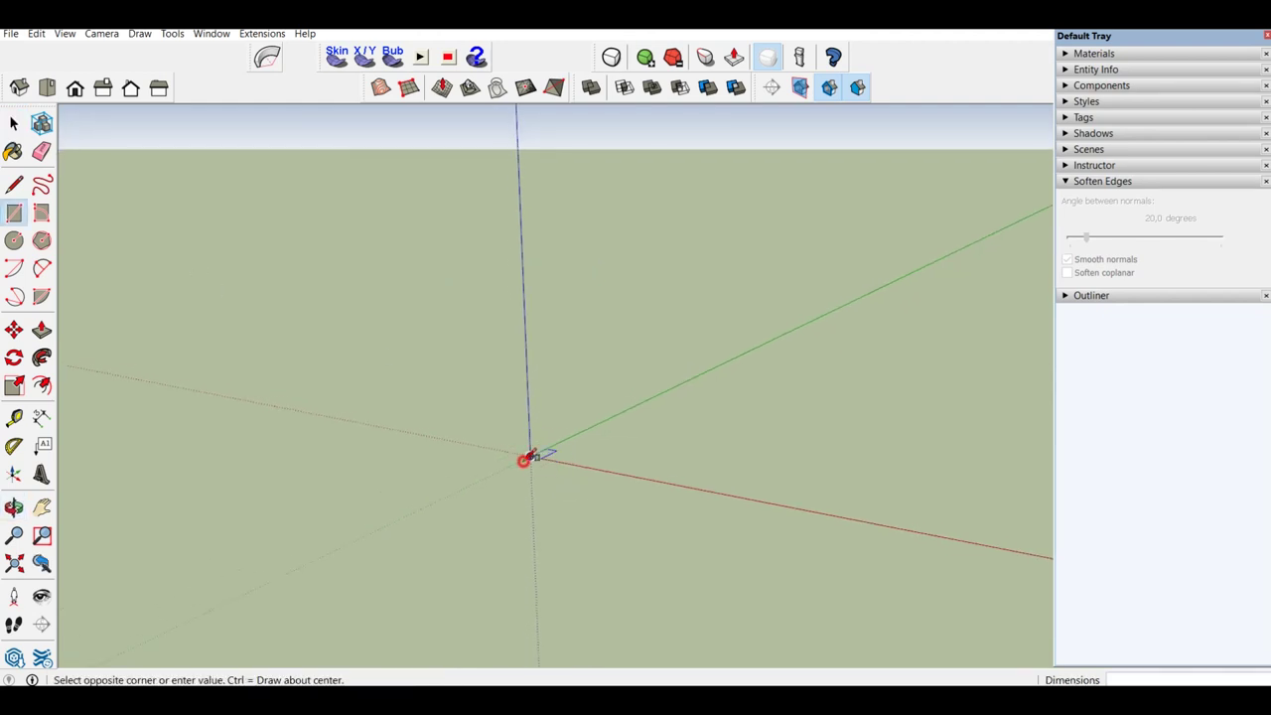
{"action": "left_click", "coordinate": [961, 354]}
Copy the rectangular face to the right of the original
{"action": "key", "text": "space"}
{"action": "mouse_move", "coordinate": [741, 448]}
{"action": "middle_mouse_down"}
{"action": "mouse_move", "coordinate": [711, 571]}
{"action": "mouse_move", "coordinate": [785, 484]}
{"action": "mouse_move", "coordinate": [707, 491]}
{"action": "middle_mouse_up"}
{"action": "left_click", "coordinate": [708, 545]}
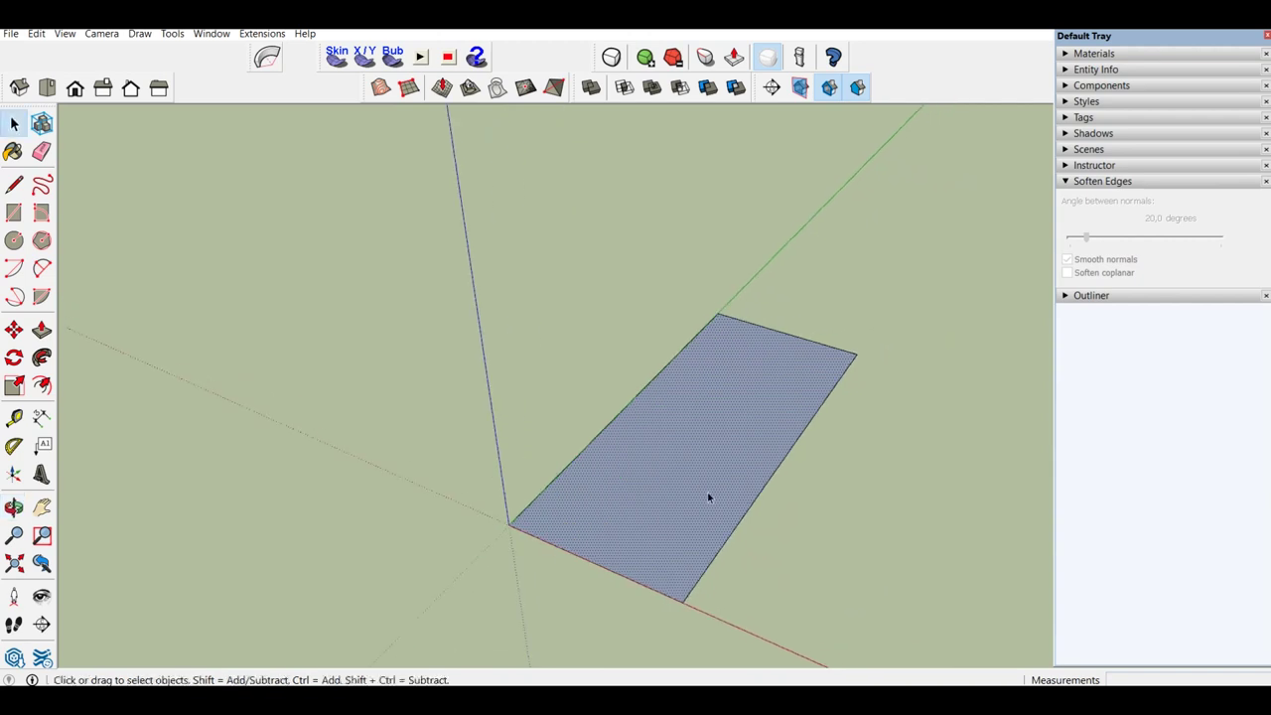
{"action": "key", "text": "m"}
{"action": "left_click", "coordinate": [683, 477]}
{"action": "key", "text": "ctrl"}
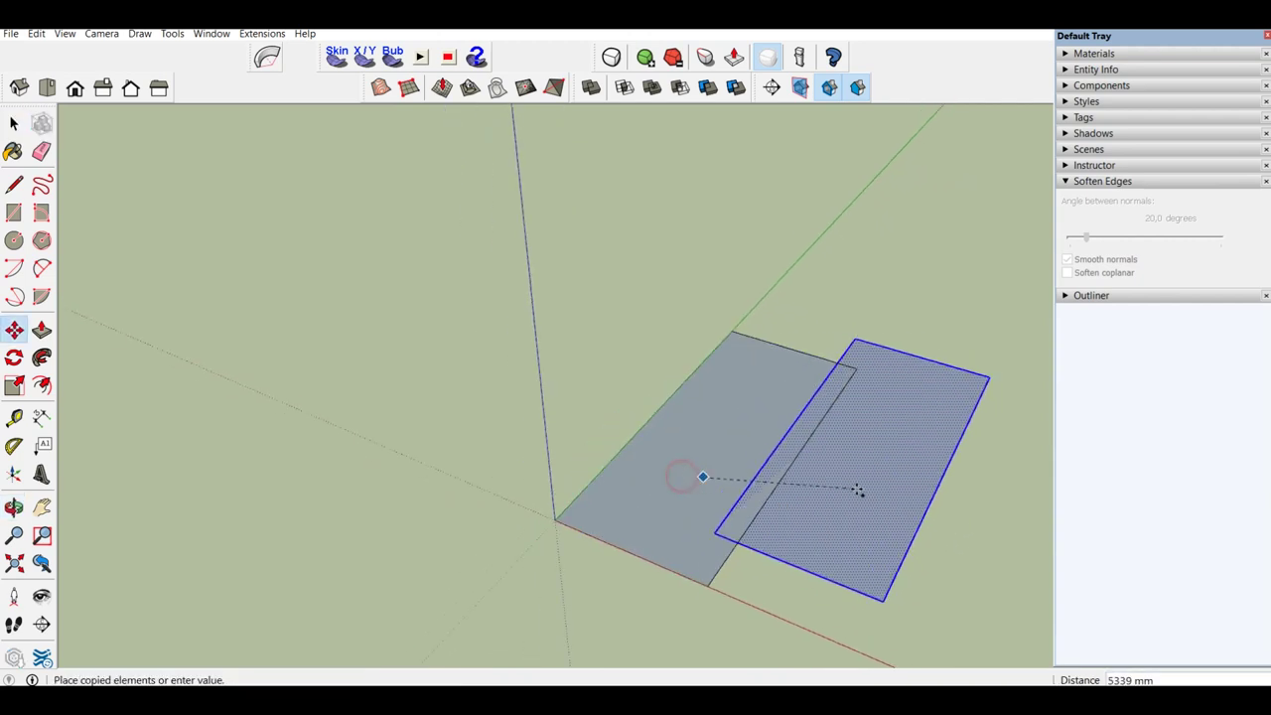
{"action": "middle_click_drag", "start_coordinate": [861, 491], "coordinate": [477, 488]}
Rotate the copy 90° and snap it onto the original's top corner
{"action": "middle_click_drag", "start_coordinate": [644, 491], "coordinate": [696, 448]}
{"action": "key", "text": "q"}
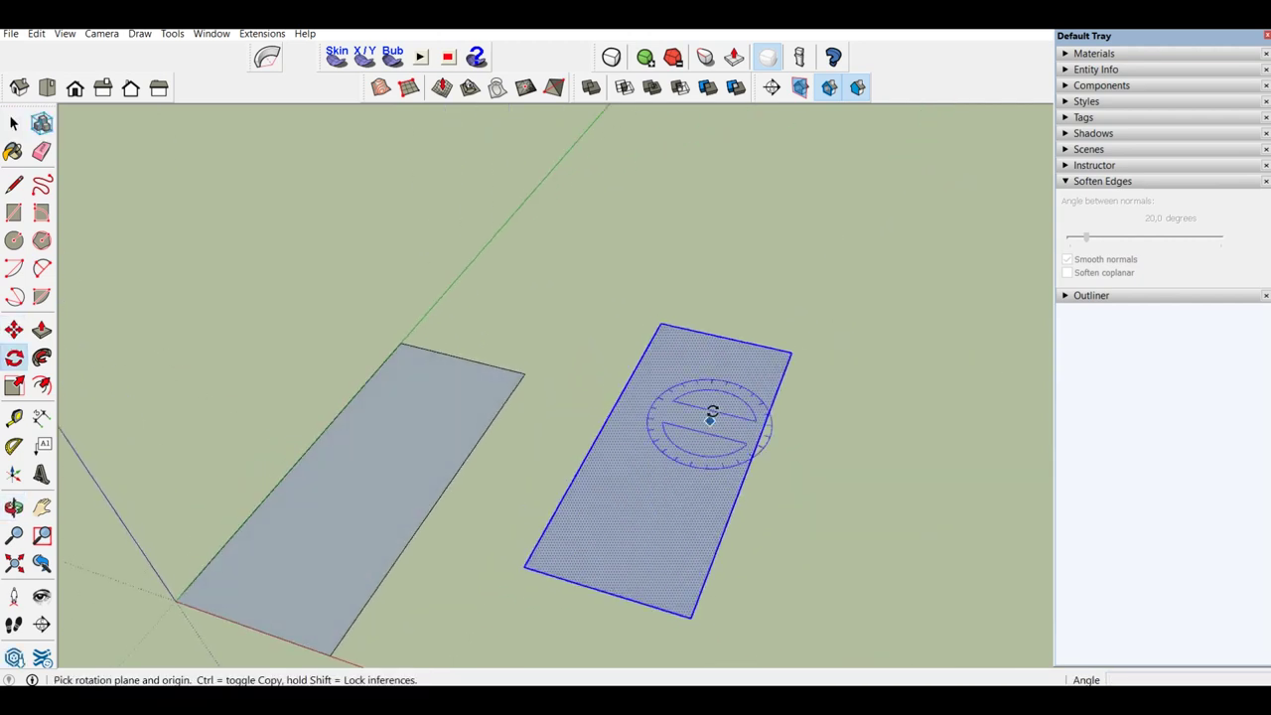
{"action": "left_click", "coordinate": [661, 323]}
{"action": "left_click", "coordinate": [607, 418]}
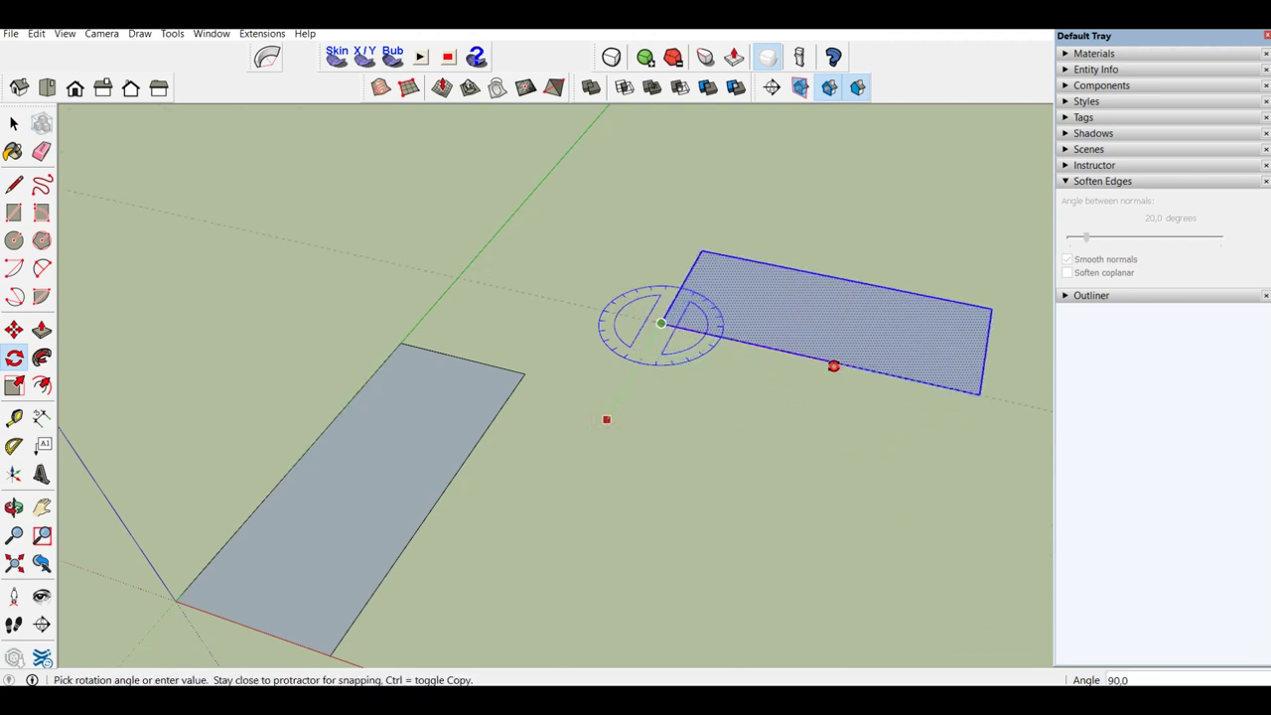
{"action": "left_click", "coordinate": [834, 367]}
{"action": "key", "text": "space"}
{"action": "key", "text": "m"}
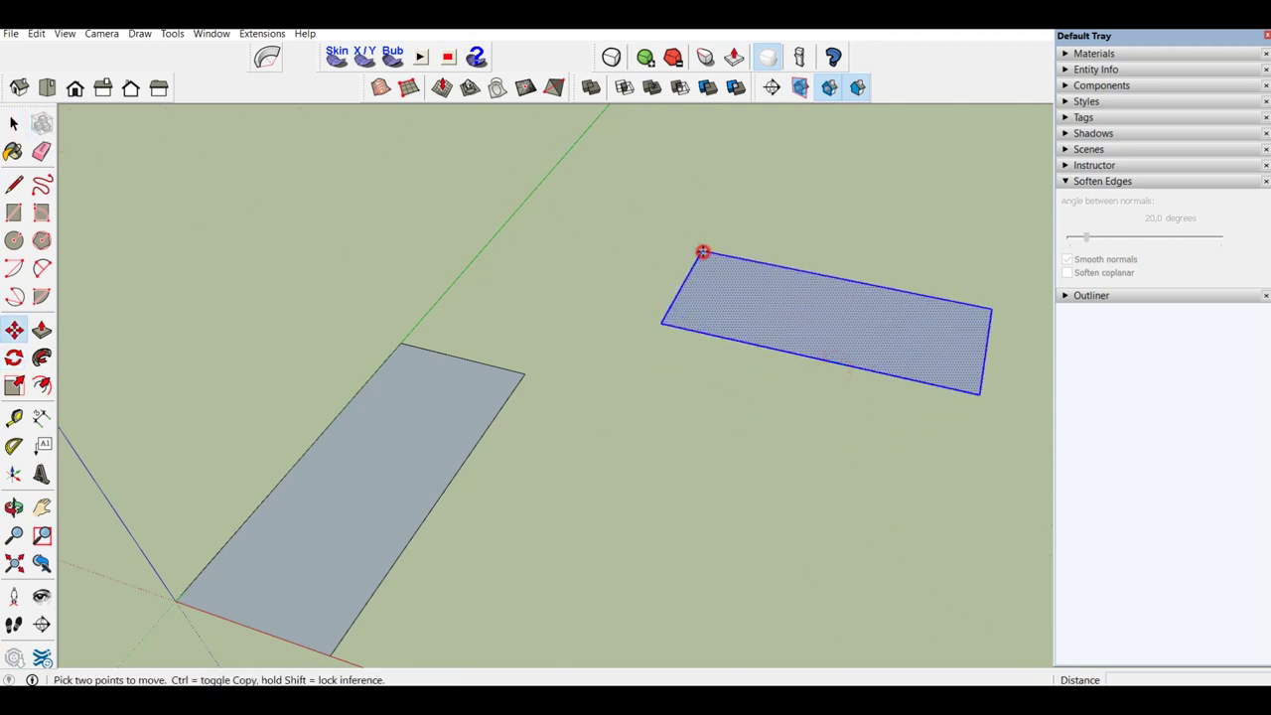
{"action": "left_click", "coordinate": [702, 252]}
{"action": "left_click", "coordinate": [402, 345]}
Erase the shared edges so the two rectangles form one L-shaped face
{"action": "key", "text": "space"}
{"action": "scroll", "coordinate": [429, 460], "scroll_direction": "up", "scroll_amount": 2}
{"action": "key", "text": "e"}
{"action": "left_click_drag", "start_coordinate": [434, 448], "coordinate": [408, 483]}
{"action": "left_click", "coordinate": [473, 446]}
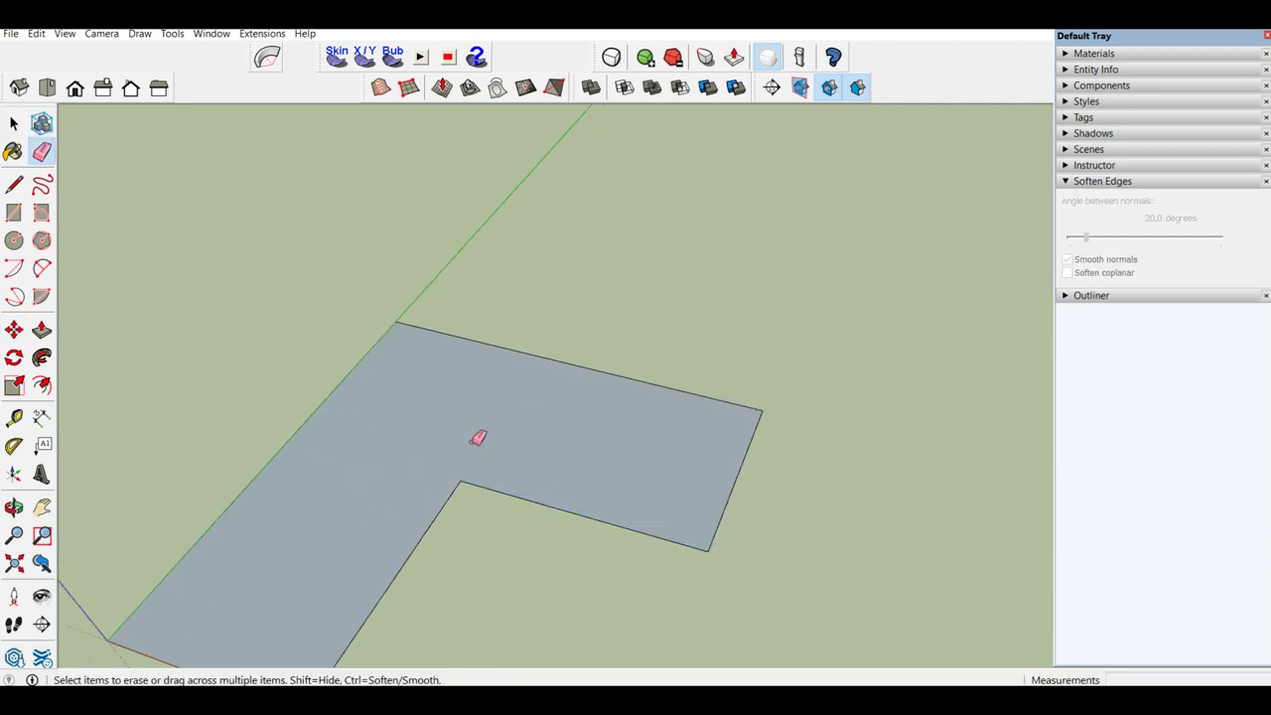
{"action": "key", "text": "space"}
{"action": "scroll", "coordinate": [478, 440], "scroll_direction": "down", "scroll_amount": 2}
{"action": "scroll", "coordinate": [483, 497], "scroll_direction": "up", "scroll_amount": 2}
Move the bottom-left edge of the L to its new position
{"action": "middle_click_drag", "start_coordinate": [483, 497], "coordinate": [265, 352]}
{"action": "left_click_drag", "start_coordinate": [266, 354], "coordinate": [501, 578]}
{"action": "scroll", "coordinate": [408, 443], "scroll_direction": "up", "scroll_amount": 1}
{"action": "key", "text": "m"}
{"action": "left_click", "coordinate": [407, 435]}
{"action": "left_click", "coordinate": [455, 386]}
{"action": "key", "text": "space"}
Start pulling the L-shaped face upward with Push/Pull
{"action": "scroll", "coordinate": [463, 375], "scroll_direction": "up", "scroll_amount": 1}
{"action": "left_click", "coordinate": [467, 375]}
{"action": "middle_click_drag", "start_coordinate": [467, 374], "coordinate": [587, 298]}
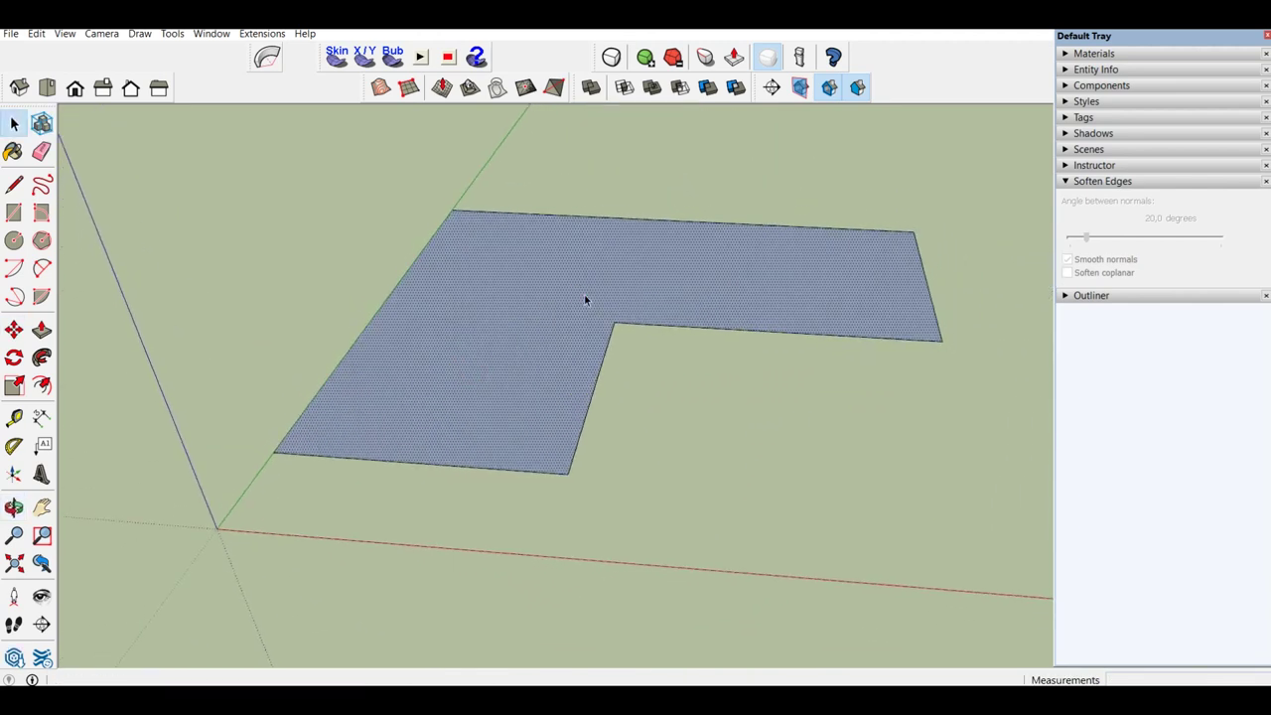
{"action": "key", "text": "p"}
{"action": "left_click", "coordinate": [471, 412]}
{"action": "scroll", "coordinate": [487, 388], "scroll_direction": "down", "scroll_amount": 1}
{"action": "type", "text": "3000"}
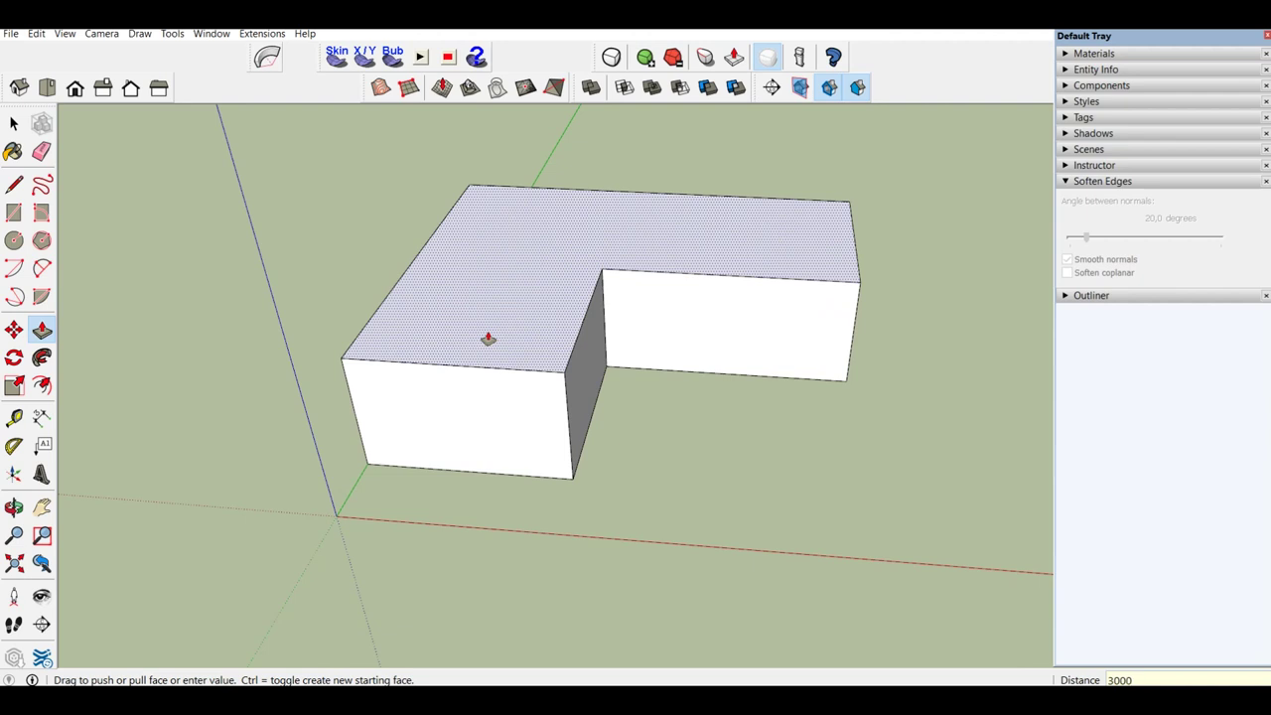
Extrude the L-shaped face into a 3000 mm tall block
{"action": "key", "text": "Return"}
{"action": "key", "text": "space"}
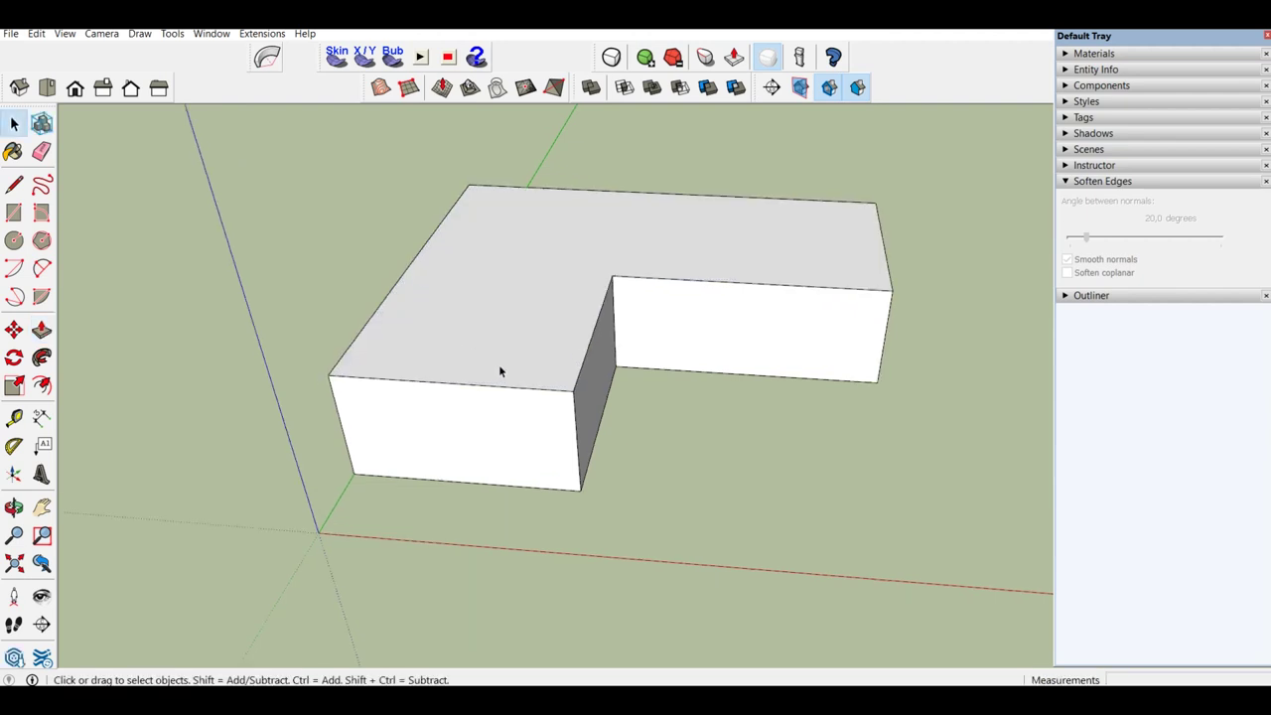
{"action": "scroll", "coordinate": [499, 365], "scroll_direction": "up", "scroll_amount": 2}
{"action": "scroll", "coordinate": [617, 335], "scroll_direction": "up", "scroll_amount": 3}
{"action": "scroll", "coordinate": [579, 467], "scroll_direction": "down", "scroll_amount": 3}
{"action": "mouse_move", "coordinate": [579, 467]}
{"action": "middle_mouse_down"}
{"action": "mouse_move", "coordinate": [454, 610]}
{"action": "mouse_move", "coordinate": [406, 530]}
{"action": "mouse_move", "coordinate": [440, 454]}
{"action": "middle_mouse_up"}
Offset the top face slightly inward and sink the inner face, leaving a thin parapet
{"action": "left_click", "coordinate": [422, 486]}
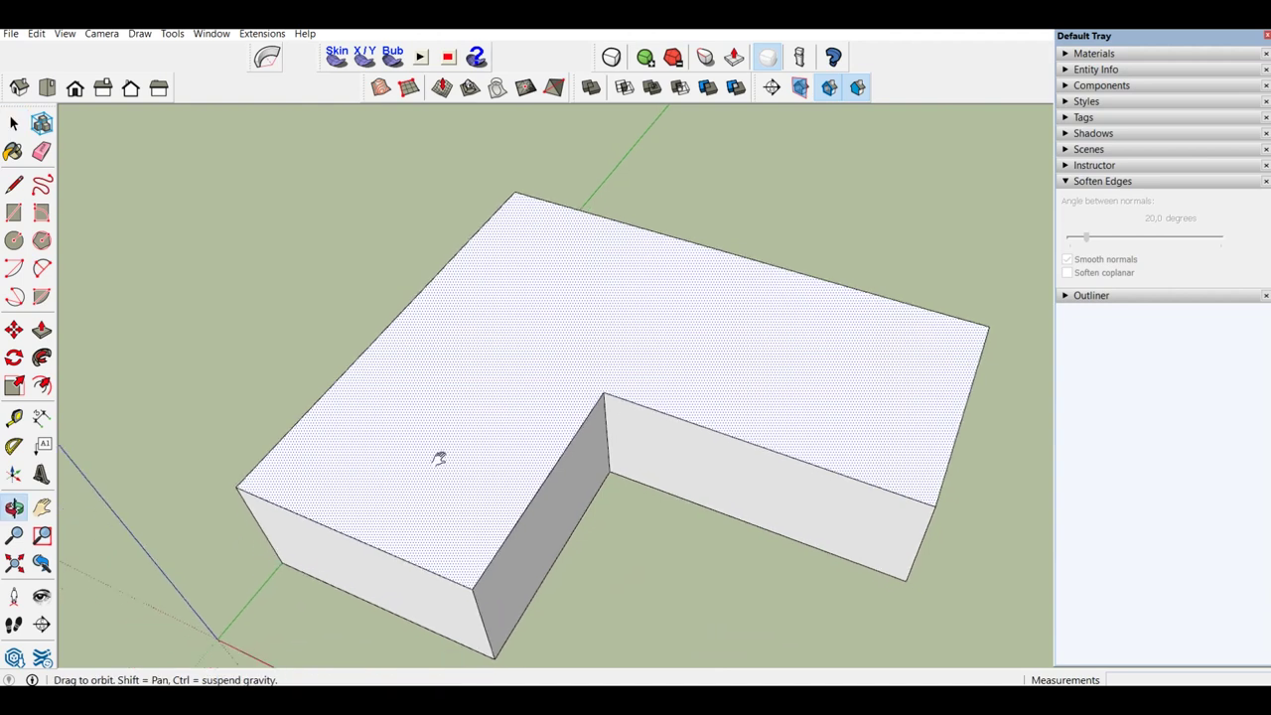
{"action": "key", "text": "f"}
{"action": "left_click", "coordinate": [438, 464]}
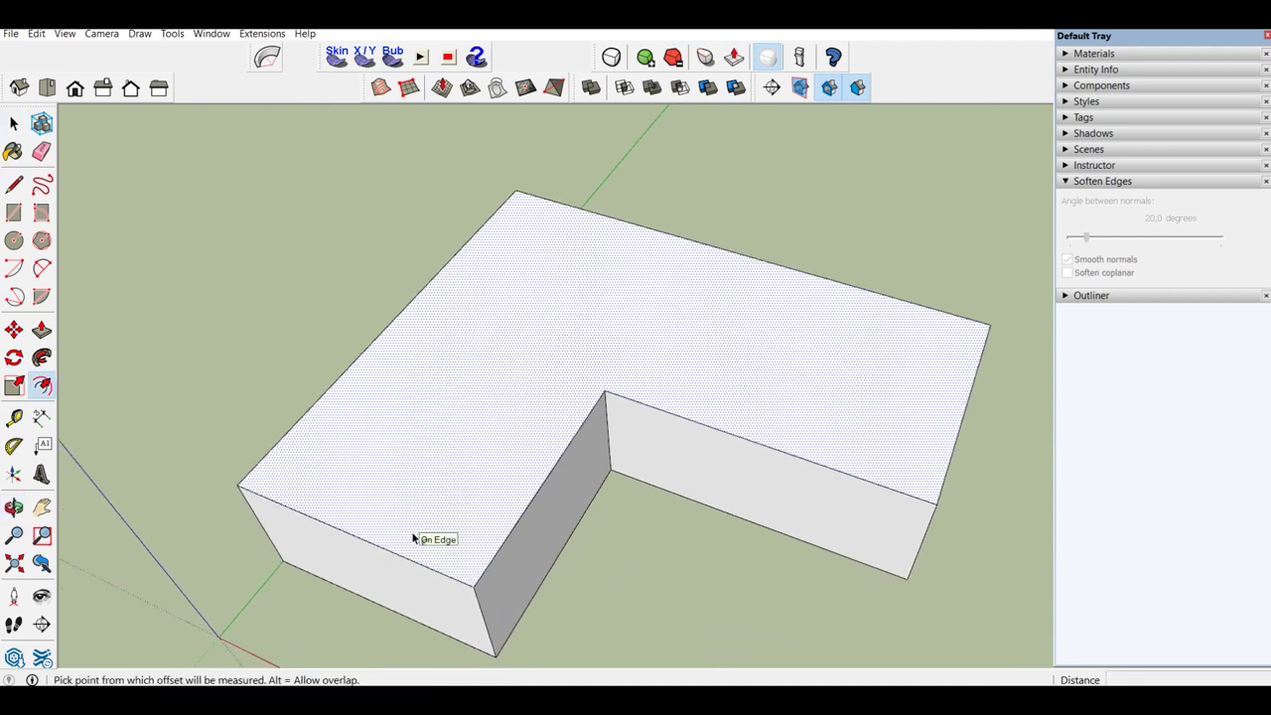
{"action": "left_click", "coordinate": [410, 538]}
{"action": "type", "text": "150"}
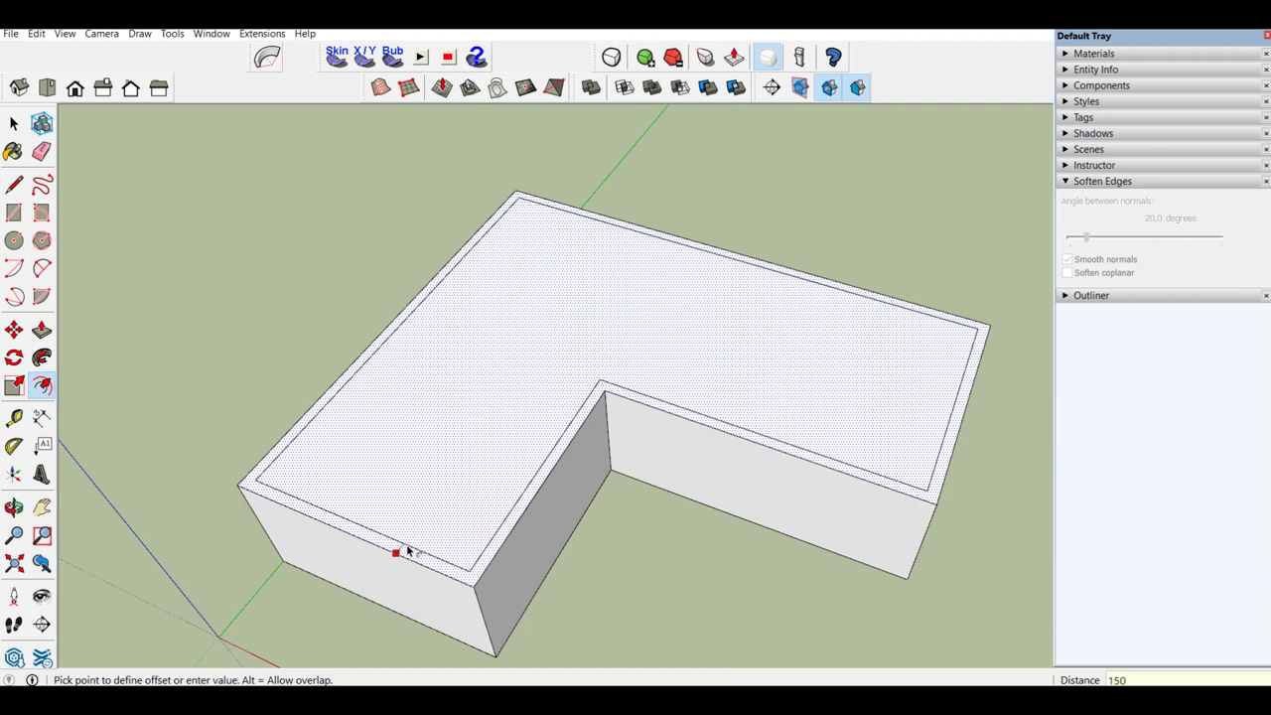
{"action": "key", "text": "Return"}
{"action": "key", "text": "space"}
{"action": "left_click", "coordinate": [430, 455]}
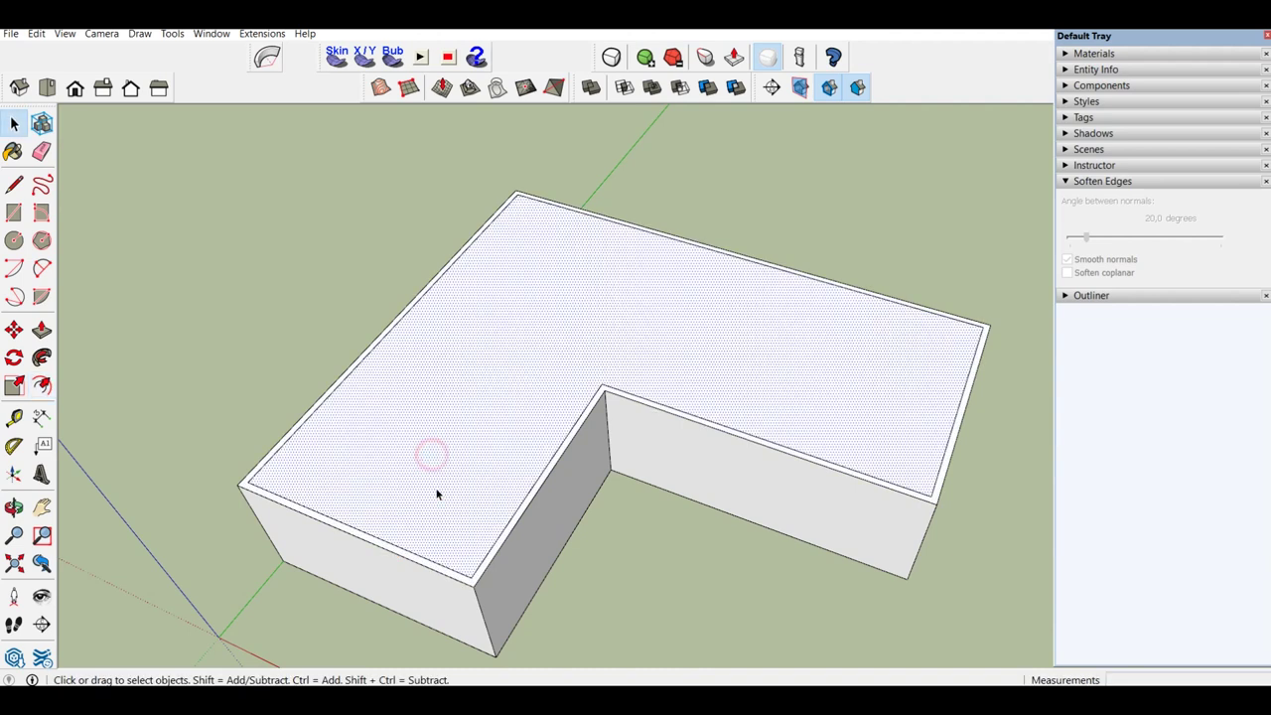
{"action": "double_click", "coordinate": [437, 499]}
{"action": "mouse_move", "coordinate": [426, 517]}
{"action": "middle_mouse_down"}
{"action": "mouse_move", "coordinate": [422, 403]}
{"action": "mouse_move", "coordinate": [447, 372]}
{"action": "middle_mouse_up"}
{"action": "key", "text": "space"}
Group the entire hollowed block into a single object
{"action": "triple_click", "coordinate": [448, 443]}
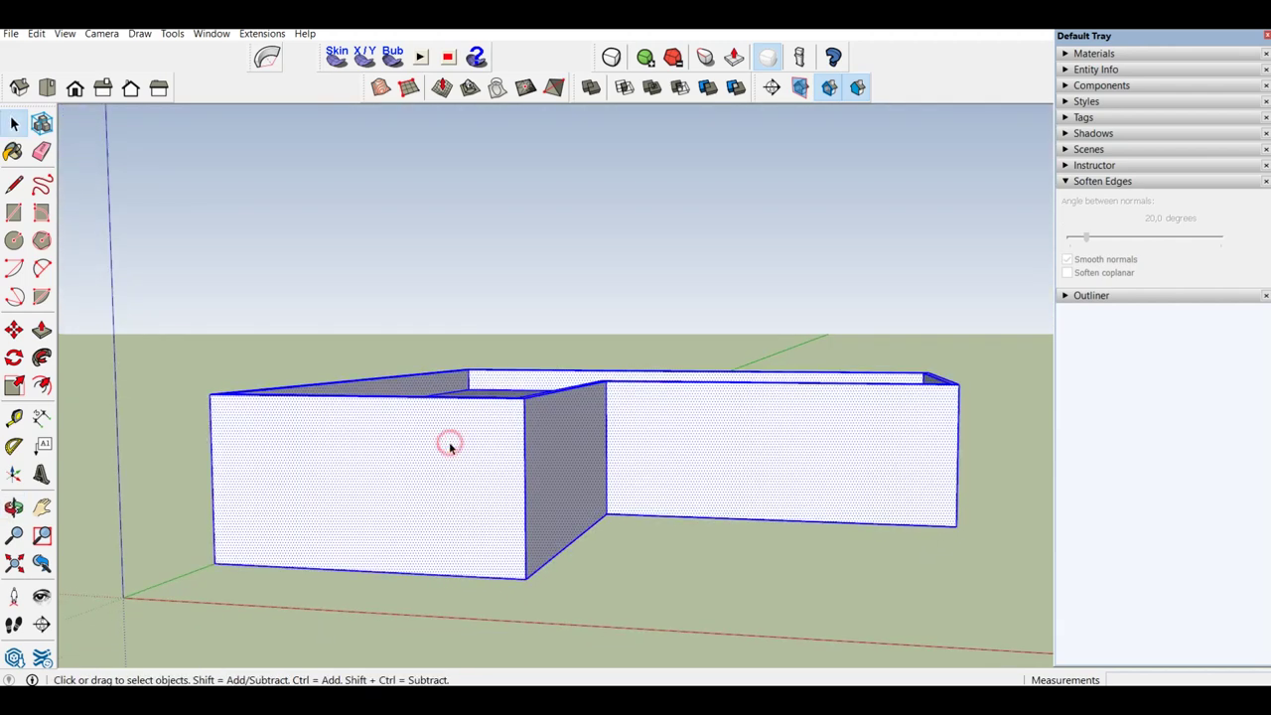
{"action": "right_click", "coordinate": [449, 443]}
{"action": "left_click", "coordinate": [517, 289]}
{"action": "middle_click_drag", "start_coordinate": [519, 280], "coordinate": [510, 493]}
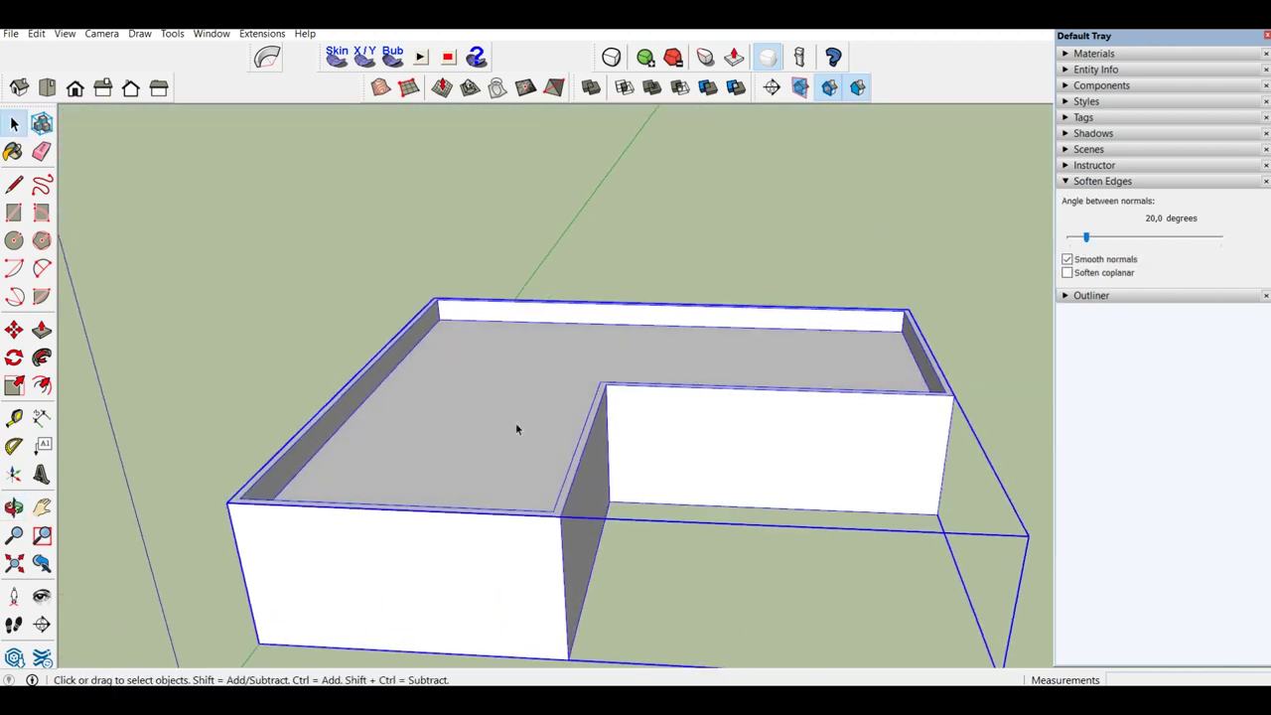
{"action": "left_click", "coordinate": [641, 274]}
{"action": "mouse_move", "coordinate": [640, 274]}
{"action": "middle_mouse_down"}
{"action": "mouse_move", "coordinate": [320, 389]}
{"action": "mouse_move", "coordinate": [334, 396]}
{"action": "middle_mouse_up"}
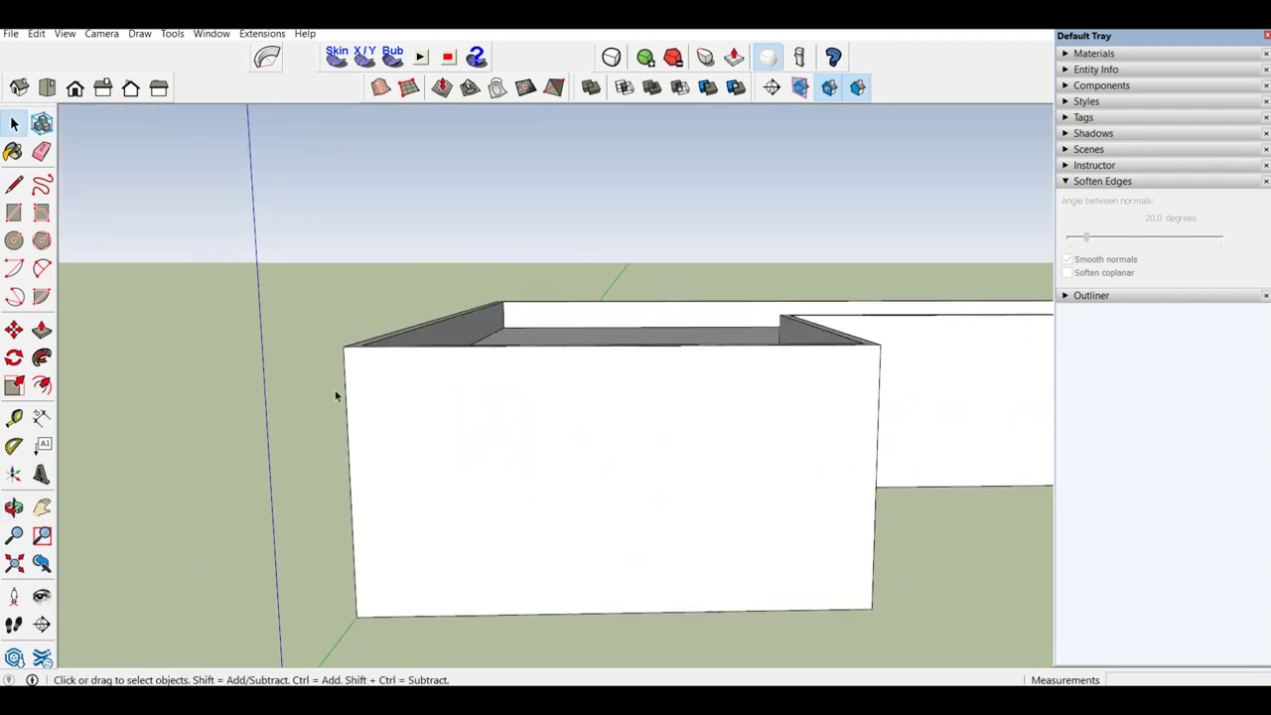
{"action": "middle_click_drag", "start_coordinate": [402, 351], "coordinate": [451, 371]}
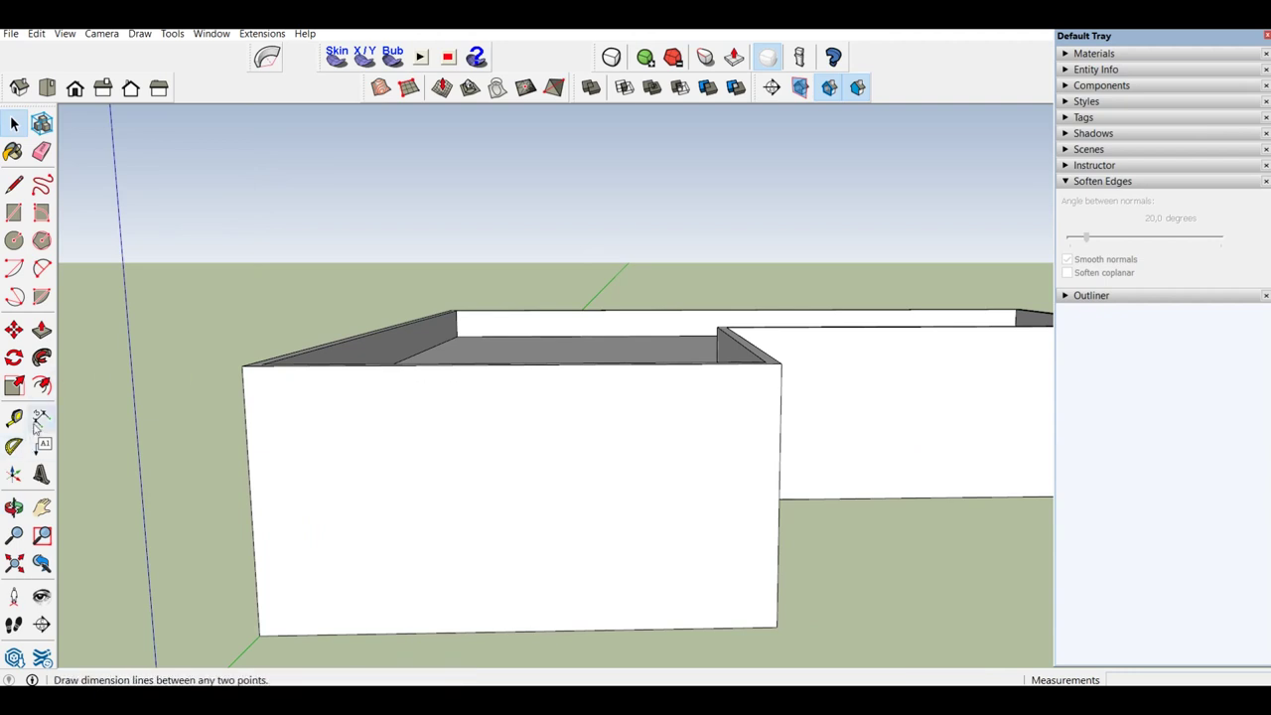
Place a 30° protractor guide at the front-left top corner along the wall top
{"action": "left_click", "coordinate": [14, 446]}
{"action": "left_click", "coordinate": [242, 365]}
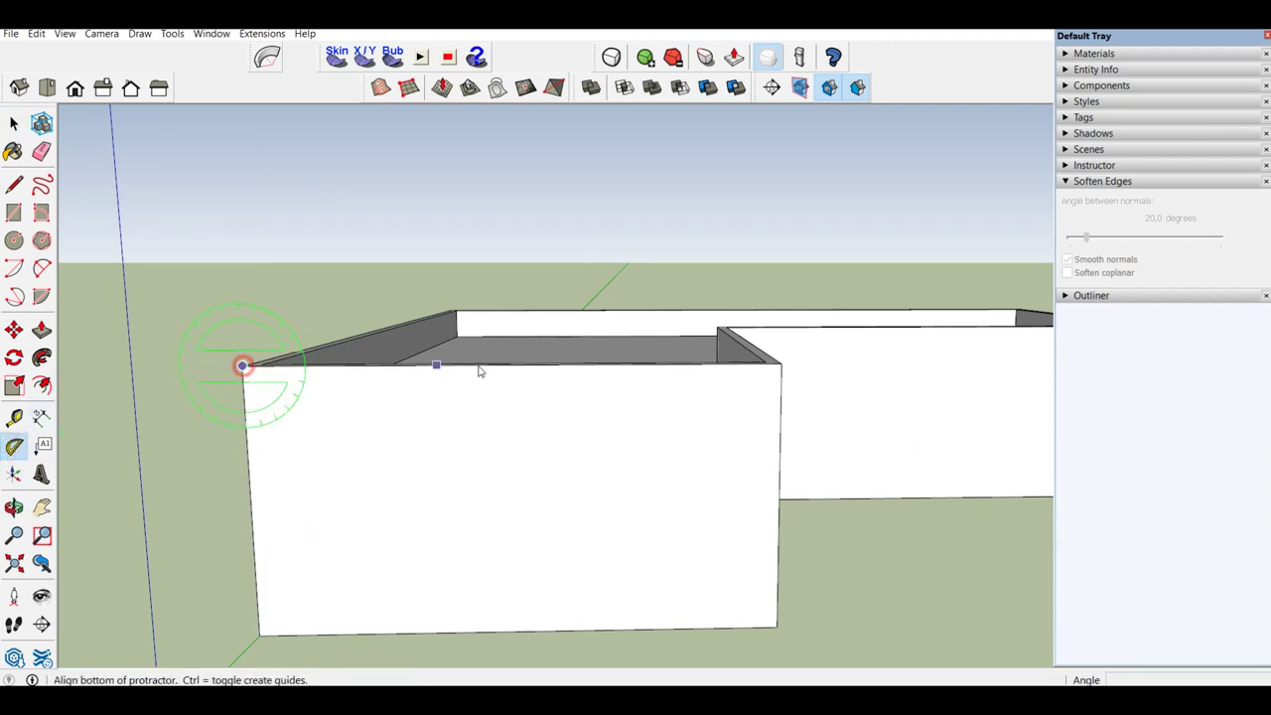
{"action": "left_click", "coordinate": [495, 366]}
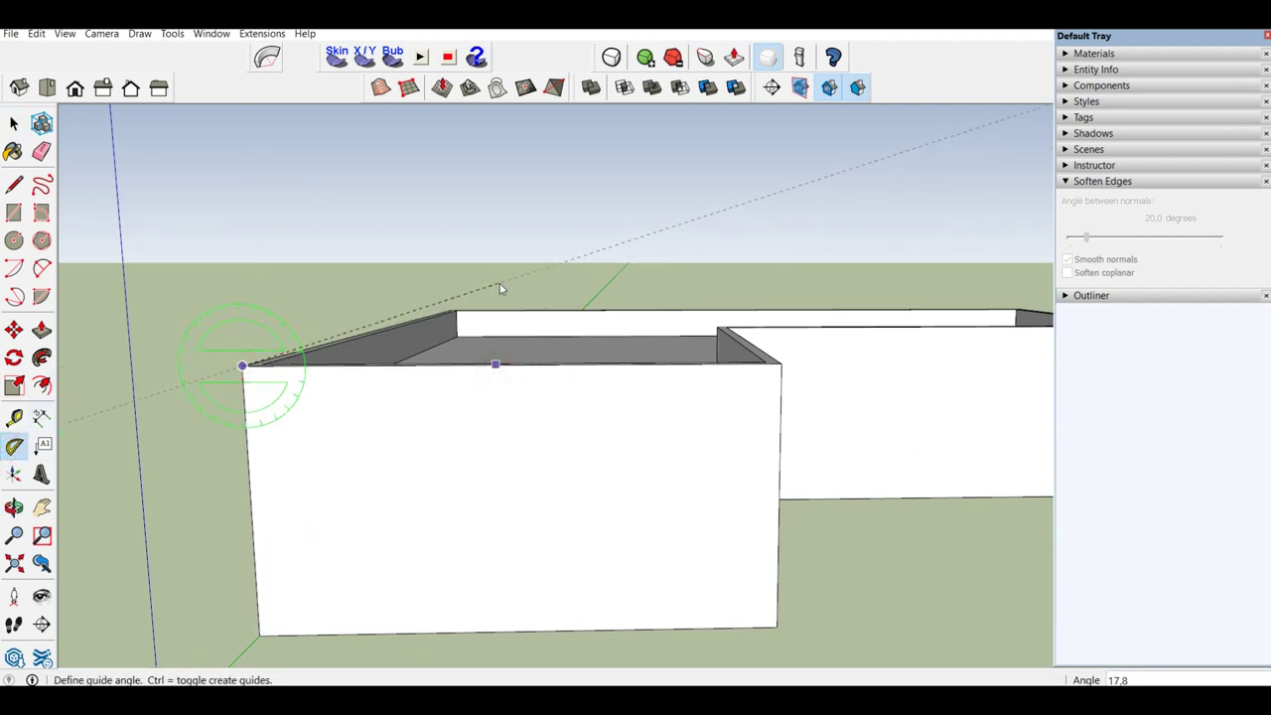
{"action": "type", "text": "30"}
{"action": "key", "text": "Return"}
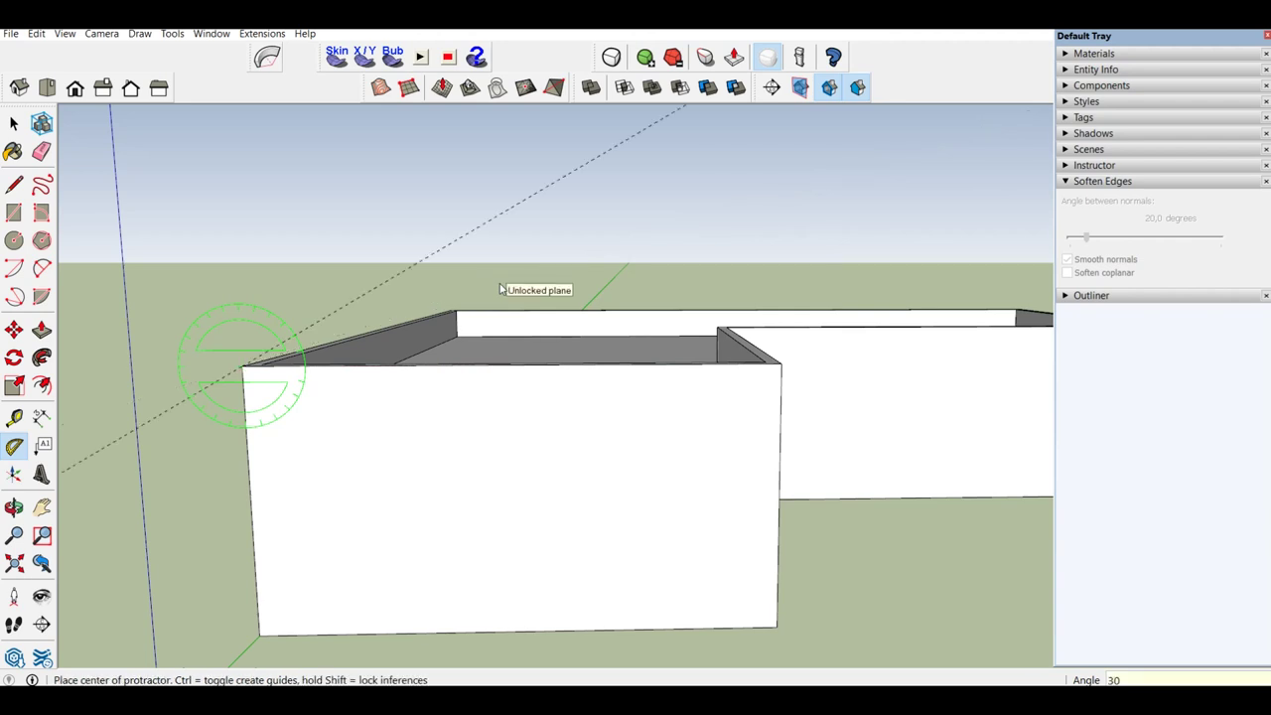
{"action": "key", "text": "space"}
{"action": "scroll", "coordinate": [591, 495], "scroll_direction": "down", "scroll_amount": 1}
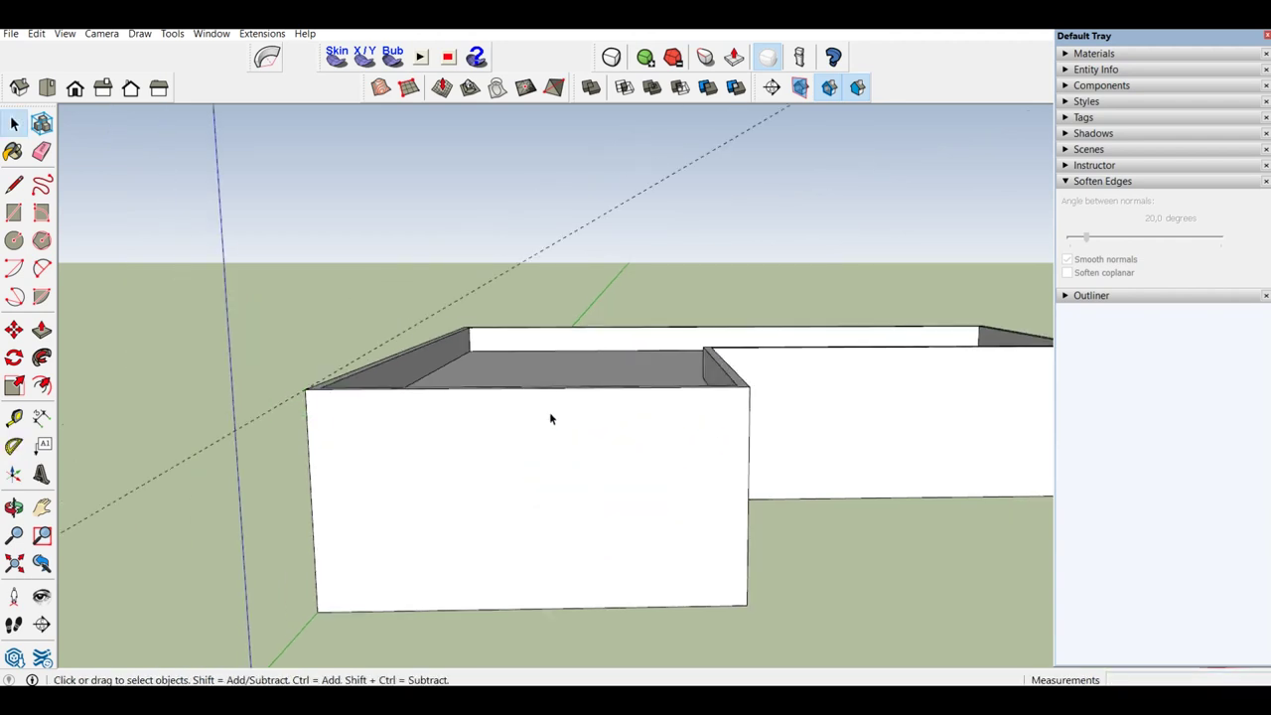
Draw a vertical line from the wall's top edge up to the slope guide
{"action": "key", "text": "l"}
{"action": "scroll", "coordinate": [555, 370], "scroll_direction": "up", "scroll_amount": 1}
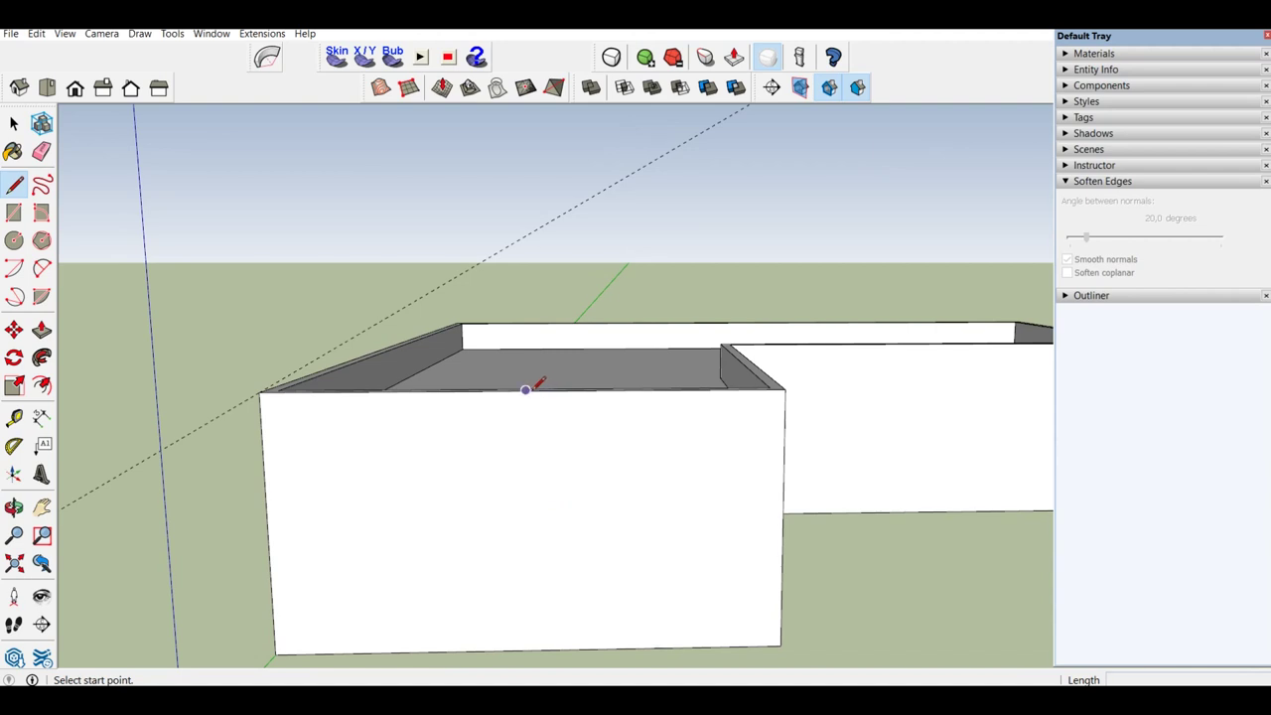
{"action": "left_click", "coordinate": [526, 389]}
{"action": "left_click", "coordinate": [529, 204]}
{"action": "key", "text": "space"}
Draw the slope line down to the wall corner, extending 1000 mm beyond it
{"action": "key", "text": "l"}
{"action": "left_click", "coordinate": [522, 238]}
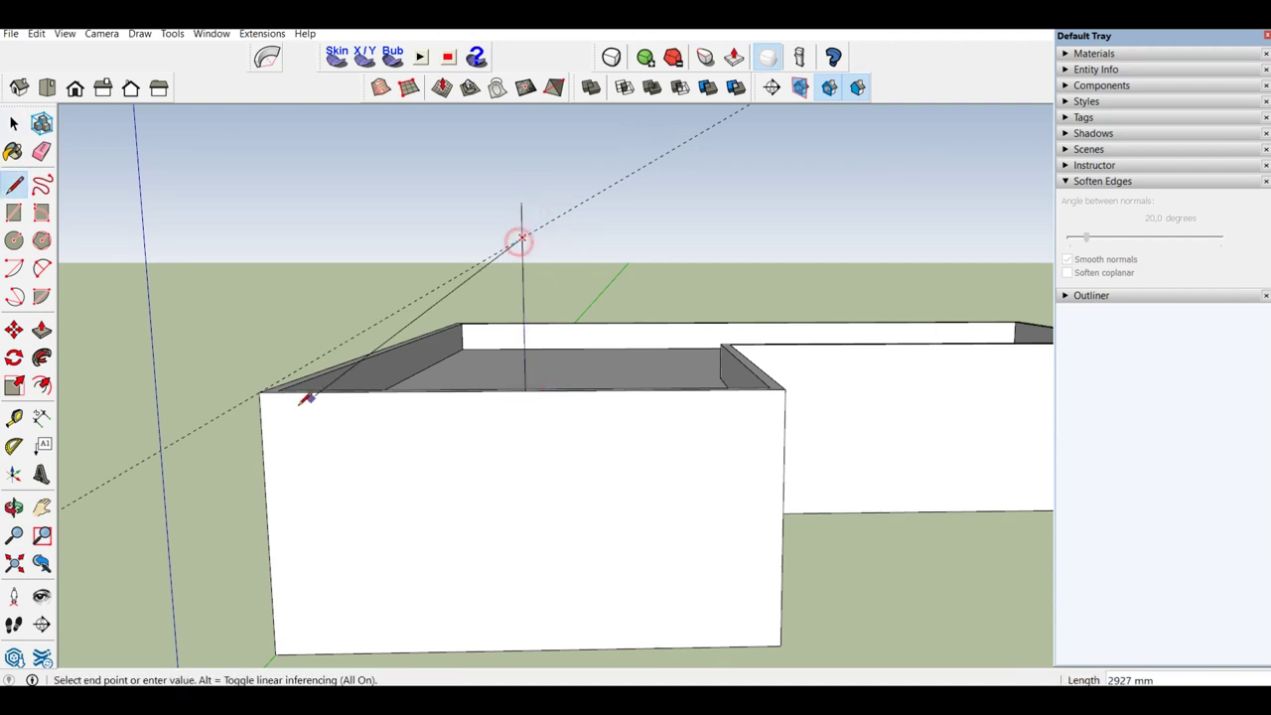
{"action": "left_click", "coordinate": [259, 393]}
{"action": "mouse_move", "coordinate": [258, 392]}
{"action": "middle_mouse_down"}
{"action": "mouse_move", "coordinate": [335, 355]}
{"action": "mouse_move", "coordinate": [420, 340]}
{"action": "middle_mouse_up"}
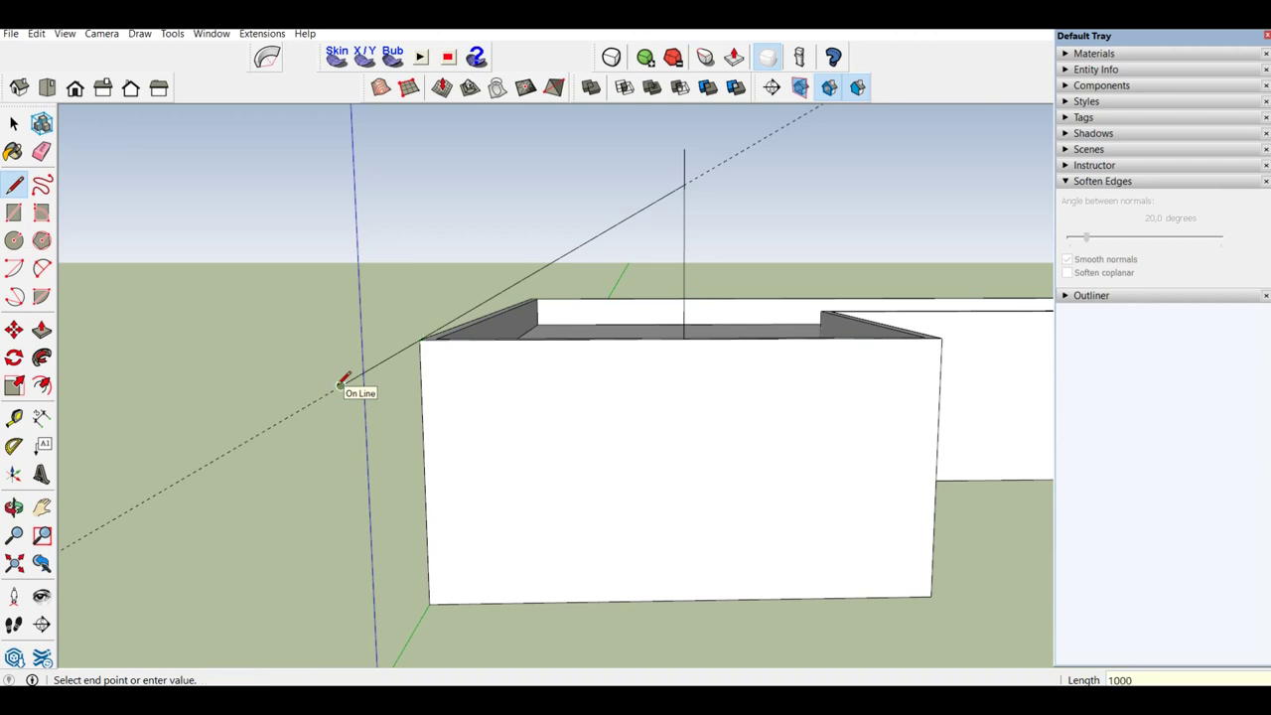
{"action": "left_click", "coordinate": [342, 383]}
{"action": "key", "text": "space"}
{"action": "mouse_move", "coordinate": [341, 388]}
{"action": "middle_mouse_down"}
{"action": "mouse_move", "coordinate": [522, 358]}
{"action": "mouse_move", "coordinate": [457, 387]}
{"action": "mouse_move", "coordinate": [444, 354]}
{"action": "mouse_move", "coordinate": [457, 403]}
{"action": "middle_mouse_up"}
Add a 90 mm parallel guide and draw the slab underside along it to the vertical line
{"action": "key", "text": "t"}
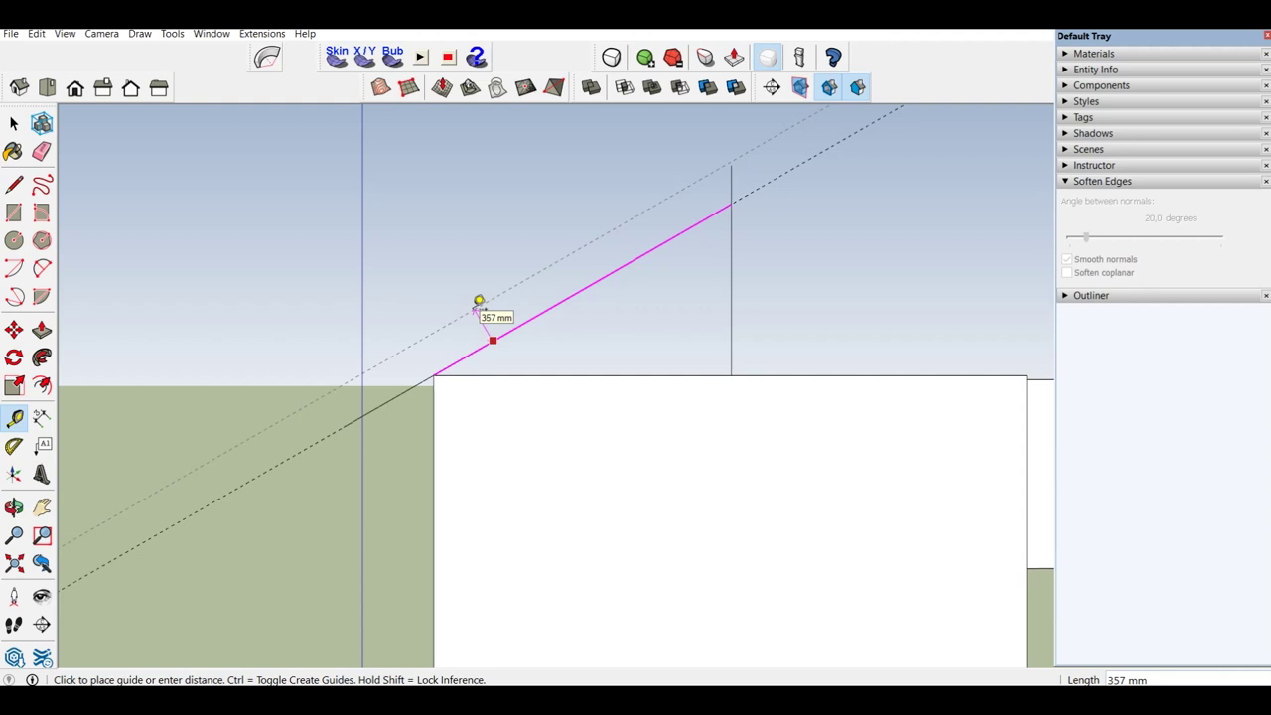
{"action": "key", "text": "Return"}
{"action": "key", "text": "space"}
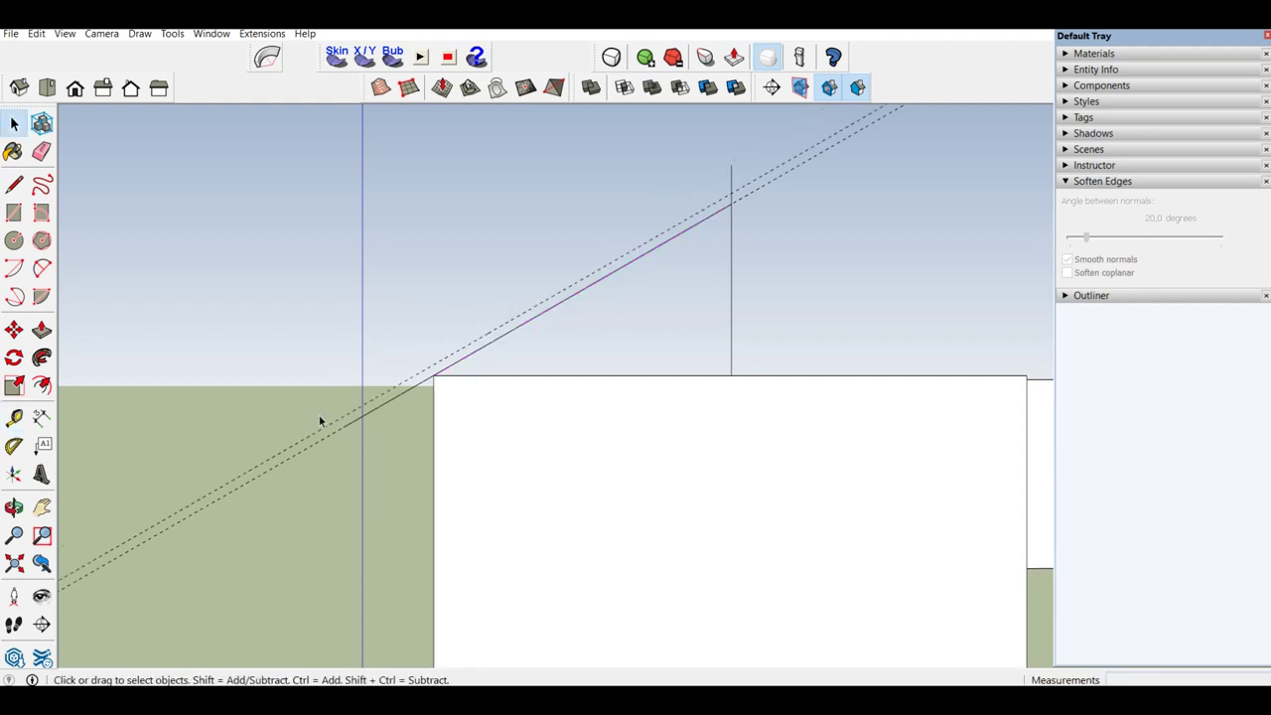
{"action": "key", "text": "l"}
{"action": "scroll", "coordinate": [326, 413], "scroll_direction": "up", "scroll_amount": 1}
{"action": "scroll", "coordinate": [347, 429], "scroll_direction": "up", "scroll_amount": 1}
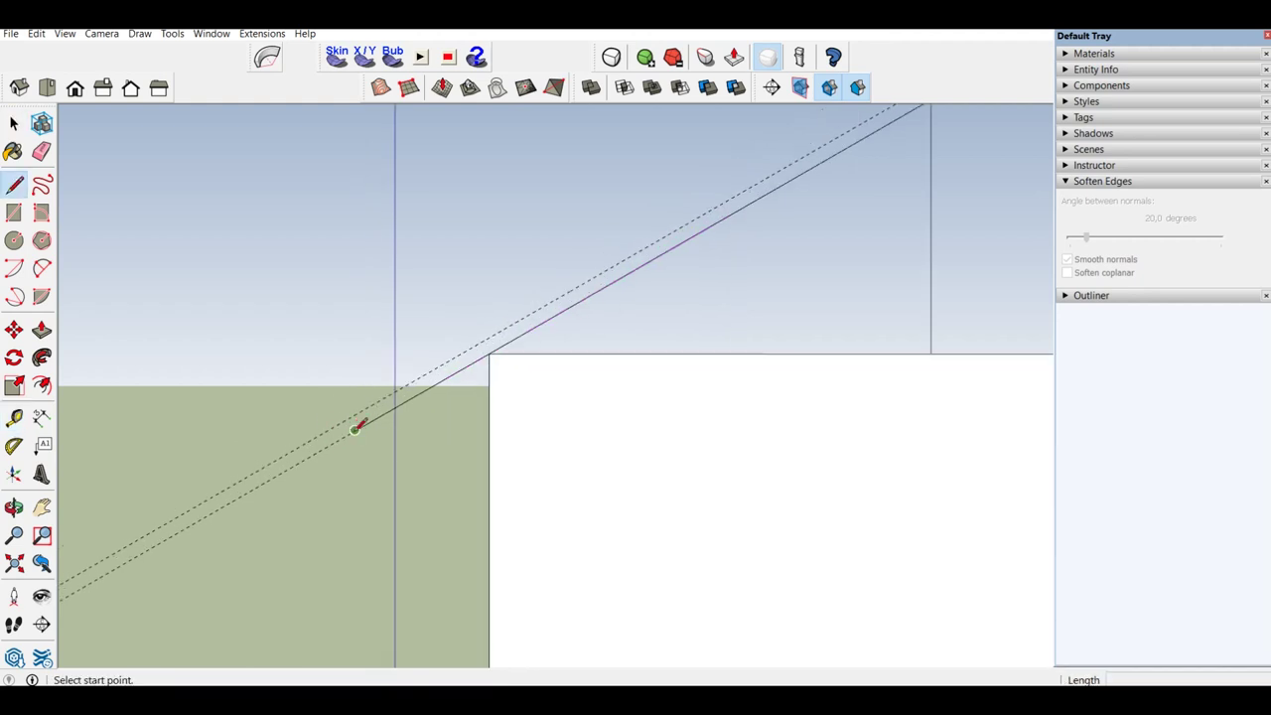
{"action": "left_click", "coordinate": [355, 429]}
{"action": "scroll", "coordinate": [347, 417], "scroll_direction": "down", "scroll_amount": 1}
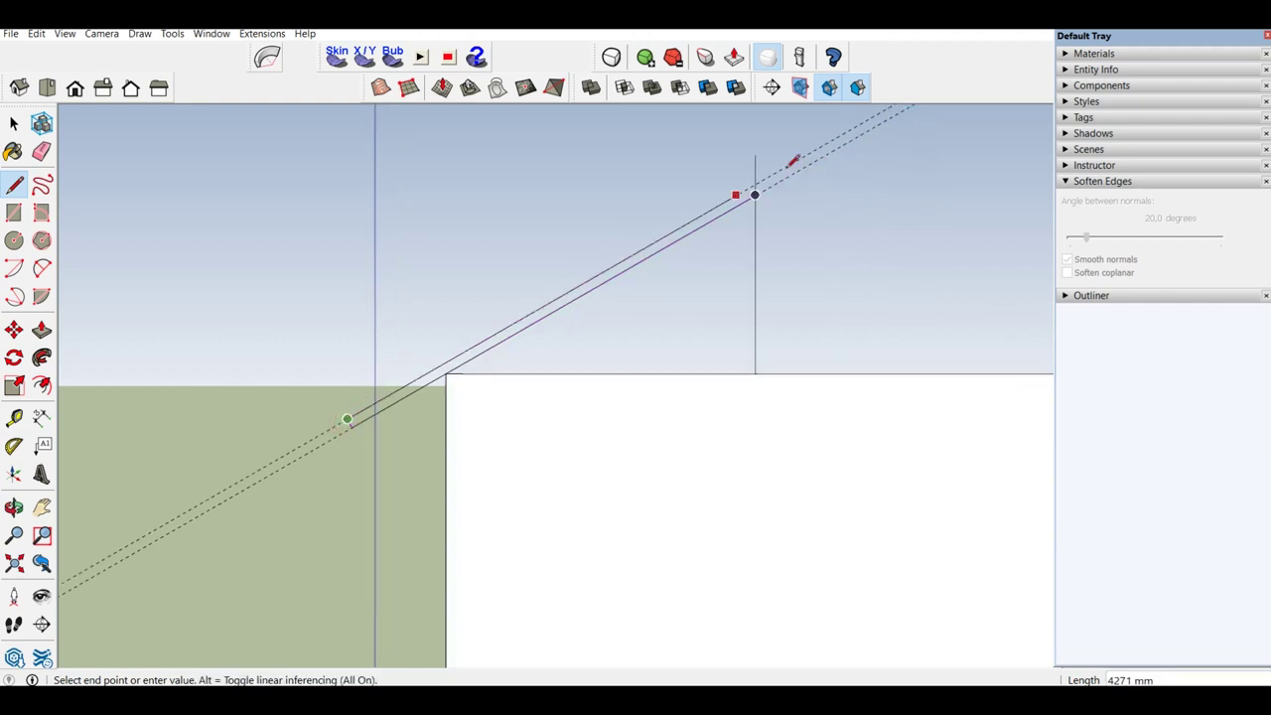
{"action": "left_click", "coordinate": [805, 156]}
{"action": "key", "text": "space"}
{"action": "middle_click_drag", "start_coordinate": [732, 222], "coordinate": [727, 266]}
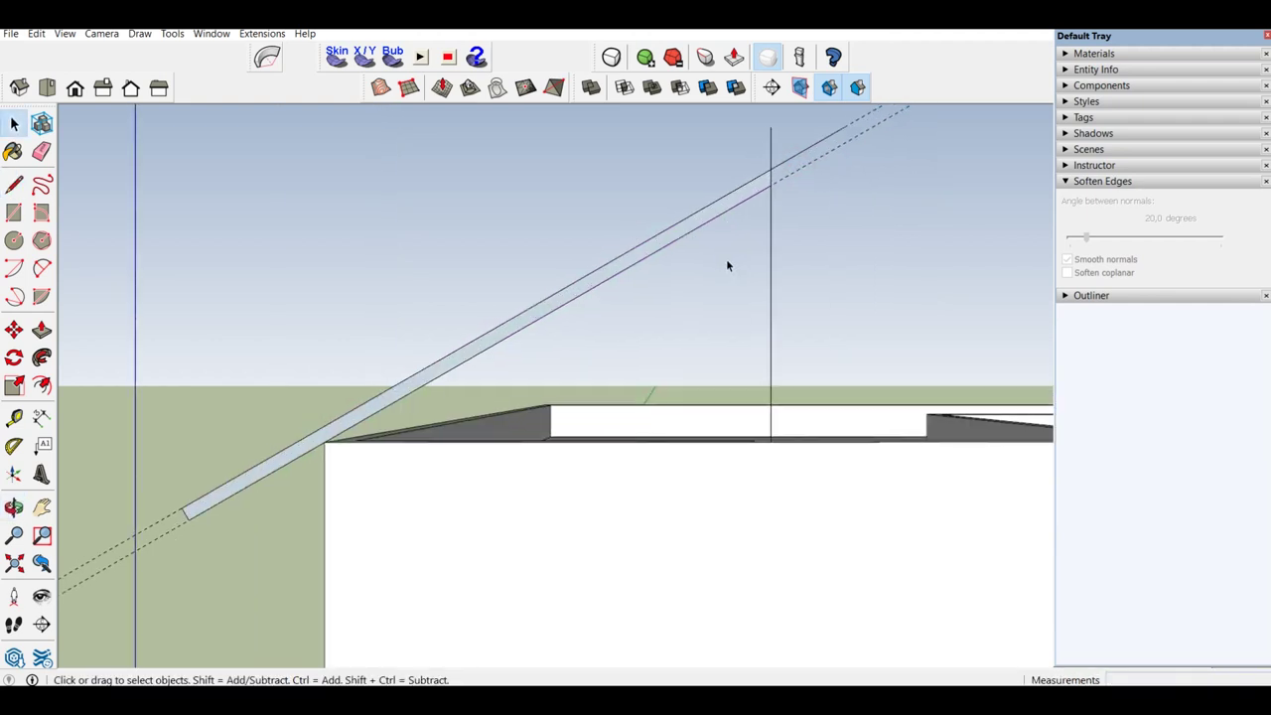
Close the triangular gable face with a line along the wall top to the corner
{"action": "key", "text": "l"}
{"action": "scroll", "coordinate": [736, 397], "scroll_direction": "up", "scroll_amount": 2}
{"action": "left_click", "coordinate": [783, 452]}
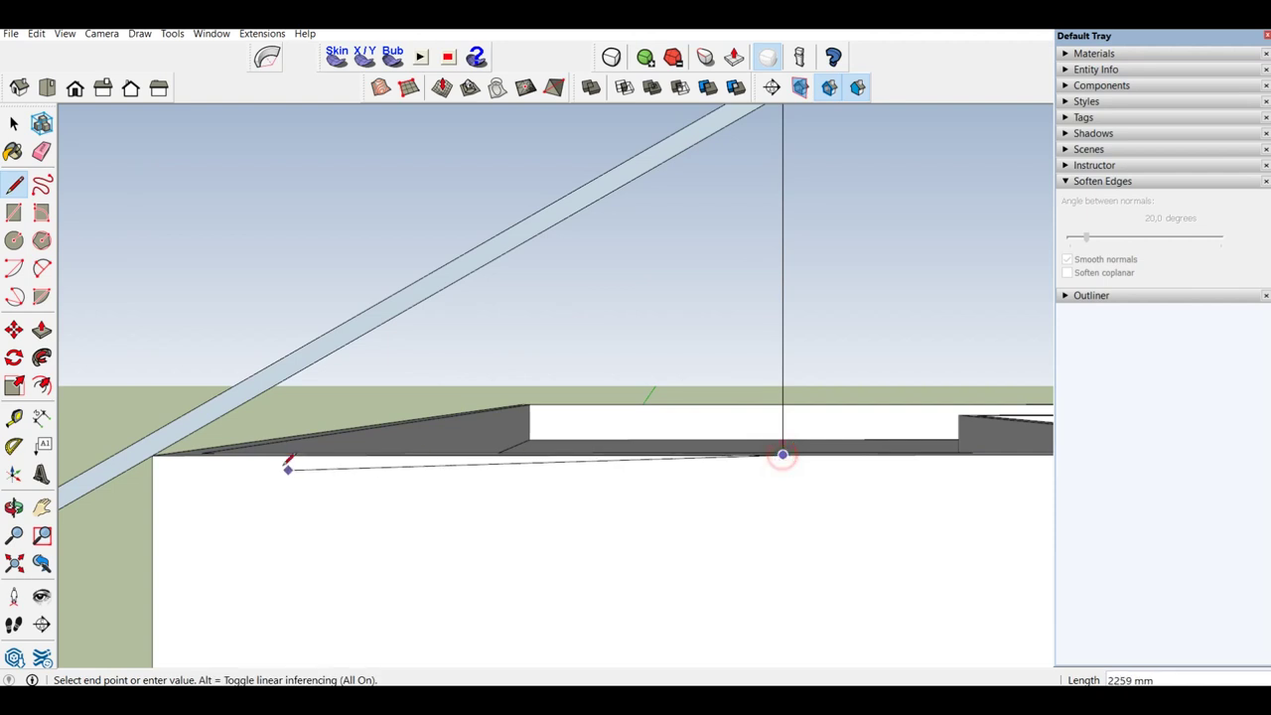
{"action": "left_click", "coordinate": [155, 453]}
{"action": "mouse_move", "coordinate": [155, 453]}
{"action": "middle_mouse_down"}
{"action": "mouse_move", "coordinate": [395, 377]}
{"action": "mouse_move", "coordinate": [407, 387]}
{"action": "middle_mouse_up"}
Erase the leftover lower sloped edge and the stray edge above the apex
{"action": "key", "text": "e"}
{"action": "left_click", "coordinate": [389, 321]}
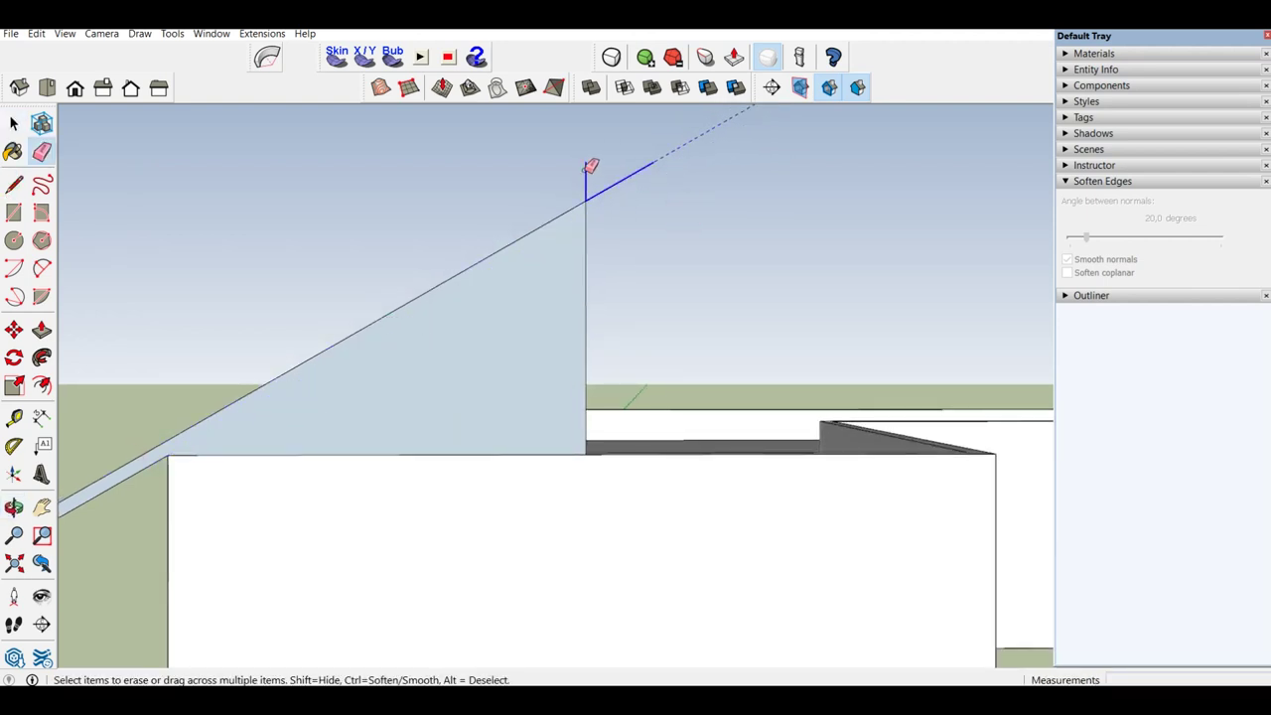
{"action": "left_click", "coordinate": [591, 166]}
{"action": "scroll", "coordinate": [454, 349], "scroll_direction": "down", "scroll_amount": 2}
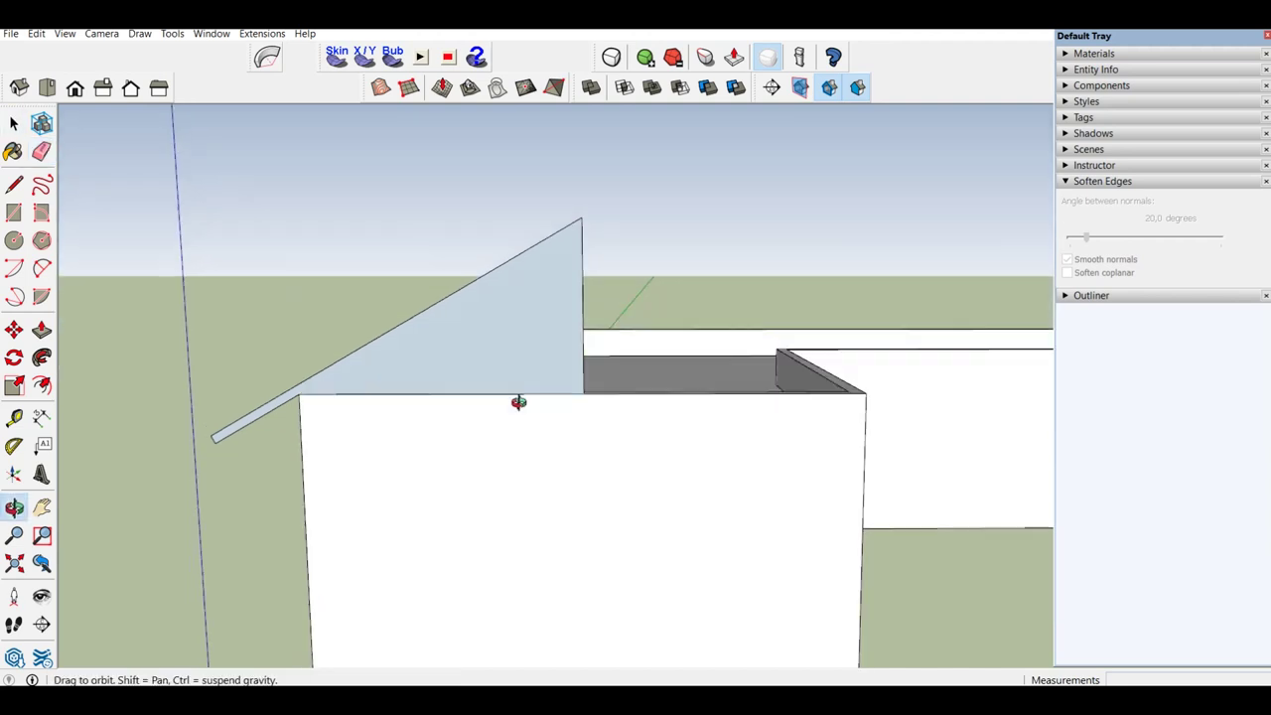
Trace a closed line outline around the L-shaped wall-top corners, ending back at the gable
{"action": "mouse_move", "coordinate": [488, 346]}
{"action": "middle_mouse_down"}
{"action": "mouse_move", "coordinate": [421, 475]}
{"action": "mouse_move", "coordinate": [392, 385]}
{"action": "mouse_move", "coordinate": [402, 454]}
{"action": "mouse_move", "coordinate": [497, 384]}
{"action": "mouse_move", "coordinate": [426, 496]}
{"action": "mouse_move", "coordinate": [378, 454]}
{"action": "middle_mouse_up"}
{"action": "scroll", "coordinate": [393, 384], "scroll_direction": "down", "scroll_amount": 1}
{"action": "key", "text": "l"}
{"action": "scroll", "coordinate": [360, 453], "scroll_direction": "up", "scroll_amount": 1}
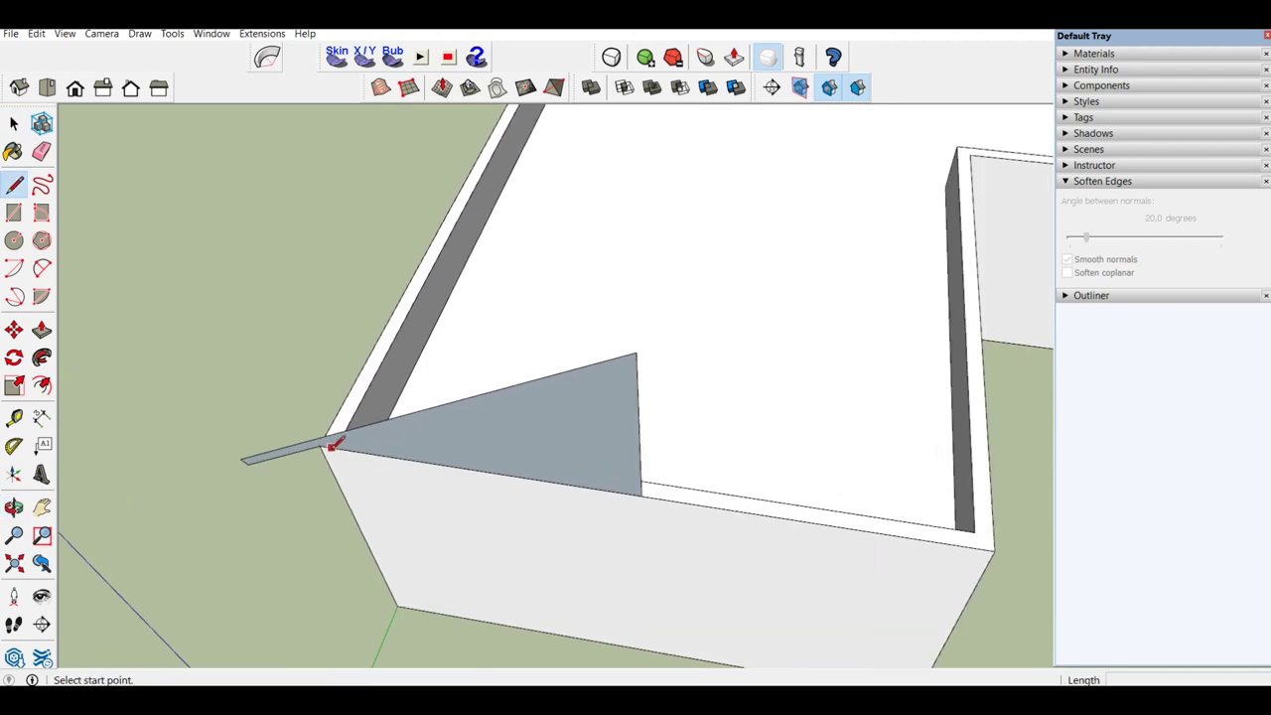
{"action": "left_click", "coordinate": [320, 445]}
{"action": "mouse_move", "coordinate": [327, 446]}
{"action": "middle_mouse_down"}
{"action": "mouse_move", "coordinate": [284, 497]}
{"action": "mouse_move", "coordinate": [275, 565]}
{"action": "middle_mouse_up"}
{"action": "scroll", "coordinate": [514, 152], "scroll_direction": "up", "scroll_amount": 3}
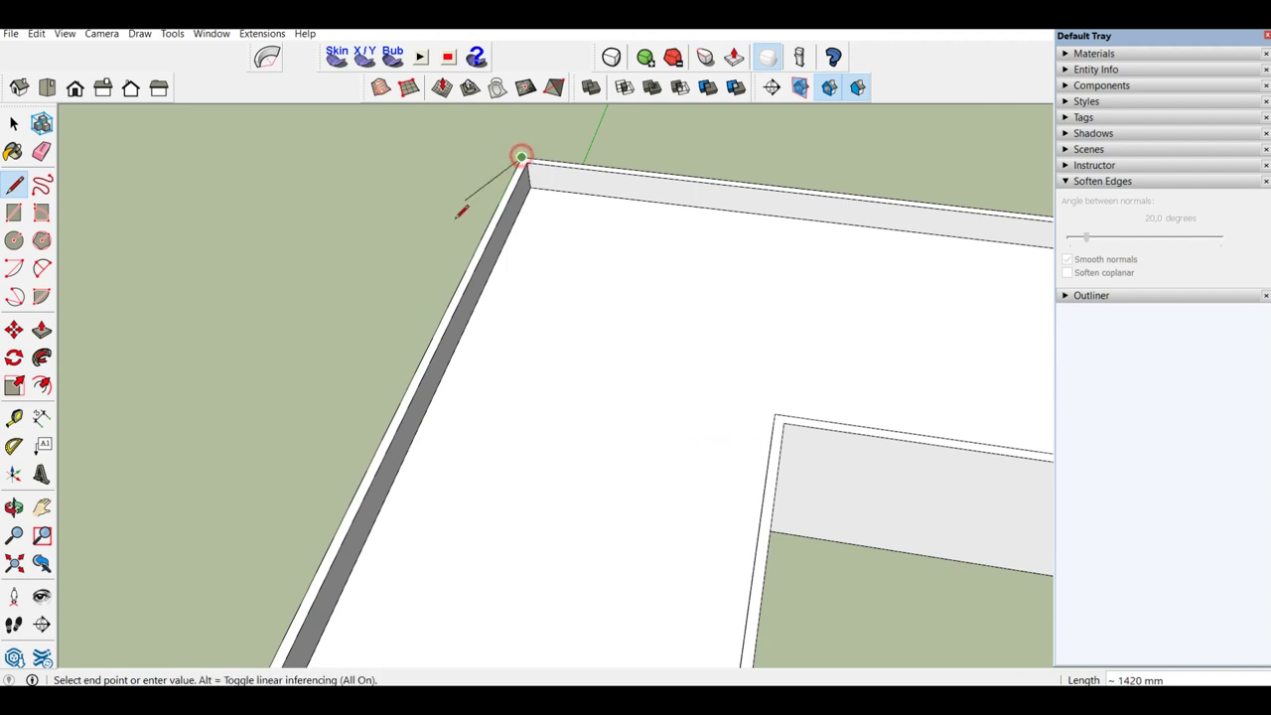
{"action": "scroll", "coordinate": [523, 154], "scroll_direction": "down", "scroll_amount": 5}
{"action": "scroll", "coordinate": [840, 241], "scroll_direction": "up", "scroll_amount": 2}
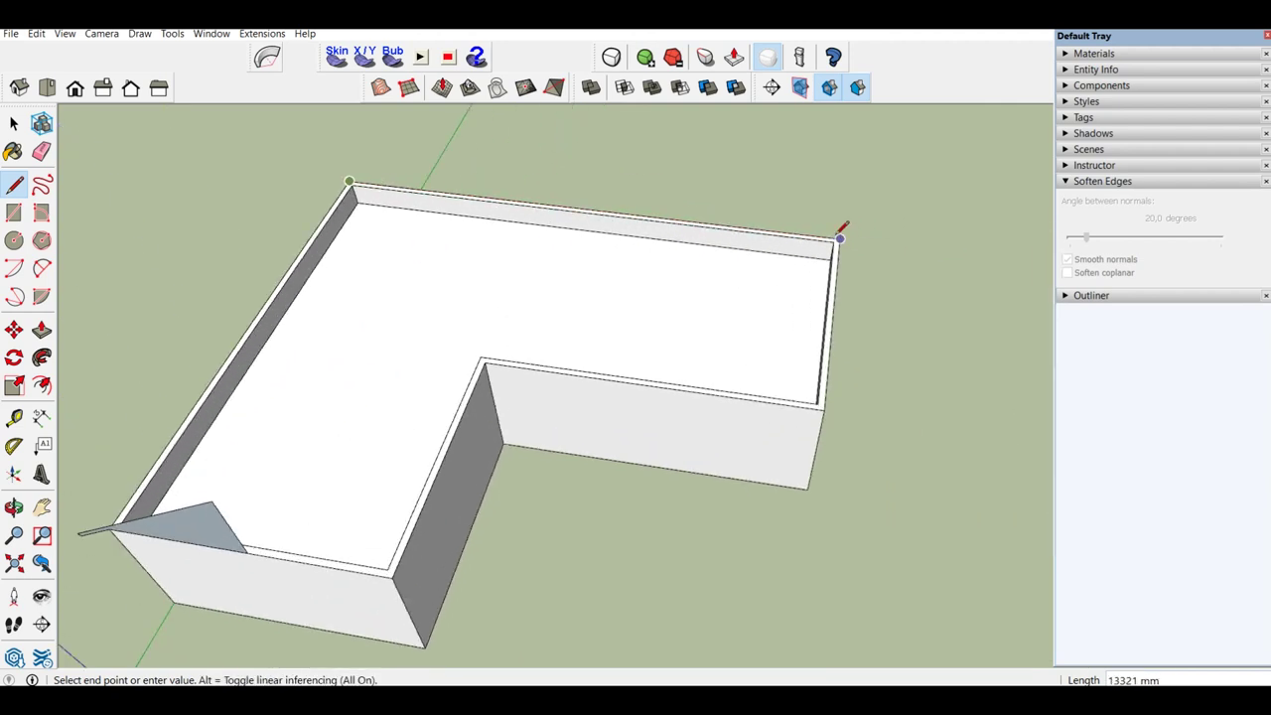
{"action": "left_click", "coordinate": [840, 240]}
{"action": "left_click", "coordinate": [823, 407]}
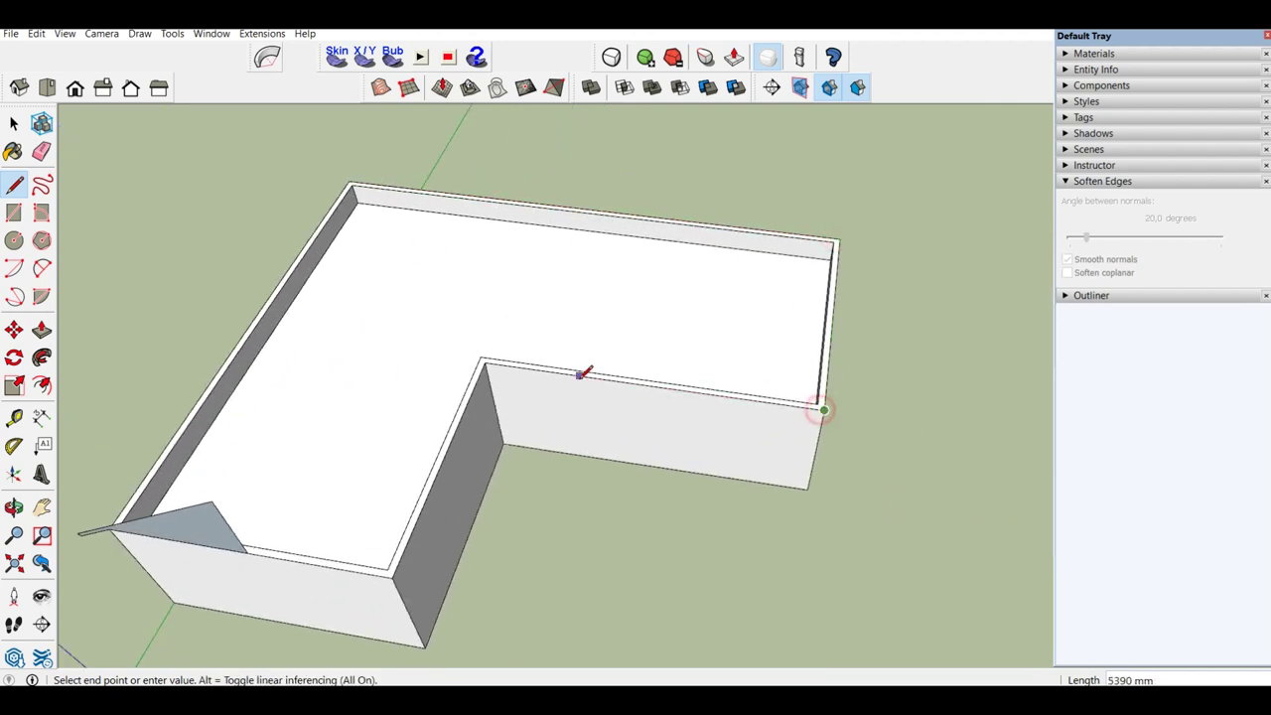
{"action": "scroll", "coordinate": [580, 367], "scroll_direction": "up", "scroll_amount": 1}
{"action": "left_click", "coordinate": [336, 629]}
{"action": "middle_click_drag", "start_coordinate": [336, 629], "coordinate": [630, 434]}
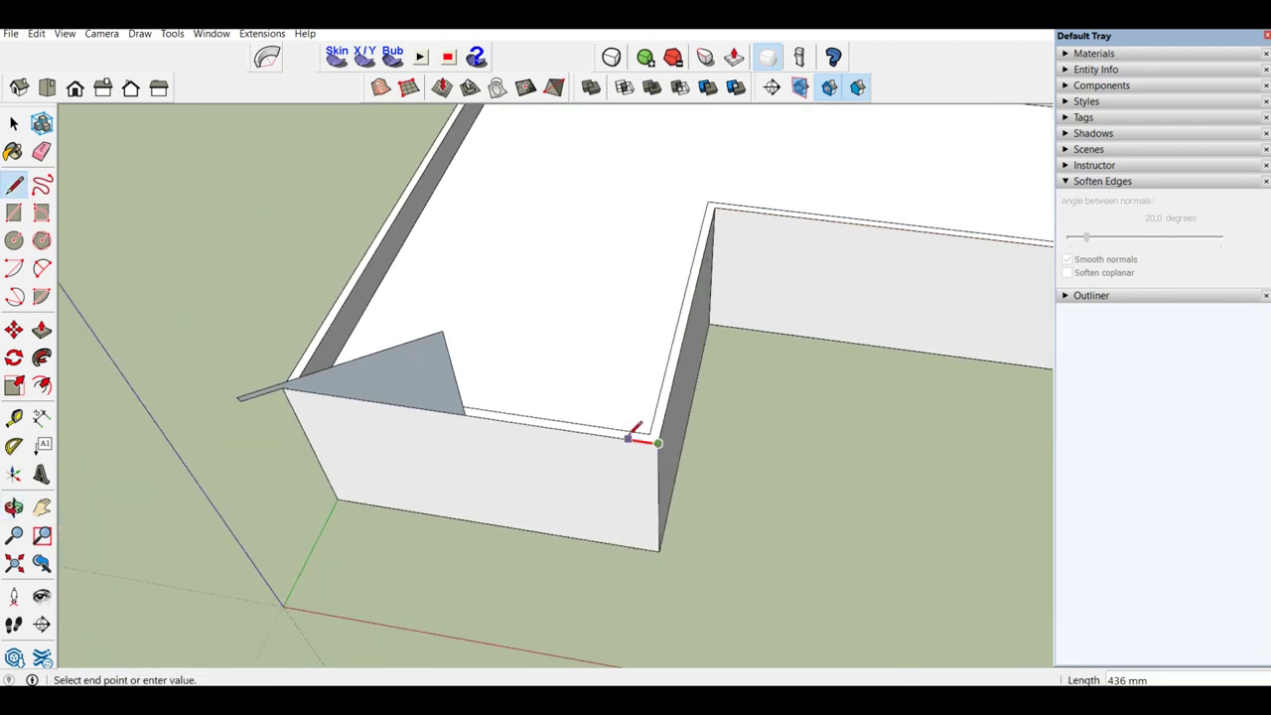
{"action": "left_click", "coordinate": [446, 411]}
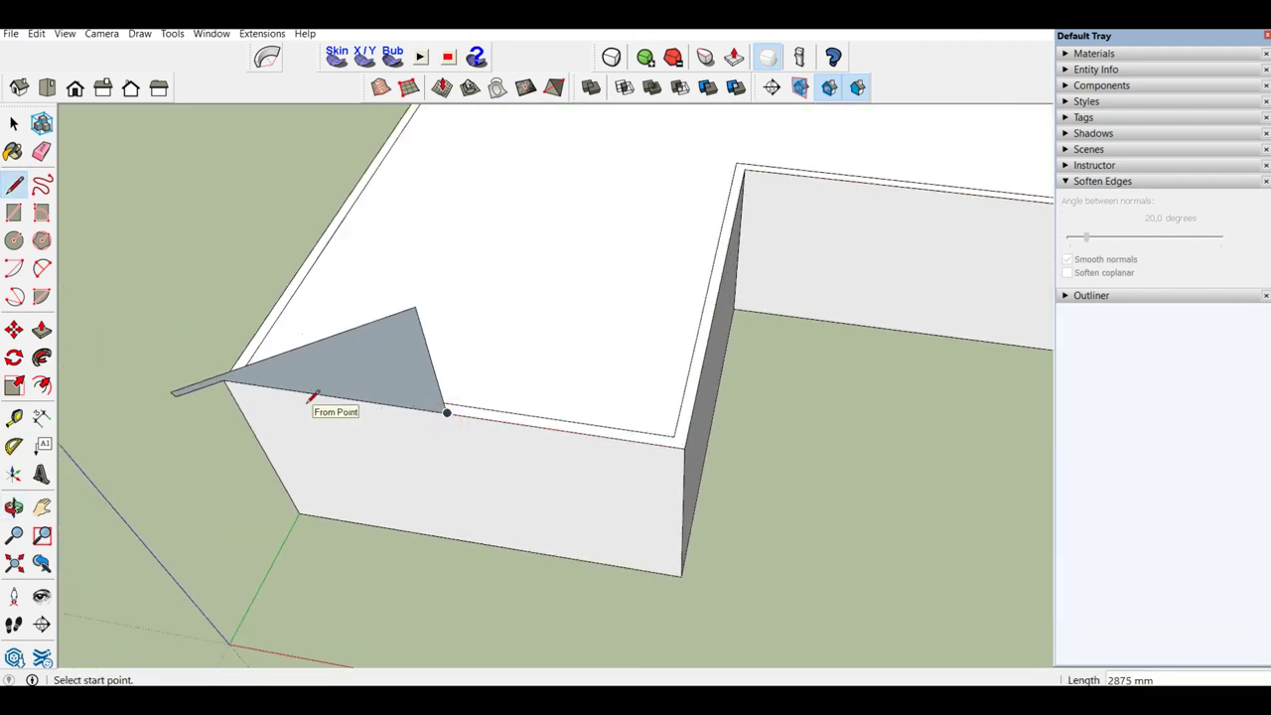
Select the gable triangle's connected geometry, deselect the triangle, and inspect the walls from lower angles
{"action": "key", "text": "space"}
{"action": "scroll", "coordinate": [497, 284], "scroll_direction": "down", "scroll_amount": 1}
{"action": "scroll", "coordinate": [561, 342], "scroll_direction": "down", "scroll_amount": 1}
{"action": "scroll", "coordinate": [561, 343], "scroll_direction": "down", "scroll_amount": 1}
{"action": "scroll", "coordinate": [585, 343], "scroll_direction": "down", "scroll_amount": 1}
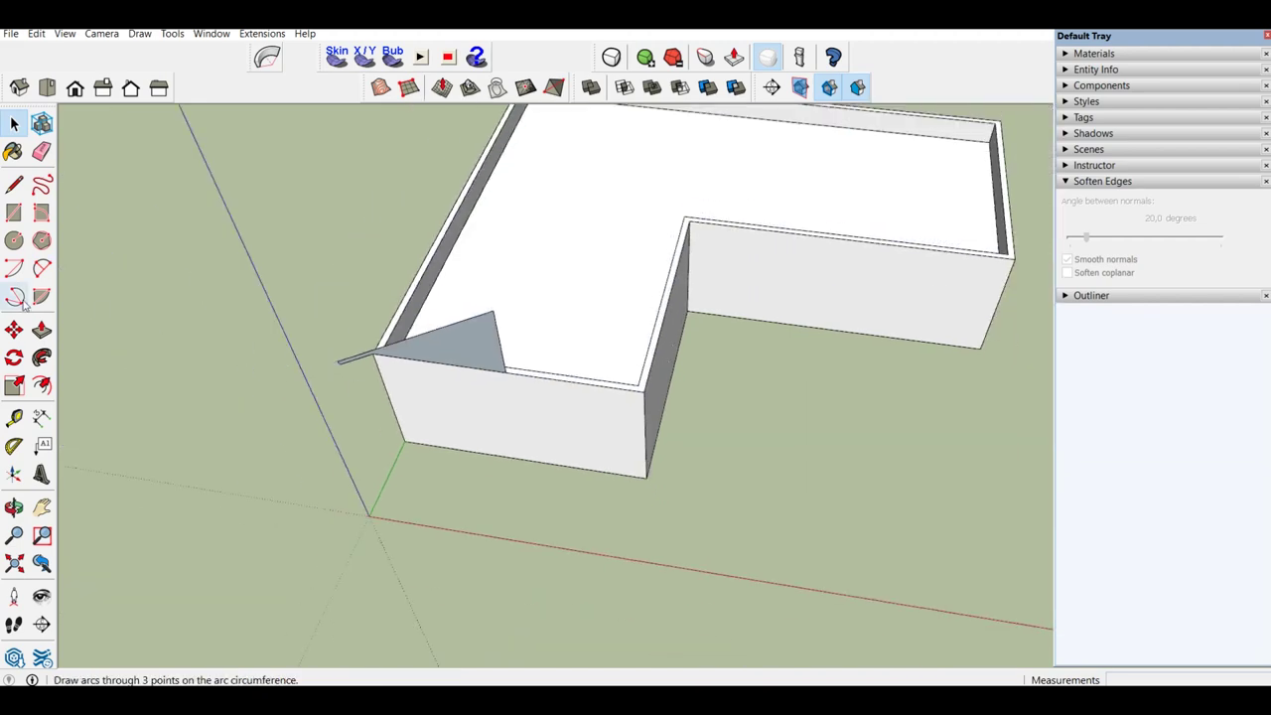
{"action": "scroll", "coordinate": [370, 331], "scroll_direction": "up", "scroll_amount": 1}
{"action": "scroll", "coordinate": [387, 336], "scroll_direction": "up", "scroll_amount": 1}
{"action": "triple_click", "coordinate": [393, 336]}
{"action": "middle_click_drag", "start_coordinate": [393, 337], "coordinate": [548, 294]}
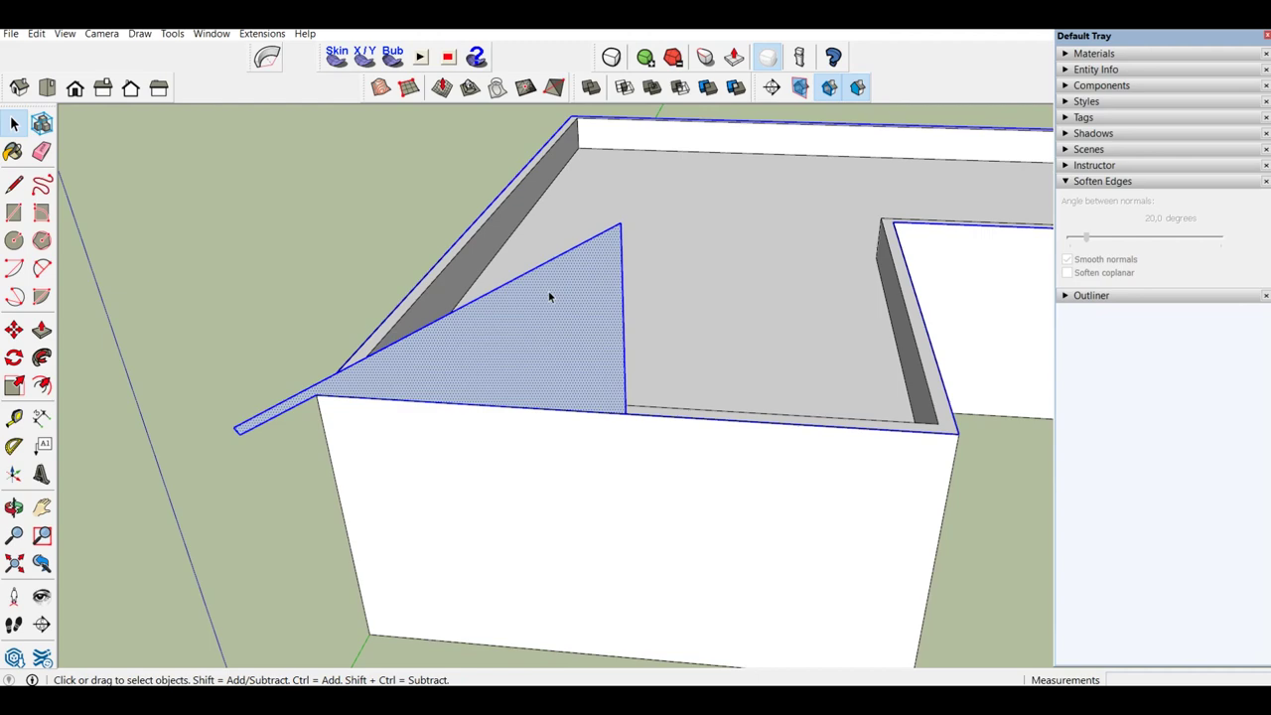
{"action": "left_click", "coordinate": [558, 314], "text": "shift"}
{"action": "mouse_move", "coordinate": [556, 307]}
{"action": "middle_mouse_down"}
{"action": "mouse_move", "coordinate": [666, 233]}
{"action": "mouse_move", "coordinate": [421, 415]}
{"action": "mouse_move", "coordinate": [701, 255]}
{"action": "mouse_move", "coordinate": [249, 567]}
{"action": "mouse_move", "coordinate": [527, 334]}
{"action": "mouse_move", "coordinate": [636, 357]}
{"action": "mouse_move", "coordinate": [590, 291]}
{"action": "middle_mouse_up"}
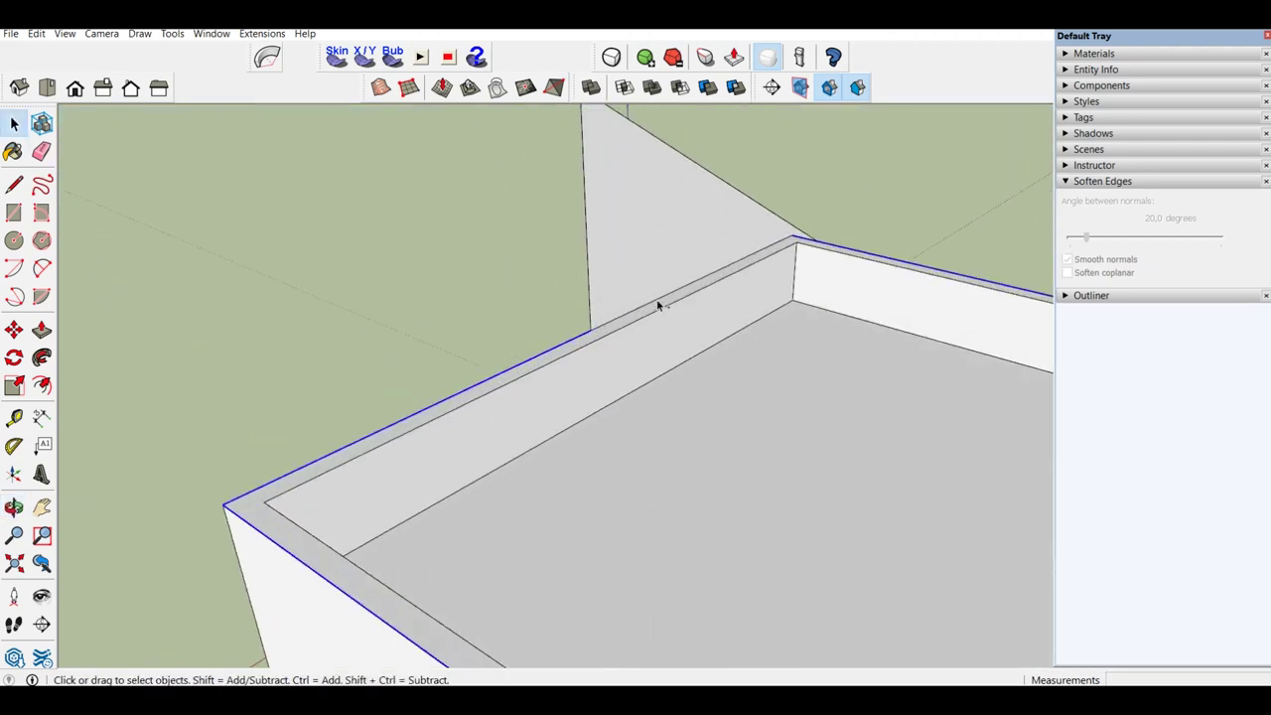
{"action": "mouse_move", "coordinate": [404, 295]}
{"action": "middle_mouse_down"}
{"action": "mouse_move", "coordinate": [923, 364]}
{"action": "mouse_move", "coordinate": [586, 325]}
{"action": "mouse_move", "coordinate": [995, 301]}
{"action": "mouse_move", "coordinate": [761, 331]}
{"action": "mouse_move", "coordinate": [724, 378]}
{"action": "mouse_move", "coordinate": [637, 319]}
{"action": "mouse_move", "coordinate": [596, 323]}
{"action": "middle_mouse_up"}
{"action": "scroll", "coordinate": [437, 333], "scroll_direction": "up", "scroll_amount": 2}
{"action": "scroll", "coordinate": [344, 366], "scroll_direction": "up", "scroll_amount": 3}
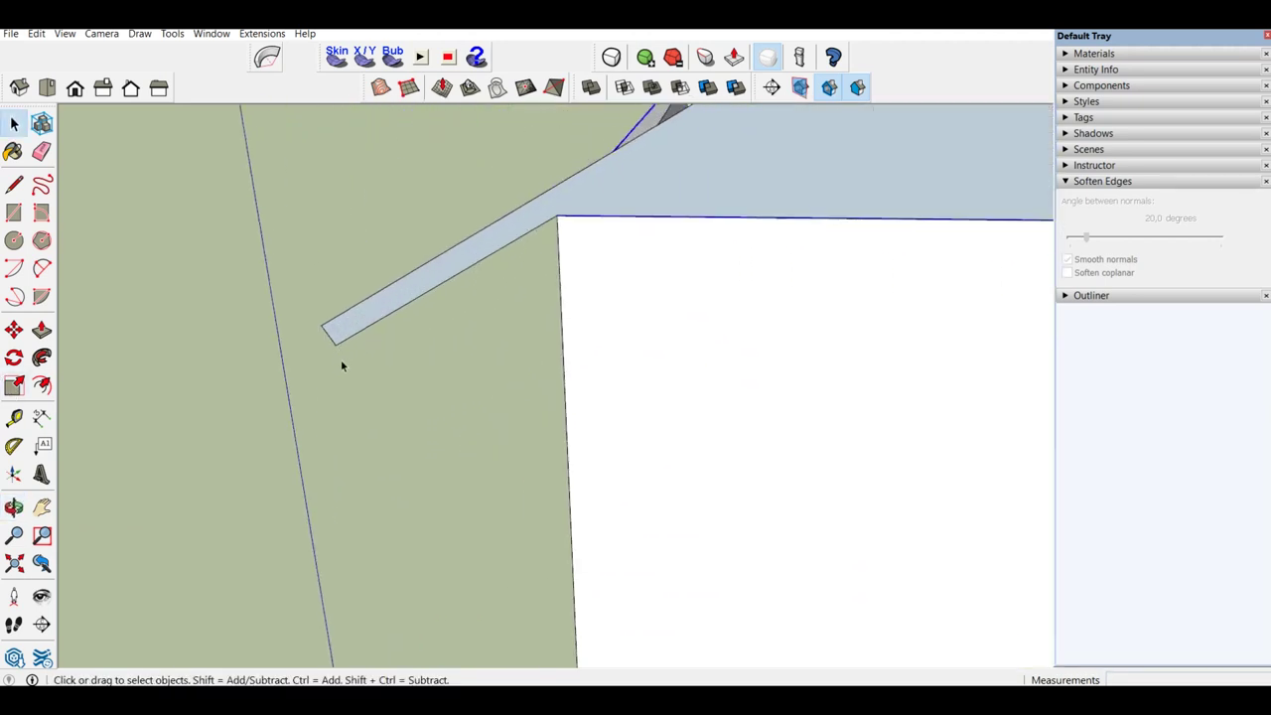
Draw short downturned edges at the roof slab's lower end, undoing a stray edge
{"action": "scroll", "coordinate": [343, 353], "scroll_direction": "up", "scroll_amount": 2}
{"action": "mouse_move", "coordinate": [332, 337]}
{"action": "middle_mouse_down"}
{"action": "mouse_move", "coordinate": [304, 311]}
{"action": "mouse_move", "coordinate": [350, 316]}
{"action": "mouse_move", "coordinate": [284, 307]}
{"action": "middle_mouse_up"}
{"action": "scroll", "coordinate": [318, 323], "scroll_direction": "down", "scroll_amount": 2}
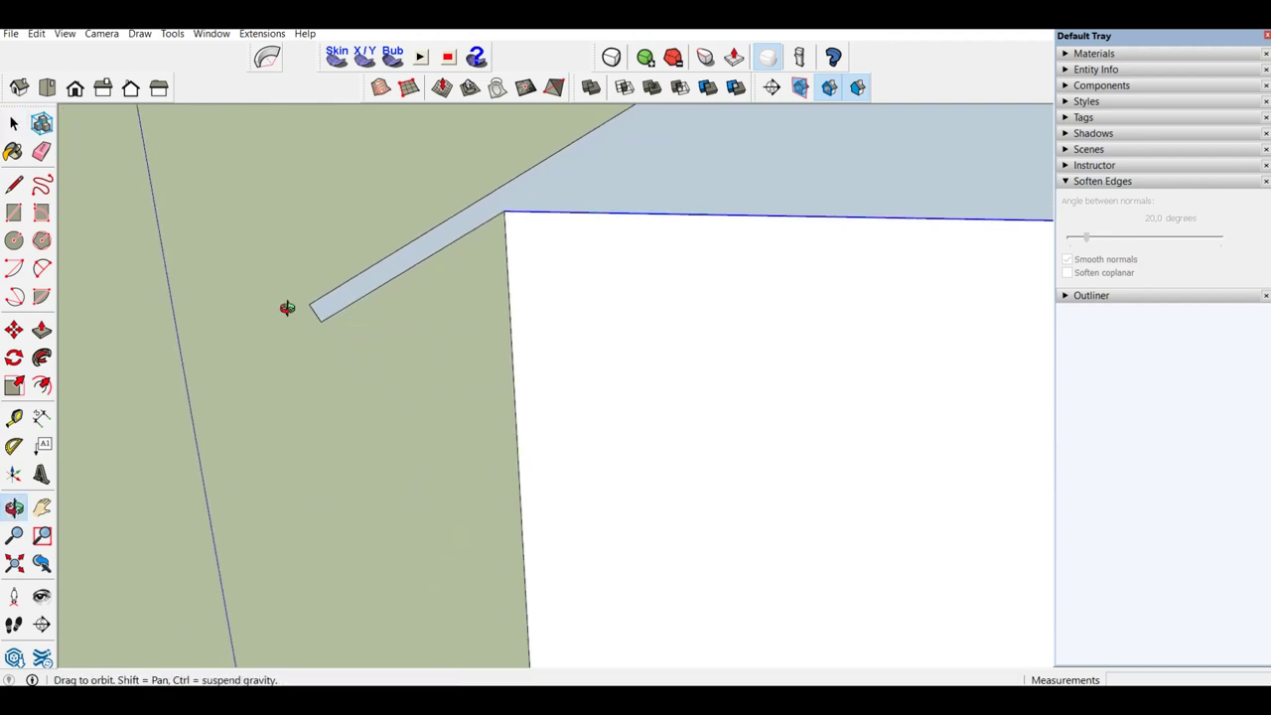
{"action": "scroll", "coordinate": [292, 315], "scroll_direction": "up", "scroll_amount": 2}
{"action": "key", "text": "l"}
{"action": "left_click", "coordinate": [337, 327]}
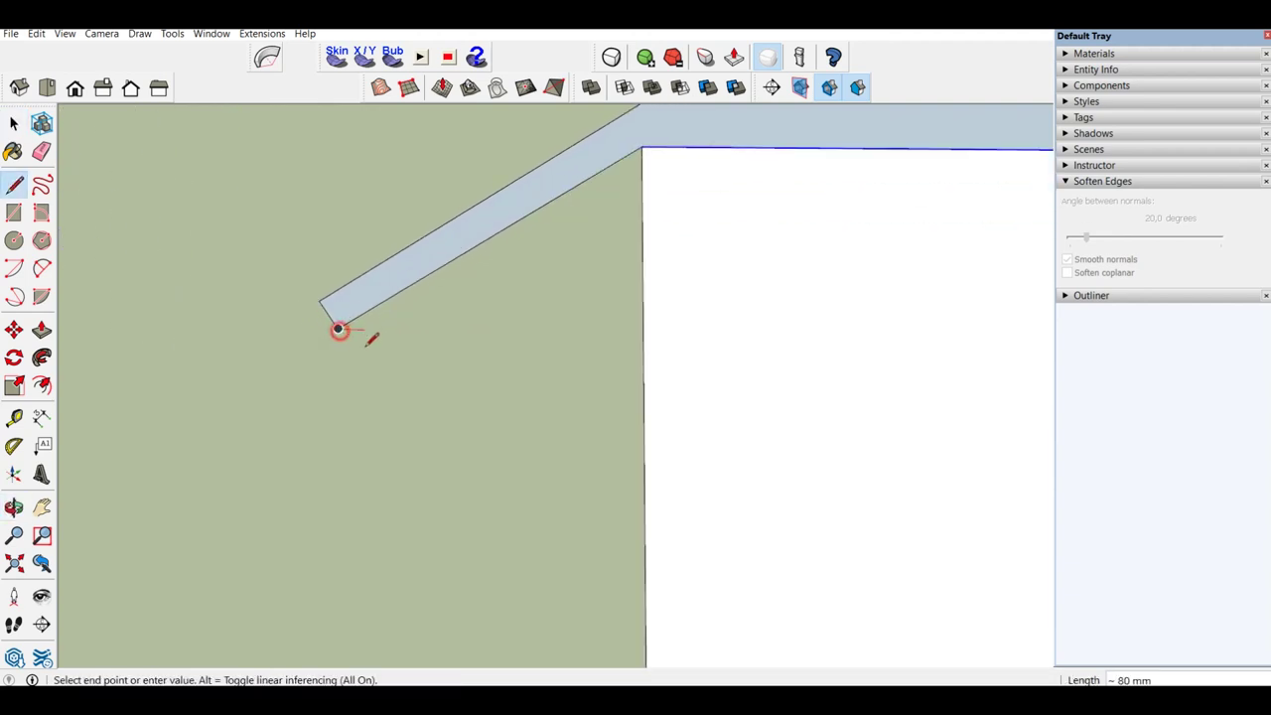
{"action": "left_click", "coordinate": [362, 364]}
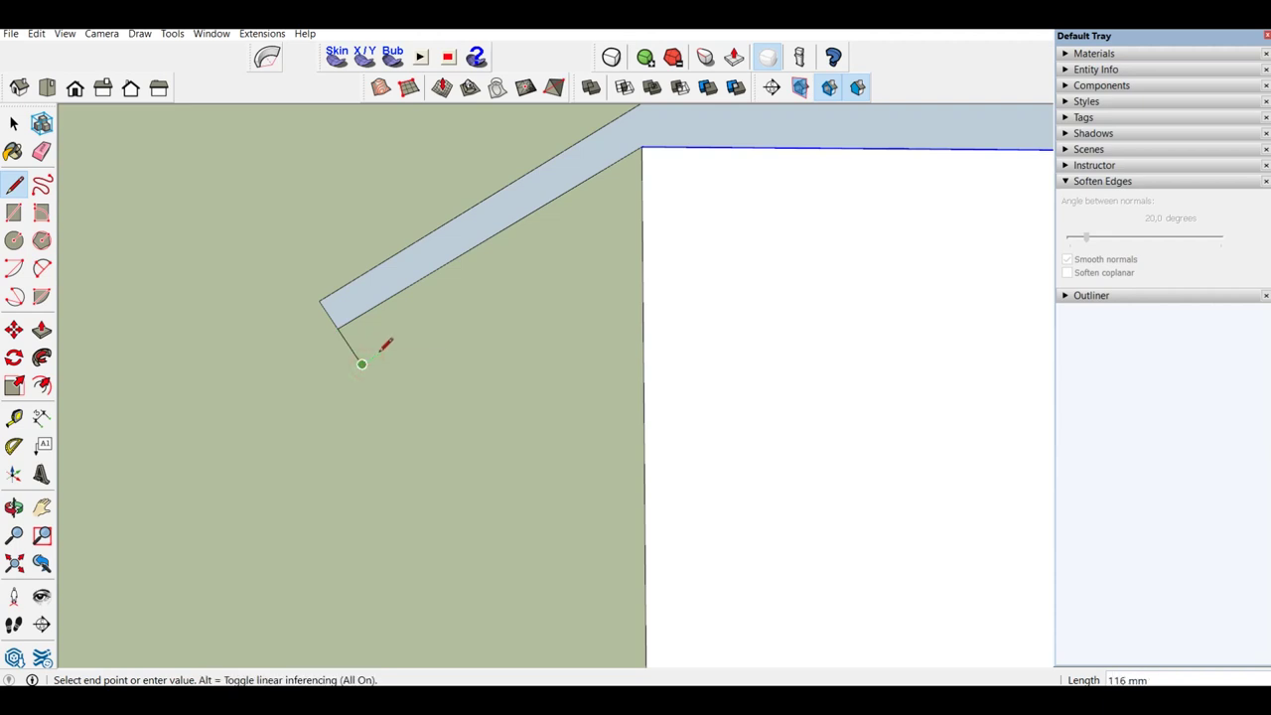
{"action": "left_click", "coordinate": [384, 356]}
{"action": "key", "text": "space"}
{"action": "key", "text": "l"}
{"action": "scroll", "coordinate": [369, 355], "scroll_direction": "up", "scroll_amount": 1}
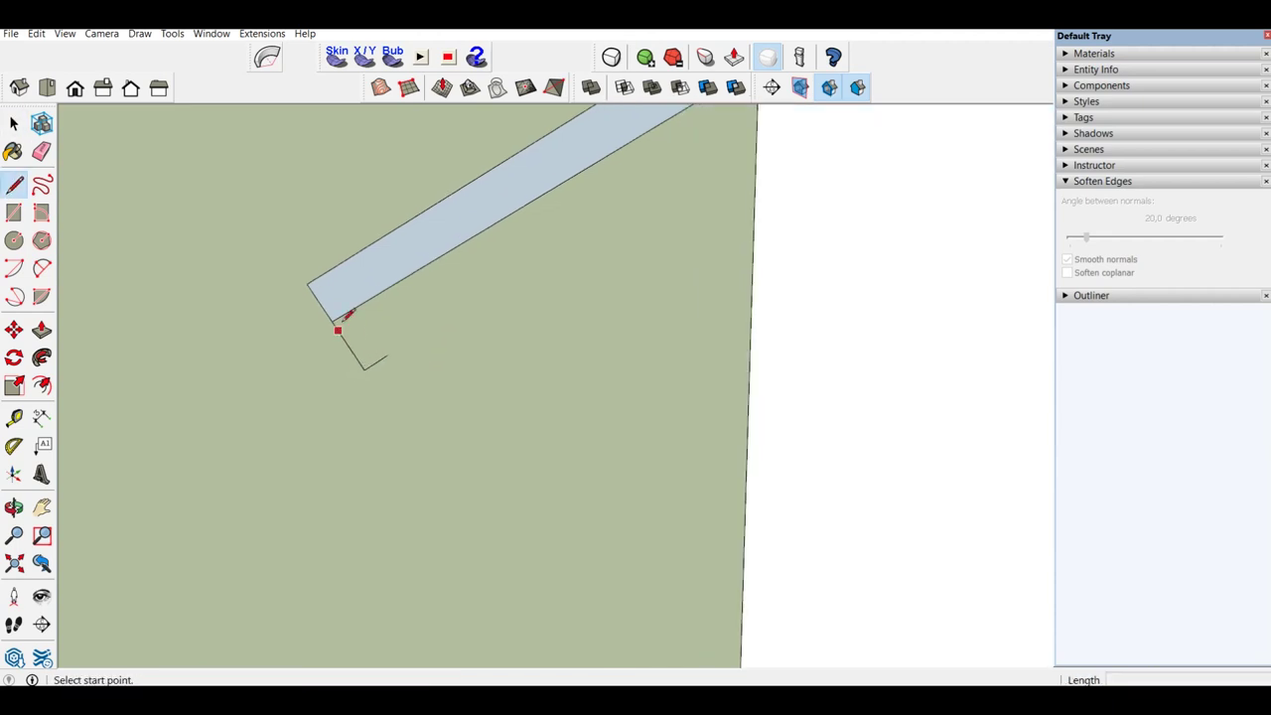
{"action": "scroll", "coordinate": [340, 320], "scroll_direction": "up", "scroll_amount": 1}
{"action": "left_click", "coordinate": [346, 313]}
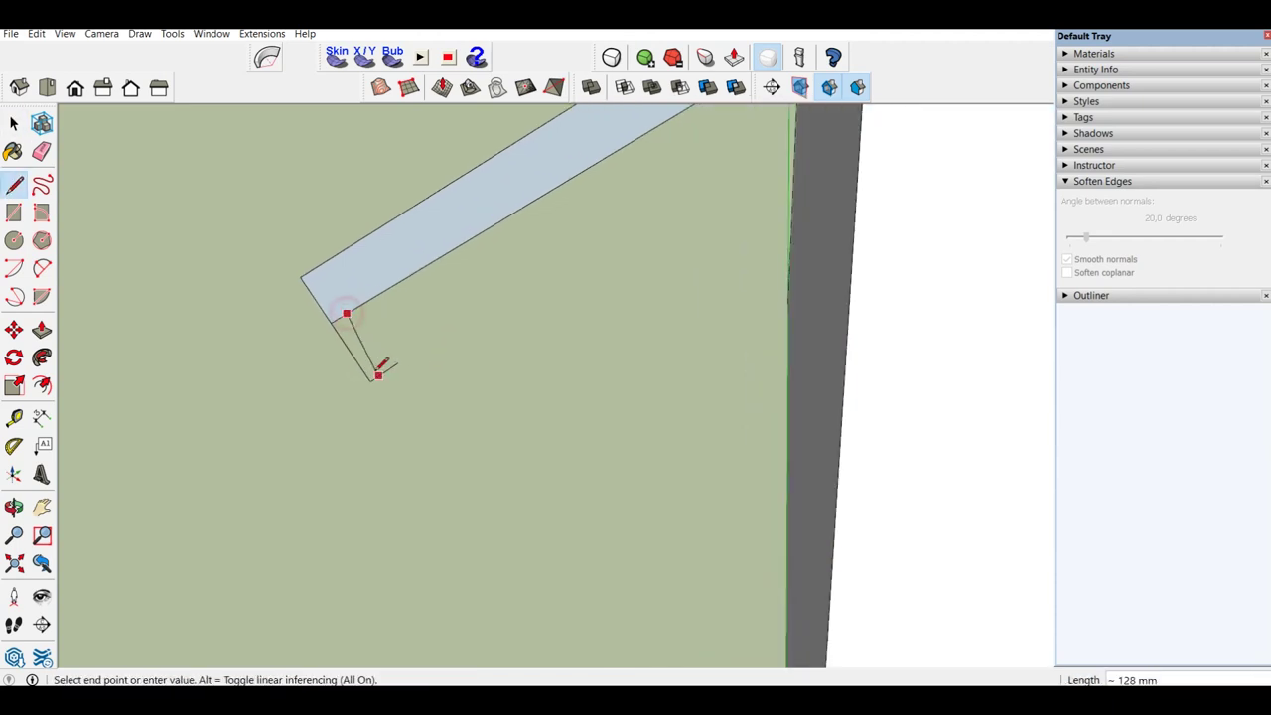
{"action": "left_click", "coordinate": [383, 376]}
{"action": "key", "text": "space"}
{"action": "key", "text": "ctrl+z"}
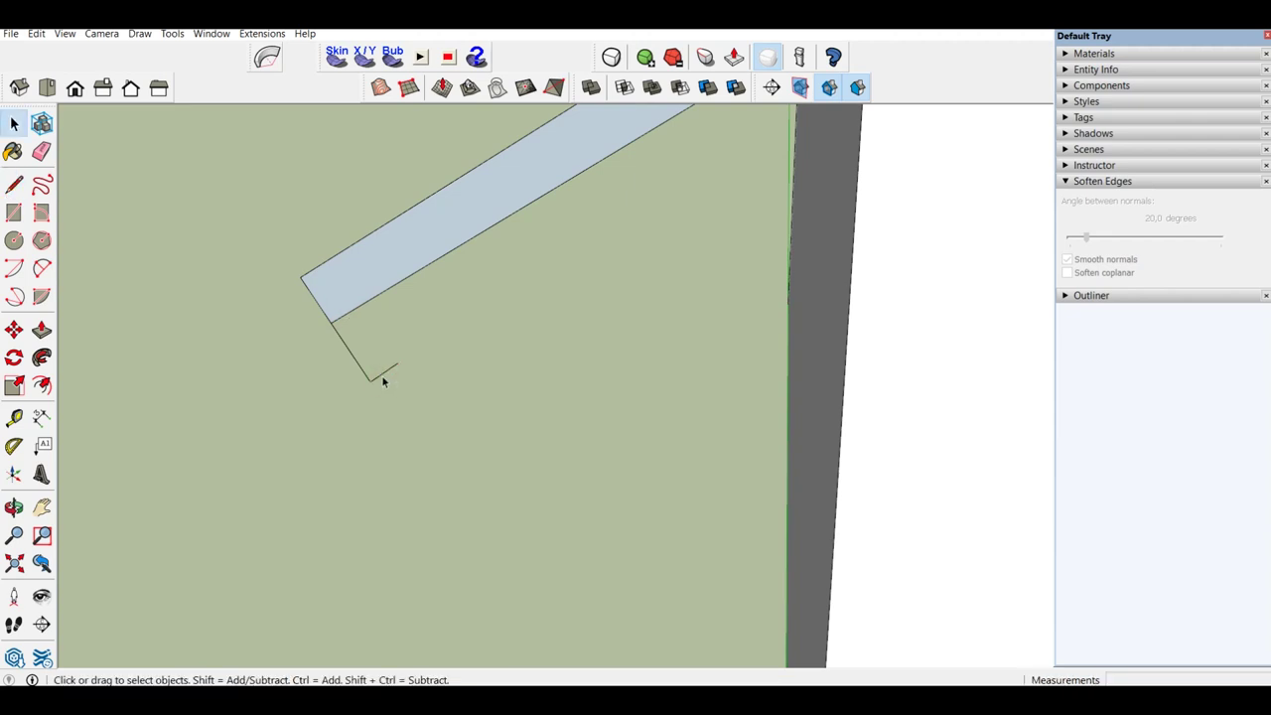
Place a Tape Measure guide line just past the end of the roof slab
{"action": "key", "text": "t"}
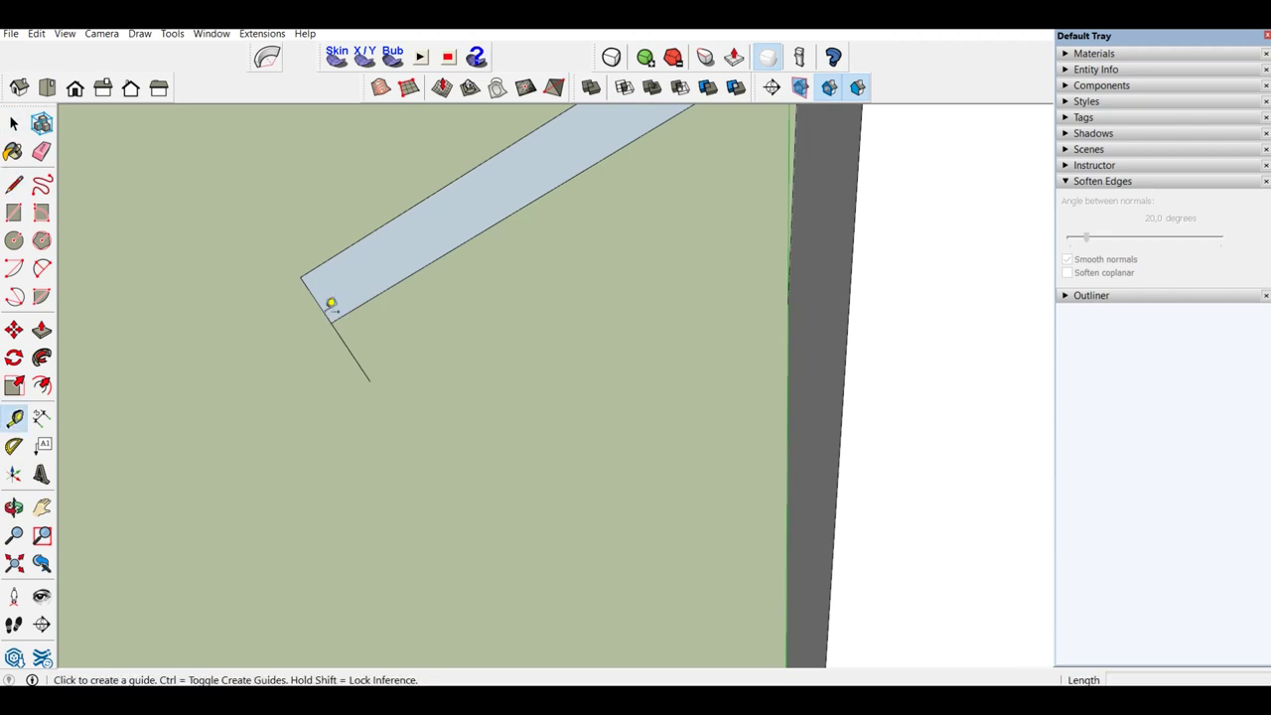
{"action": "left_click", "coordinate": [323, 310]}
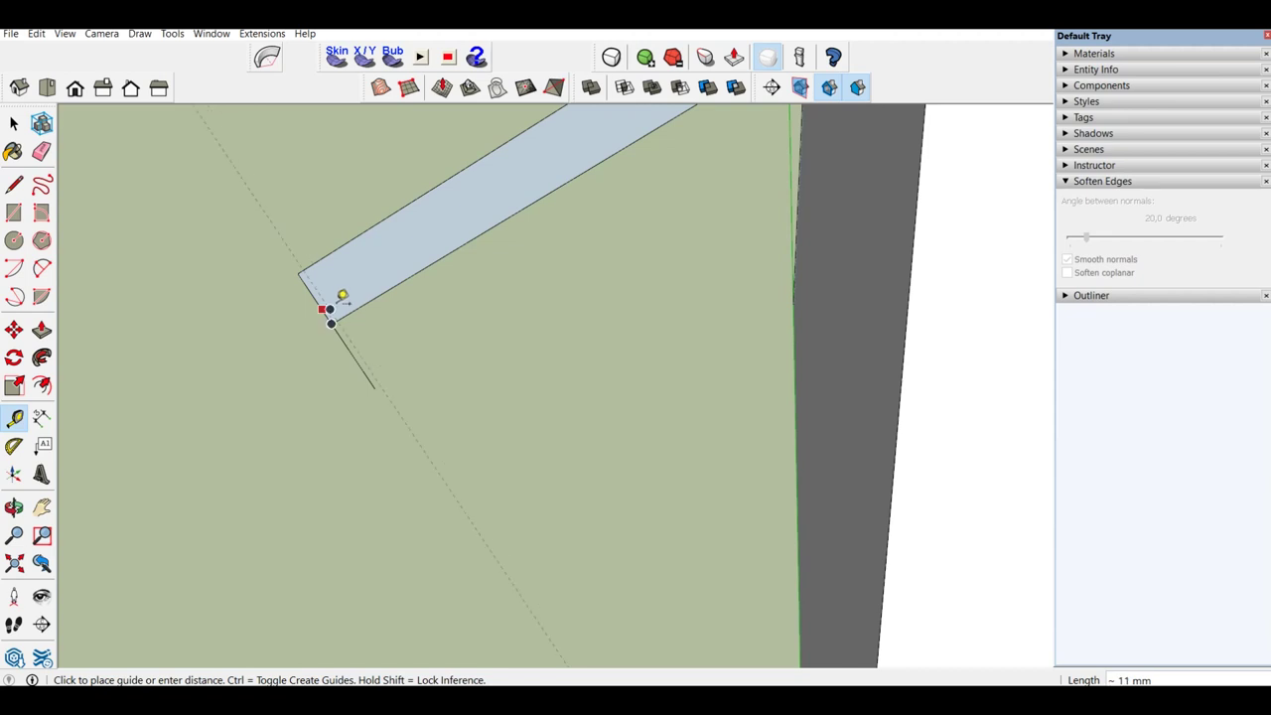
{"action": "mouse_move", "coordinate": [331, 310]}
{"action": "middle_mouse_down"}
{"action": "mouse_move", "coordinate": [429, 252]}
{"action": "mouse_move", "coordinate": [400, 321]}
{"action": "middle_mouse_up"}
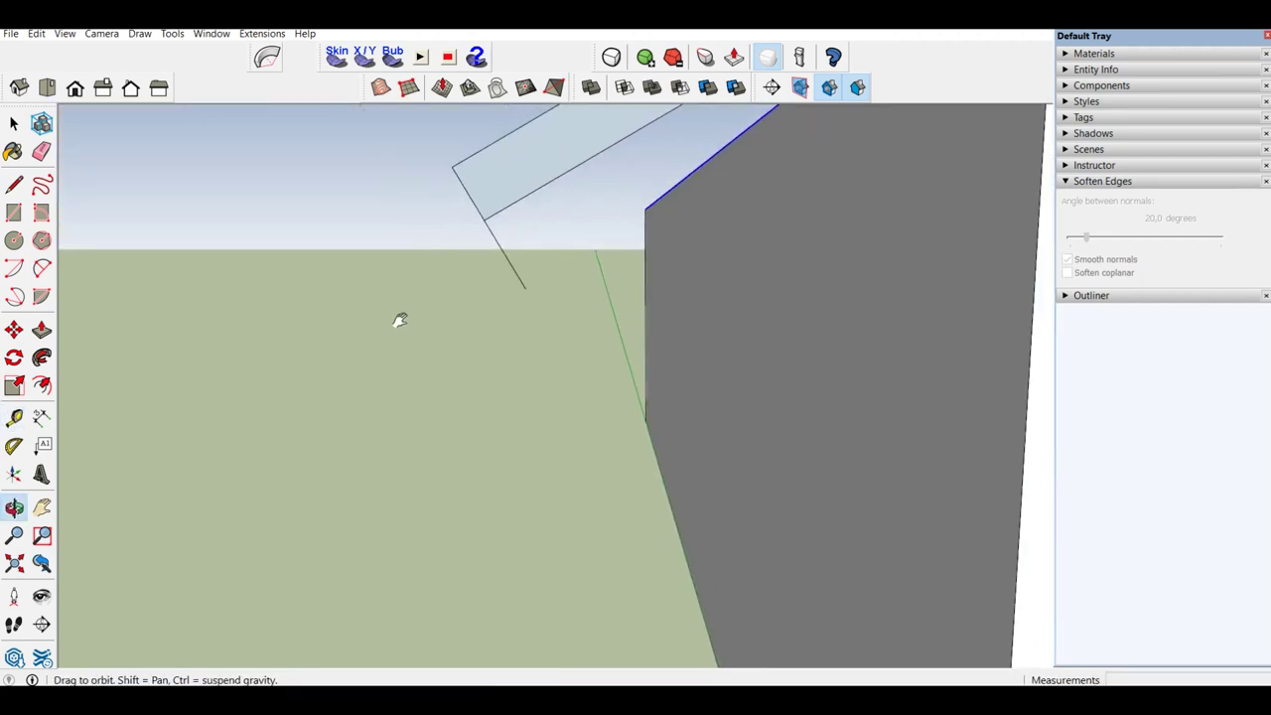
{"action": "left_click", "coordinate": [500, 210]}
{"action": "key", "text": "space"}
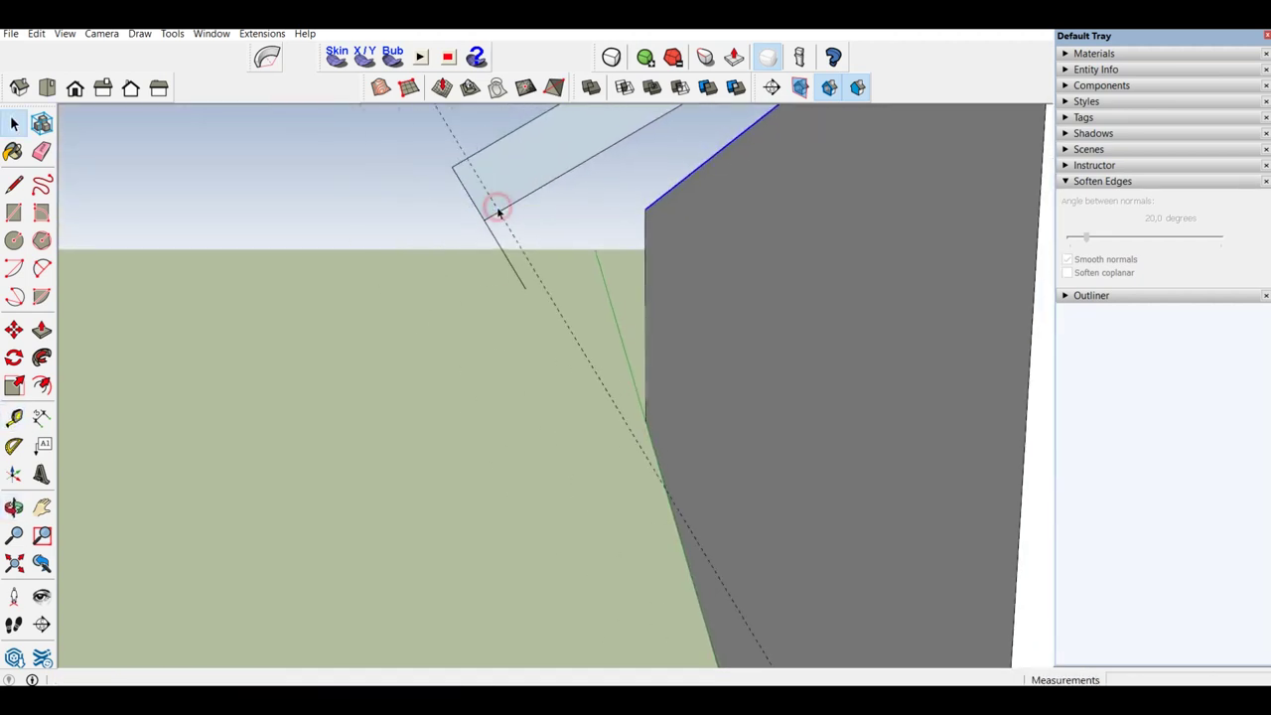
Draw the line closing the thin fascia strip at the profile's end
{"action": "key", "text": "l"}
{"action": "left_click", "coordinate": [526, 288]}
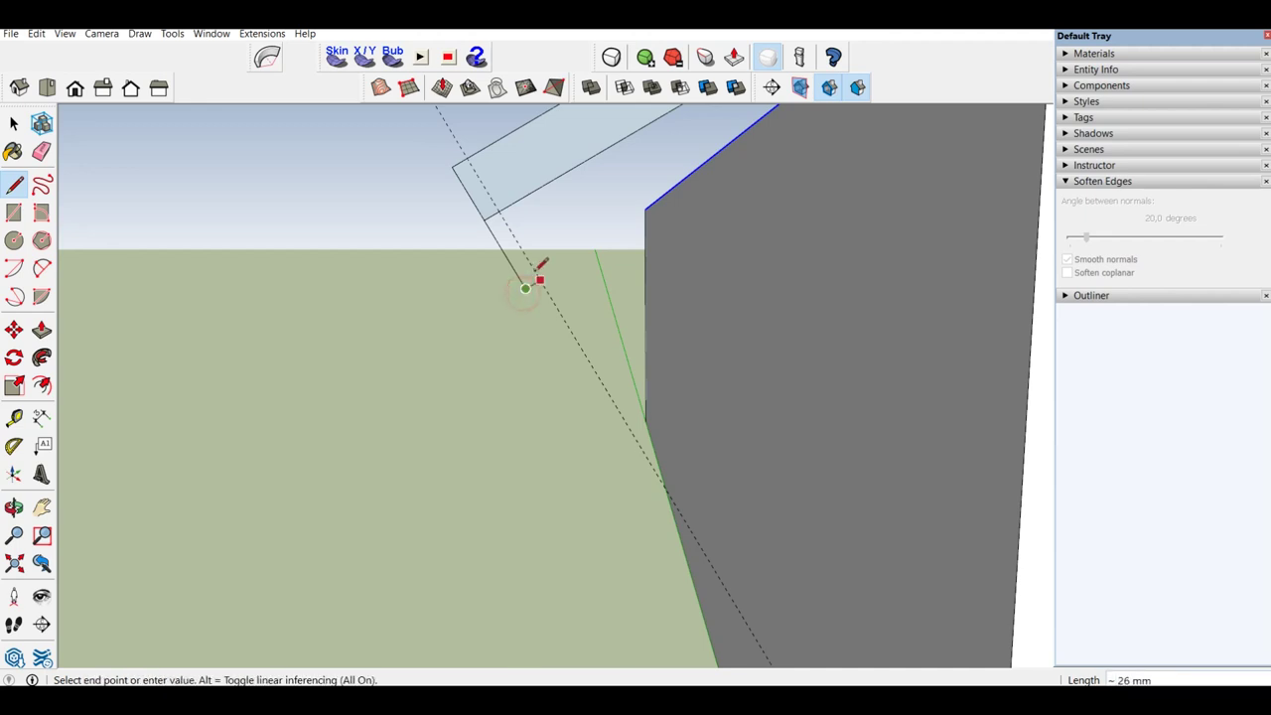
{"action": "left_click", "coordinate": [499, 214]}
{"action": "key", "text": "space"}
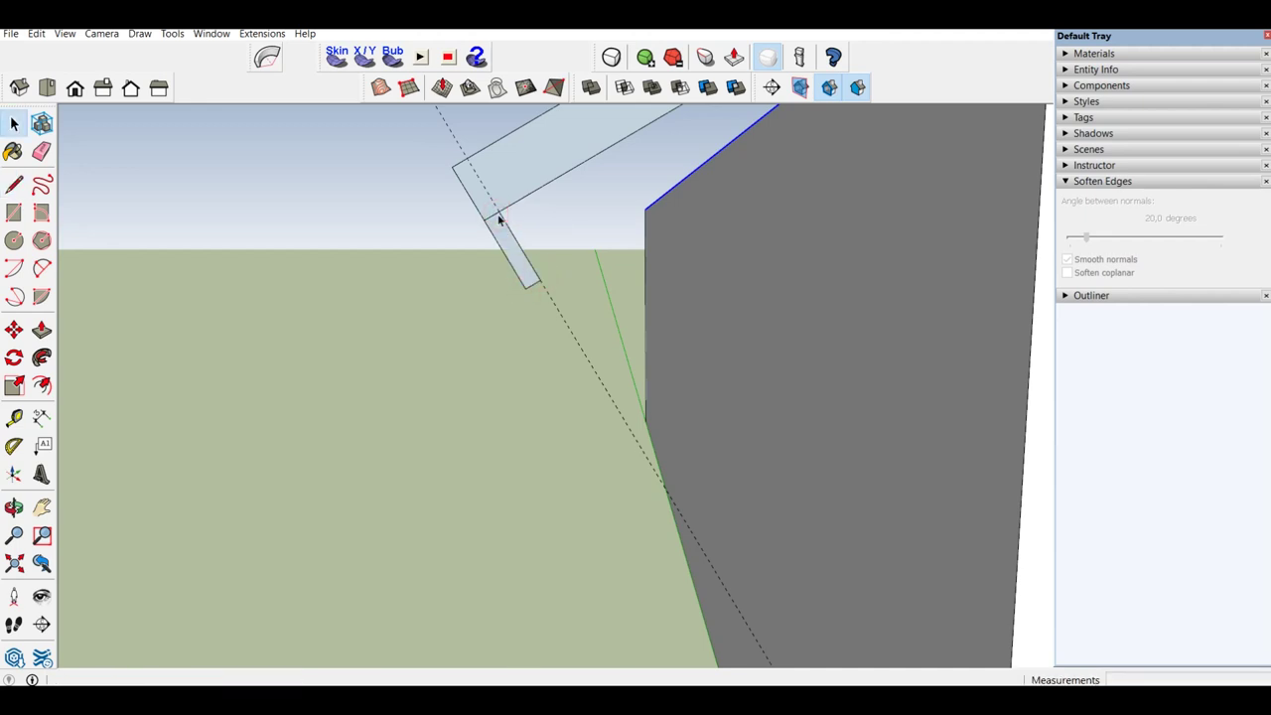
{"action": "scroll", "coordinate": [499, 219], "scroll_direction": "up", "scroll_amount": 1}
{"action": "key", "text": "e"}
{"action": "key", "text": "space"}
{"action": "key", "text": "e"}
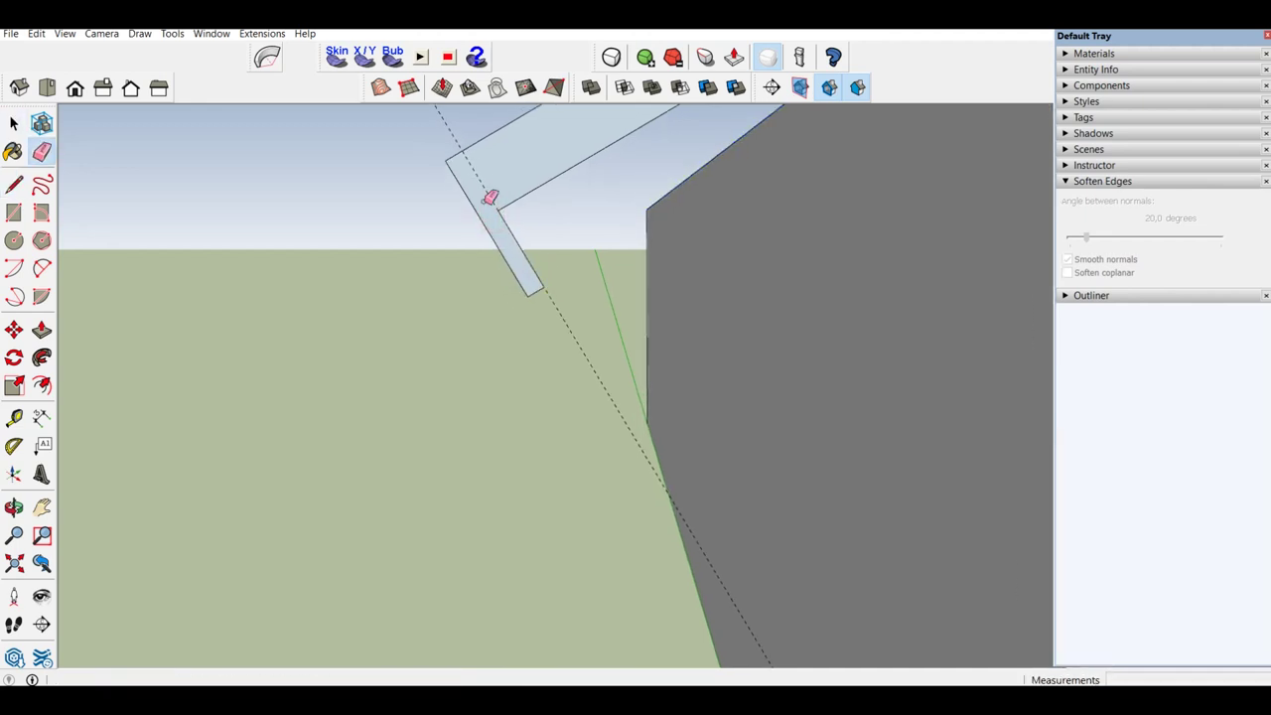
{"action": "mouse_move", "coordinate": [483, 193]}
{"action": "middle_mouse_down"}
{"action": "mouse_move", "coordinate": [574, 303]}
{"action": "mouse_move", "coordinate": [480, 280]}
{"action": "middle_mouse_up"}
Try a Follow Me sweep of the selected gable triangle, then undo it
{"action": "double_click", "coordinate": [460, 244]}
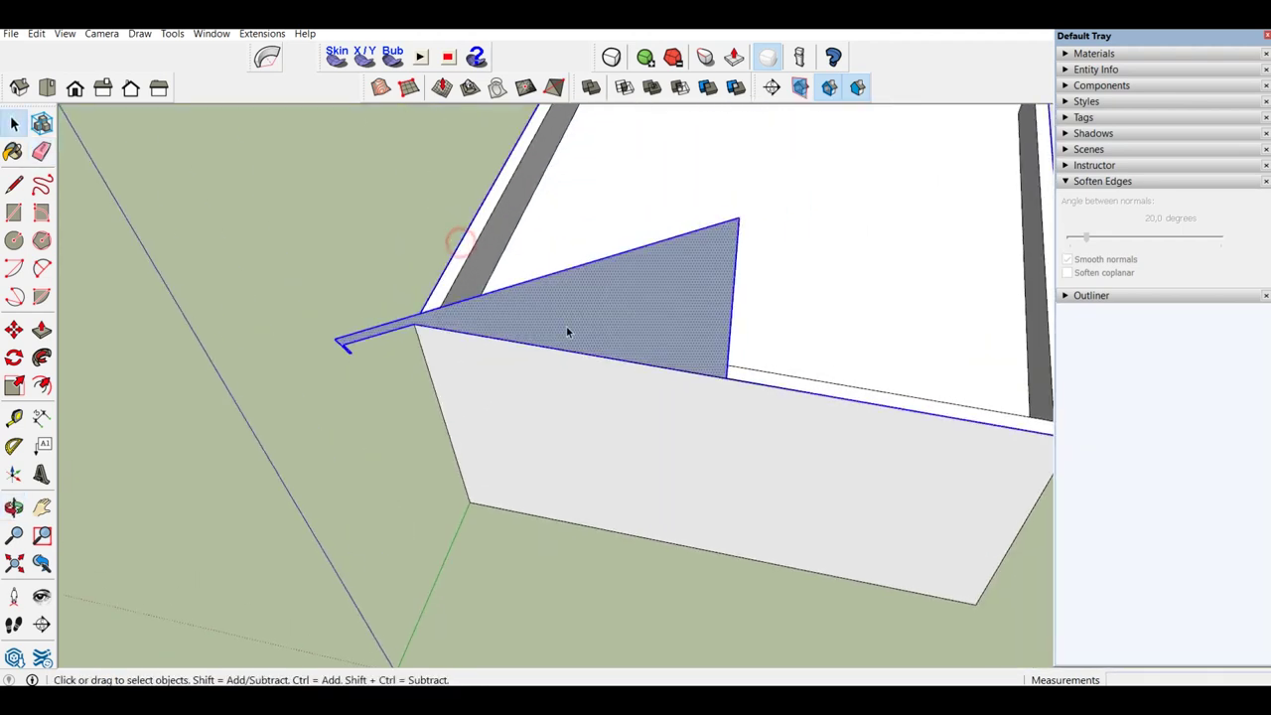
{"action": "middle_click_drag", "start_coordinate": [608, 294], "coordinate": [427, 246]}
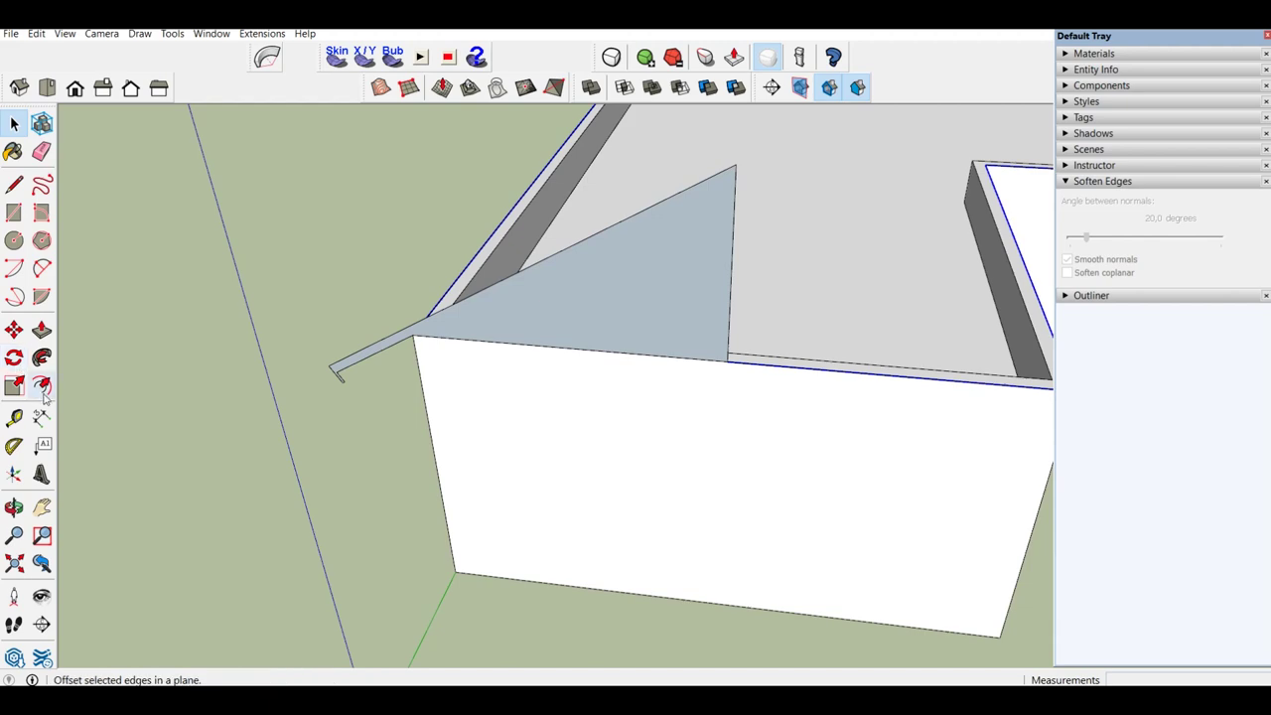
{"action": "left_click", "coordinate": [42, 358]}
{"action": "left_click", "coordinate": [630, 284]}
{"action": "mouse_move", "coordinate": [624, 281]}
{"action": "middle_mouse_down"}
{"action": "mouse_move", "coordinate": [579, 292]}
{"action": "mouse_move", "coordinate": [771, 238]}
{"action": "mouse_move", "coordinate": [840, 176]}
{"action": "mouse_move", "coordinate": [636, 259]}
{"action": "mouse_move", "coordinate": [468, 360]}
{"action": "mouse_move", "coordinate": [637, 302]}
{"action": "mouse_move", "coordinate": [539, 241]}
{"action": "middle_mouse_up"}
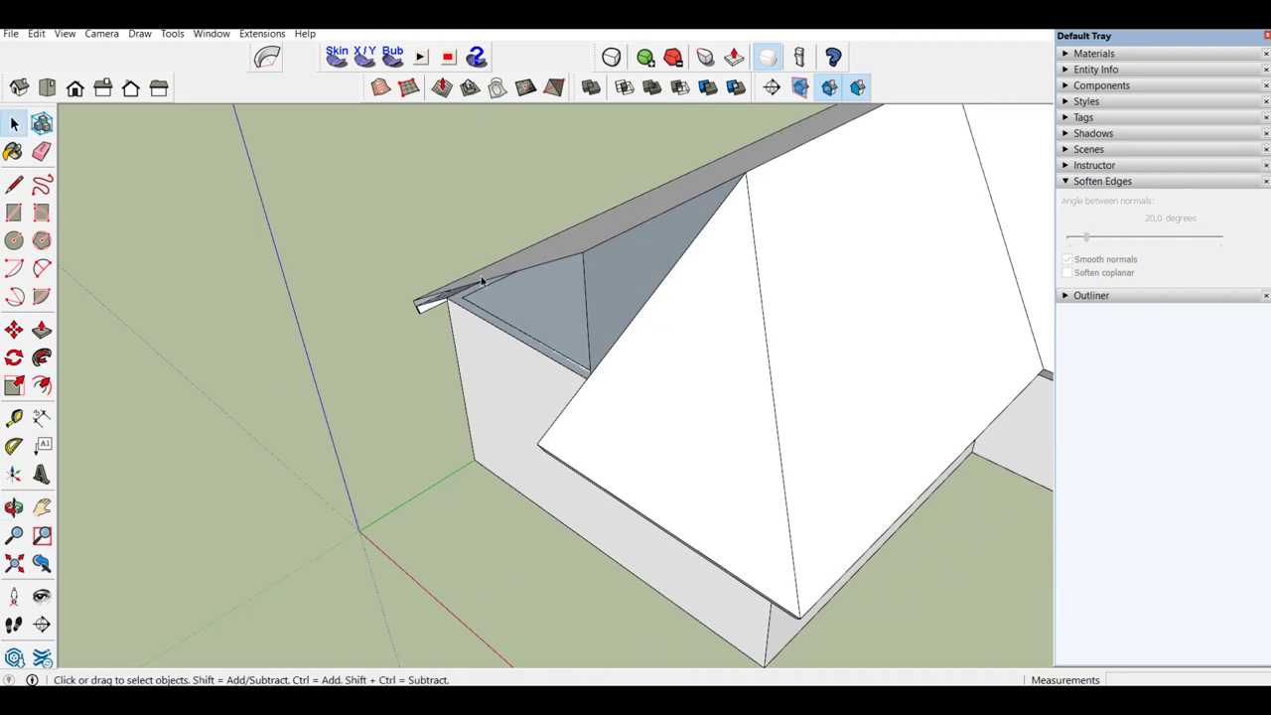
{"action": "key", "text": "ctrl+z"}
Select the wall-top edges as the path and Follow Me the gable profile along them into a hipped roof
{"action": "mouse_move", "coordinate": [621, 248]}
{"action": "middle_mouse_down"}
{"action": "mouse_move", "coordinate": [448, 411]}
{"action": "mouse_move", "coordinate": [471, 320]}
{"action": "middle_mouse_up"}
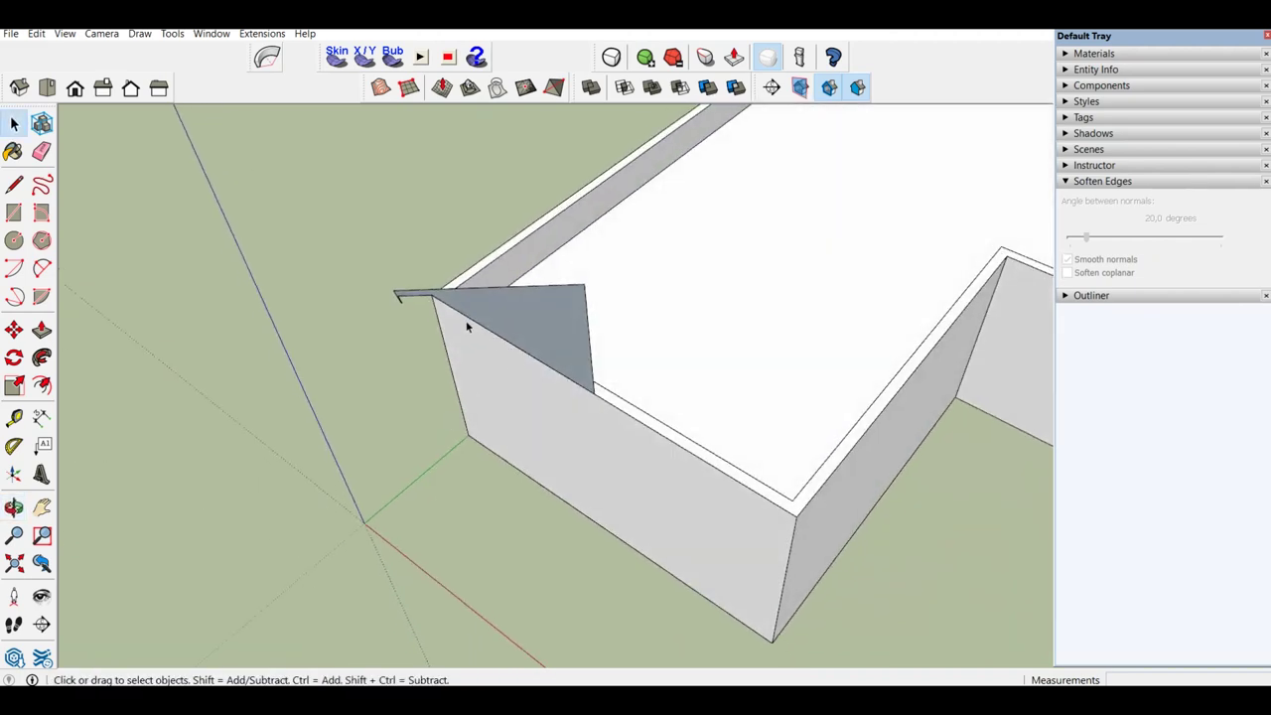
{"action": "left_click", "coordinate": [471, 266]}
{"action": "middle_click_drag", "start_coordinate": [474, 264], "coordinate": [556, 262]}
{"action": "mouse_move", "coordinate": [570, 318]}
{"action": "middle_mouse_down"}
{"action": "mouse_move", "coordinate": [554, 347]}
{"action": "mouse_move", "coordinate": [647, 321]}
{"action": "mouse_move", "coordinate": [632, 287]}
{"action": "mouse_move", "coordinate": [658, 321]}
{"action": "mouse_move", "coordinate": [977, 281]}
{"action": "mouse_move", "coordinate": [738, 284]}
{"action": "mouse_move", "coordinate": [609, 253]}
{"action": "middle_mouse_up"}
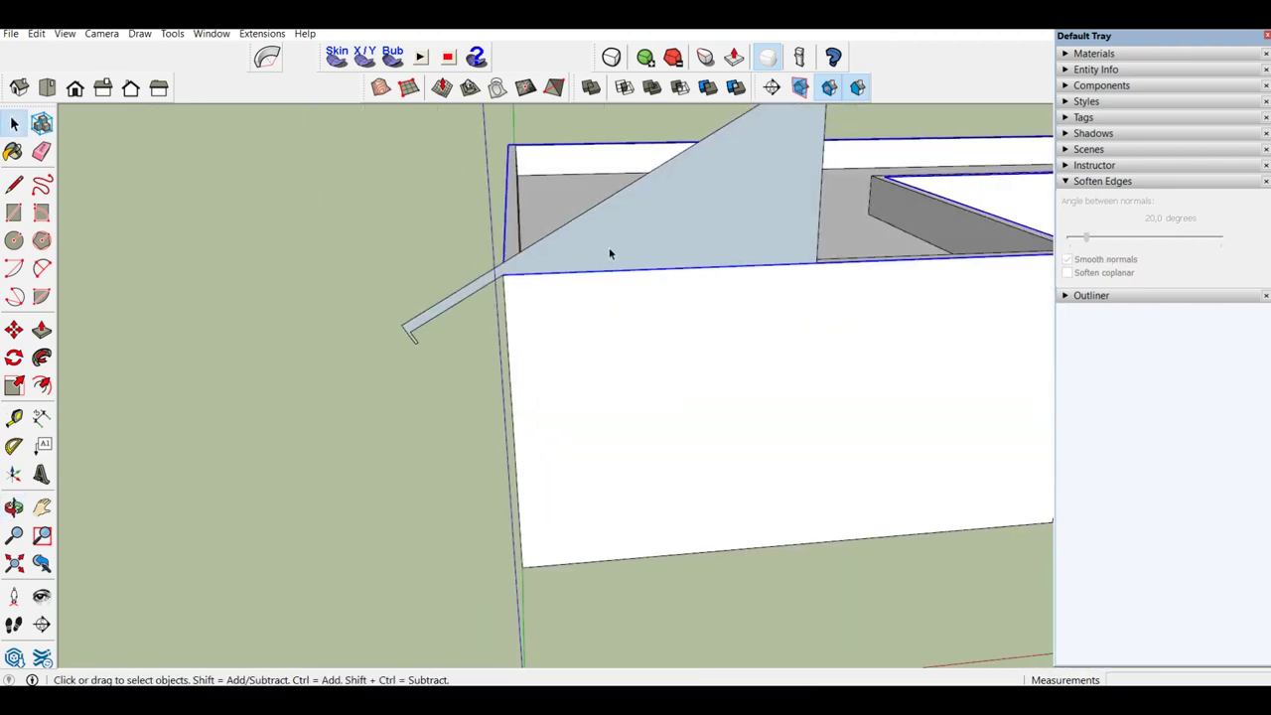
{"action": "left_click", "coordinate": [42, 385]}
{"action": "left_click", "coordinate": [674, 233]}
{"action": "scroll", "coordinate": [656, 244], "scroll_direction": "down", "scroll_amount": 3}
{"action": "mouse_move", "coordinate": [655, 245]}
{"action": "middle_mouse_down"}
{"action": "mouse_move", "coordinate": [746, 402]}
{"action": "mouse_move", "coordinate": [497, 113]}
{"action": "mouse_move", "coordinate": [256, 249]}
{"action": "mouse_move", "coordinate": [256, 363]}
{"action": "mouse_move", "coordinate": [780, 369]}
{"action": "mouse_move", "coordinate": [537, 328]}
{"action": "mouse_move", "coordinate": [619, 295]}
{"action": "mouse_move", "coordinate": [579, 304]}
{"action": "middle_mouse_up"}
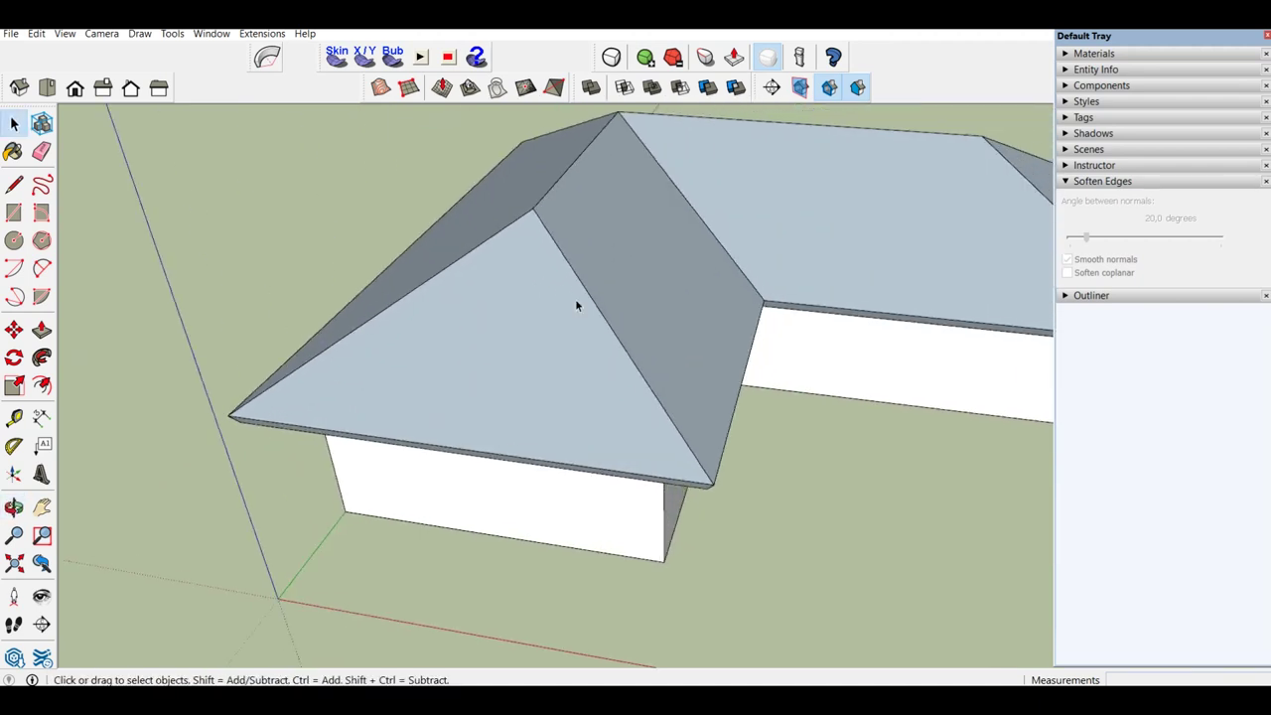
Shift-select the first hip edges and the long ridge, dropping an accidentally picked roof face
{"action": "scroll", "coordinate": [575, 299], "scroll_direction": "up", "scroll_amount": 2}
{"action": "left_click", "coordinate": [561, 248]}
{"action": "scroll", "coordinate": [559, 264], "scroll_direction": "down", "scroll_amount": 2}
{"action": "scroll", "coordinate": [547, 298], "scroll_direction": "up", "scroll_amount": 1}
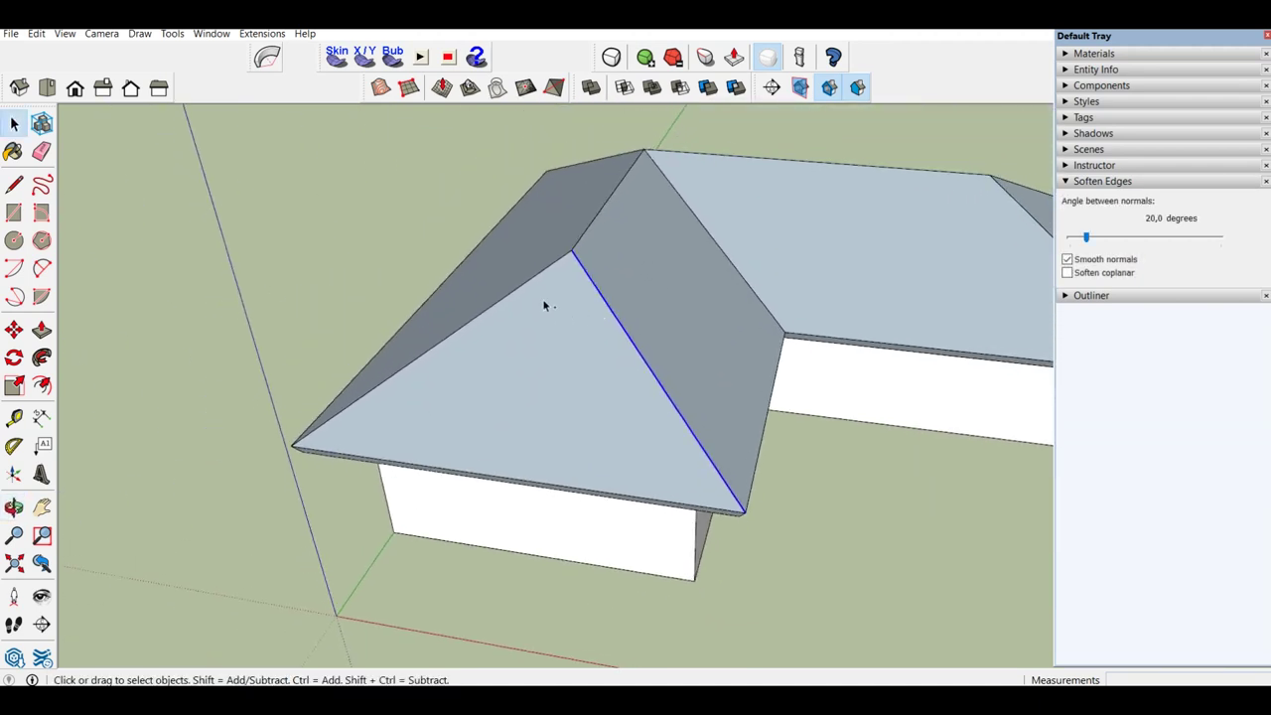
{"action": "left_click", "coordinate": [525, 288], "text": "ctrl"}
{"action": "scroll", "coordinate": [579, 351], "scroll_direction": "up", "scroll_amount": 2}
{"action": "scroll", "coordinate": [587, 417], "scroll_direction": "up", "scroll_amount": 2}
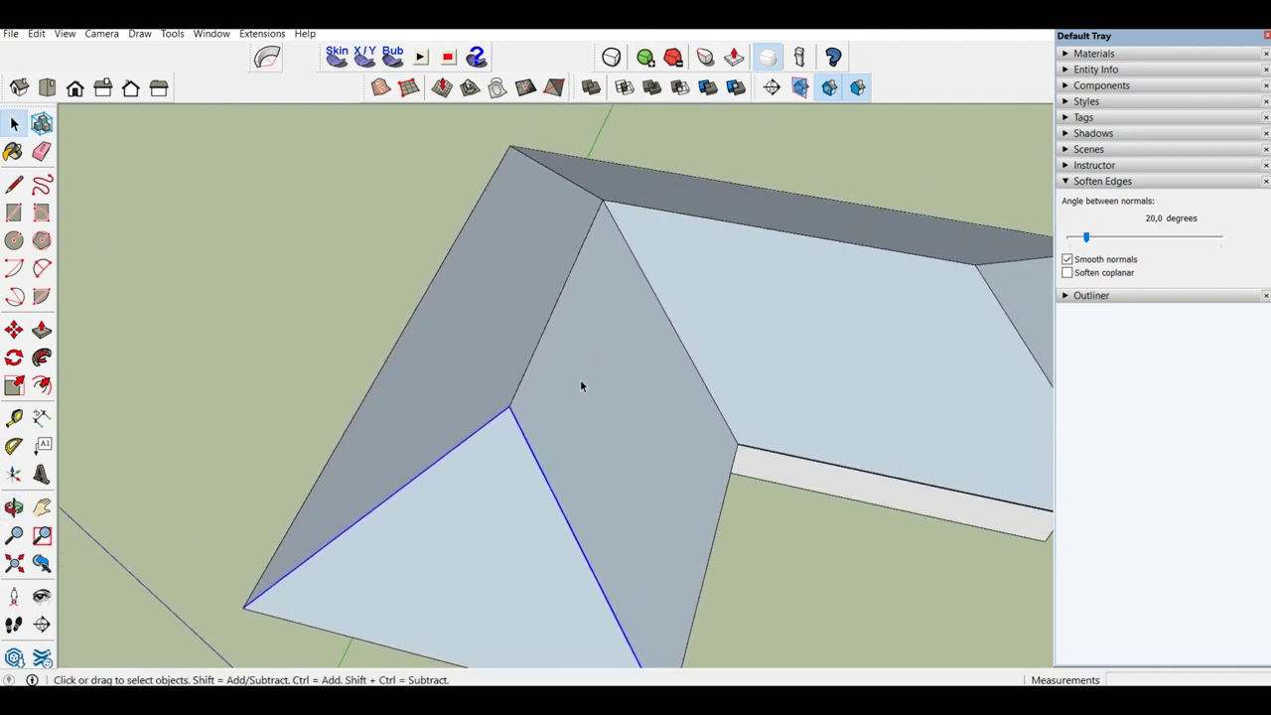
{"action": "scroll", "coordinate": [562, 295], "scroll_direction": "up", "scroll_amount": 2}
{"action": "scroll", "coordinate": [695, 283], "scroll_direction": "down", "scroll_amount": 3}
{"action": "middle_click_drag", "start_coordinate": [721, 281], "coordinate": [596, 298], "text": "shift"}
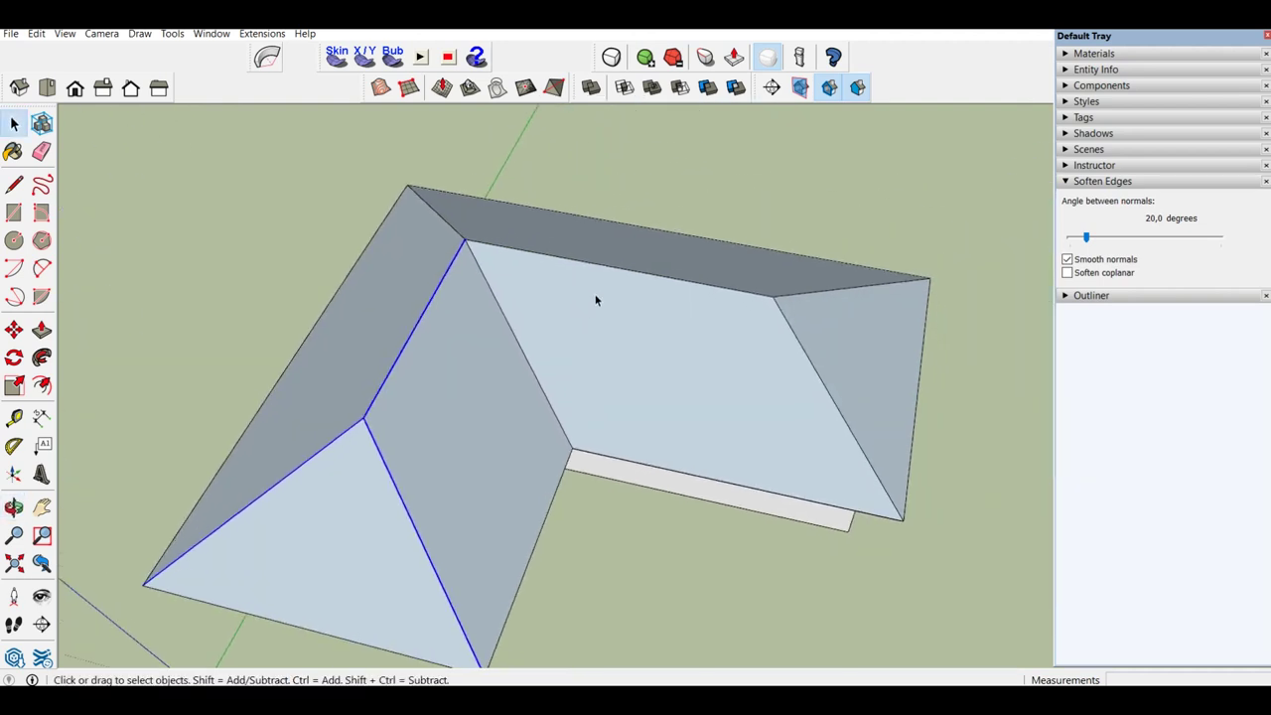
{"action": "scroll", "coordinate": [613, 277], "scroll_direction": "up", "scroll_amount": 1}
{"action": "left_click", "coordinate": [610, 266], "text": "ctrl"}
{"action": "middle_click_drag", "start_coordinate": [799, 325], "coordinate": [749, 327], "text": "shift"}
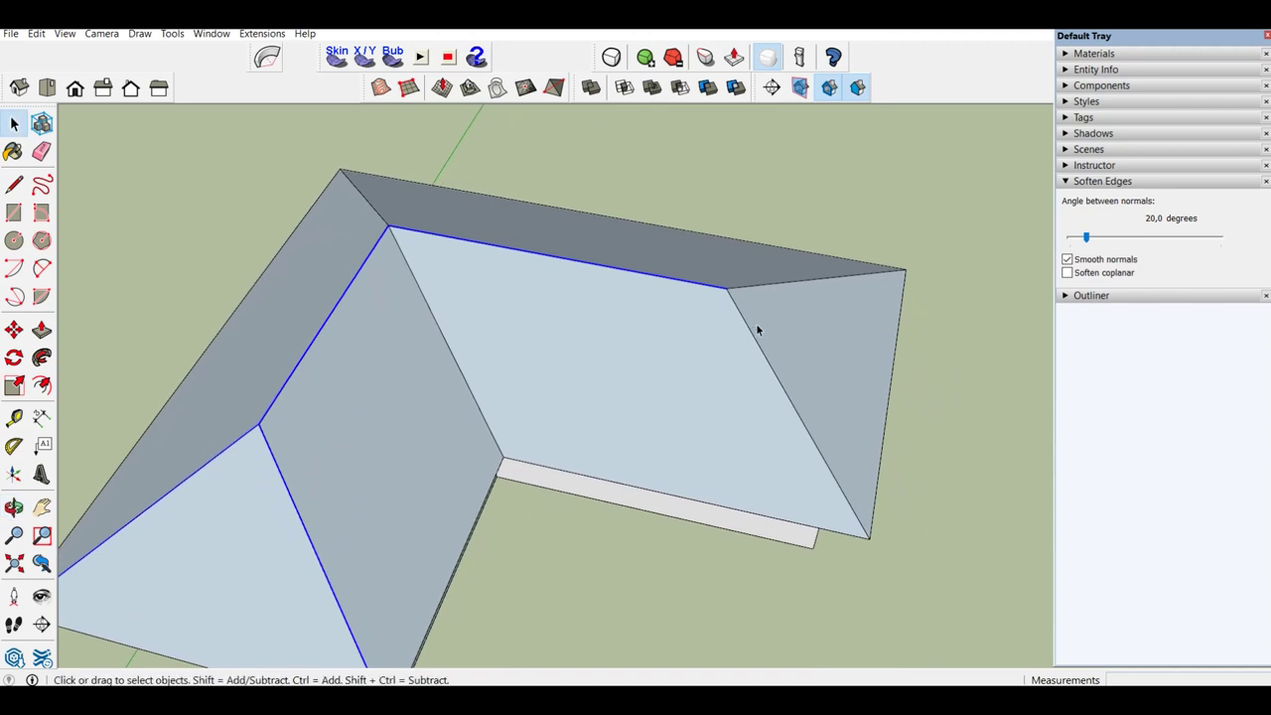
{"action": "left_click", "coordinate": [755, 344], "text": "ctrl"}
{"action": "left_click", "coordinate": [762, 287], "text": "ctrl"}
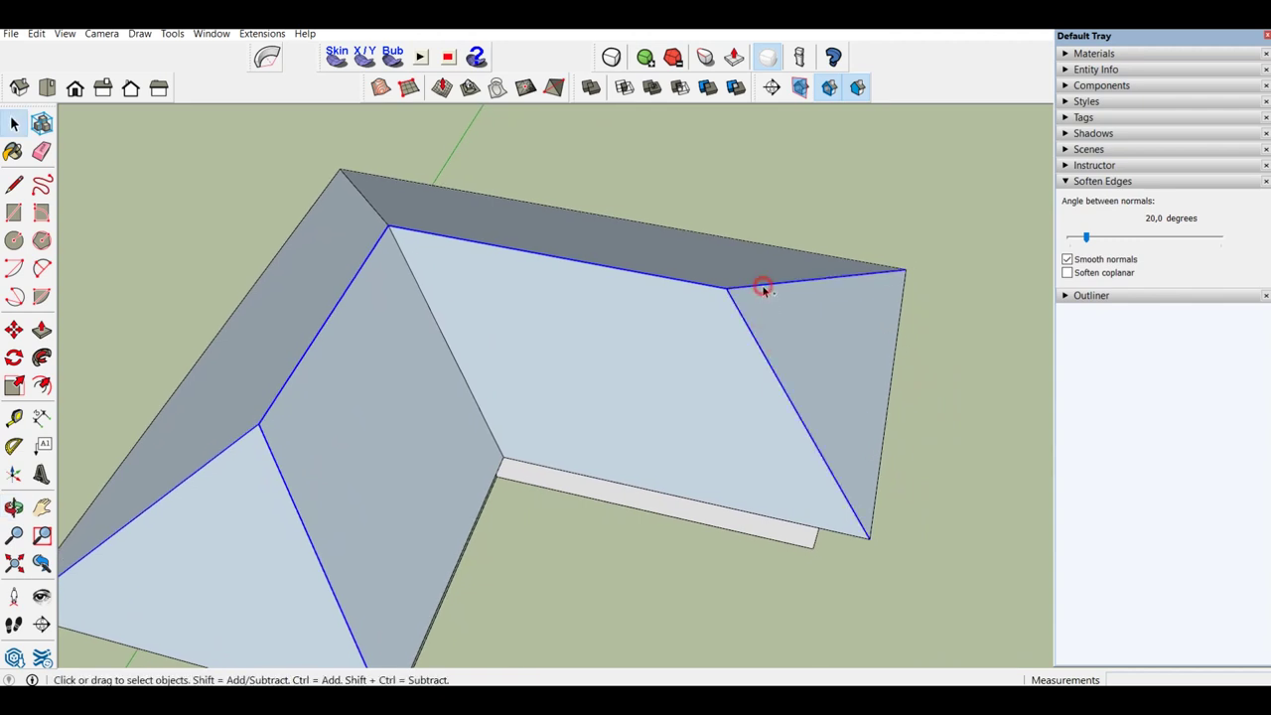
{"action": "left_click", "coordinate": [384, 221], "text": "ctrl"}
{"action": "left_click", "coordinate": [347, 264], "text": "shift"}
{"action": "scroll", "coordinate": [269, 427], "scroll_direction": "up", "scroll_amount": 1}
Restart the selection and add the ridge junction edges, ridge line and diagonal hip edge
{"action": "left_click", "coordinate": [260, 454]}
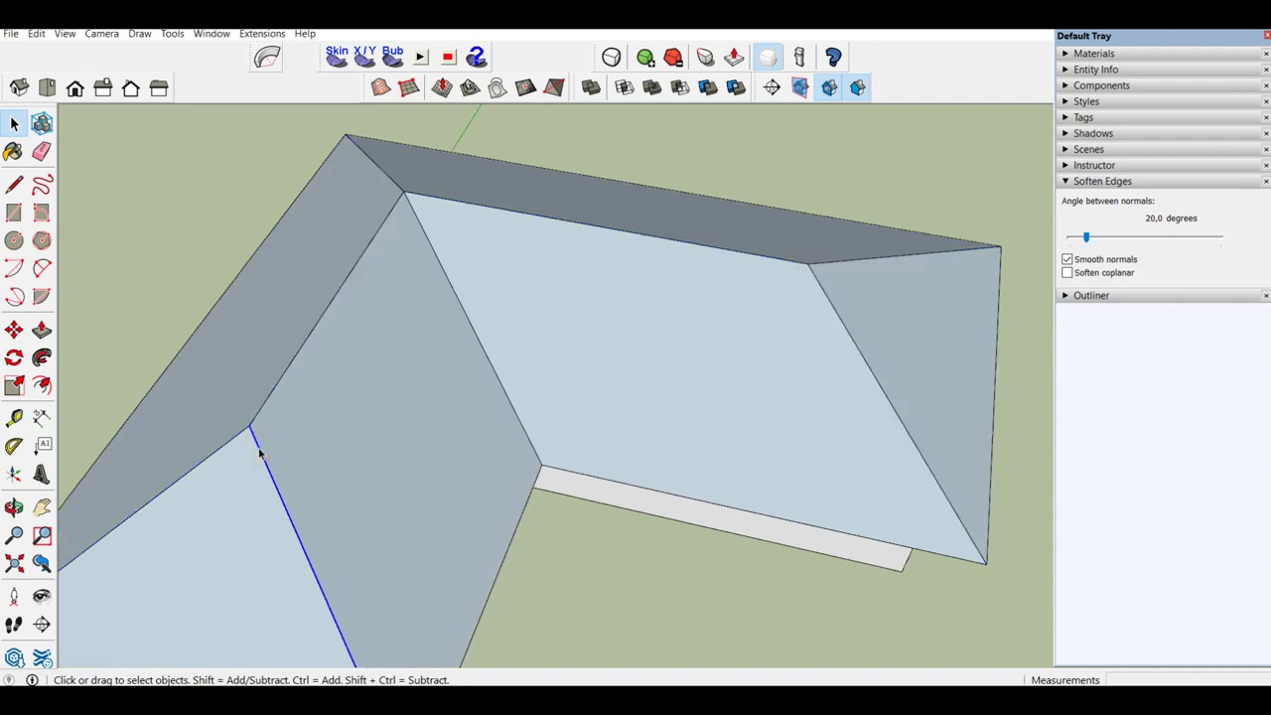
{"action": "middle_click_drag", "start_coordinate": [260, 454], "coordinate": [321, 405]}
{"action": "left_click", "coordinate": [292, 410]}
{"action": "left_click", "coordinate": [355, 346], "text": "shift"}
{"action": "scroll", "coordinate": [372, 334], "scroll_direction": "down", "scroll_amount": 2}
{"action": "scroll", "coordinate": [376, 339], "scroll_direction": "up", "scroll_amount": 1}
{"action": "left_click", "coordinate": [373, 340], "text": "shift"}
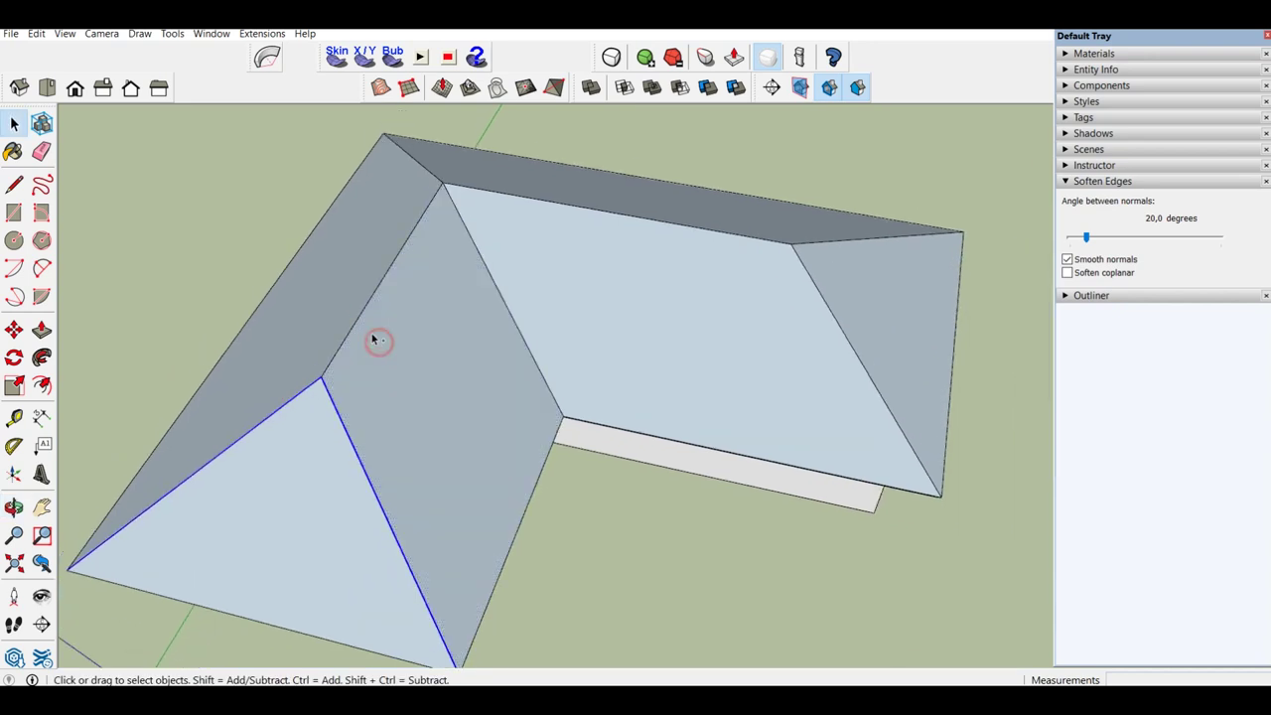
{"action": "left_click", "coordinate": [373, 319], "text": "shift"}
{"action": "left_click", "coordinate": [415, 324], "text": "shift"}
{"action": "middle_click_drag", "start_coordinate": [371, 286], "coordinate": [388, 315]}
{"action": "left_click", "coordinate": [415, 313], "text": "shift"}
{"action": "left_click", "coordinate": [429, 323], "text": "shift"}
{"action": "left_click", "coordinate": [426, 308], "text": "shift"}
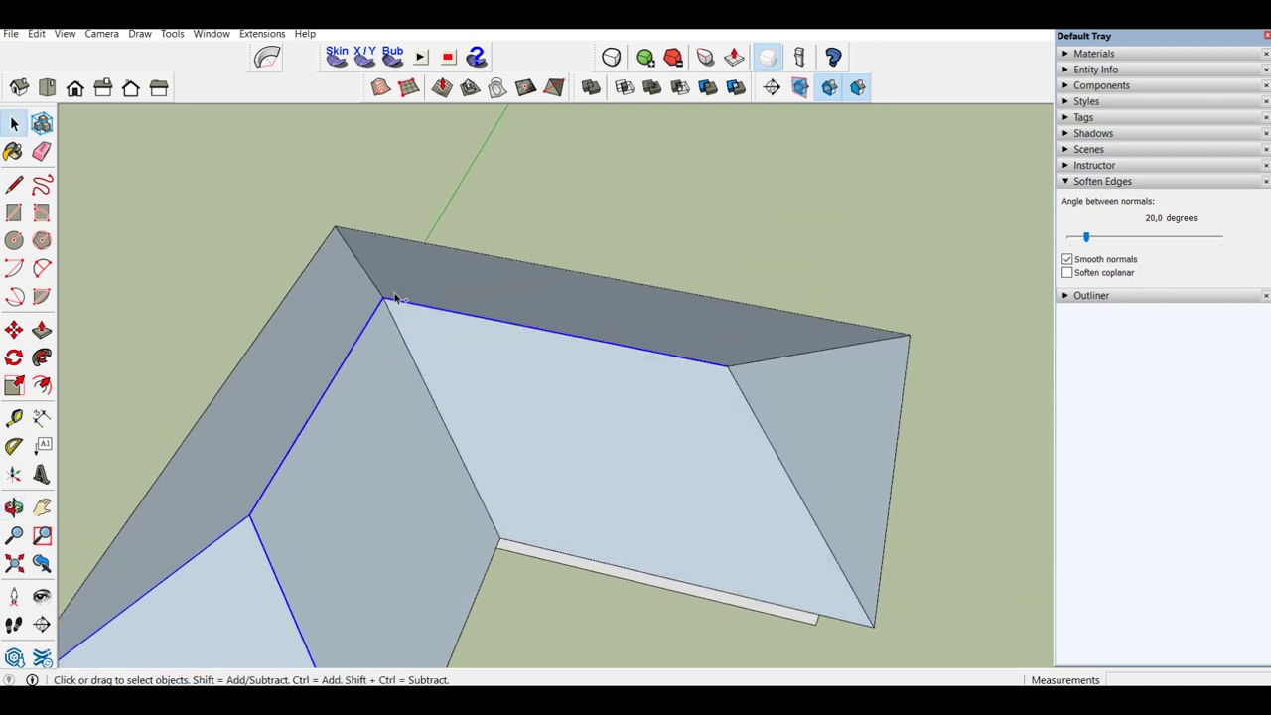
{"action": "left_click", "coordinate": [757, 423], "text": "shift"}
Orbit around the L-shaped roof to check the selection and show the edges' properties in Entity Info
{"action": "mouse_move", "coordinate": [757, 370]}
{"action": "middle_mouse_down"}
{"action": "mouse_move", "coordinate": [724, 398]}
{"action": "mouse_move", "coordinate": [808, 341]}
{"action": "mouse_move", "coordinate": [746, 434]}
{"action": "mouse_move", "coordinate": [529, 373]}
{"action": "mouse_move", "coordinate": [744, 292]}
{"action": "mouse_move", "coordinate": [835, 210]}
{"action": "mouse_move", "coordinate": [553, 398]}
{"action": "mouse_move", "coordinate": [363, 437]}
{"action": "mouse_move", "coordinate": [471, 369]}
{"action": "mouse_move", "coordinate": [499, 460]}
{"action": "mouse_move", "coordinate": [445, 399]}
{"action": "mouse_move", "coordinate": [560, 389]}
{"action": "mouse_move", "coordinate": [487, 383]}
{"action": "mouse_move", "coordinate": [582, 411]}
{"action": "mouse_move", "coordinate": [610, 397]}
{"action": "mouse_move", "coordinate": [542, 403]}
{"action": "mouse_move", "coordinate": [636, 344]}
{"action": "mouse_move", "coordinate": [411, 275]}
{"action": "middle_mouse_up"}
{"action": "scroll", "coordinate": [553, 403], "scroll_direction": "up", "scroll_amount": 2}
{"action": "scroll", "coordinate": [417, 348], "scroll_direction": "up", "scroll_amount": 3}
{"action": "mouse_move", "coordinate": [431, 390]}
{"action": "middle_mouse_down"}
{"action": "mouse_move", "coordinate": [633, 367]}
{"action": "mouse_move", "coordinate": [661, 407]}
{"action": "middle_mouse_up"}
{"action": "scroll", "coordinate": [836, 302], "scroll_direction": "down", "scroll_amount": 2}
{"action": "mouse_move", "coordinate": [836, 302]}
{"action": "middle_mouse_down"}
{"action": "mouse_move", "coordinate": [625, 397]}
{"action": "mouse_move", "coordinate": [727, 312]}
{"action": "mouse_move", "coordinate": [553, 233]}
{"action": "mouse_move", "coordinate": [642, 277]}
{"action": "mouse_move", "coordinate": [871, 351]}
{"action": "mouse_move", "coordinate": [726, 255]}
{"action": "mouse_move", "coordinate": [562, 216]}
{"action": "middle_mouse_up"}
{"action": "mouse_move", "coordinate": [812, 449]}
{"action": "middle_mouse_down"}
{"action": "mouse_move", "coordinate": [704, 321]}
{"action": "mouse_move", "coordinate": [1019, 344]}
{"action": "middle_mouse_up"}
{"action": "left_click", "coordinate": [1094, 69]}
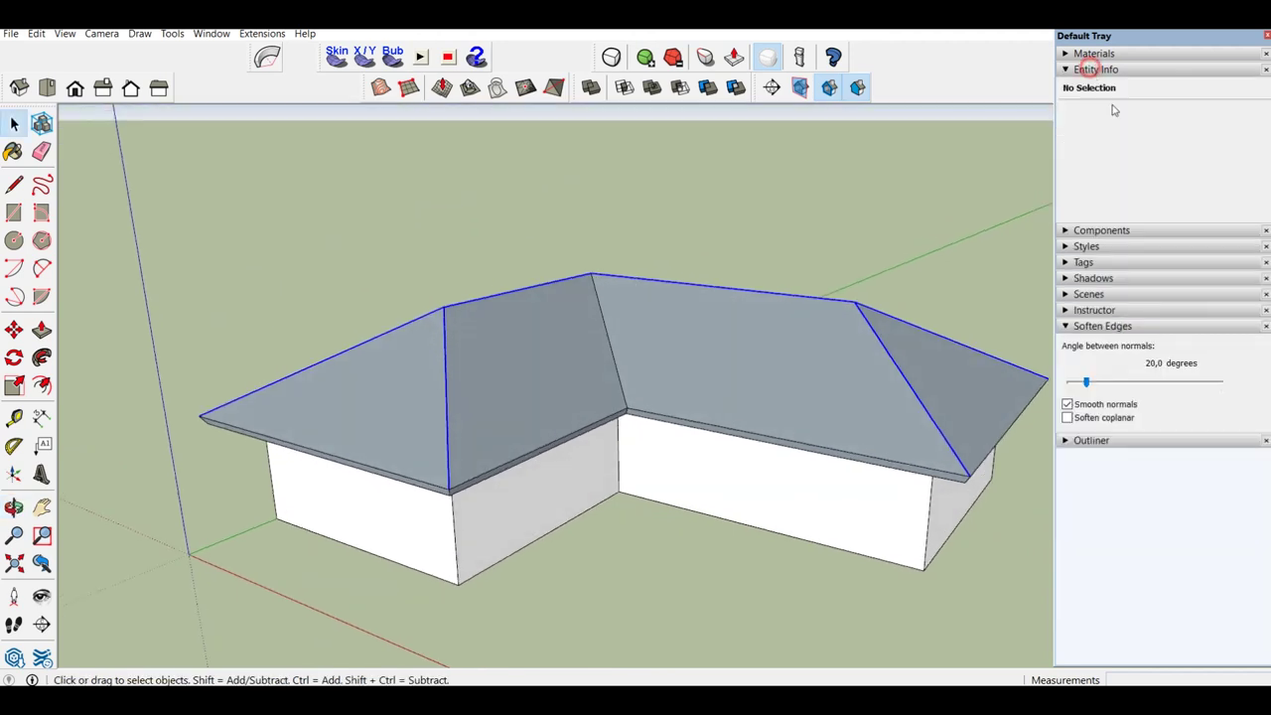
In Model Info Units, keep Decimal format, show area in m² without decimals, and set Length to Meters
{"action": "double_click", "coordinate": [1181, 133]}
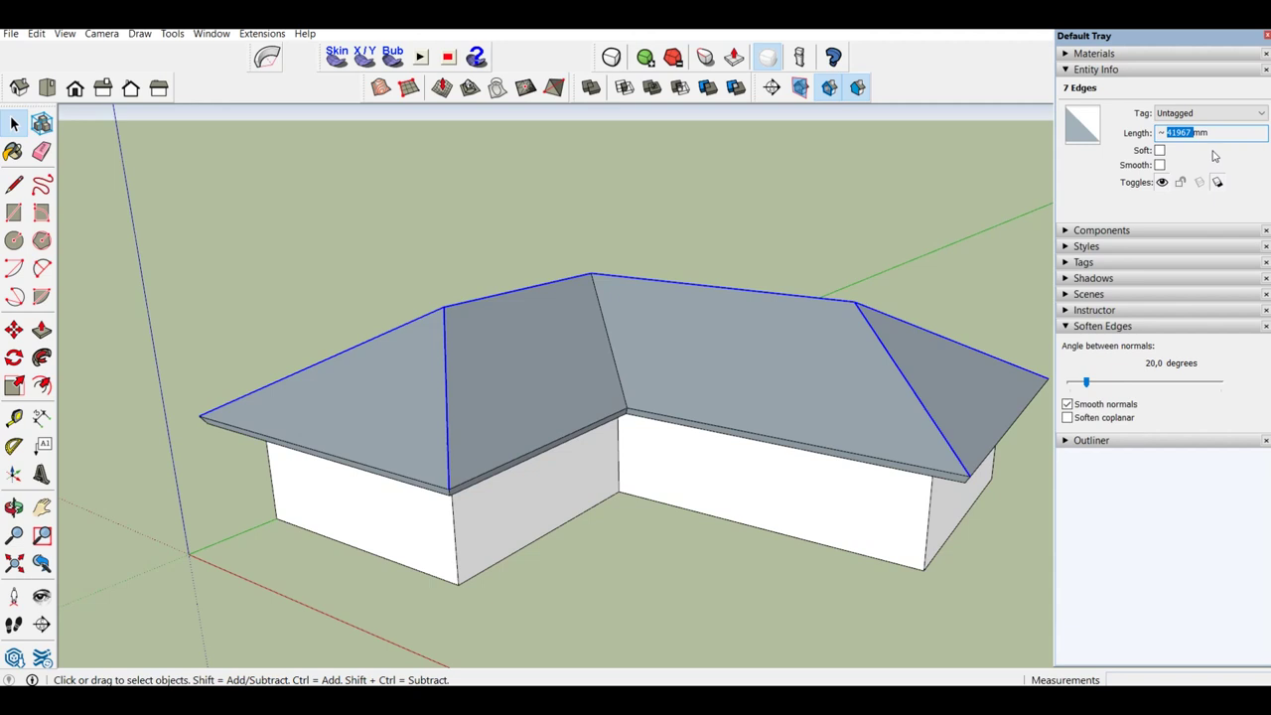
{"action": "left_click", "coordinate": [219, 36]}
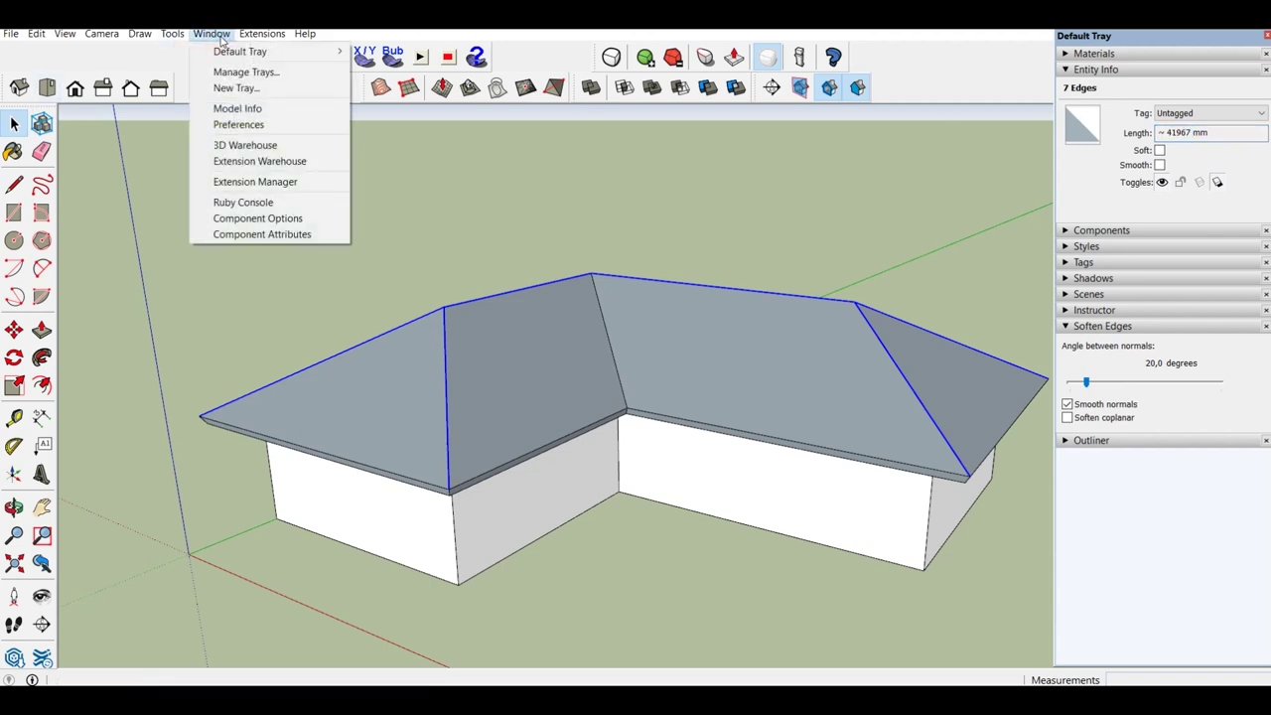
{"action": "left_click", "coordinate": [252, 112]}
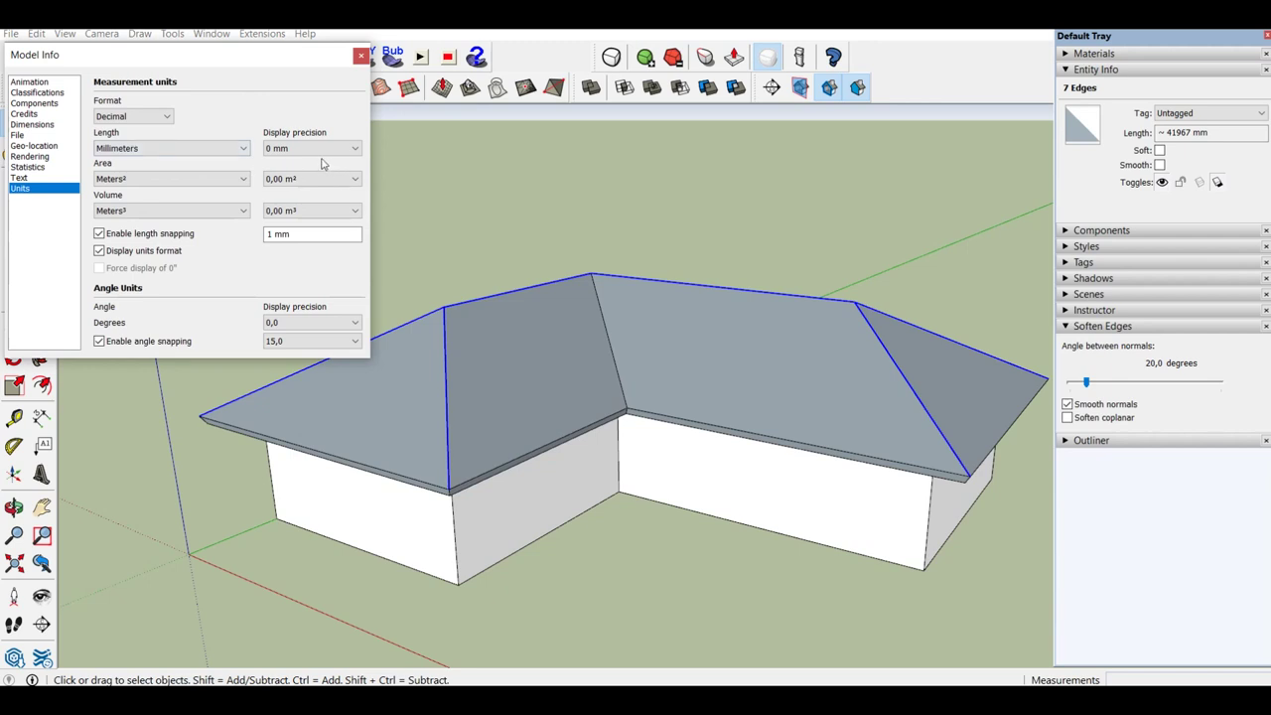
{"action": "left_click", "coordinate": [184, 156]}
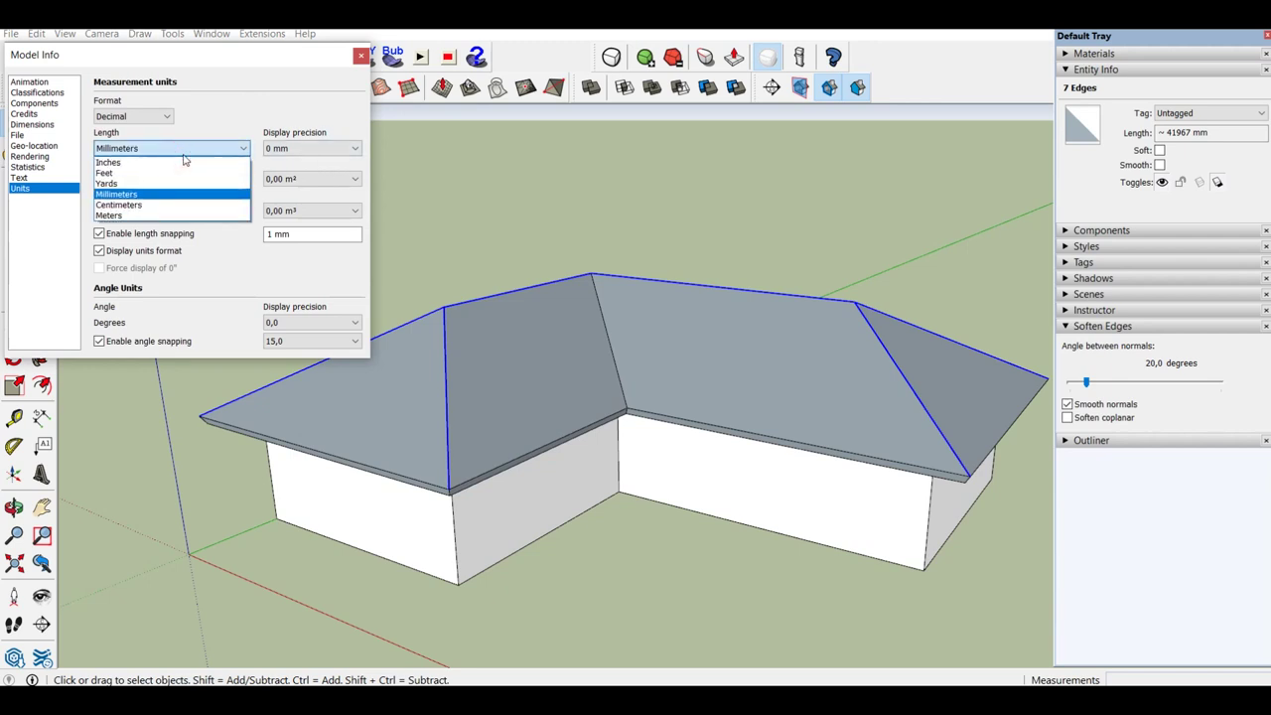
{"action": "left_click", "coordinate": [217, 134]}
{"action": "left_click", "coordinate": [172, 181]}
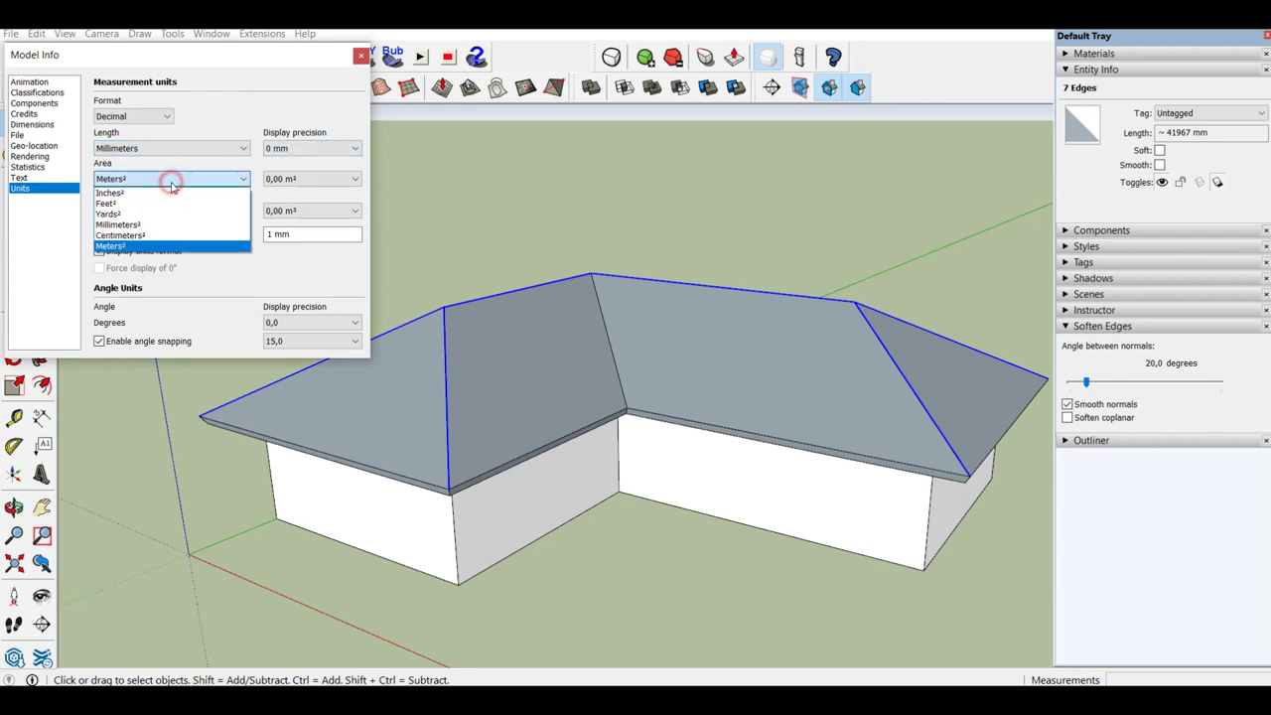
{"action": "left_click", "coordinate": [149, 245]}
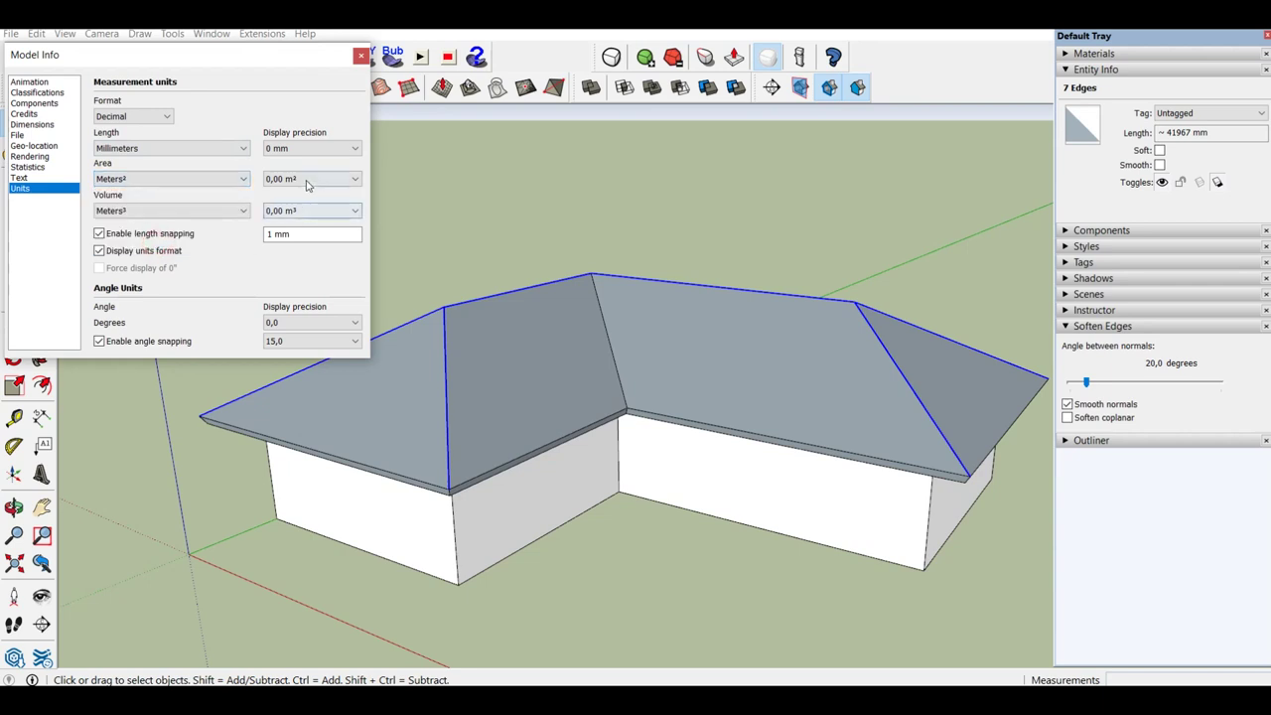
{"action": "left_click", "coordinate": [307, 179]}
{"action": "left_click", "coordinate": [308, 195]}
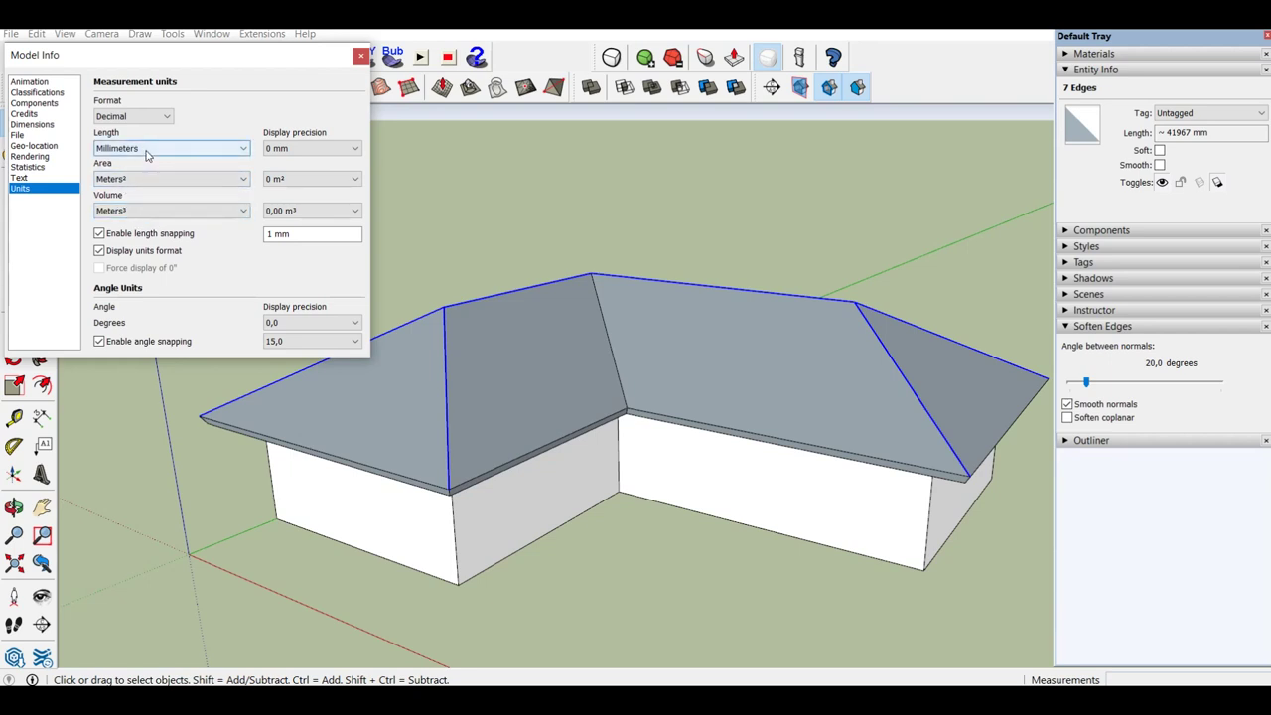
{"action": "left_click", "coordinate": [133, 117]}
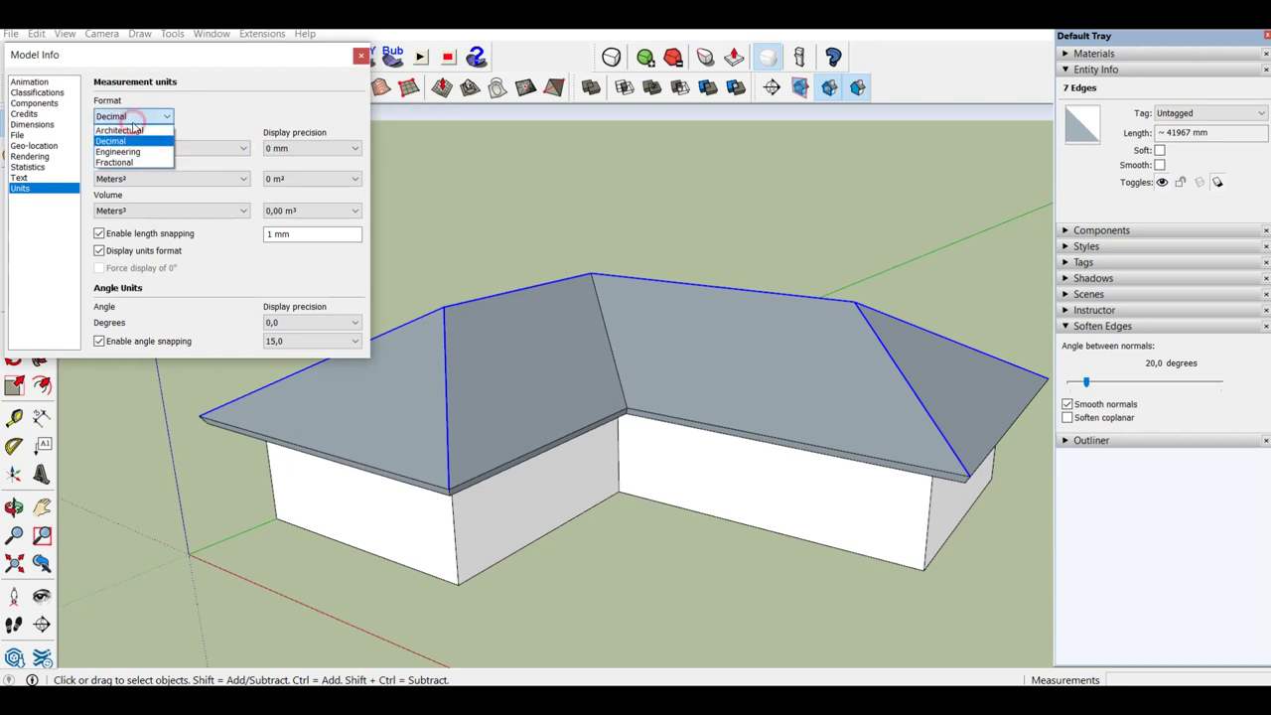
{"action": "left_click", "coordinate": [241, 121]}
{"action": "left_click", "coordinate": [239, 148]}
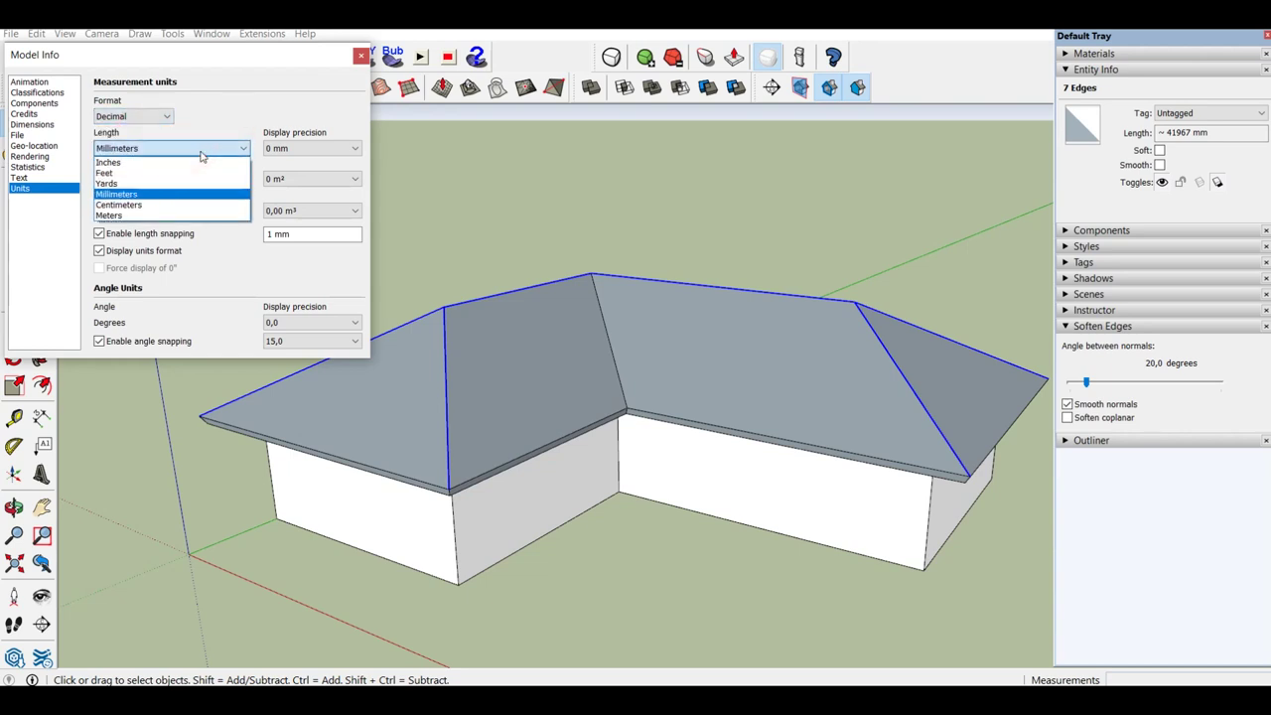
{"action": "left_click", "coordinate": [153, 216]}
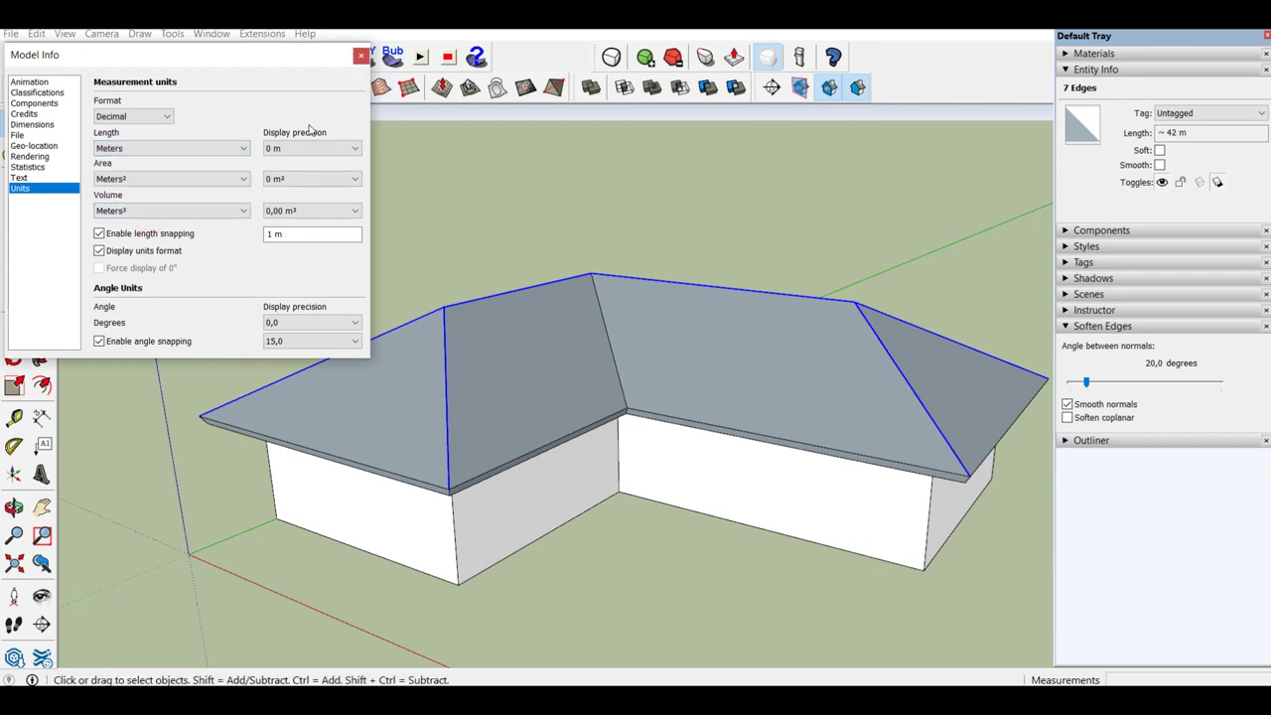
{"action": "left_click", "coordinate": [362, 55]}
Set length precision to 0,00 m so the selected edges total 41,97 m
{"action": "double_click", "coordinate": [1174, 136]}
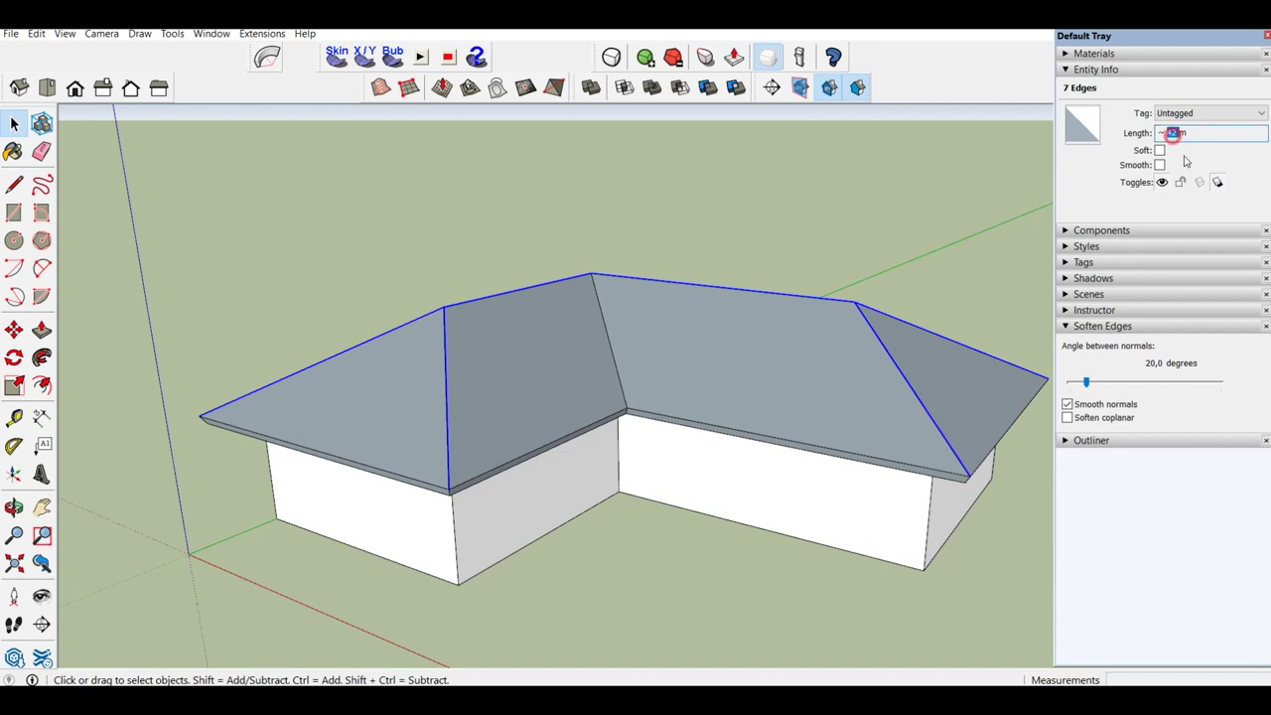
{"action": "left_click", "coordinate": [212, 33]}
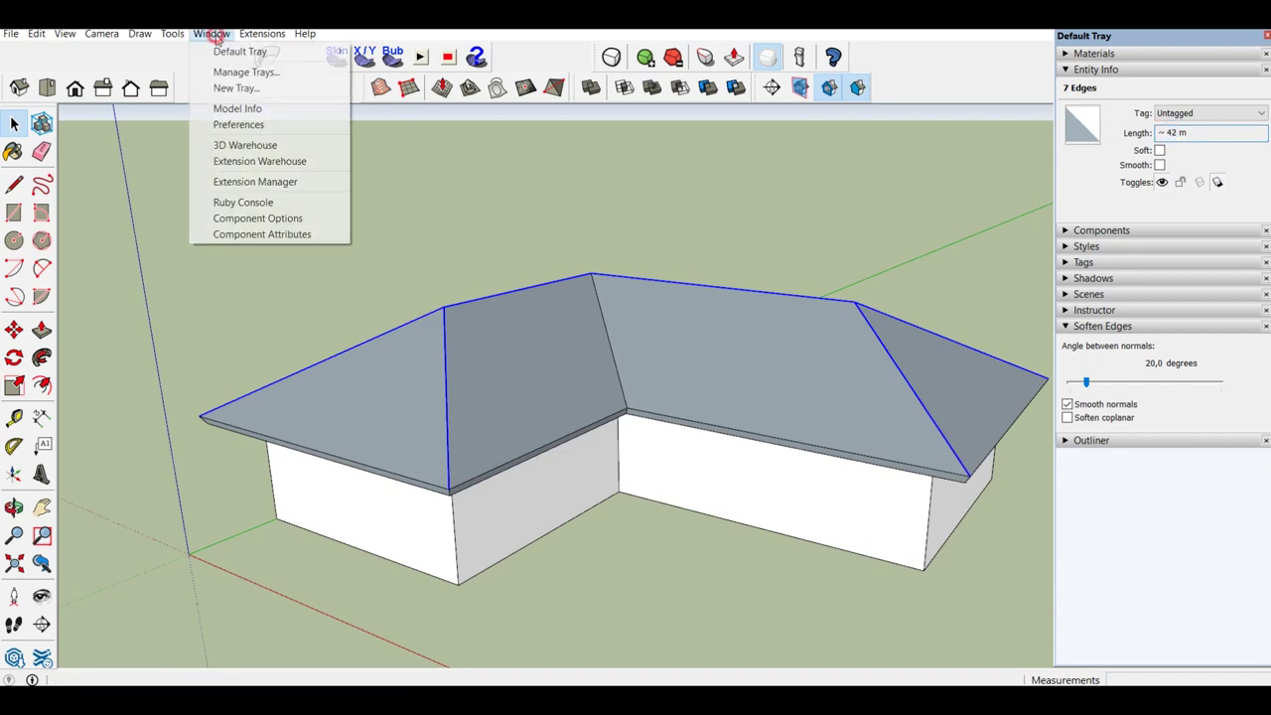
{"action": "left_click", "coordinate": [236, 110]}
{"action": "left_click", "coordinate": [288, 149]}
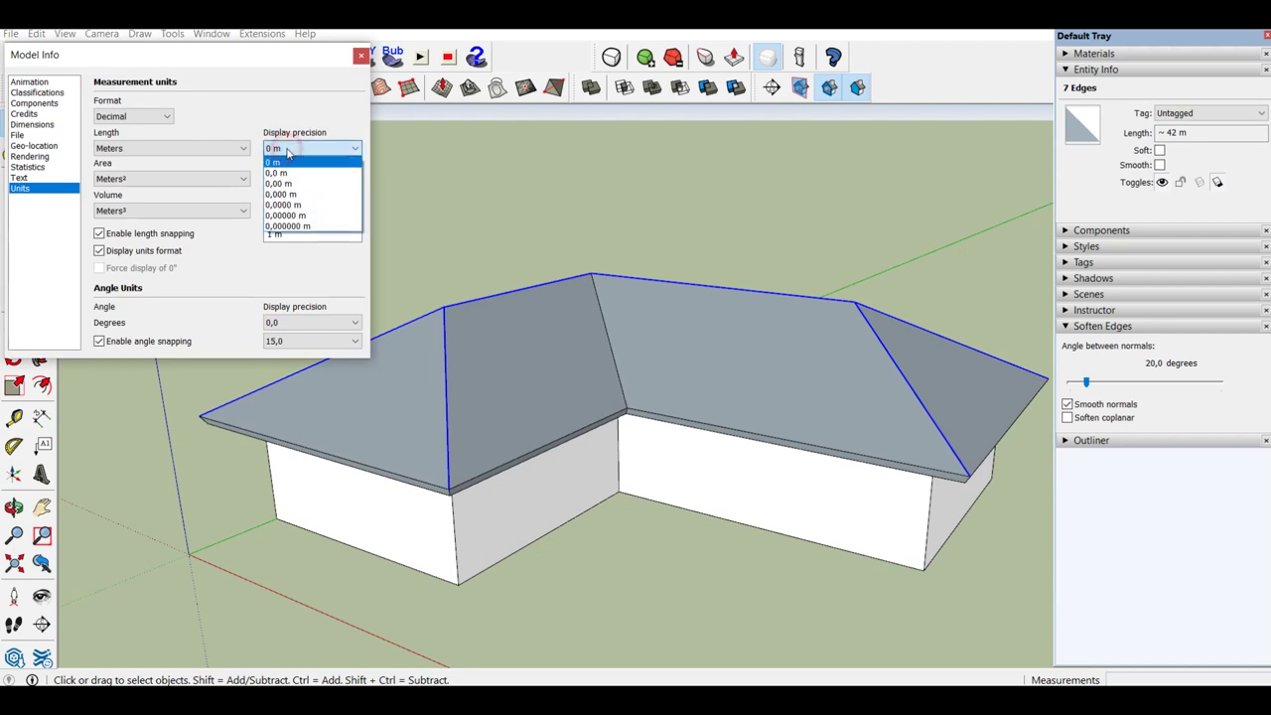
{"action": "left_click", "coordinate": [295, 183]}
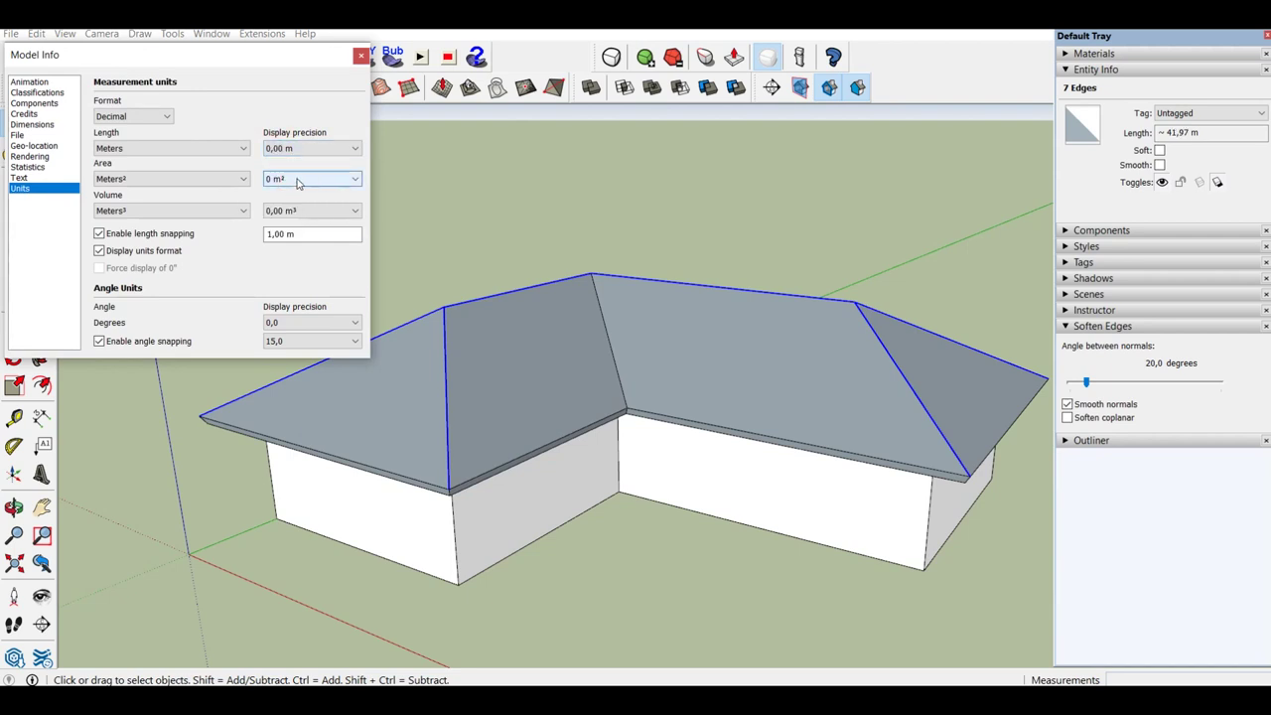
{"action": "left_click", "coordinate": [361, 57]}
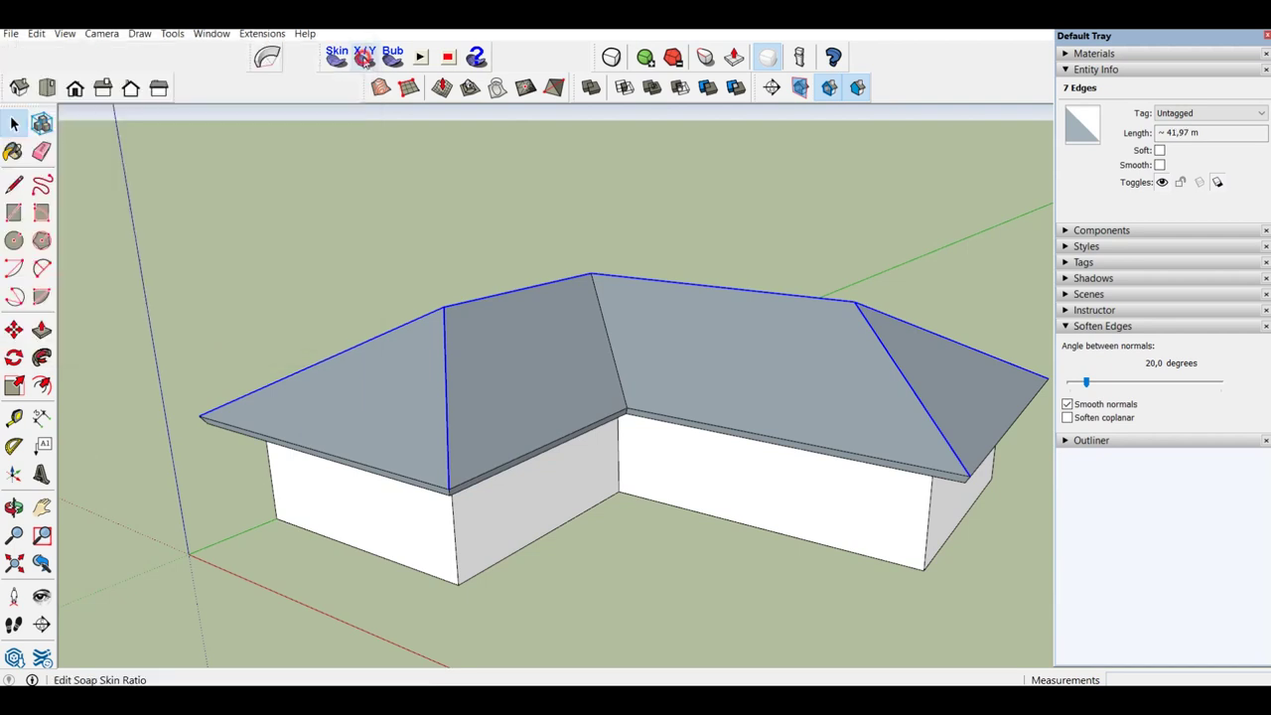
{"action": "double_click", "coordinate": [1171, 133]}
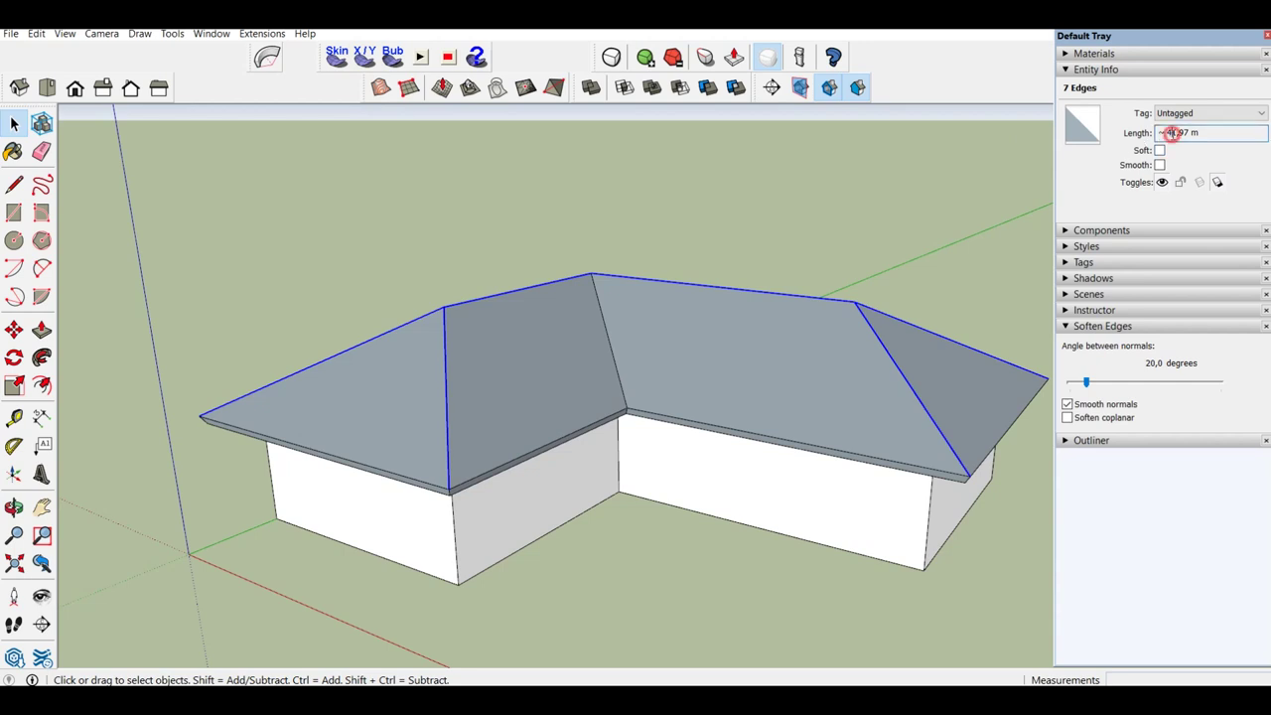
Copy the 41,97 m Length value from Entity Info and open Windows search
{"action": "right_click", "coordinate": [1179, 147]}
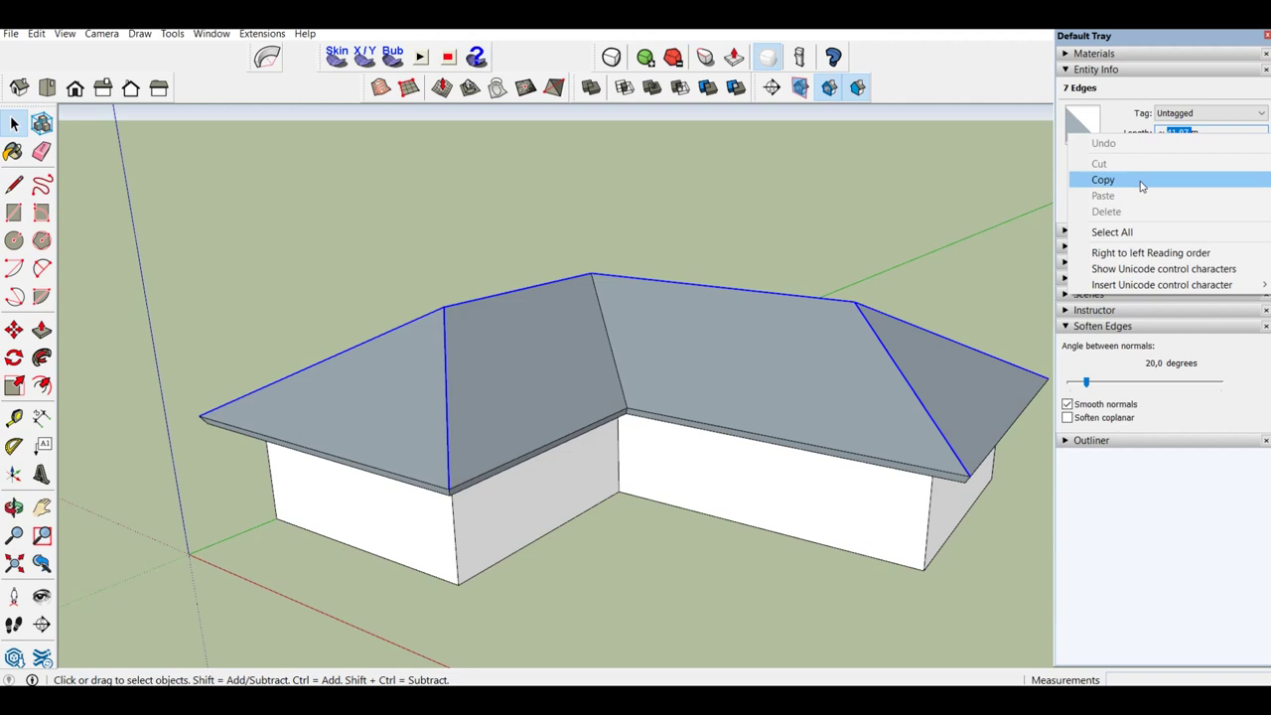
{"action": "left_click", "coordinate": [1142, 185]}
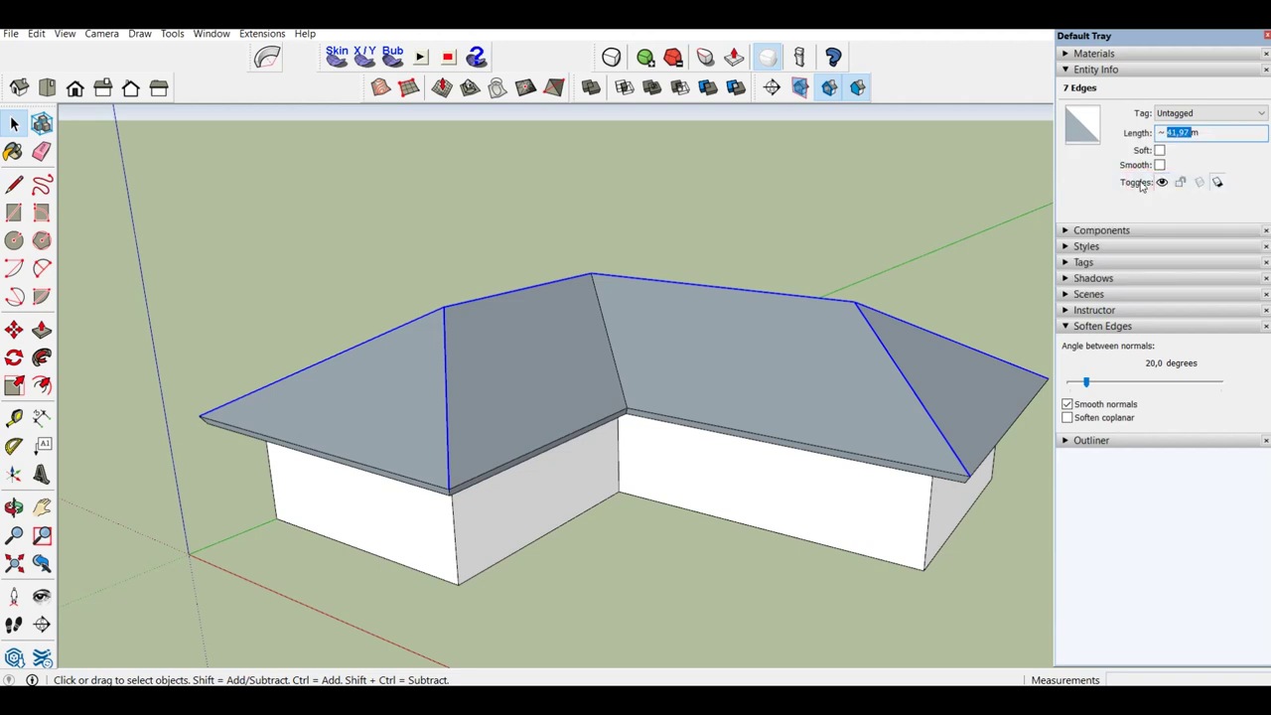
{"action": "key", "text": "super+s"}
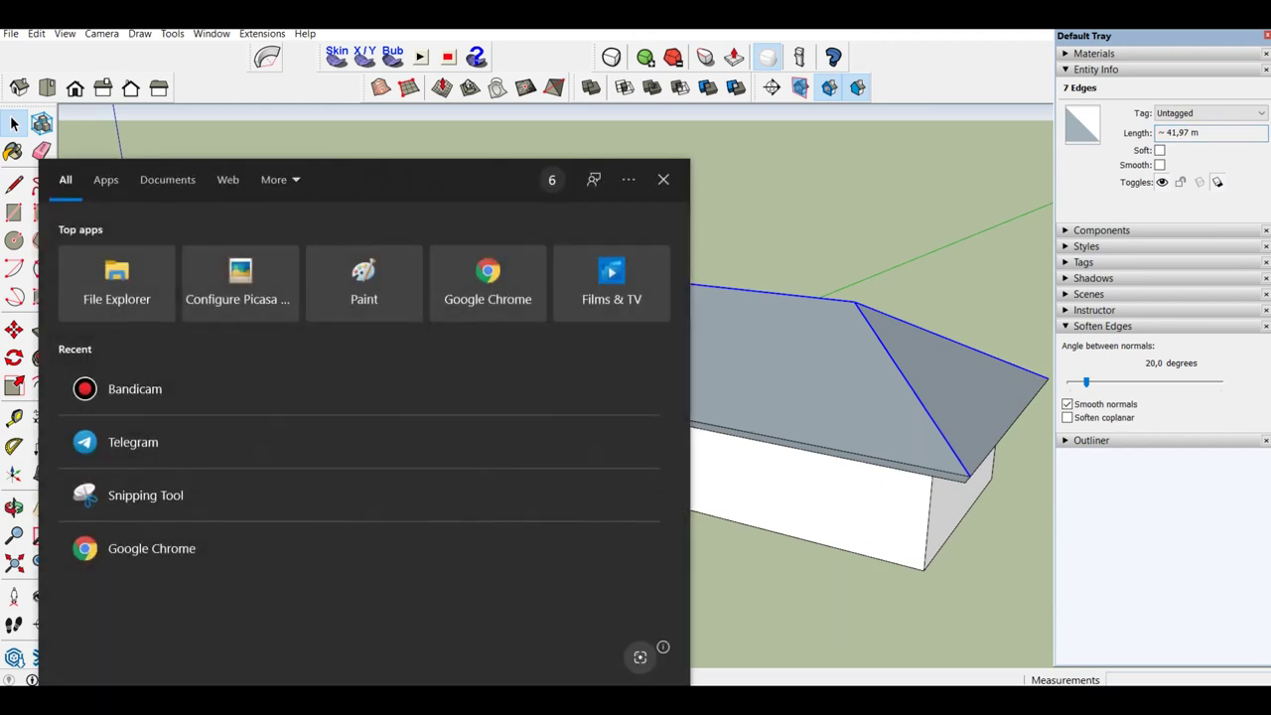
Find Excel through Windows Search by typing 'ex', launch it, and create a blank workbook
{"action": "key", "text": "Escape"}
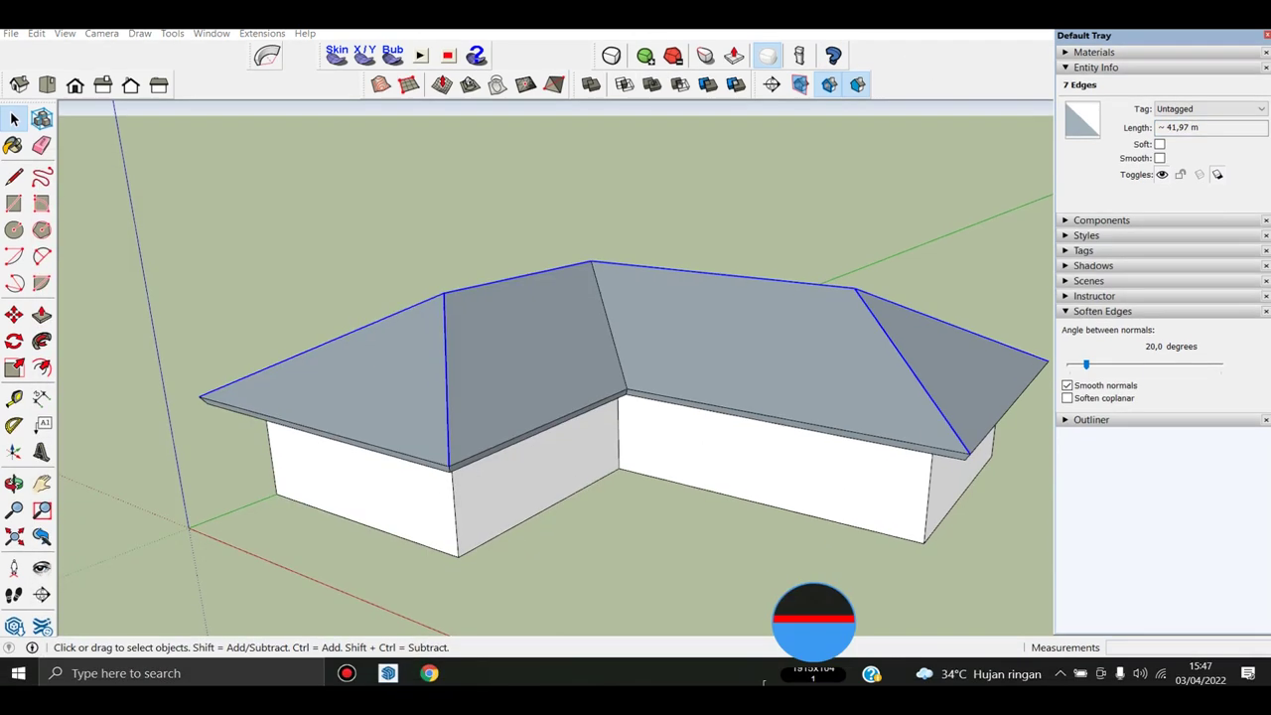
{"action": "left_click", "coordinate": [179, 674]}
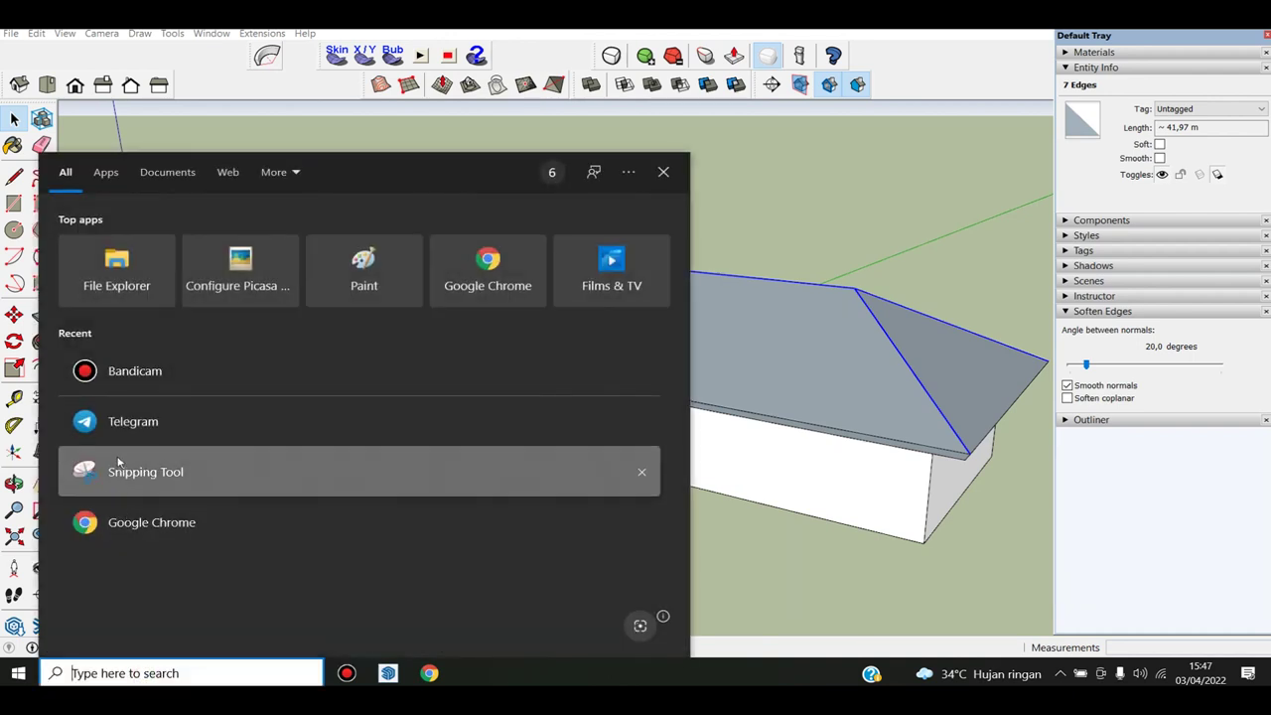
{"action": "type", "text": "ex"}
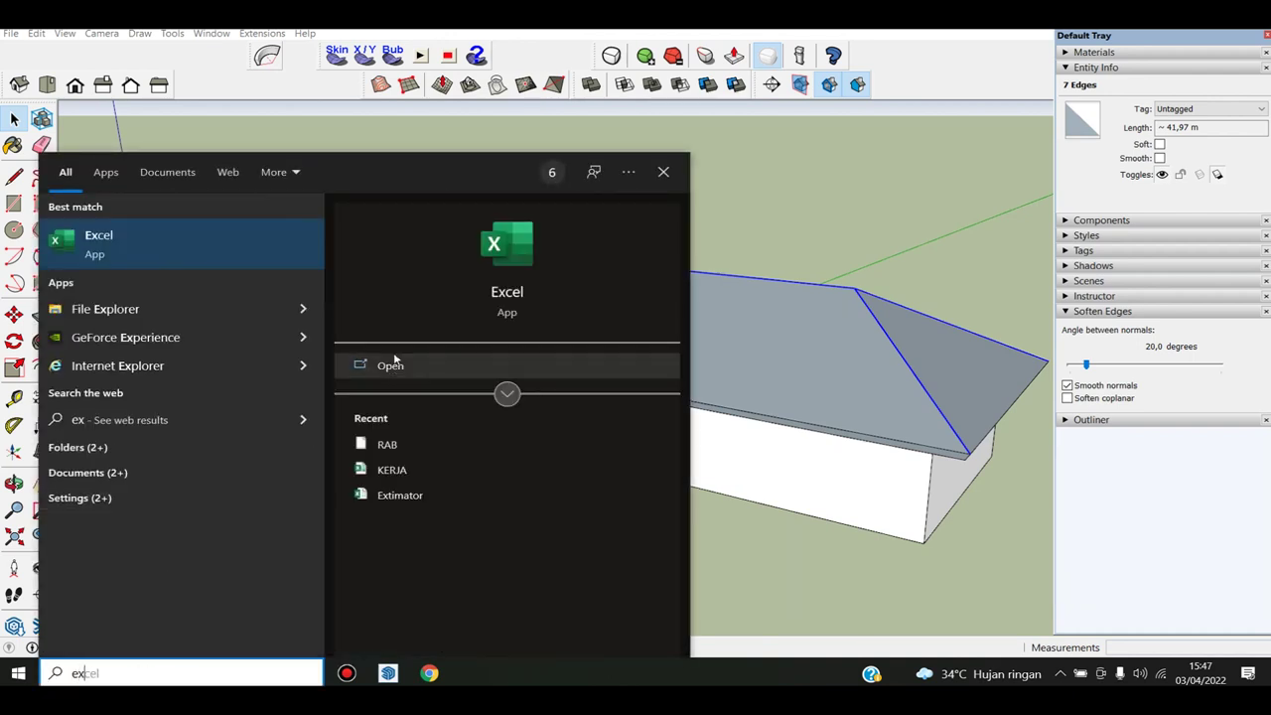
{"action": "left_click", "coordinate": [516, 301]}
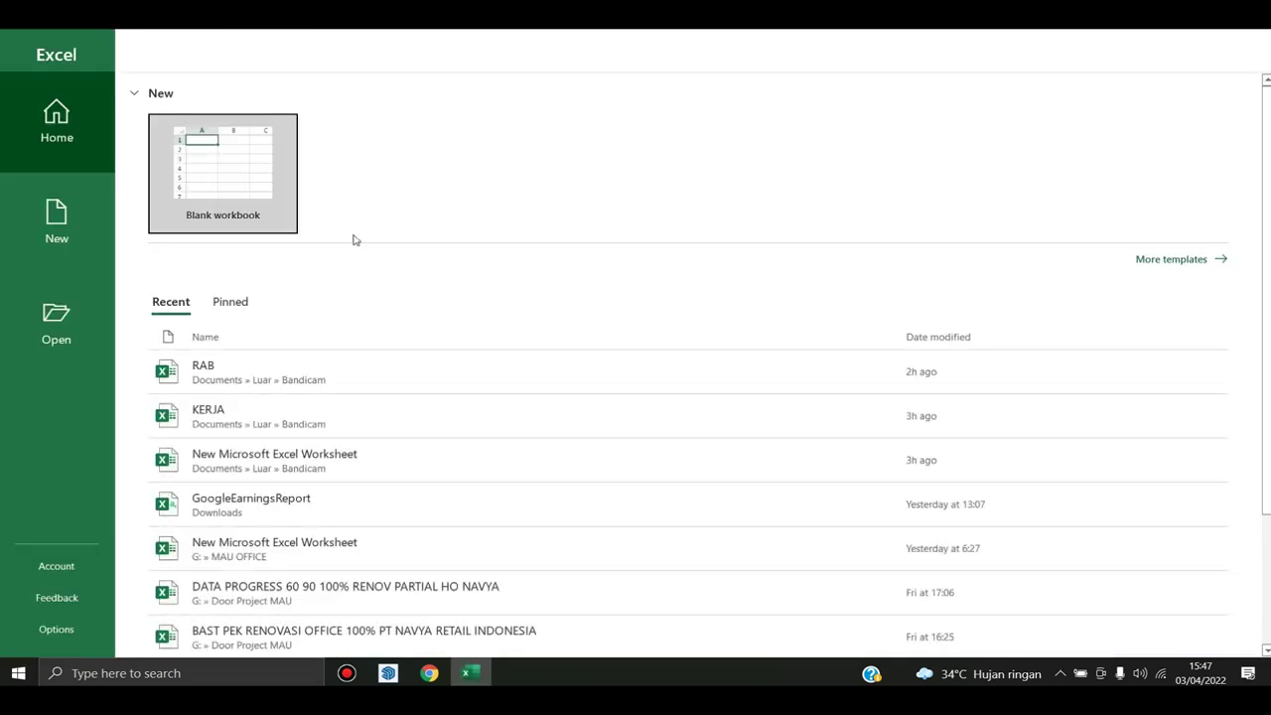
{"action": "left_click", "coordinate": [167, 159]}
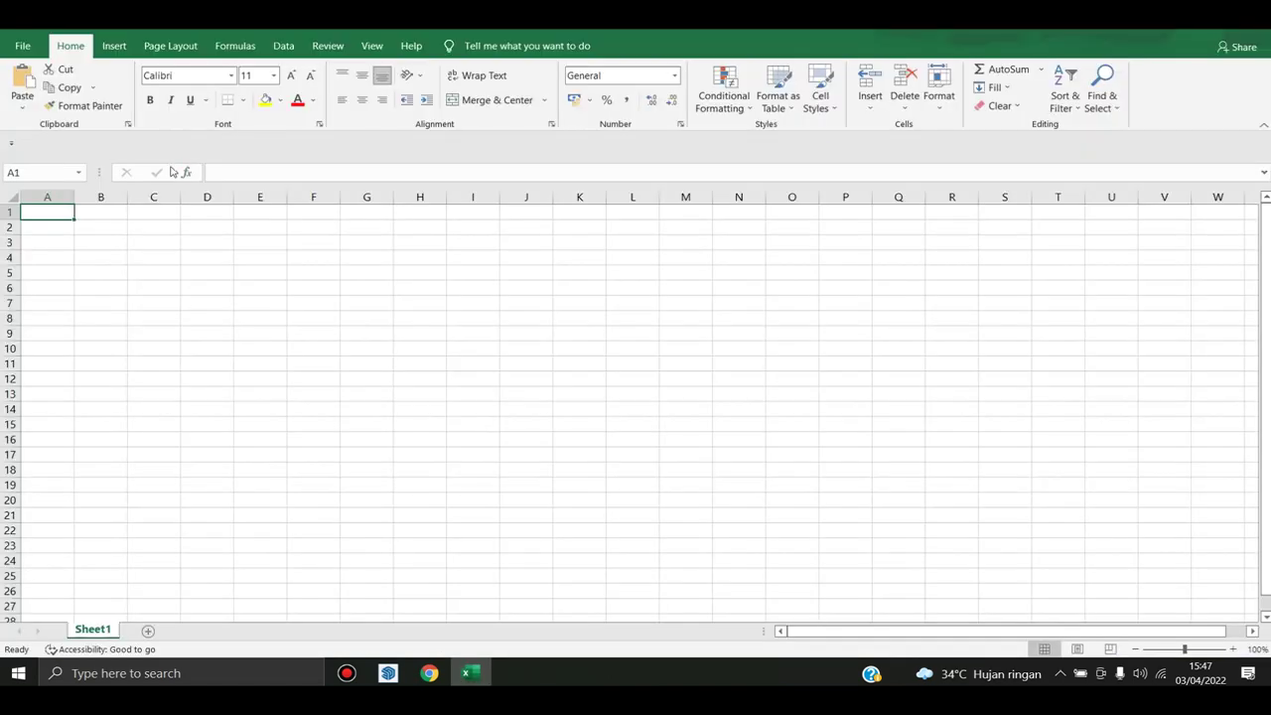
Start the formula =CEILING(41,97 in cell C4, fixing the mistyped 'u'
{"action": "left_click", "coordinate": [179, 263]}
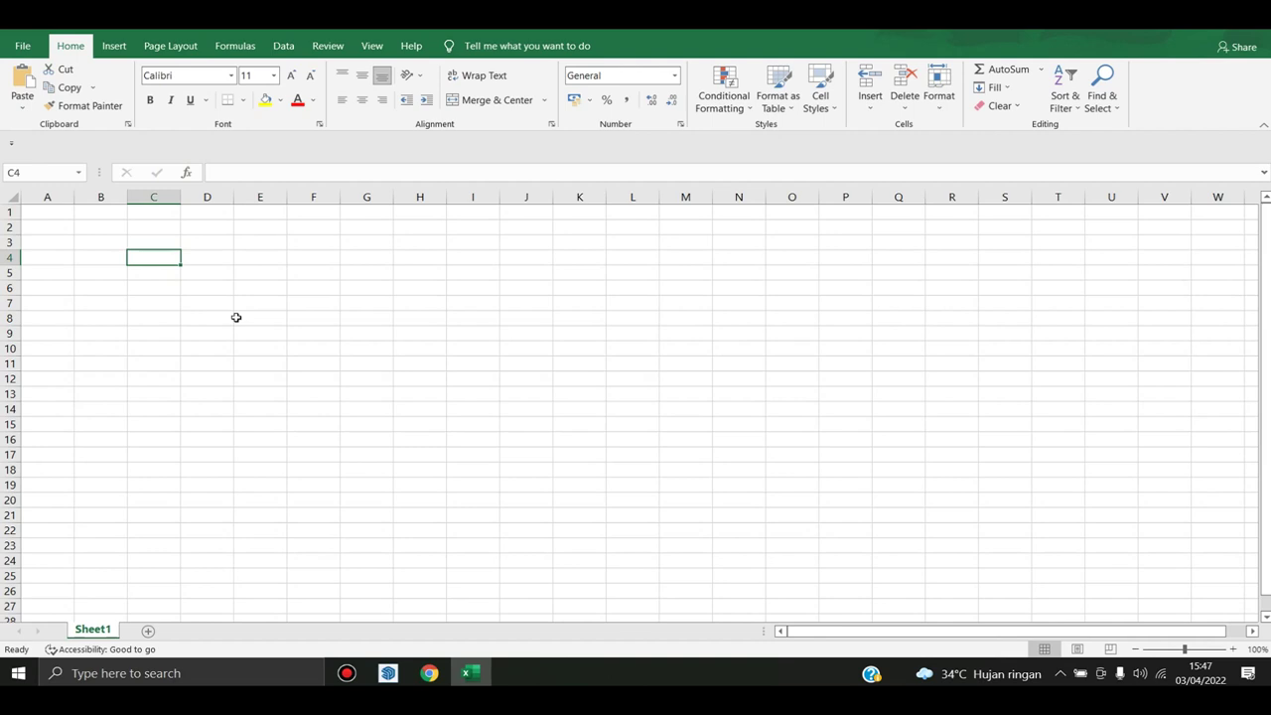
{"action": "type", "text": "=Ceu"}
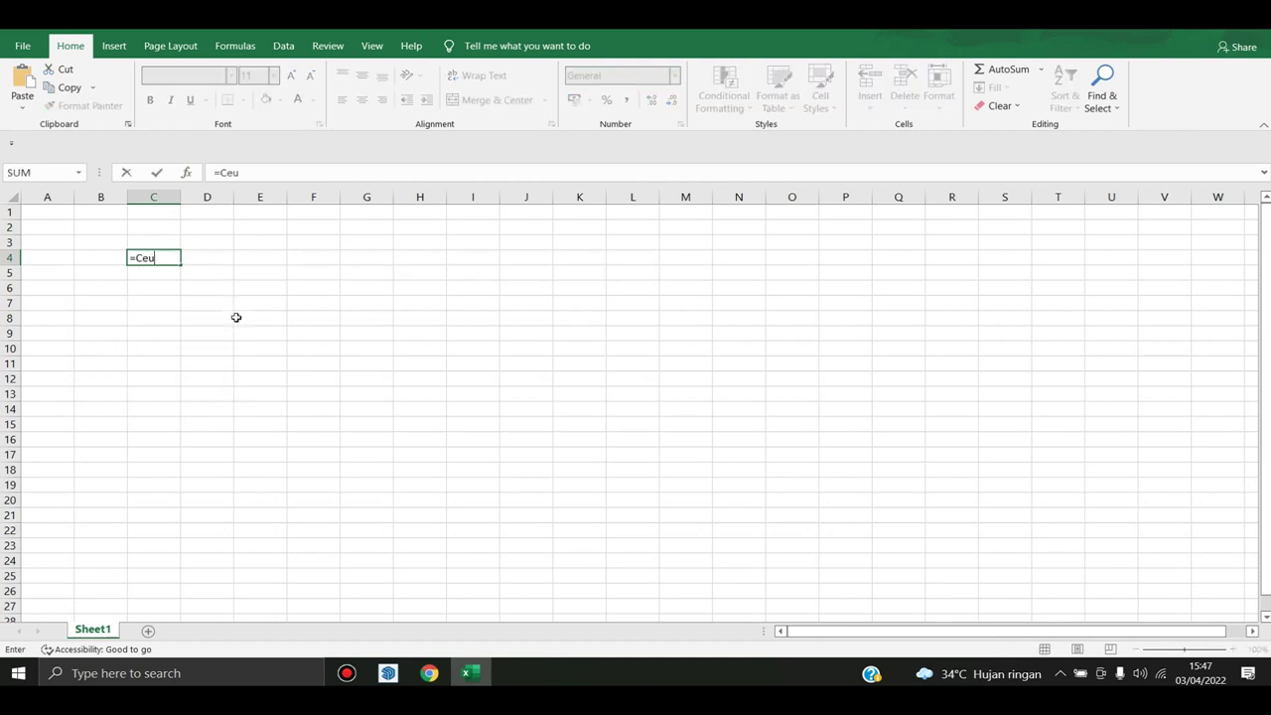
{"action": "key", "text": "BackSpace"}
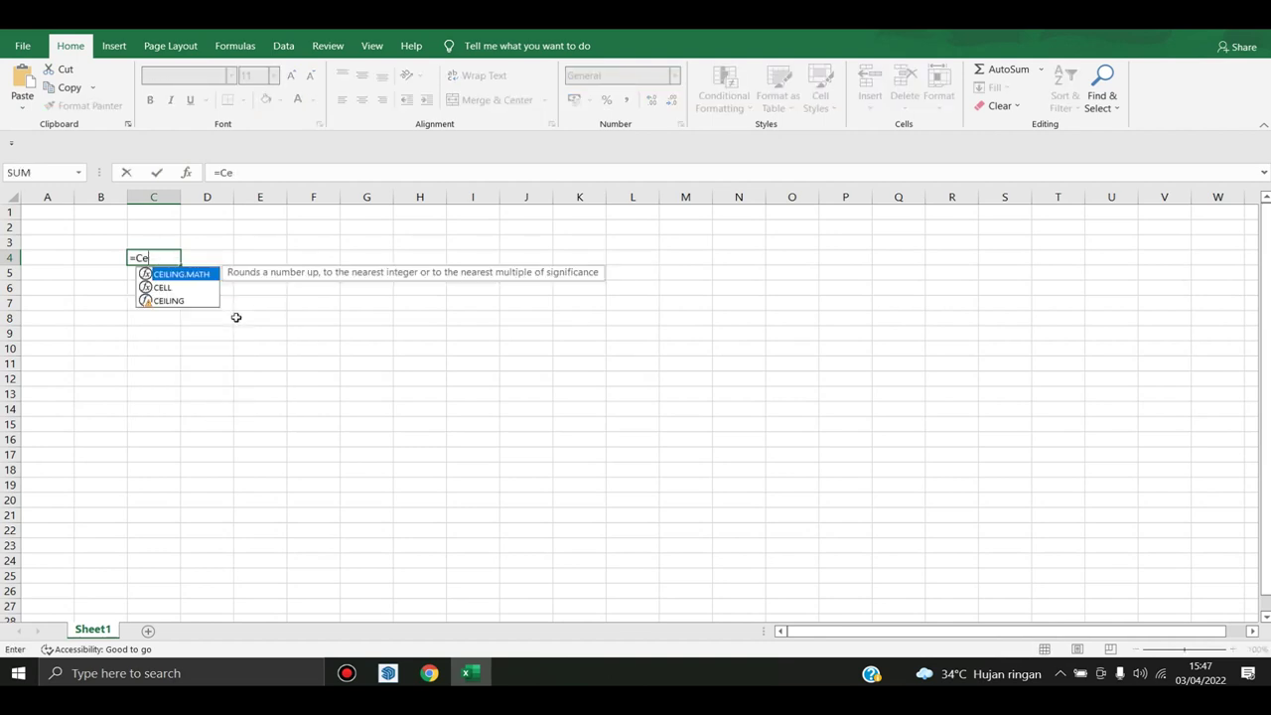
{"action": "left_click", "coordinate": [175, 301]}
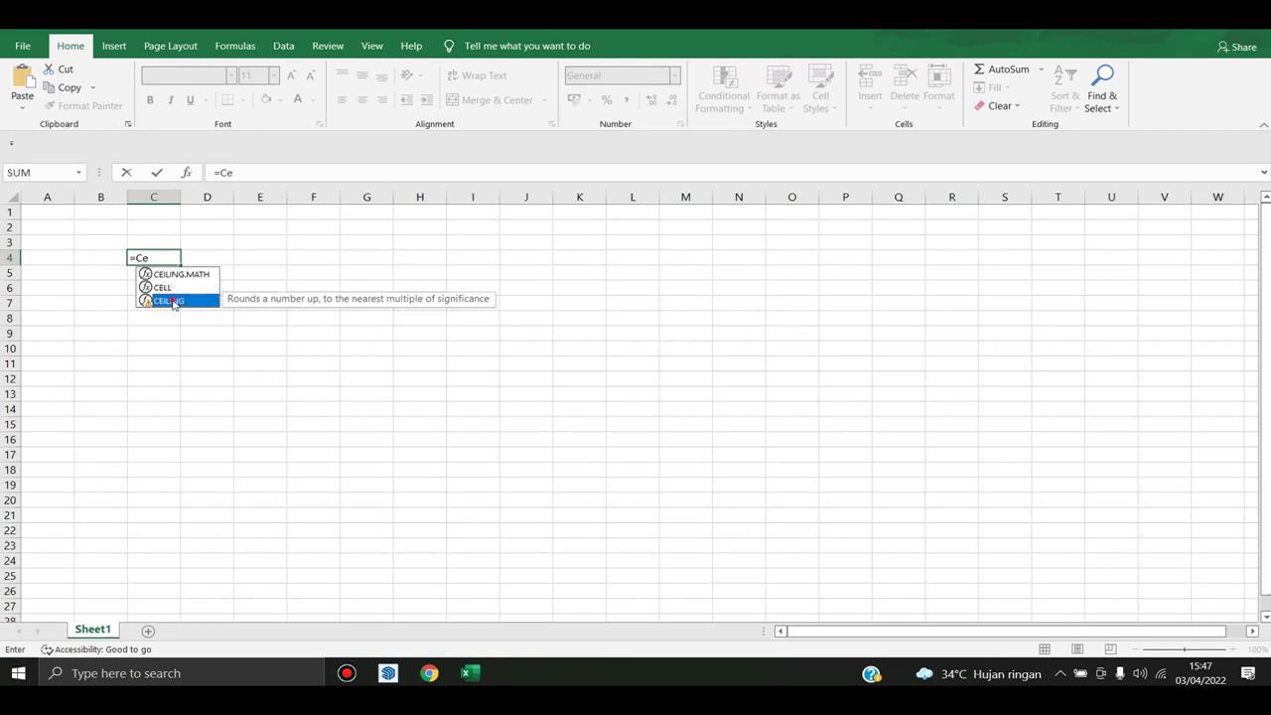
{"action": "double_click", "coordinate": [172, 301]}
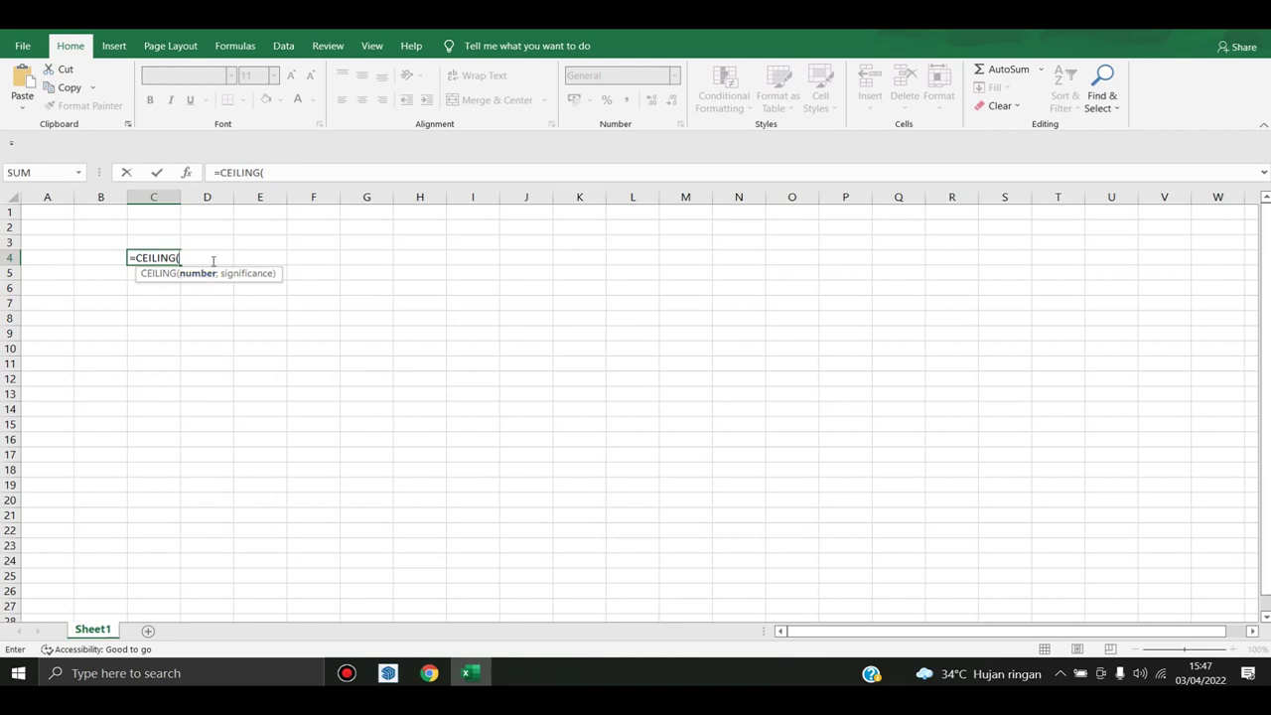
{"action": "type", "text": "41,97"}
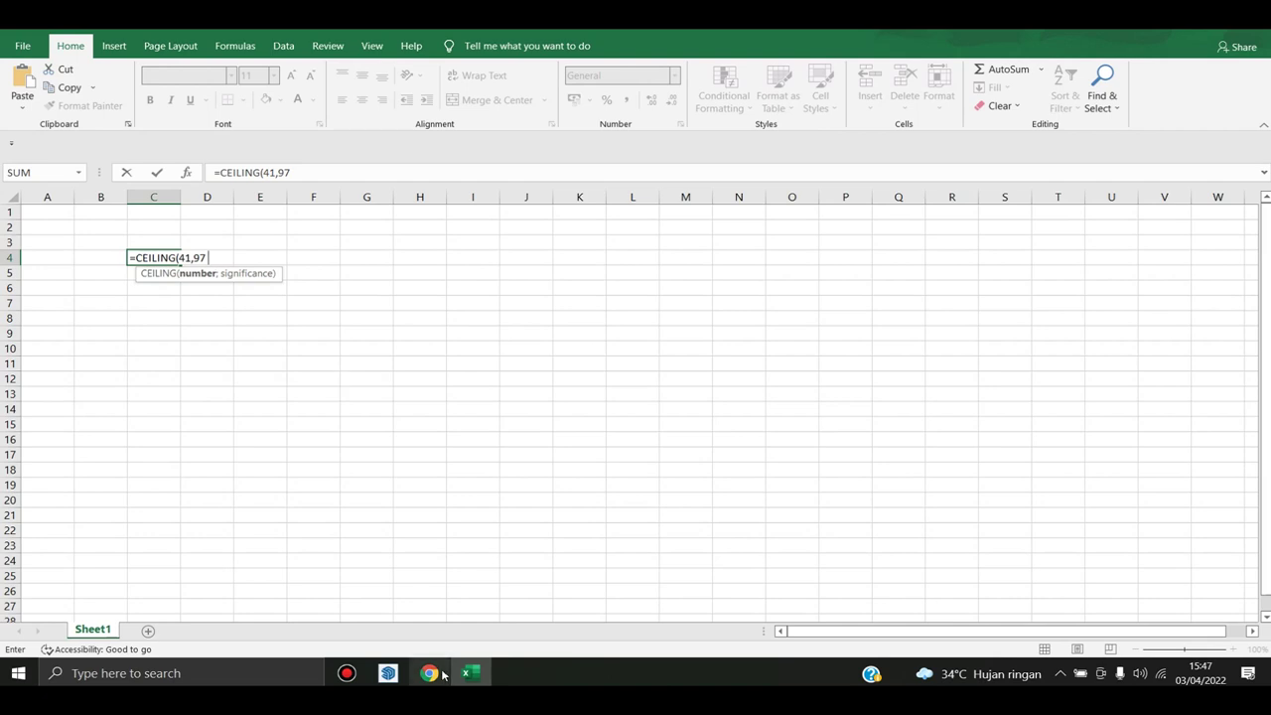
Copy the 41,97 m edge length from SketchUp, paste it into C4, and add the ';' separator
{"action": "left_click", "coordinate": [387, 674]}
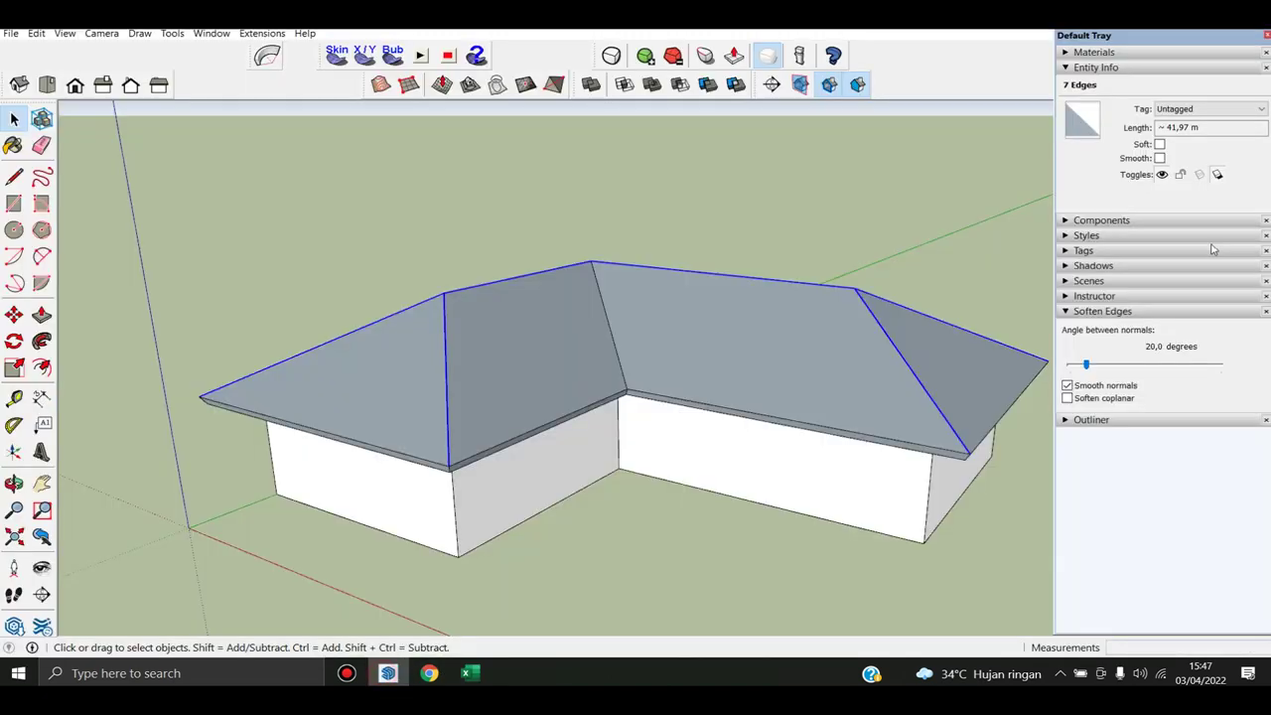
{"action": "left_click", "coordinate": [1192, 128]}
{"action": "left_click_drag", "start_coordinate": [1197, 127], "coordinate": [1168, 127]}
{"action": "right_click", "coordinate": [1187, 128]}
{"action": "left_click", "coordinate": [1197, 173]}
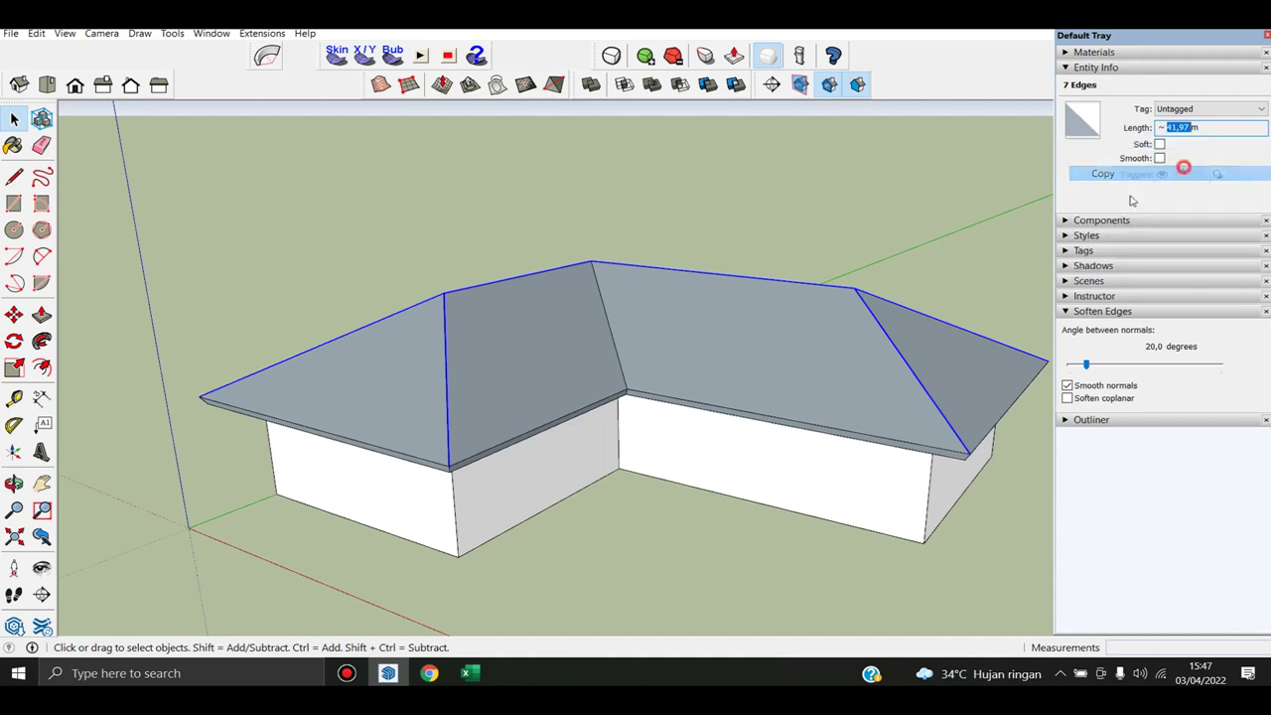
{"action": "left_click", "coordinate": [469, 675]}
{"action": "key", "text": "ctrl+v"}
{"action": "left_click", "coordinate": [213, 257]}
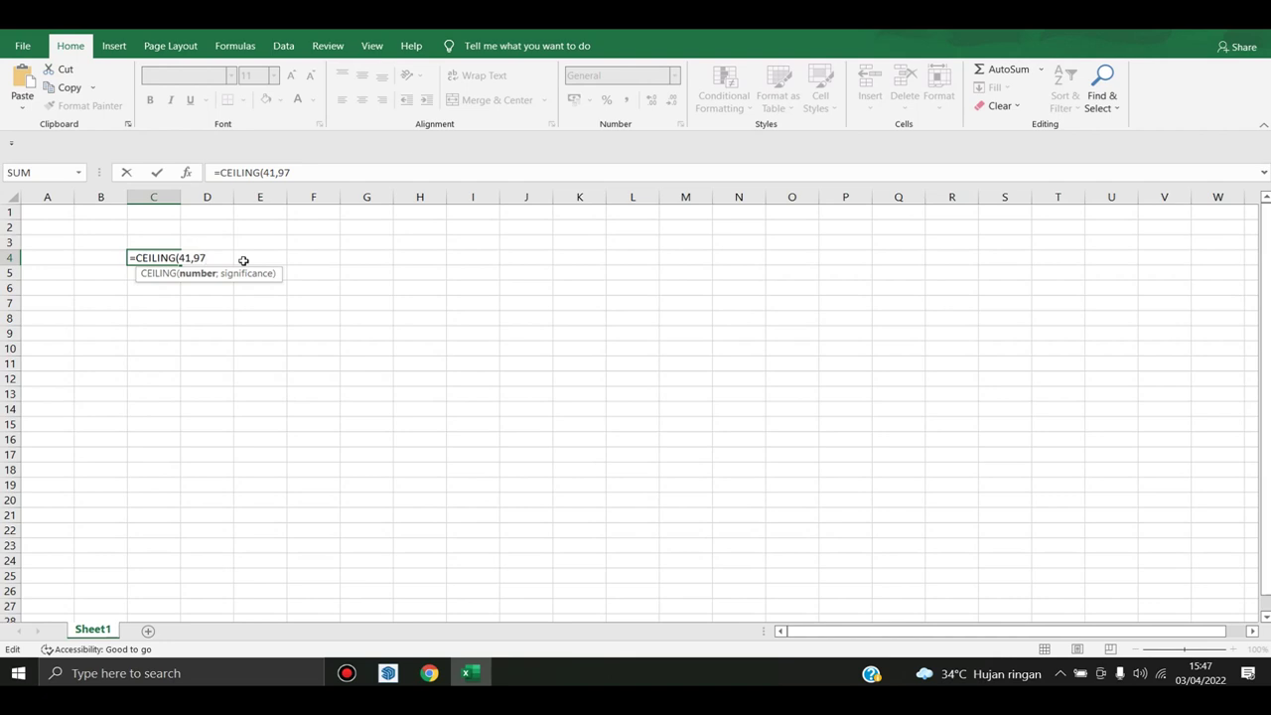
{"action": "type", "text": ";12"}
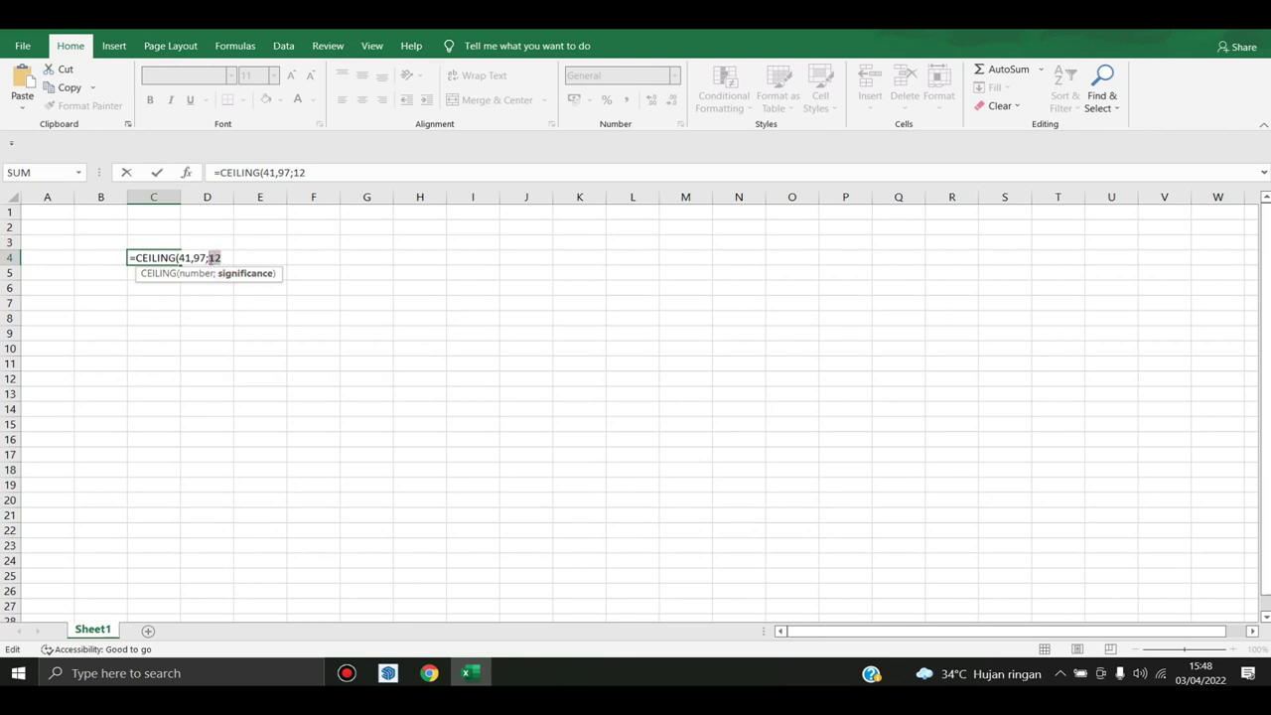
Complete C4 as =CEILING(41,97;12)/12 and confirm it so the cell shows 4
{"action": "left_click", "coordinate": [224, 257]}
{"action": "left_click_drag", "start_coordinate": [227, 258], "coordinate": [209, 258]}
{"action": "left_click", "coordinate": [234, 257]}
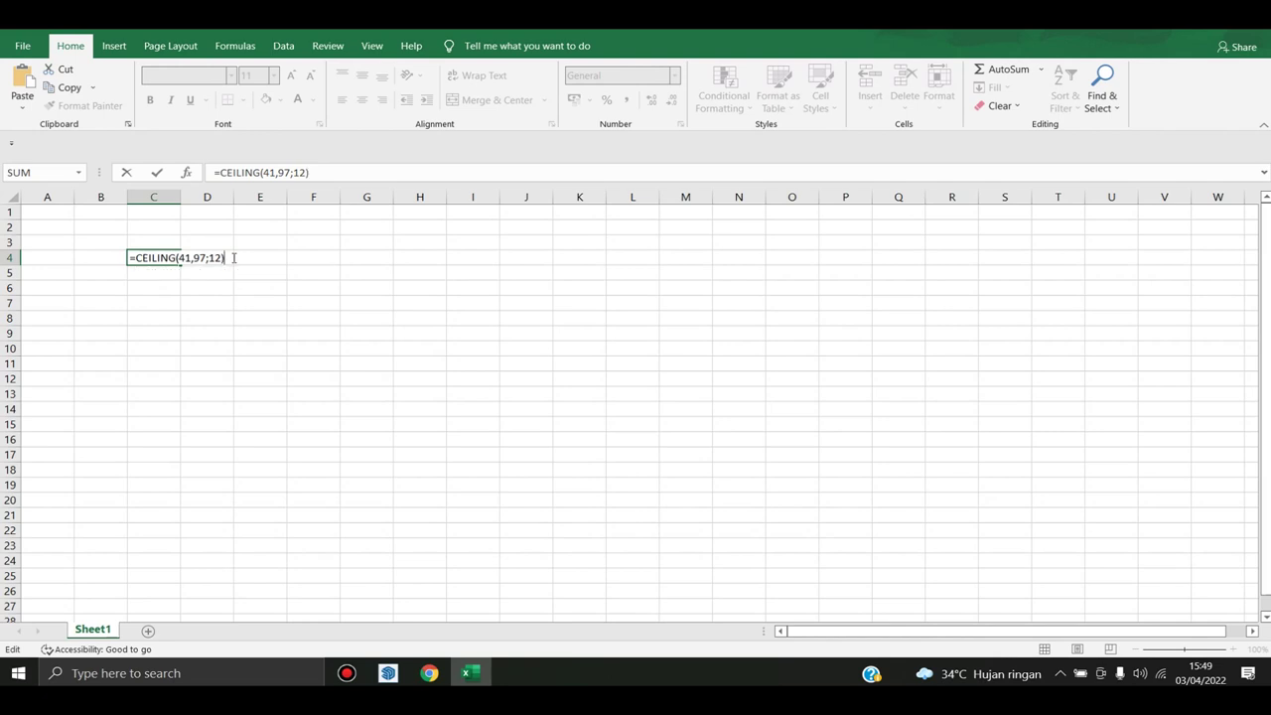
{"action": "type", "text": "/"}
{"action": "type", "text": "12"}
{"action": "key", "text": "Return"}
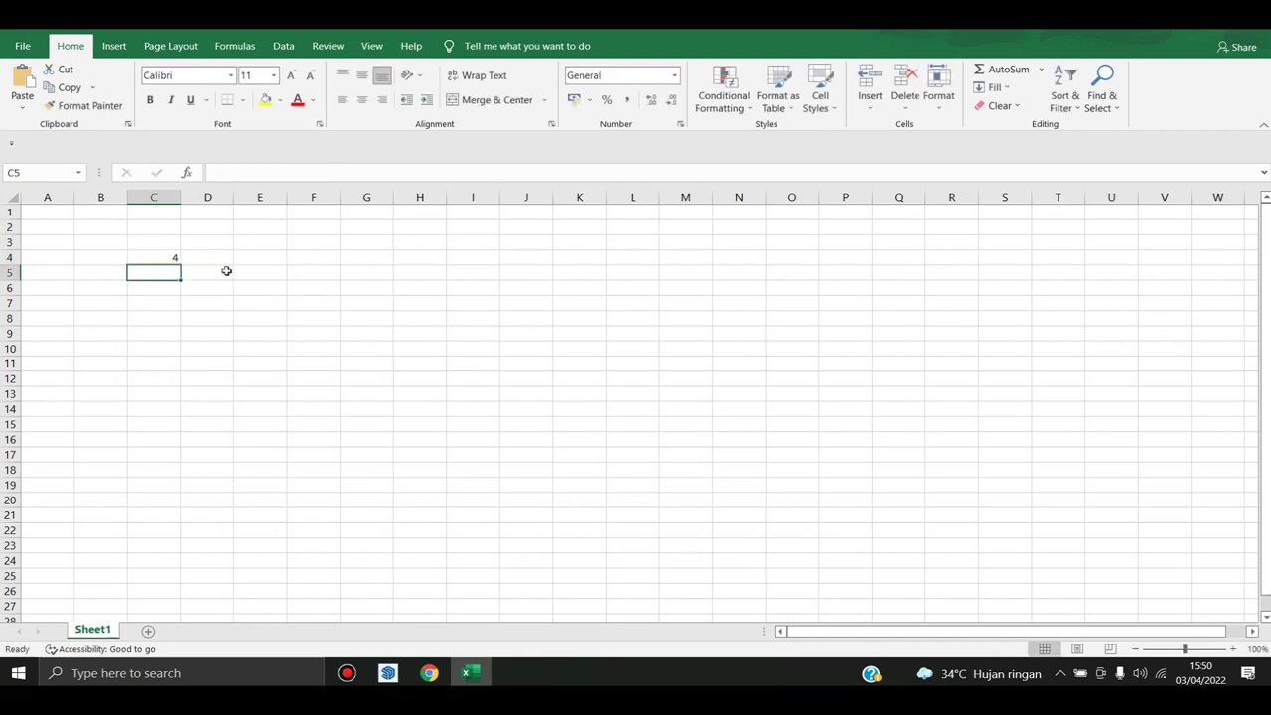
{"action": "double_click", "coordinate": [145, 259]}
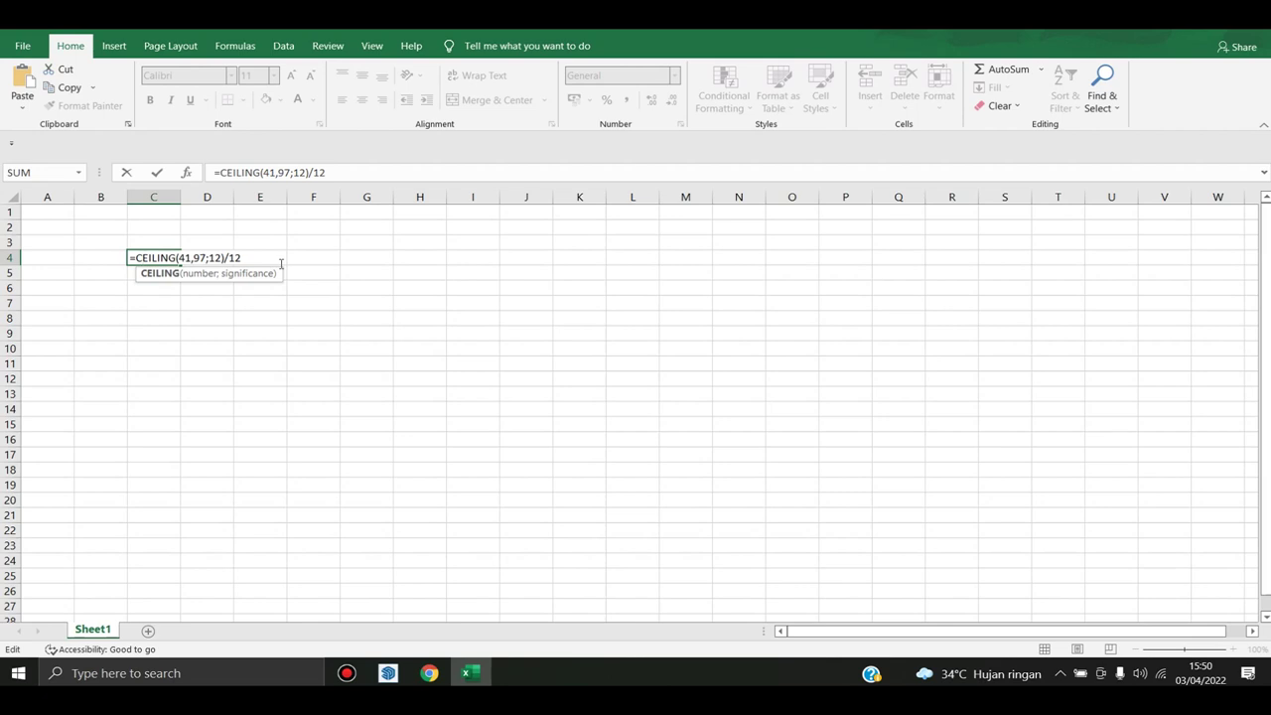
Enter 100000 in D4 and apply Comma Style so it displays as 100.000
{"action": "key", "text": "Return"}
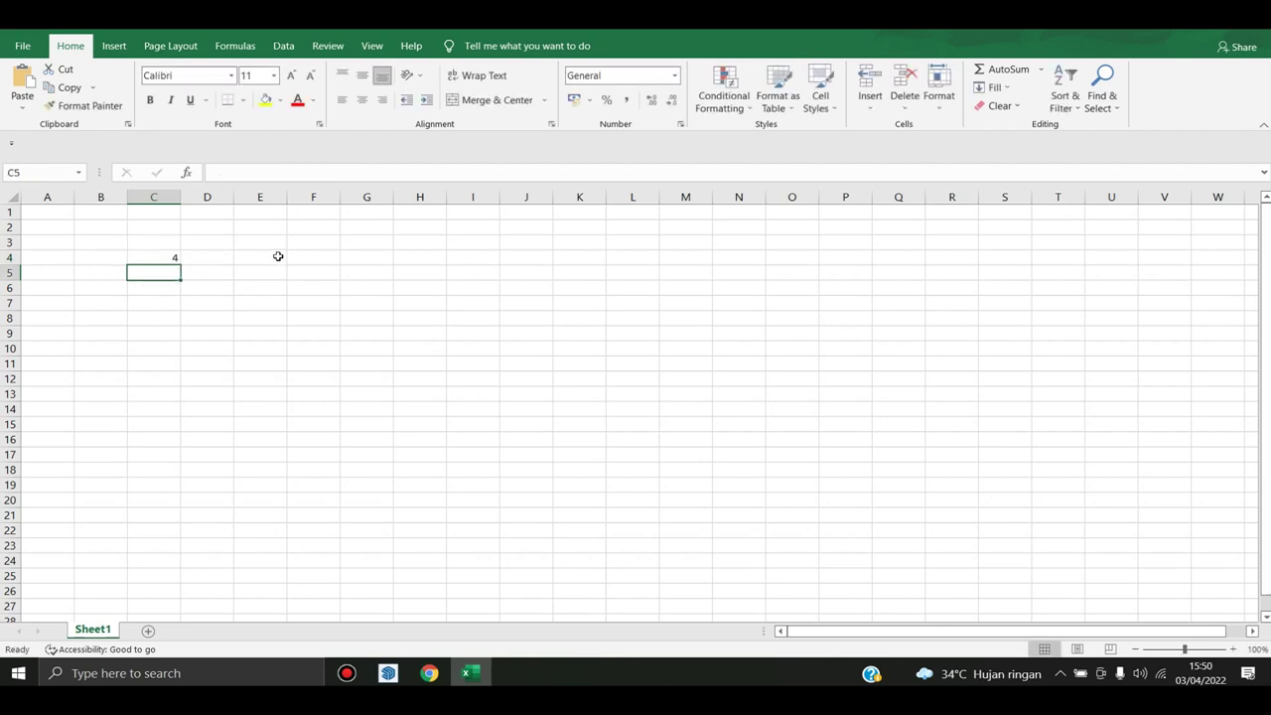
{"action": "left_click", "coordinate": [220, 264]}
{"action": "left_click", "coordinate": [312, 256]}
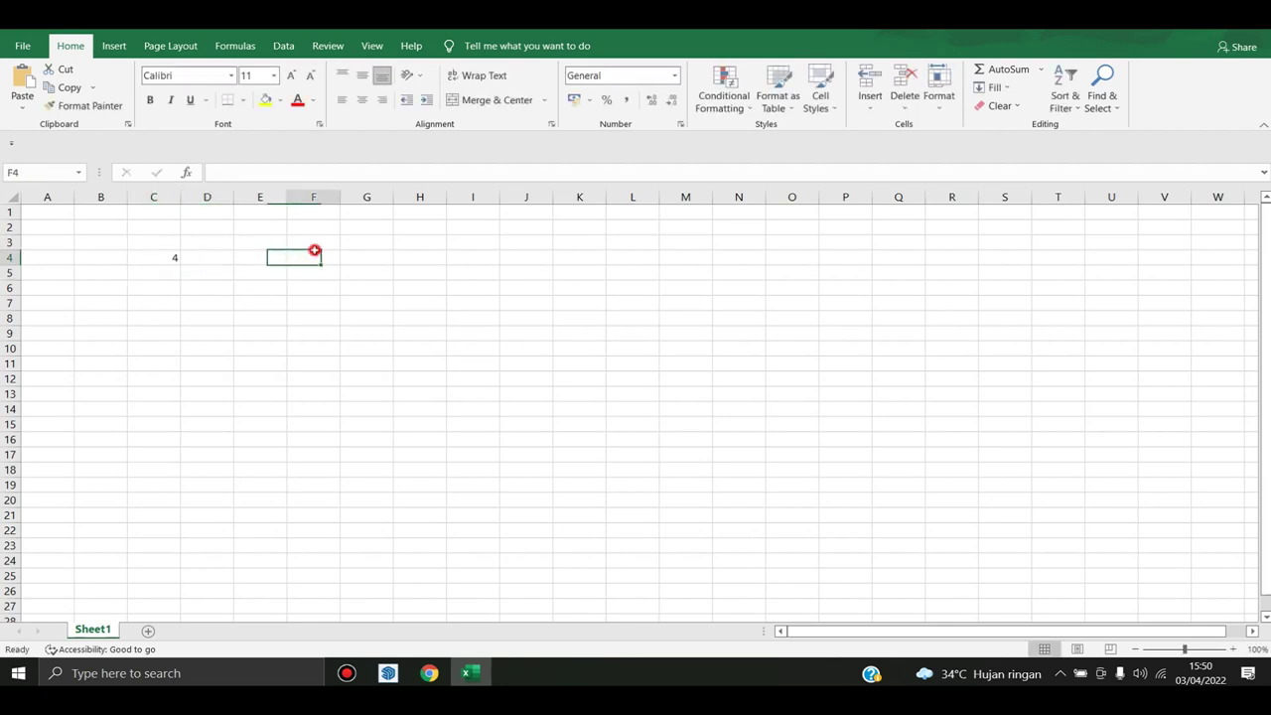
{"action": "left_click", "coordinate": [207, 259]}
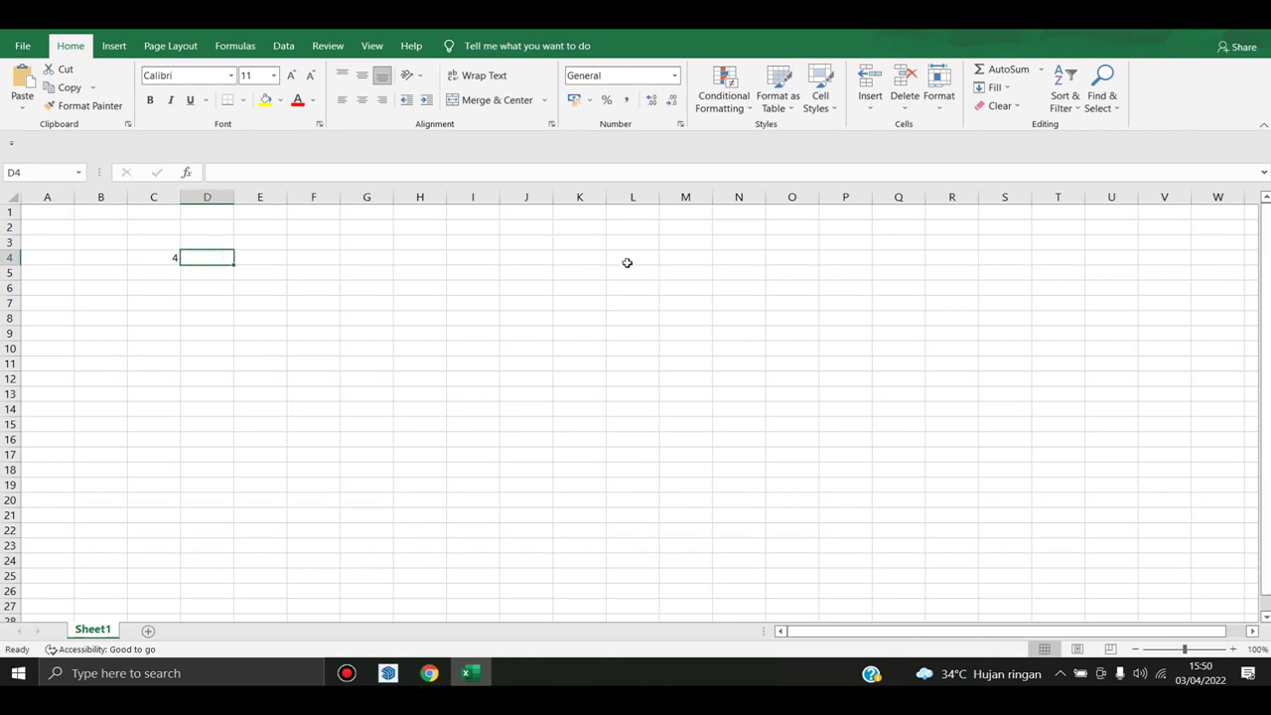
{"action": "type", "text": "100"}
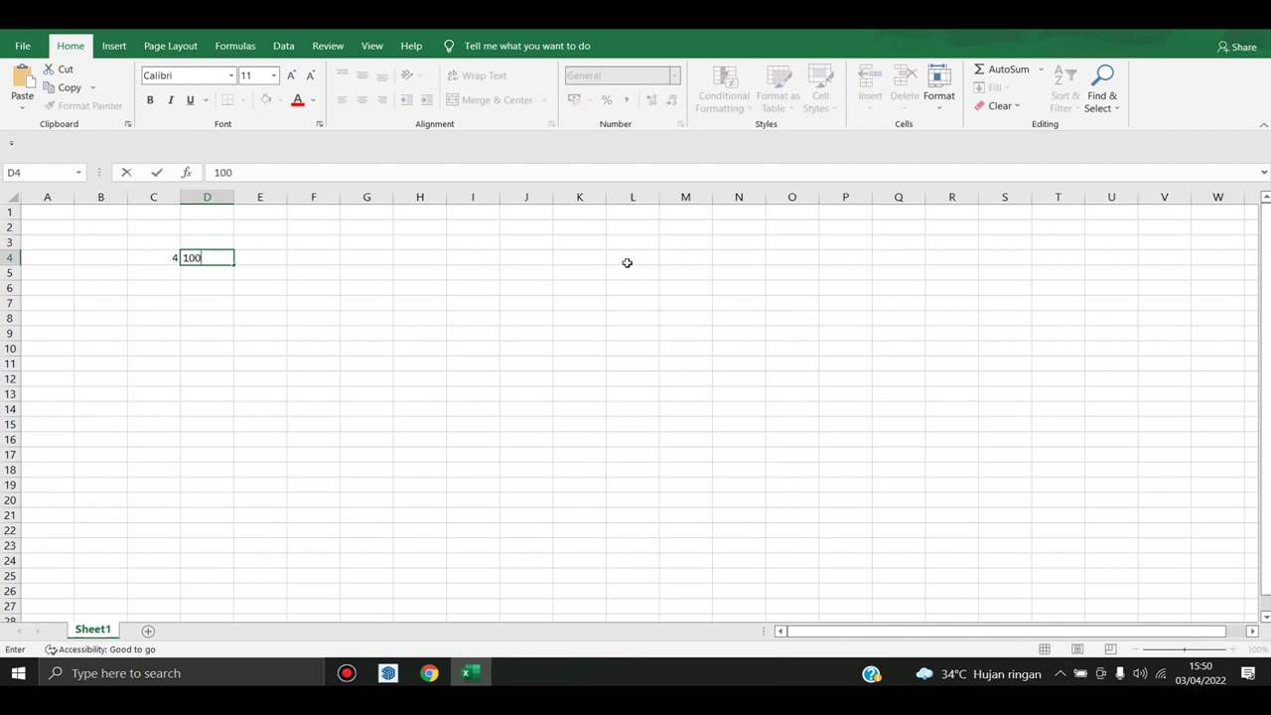
{"action": "type", "text": "000"}
{"action": "key", "text": "Return"}
{"action": "left_click", "coordinate": [212, 258]}
{"action": "left_click", "coordinate": [627, 99]}
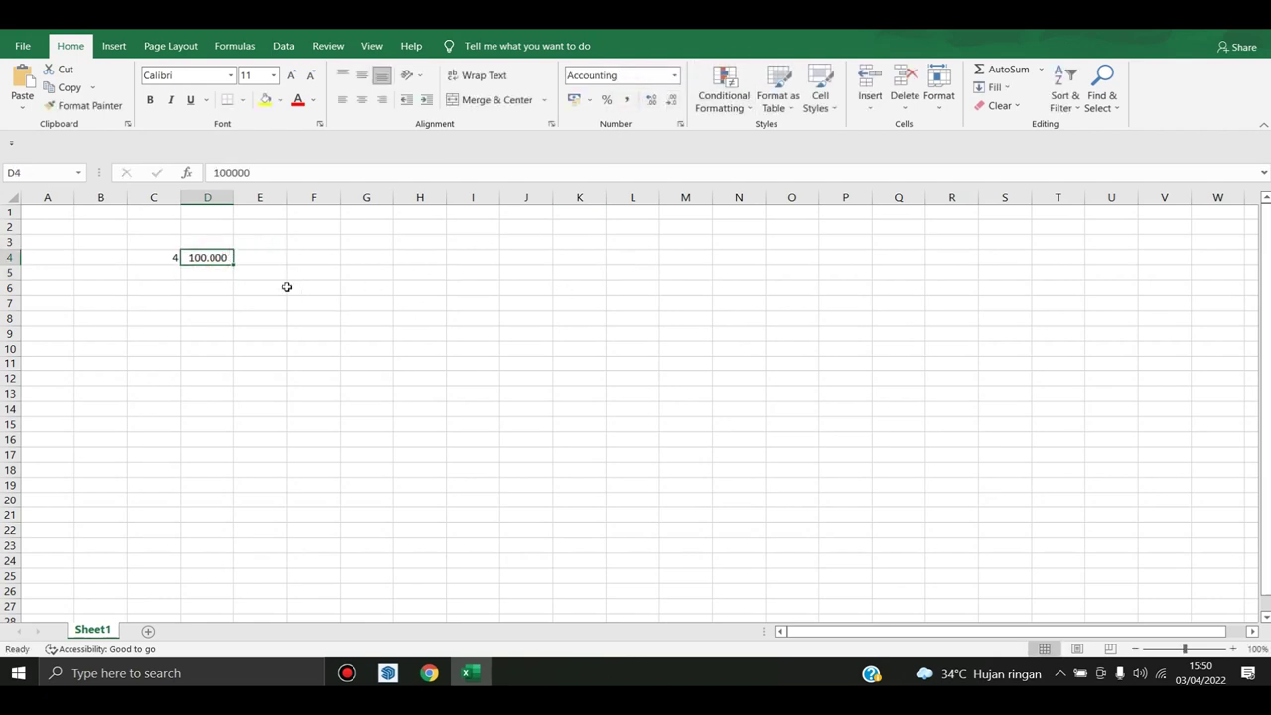
{"action": "left_click", "coordinate": [259, 262]}
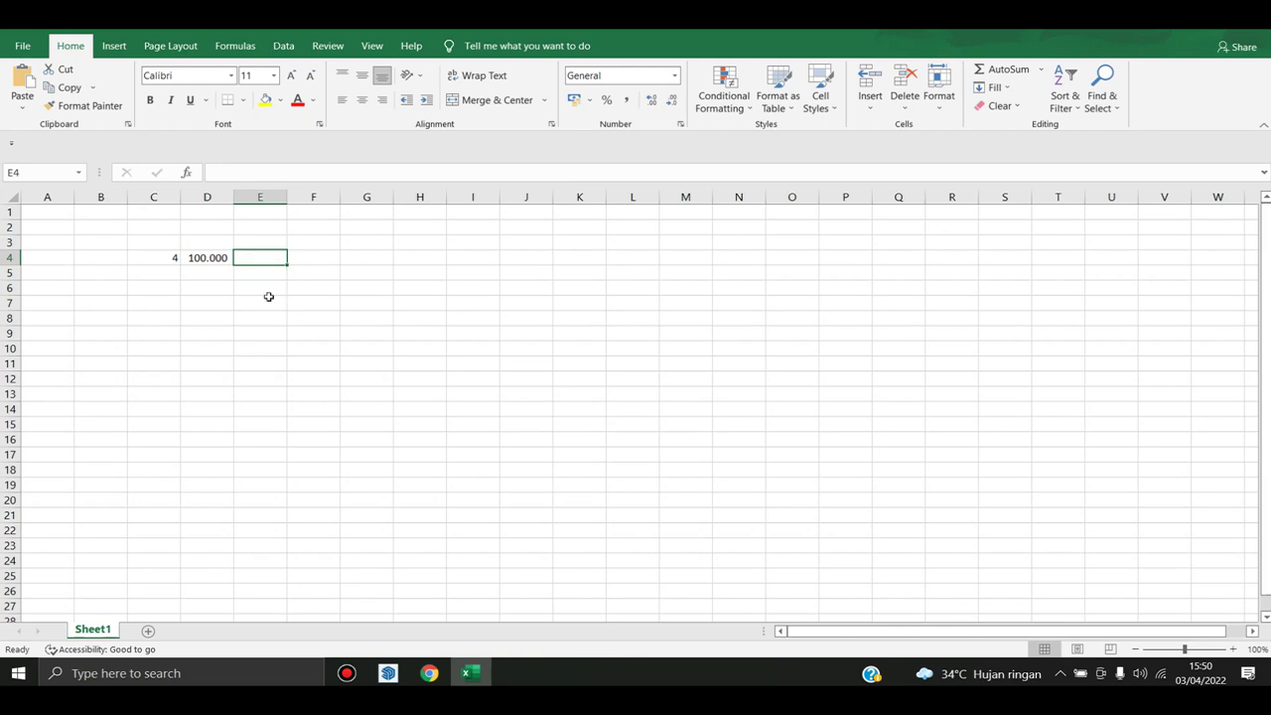
{"action": "left_click", "coordinate": [209, 254]}
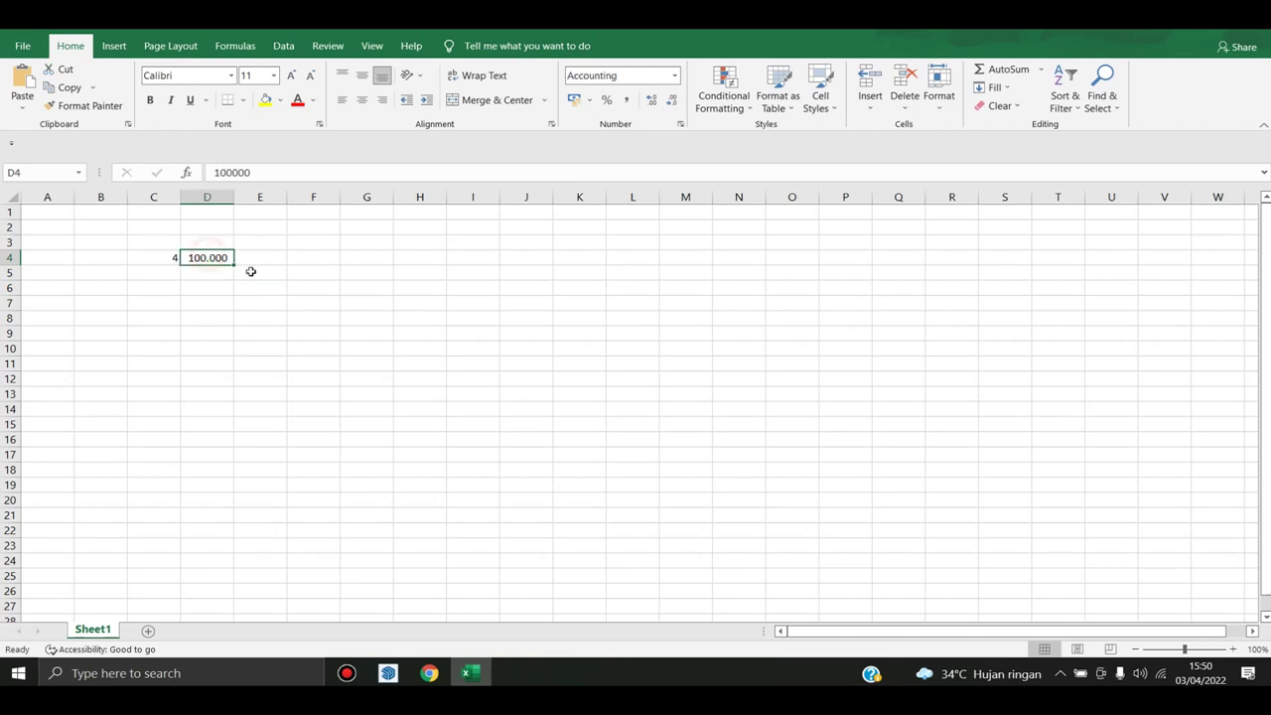
Enter =C4*D4 in D5 so it shows 400.000
{"action": "left_click", "coordinate": [204, 277]}
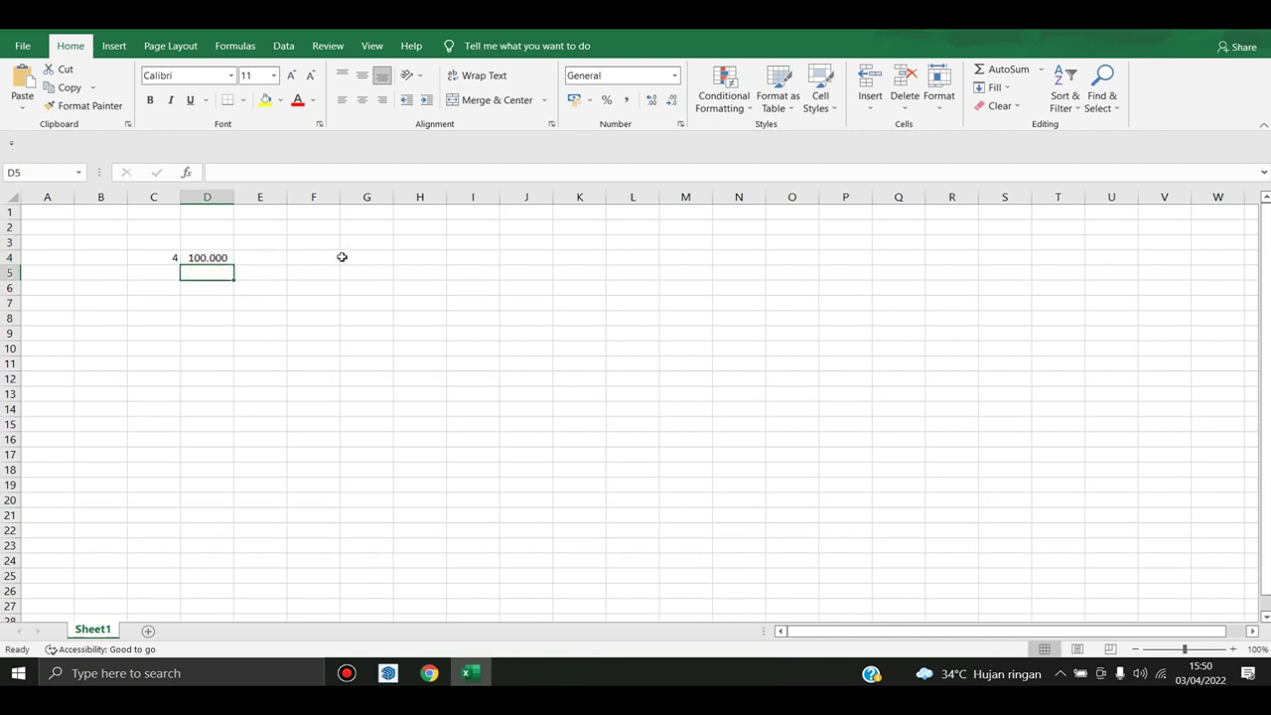
{"action": "left_click", "coordinate": [263, 253]}
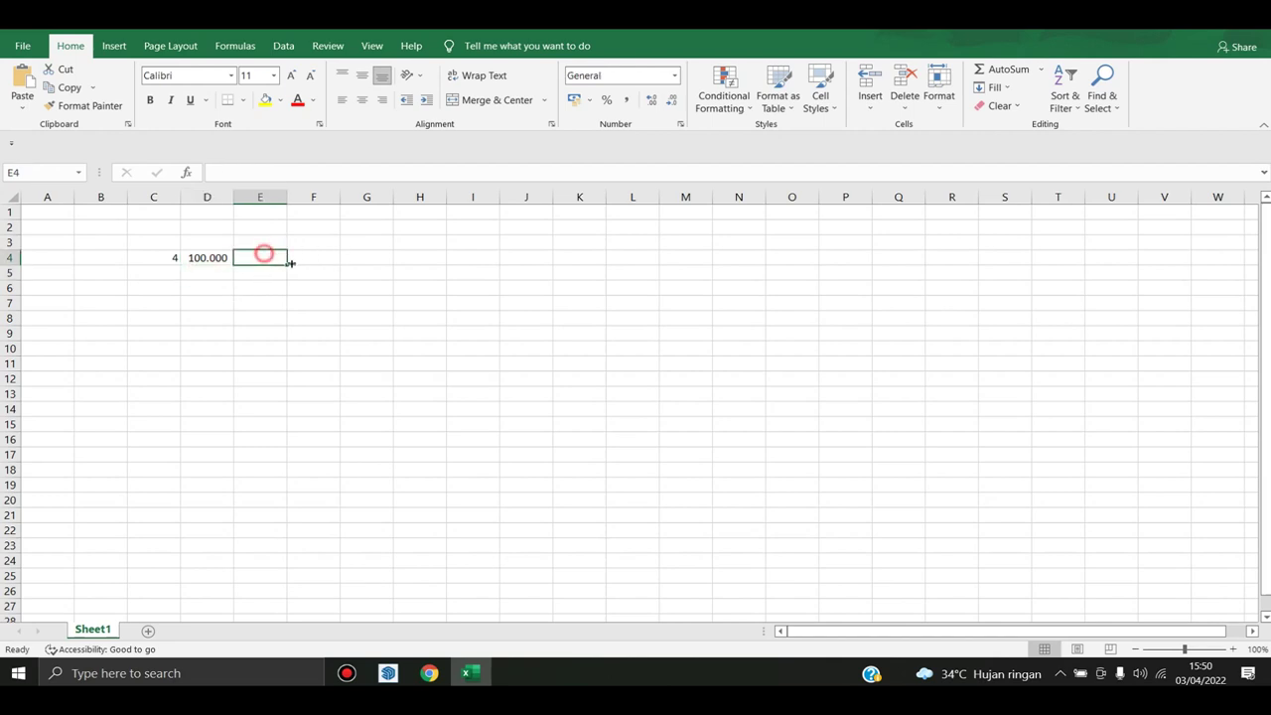
{"action": "left_click", "coordinate": [224, 274]}
{"action": "type", "text": "="}
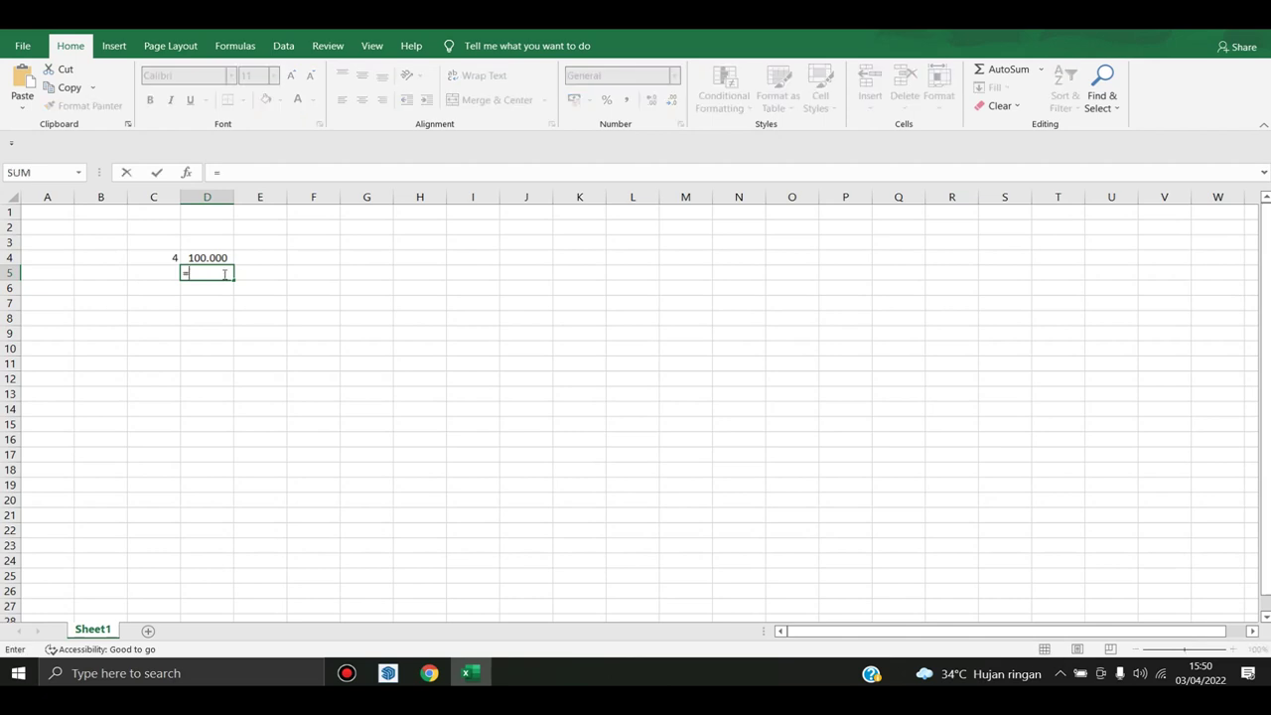
{"action": "left_click", "coordinate": [173, 258]}
{"action": "type", "text": "*"}
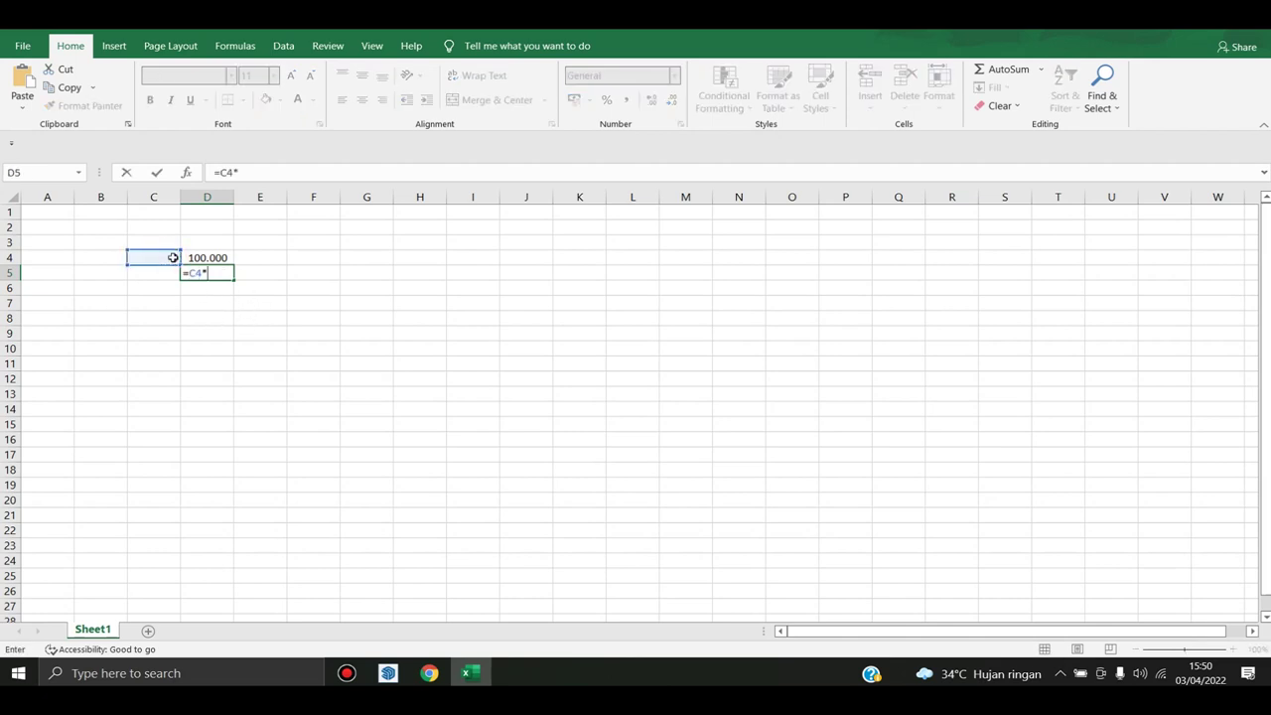
{"action": "left_click", "coordinate": [214, 257]}
{"action": "key", "text": "Return"}
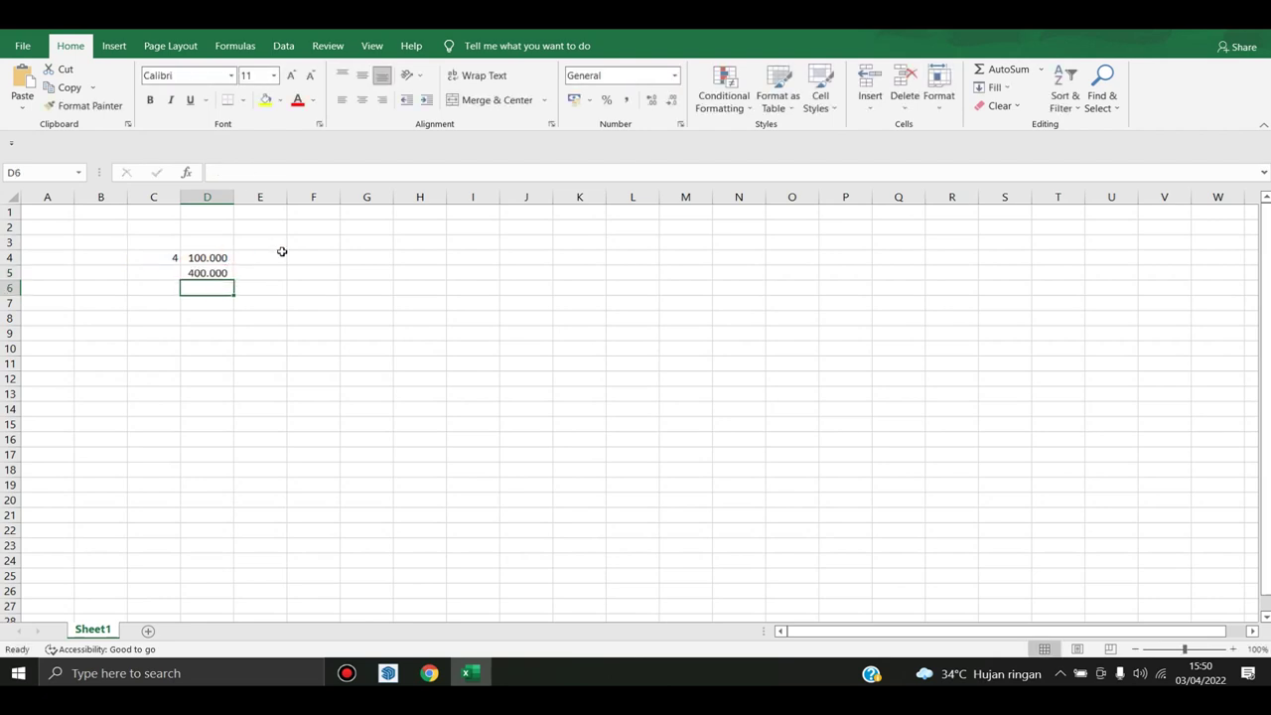
{"action": "left_click", "coordinate": [221, 274]}
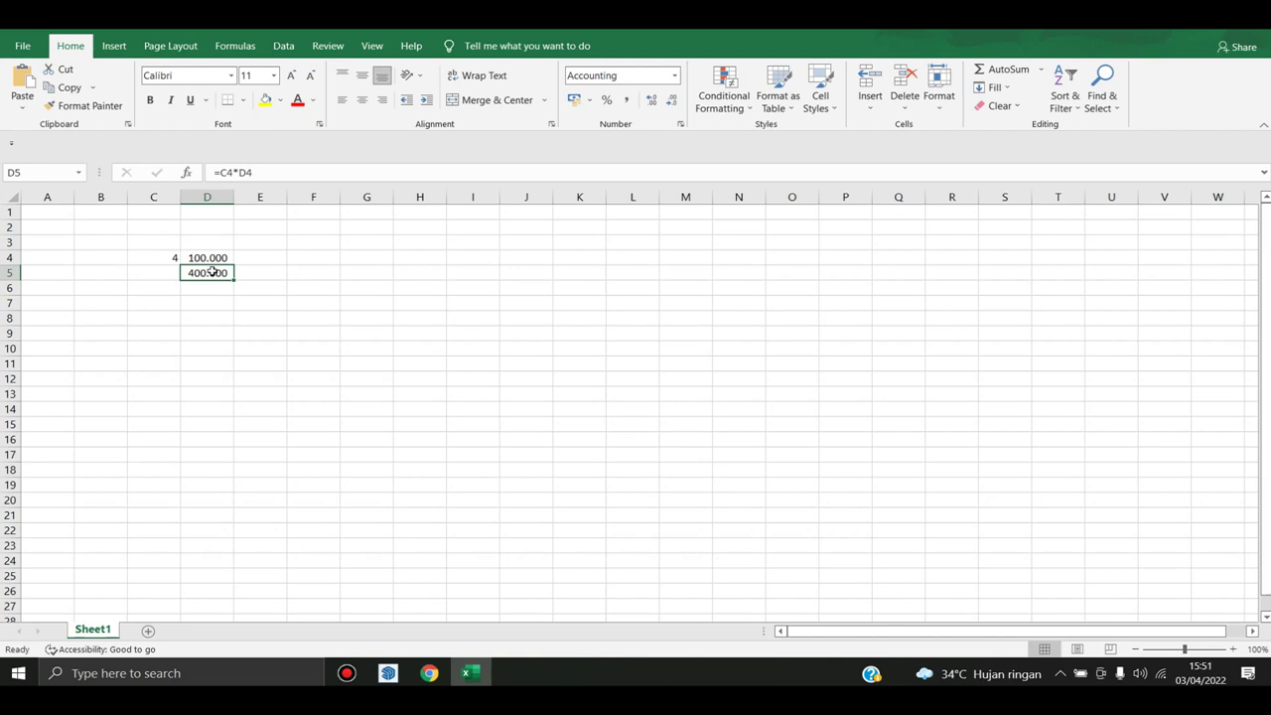
Bring up the SketchUp house and zoom and orbit to a higher roof view, then return to Excel
{"action": "left_click", "coordinate": [393, 675]}
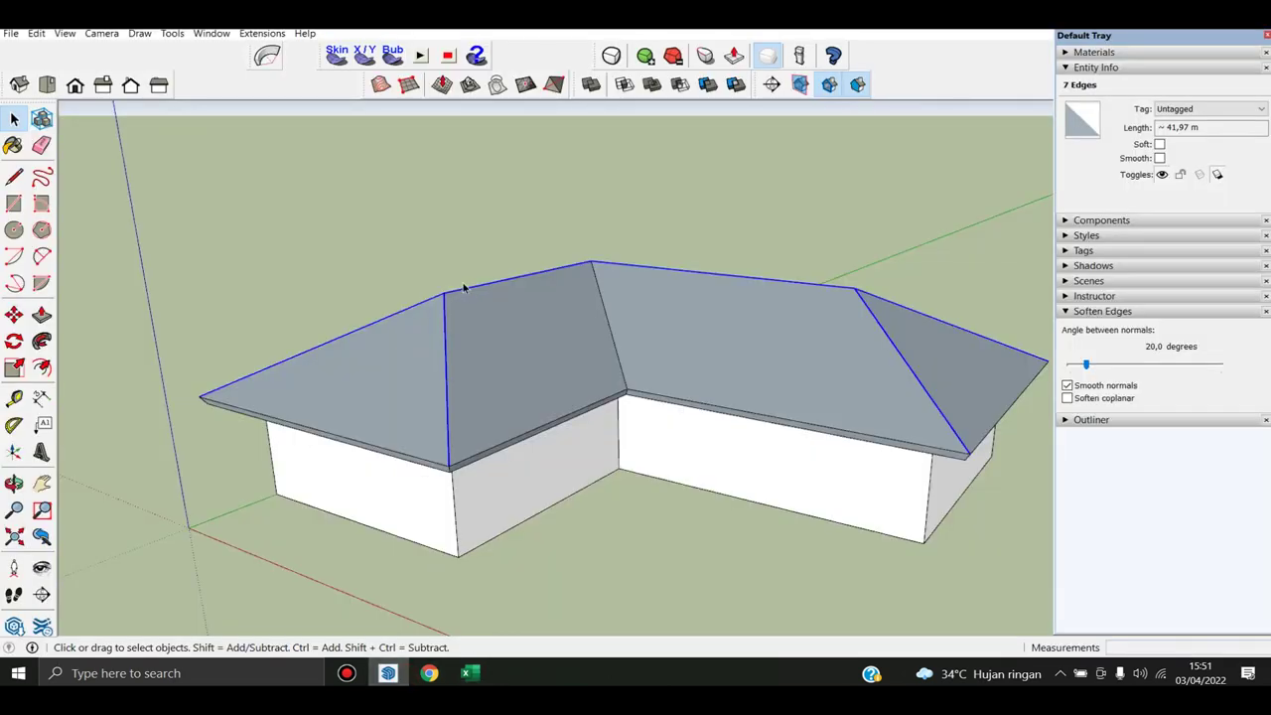
{"action": "scroll", "coordinate": [459, 293], "scroll_direction": "up", "scroll_amount": 2}
{"action": "scroll", "coordinate": [446, 336], "scroll_direction": "up", "scroll_amount": 3}
{"action": "scroll", "coordinate": [449, 402], "scroll_direction": "up", "scroll_amount": 2}
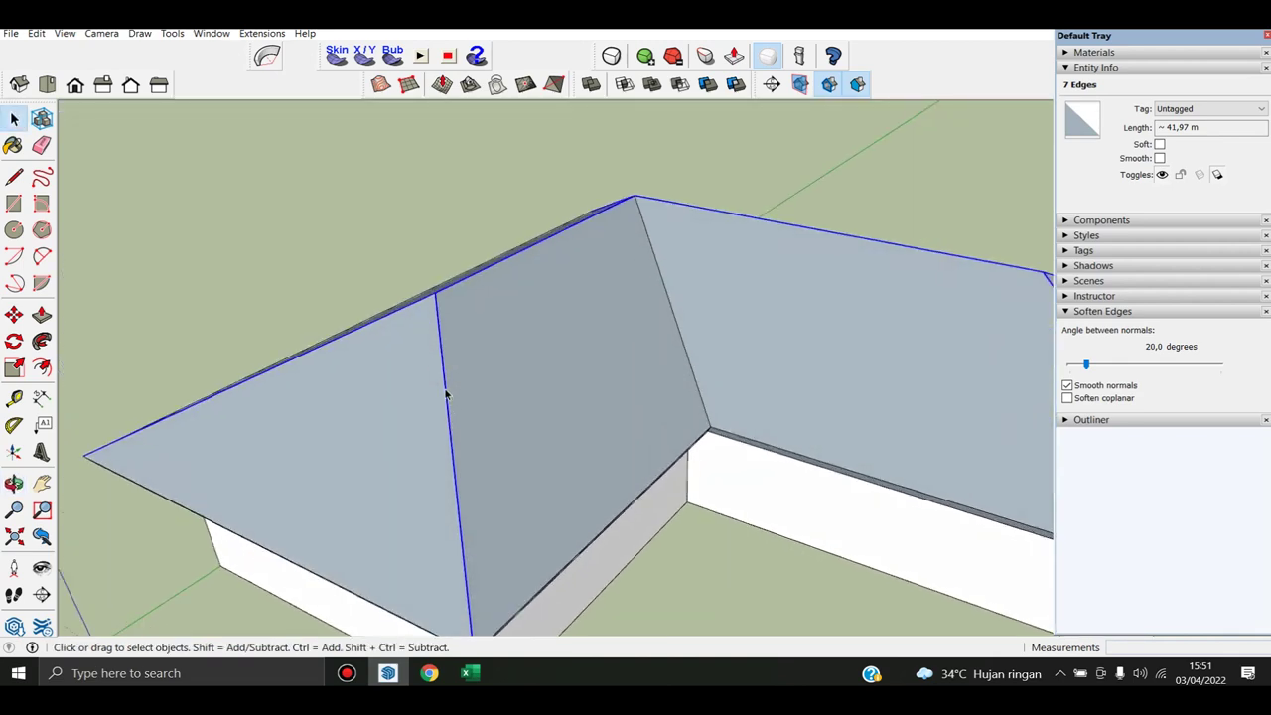
{"action": "scroll", "coordinate": [448, 387], "scroll_direction": "down", "scroll_amount": 4}
{"action": "mouse_move", "coordinate": [449, 366]}
{"action": "middle_mouse_down"}
{"action": "mouse_move", "coordinate": [524, 425]}
{"action": "mouse_move", "coordinate": [401, 329]}
{"action": "middle_mouse_up"}
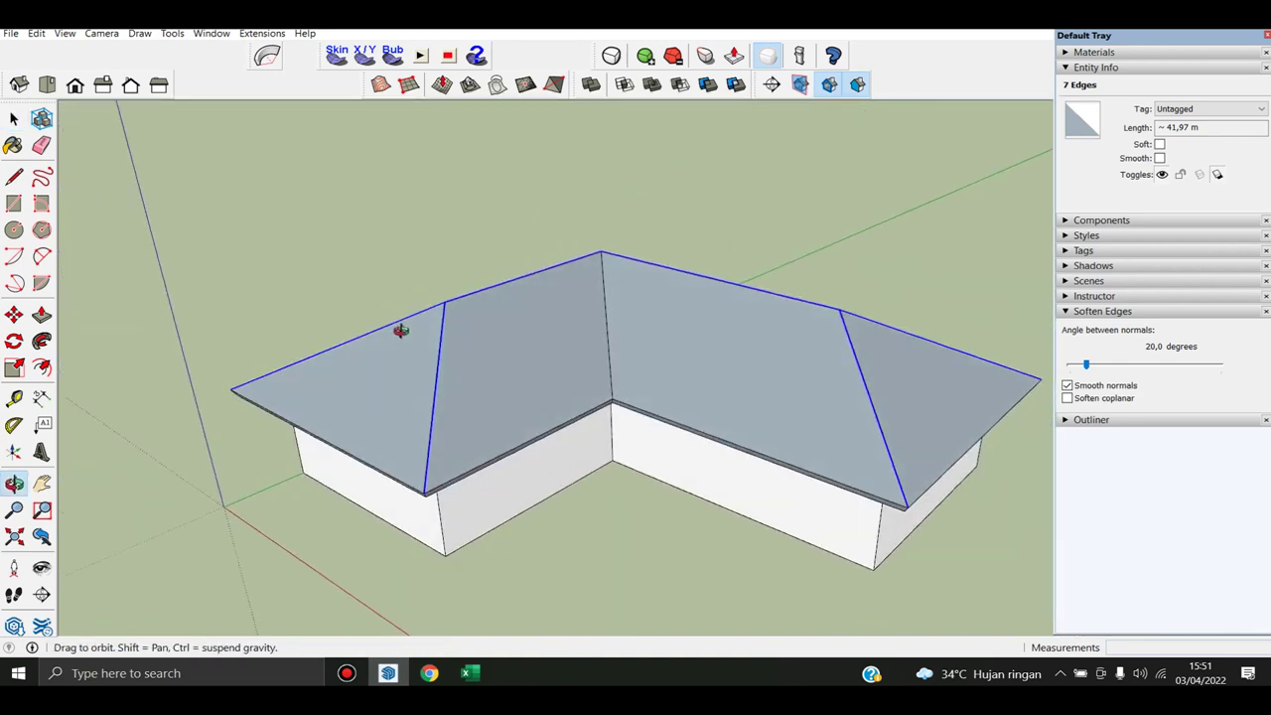
{"action": "left_click", "coordinate": [471, 675]}
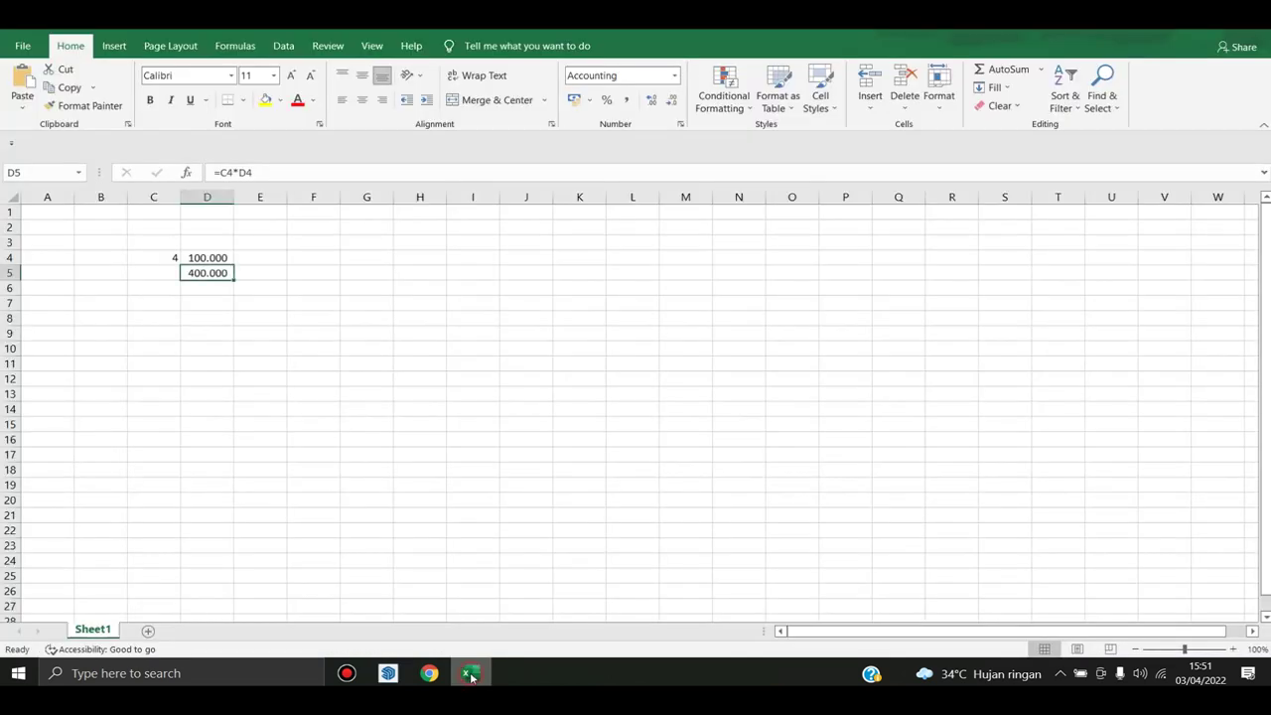
{"action": "left_click", "coordinate": [208, 286]}
{"action": "left_click", "coordinate": [208, 270]}
{"action": "left_click", "coordinate": [198, 258]}
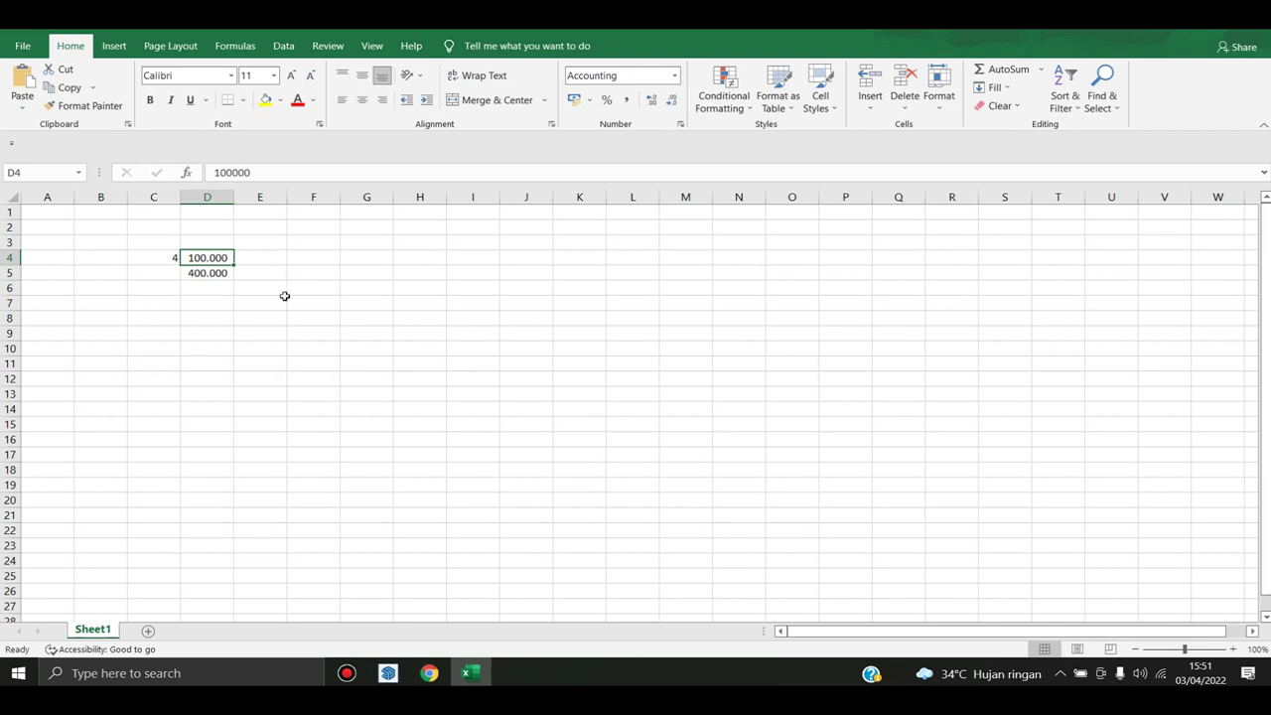
{"action": "left_click", "coordinate": [221, 277]}
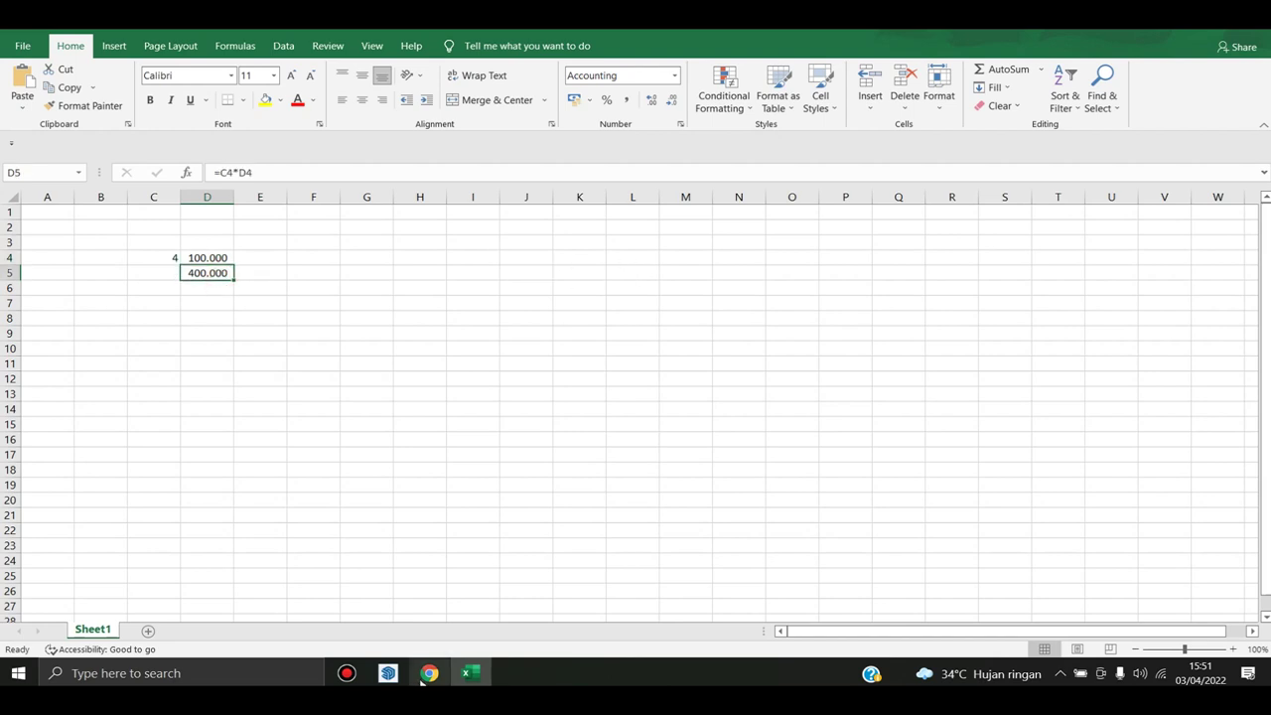
{"action": "left_click", "coordinate": [388, 673]}
{"action": "mouse_move", "coordinate": [438, 357]}
{"action": "middle_mouse_down"}
{"action": "mouse_move", "coordinate": [724, 355]}
{"action": "mouse_move", "coordinate": [712, 228]}
{"action": "mouse_move", "coordinate": [724, 354]}
{"action": "mouse_move", "coordinate": [468, 320]}
{"action": "mouse_move", "coordinate": [518, 290]}
{"action": "middle_mouse_up"}
Orbit and zoom around the L-shaped hipped roof from several angles, then activate the Line tool (L)
{"action": "scroll", "coordinate": [469, 320], "scroll_direction": "up", "scroll_amount": 3}
{"action": "scroll", "coordinate": [440, 270], "scroll_direction": "up", "scroll_amount": 3}
{"action": "scroll", "coordinate": [517, 294], "scroll_direction": "down", "scroll_amount": 5}
{"action": "mouse_move", "coordinate": [726, 249]}
{"action": "middle_mouse_down"}
{"action": "mouse_move", "coordinate": [950, 357]}
{"action": "mouse_move", "coordinate": [917, 391]}
{"action": "middle_mouse_up"}
{"action": "scroll", "coordinate": [690, 339], "scroll_direction": "up", "scroll_amount": 4}
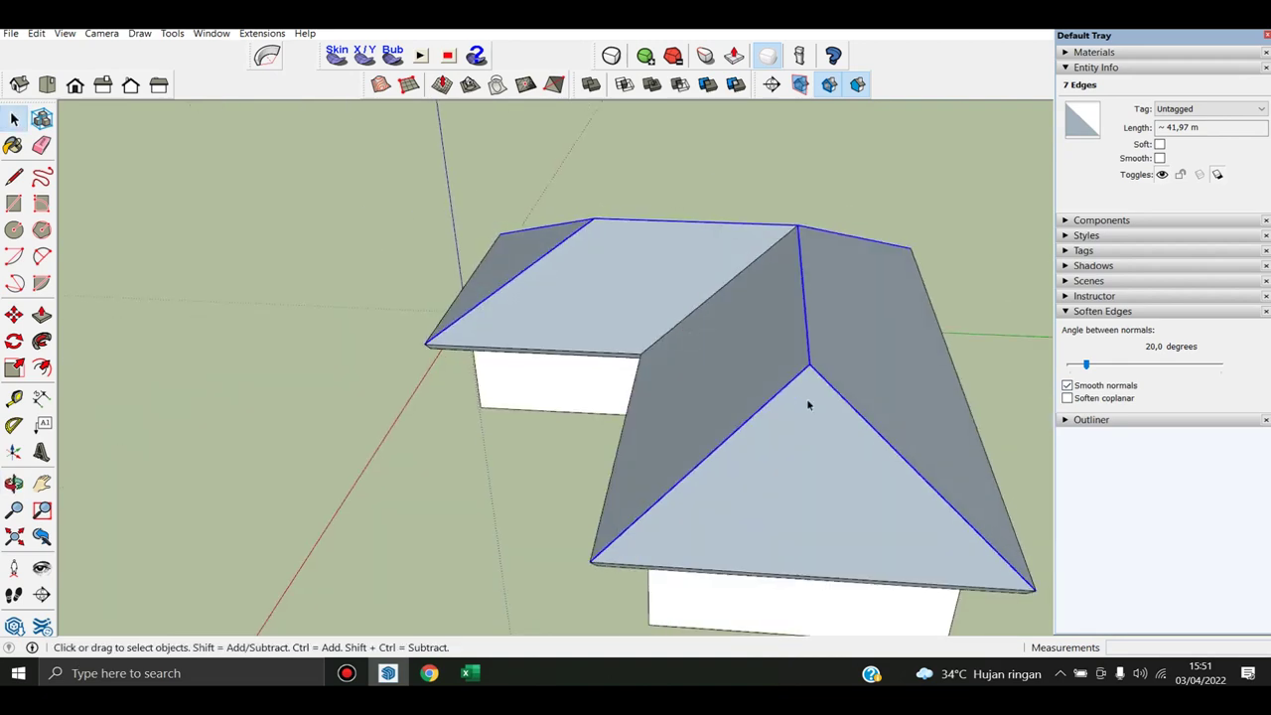
{"action": "middle_click_drag", "start_coordinate": [808, 404], "coordinate": [724, 345]}
{"action": "scroll", "coordinate": [746, 373], "scroll_direction": "up", "scroll_amount": 2}
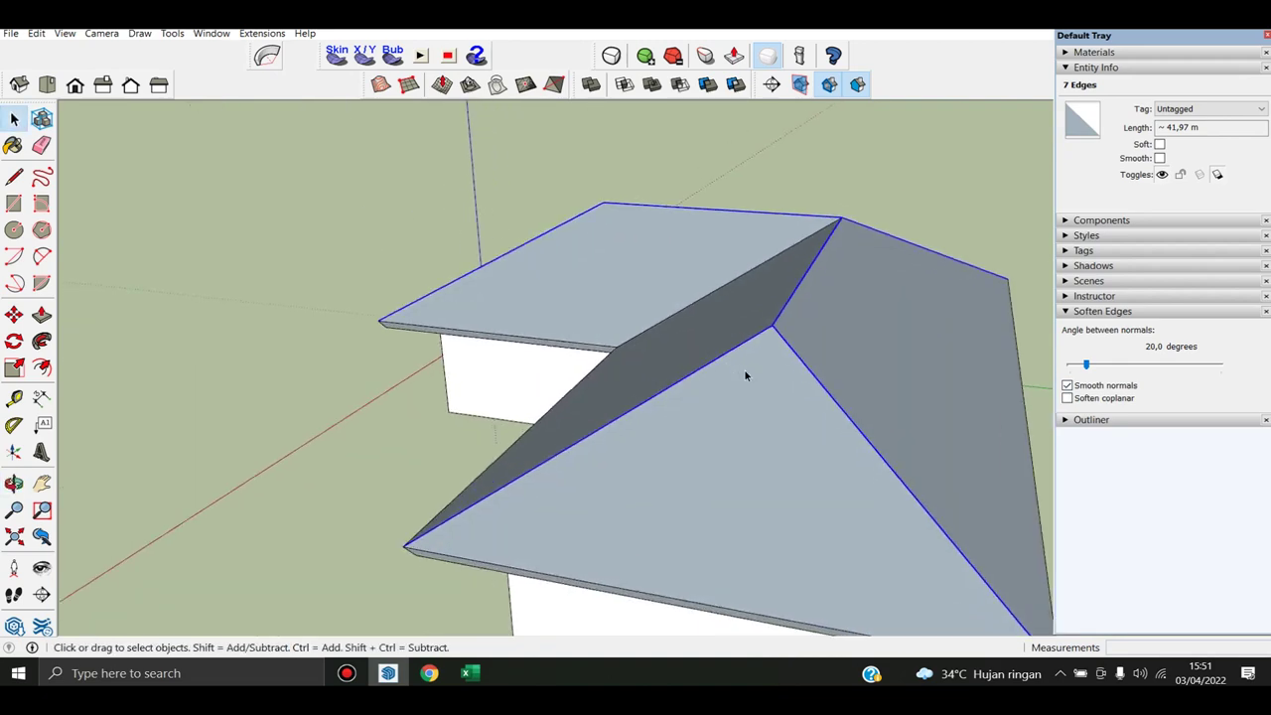
{"action": "mouse_move", "coordinate": [746, 373]}
{"action": "middle_mouse_down"}
{"action": "mouse_move", "coordinate": [818, 357]}
{"action": "mouse_move", "coordinate": [921, 392]}
{"action": "middle_mouse_up"}
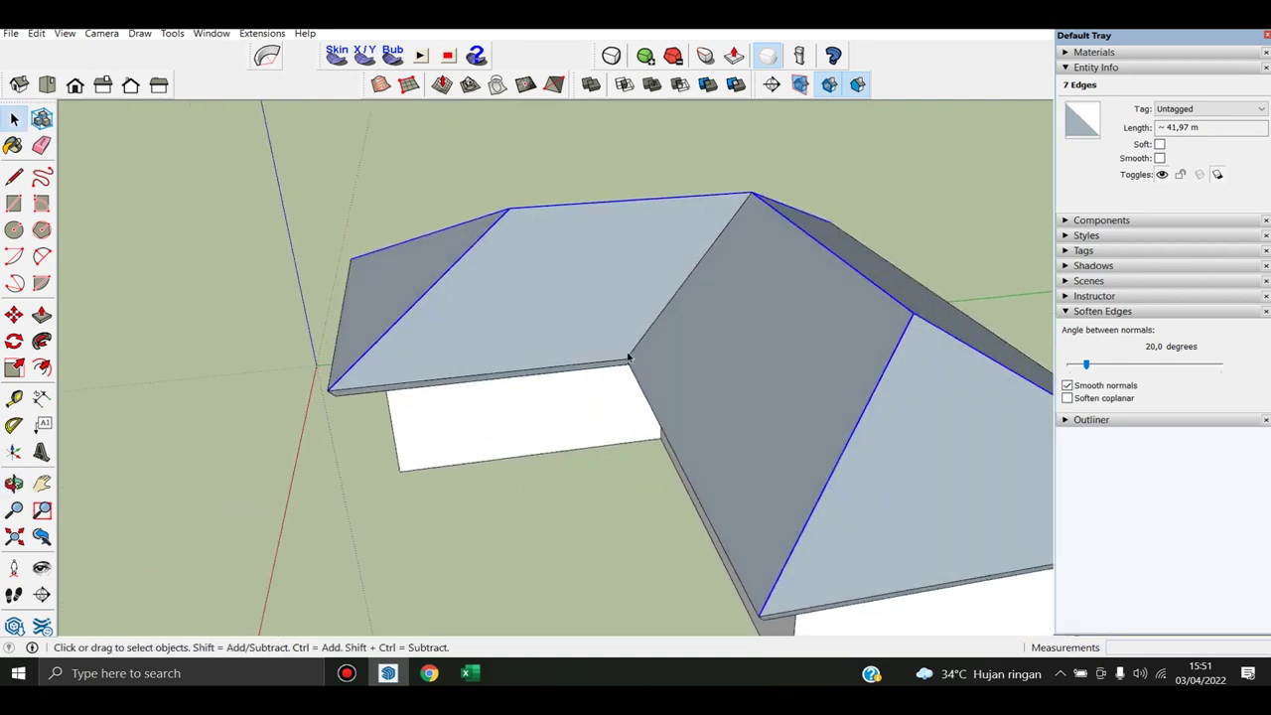
{"action": "middle_click_drag", "start_coordinate": [616, 354], "coordinate": [837, 394]}
{"action": "mouse_move", "coordinate": [468, 431]}
{"action": "middle_mouse_down"}
{"action": "mouse_move", "coordinate": [596, 467]}
{"action": "mouse_move", "coordinate": [689, 411]}
{"action": "middle_mouse_up"}
{"action": "scroll", "coordinate": [598, 417], "scroll_direction": "up", "scroll_amount": 2}
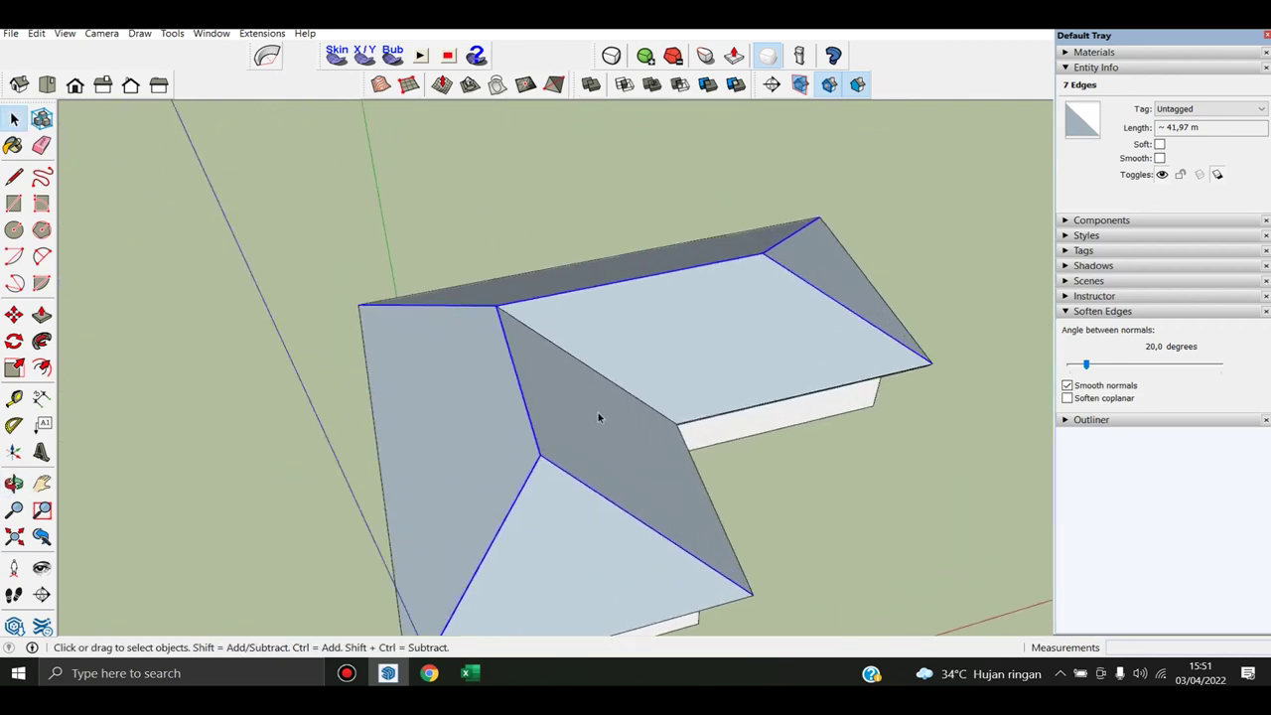
{"action": "scroll", "coordinate": [596, 412], "scroll_direction": "down", "scroll_amount": 2}
{"action": "scroll", "coordinate": [596, 413], "scroll_direction": "down", "scroll_amount": 3}
{"action": "mouse_move", "coordinate": [665, 407]}
{"action": "middle_mouse_down"}
{"action": "mouse_move", "coordinate": [491, 397]}
{"action": "mouse_move", "coordinate": [788, 449]}
{"action": "middle_mouse_up"}
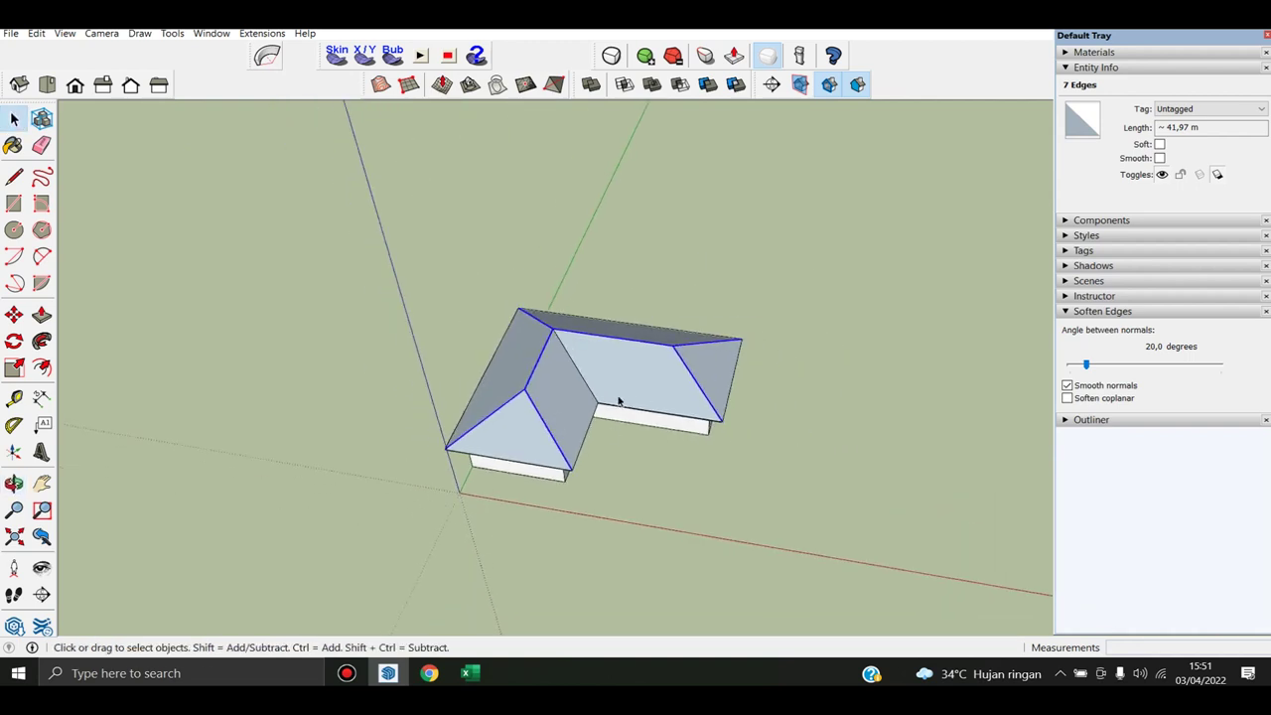
{"action": "scroll", "coordinate": [562, 388], "scroll_direction": "up", "scroll_amount": 2}
{"action": "scroll", "coordinate": [562, 389], "scroll_direction": "up", "scroll_amount": 1}
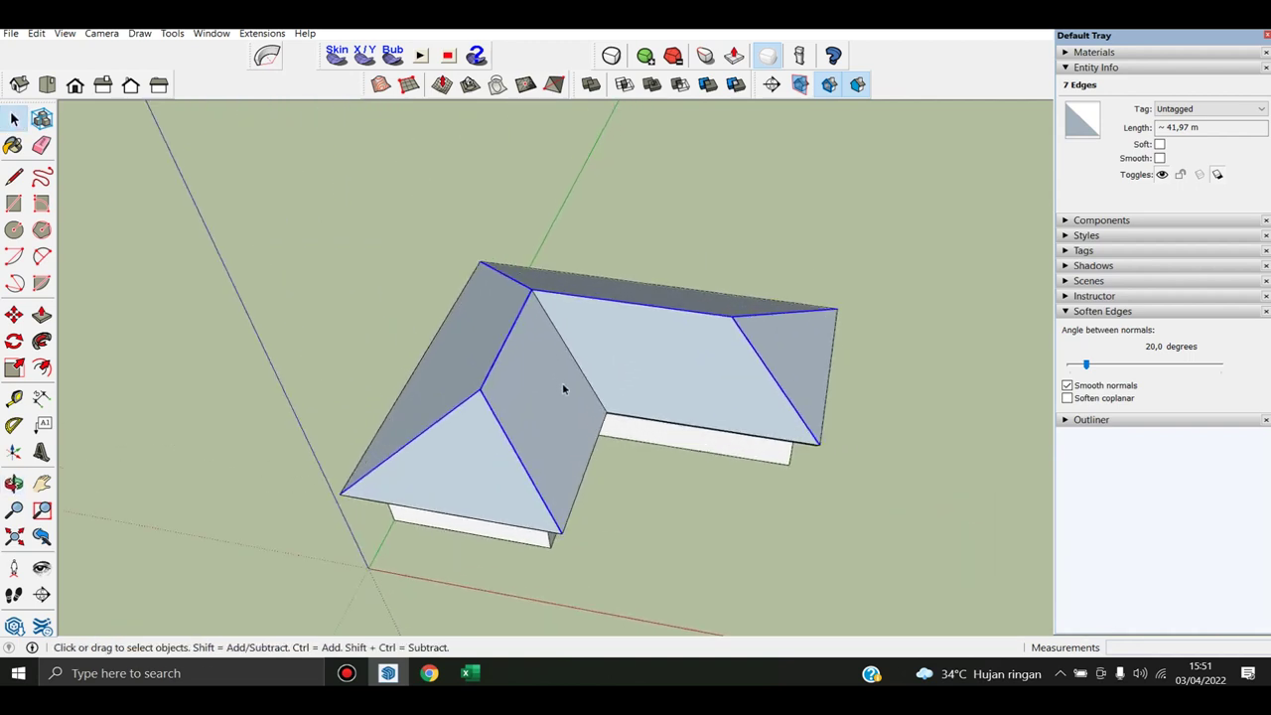
{"action": "scroll", "coordinate": [446, 426], "scroll_direction": "up", "scroll_amount": 2}
{"action": "scroll", "coordinate": [448, 432], "scroll_direction": "up", "scroll_amount": 1}
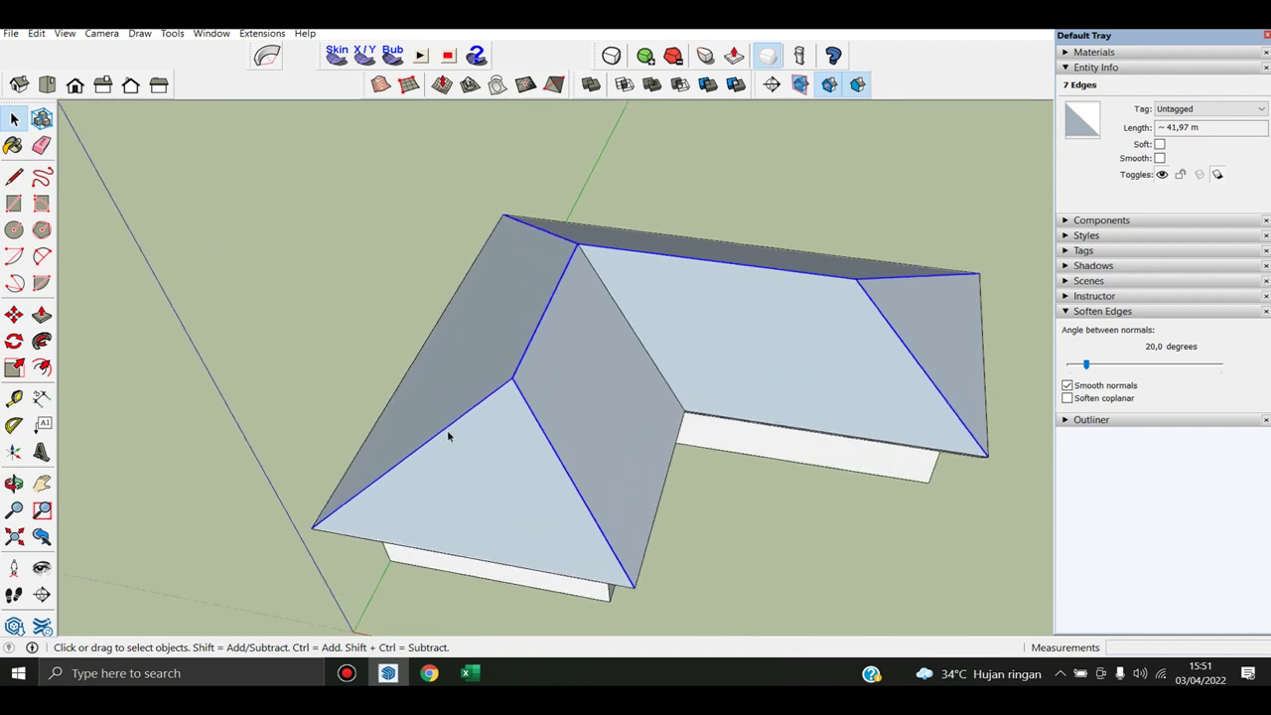
{"action": "key", "text": "l"}
{"action": "scroll", "coordinate": [472, 446], "scroll_direction": "up", "scroll_amount": 1}
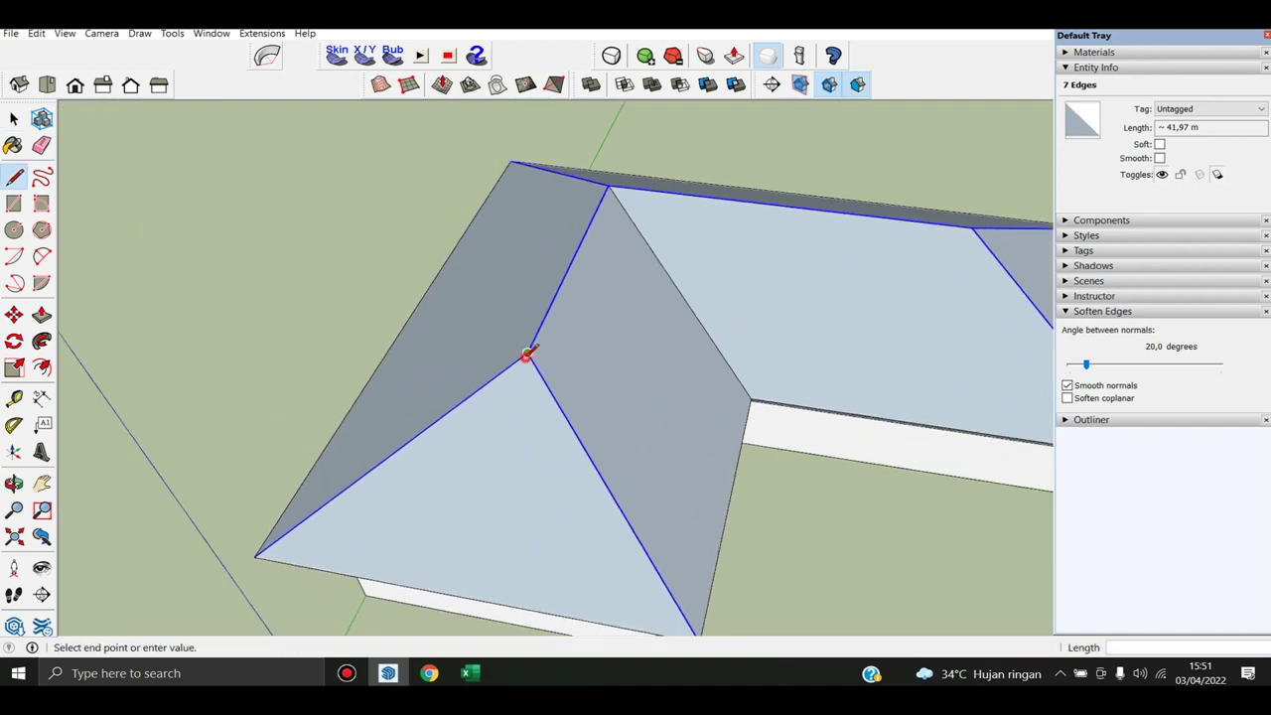
Draw a 4,37 m line from the front hip face's apex down to the eave and select it
{"action": "left_click", "coordinate": [527, 352]}
{"action": "scroll", "coordinate": [527, 353], "scroll_direction": "down", "scroll_amount": 1}
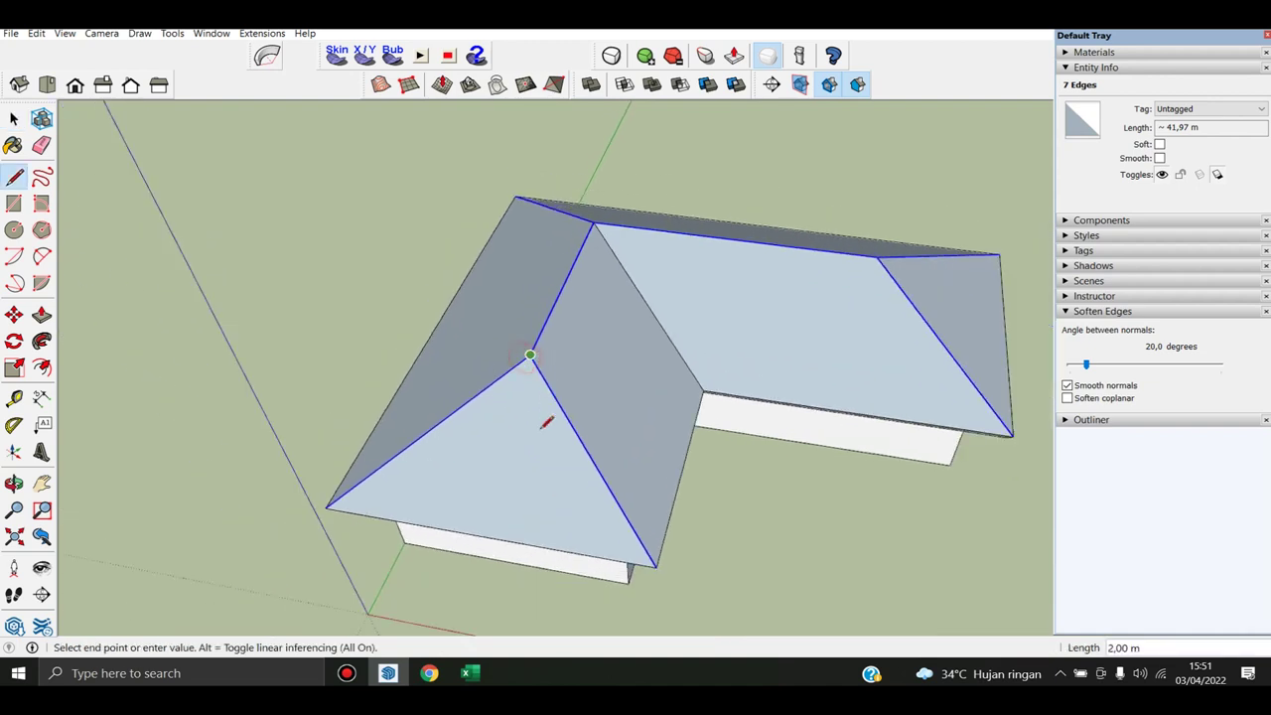
{"action": "left_click", "coordinate": [486, 537]}
{"action": "scroll", "coordinate": [494, 516], "scroll_direction": "up", "scroll_amount": 1}
{"action": "key", "text": "space"}
{"action": "left_click", "coordinate": [500, 477]}
{"action": "mouse_move", "coordinate": [500, 477]}
{"action": "middle_mouse_down"}
{"action": "mouse_move", "coordinate": [563, 410]}
{"action": "mouse_move", "coordinate": [553, 487]}
{"action": "middle_mouse_up"}
{"action": "scroll", "coordinate": [505, 528], "scroll_direction": "up", "scroll_amount": 2}
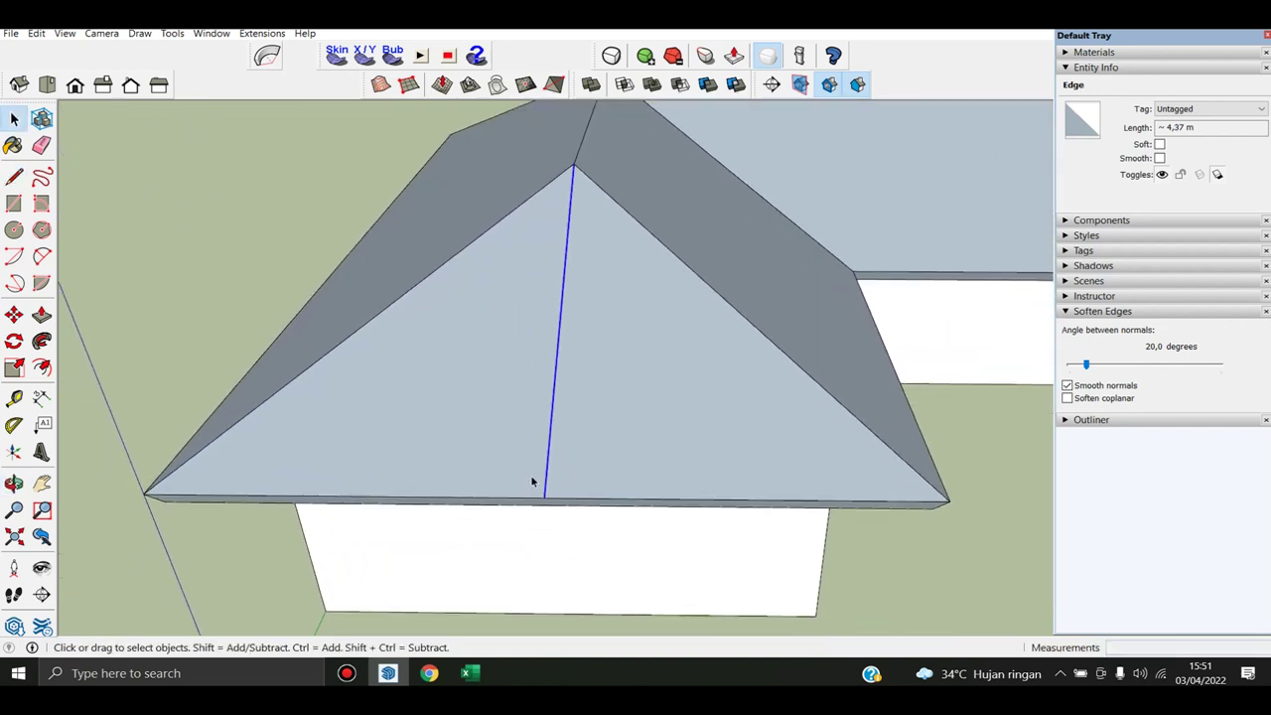
{"action": "scroll", "coordinate": [530, 475], "scroll_direction": "up", "scroll_amount": 1}
{"action": "middle_click_drag", "start_coordinate": [539, 423], "coordinate": [517, 403], "text": "shift"}
Try moving the new edge from its bottom endpoint with Move (M), cancelling each attempt
{"action": "key", "text": "m"}
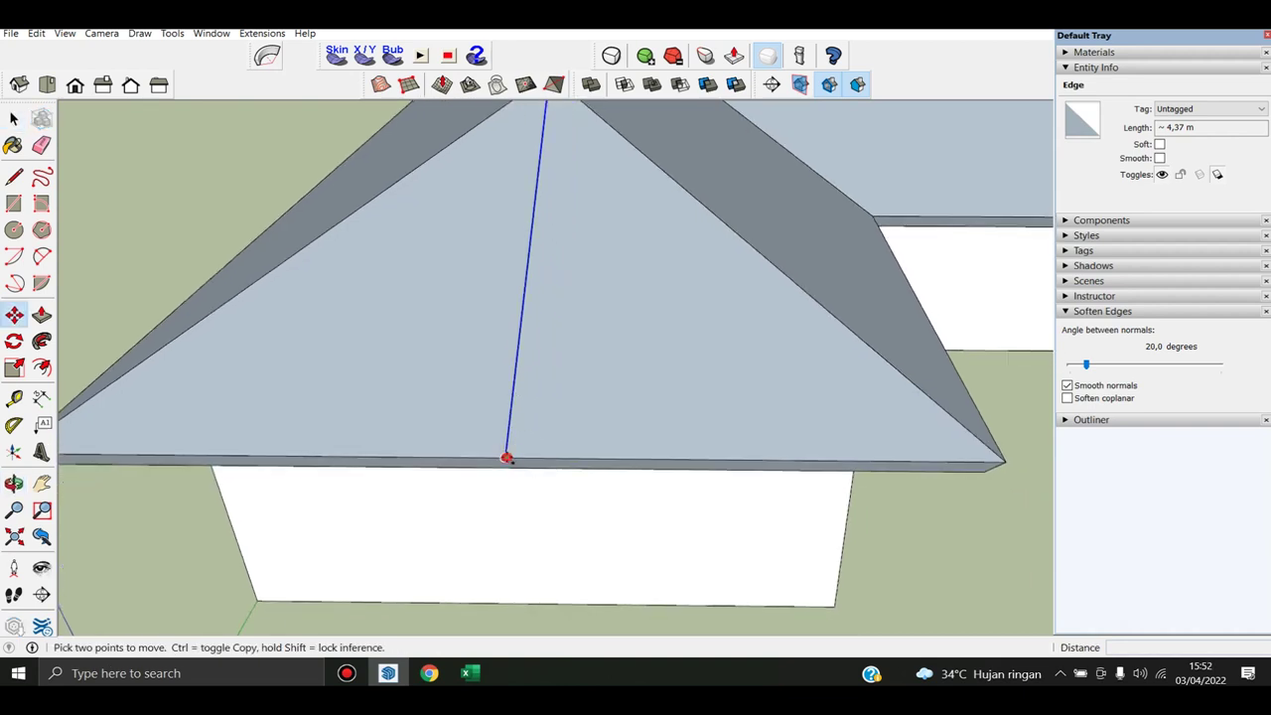
{"action": "left_click", "coordinate": [506, 458], "text": "ctrl"}
{"action": "key", "text": "Escape"}
{"action": "scroll", "coordinate": [504, 458], "scroll_direction": "up", "scroll_amount": 2}
{"action": "scroll", "coordinate": [500, 458], "scroll_direction": "up", "scroll_amount": 1}
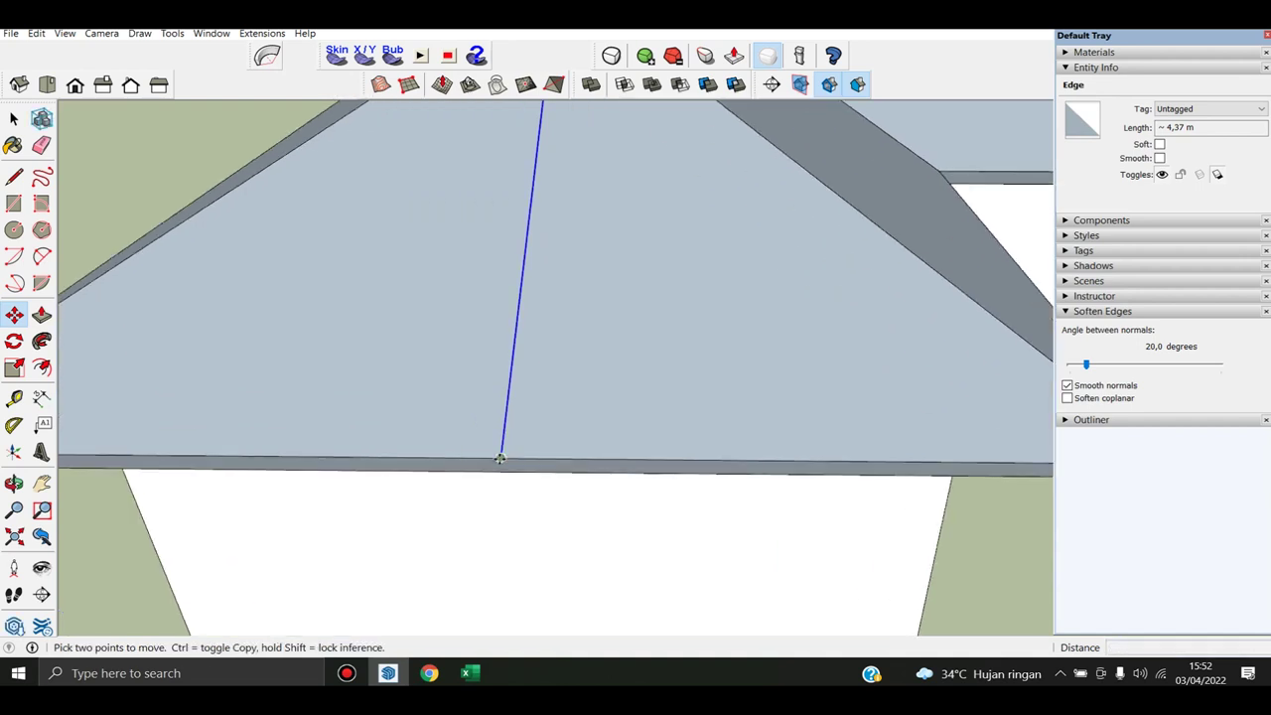
{"action": "left_click", "coordinate": [500, 459]}
{"action": "key", "text": "space"}
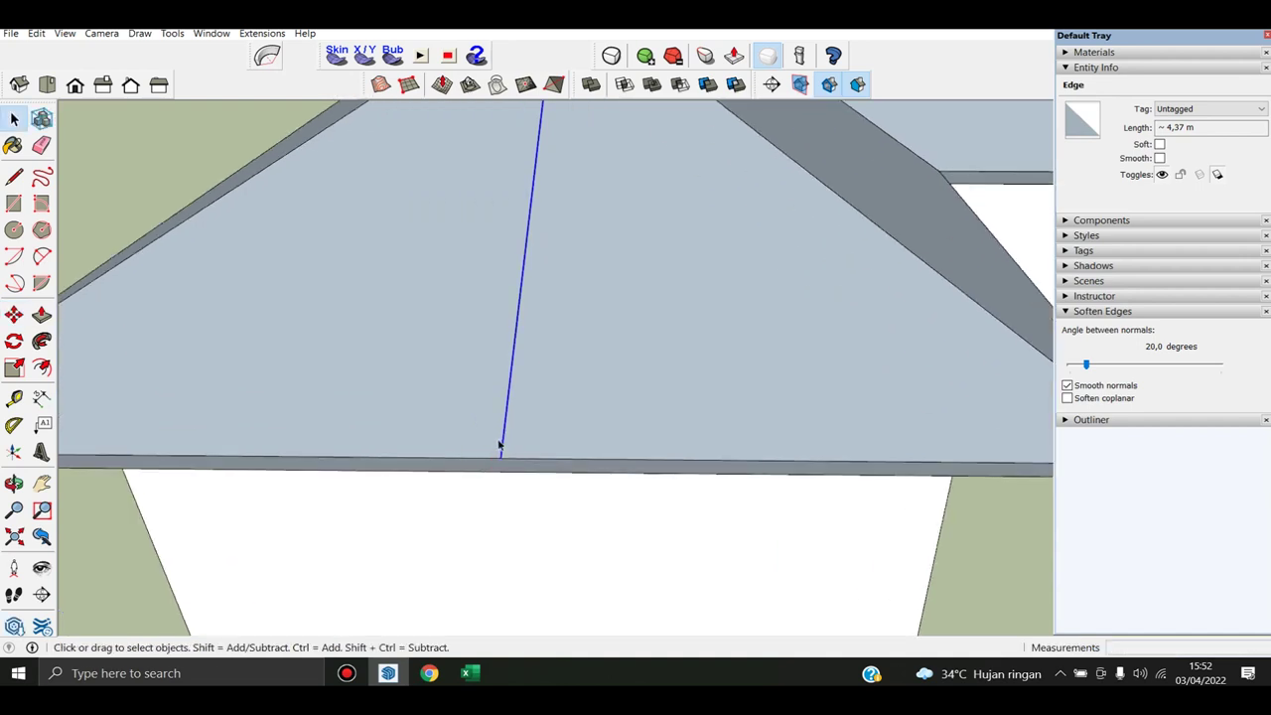
{"action": "key", "text": "m"}
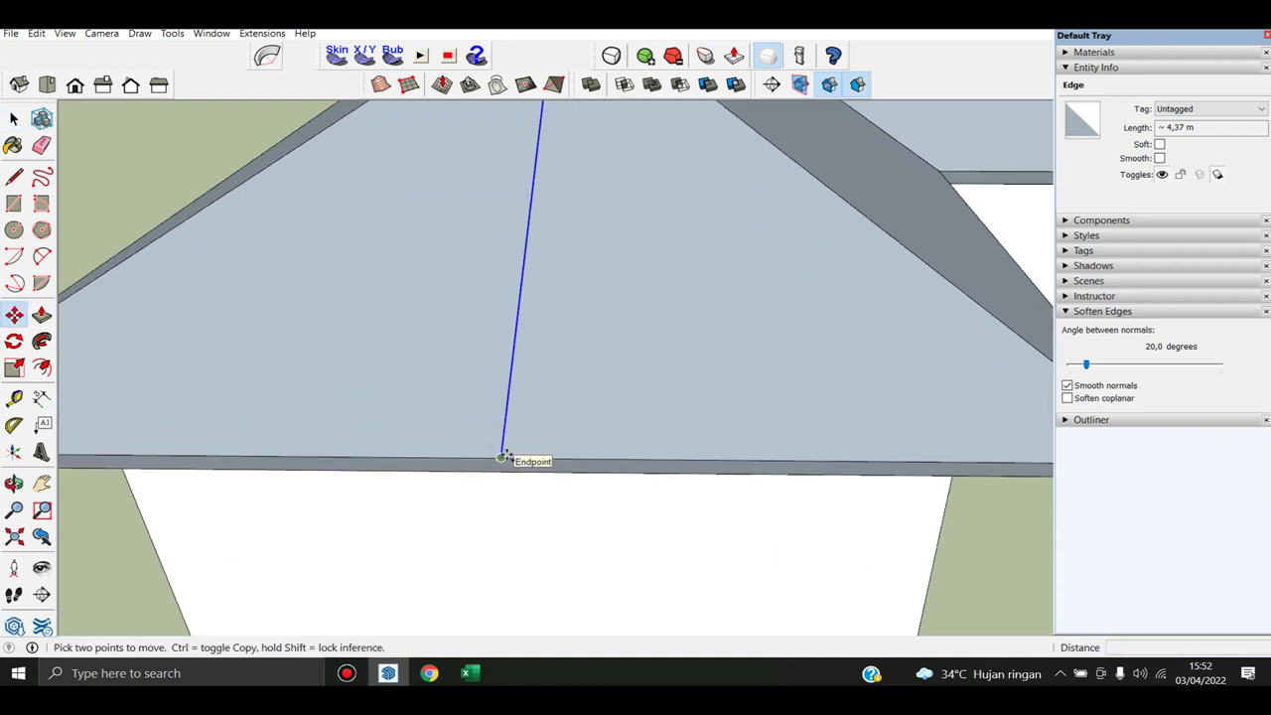
{"action": "left_click", "coordinate": [501, 459]}
{"action": "key", "text": "space"}
{"action": "middle_click_drag", "start_coordinate": [508, 417], "coordinate": [547, 502]}
{"action": "scroll", "coordinate": [581, 471], "scroll_direction": "down", "scroll_amount": 3}
Try measuring from the new roof line with the Tape Measure (T), then cancel
{"action": "key", "text": "t"}
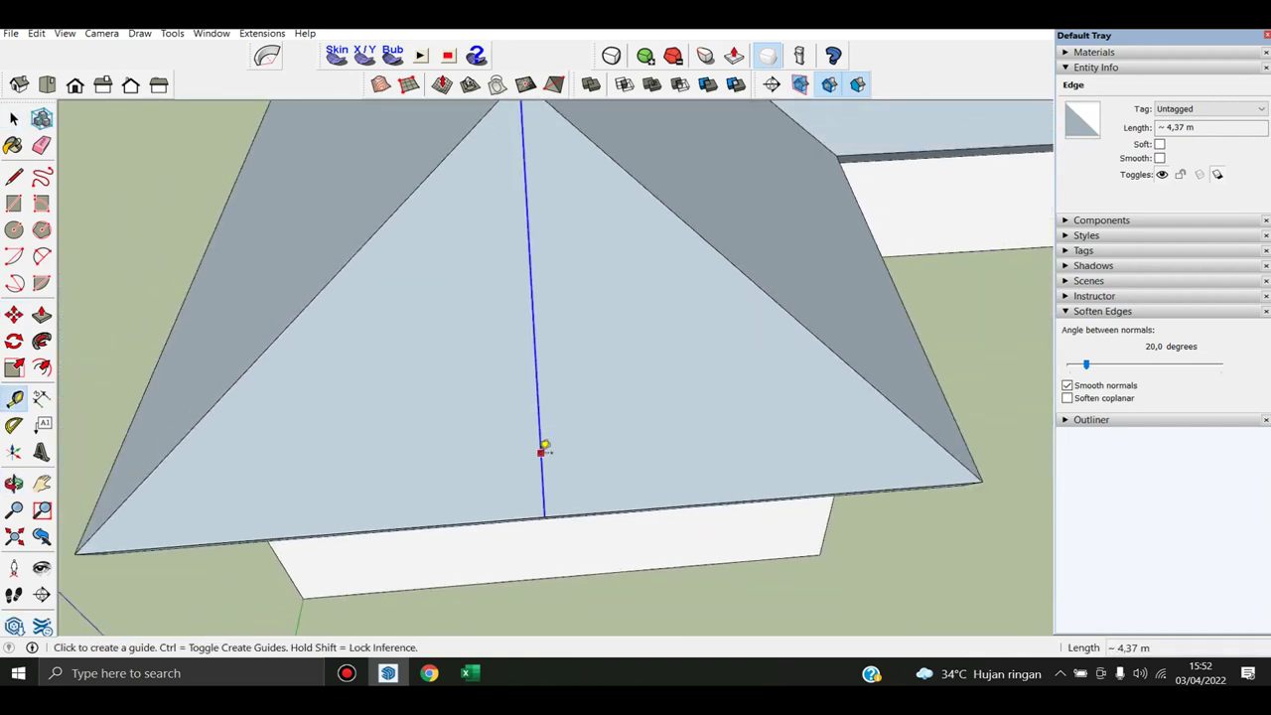
{"action": "scroll", "coordinate": [540, 446], "scroll_direction": "up", "scroll_amount": 1}
{"action": "left_click", "coordinate": [539, 446]}
{"action": "scroll", "coordinate": [539, 447], "scroll_direction": "up", "scroll_amount": 2}
{"action": "key", "text": "space"}
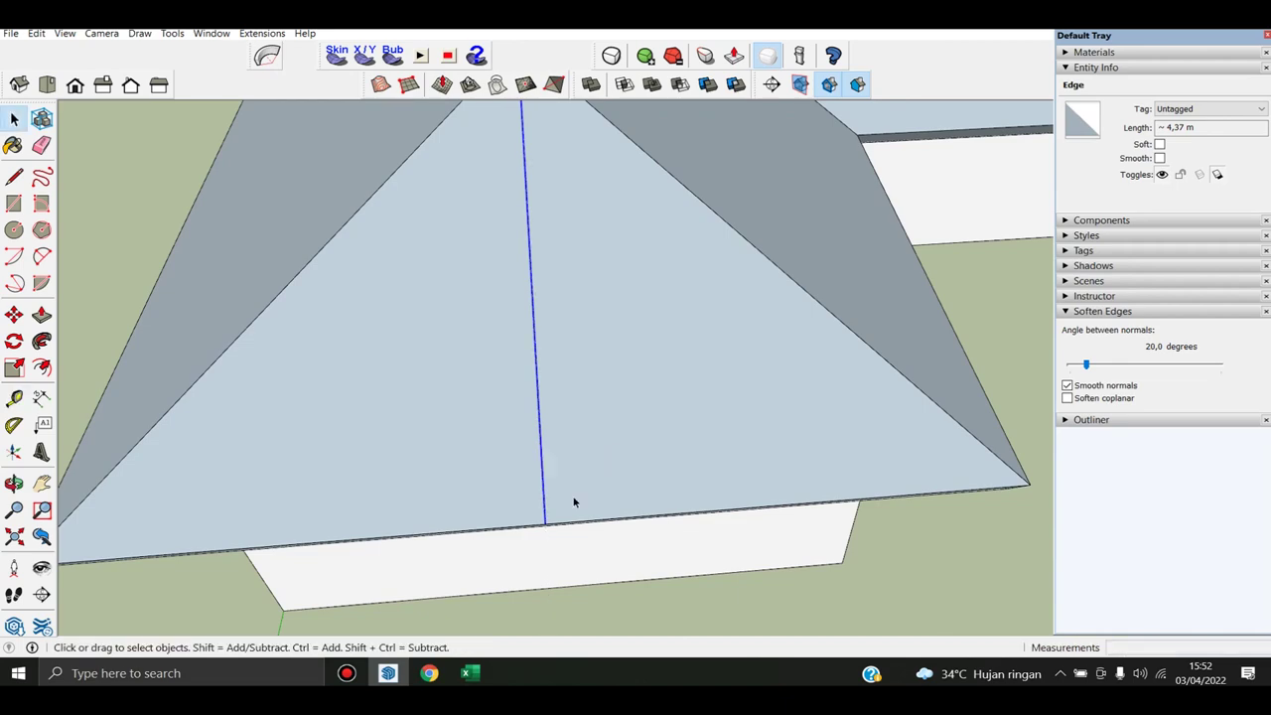
{"action": "key", "text": "t"}
{"action": "left_click", "coordinate": [542, 451]}
{"action": "mouse_move", "coordinate": [590, 446]}
{"action": "middle_mouse_down"}
{"action": "mouse_move", "coordinate": [550, 264]}
{"action": "mouse_move", "coordinate": [559, 281]}
{"action": "mouse_move", "coordinate": [483, 295]}
{"action": "mouse_move", "coordinate": [449, 350]}
{"action": "middle_mouse_up"}
{"action": "key", "text": "space"}
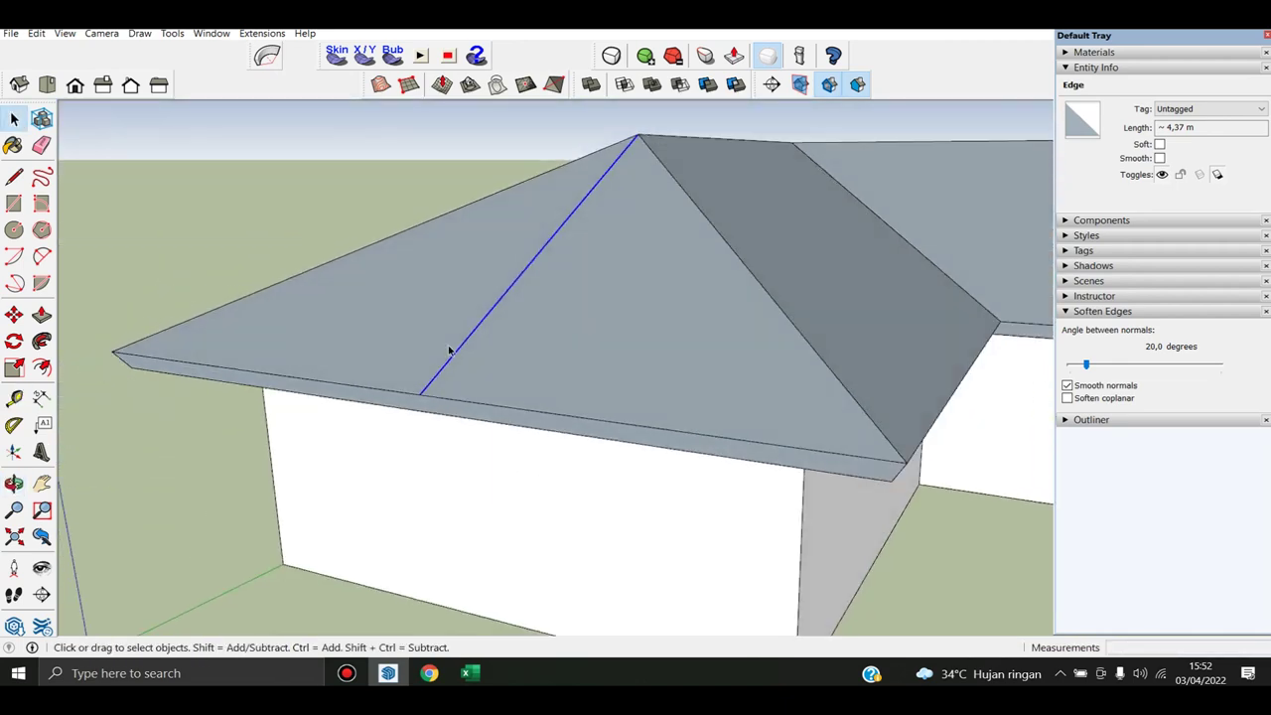
Ctrl-copy the roof line 1 m from its lower end, then cancel the copy
{"action": "key", "text": "m"}
{"action": "scroll", "coordinate": [441, 372], "scroll_direction": "up", "scroll_amount": 1}
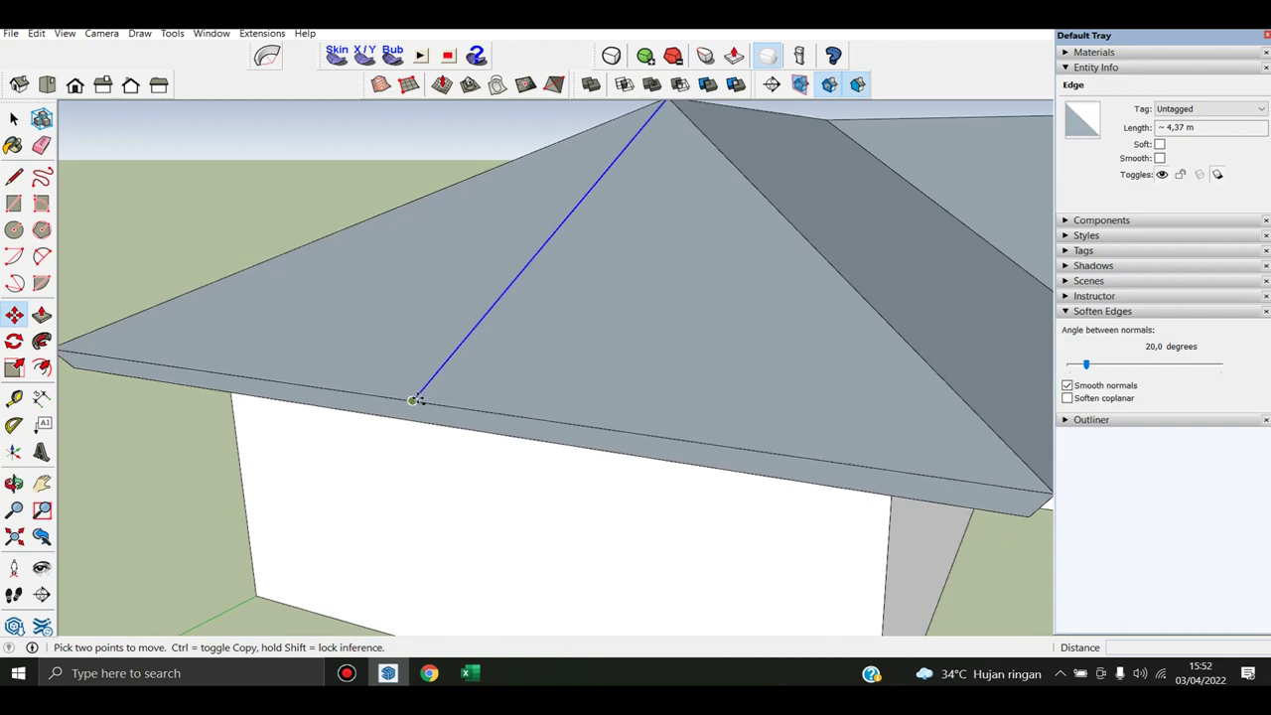
{"action": "key", "text": "ctrl"}
{"action": "left_click", "coordinate": [412, 400]}
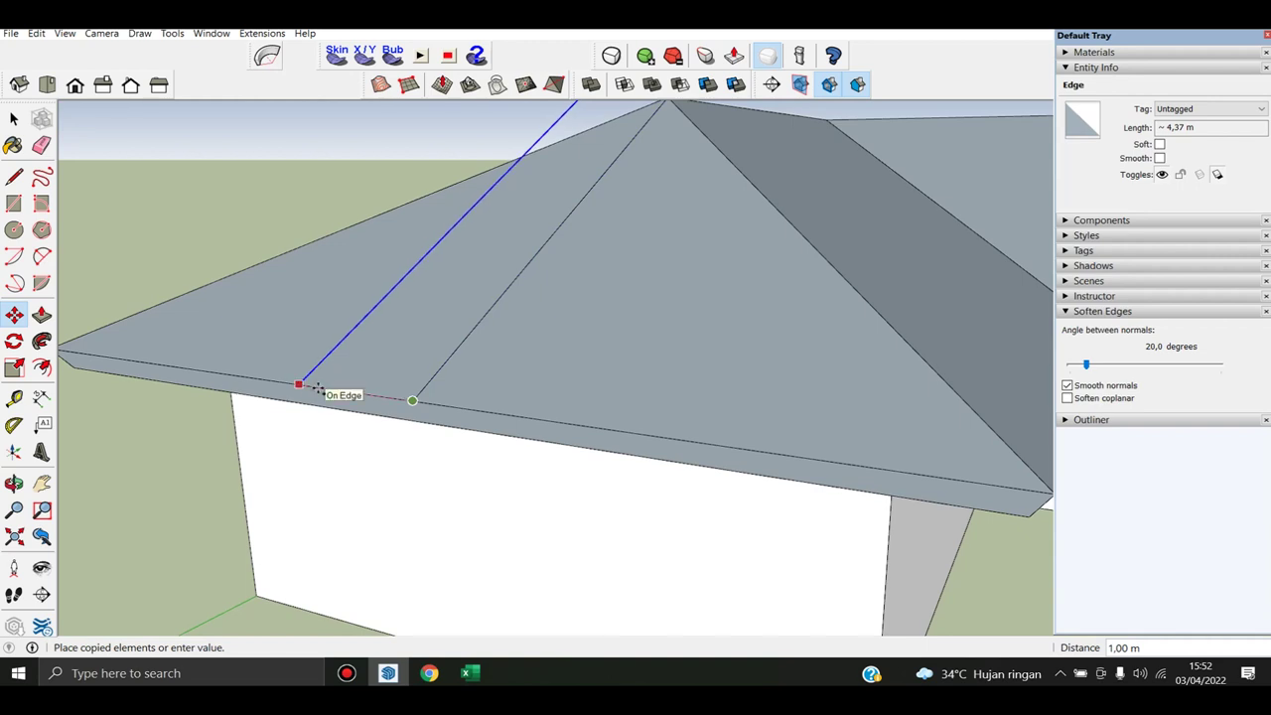
{"action": "key", "text": "Escape"}
{"action": "left_click", "coordinate": [209, 34]}
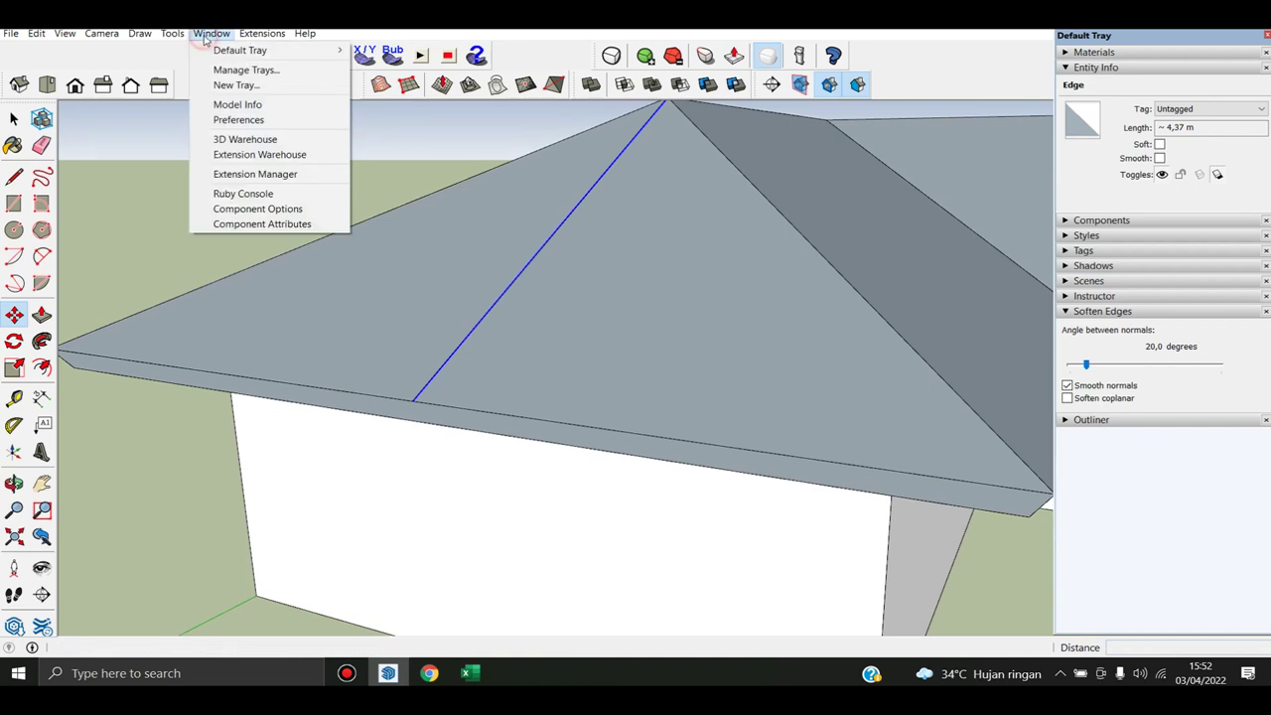
Set Model Info length units to Millimeters, then start a Ctrl-copy from the hip line's lower end
{"action": "left_click", "coordinate": [241, 106]}
{"action": "left_click", "coordinate": [177, 145]}
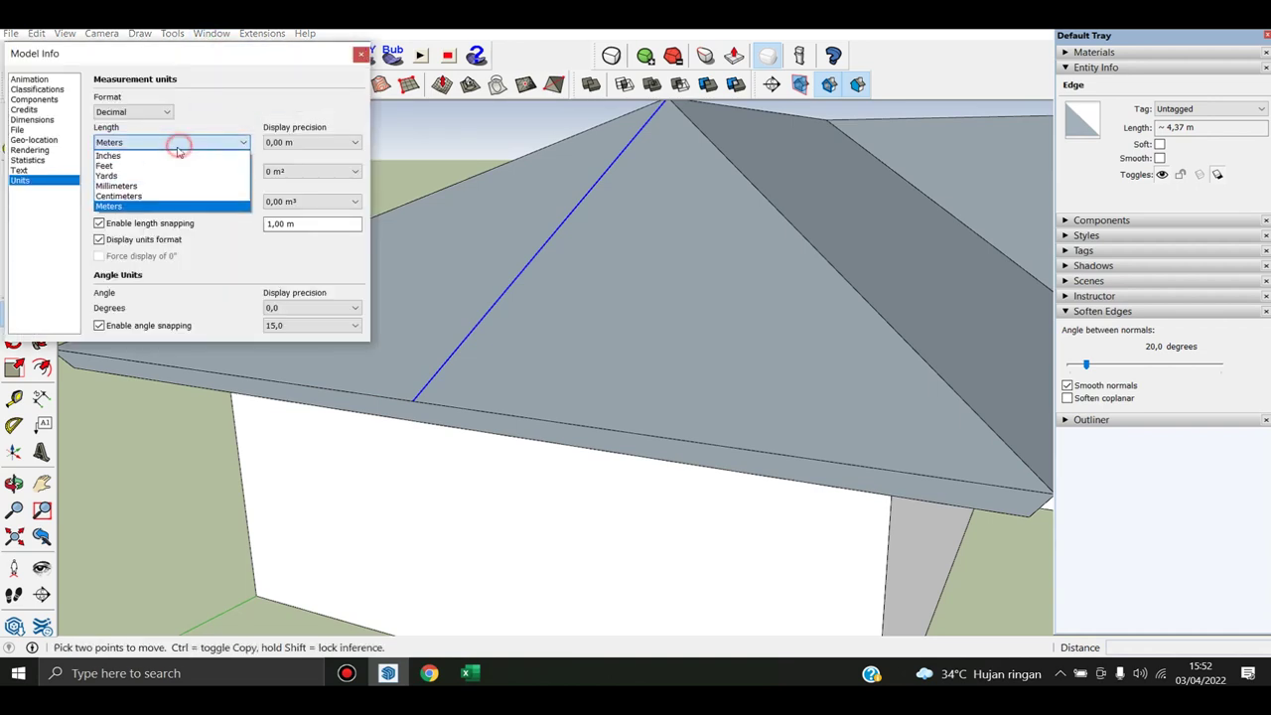
{"action": "left_click", "coordinate": [159, 192]}
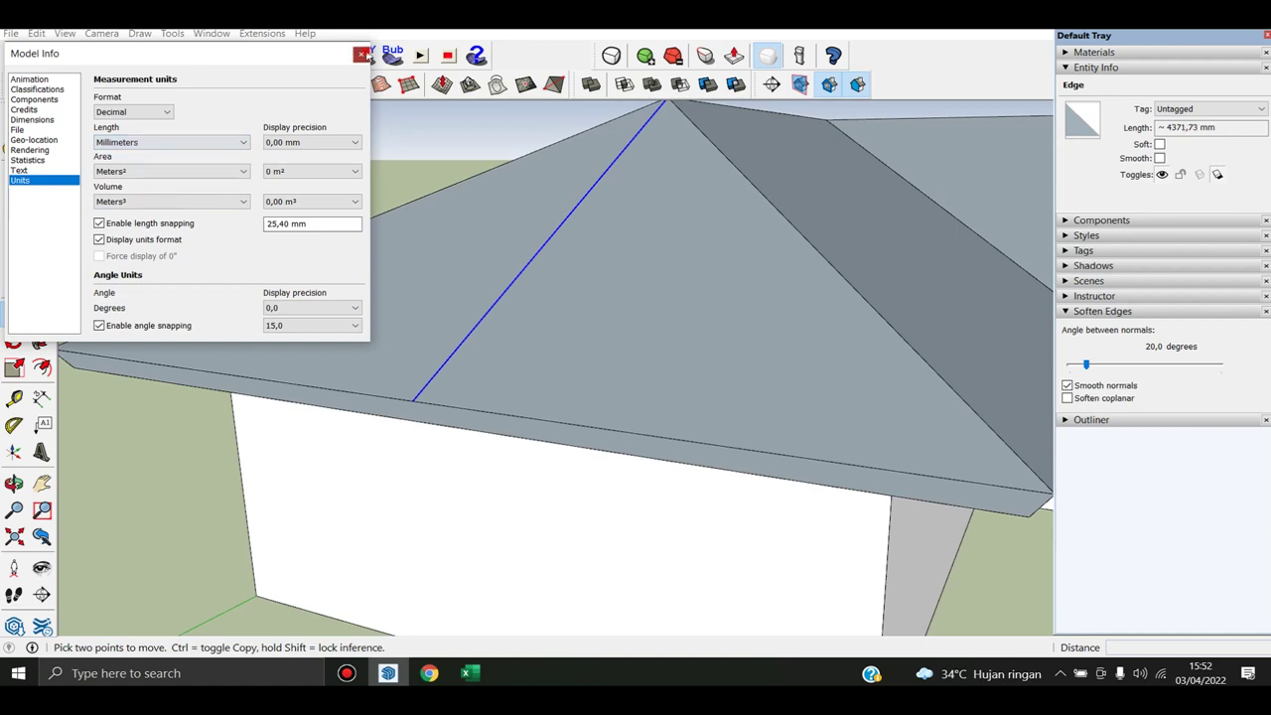
{"action": "left_click", "coordinate": [360, 54]}
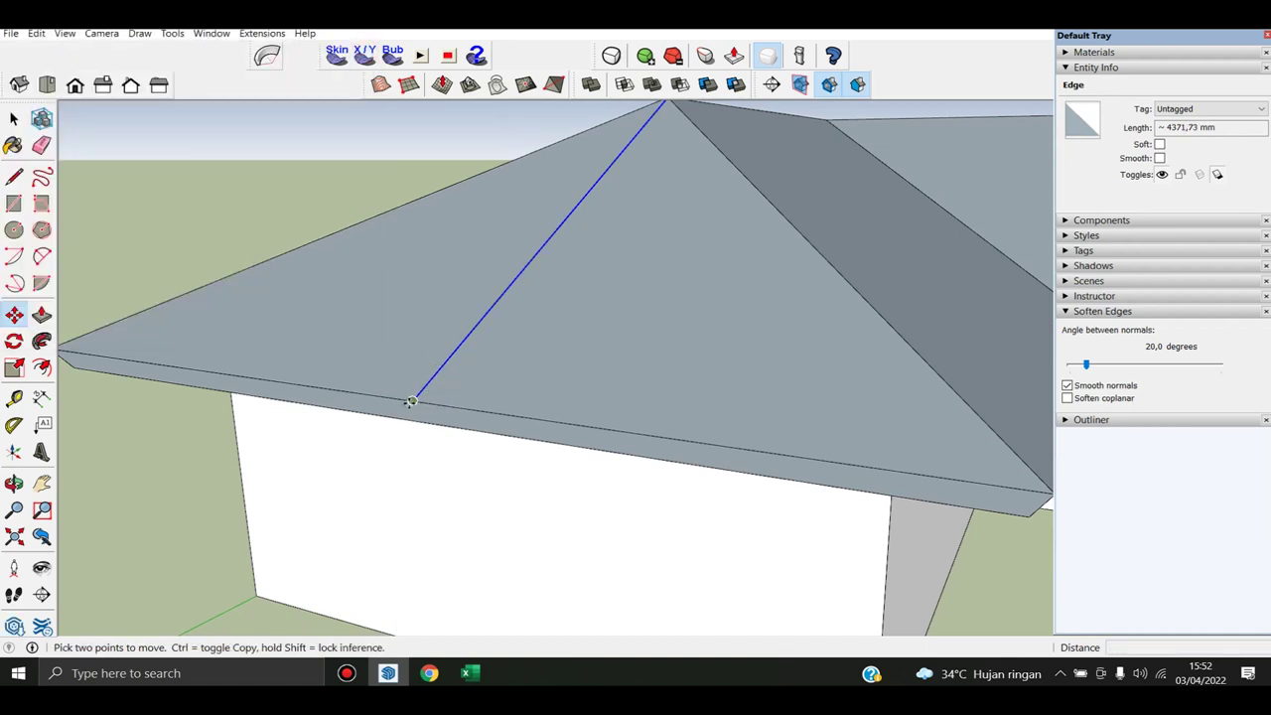
{"action": "key", "text": "ctrl"}
{"action": "left_click", "coordinate": [410, 402]}
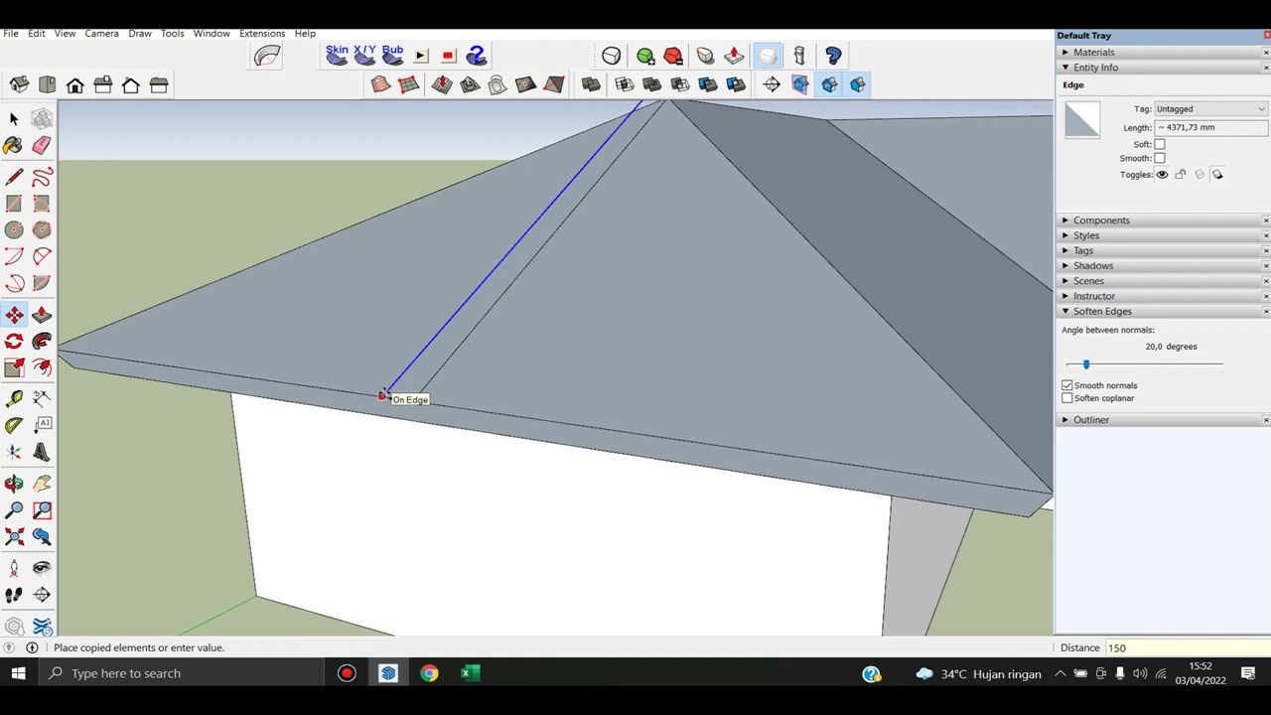
{"action": "type", "text": "300"}
Place the line copy 300 mm along the eave, then view the hip face from above
{"action": "key", "text": "Return"}
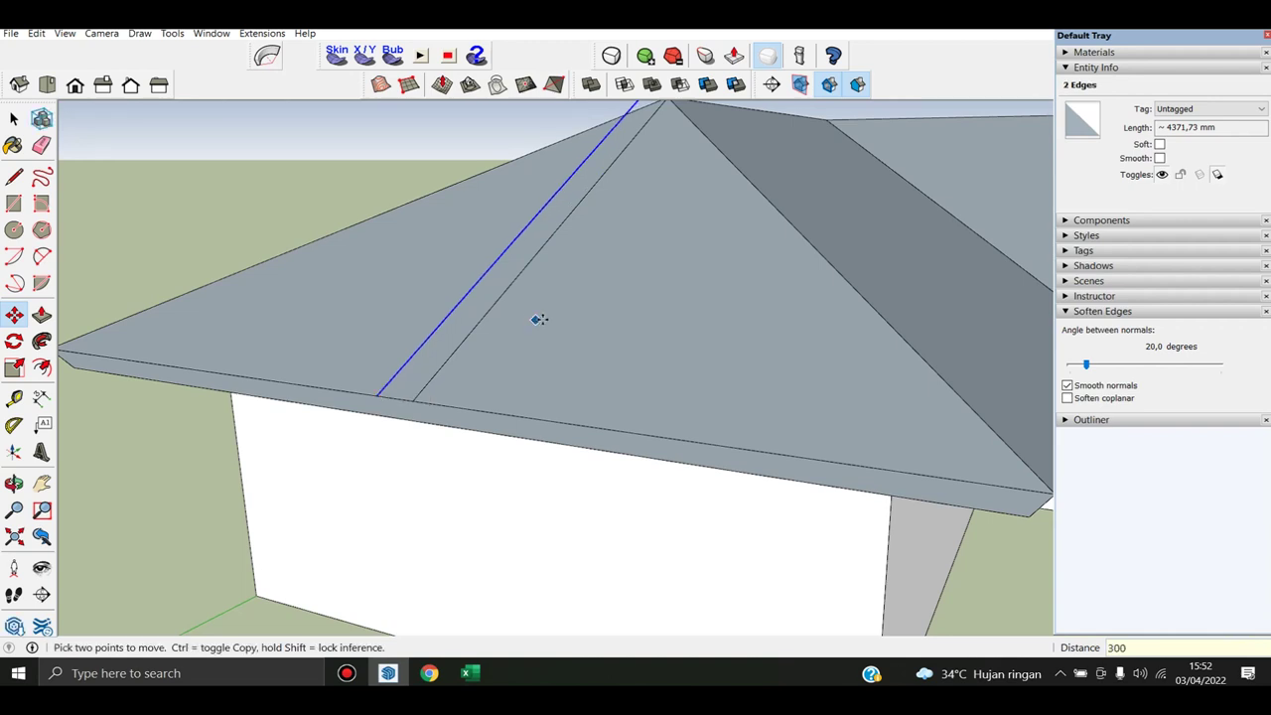
{"action": "scroll", "coordinate": [539, 318], "scroll_direction": "up", "scroll_amount": 3}
{"action": "key", "text": "space"}
{"action": "scroll", "coordinate": [599, 468], "scroll_direction": "down", "scroll_amount": 5}
{"action": "middle_click_drag", "start_coordinate": [569, 334], "coordinate": [582, 413]}
{"action": "scroll", "coordinate": [582, 412], "scroll_direction": "up", "scroll_amount": 2}
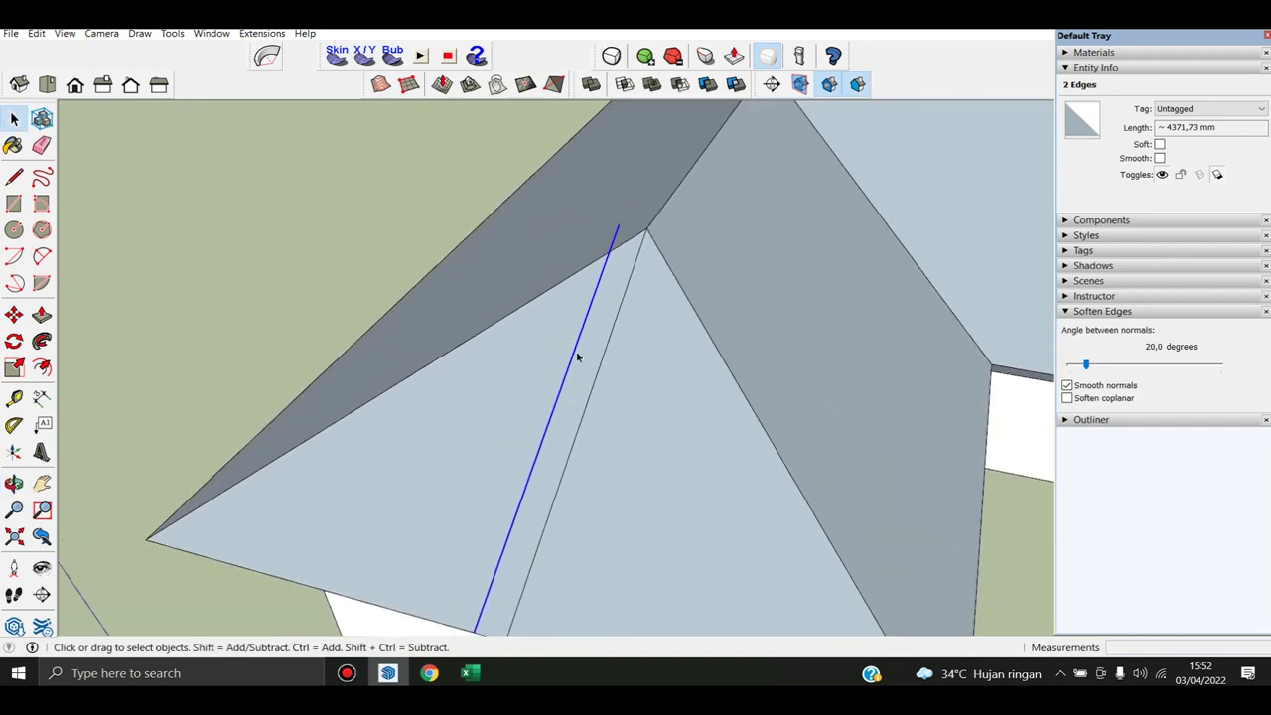
{"action": "middle_click_drag", "start_coordinate": [576, 355], "coordinate": [535, 312]}
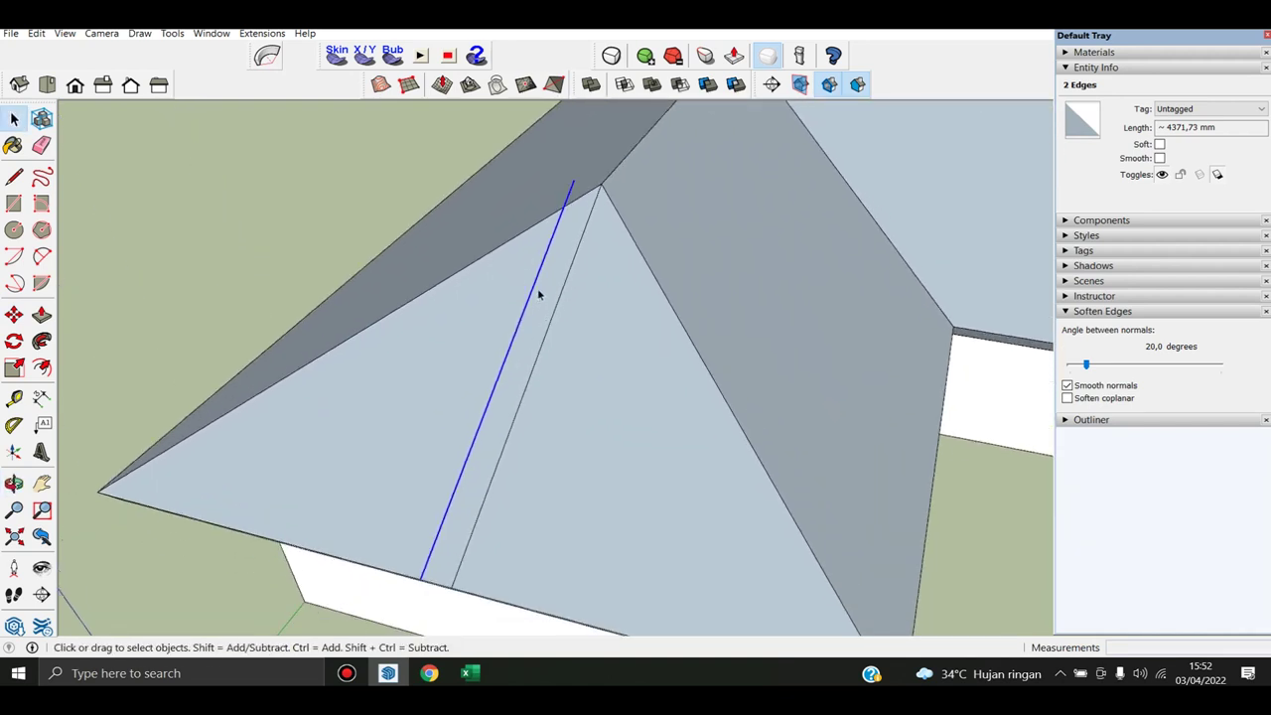
{"action": "scroll", "coordinate": [538, 300], "scroll_direction": "down", "scroll_amount": 3}
{"action": "scroll", "coordinate": [545, 301], "scroll_direction": "up", "scroll_amount": 2}
{"action": "scroll", "coordinate": [459, 395], "scroll_direction": "down", "scroll_amount": 1}
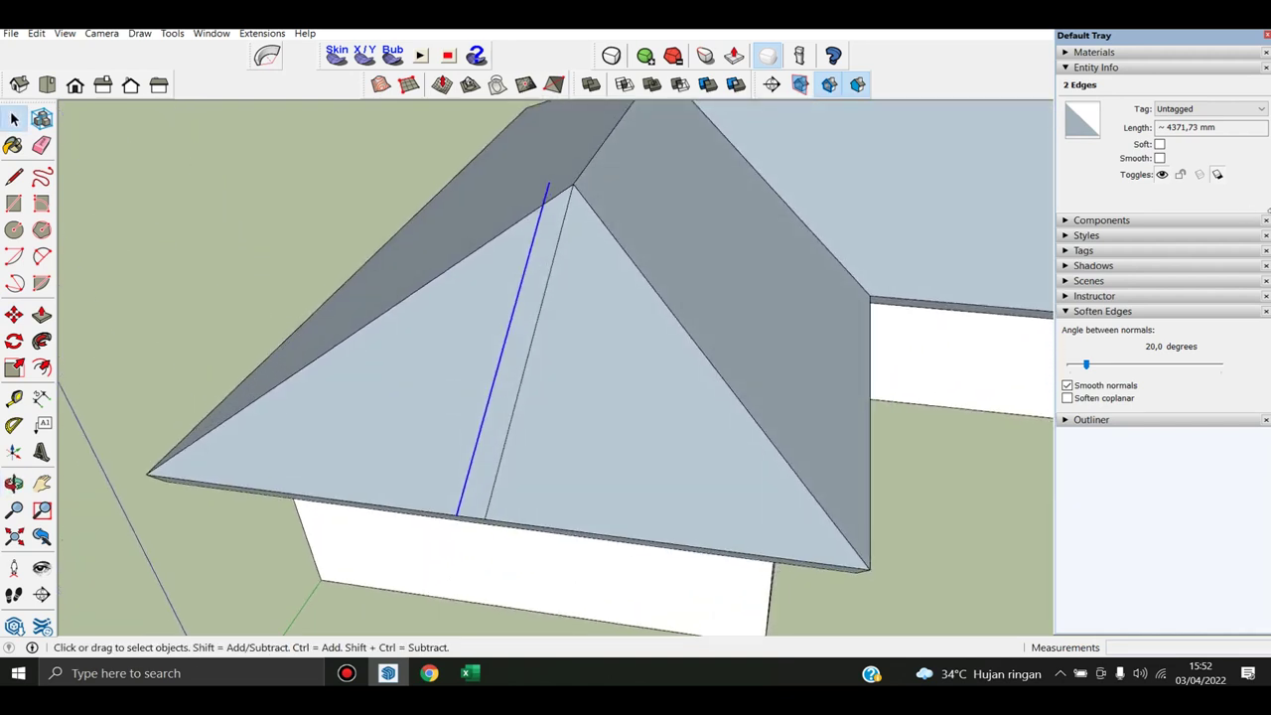
{"action": "middle_click_drag", "start_coordinate": [1001, 290], "coordinate": [696, 349]}
{"action": "scroll", "coordinate": [622, 397], "scroll_direction": "up", "scroll_amount": 1}
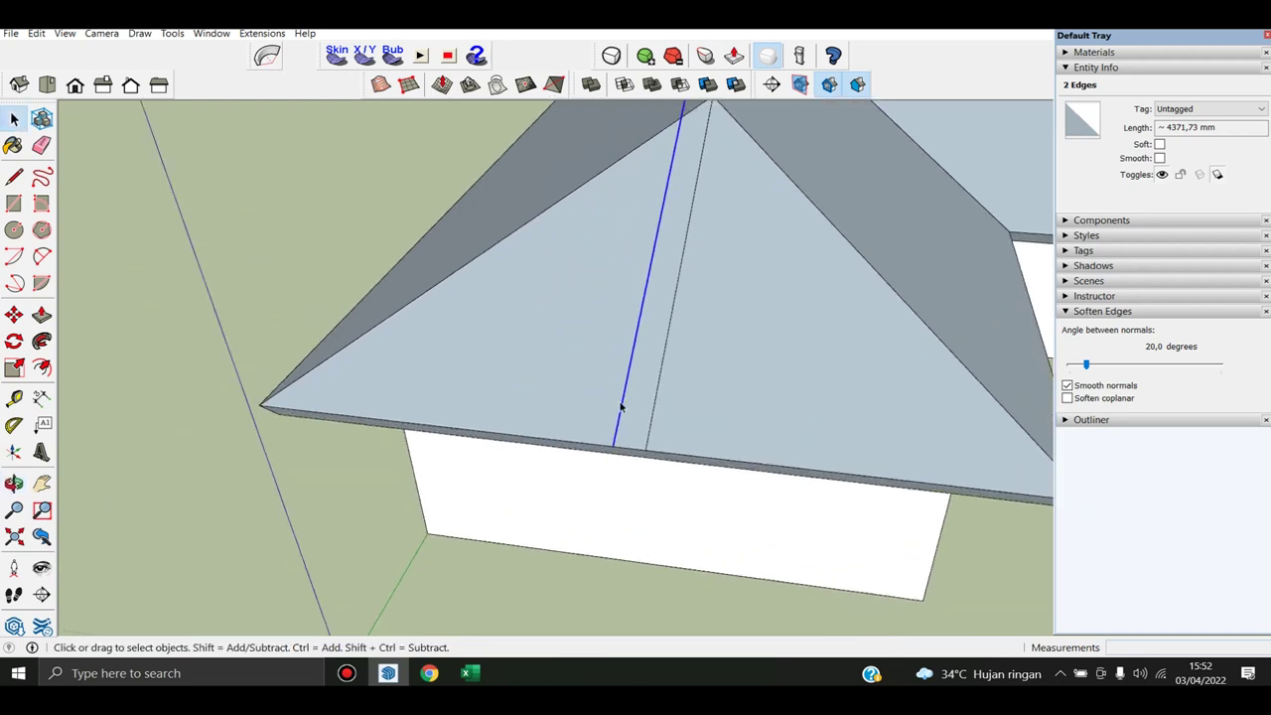
Copy the hip face's centre line 500 mm along the eave with Move and Ctrl
{"action": "key", "text": "m"}
{"action": "scroll", "coordinate": [641, 447], "scroll_direction": "up", "scroll_amount": 1}
{"action": "left_click", "coordinate": [644, 447]}
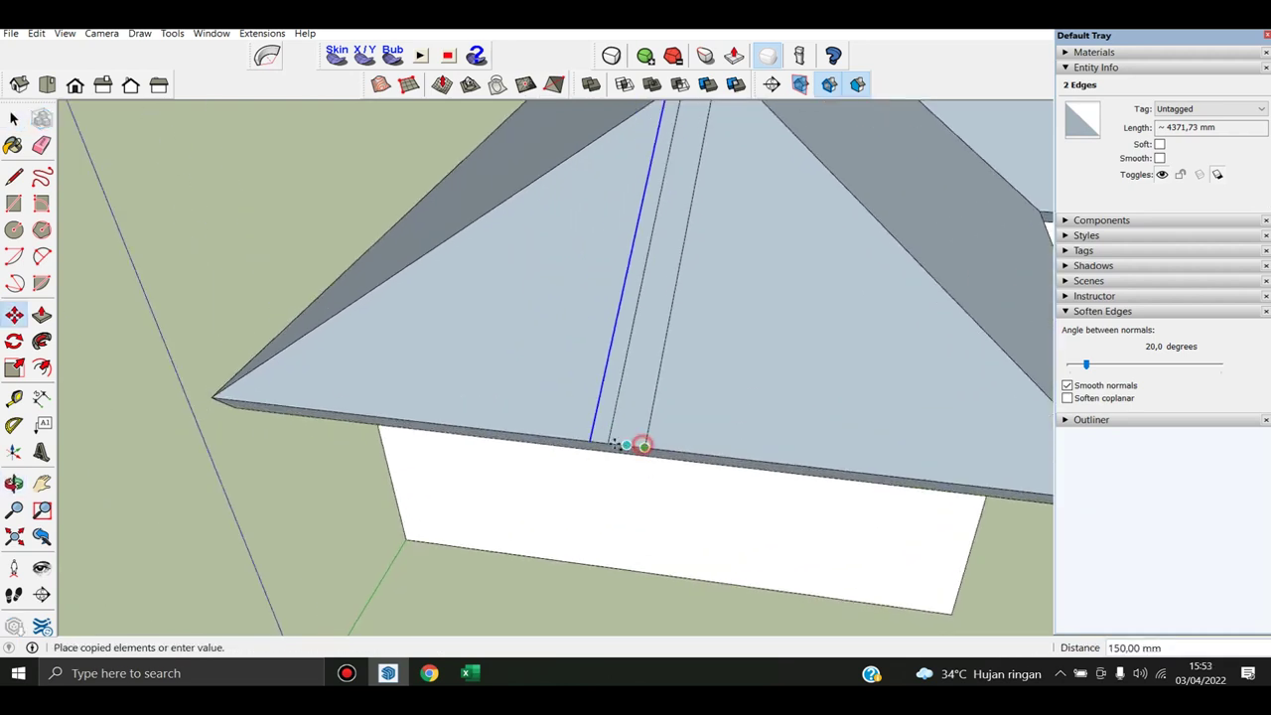
{"action": "key", "text": "Escape"}
{"action": "scroll", "coordinate": [643, 447], "scroll_direction": "up", "scroll_amount": 1}
{"action": "scroll", "coordinate": [644, 447], "scroll_direction": "down", "scroll_amount": 1}
{"action": "key", "text": "space"}
{"action": "left_click", "coordinate": [649, 422]}
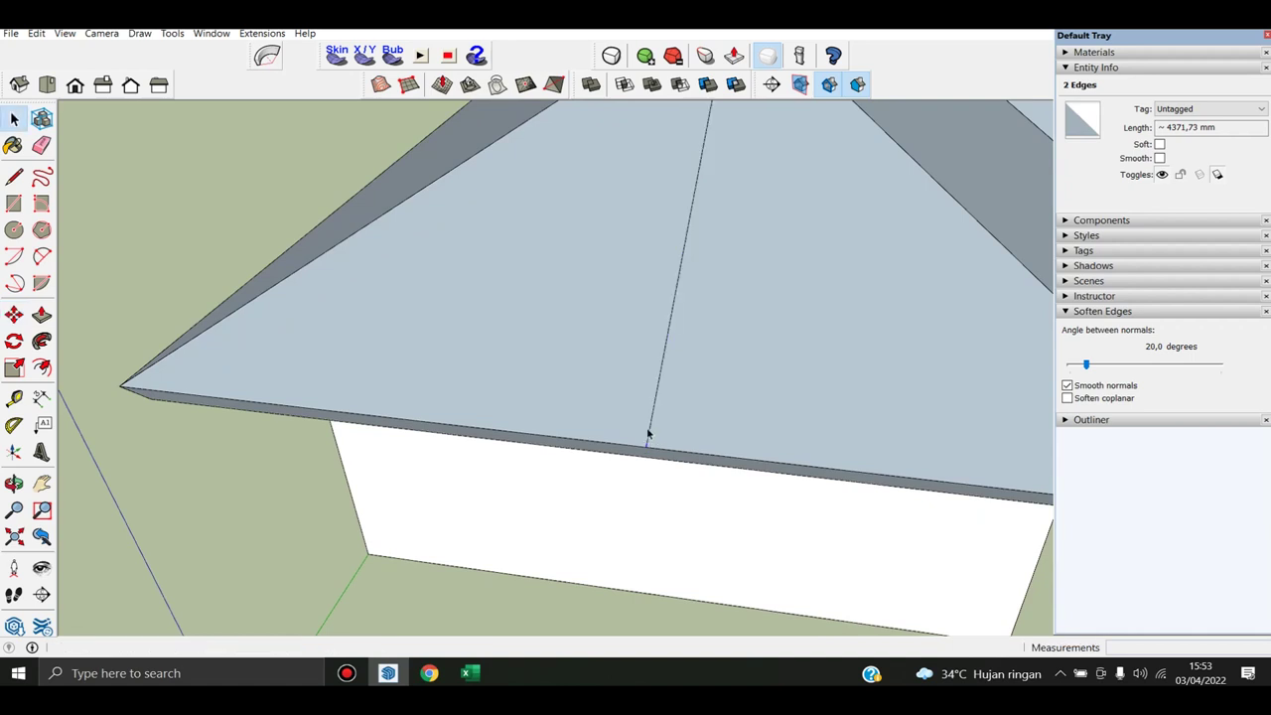
{"action": "key", "text": "m"}
{"action": "scroll", "coordinate": [647, 447], "scroll_direction": "up", "scroll_amount": 1}
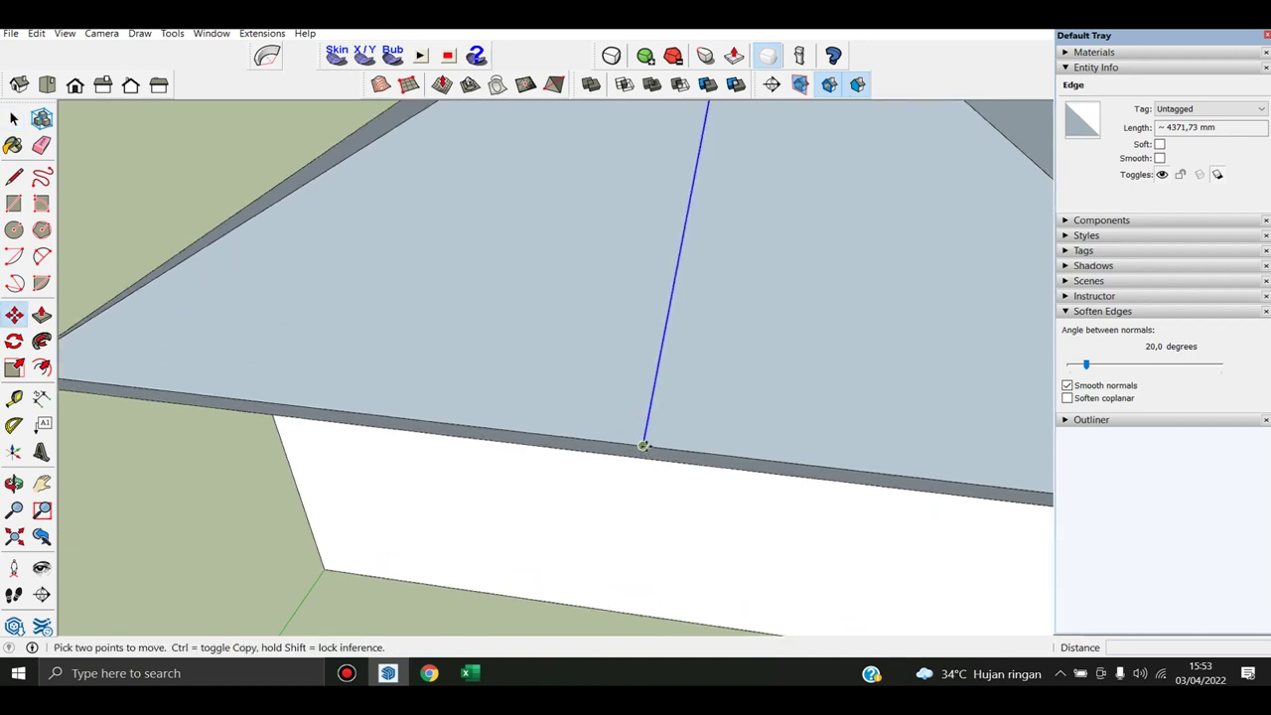
{"action": "left_click", "coordinate": [644, 446]}
{"action": "key", "text": "ctrl"}
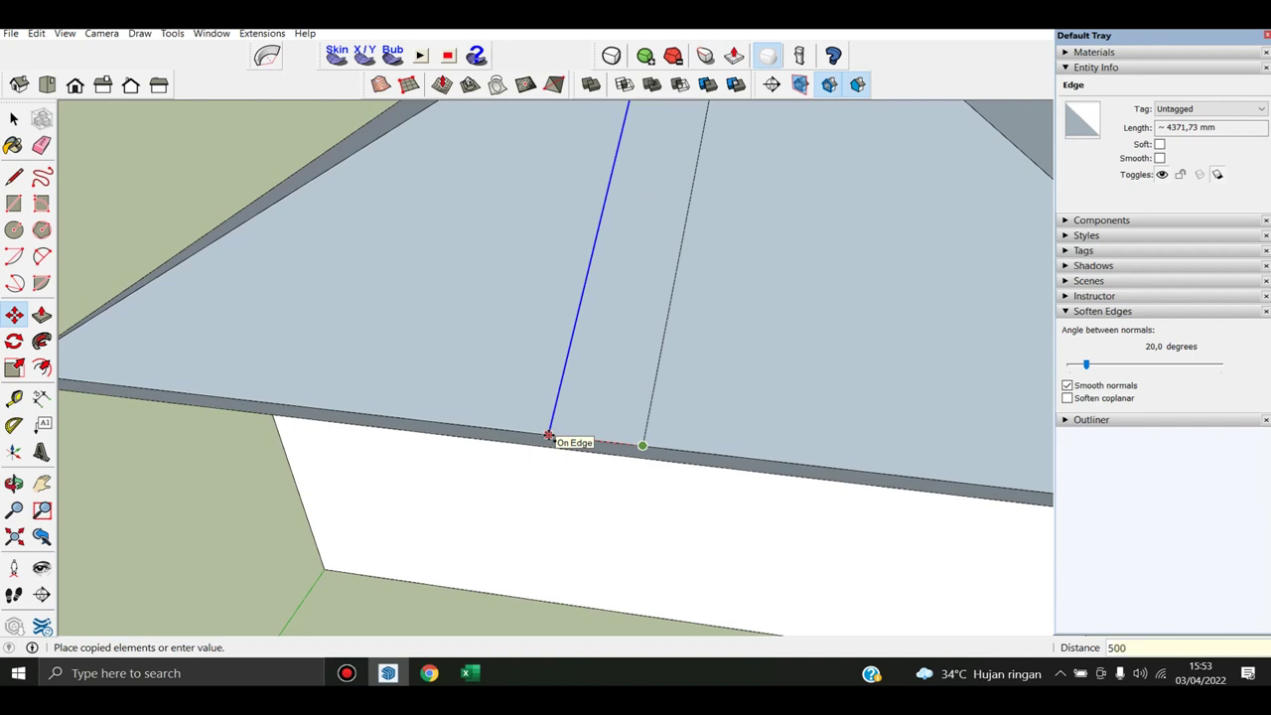
{"action": "key", "text": "Return"}
Erase the stray extra line near the top of the hip face
{"action": "key", "text": "space"}
{"action": "scroll", "coordinate": [642, 314], "scroll_direction": "down", "scroll_amount": 3}
{"action": "middle_click_drag", "start_coordinate": [642, 315], "coordinate": [704, 261]}
{"action": "scroll", "coordinate": [663, 286], "scroll_direction": "up", "scroll_amount": 3}
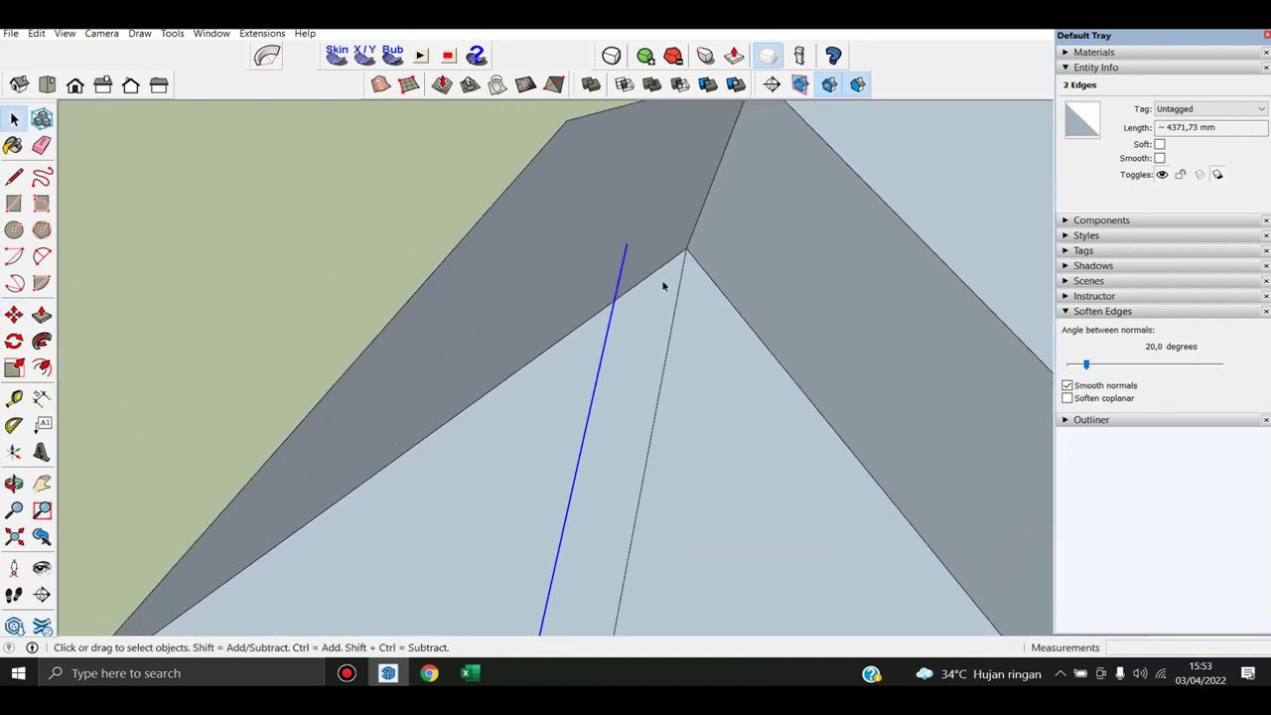
{"action": "key", "text": "e"}
{"action": "left_click", "coordinate": [628, 255]}
{"action": "key", "text": "space"}
{"action": "scroll", "coordinate": [662, 275], "scroll_direction": "down", "scroll_amount": 5}
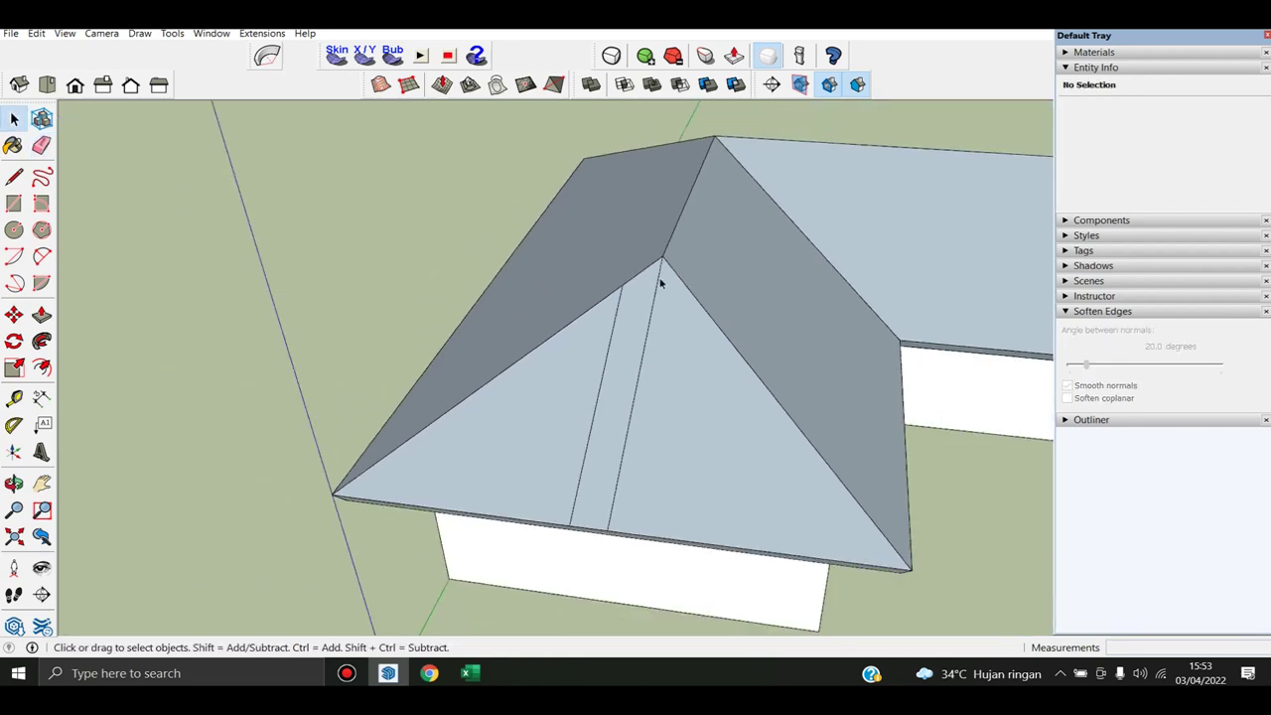
{"action": "scroll", "coordinate": [616, 423], "scroll_direction": "up", "scroll_amount": 1}
{"action": "scroll", "coordinate": [617, 422], "scroll_direction": "down", "scroll_amount": 2}
{"action": "scroll", "coordinate": [604, 434], "scroll_direction": "down", "scroll_amount": 2}
{"action": "mouse_move", "coordinate": [684, 235]}
{"action": "middle_mouse_down"}
{"action": "mouse_move", "coordinate": [675, 264]}
{"action": "mouse_move", "coordinate": [845, 289]}
{"action": "mouse_move", "coordinate": [590, 332]}
{"action": "mouse_move", "coordinate": [682, 437]}
{"action": "middle_mouse_up"}
{"action": "scroll", "coordinate": [665, 307], "scroll_direction": "up", "scroll_amount": 2}
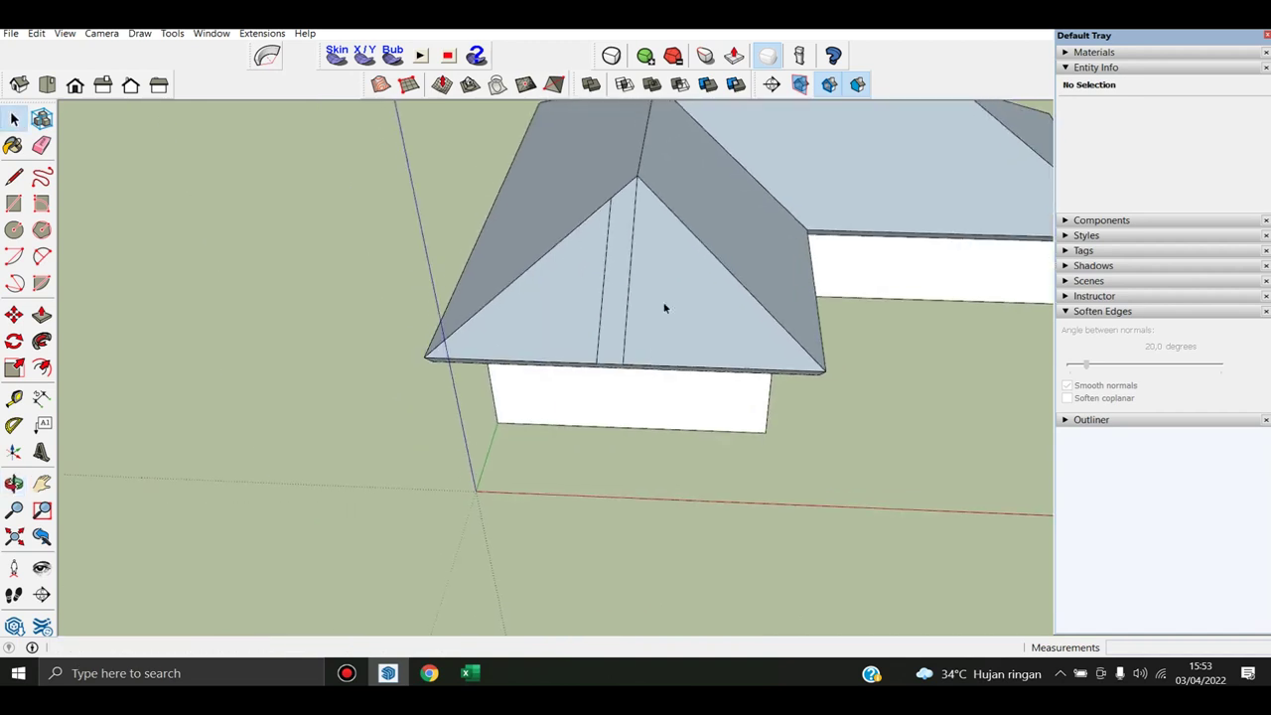
{"action": "scroll", "coordinate": [594, 358], "scroll_direction": "up", "scroll_amount": 2}
{"action": "scroll", "coordinate": [600, 361], "scroll_direction": "up", "scroll_amount": 1}
{"action": "left_click", "coordinate": [610, 362]}
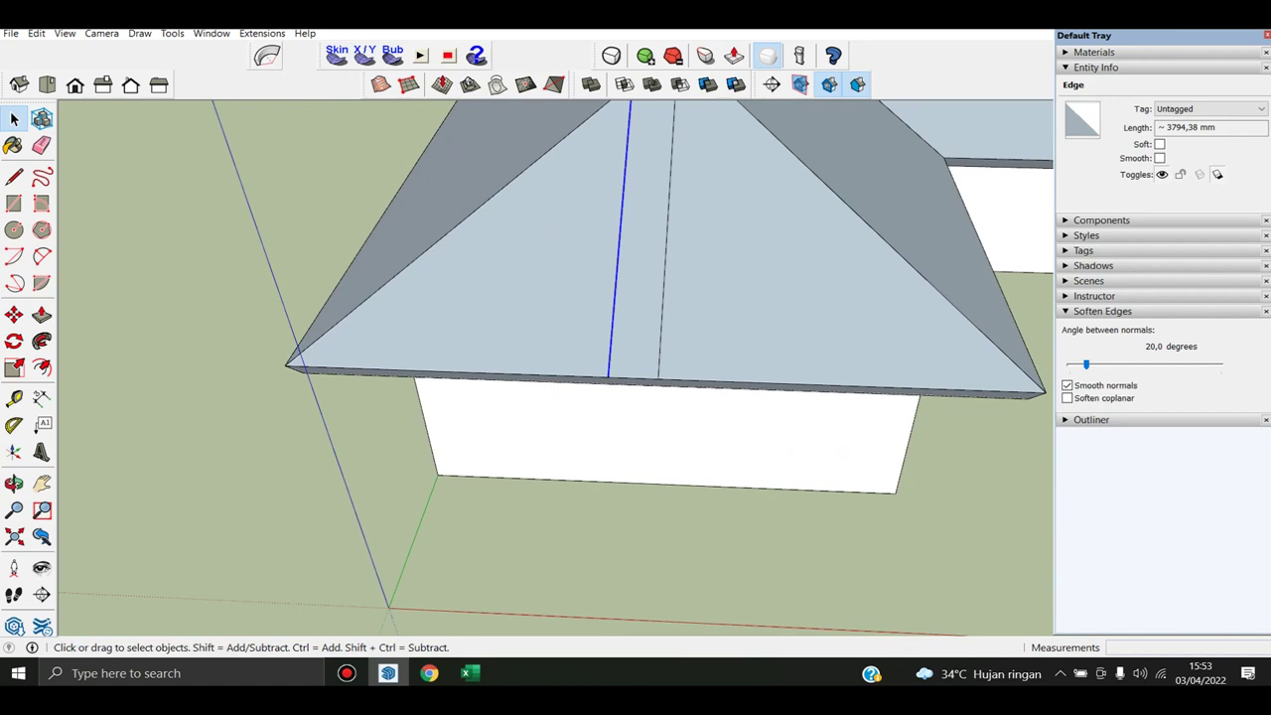
{"action": "mouse_move", "coordinate": [819, 164]}
{"action": "middle_mouse_down"}
{"action": "mouse_move", "coordinate": [491, 295]}
{"action": "mouse_move", "coordinate": [480, 420]}
{"action": "mouse_move", "coordinate": [407, 409]}
{"action": "mouse_move", "coordinate": [567, 335]}
{"action": "mouse_move", "coordinate": [347, 477]}
{"action": "mouse_move", "coordinate": [590, 318]}
{"action": "middle_mouse_up"}
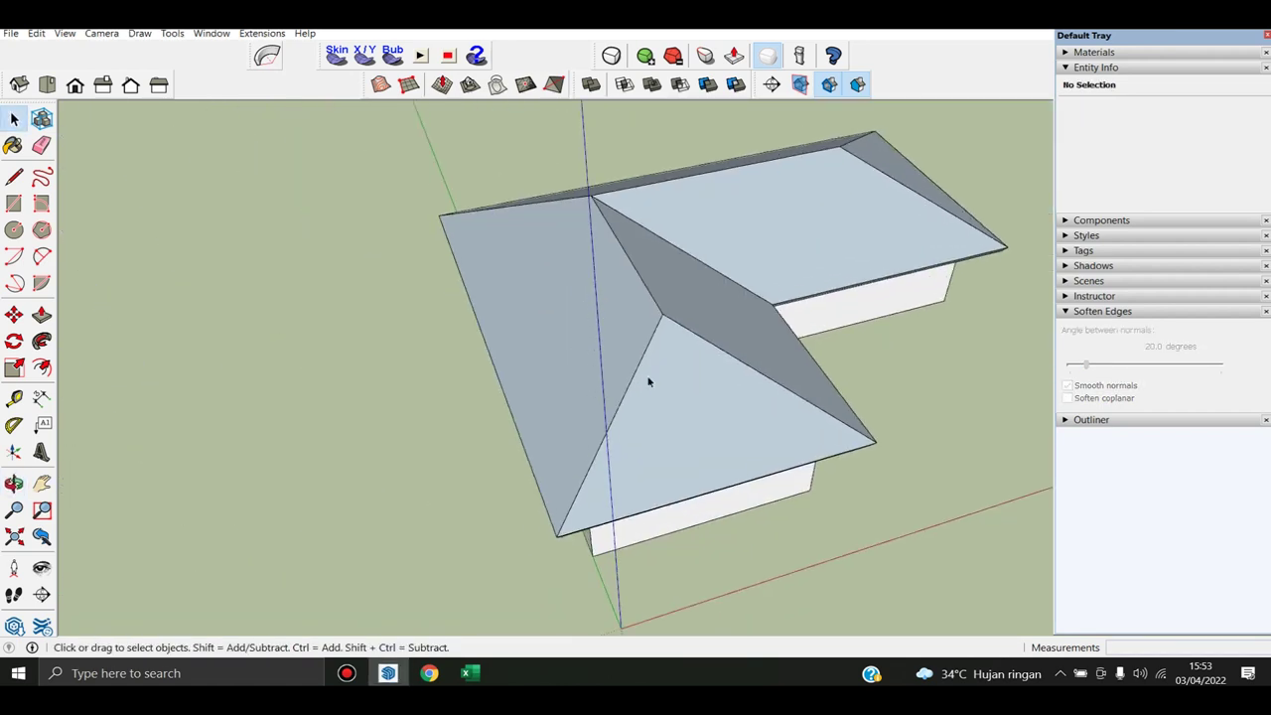
{"action": "mouse_move", "coordinate": [671, 383]}
{"action": "middle_mouse_down"}
{"action": "mouse_move", "coordinate": [606, 347]}
{"action": "mouse_move", "coordinate": [491, 363]}
{"action": "mouse_move", "coordinate": [565, 343]}
{"action": "mouse_move", "coordinate": [506, 319]}
{"action": "mouse_move", "coordinate": [579, 391]}
{"action": "middle_mouse_up"}
{"action": "key", "text": "r"}
Draw a flat ground rectangle on the red axis beside the house
{"action": "left_click", "coordinate": [496, 380]}
{"action": "mouse_move", "coordinate": [917, 271]}
{"action": "middle_mouse_down"}
{"action": "mouse_move", "coordinate": [808, 304]}
{"action": "mouse_move", "coordinate": [715, 372]}
{"action": "middle_mouse_up"}
{"action": "key", "text": "space"}
{"action": "key", "text": "t"}
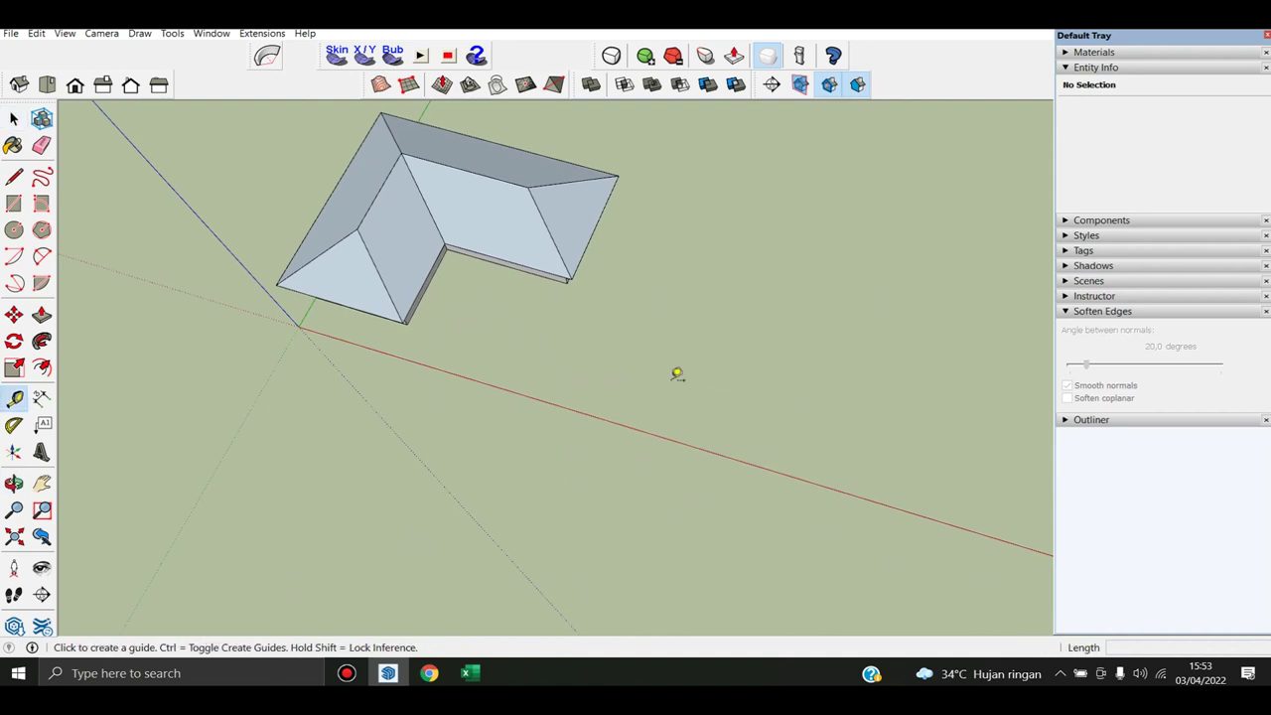
{"action": "key", "text": "r"}
{"action": "left_click", "coordinate": [597, 401]}
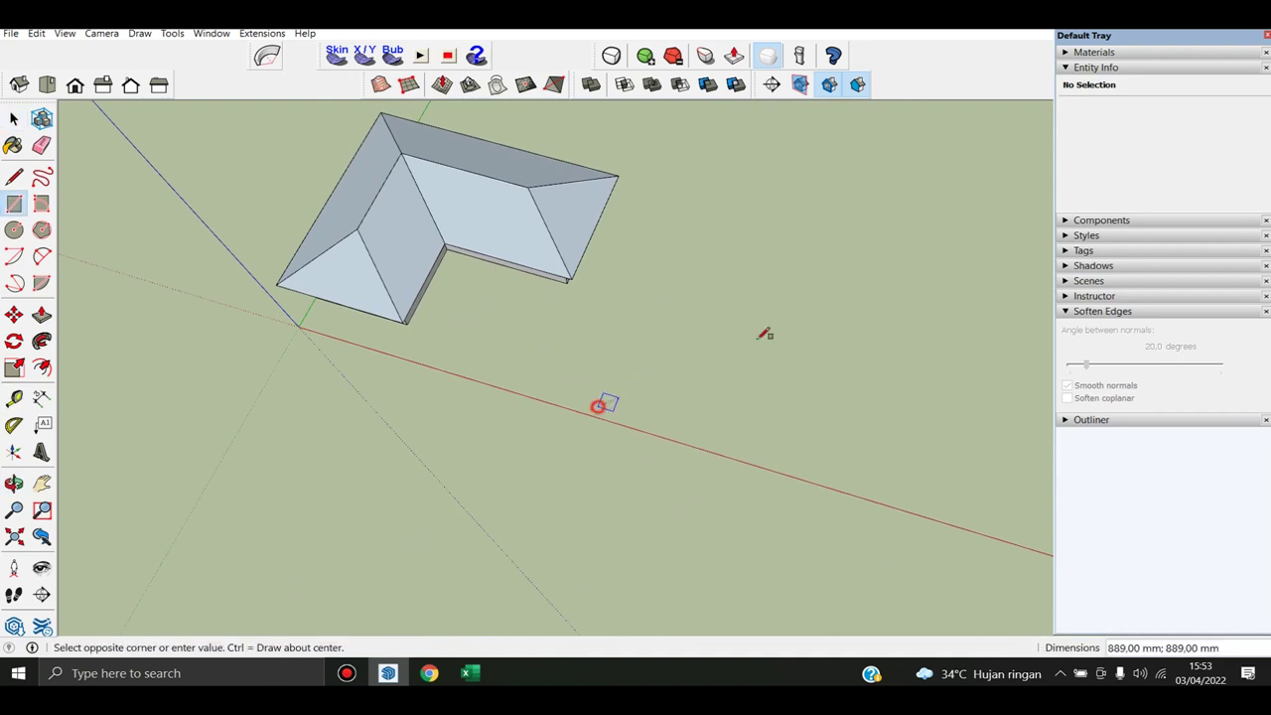
{"action": "mouse_move", "coordinate": [959, 250]}
{"action": "middle_mouse_down", "text": "shift"}
{"action": "mouse_move", "coordinate": [761, 247]}
{"action": "mouse_move", "coordinate": [880, 242]}
{"action": "middle_mouse_up", "text": "shift"}
{"action": "left_click", "coordinate": [880, 241]}
{"action": "key", "text": "space"}
Copy the whole L-shaped house onto the grey ground rectangle
{"action": "mouse_move", "coordinate": [113, 318]}
{"action": "middle_mouse_down"}
{"action": "mouse_move", "coordinate": [471, 288]}
{"action": "mouse_move", "coordinate": [431, 233]}
{"action": "middle_mouse_up"}
{"action": "triple_click", "coordinate": [409, 291]}
{"action": "key", "text": "m"}
{"action": "scroll", "coordinate": [364, 350], "scroll_direction": "down", "scroll_amount": 1}
{"action": "scroll", "coordinate": [361, 351], "scroll_direction": "down", "scroll_amount": 2}
{"action": "key", "text": "ctrl"}
{"action": "left_click", "coordinate": [358, 330]}
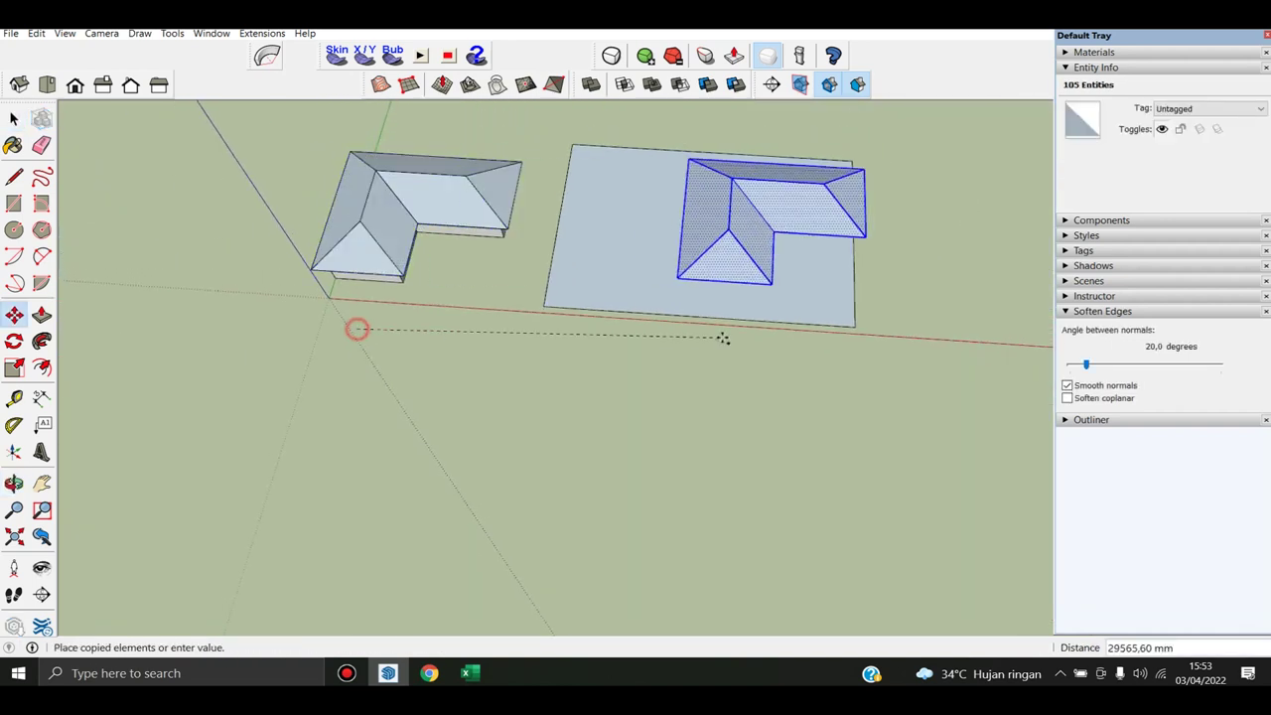
{"action": "mouse_move", "coordinate": [646, 335]}
{"action": "middle_mouse_down"}
{"action": "mouse_move", "coordinate": [668, 243]}
{"action": "mouse_move", "coordinate": [627, 372]}
{"action": "middle_mouse_up"}
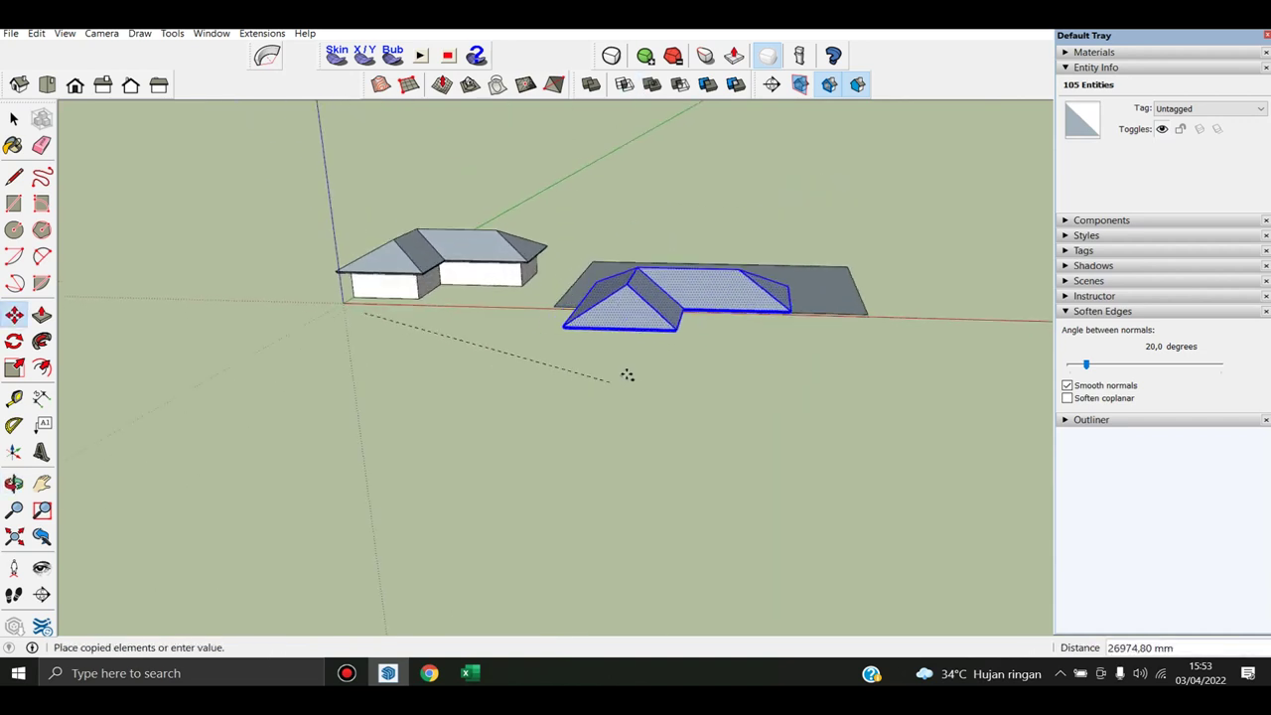
{"action": "left_click", "coordinate": [629, 347]}
{"action": "key", "text": "space"}
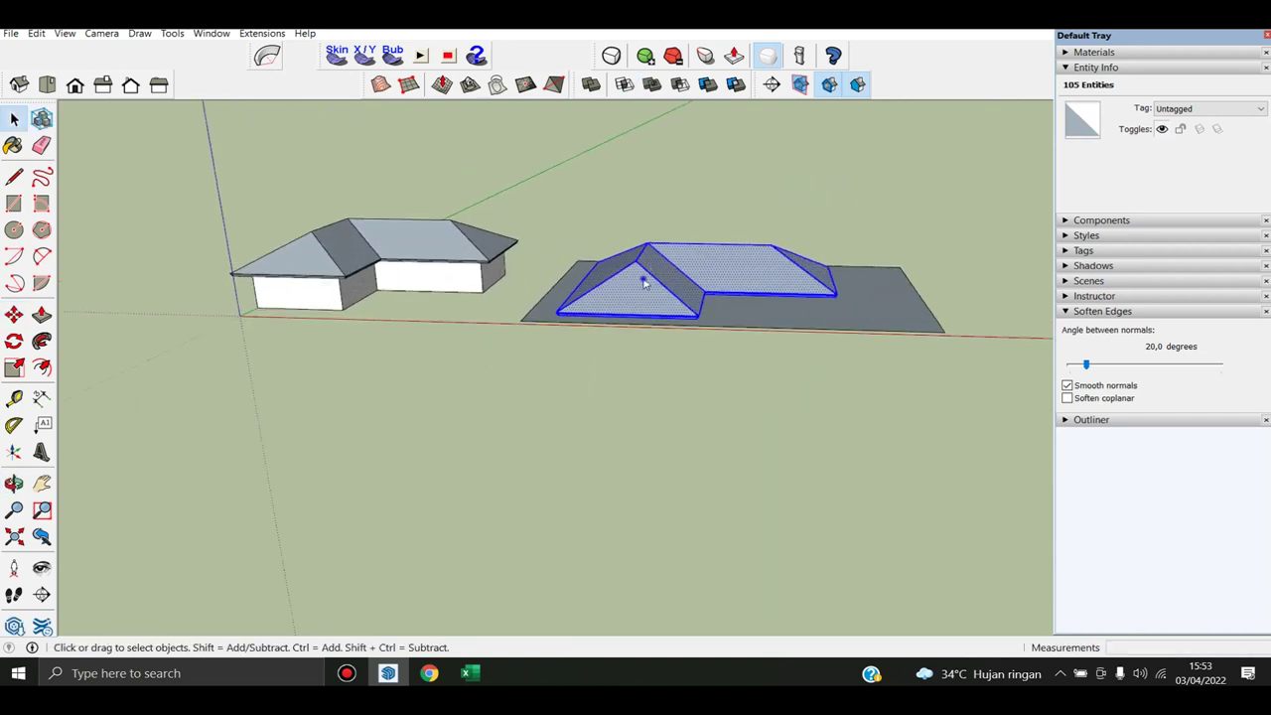
Group the copied roof and lift the group above the ground plane
{"action": "right_click", "coordinate": [638, 271]}
{"action": "left_click", "coordinate": [692, 400]}
{"action": "mouse_move", "coordinate": [692, 400]}
{"action": "middle_mouse_down"}
{"action": "mouse_move", "coordinate": [640, 298]}
{"action": "mouse_move", "coordinate": [651, 335]}
{"action": "middle_mouse_up"}
{"action": "key", "text": "m"}
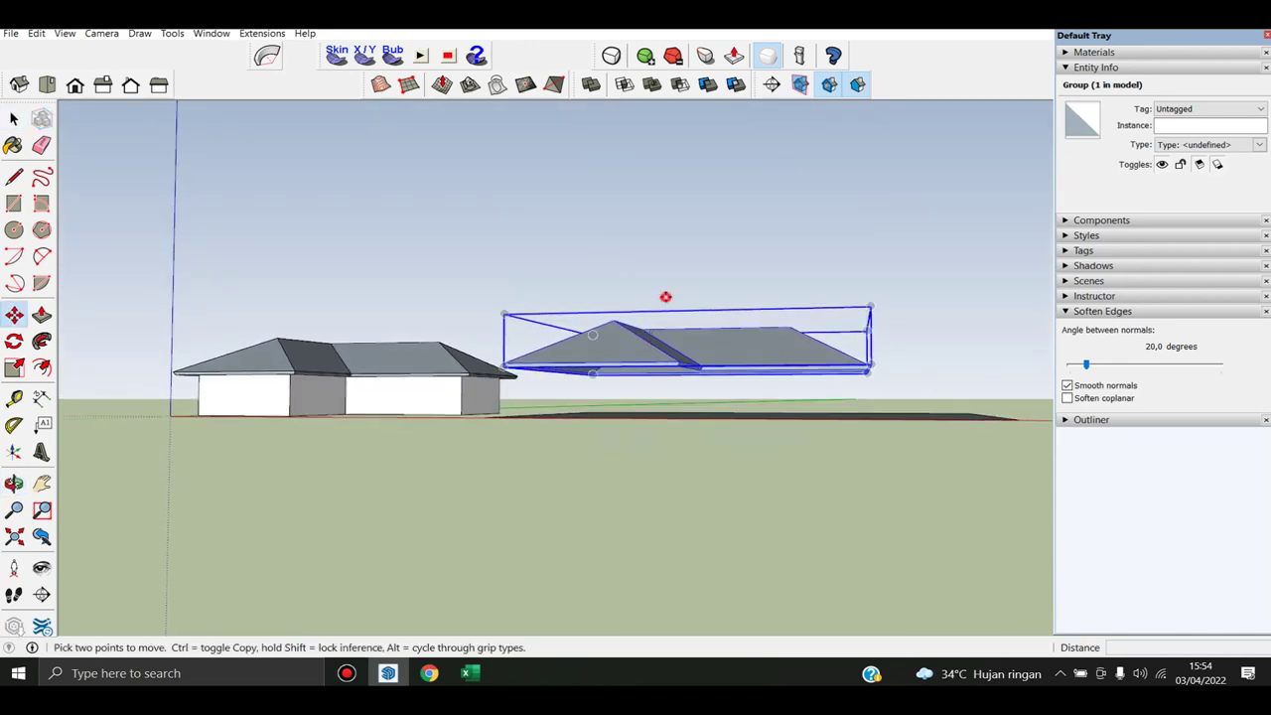
{"action": "left_click", "coordinate": [665, 303]}
{"action": "left_click", "coordinate": [665, 228]}
{"action": "key", "text": "space"}
Move the roof group so it hangs over the ground slab
{"action": "middle_click_drag", "start_coordinate": [729, 363], "coordinate": [755, 599]}
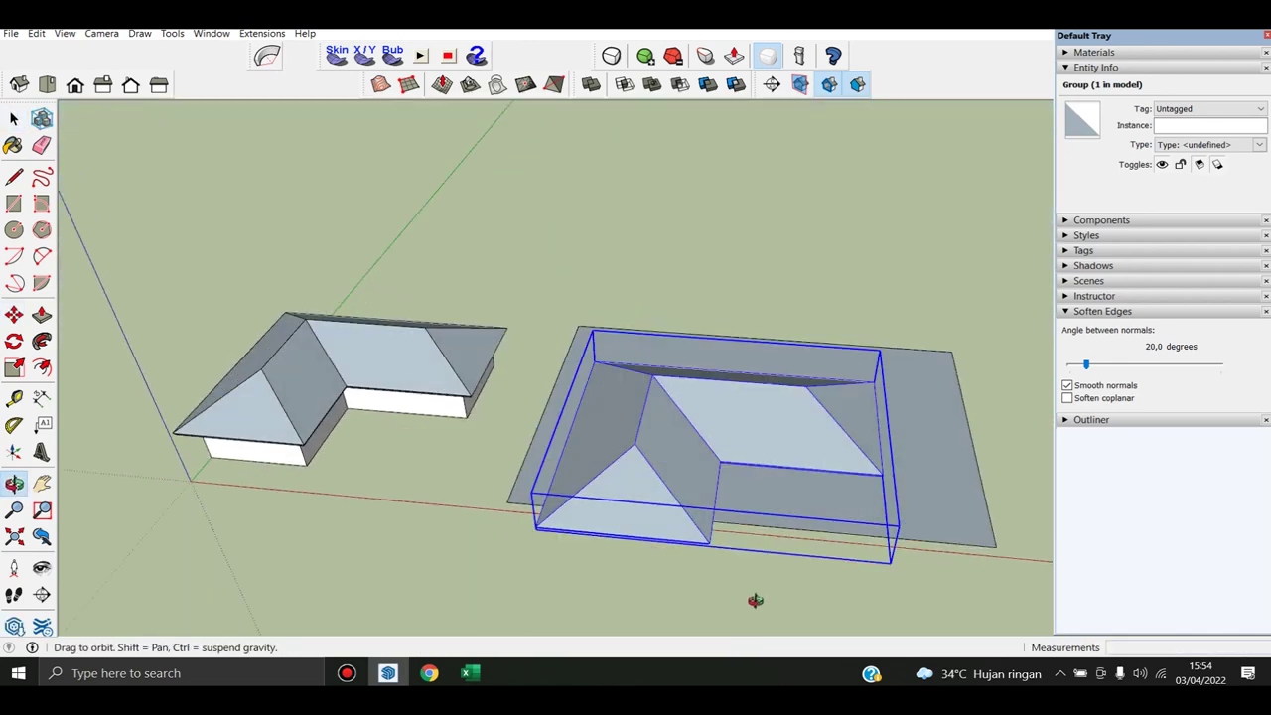
{"action": "scroll", "coordinate": [596, 447], "scroll_direction": "up", "scroll_amount": 3}
{"action": "scroll", "coordinate": [414, 553], "scroll_direction": "up", "scroll_amount": 3}
{"action": "middle_click_drag", "start_coordinate": [414, 554], "coordinate": [529, 465]}
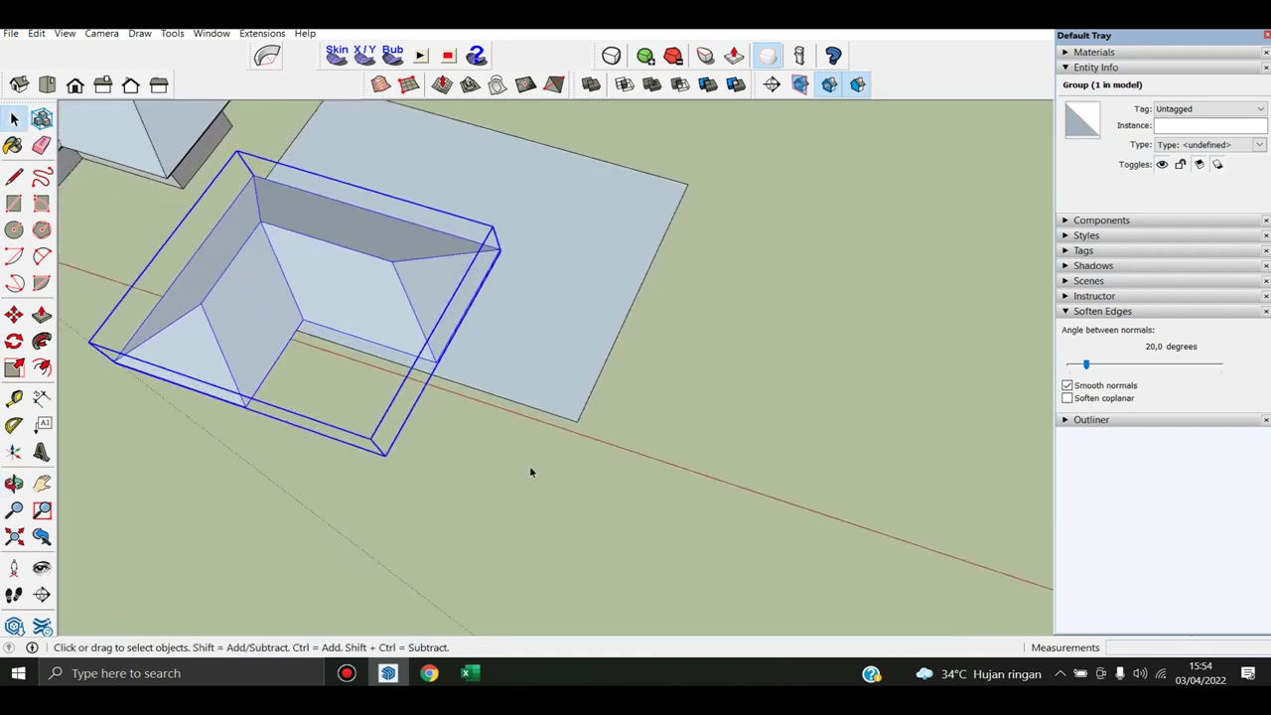
{"action": "key", "text": "m"}
{"action": "left_click", "coordinate": [593, 527]}
{"action": "middle_click_drag", "start_coordinate": [593, 527], "coordinate": [642, 476]}
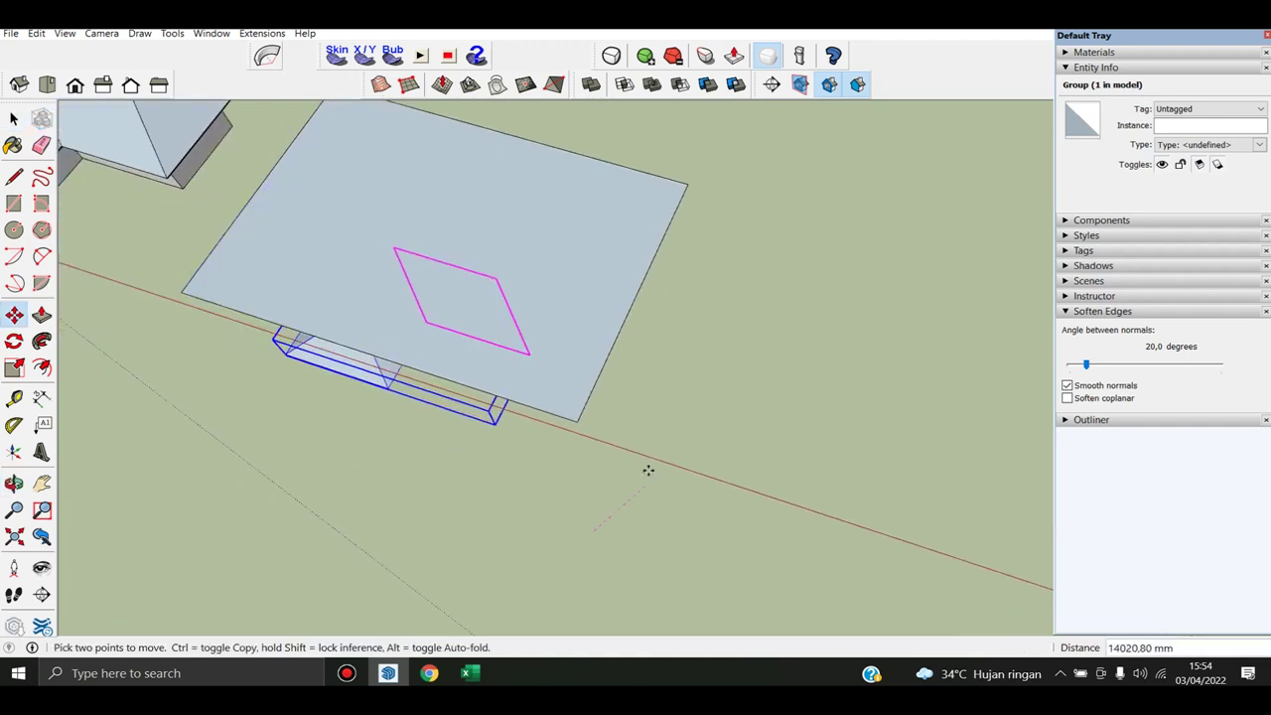
{"action": "left_click", "coordinate": [642, 413]}
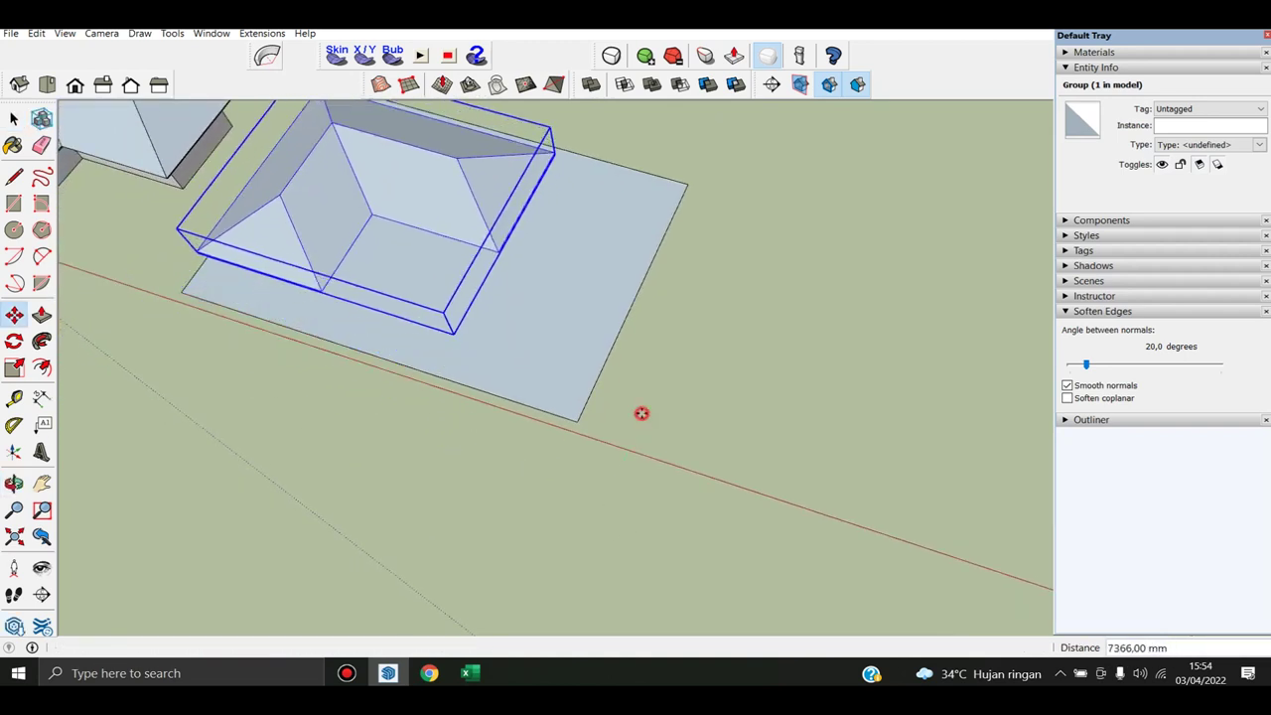
{"action": "key", "text": "space"}
Check the roof group's position over the slab from eye level and adjust it
{"action": "middle_click_drag", "start_coordinate": [641, 411], "coordinate": [911, 304]}
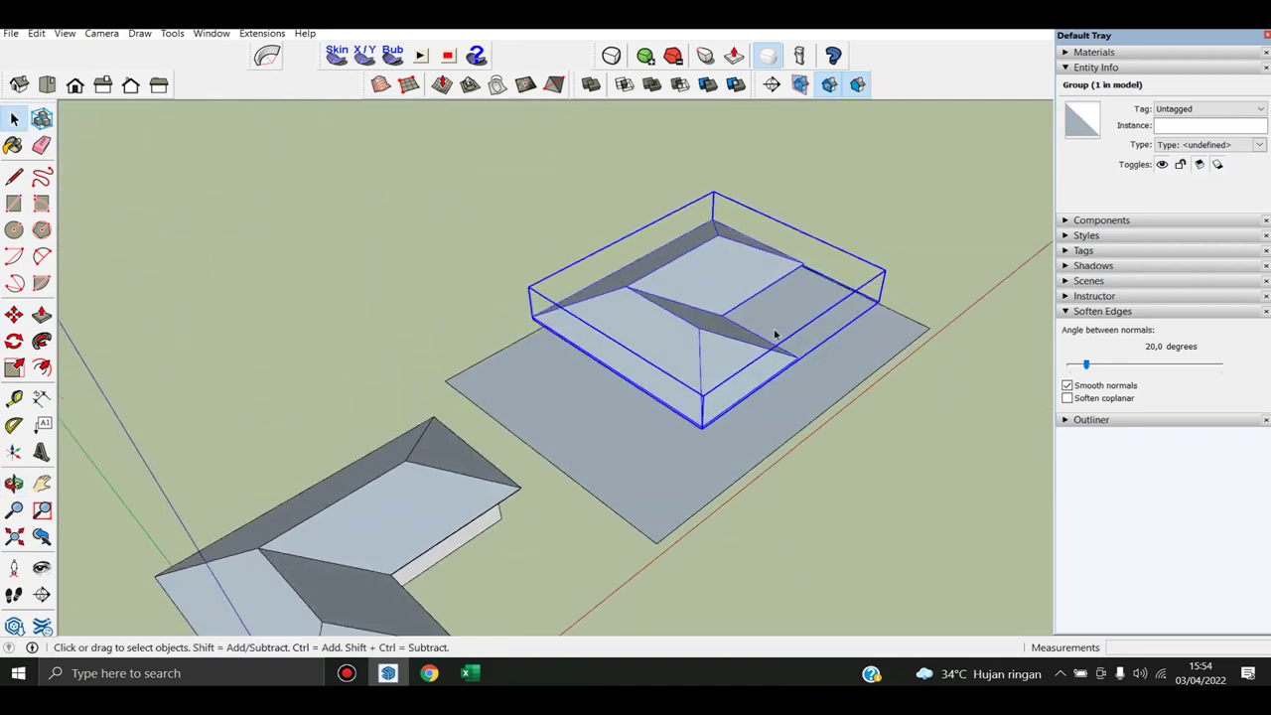
{"action": "scroll", "coordinate": [650, 357], "scroll_direction": "up", "scroll_amount": 2}
{"action": "mouse_move", "coordinate": [650, 358]}
{"action": "middle_mouse_down"}
{"action": "mouse_move", "coordinate": [815, 193]}
{"action": "mouse_move", "coordinate": [708, 206]}
{"action": "mouse_move", "coordinate": [732, 477]}
{"action": "mouse_move", "coordinate": [619, 405]}
{"action": "middle_mouse_up"}
{"action": "scroll", "coordinate": [619, 406], "scroll_direction": "up", "scroll_amount": 2}
{"action": "key", "text": "m"}
{"action": "left_click", "coordinate": [755, 437]}
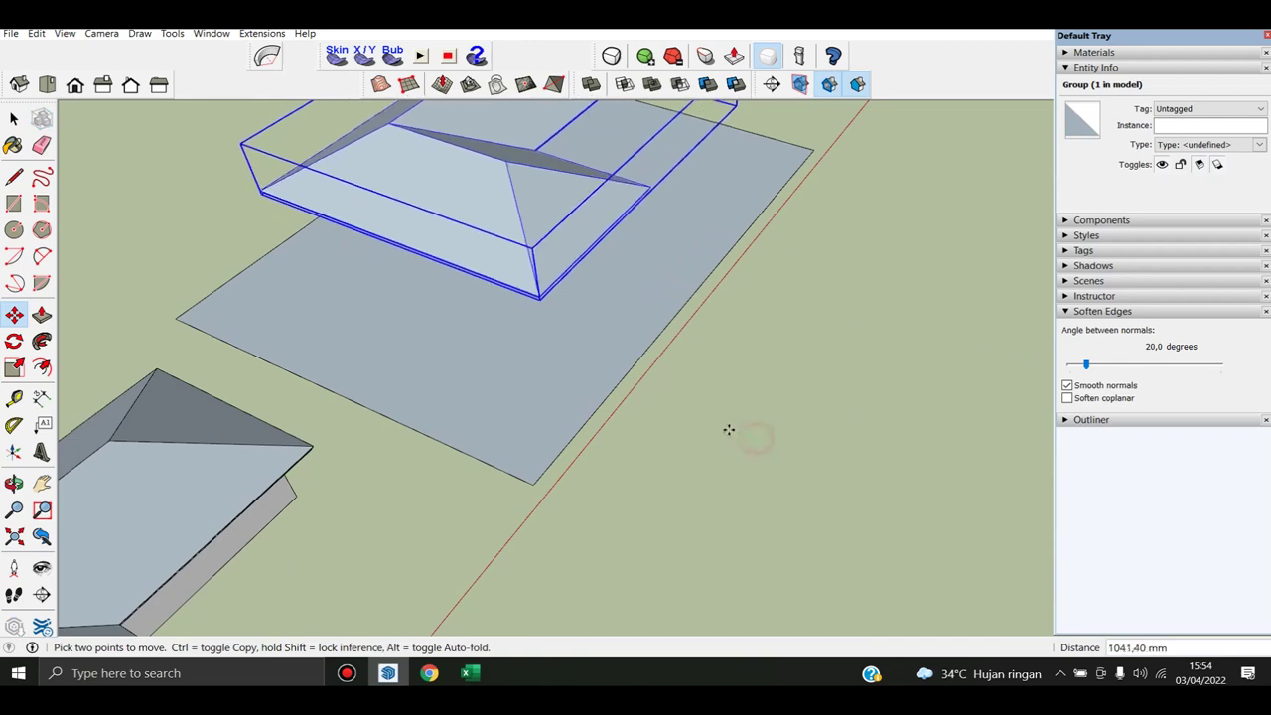
{"action": "mouse_move", "coordinate": [726, 429]}
{"action": "middle_mouse_down"}
{"action": "mouse_move", "coordinate": [734, 458]}
{"action": "mouse_move", "coordinate": [440, 358]}
{"action": "mouse_move", "coordinate": [718, 377]}
{"action": "mouse_move", "coordinate": [243, 350]}
{"action": "mouse_move", "coordinate": [481, 487]}
{"action": "mouse_move", "coordinate": [656, 477]}
{"action": "middle_mouse_up"}
{"action": "right_click", "coordinate": [656, 477]}
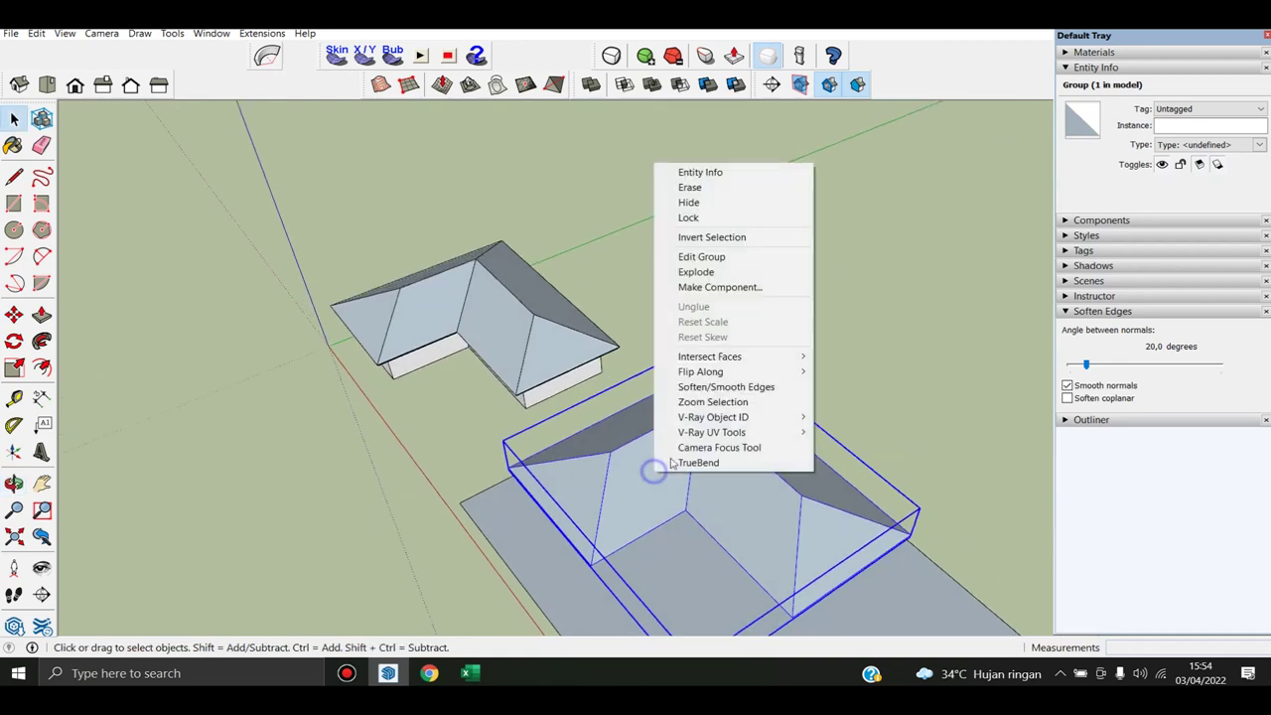
Explode the roof group and select all of its faces and edges
{"action": "left_click", "coordinate": [695, 272]}
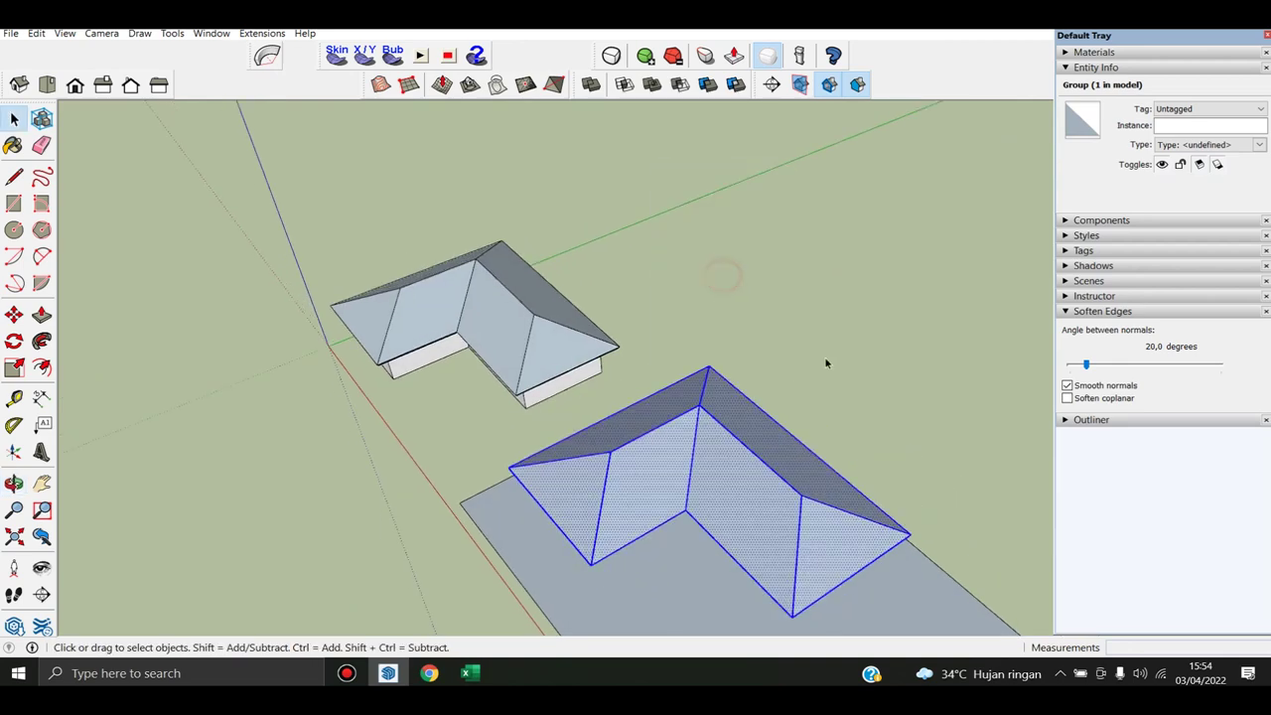
{"action": "left_click", "coordinate": [828, 355]}
{"action": "mouse_move", "coordinate": [746, 525]}
{"action": "middle_mouse_down"}
{"action": "mouse_move", "coordinate": [704, 394]}
{"action": "mouse_move", "coordinate": [778, 208]}
{"action": "mouse_move", "coordinate": [727, 283]}
{"action": "mouse_move", "coordinate": [666, 261]}
{"action": "middle_mouse_up"}
{"action": "triple_click", "coordinate": [705, 388]}
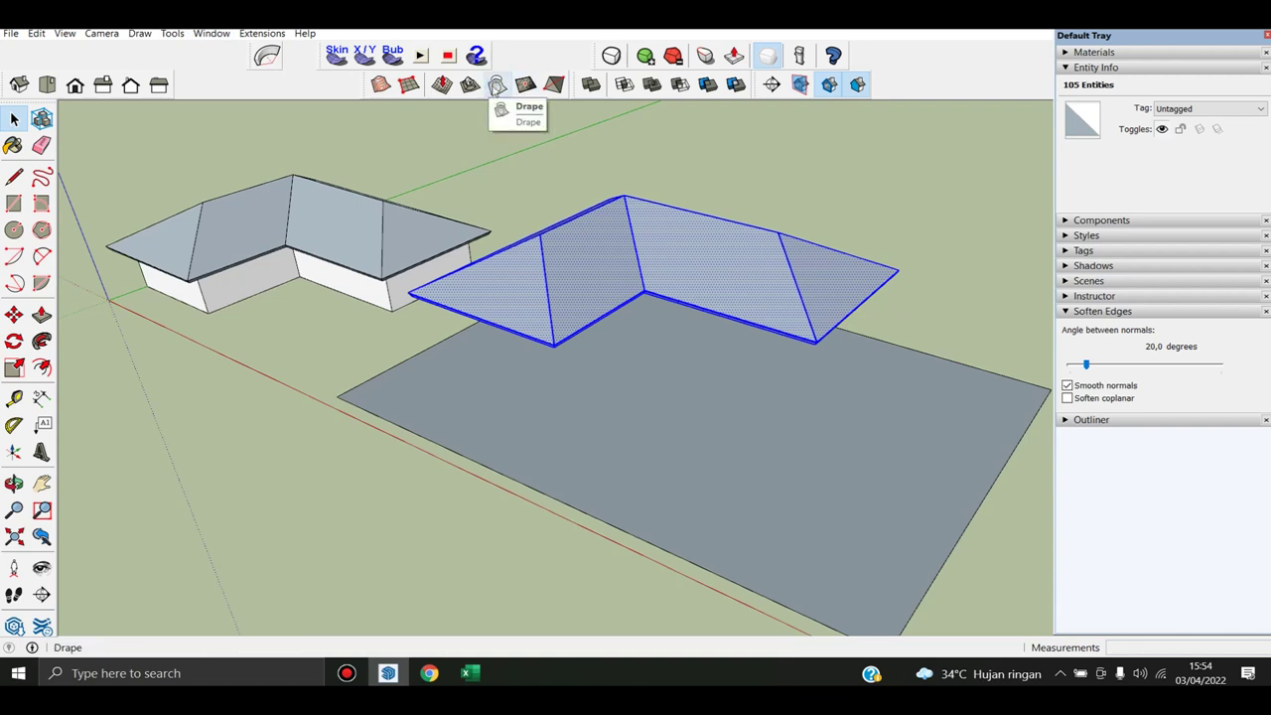
Restore the Sandbox toolbar under View > Toolbars, then Drape the roof onto the slab
{"action": "left_click", "coordinate": [497, 87]}
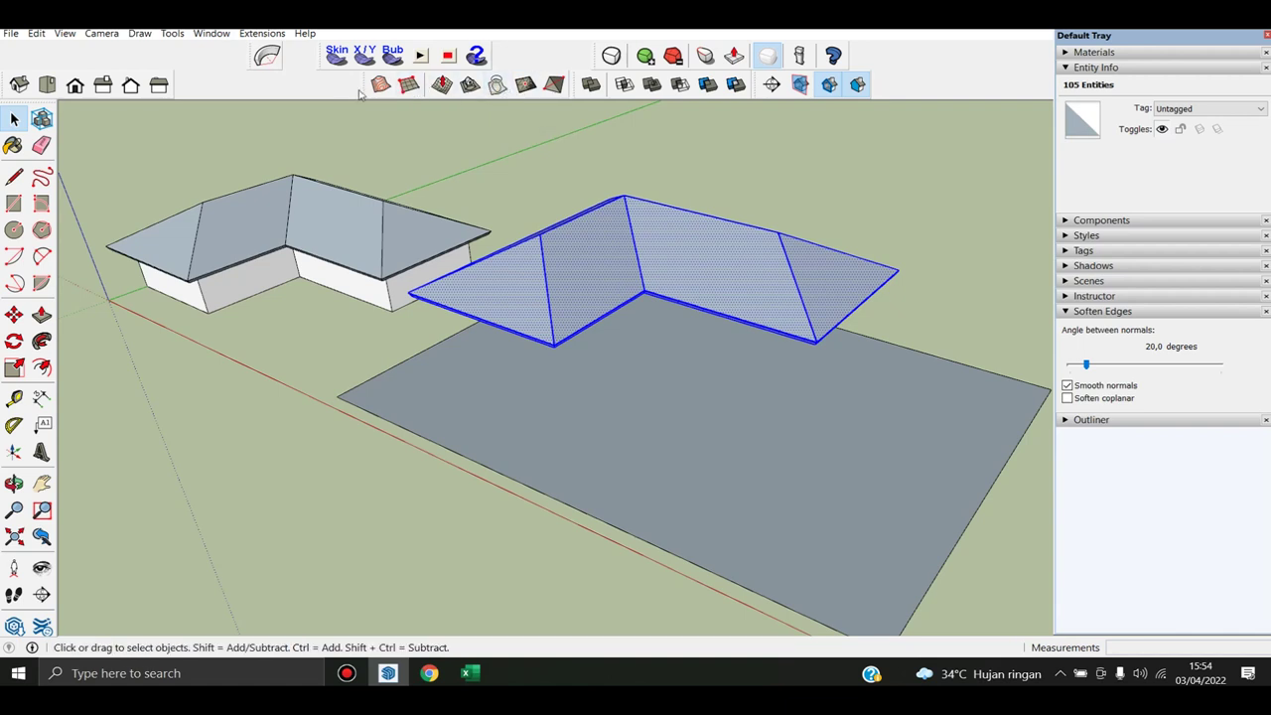
{"action": "left_click_drag", "start_coordinate": [359, 88], "coordinate": [338, 94]}
{"action": "left_click", "coordinate": [65, 33]}
{"action": "left_click", "coordinate": [80, 47]}
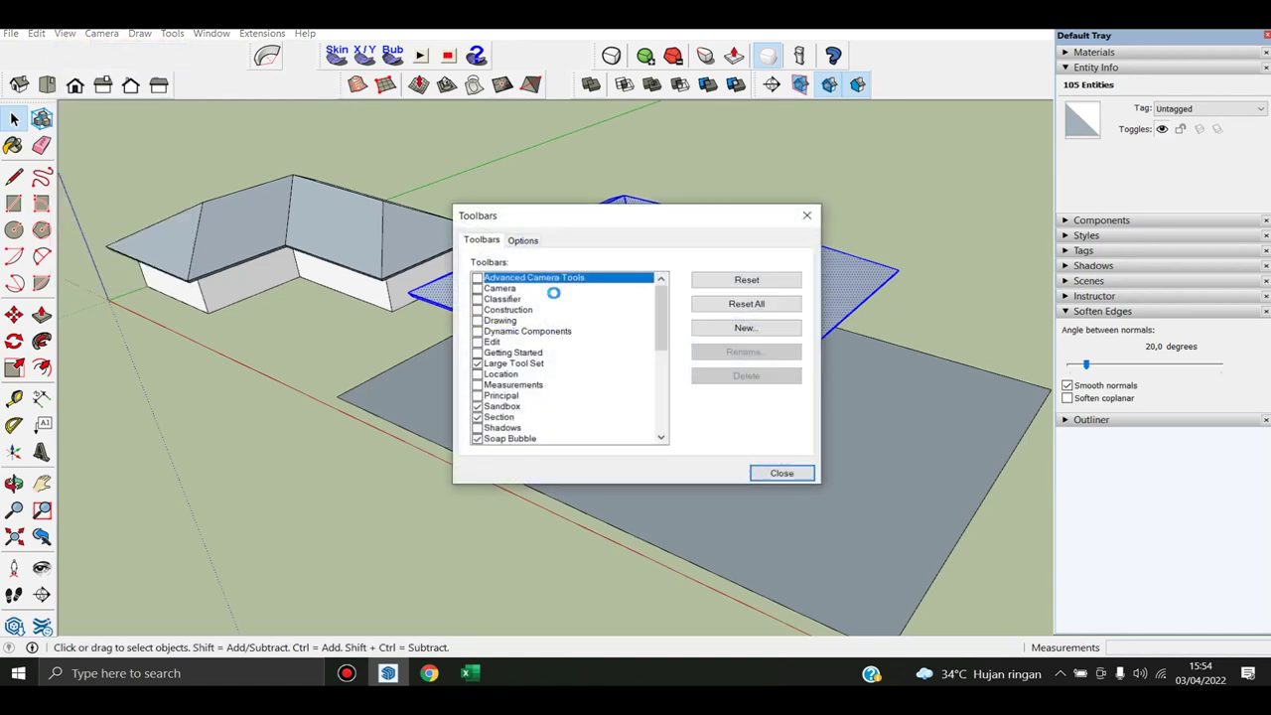
{"action": "left_click", "coordinate": [663, 341]}
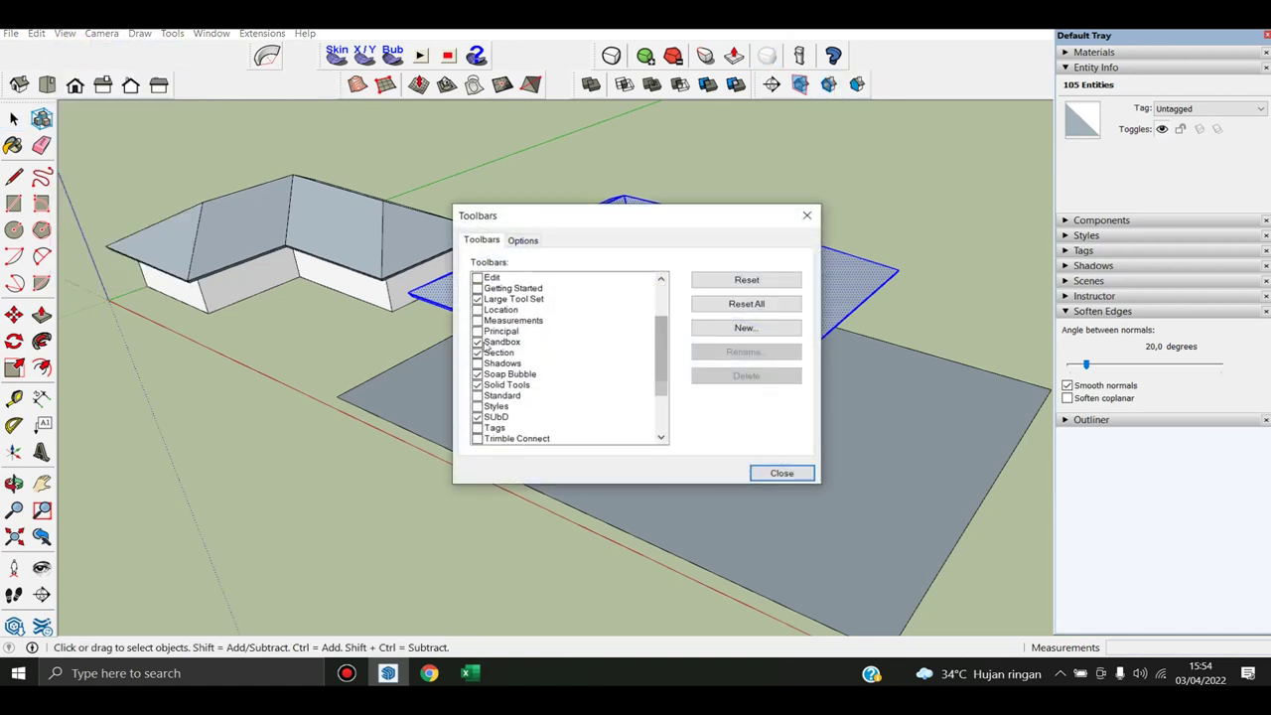
{"action": "left_click", "coordinate": [476, 341]}
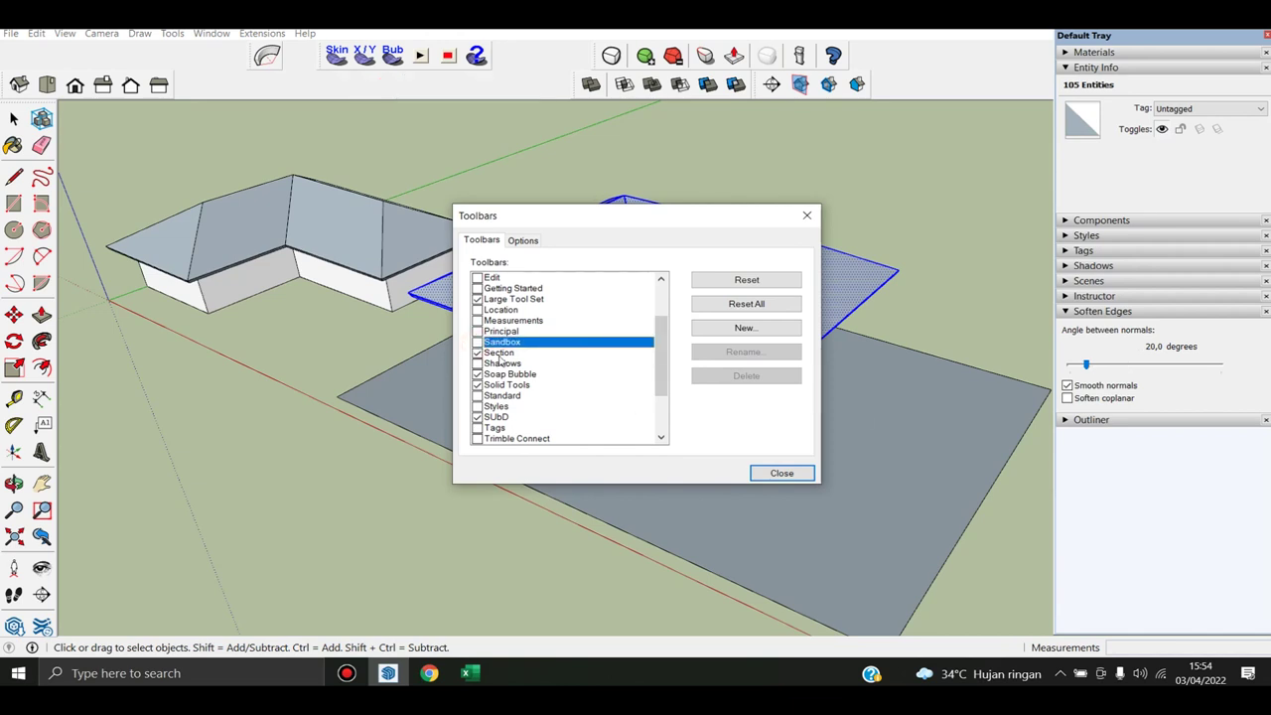
{"action": "left_click", "coordinate": [476, 342]}
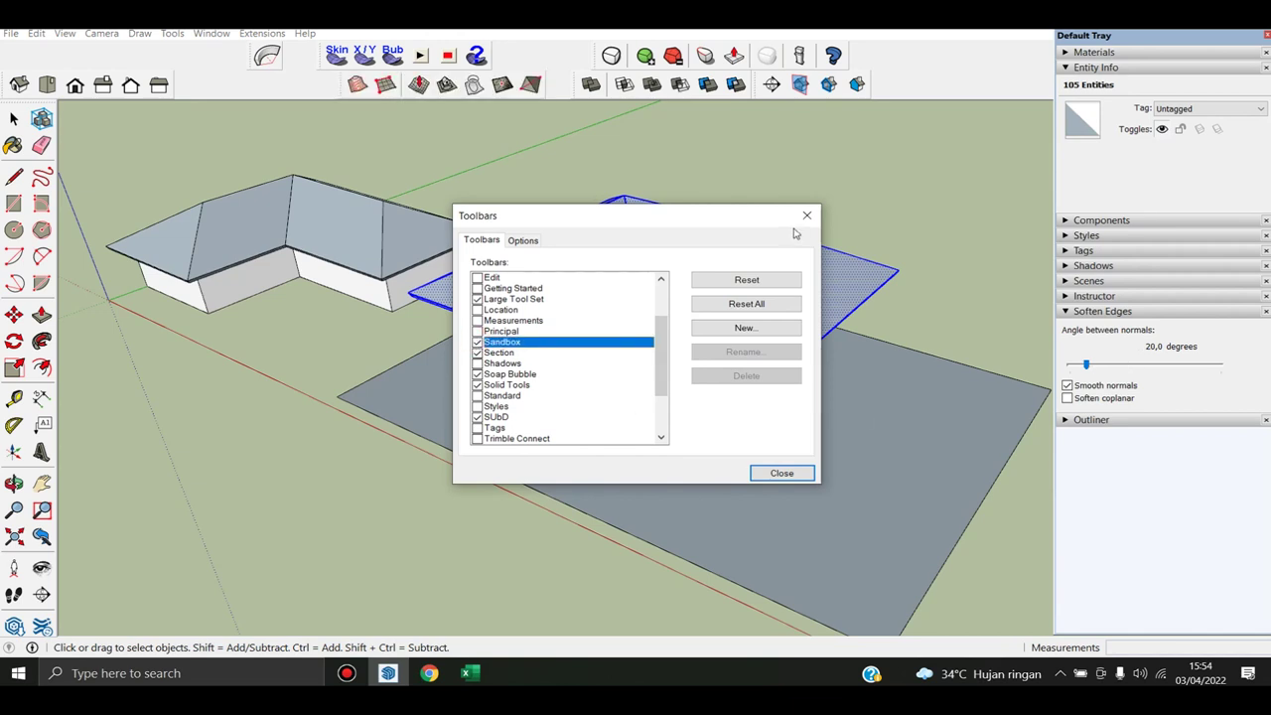
{"action": "left_click", "coordinate": [809, 216]}
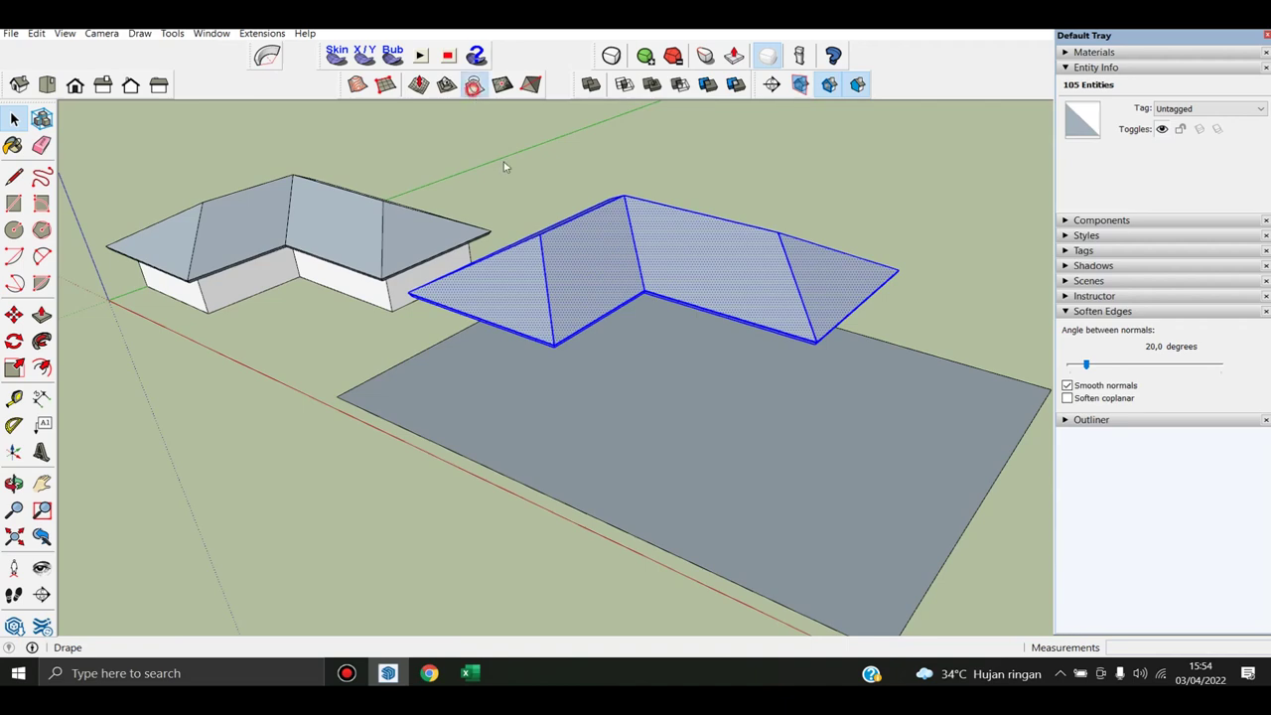
{"action": "left_click", "coordinate": [474, 84]}
{"action": "left_click", "coordinate": [683, 444]}
Delete the floating roof copy, leaving its L-shaped outline and hip lines on the slab
{"action": "key", "text": "space"}
{"action": "middle_click_drag", "start_coordinate": [523, 368], "coordinate": [602, 488]}
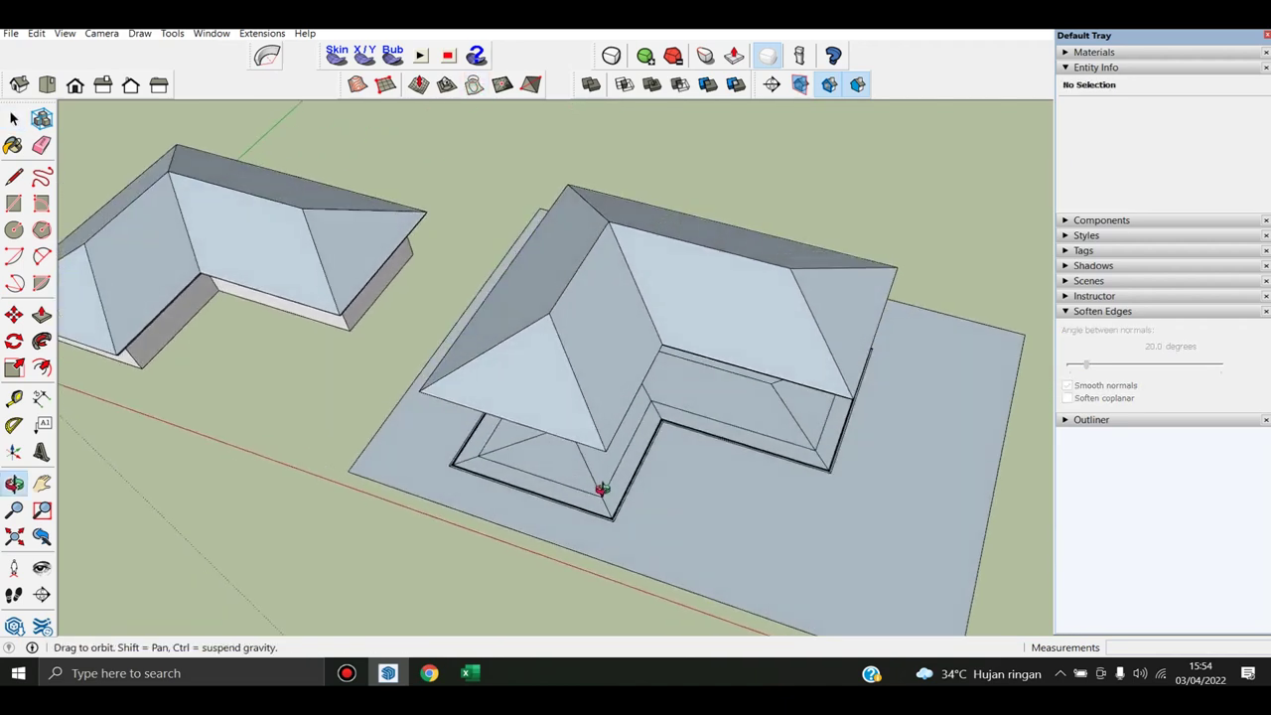
{"action": "middle_click_drag", "start_coordinate": [593, 411], "coordinate": [658, 440]}
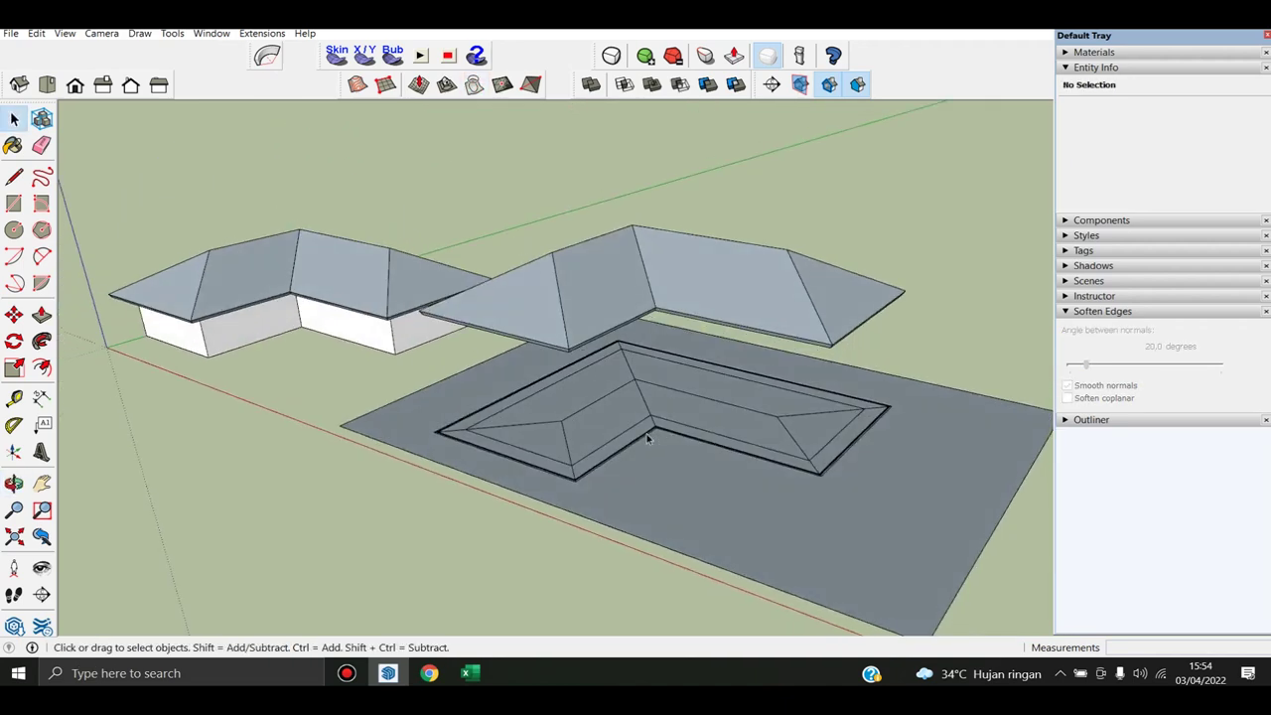
{"action": "scroll", "coordinate": [607, 438], "scroll_direction": "up", "scroll_amount": 3}
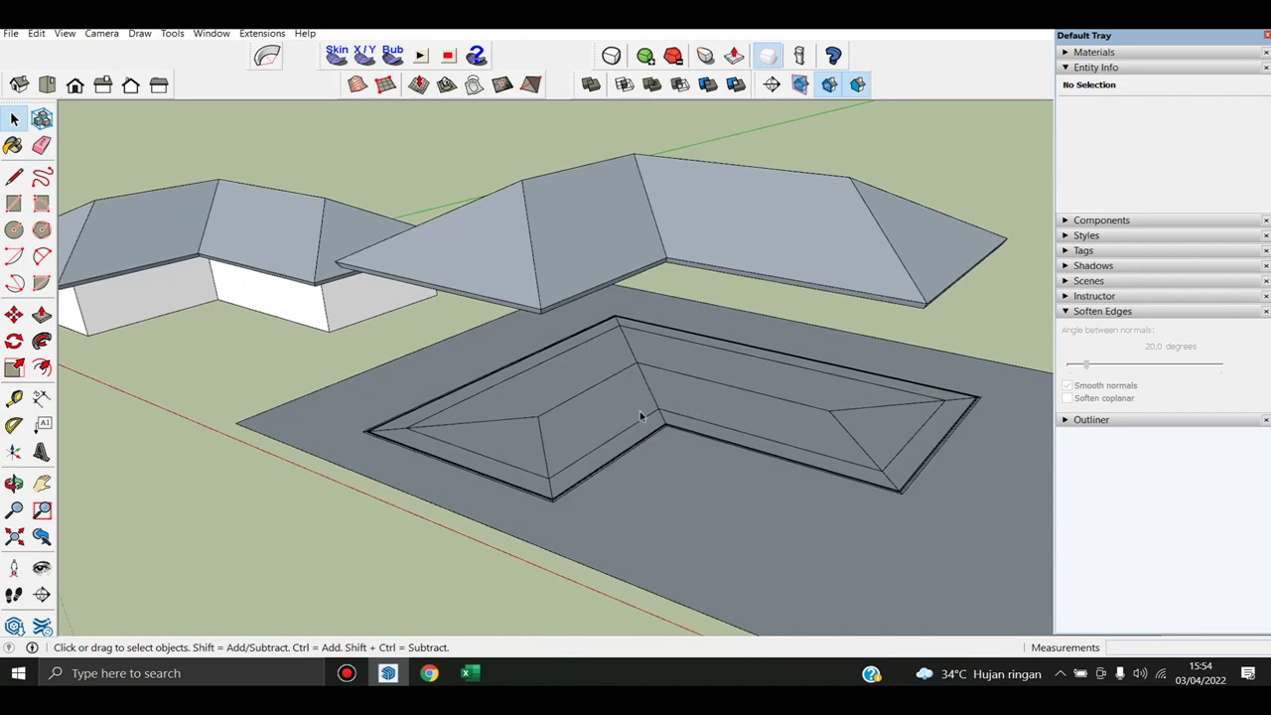
{"action": "middle_click_drag", "start_coordinate": [768, 446], "coordinate": [751, 540]}
{"action": "triple_click", "coordinate": [525, 282]}
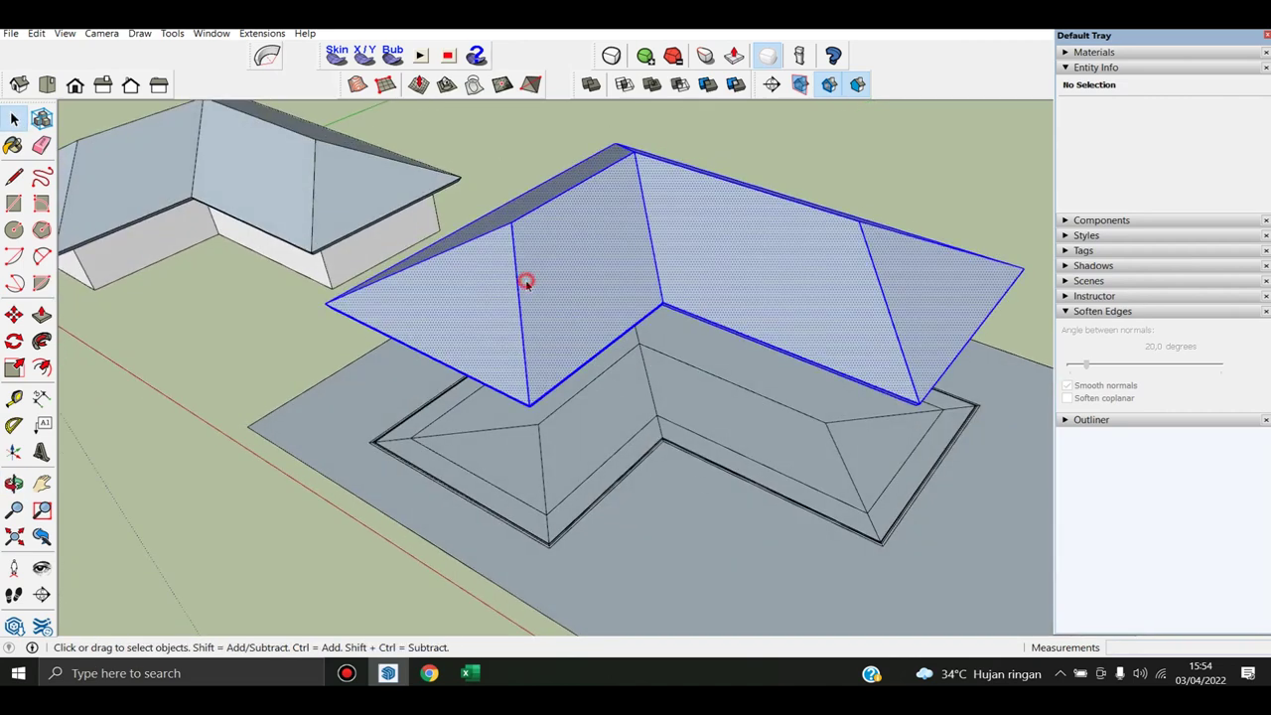
{"action": "key", "text": "Delete"}
{"action": "mouse_move", "coordinate": [709, 312]}
{"action": "middle_mouse_down"}
{"action": "mouse_move", "coordinate": [659, 370]}
{"action": "mouse_move", "coordinate": [513, 331]}
{"action": "mouse_move", "coordinate": [448, 369]}
{"action": "middle_mouse_up"}
{"action": "middle_click_drag", "start_coordinate": [454, 431], "coordinate": [505, 347]}
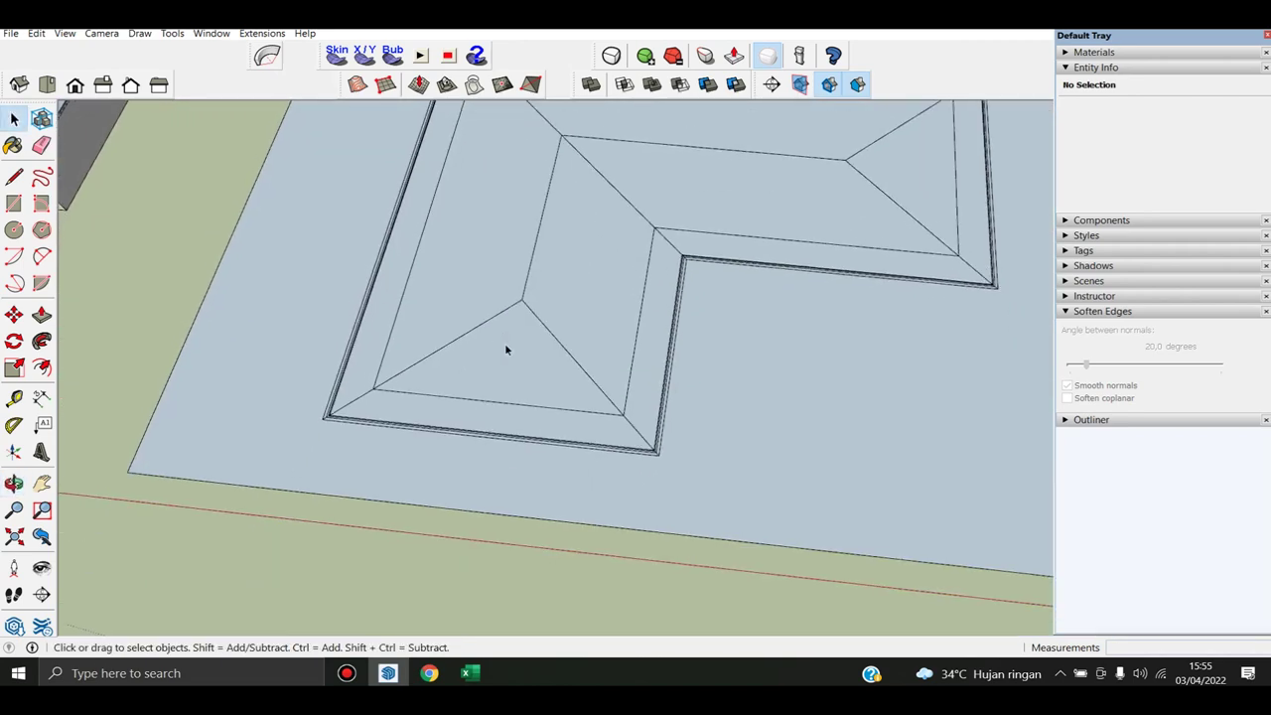
Abandon a line started at the roof apex and orbit around the footprint
{"action": "key", "text": "l"}
{"action": "scroll", "coordinate": [538, 363], "scroll_direction": "up", "scroll_amount": 1}
{"action": "left_click", "coordinate": [522, 285]}
{"action": "scroll", "coordinate": [521, 285], "scroll_direction": "down", "scroll_amount": 2}
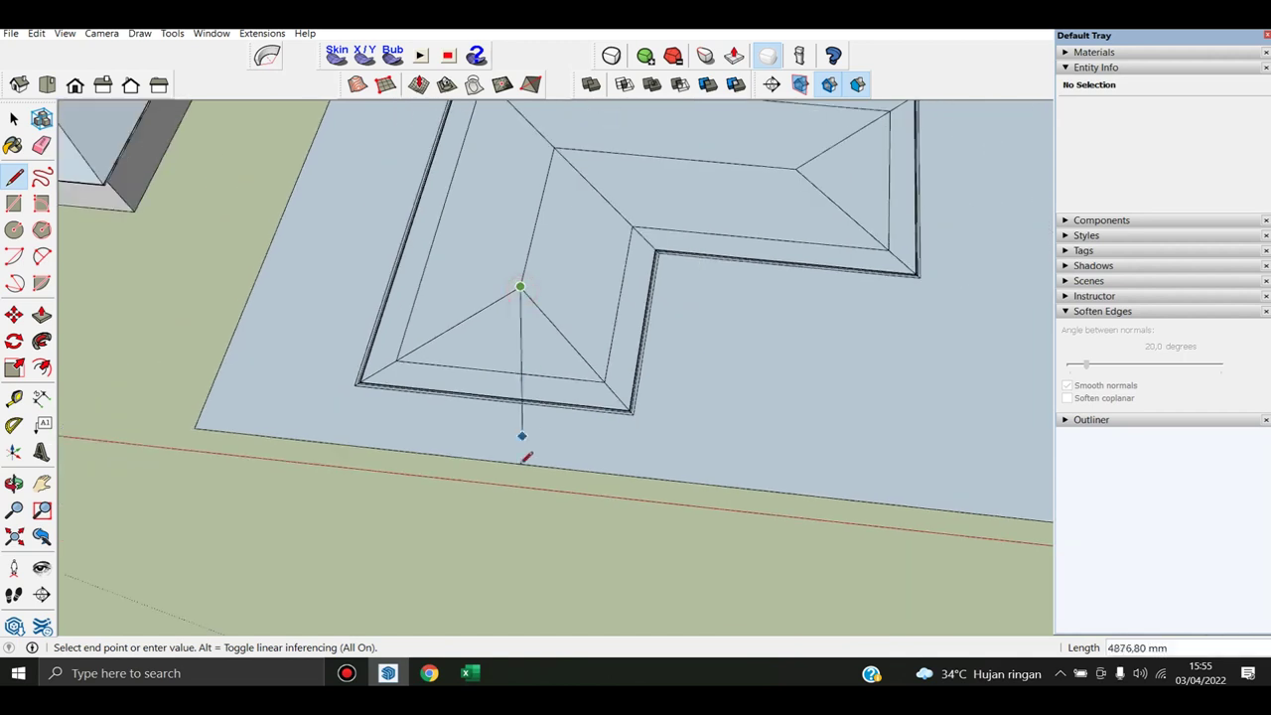
{"action": "mouse_move", "coordinate": [480, 527]}
{"action": "middle_mouse_down"}
{"action": "mouse_move", "coordinate": [514, 378]}
{"action": "mouse_move", "coordinate": [526, 414]}
{"action": "middle_mouse_up"}
{"action": "key", "text": "space"}
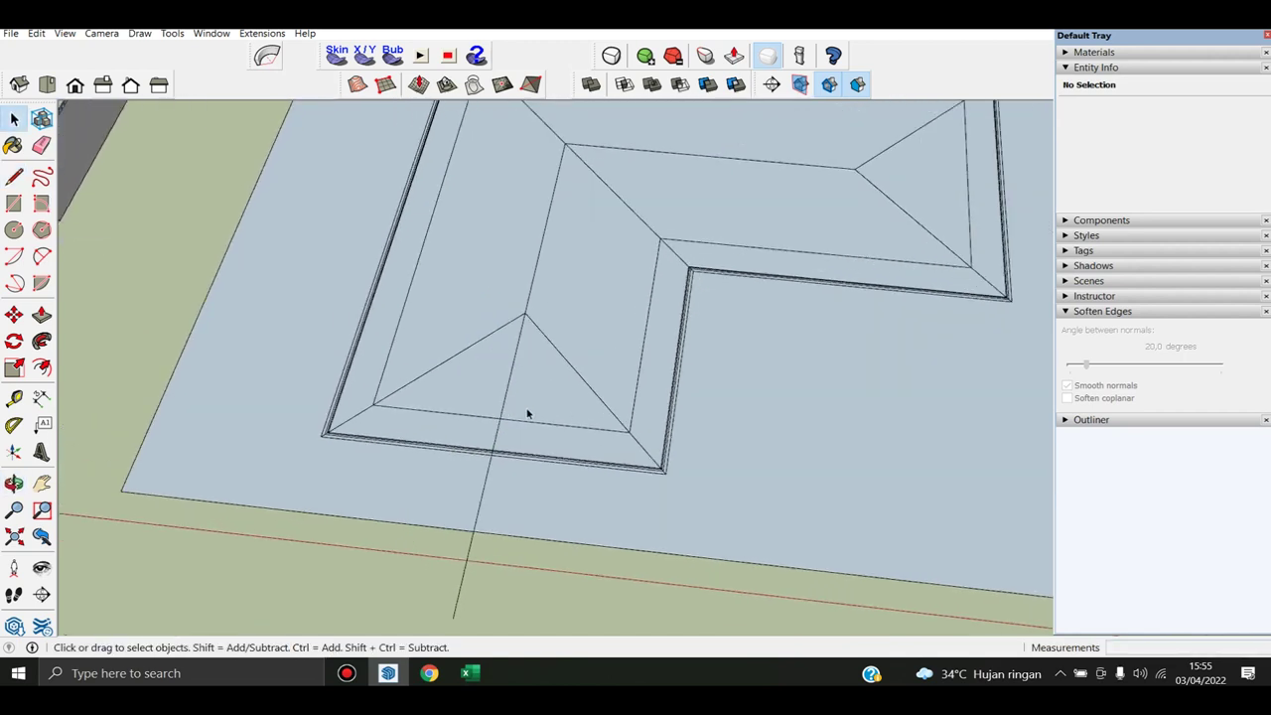
{"action": "scroll", "coordinate": [301, 468], "scroll_direction": "up", "scroll_amount": 1}
{"action": "scroll", "coordinate": [355, 462], "scroll_direction": "up", "scroll_amount": 1}
{"action": "scroll", "coordinate": [355, 462], "scroll_direction": "up", "scroll_amount": 2}
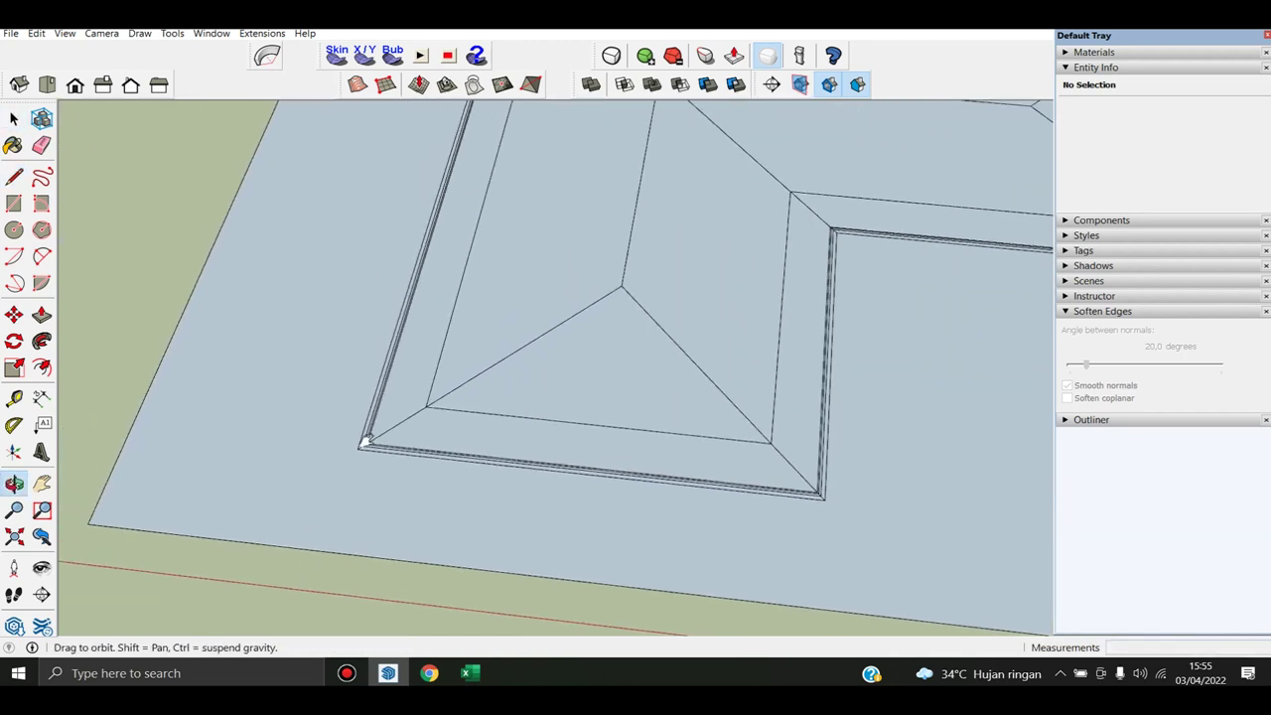
Place a Tape Measure guide 500 mm from the roof edge
{"action": "key", "text": "t"}
{"action": "scroll", "coordinate": [375, 391], "scroll_direction": "up", "scroll_amount": 1}
{"action": "scroll", "coordinate": [371, 387], "scroll_direction": "up", "scroll_amount": 1}
{"action": "left_click", "coordinate": [371, 389]}
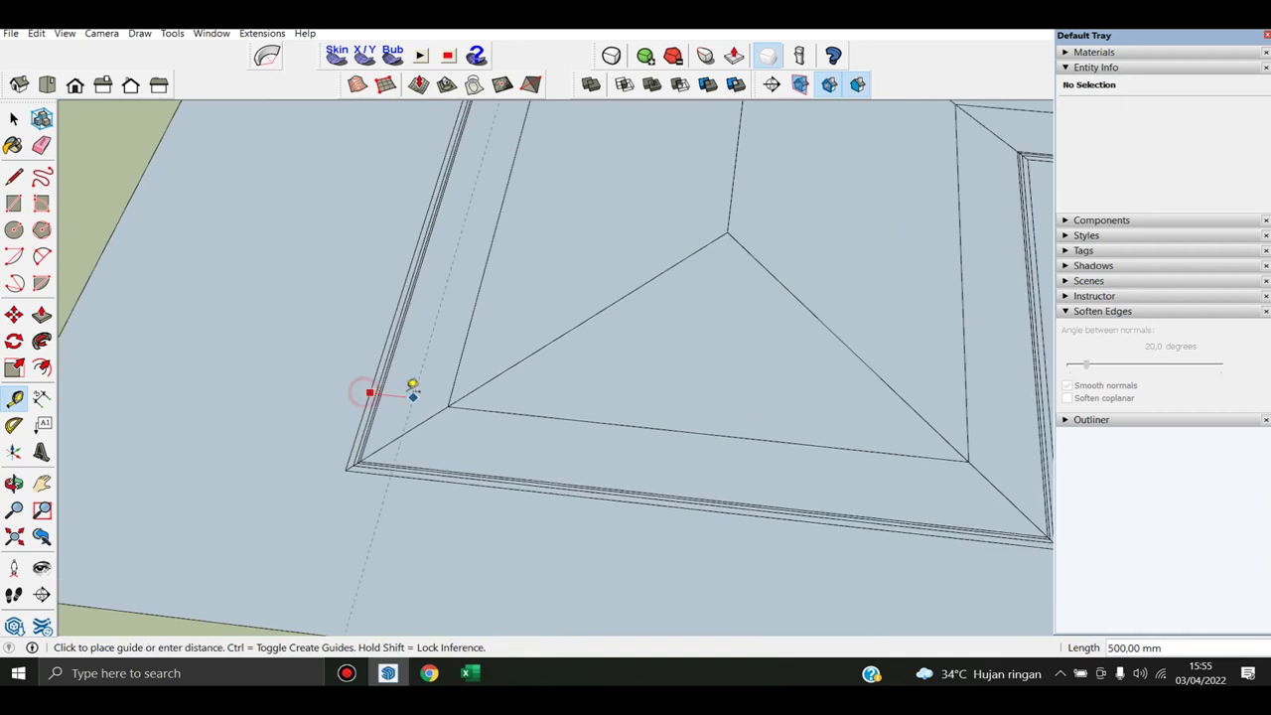
{"action": "left_click", "coordinate": [412, 384]}
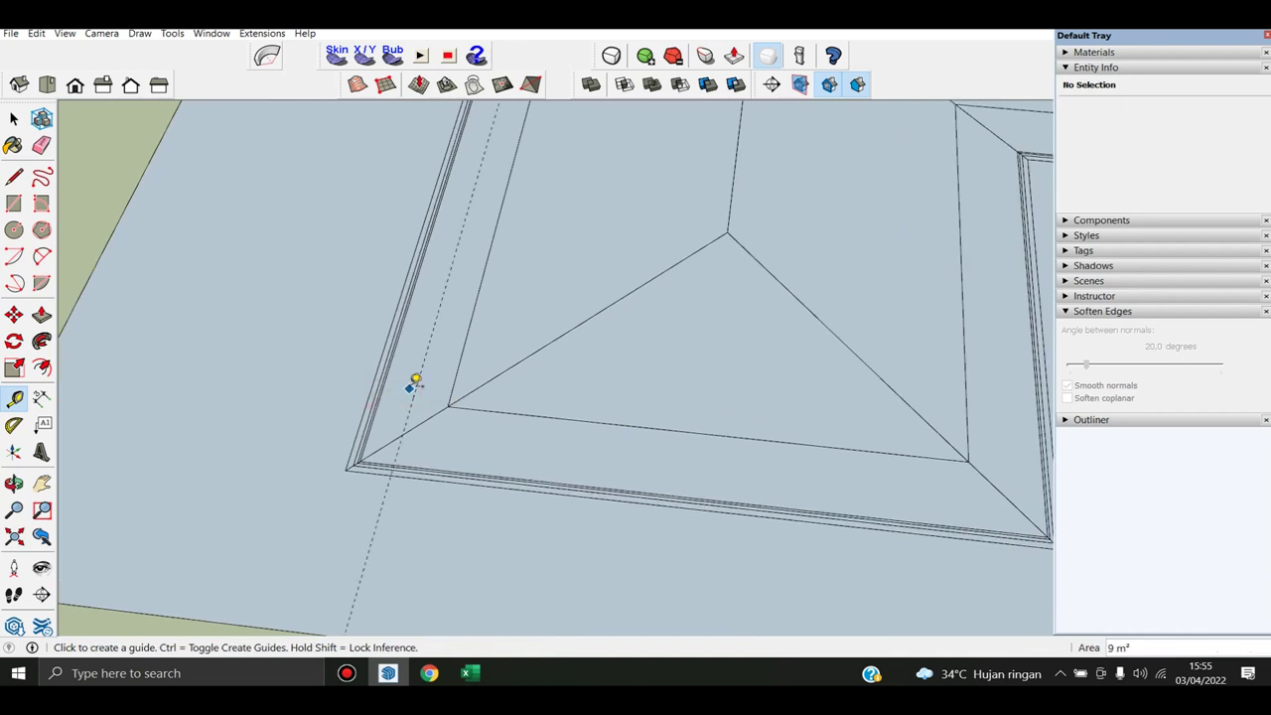
{"action": "left_click", "coordinate": [415, 385]}
{"action": "key", "text": "space"}
{"action": "scroll", "coordinate": [421, 387], "scroll_direction": "up", "scroll_amount": 1}
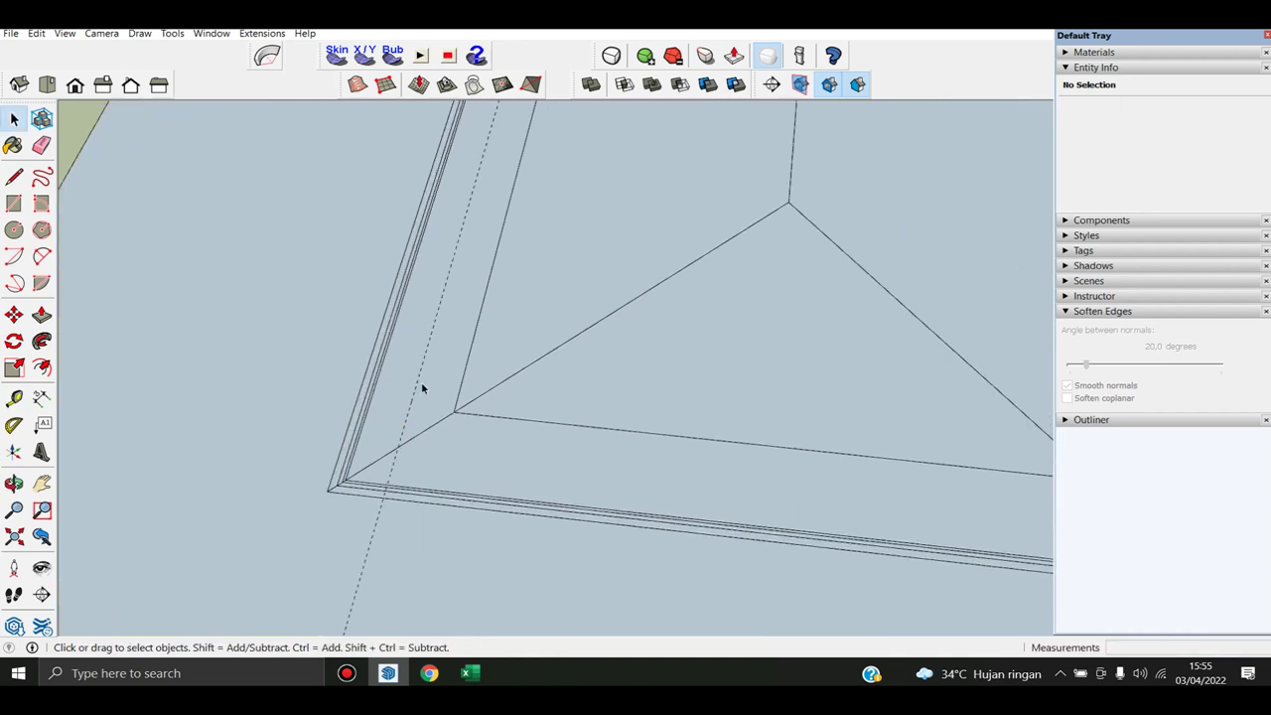
Copy the 500 mm guide sideways with a 500 mm offset
{"action": "key", "text": "m"}
{"action": "key", "text": "space"}
{"action": "left_click", "coordinate": [417, 385]}
{"action": "key", "text": "m"}
{"action": "left_click", "coordinate": [364, 377]}
{"action": "key", "text": "ctrl"}
{"action": "type", "text": "500"}
{"action": "key", "text": "Return"}
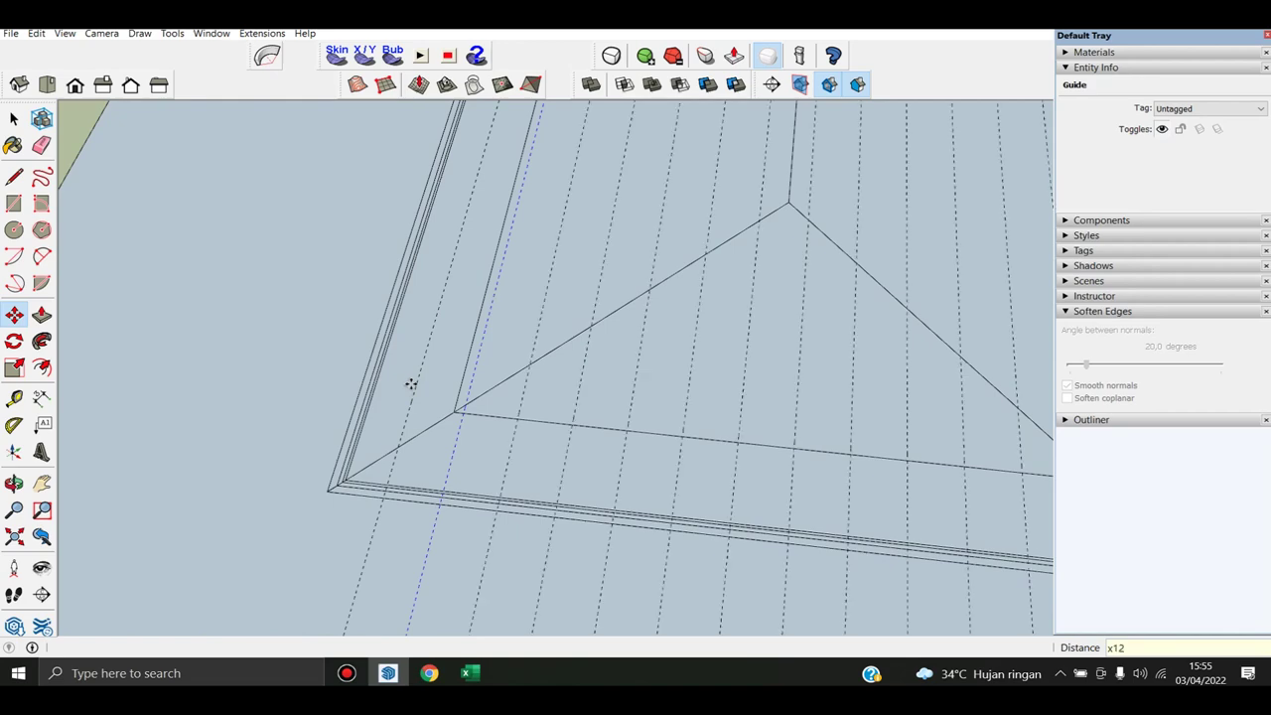
{"action": "key", "text": "space"}
{"action": "scroll", "coordinate": [406, 426], "scroll_direction": "down", "scroll_amount": 5}
Copy the last guide another 500 mm further along the roof
{"action": "middle_click_drag", "start_coordinate": [406, 426], "coordinate": [599, 434], "text": "shift"}
{"action": "scroll", "coordinate": [683, 459], "scroll_direction": "up", "scroll_amount": 4}
{"action": "left_click", "coordinate": [683, 459]}
{"action": "scroll", "coordinate": [671, 463], "scroll_direction": "up", "scroll_amount": 1}
{"action": "scroll", "coordinate": [675, 468], "scroll_direction": "up", "scroll_amount": 1}
{"action": "left_click", "coordinate": [688, 469]}
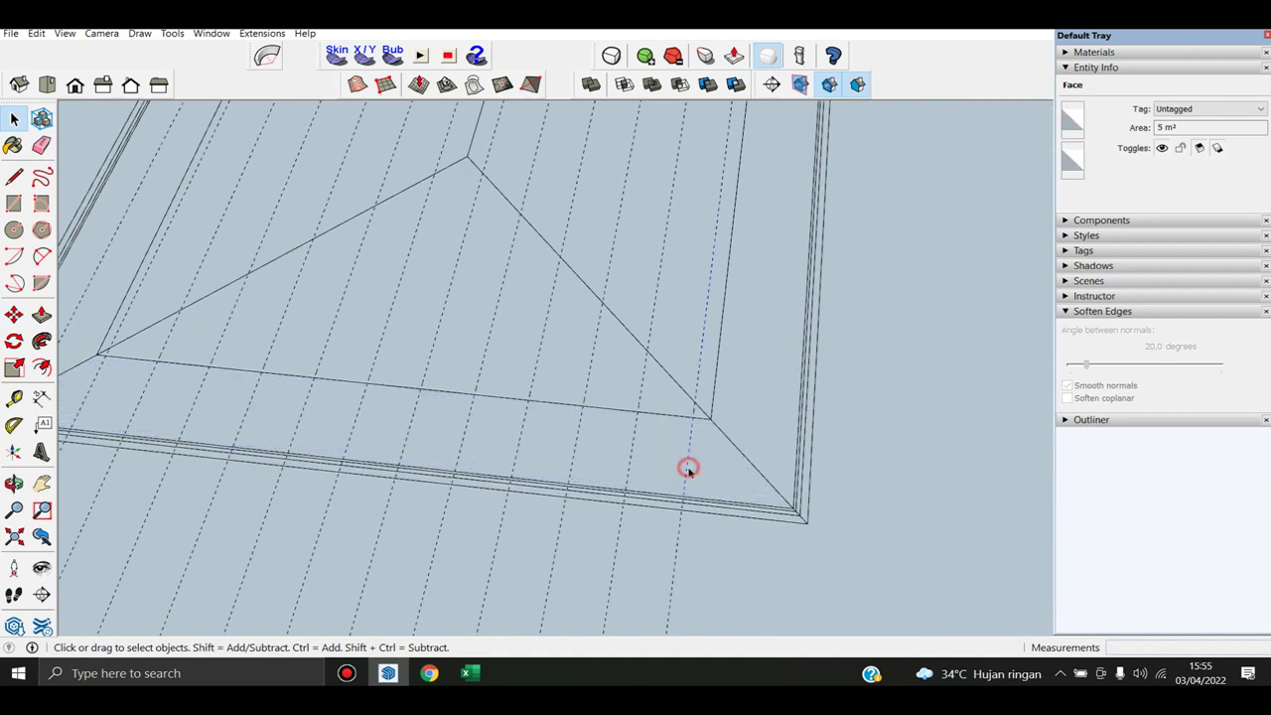
{"action": "key", "text": "m"}
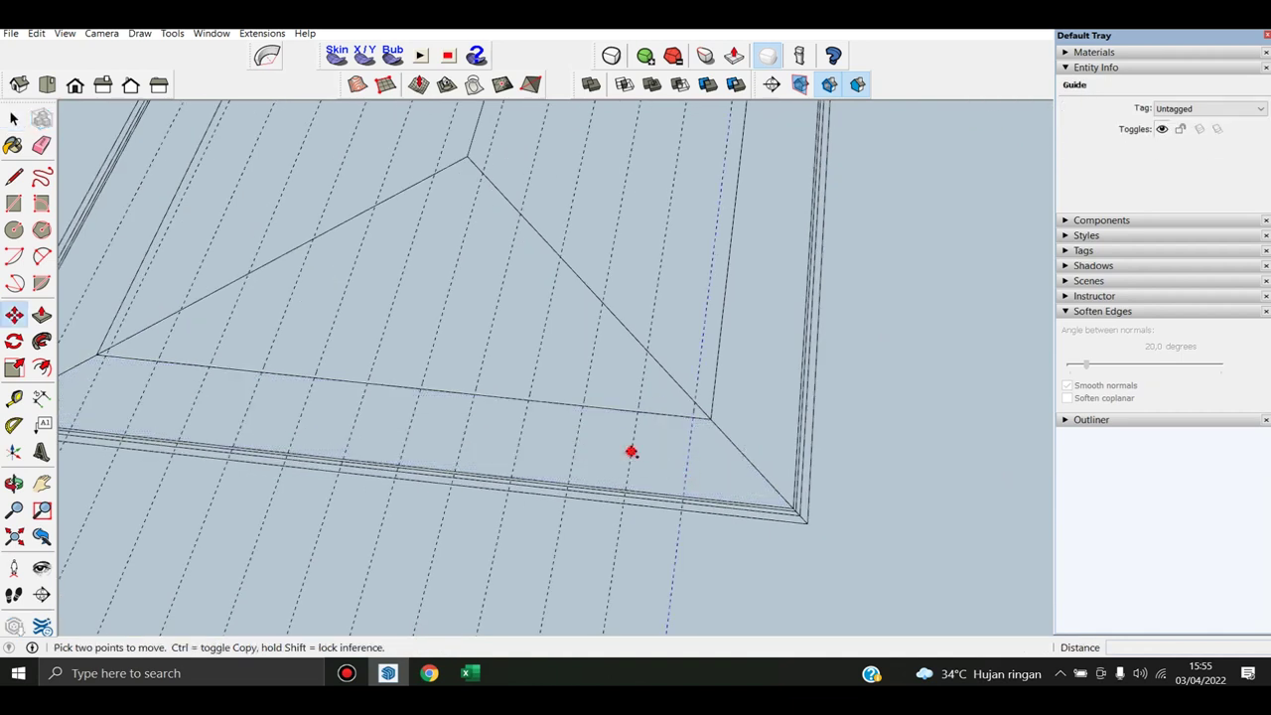
{"action": "left_click", "coordinate": [632, 452], "text": "ctrl"}
{"action": "left_click", "coordinate": [689, 458]}
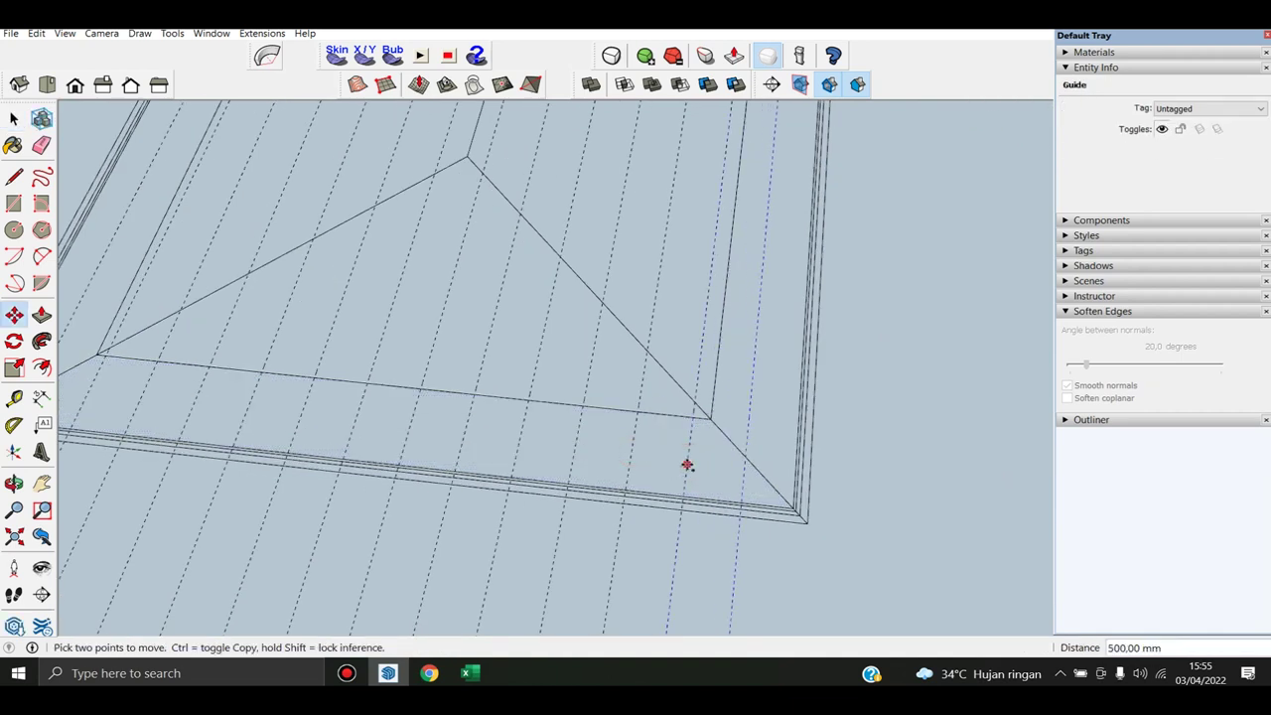
{"action": "left_click", "coordinate": [686, 464], "text": "ctrl"}
{"action": "left_click", "coordinate": [744, 478]}
{"action": "key", "text": "space"}
{"action": "scroll", "coordinate": [735, 447], "scroll_direction": "down", "scroll_amount": 5}
Crossing-select the base plane and flat L-shaped outline and delete them
{"action": "mouse_move", "coordinate": [733, 431]}
{"action": "middle_mouse_down"}
{"action": "mouse_move", "coordinate": [427, 318]}
{"action": "mouse_move", "coordinate": [804, 340]}
{"action": "middle_mouse_up"}
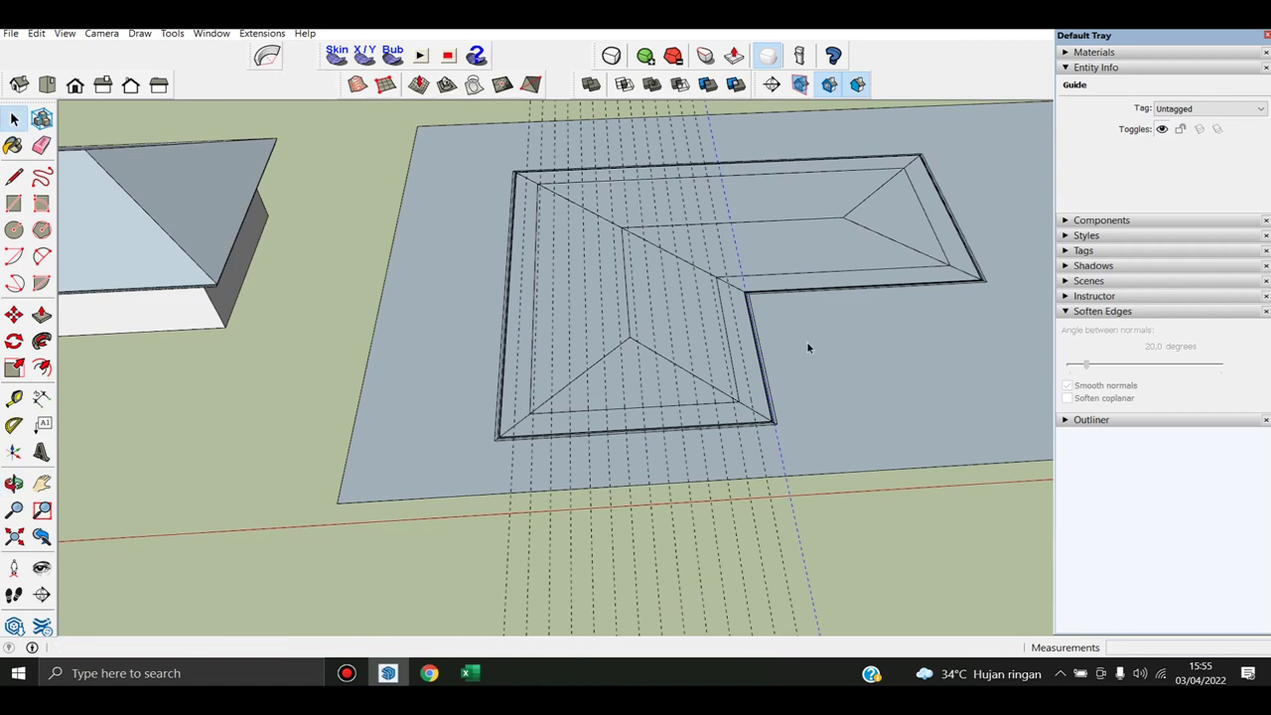
{"action": "middle_click_drag", "start_coordinate": [746, 340], "coordinate": [755, 449]}
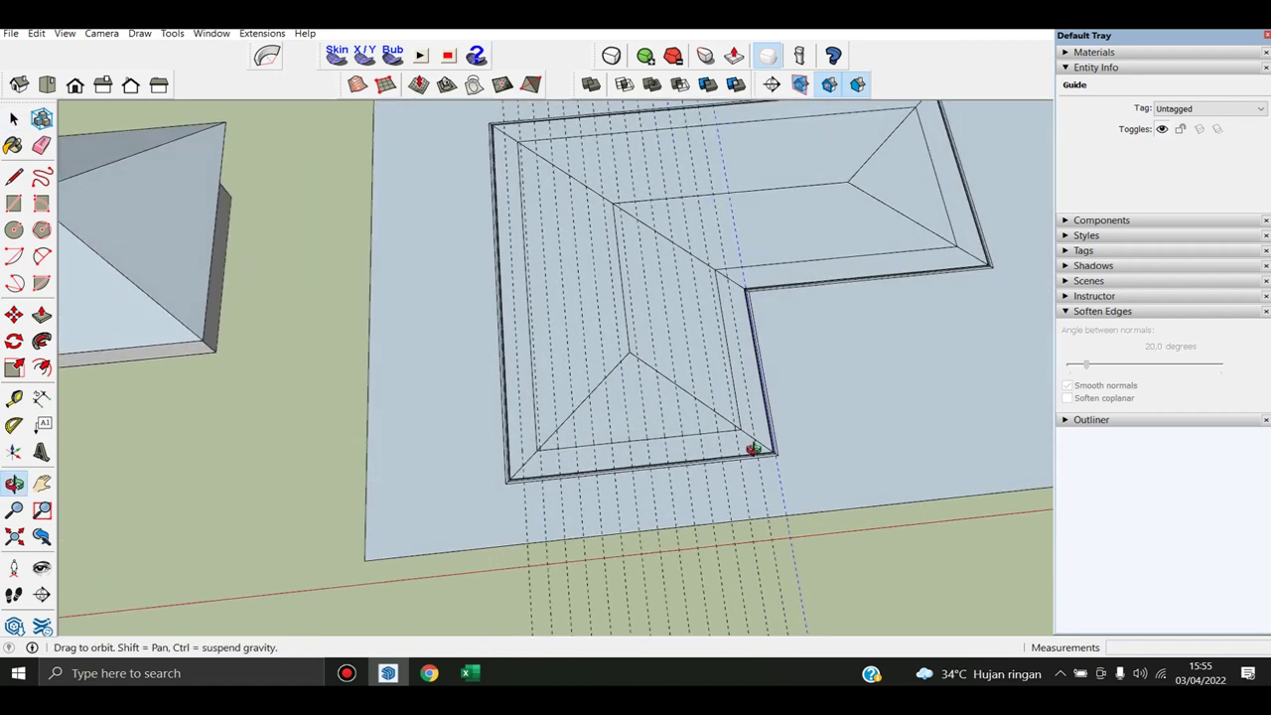
{"action": "key", "text": "space"}
{"action": "scroll", "coordinate": [454, 407], "scroll_direction": "down", "scroll_amount": 5}
{"action": "middle_click_drag", "start_coordinate": [454, 407], "coordinate": [440, 277]}
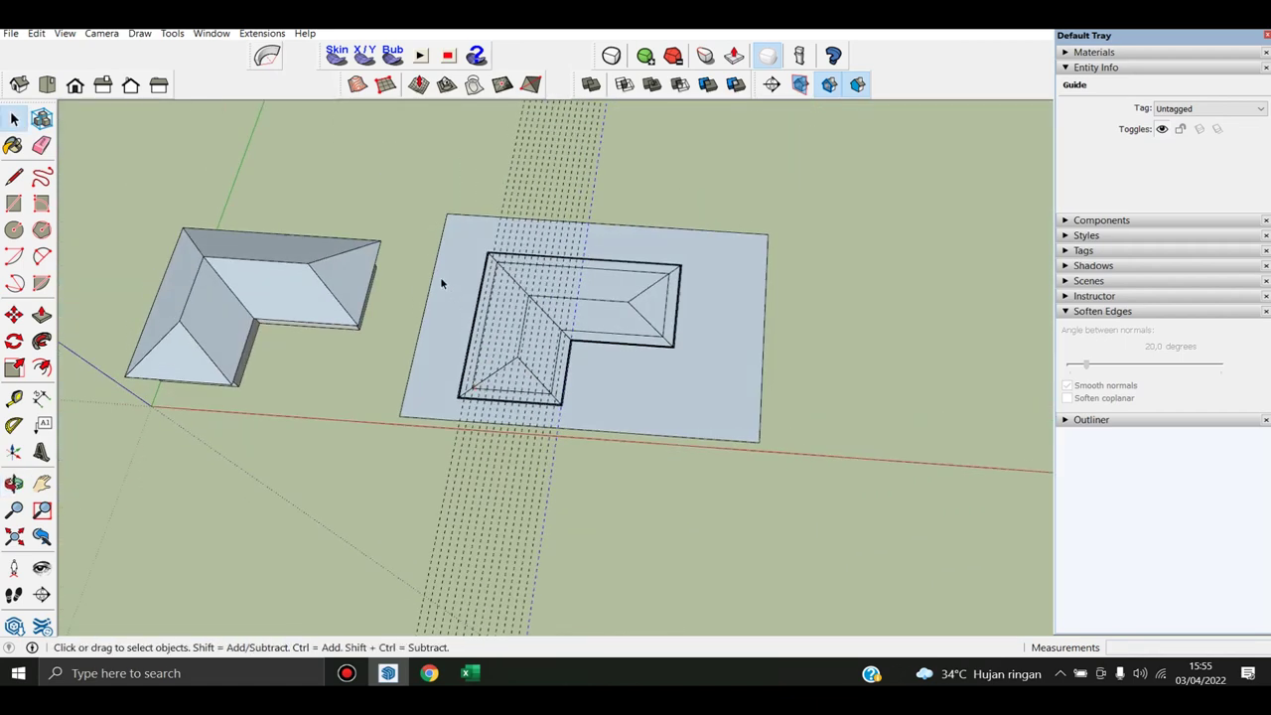
{"action": "scroll", "coordinate": [440, 277], "scroll_direction": "up", "scroll_amount": 3}
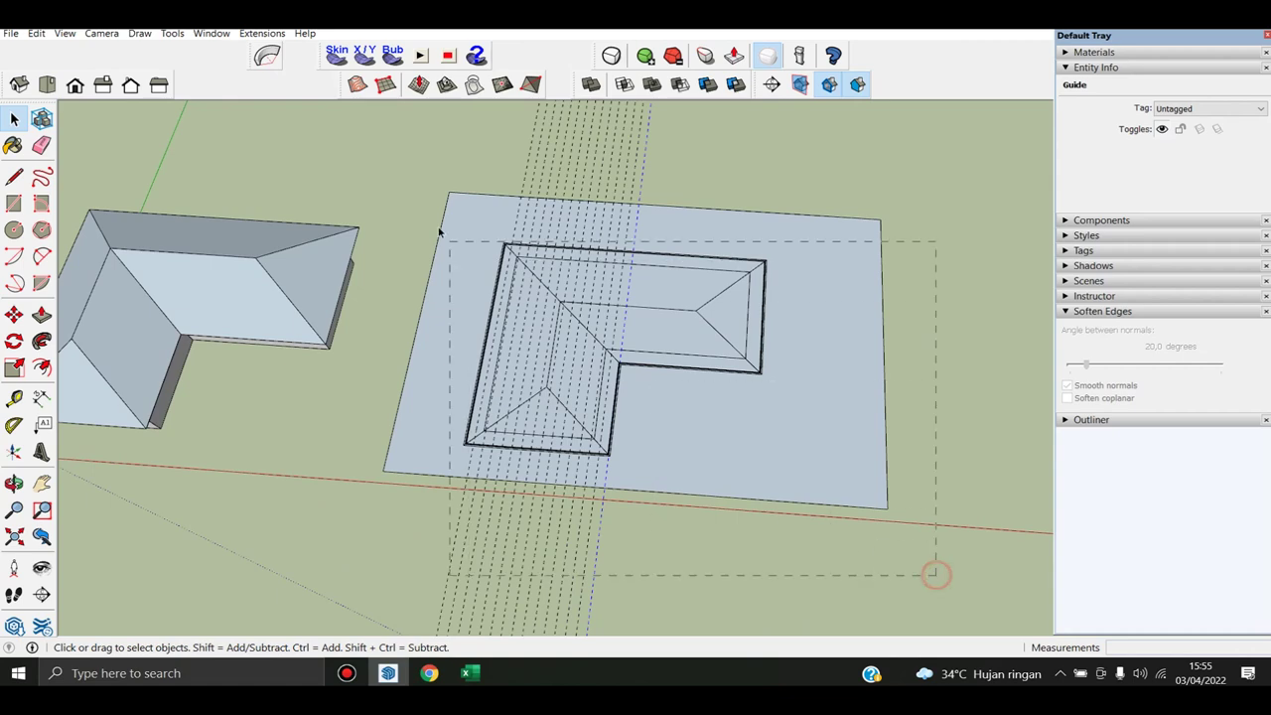
{"action": "left_click_drag", "start_coordinate": [440, 232], "coordinate": [411, 171]}
{"action": "key", "text": "Delete"}
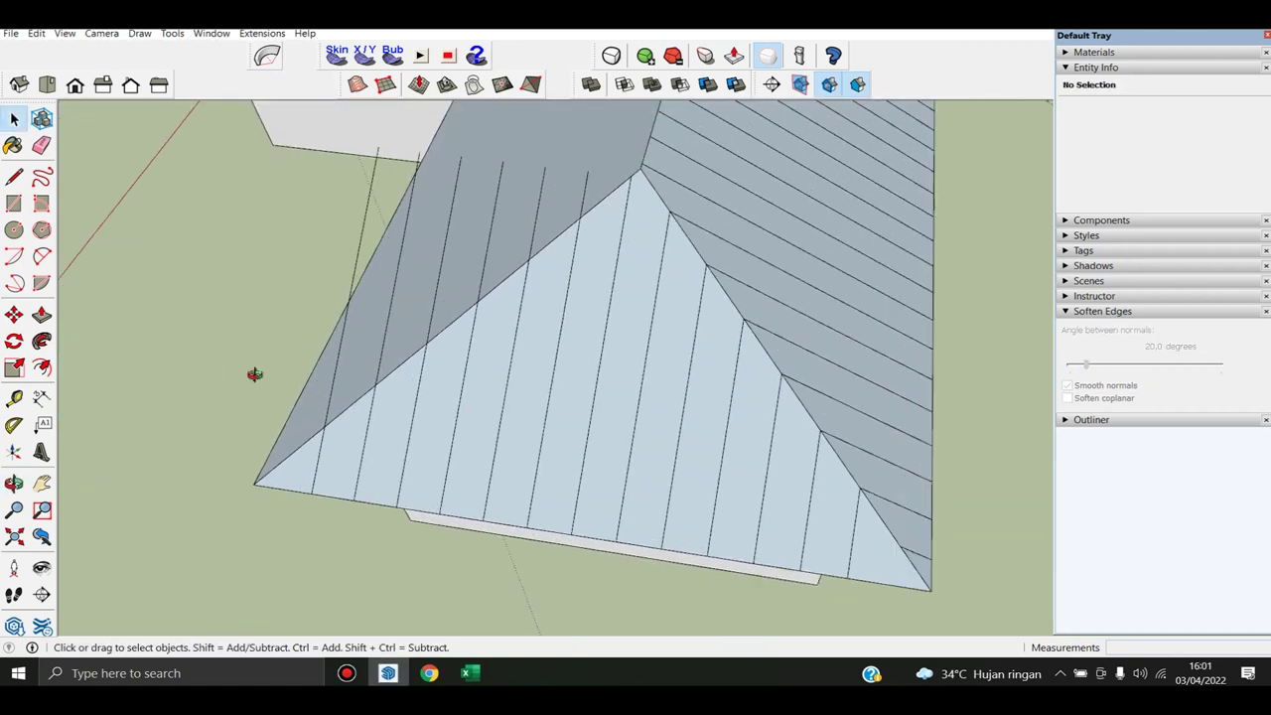
Erase the stray vertical lines from the front of the roof
{"action": "middle_click_drag", "start_coordinate": [255, 374], "coordinate": [321, 363]}
{"action": "key", "text": "e"}
{"action": "left_click_drag", "start_coordinate": [341, 377], "coordinate": [582, 176]}
{"action": "left_click", "coordinate": [531, 219]}
{"action": "left_click_drag", "start_coordinate": [406, 301], "coordinate": [374, 368]}
{"action": "mouse_move", "coordinate": [374, 368]}
{"action": "middle_mouse_down"}
{"action": "mouse_move", "coordinate": [488, 375]}
{"action": "mouse_move", "coordinate": [479, 365]}
{"action": "mouse_move", "coordinate": [621, 313]}
{"action": "middle_mouse_up"}
{"action": "key", "text": "space"}
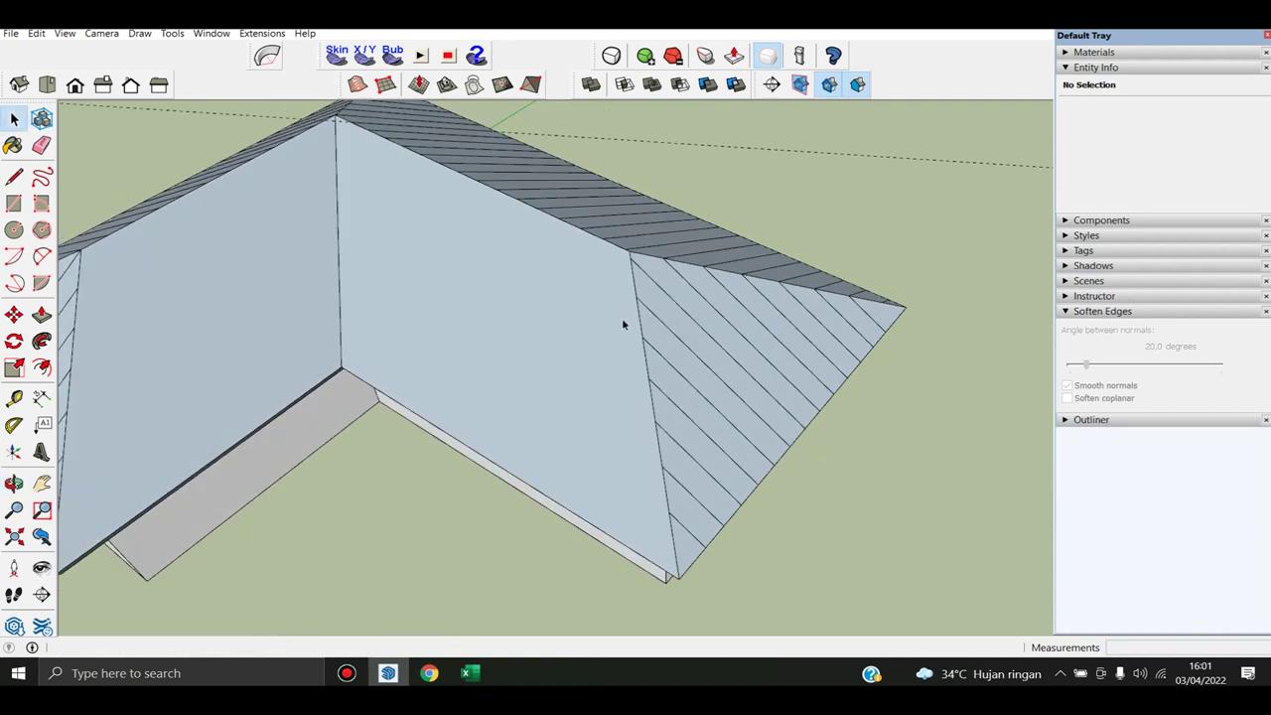
Draw a line across the roof face from its upper corner to the lower edge
{"action": "scroll", "coordinate": [623, 319], "scroll_direction": "up", "scroll_amount": 2}
{"action": "scroll", "coordinate": [622, 335], "scroll_direction": "up", "scroll_amount": 1}
{"action": "scroll", "coordinate": [622, 335], "scroll_direction": "up", "scroll_amount": 2}
{"action": "key", "text": "l"}
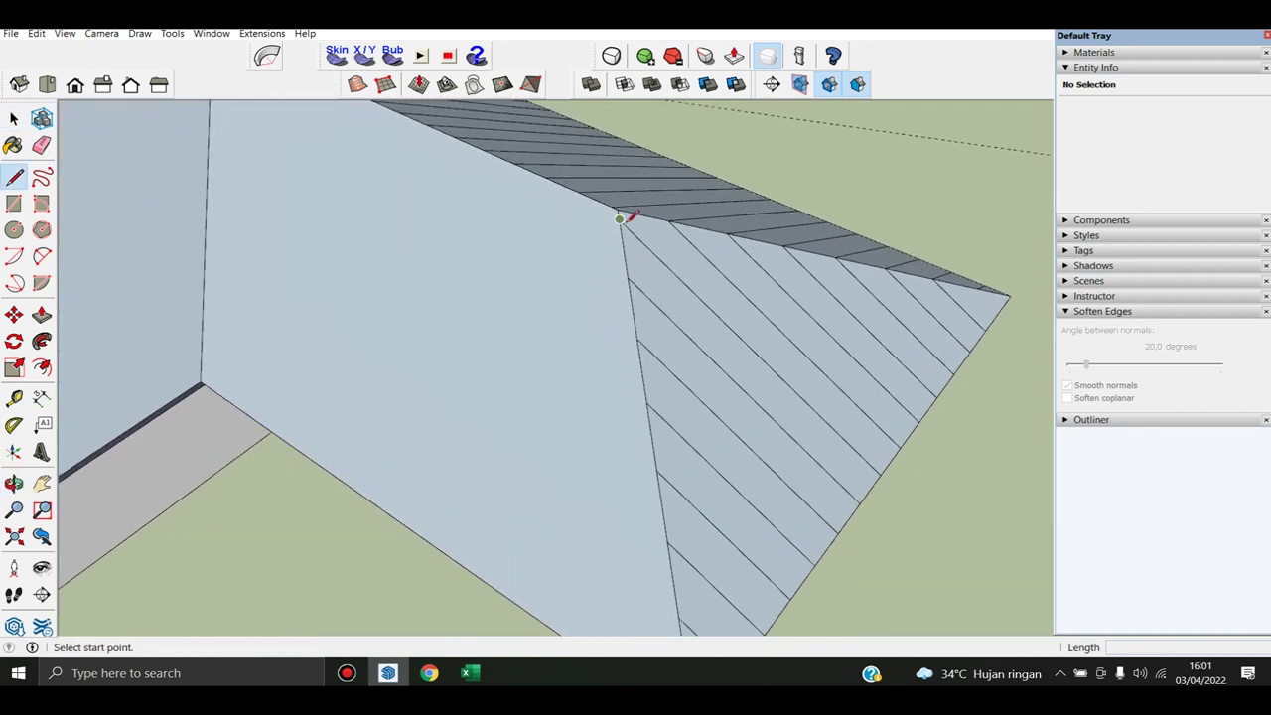
{"action": "left_click", "coordinate": [620, 218]}
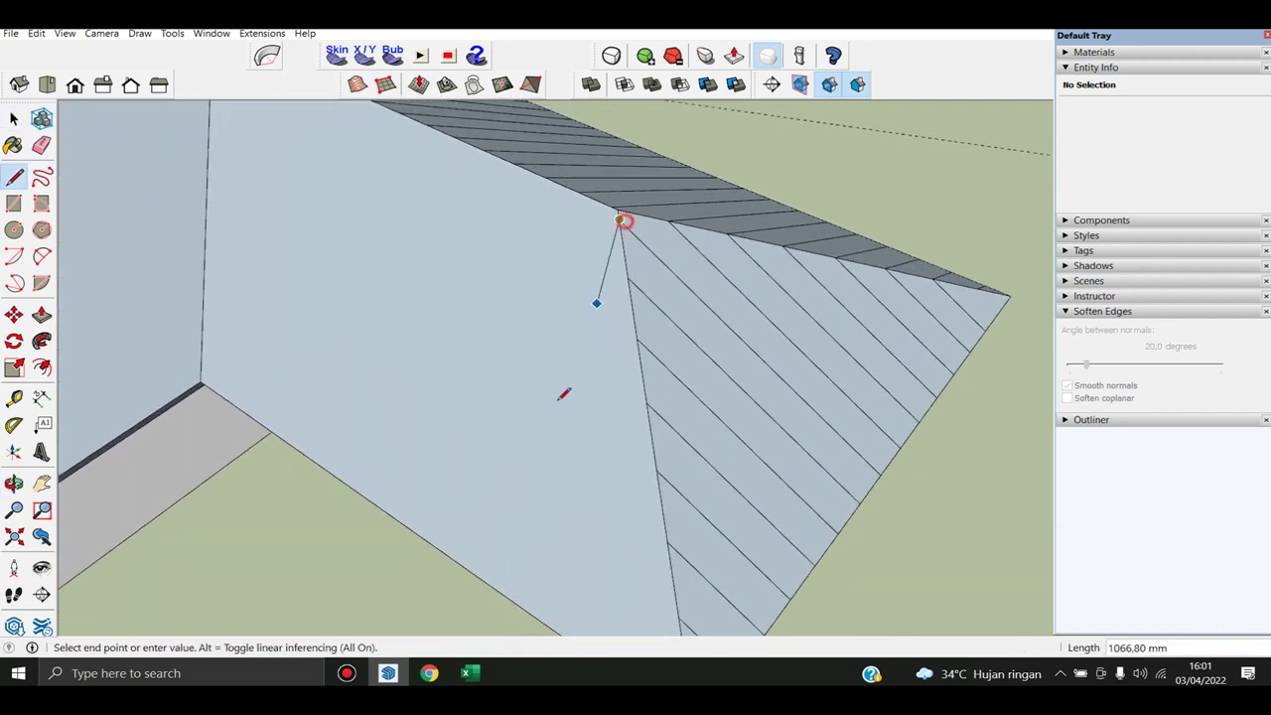
{"action": "left_click", "coordinate": [416, 530]}
{"action": "key", "text": "space"}
{"action": "scroll", "coordinate": [497, 414], "scroll_direction": "up", "scroll_amount": 1}
{"action": "scroll", "coordinate": [497, 414], "scroll_direction": "up", "scroll_amount": 1}
{"action": "left_click", "coordinate": [505, 392]}
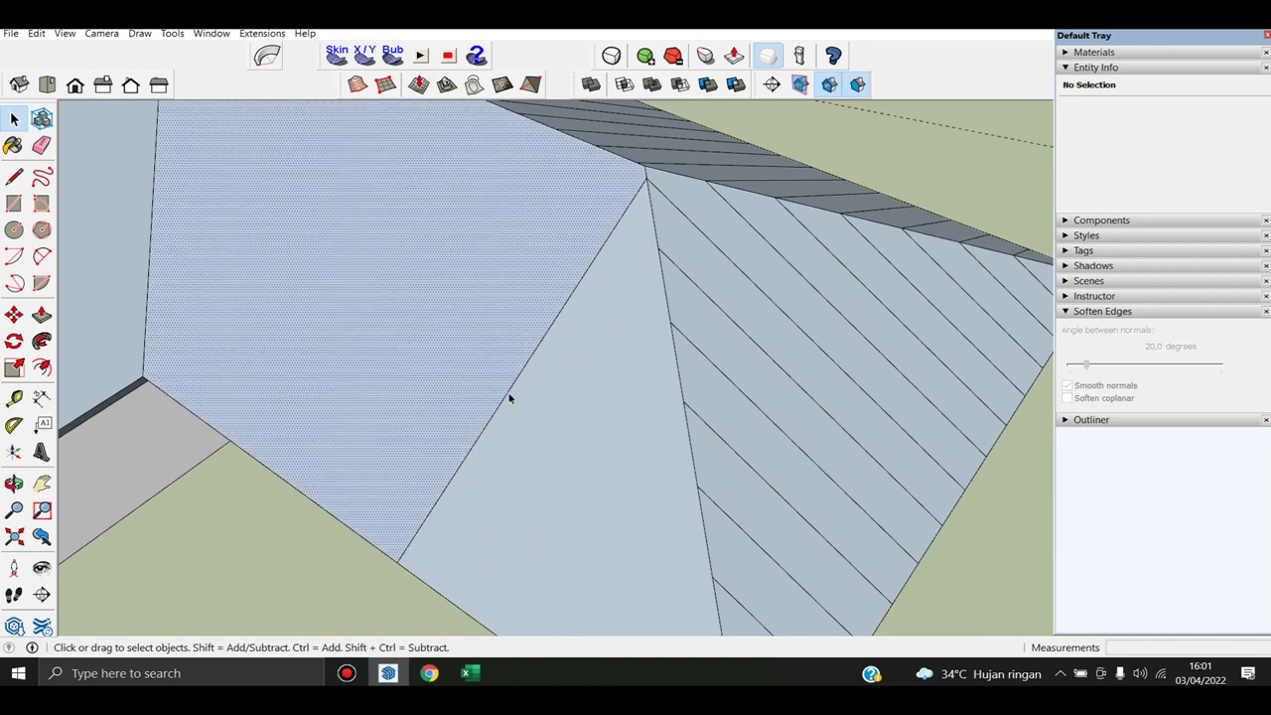
{"action": "left_click", "coordinate": [508, 393]}
{"action": "middle_click_drag", "start_coordinate": [537, 338], "coordinate": [555, 408], "text": "shift"}
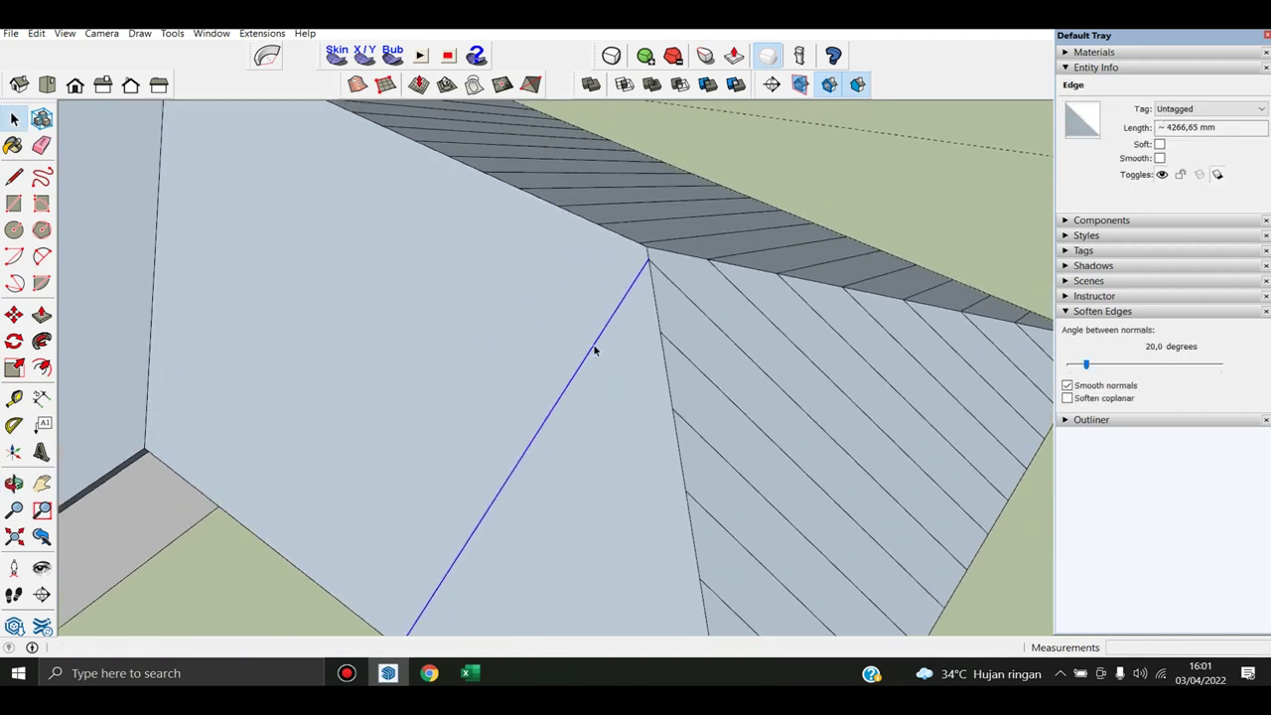
Offset a guide 500 mm from that line and trace it from eave to ridge
{"action": "key", "text": "t"}
{"action": "left_click", "coordinate": [548, 415]}
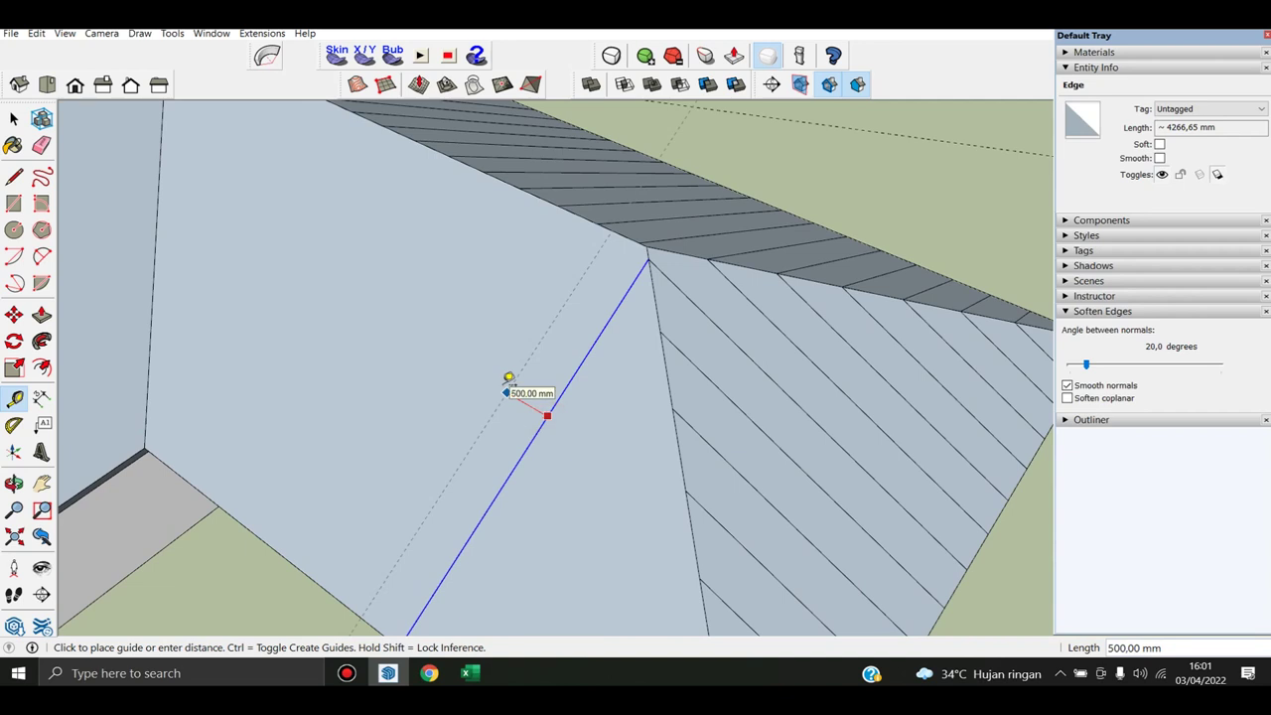
{"action": "type", "text": "500"}
{"action": "key", "text": "Return"}
{"action": "key", "text": "space"}
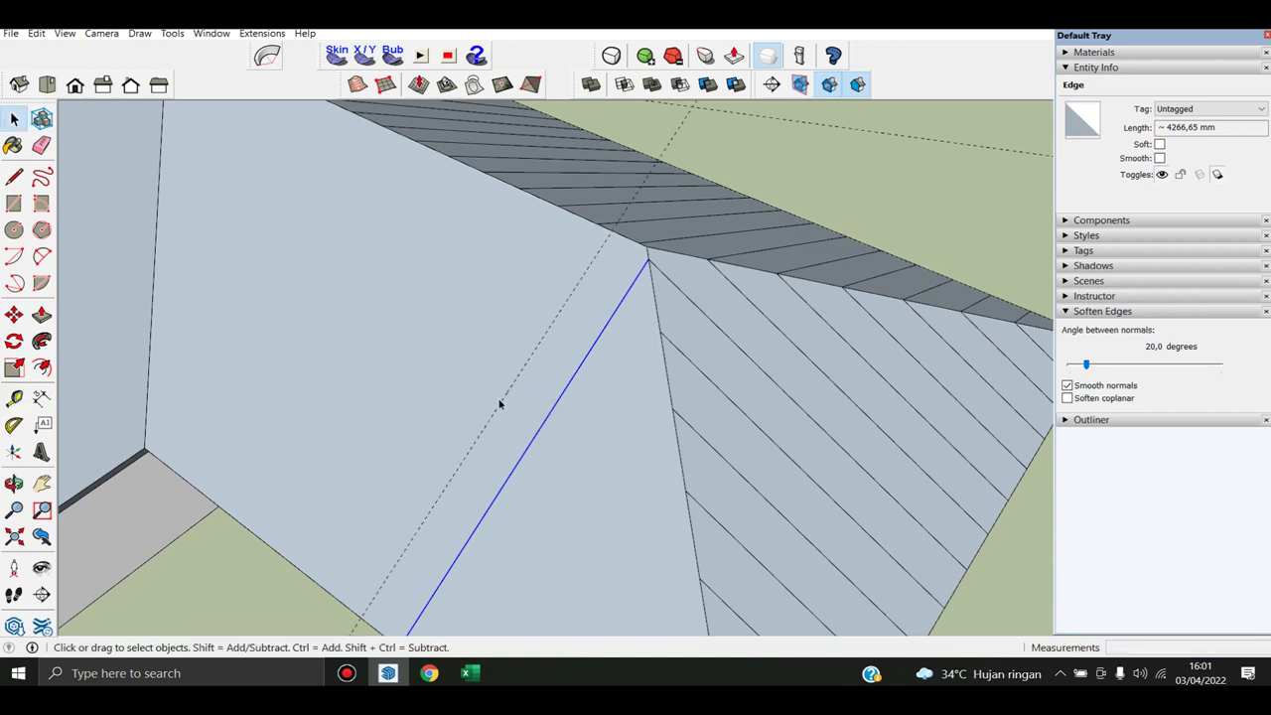
{"action": "key", "text": "l"}
{"action": "left_click", "coordinate": [364, 616]}
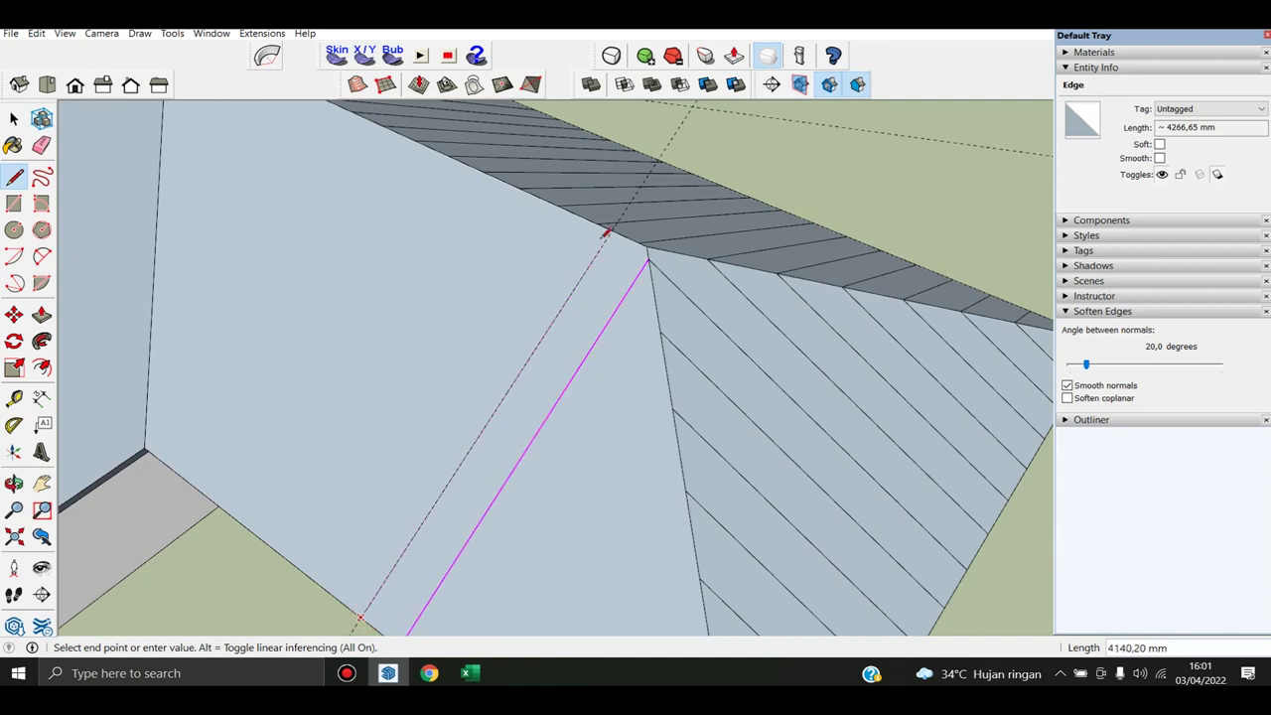
{"action": "left_click", "coordinate": [610, 228]}
{"action": "key", "text": "space"}
{"action": "mouse_move", "coordinate": [610, 227]}
{"action": "middle_mouse_down"}
{"action": "mouse_move", "coordinate": [527, 406]}
{"action": "mouse_move", "coordinate": [507, 400]}
{"action": "middle_mouse_up"}
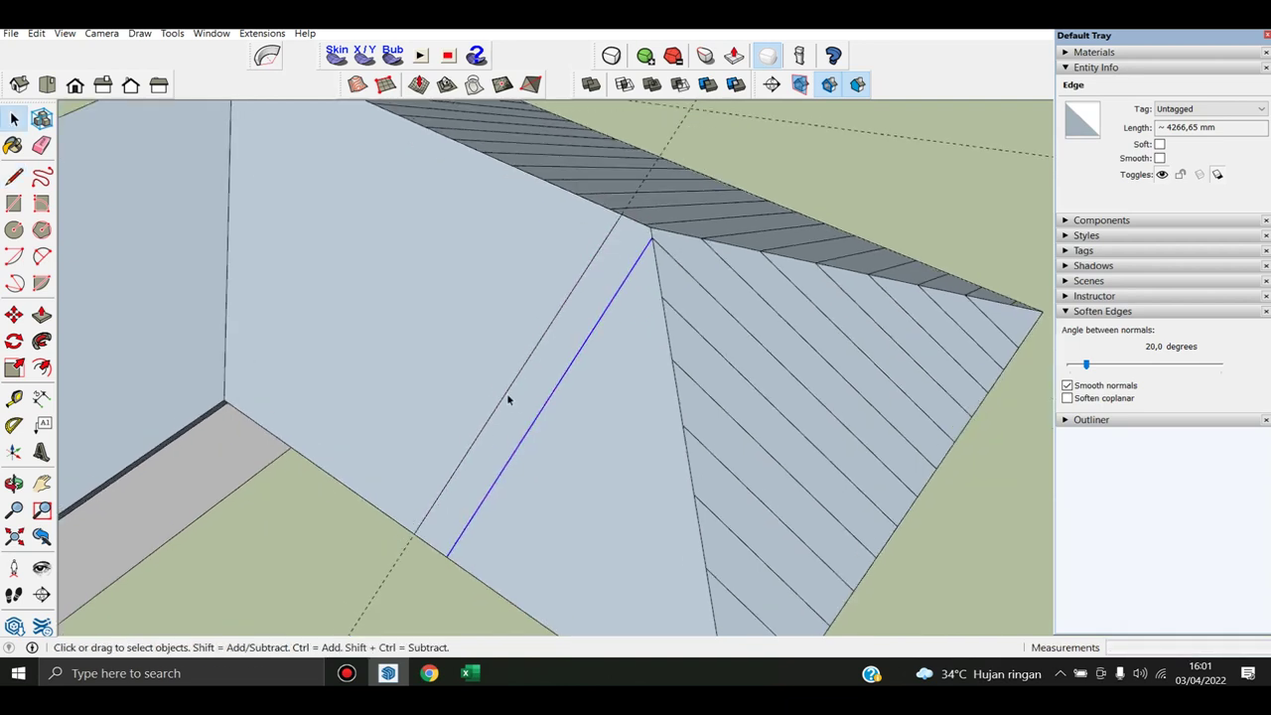
Copy the strip line 500 mm with Move+Ctrl and repeat it x6 across the face
{"action": "key", "text": "m"}
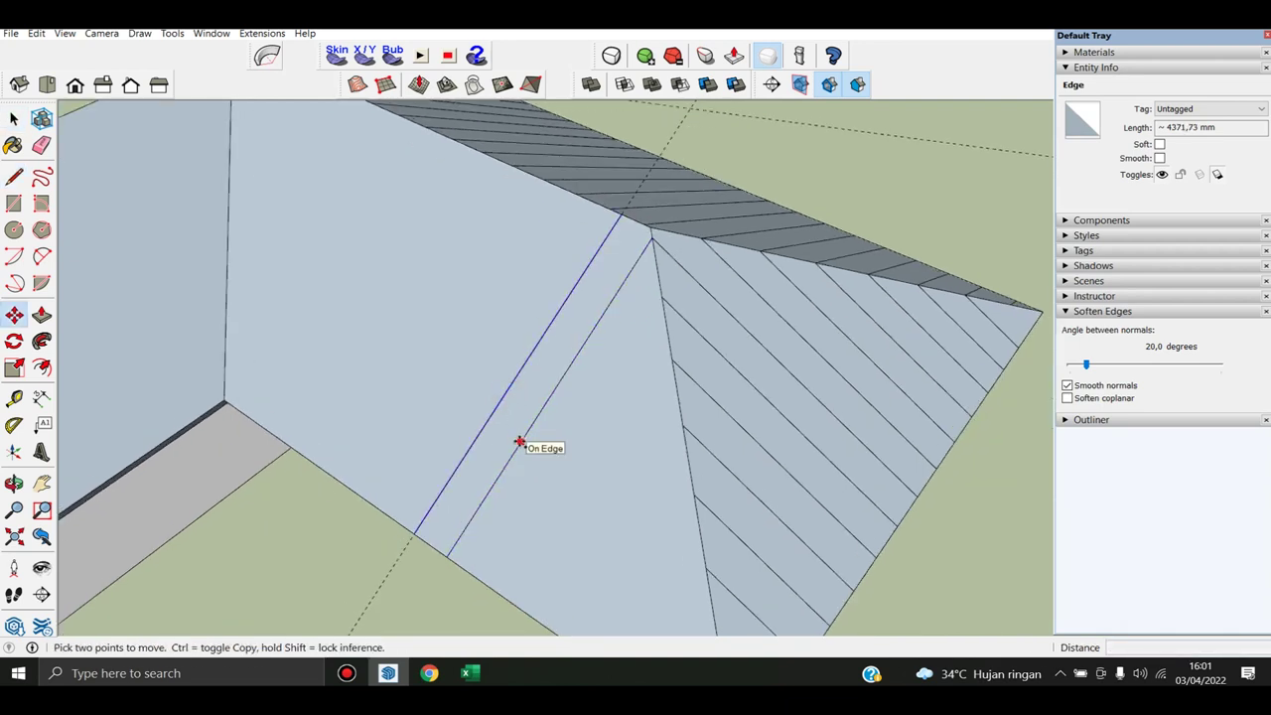
{"action": "left_click", "coordinate": [520, 442]}
{"action": "key", "text": "ctrl"}
{"action": "type", "text": "x6"}
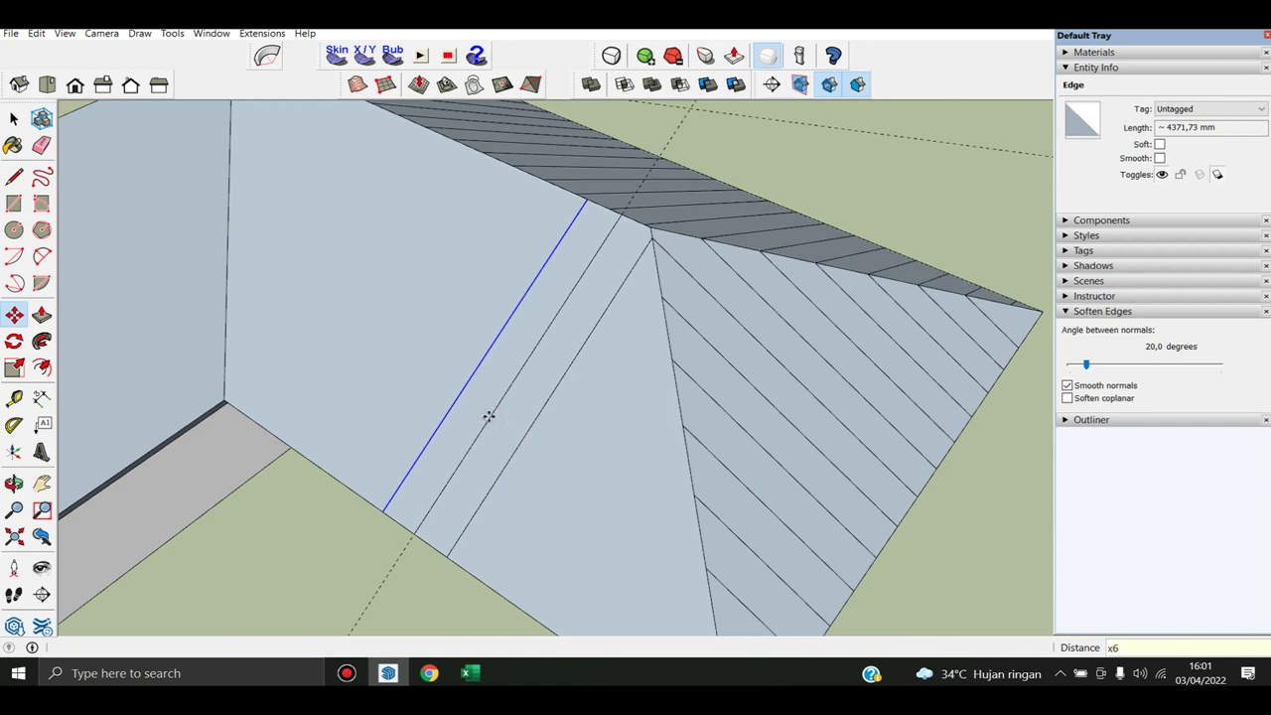
{"action": "key", "text": "Return"}
{"action": "key", "text": "space"}
{"action": "middle_click_drag", "start_coordinate": [488, 420], "coordinate": [596, 384]}
Orbit around the hip roof and triple-click to select the entire connected roof
{"action": "key", "text": "e"}
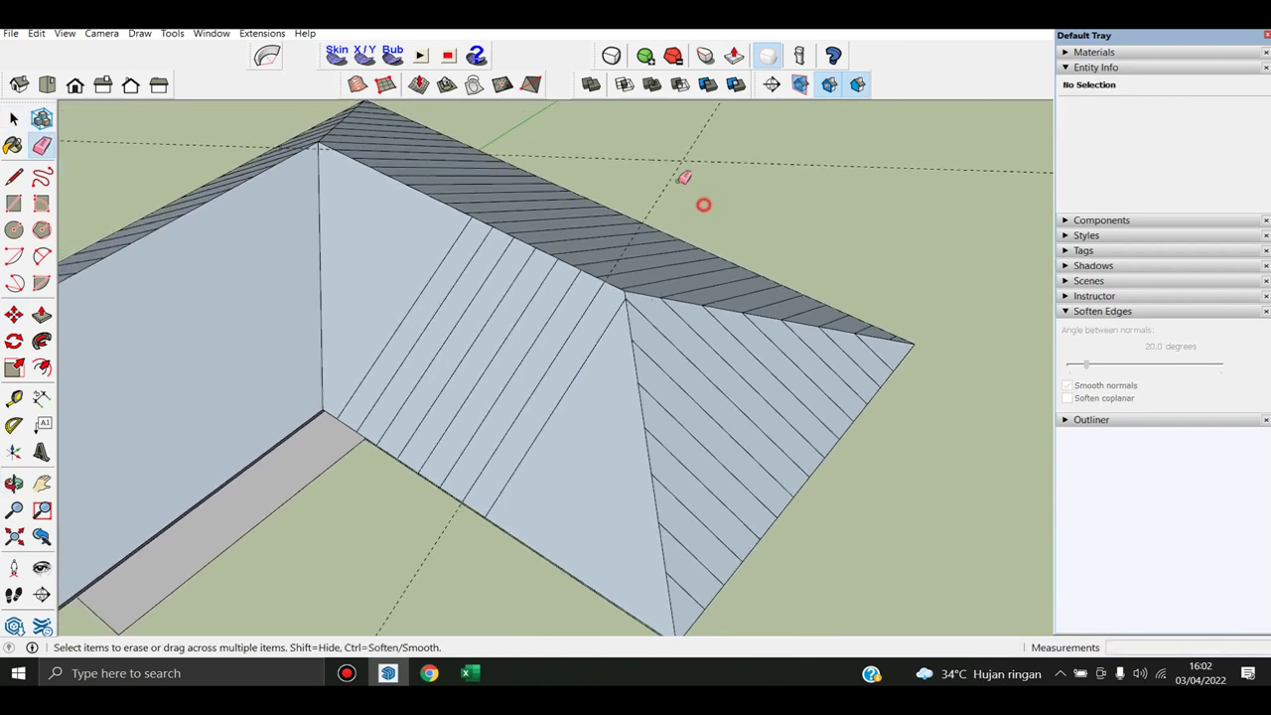
{"action": "key", "text": "space"}
{"action": "mouse_move", "coordinate": [673, 127]}
{"action": "middle_mouse_down"}
{"action": "mouse_move", "coordinate": [284, 446]}
{"action": "mouse_move", "coordinate": [572, 286]}
{"action": "mouse_move", "coordinate": [716, 477]}
{"action": "mouse_move", "coordinate": [610, 371]}
{"action": "mouse_move", "coordinate": [488, 176]}
{"action": "middle_mouse_up"}
{"action": "mouse_move", "coordinate": [646, 414]}
{"action": "middle_mouse_down"}
{"action": "mouse_move", "coordinate": [505, 309]}
{"action": "mouse_move", "coordinate": [504, 244]}
{"action": "mouse_move", "coordinate": [761, 278]}
{"action": "mouse_move", "coordinate": [795, 321]}
{"action": "mouse_move", "coordinate": [720, 454]}
{"action": "mouse_move", "coordinate": [741, 496]}
{"action": "mouse_move", "coordinate": [528, 347]}
{"action": "middle_mouse_up"}
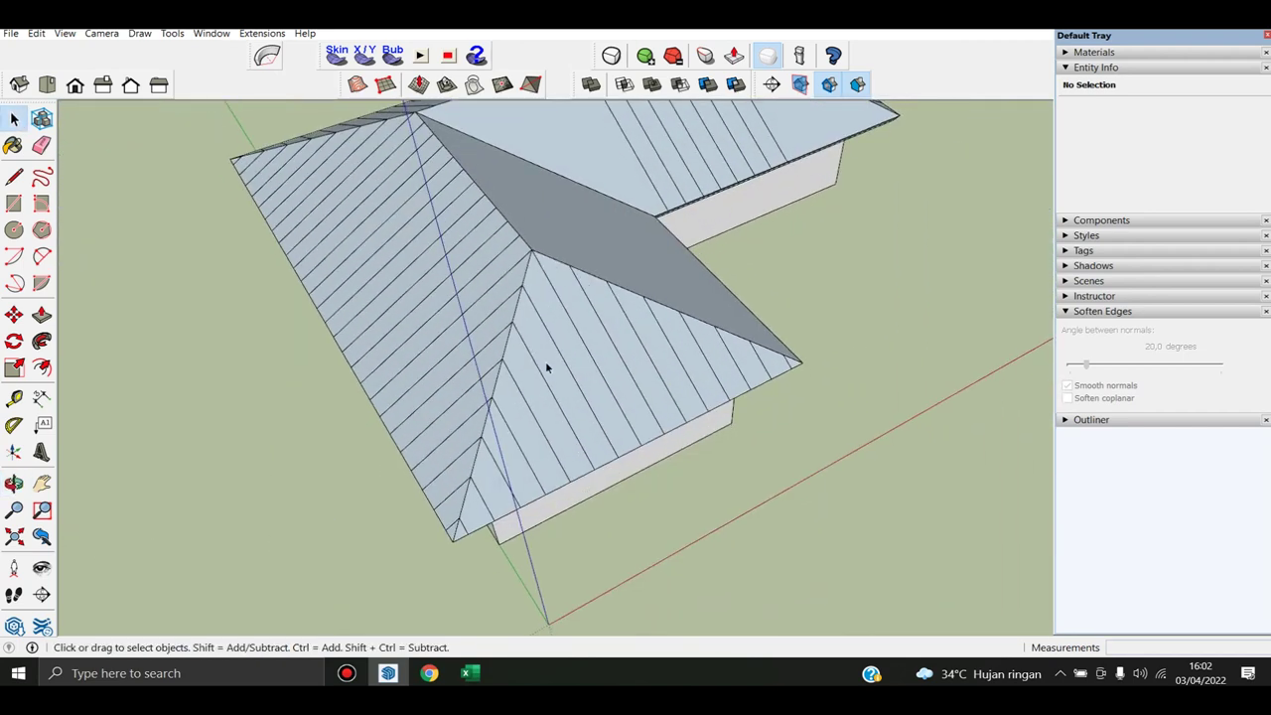
{"action": "scroll", "coordinate": [546, 368], "scroll_direction": "up", "scroll_amount": 2}
{"action": "scroll", "coordinate": [650, 342], "scroll_direction": "up", "scroll_amount": 1}
{"action": "scroll", "coordinate": [638, 389], "scroll_direction": "up", "scroll_amount": 2}
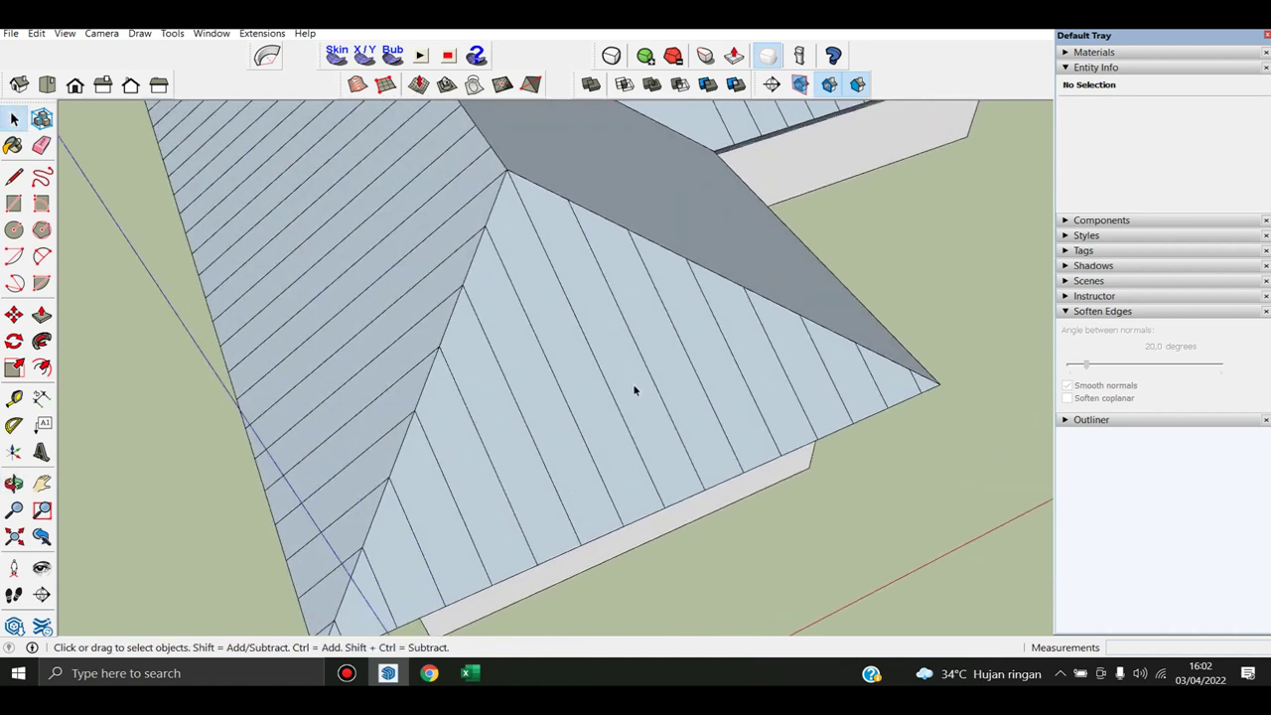
{"action": "left_click", "coordinate": [599, 374]}
{"action": "scroll", "coordinate": [636, 353], "scroll_direction": "down", "scroll_amount": 2}
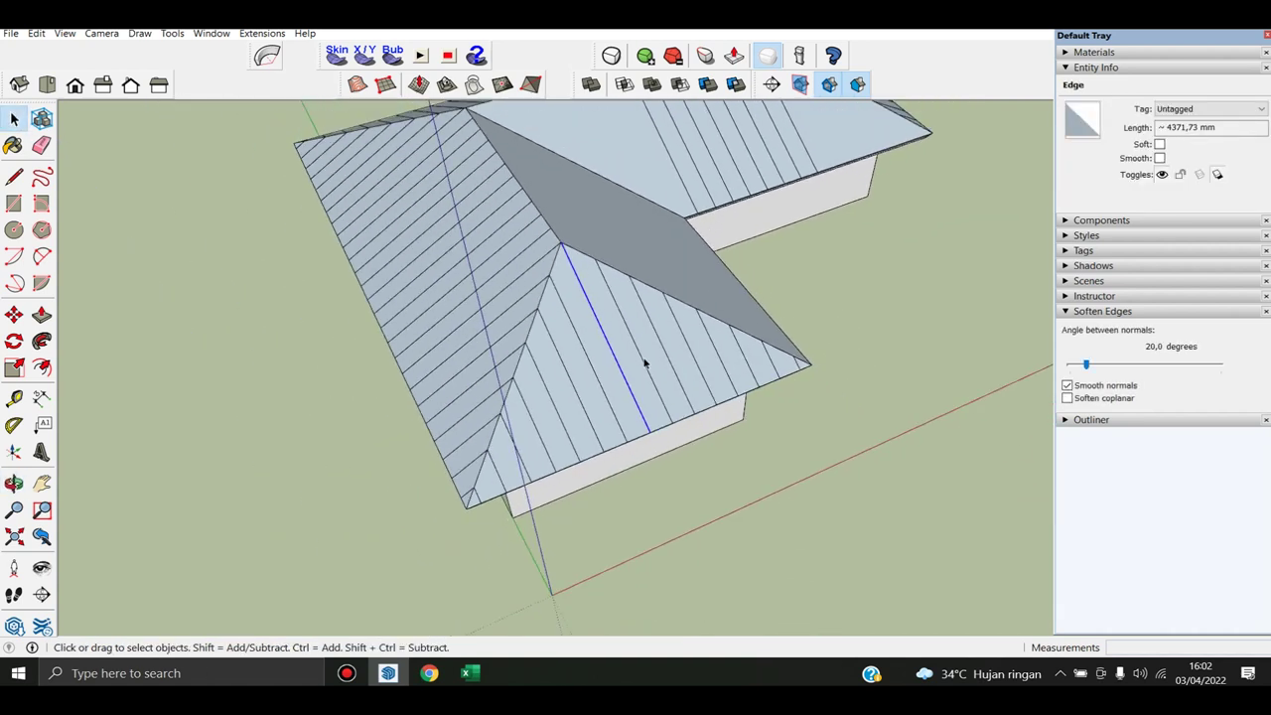
{"action": "scroll", "coordinate": [591, 382], "scroll_direction": "up", "scroll_amount": 1}
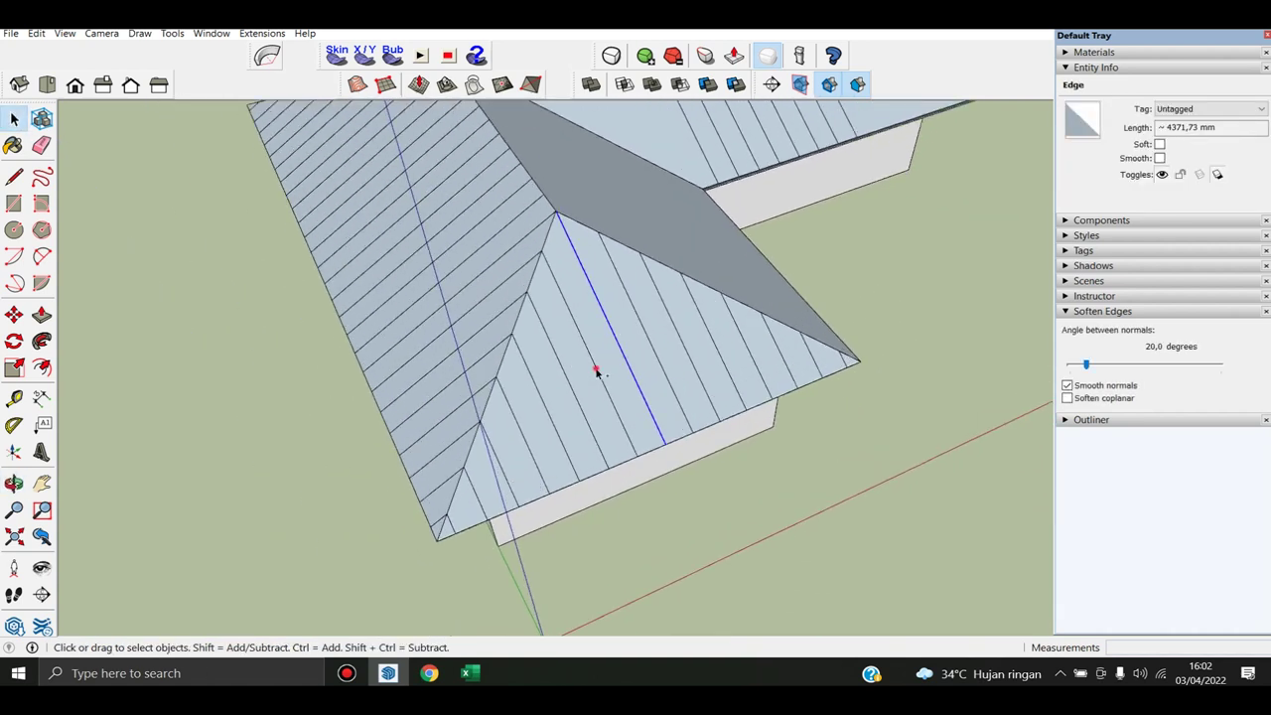
{"action": "scroll", "coordinate": [597, 374], "scroll_direction": "down", "scroll_amount": 1}
{"action": "left_click", "coordinate": [596, 365], "text": "ctrl"}
{"action": "scroll", "coordinate": [596, 360], "scroll_direction": "down", "scroll_amount": 2}
{"action": "scroll", "coordinate": [581, 298], "scroll_direction": "up", "scroll_amount": 1}
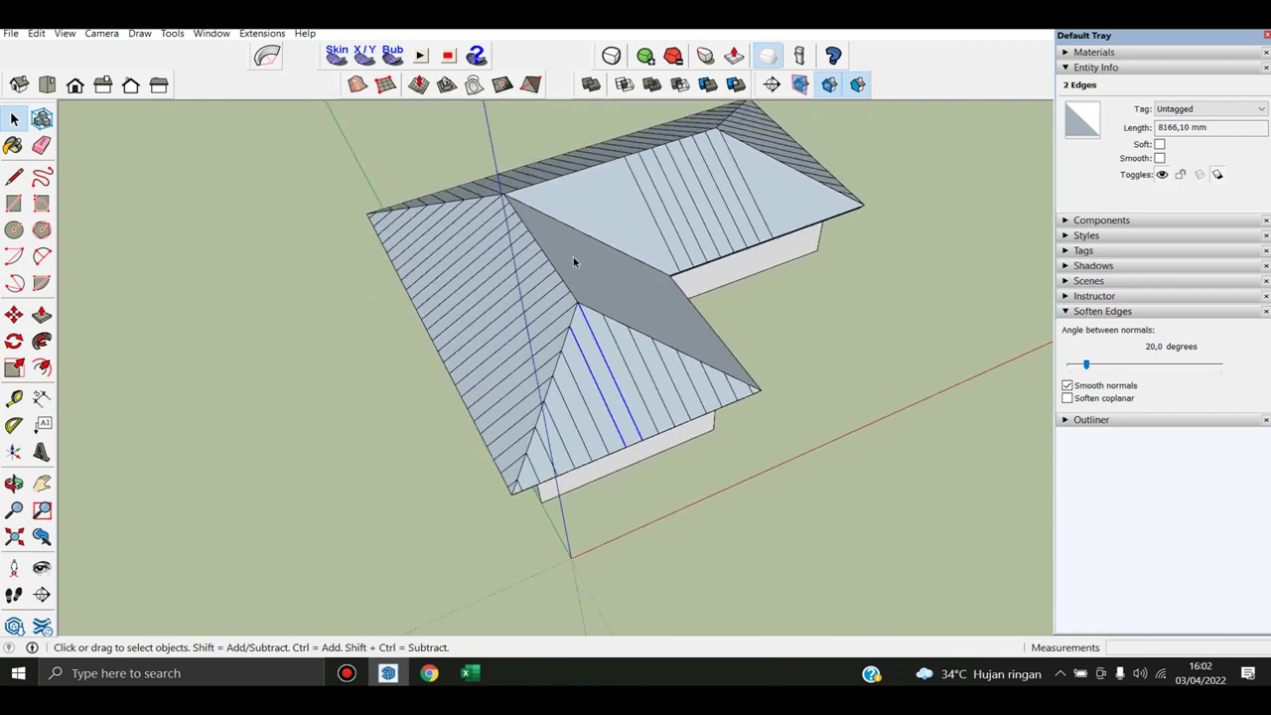
{"action": "scroll", "coordinate": [573, 257], "scroll_direction": "down", "scroll_amount": 1}
{"action": "triple_click", "coordinate": [586, 267]}
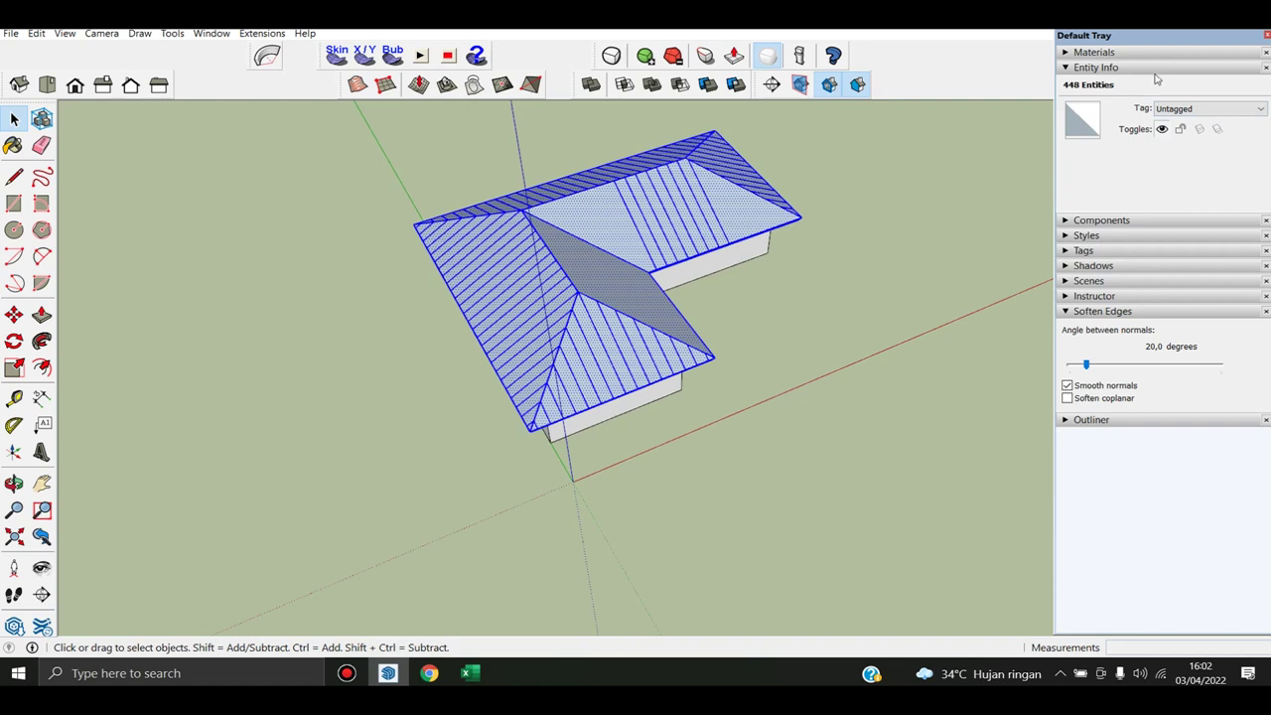
Collapse the Entity Info panel and open the Materials panel
{"action": "left_click", "coordinate": [1103, 68]}
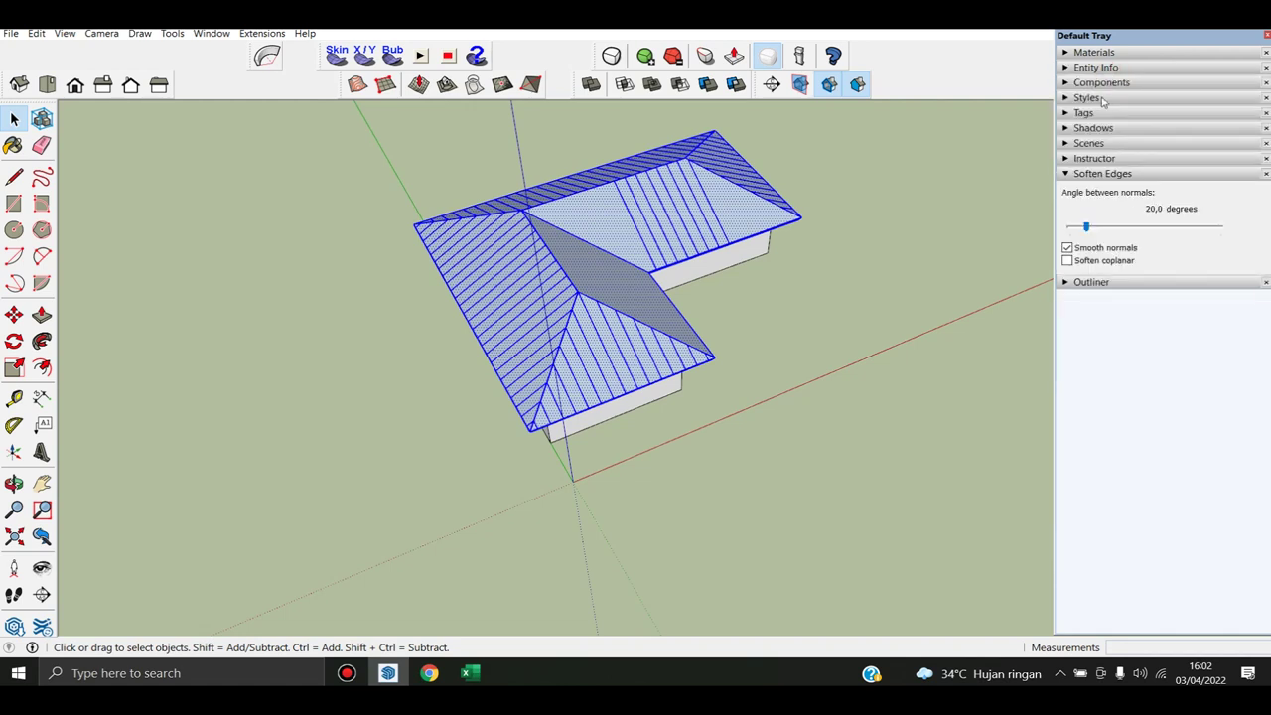
{"action": "left_click", "coordinate": [1098, 84]}
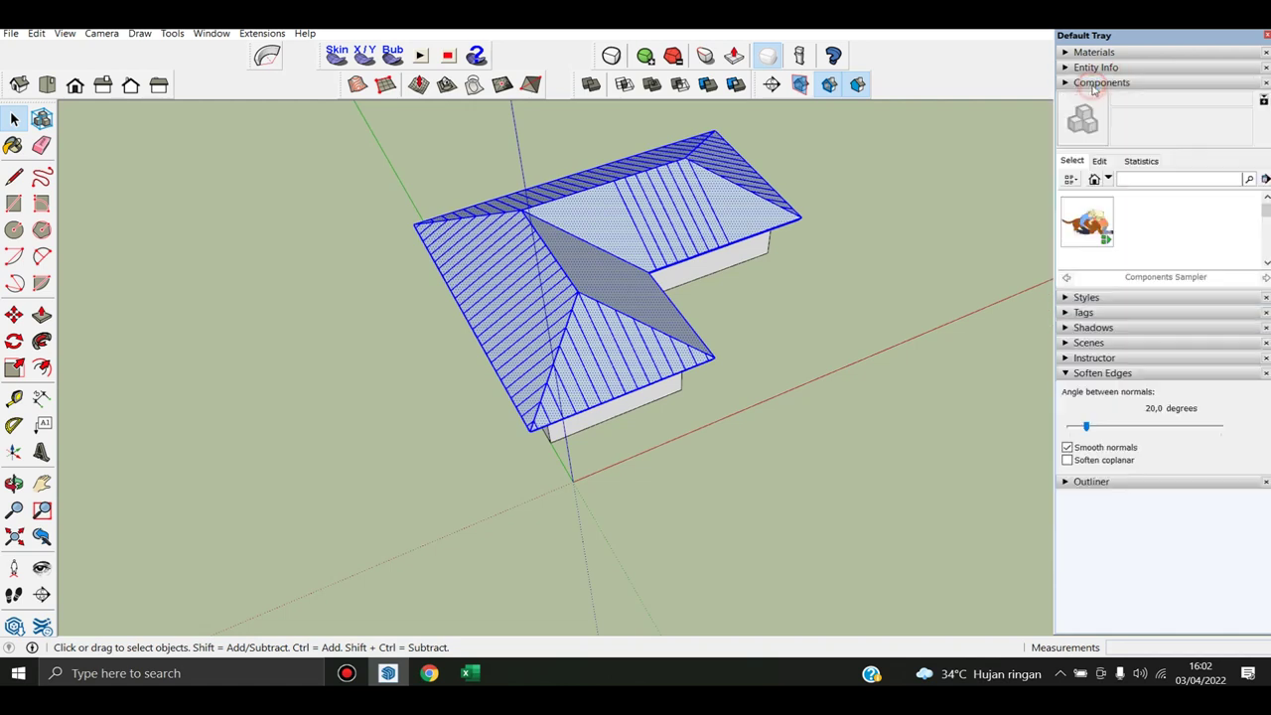
{"action": "left_click", "coordinate": [1096, 83]}
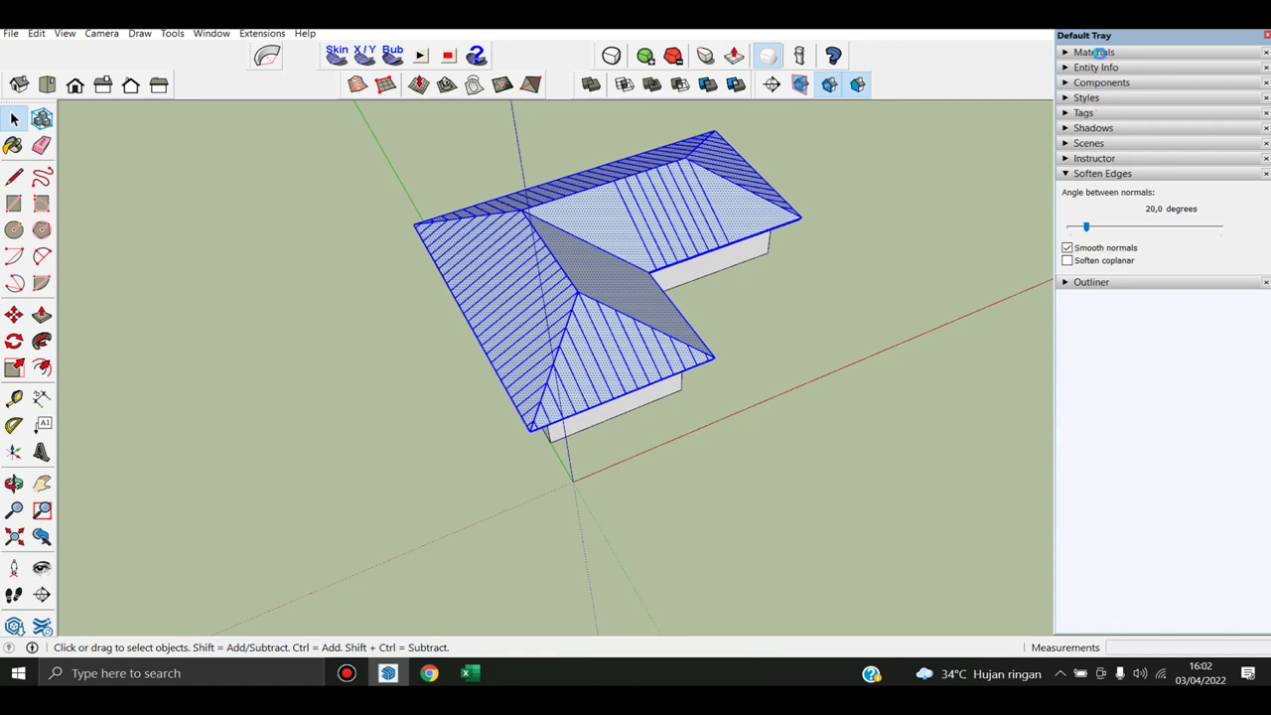
{"action": "left_click", "coordinate": [1099, 52]}
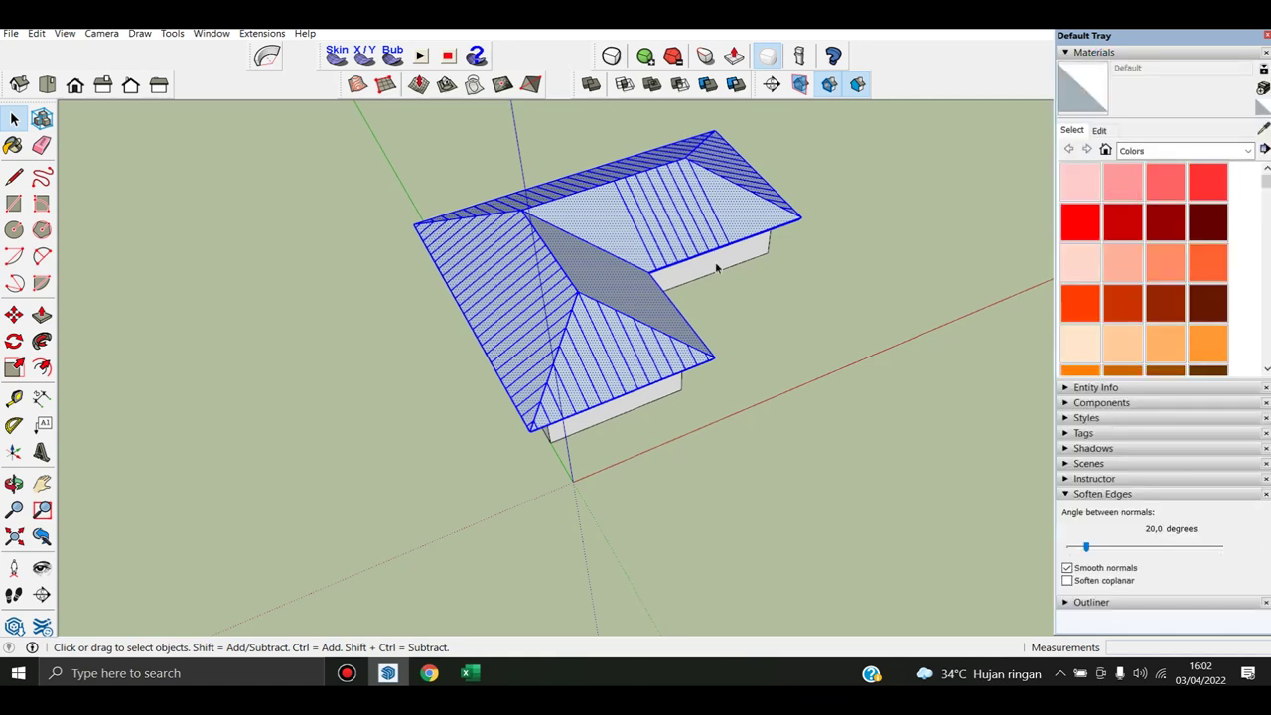
Reselect the whole roof and paint it with the pink Color A02
{"action": "left_click", "coordinate": [626, 341]}
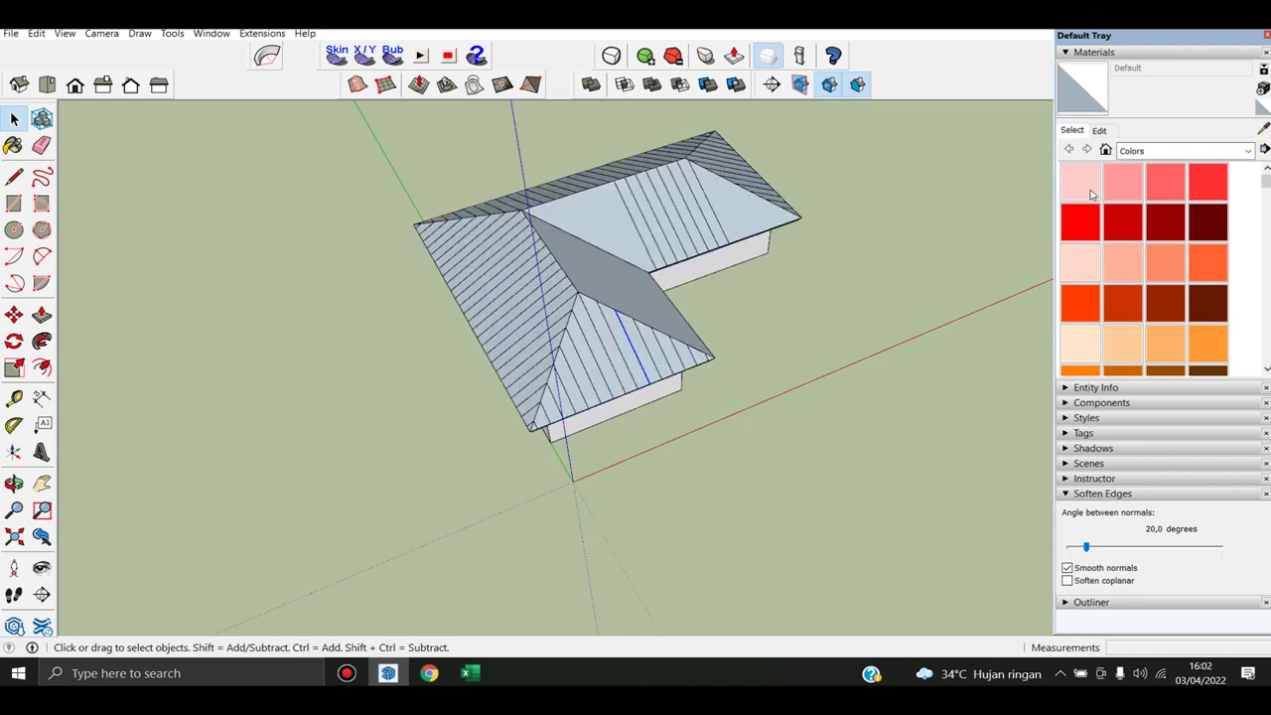
{"action": "scroll", "coordinate": [617, 311], "scroll_direction": "up", "scroll_amount": 2}
{"action": "left_click", "coordinate": [617, 311]}
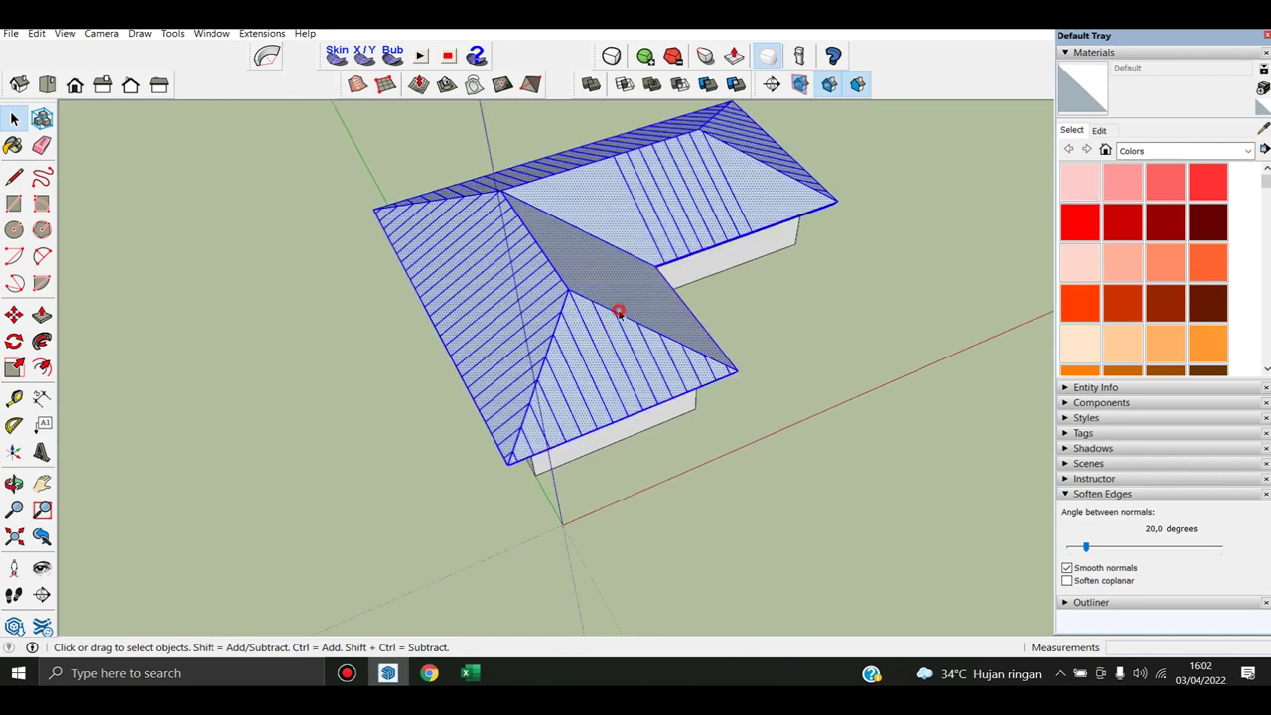
{"action": "left_click", "coordinate": [1124, 191]}
{"action": "left_click", "coordinate": [646, 343]}
{"action": "key", "text": "space"}
Orbit to a lower angle and start a line at the valley face's ridge corner
{"action": "scroll", "coordinate": [641, 318], "scroll_direction": "up", "scroll_amount": 1}
{"action": "scroll", "coordinate": [634, 298], "scroll_direction": "up", "scroll_amount": 1}
{"action": "scroll", "coordinate": [635, 298], "scroll_direction": "down", "scroll_amount": 2}
{"action": "scroll", "coordinate": [673, 295], "scroll_direction": "down", "scroll_amount": 2}
{"action": "scroll", "coordinate": [655, 258], "scroll_direction": "down", "scroll_amount": 1}
{"action": "mouse_move", "coordinate": [647, 227]}
{"action": "middle_mouse_down"}
{"action": "mouse_move", "coordinate": [647, 271]}
{"action": "mouse_move", "coordinate": [454, 354]}
{"action": "middle_mouse_up"}
{"action": "scroll", "coordinate": [653, 298], "scroll_direction": "up", "scroll_amount": 3}
{"action": "scroll", "coordinate": [584, 318], "scroll_direction": "up", "scroll_amount": 2}
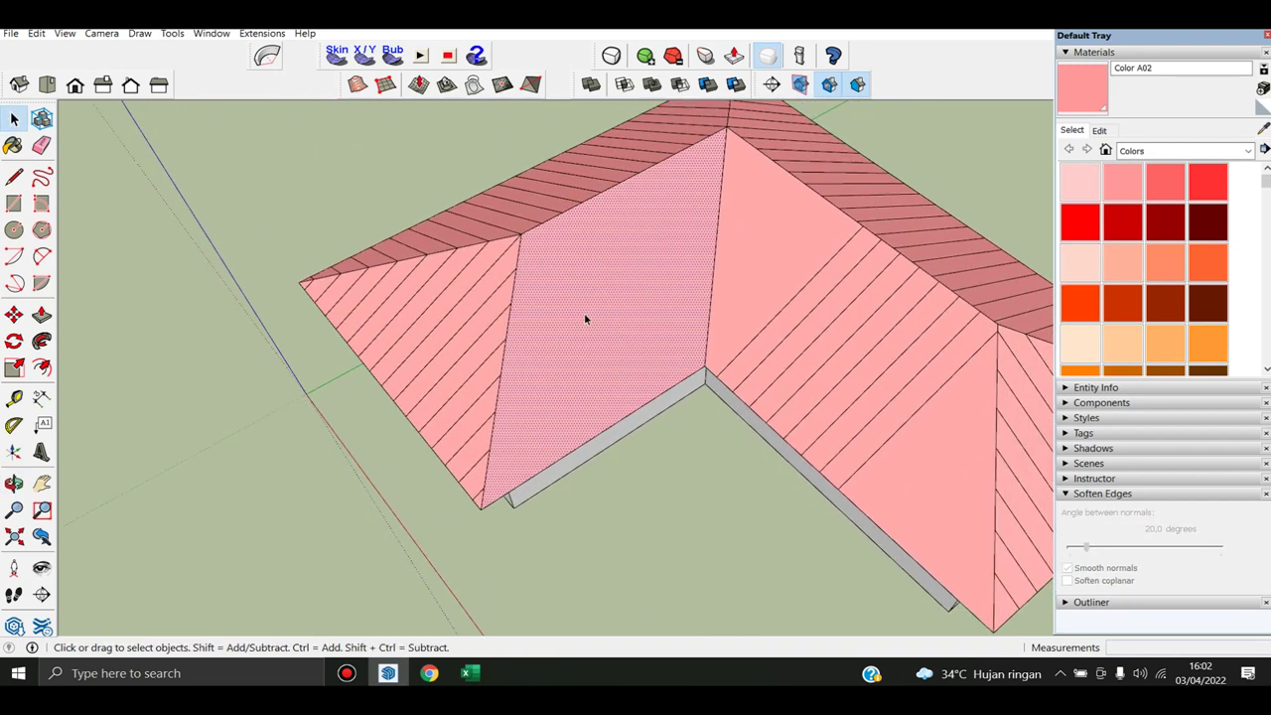
{"action": "key", "text": "l"}
{"action": "left_click", "coordinate": [520, 233]}
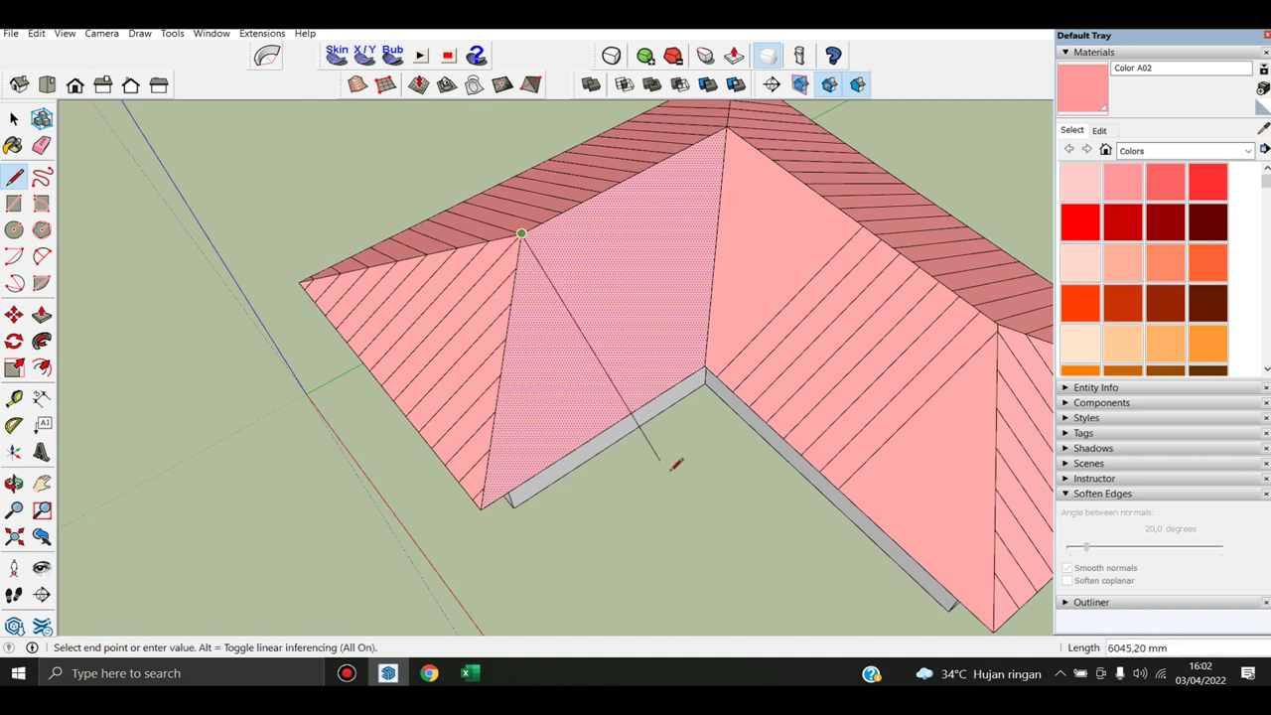
End the dividing line at the roof's lower edge and select it
{"action": "scroll", "coordinate": [621, 407], "scroll_direction": "up", "scroll_amount": 1}
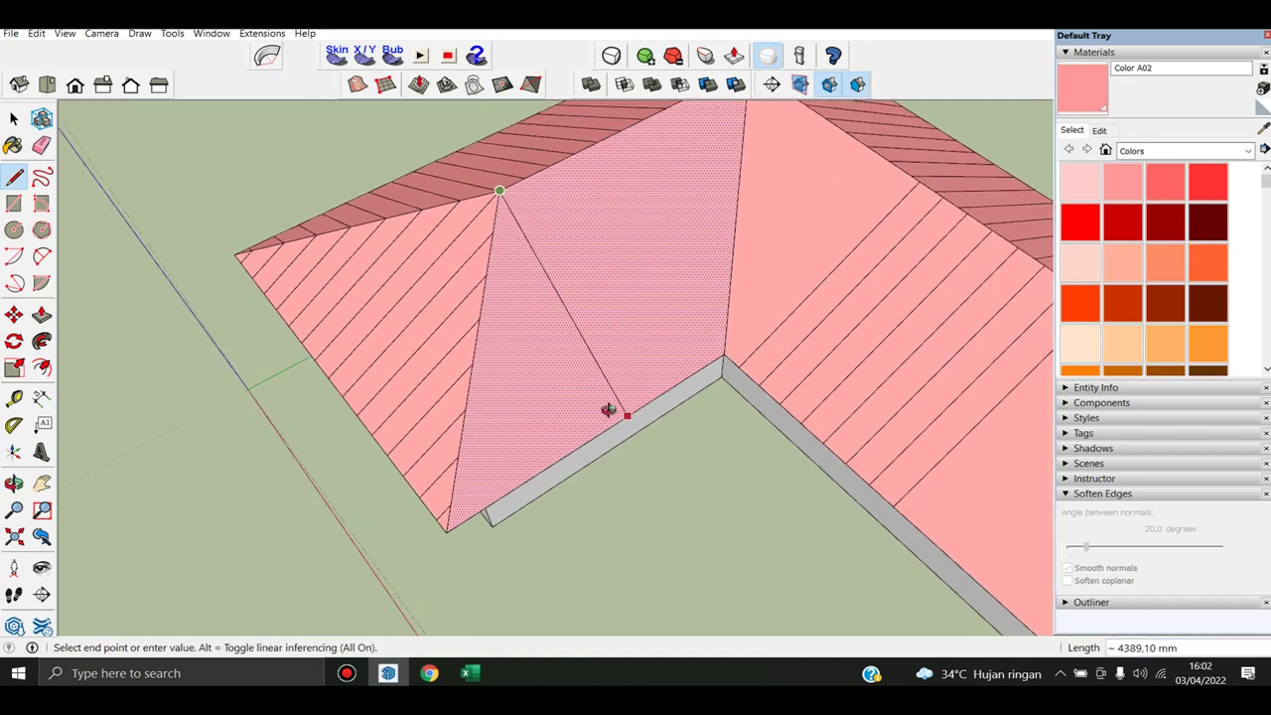
{"action": "middle_click_drag", "start_coordinate": [630, 405], "coordinate": [612, 336]}
{"action": "left_click", "coordinate": [616, 375]}
{"action": "key", "text": "space"}
{"action": "left_click", "coordinate": [625, 325]}
{"action": "mouse_move", "coordinate": [625, 324]}
{"action": "middle_mouse_down"}
{"action": "mouse_move", "coordinate": [647, 321]}
{"action": "mouse_move", "coordinate": [642, 307]}
{"action": "middle_mouse_up"}
Copy the dividing line 500 mm, repeated into six parallel strip lines
{"action": "key", "text": "m"}
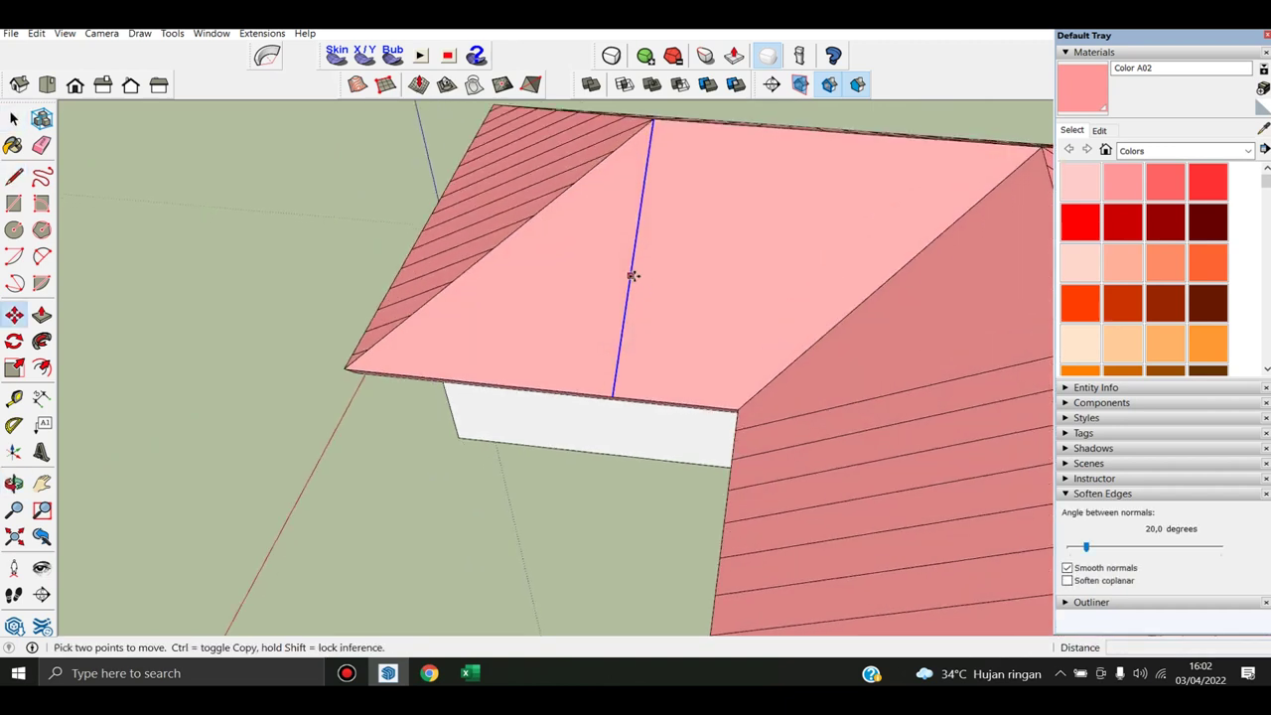
{"action": "key", "text": "ctrl"}
{"action": "left_click", "coordinate": [632, 275]}
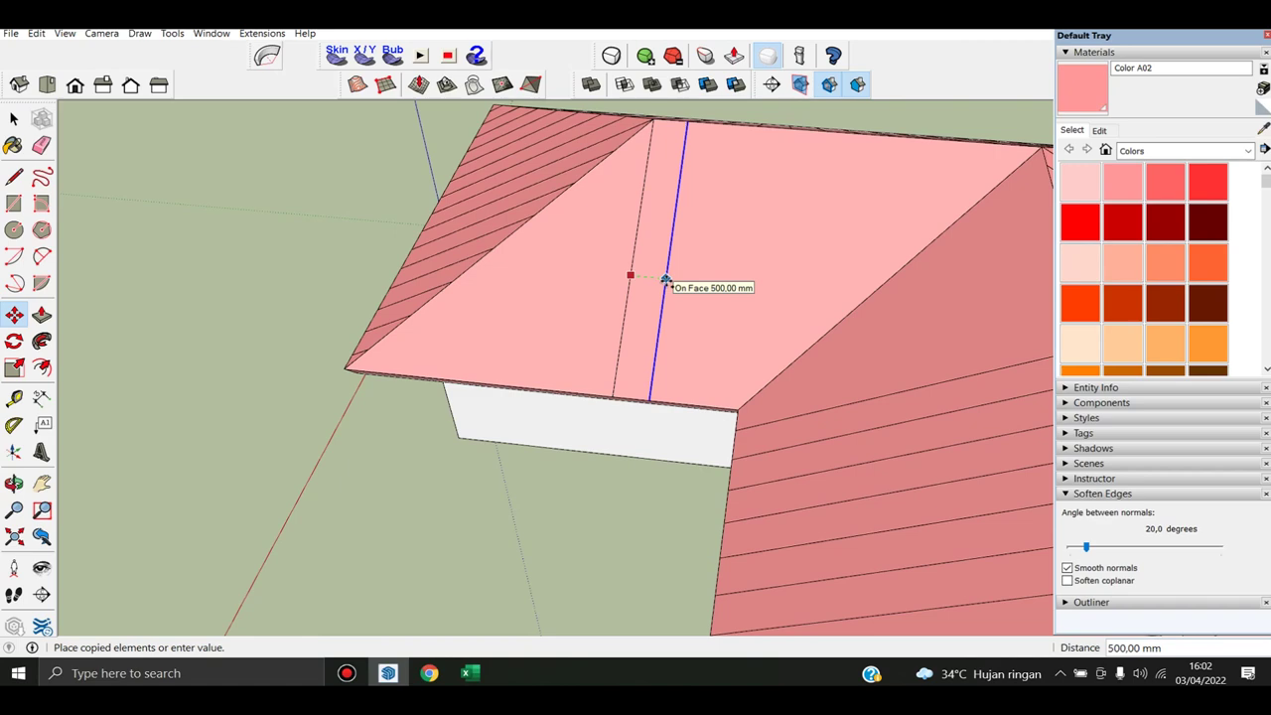
{"action": "left_click", "coordinate": [665, 280]}
{"action": "key", "text": "Return"}
{"action": "mouse_move", "coordinate": [666, 284]}
{"action": "middle_mouse_down"}
{"action": "mouse_move", "coordinate": [814, 261]}
{"action": "mouse_move", "coordinate": [789, 344]}
{"action": "middle_mouse_up"}
{"action": "key", "text": "space"}
Copy another roof line 500 mm and repeat the copies across the main slope
{"action": "scroll", "coordinate": [787, 338], "scroll_direction": "up", "scroll_amount": 2}
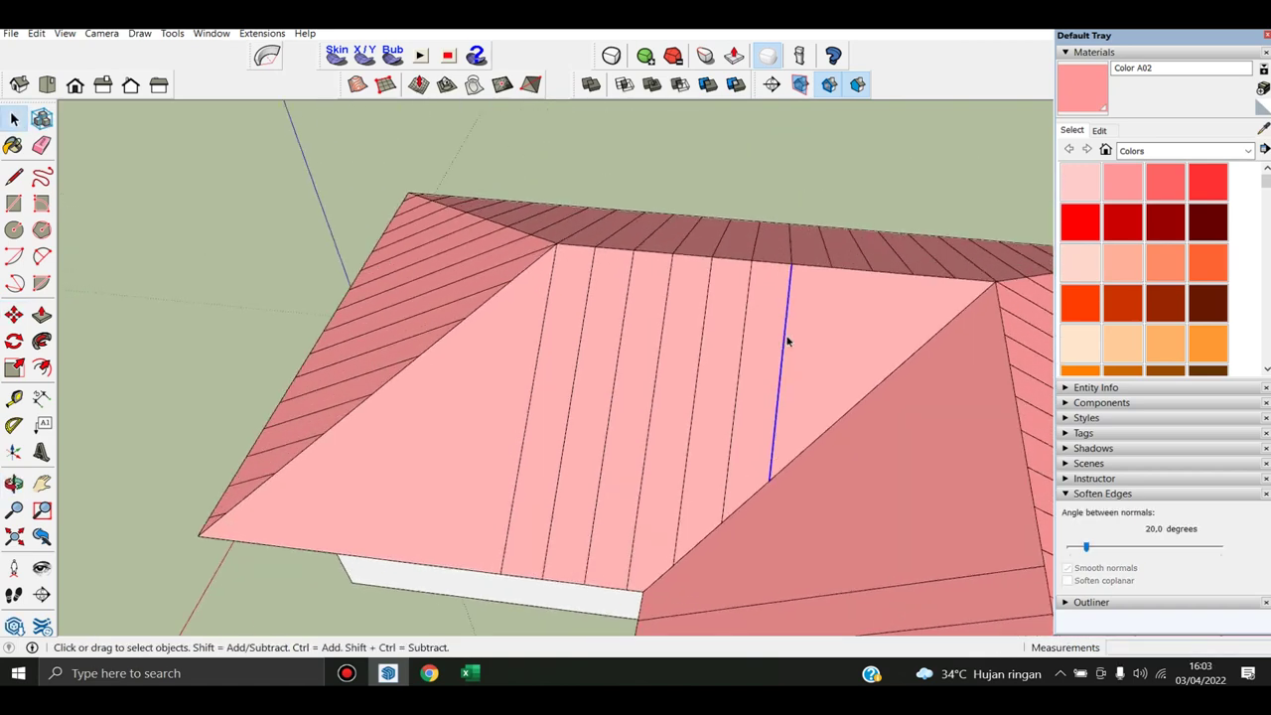
{"action": "key", "text": "m"}
{"action": "left_click", "coordinate": [785, 327]}
{"action": "key", "text": "ctrl"}
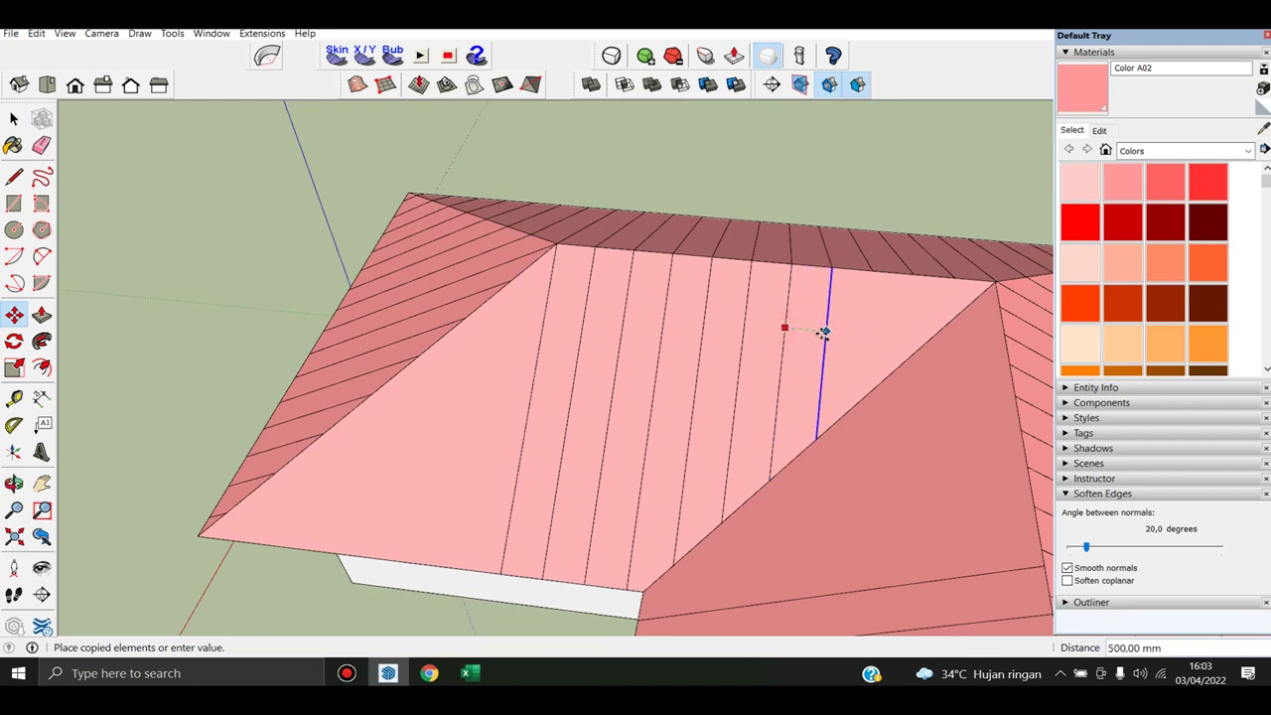
{"action": "type", "text": "500"}
{"action": "key", "text": "Return"}
{"action": "key", "text": "Return"}
{"action": "scroll", "coordinate": [821, 332], "scroll_direction": "down", "scroll_amount": 2}
{"action": "key", "text": "space"}
{"action": "scroll", "coordinate": [969, 327], "scroll_direction": "up", "scroll_amount": 3}
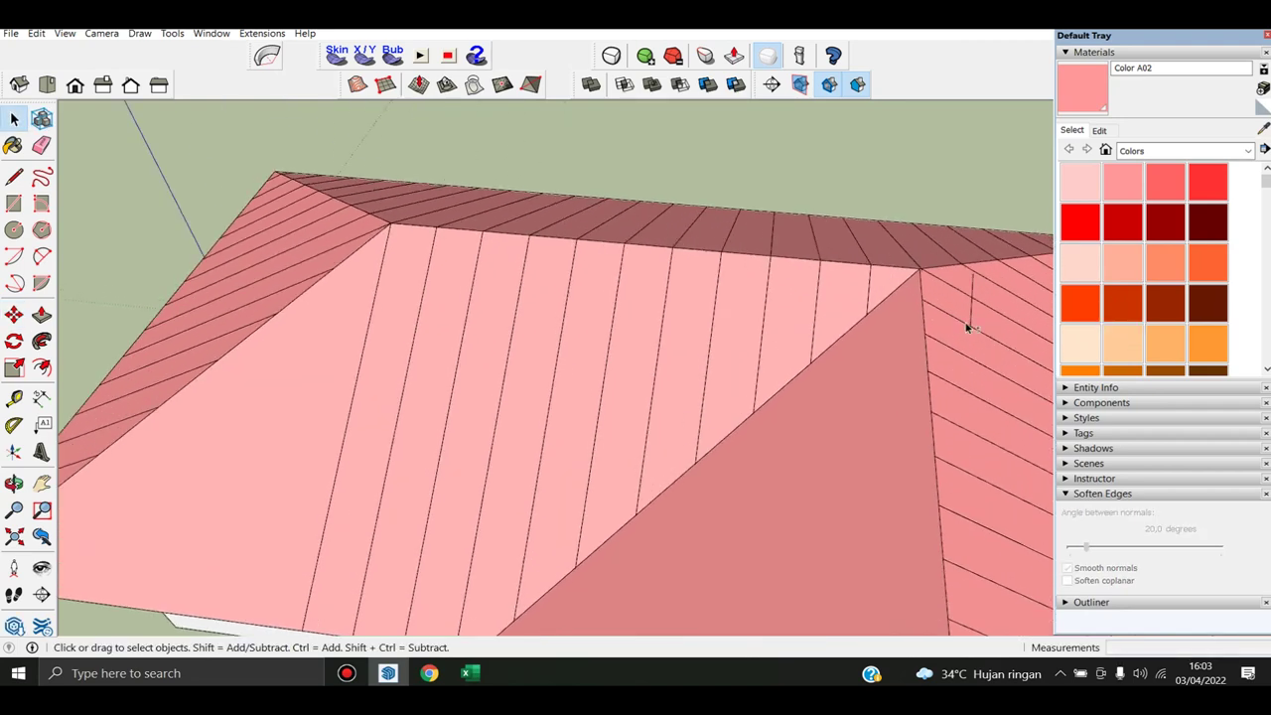
Copy the vertical roof line 500 mm to the left repeatedly across the roof face
{"action": "key", "text": "e"}
{"action": "key", "text": "space"}
{"action": "scroll", "coordinate": [969, 327], "scroll_direction": "down", "scroll_amount": 2}
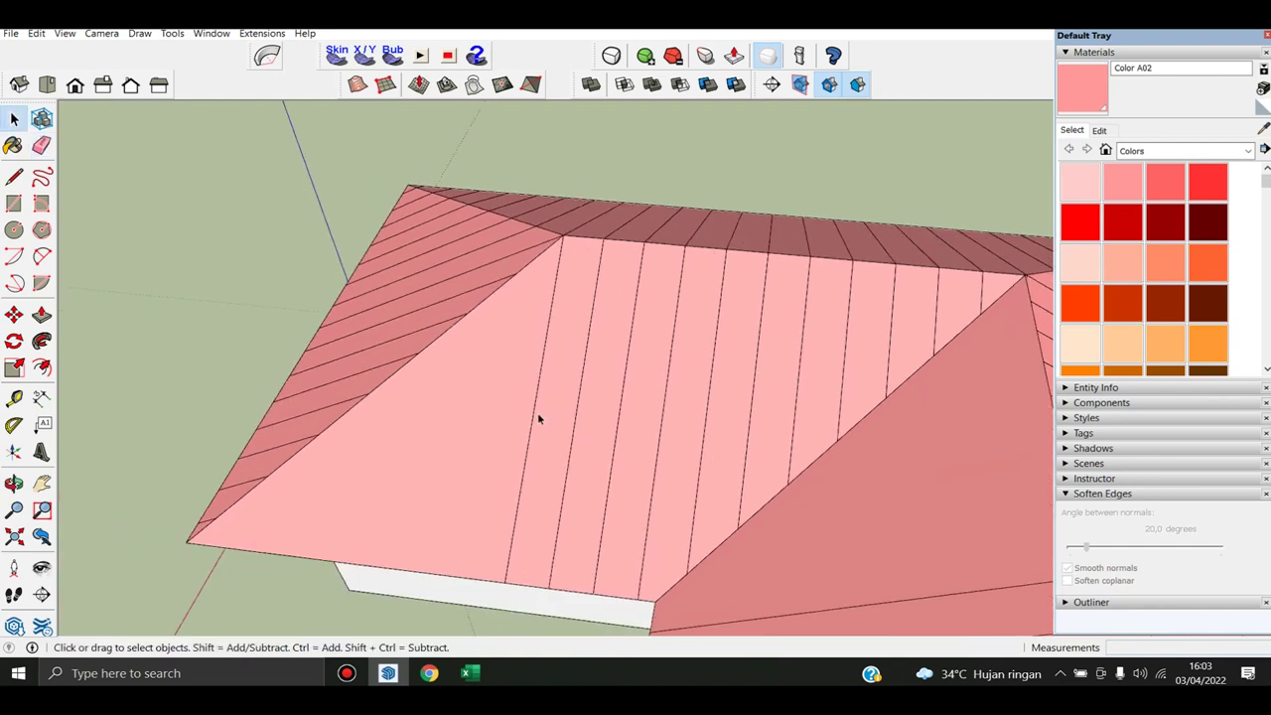
{"action": "scroll", "coordinate": [537, 419], "scroll_direction": "up", "scroll_amount": 1}
{"action": "left_click", "coordinate": [533, 411]}
{"action": "key", "text": "m"}
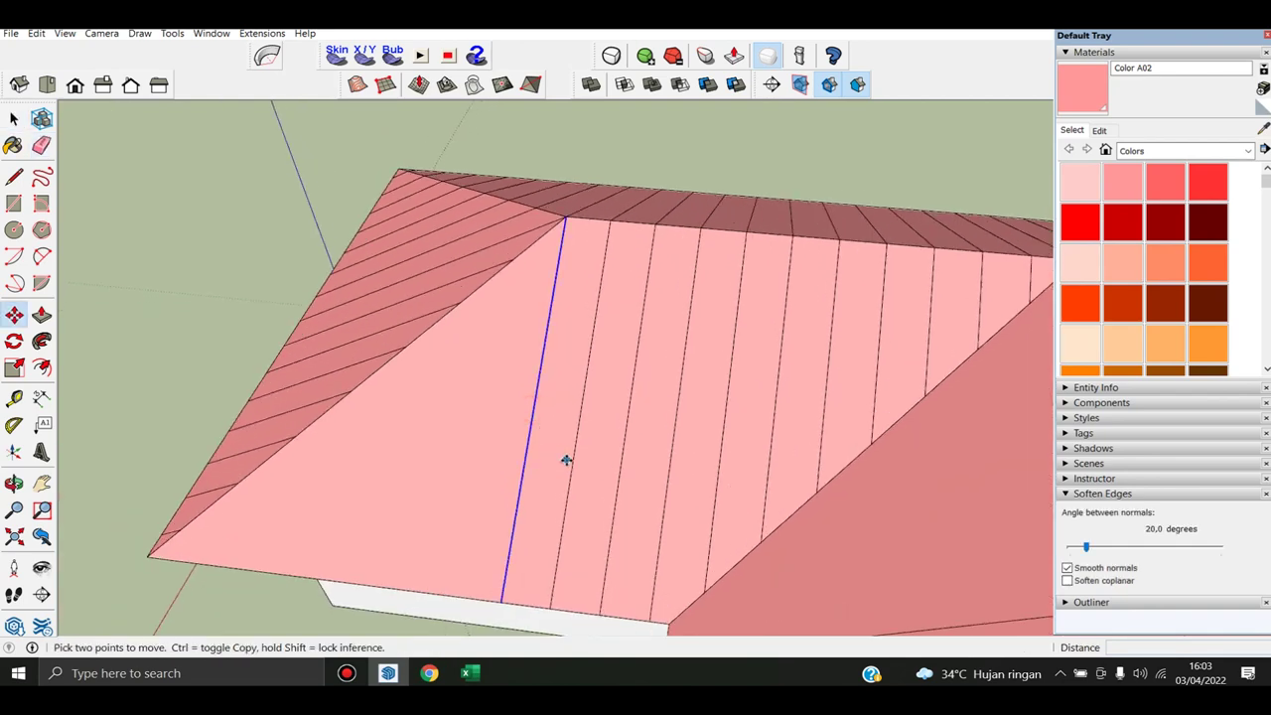
{"action": "left_click", "coordinate": [566, 460], "text": "ctrl"}
{"action": "left_click", "coordinate": [531, 455]}
{"action": "type", "text": "x5"}
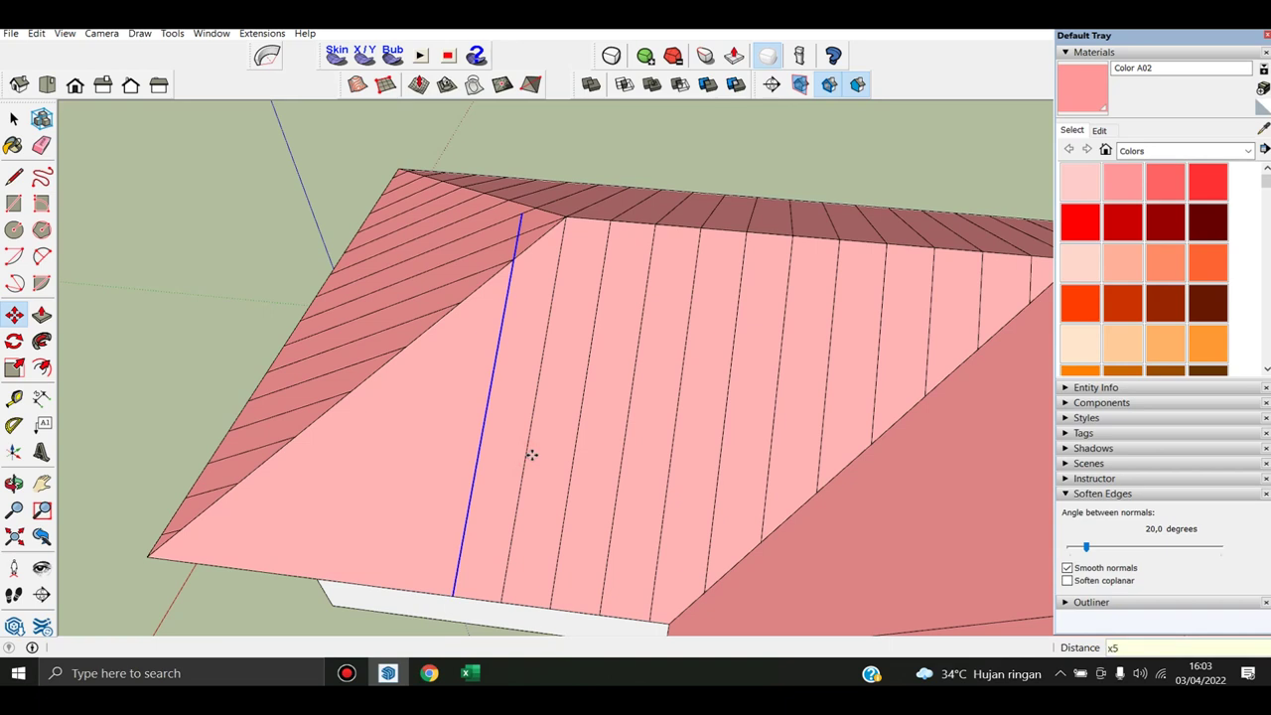
{"action": "key", "text": "Return"}
{"action": "key", "text": "space"}
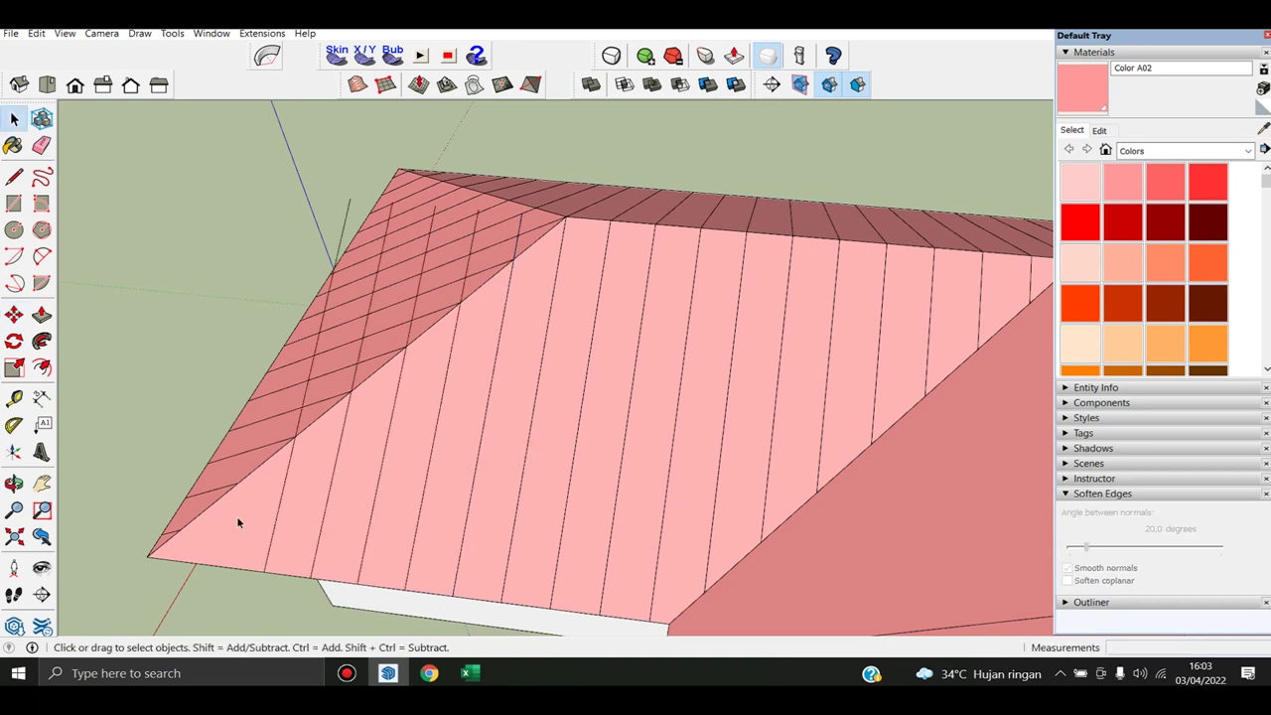
{"action": "scroll", "coordinate": [237, 515], "scroll_direction": "up", "scroll_amount": 1}
Copy the roof line near the eave corner 500 mm over
{"action": "left_click", "coordinate": [288, 531]}
{"action": "key", "text": "m"}
{"action": "scroll", "coordinate": [288, 532], "scroll_direction": "up", "scroll_amount": 1}
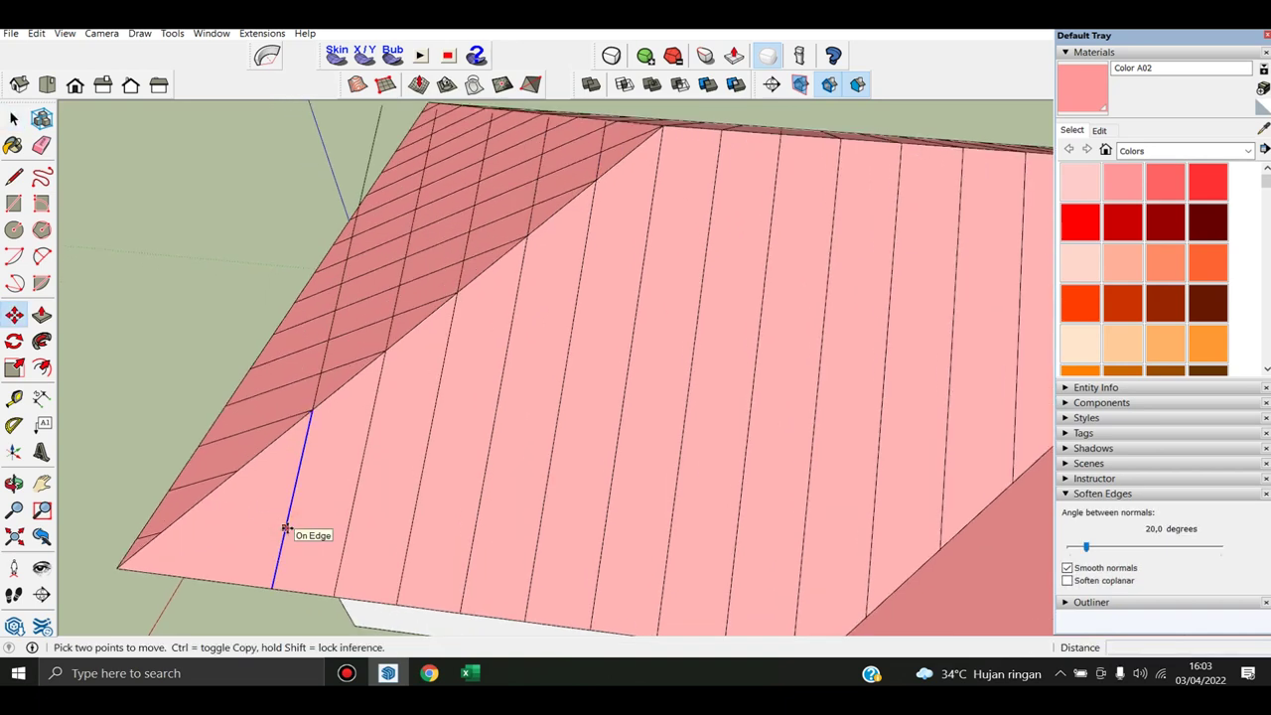
{"action": "left_click", "coordinate": [286, 528], "text": "ctrl"}
{"action": "left_click", "coordinate": [228, 520]}
{"action": "key", "text": "space"}
{"action": "scroll", "coordinate": [426, 434], "scroll_direction": "down", "scroll_amount": 2}
{"action": "scroll", "coordinate": [328, 445], "scroll_direction": "up", "scroll_amount": 1}
{"action": "scroll", "coordinate": [321, 446], "scroll_direction": "up", "scroll_amount": 1}
{"action": "scroll", "coordinate": [321, 446], "scroll_direction": "up", "scroll_amount": 1}
Erase a stray roof edge and a strip line crossing the hip face
{"action": "key", "text": "e"}
{"action": "left_click", "coordinate": [296, 434]}
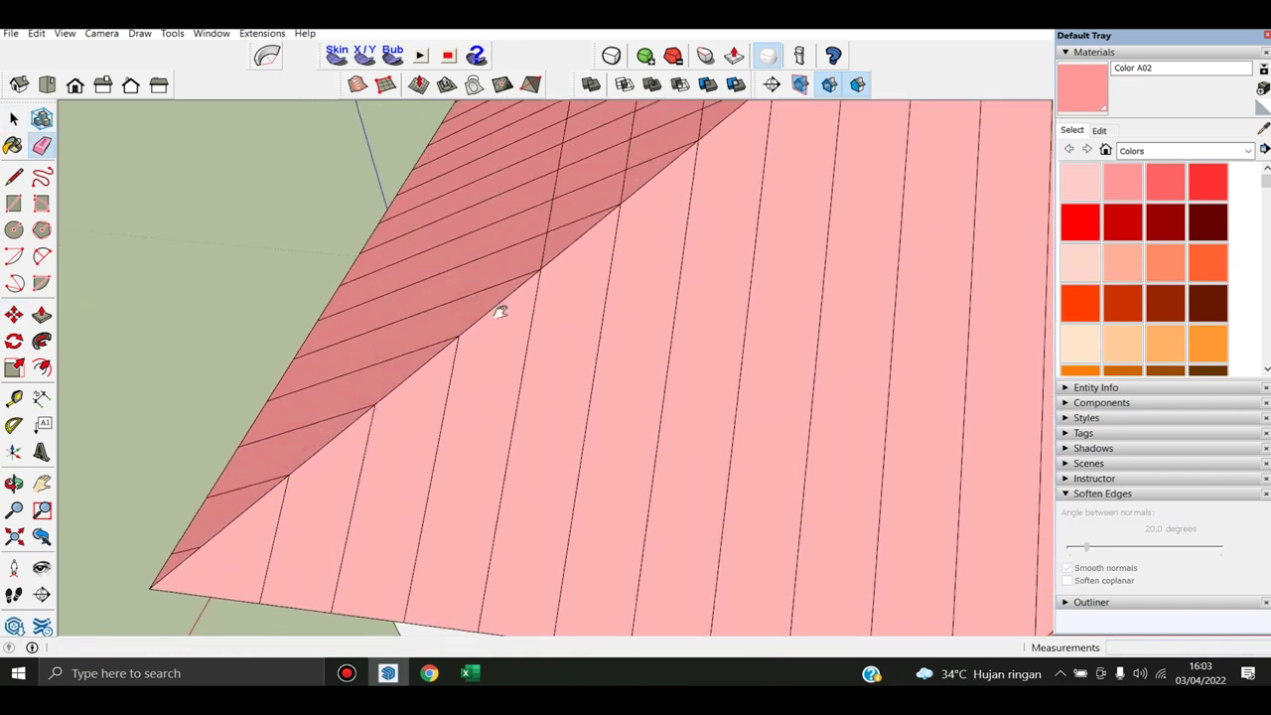
{"action": "middle_click_drag", "start_coordinate": [500, 306], "coordinate": [491, 425]}
{"action": "left_click", "coordinate": [491, 425]}
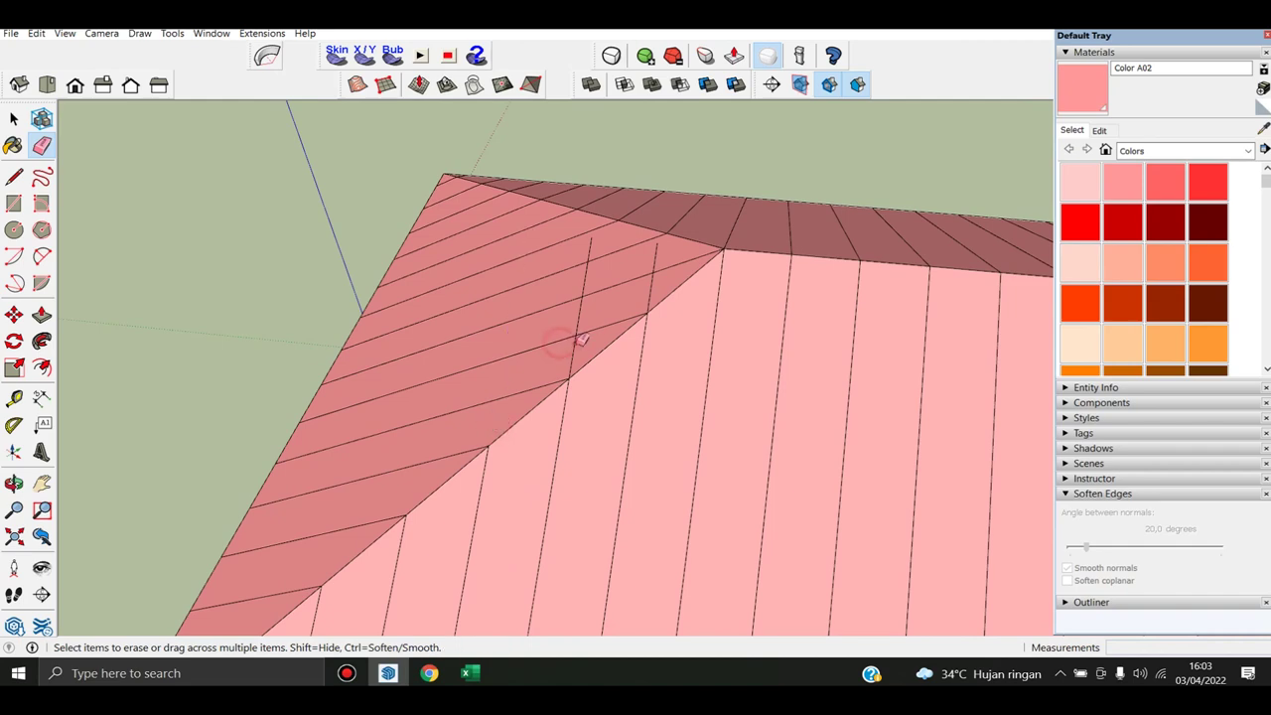
Erase two more strip lines overshooting onto the hip face
{"action": "left_click", "coordinate": [568, 356]}
{"action": "left_click", "coordinate": [651, 284]}
{"action": "mouse_move", "coordinate": [650, 284]}
{"action": "middle_mouse_down"}
{"action": "mouse_move", "coordinate": [519, 363]}
{"action": "mouse_move", "coordinate": [567, 427]}
{"action": "mouse_move", "coordinate": [798, 397]}
{"action": "mouse_move", "coordinate": [815, 354]}
{"action": "mouse_move", "coordinate": [865, 389]}
{"action": "middle_mouse_up"}
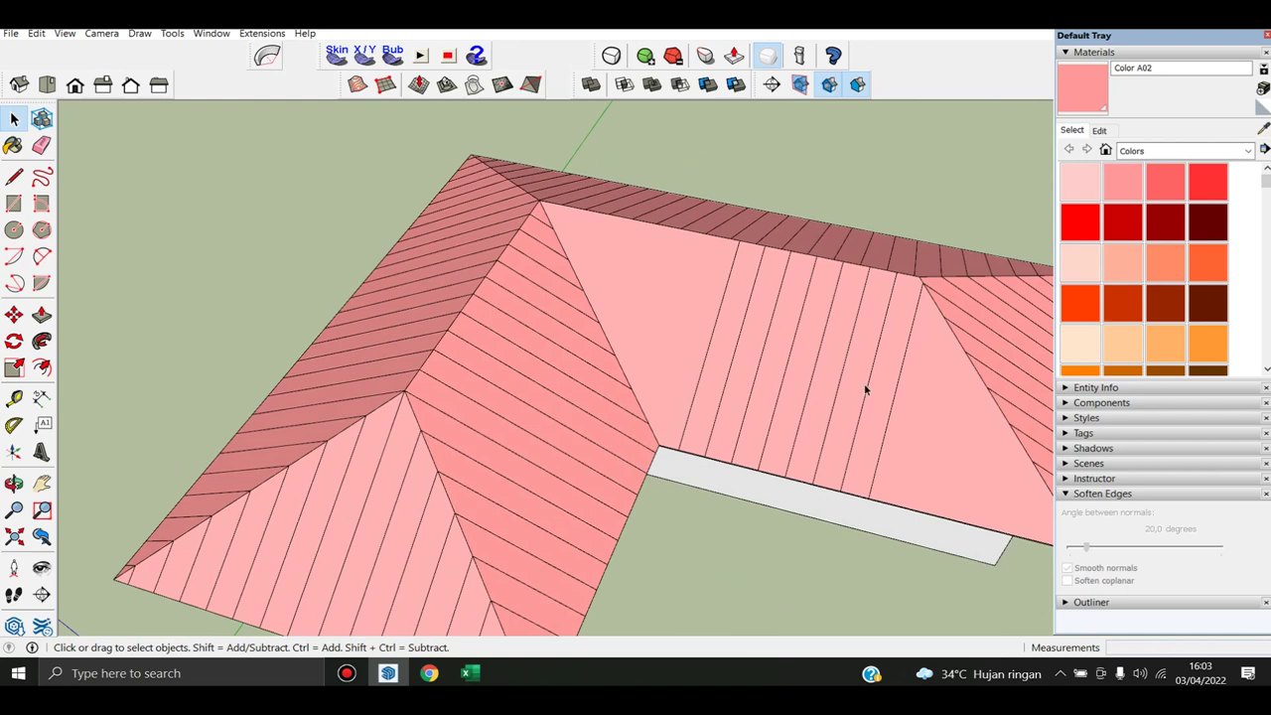
{"action": "scroll", "coordinate": [865, 388], "scroll_direction": "up", "scroll_amount": 2}
Copy the hip edge of the triangular inner face repeatedly at 500 mm spacing
{"action": "left_click", "coordinate": [765, 386]}
{"action": "left_click", "coordinate": [755, 415]}
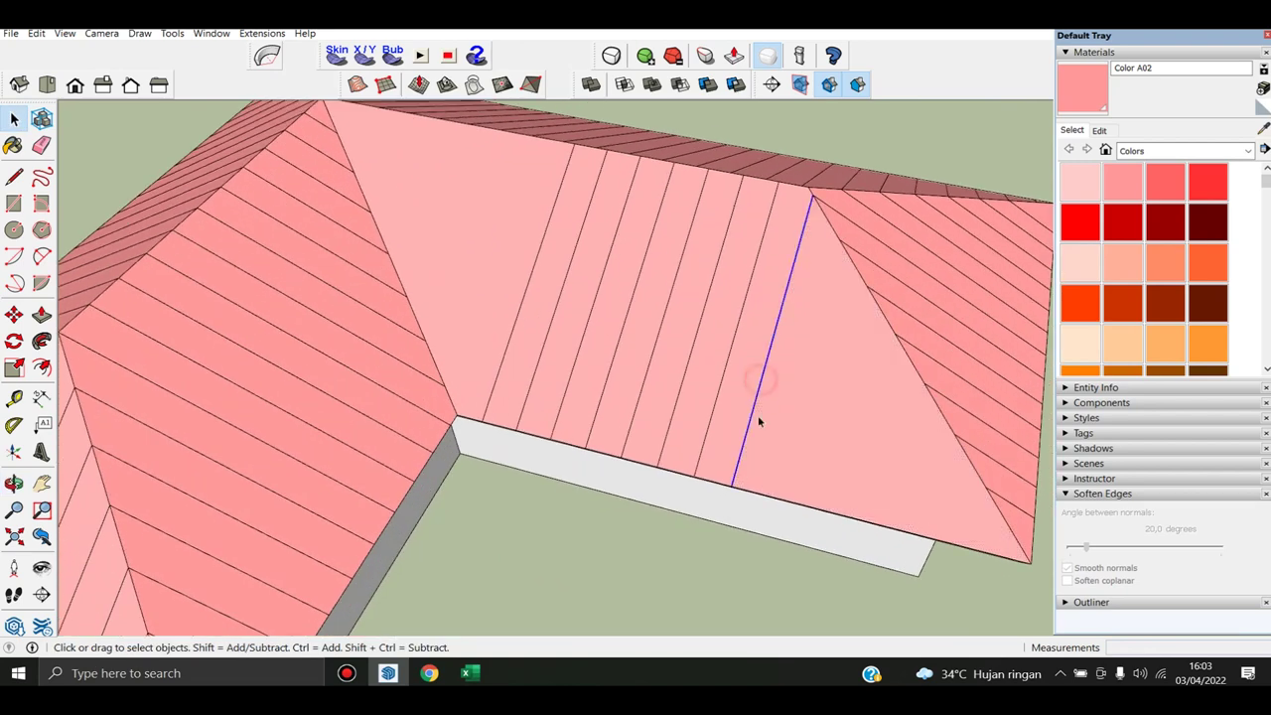
{"action": "scroll", "coordinate": [725, 455], "scroll_direction": "up", "scroll_amount": 1}
{"action": "key", "text": "m"}
{"action": "left_click", "coordinate": [703, 443]}
{"action": "key", "text": "ctrl"}
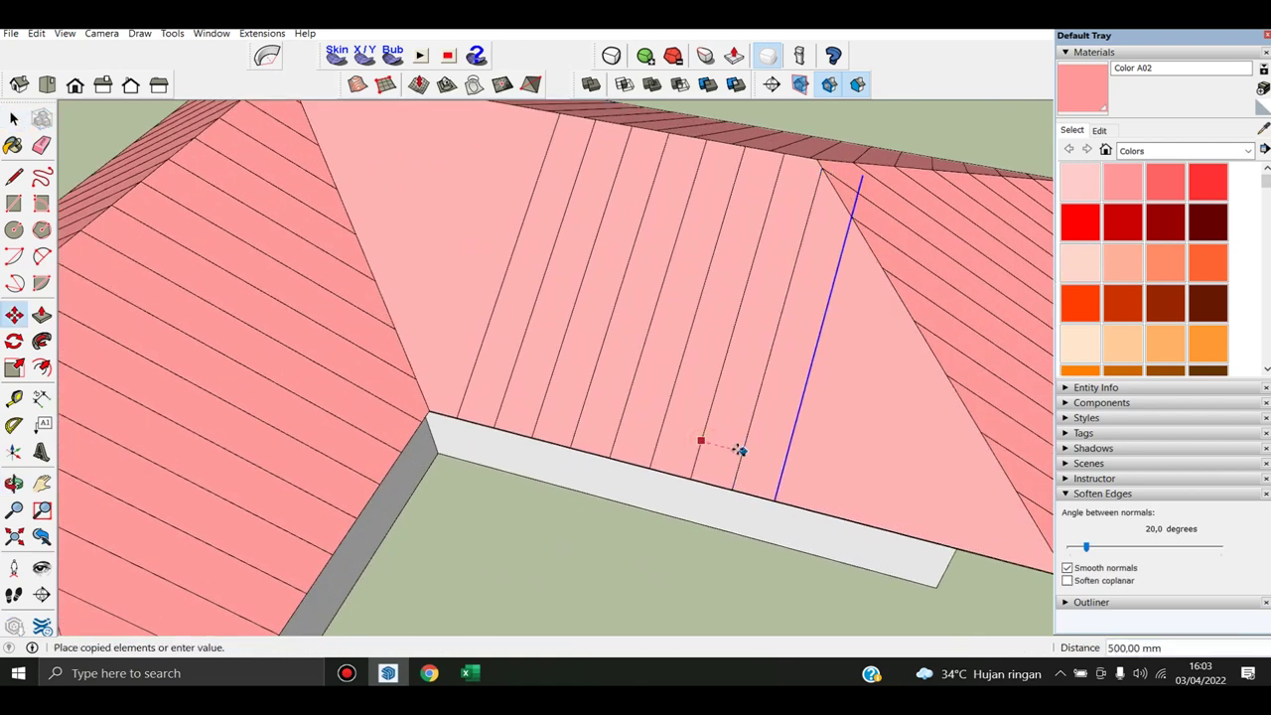
{"action": "left_click", "coordinate": [738, 450]}
{"action": "type", "text": "x8"}
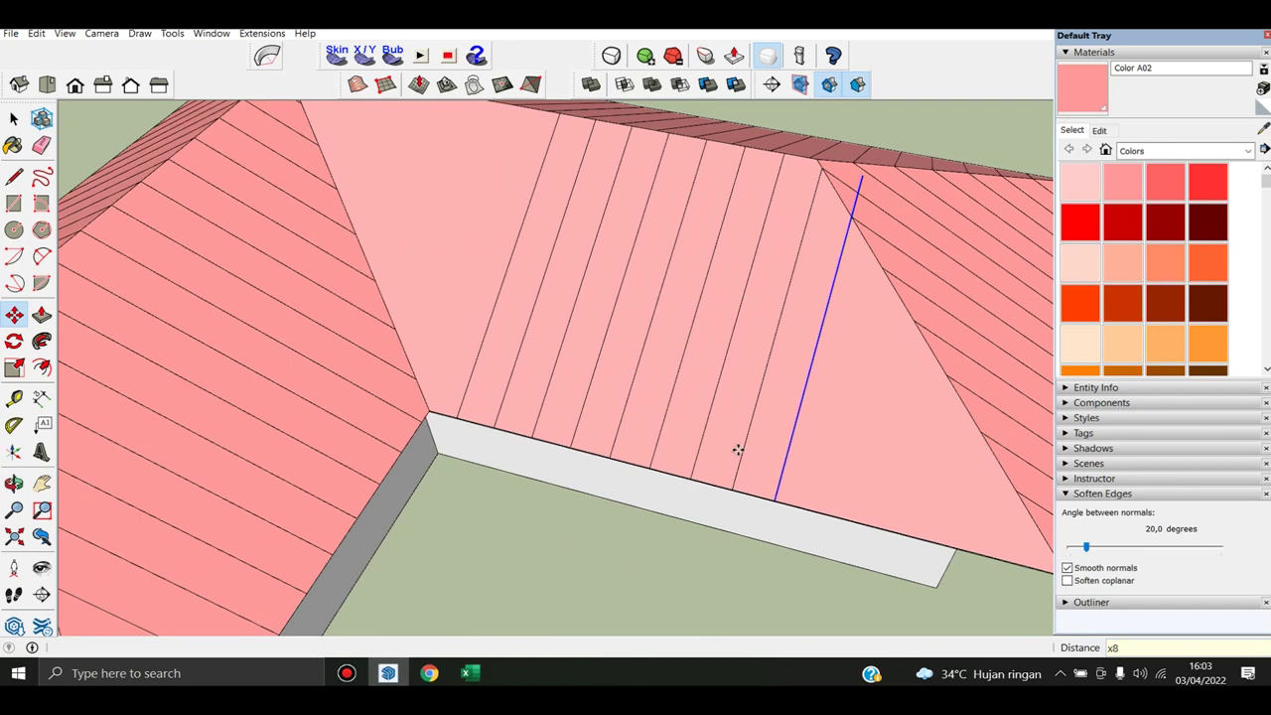
{"action": "key", "text": "Return"}
{"action": "key", "text": "space"}
{"action": "mouse_move", "coordinate": [741, 454]}
{"action": "middle_mouse_down"}
{"action": "mouse_move", "coordinate": [798, 312]}
{"action": "mouse_move", "coordinate": [634, 342]}
{"action": "mouse_move", "coordinate": [880, 361]}
{"action": "middle_mouse_up"}
Erase the strip lines extending past the hip near the ridge
{"action": "key", "text": "e"}
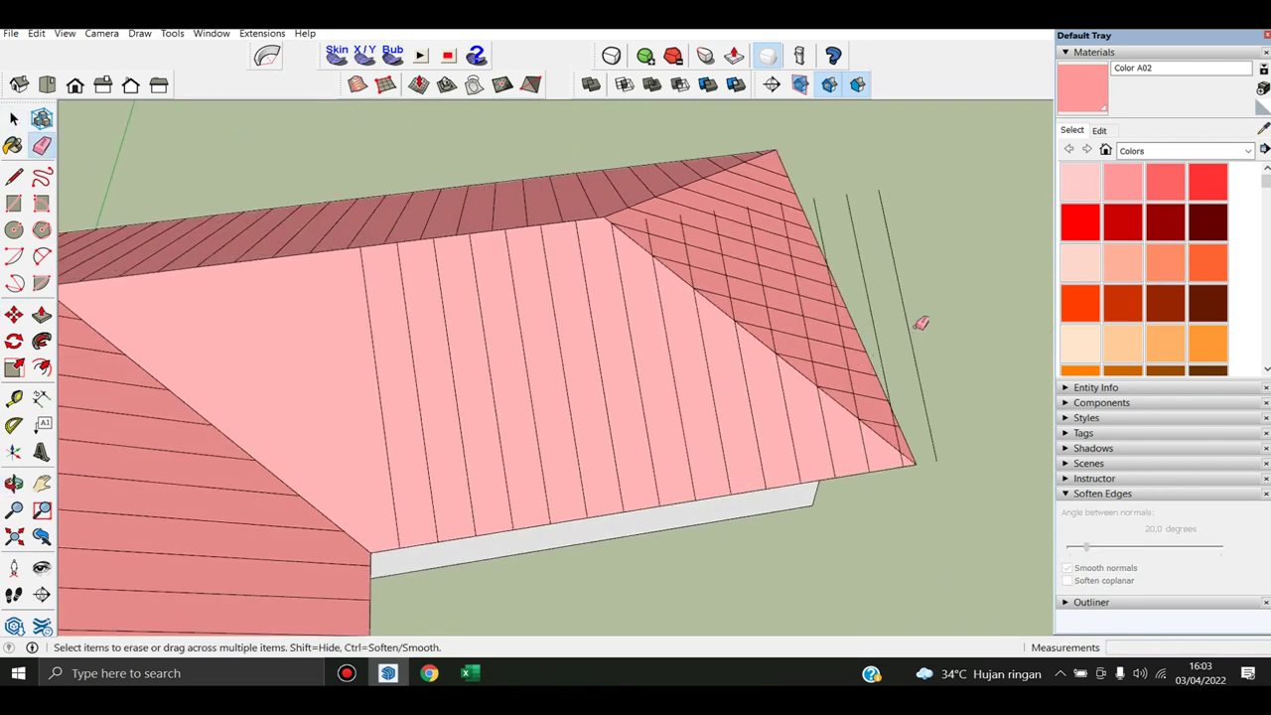
{"action": "mouse_move", "coordinate": [851, 275]}
{"action": "middle_mouse_down"}
{"action": "mouse_move", "coordinate": [775, 219]}
{"action": "mouse_move", "coordinate": [688, 229]}
{"action": "middle_mouse_up"}
{"action": "mouse_move", "coordinate": [686, 207]}
{"action": "left_mouse_down"}
{"action": "mouse_move", "coordinate": [758, 204]}
{"action": "mouse_move", "coordinate": [658, 232]}
{"action": "left_mouse_up"}
{"action": "mouse_move", "coordinate": [658, 232]}
{"action": "middle_mouse_down"}
{"action": "mouse_move", "coordinate": [738, 172]}
{"action": "mouse_move", "coordinate": [624, 218]}
{"action": "middle_mouse_up"}
{"action": "left_click_drag", "start_coordinate": [609, 227], "coordinate": [703, 203]}
{"action": "mouse_move", "coordinate": [637, 223]}
{"action": "middle_mouse_down"}
{"action": "mouse_move", "coordinate": [86, 494]}
{"action": "mouse_move", "coordinate": [332, 410]}
{"action": "middle_mouse_up"}
Copy an edge of the valley roof face 500 mm
{"action": "key", "text": "space"}
{"action": "scroll", "coordinate": [420, 396], "scroll_direction": "up", "scroll_amount": 2}
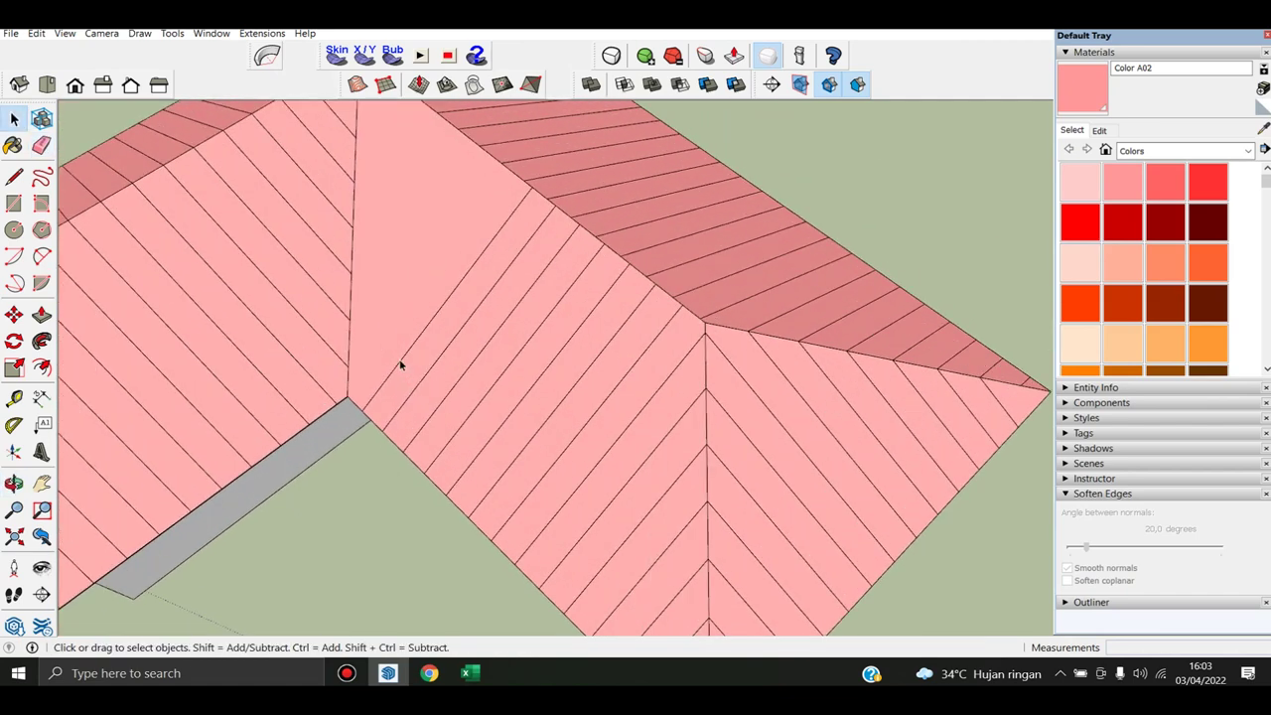
{"action": "left_click", "coordinate": [399, 363]}
{"action": "middle_click_drag", "start_coordinate": [454, 375], "coordinate": [468, 381]}
{"action": "scroll", "coordinate": [478, 387], "scroll_direction": "up", "scroll_amount": 1}
{"action": "key", "text": "m"}
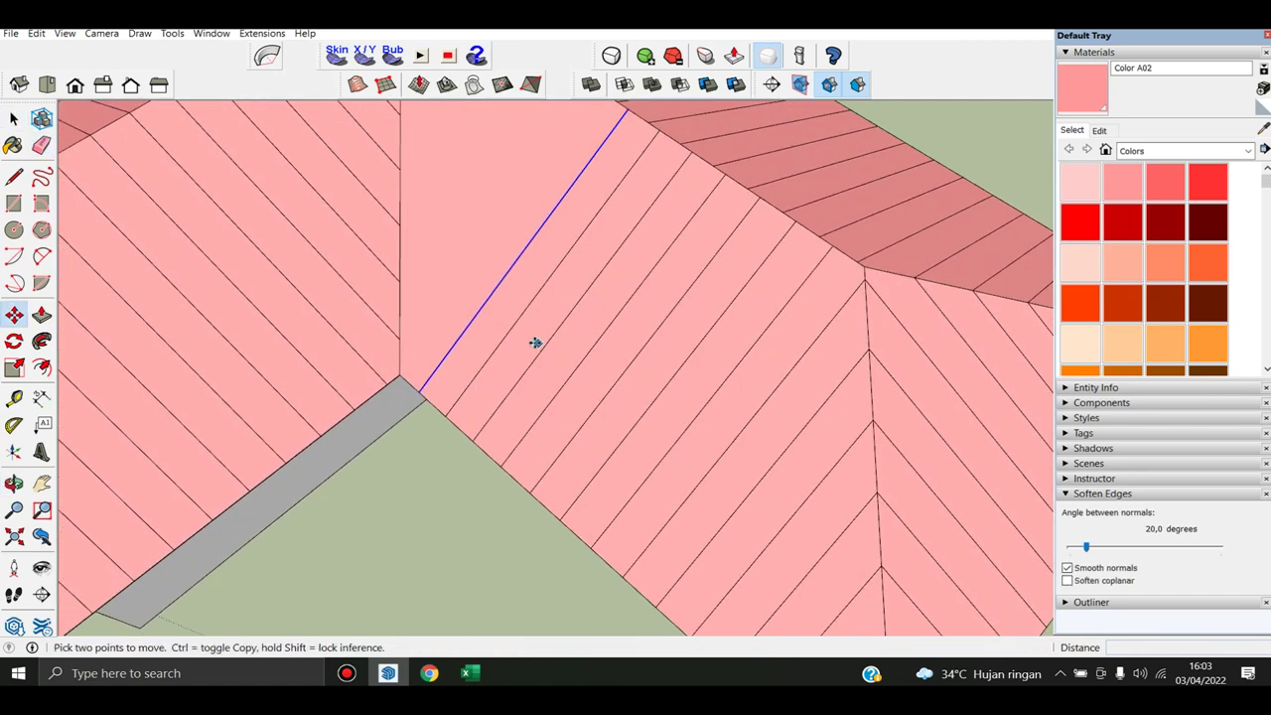
{"action": "left_click", "coordinate": [517, 320]}
{"action": "key", "text": "ctrl"}
{"action": "type", "text": "500"}
{"action": "key", "text": "Return"}
{"action": "key", "text": "space"}
Copy the diagonal edge 500 mm up the face, adding further copies toward the apex
{"action": "mouse_move", "coordinate": [485, 296]}
{"action": "middle_mouse_down"}
{"action": "mouse_move", "coordinate": [559, 426]}
{"action": "mouse_move", "coordinate": [537, 339]}
{"action": "middle_mouse_up"}
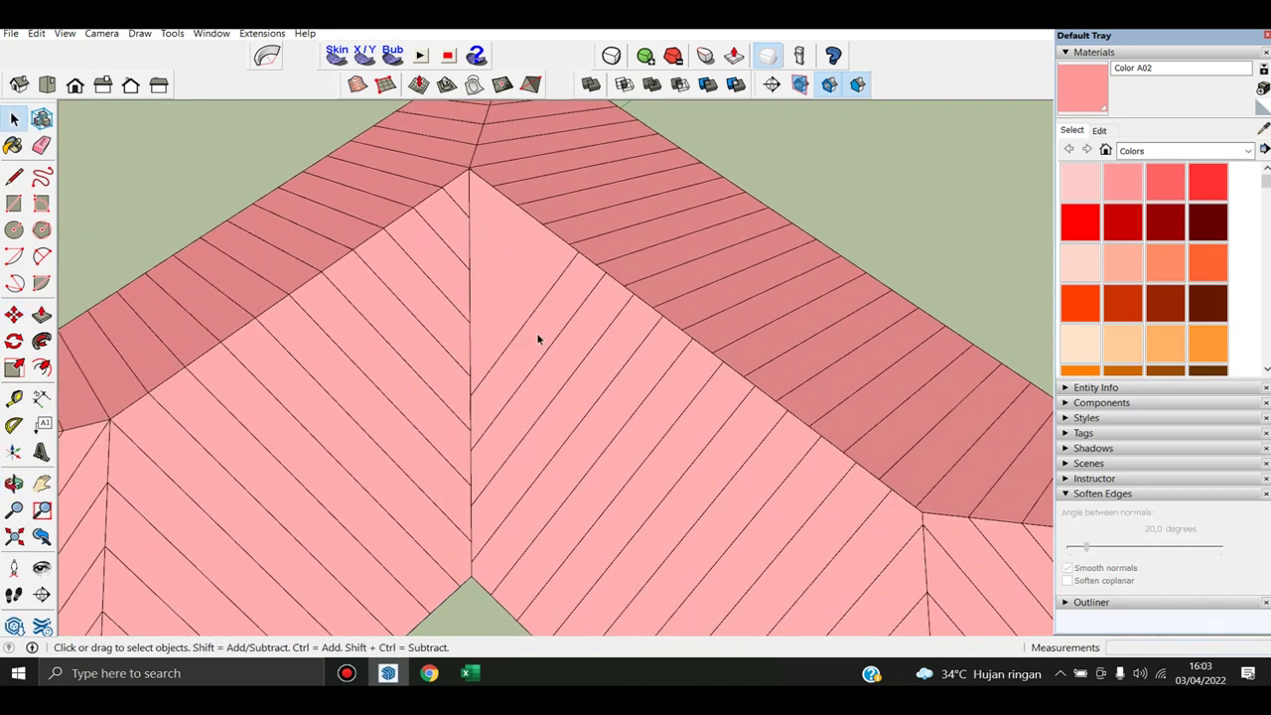
{"action": "scroll", "coordinate": [538, 339], "scroll_direction": "up", "scroll_amount": 1}
{"action": "left_click", "coordinate": [519, 321]}
{"action": "key", "text": "m"}
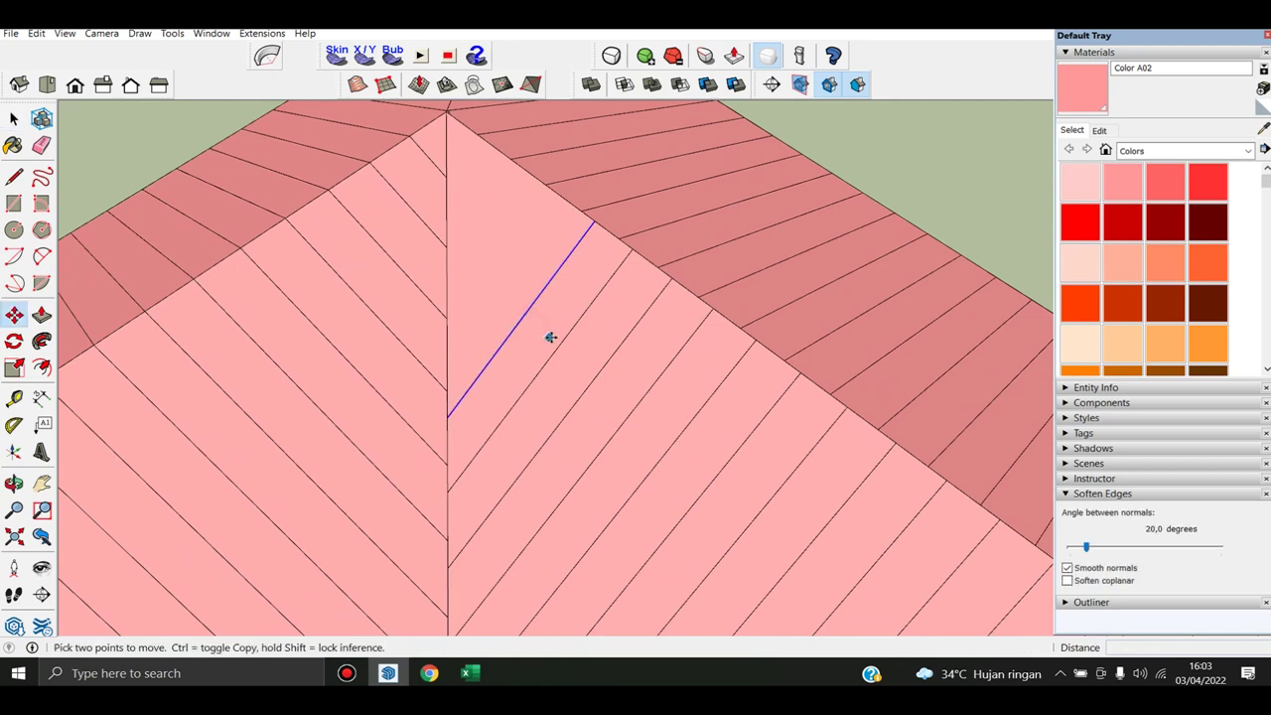
{"action": "left_click", "coordinate": [563, 343]}
{"action": "key", "text": "ctrl"}
{"action": "type", "text": "500"}
{"action": "key", "text": "Return"}
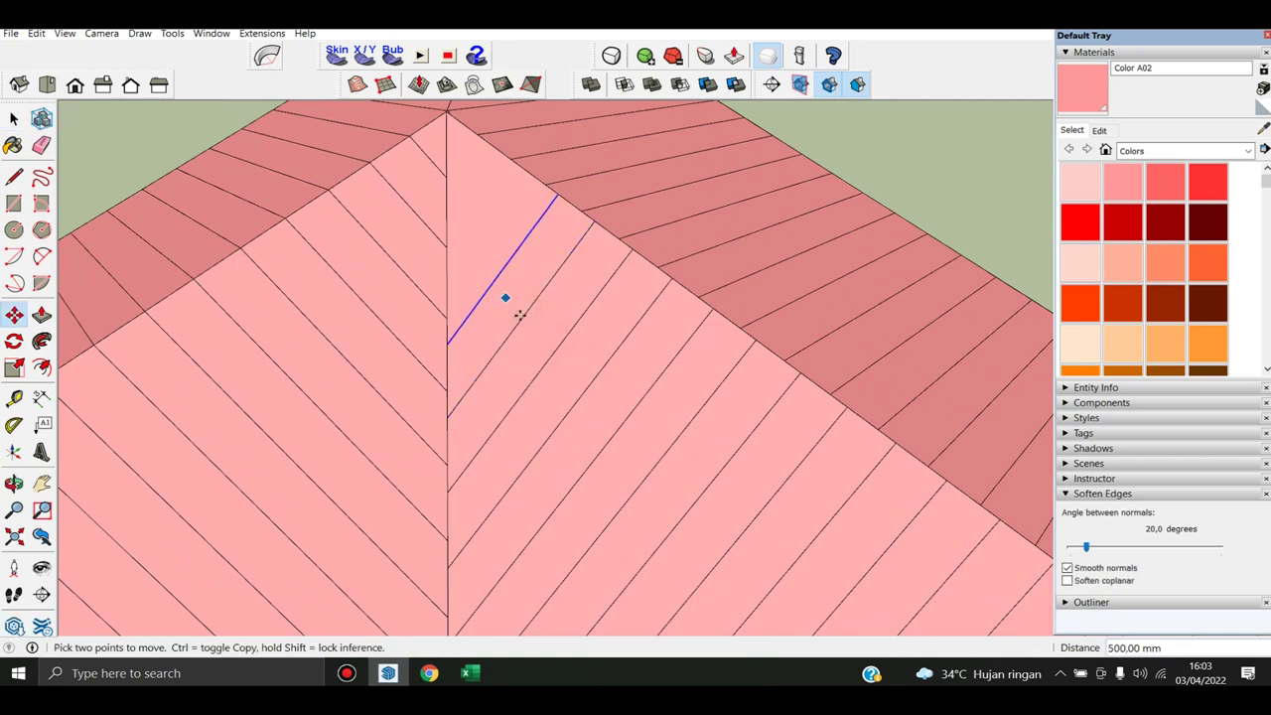
{"action": "left_click", "coordinate": [519, 321]}
{"action": "left_click", "coordinate": [483, 289]}
{"action": "key", "text": "space"}
Start another move near the valley, then cancel it
{"action": "mouse_move", "coordinate": [483, 289]}
{"action": "middle_mouse_down"}
{"action": "mouse_move", "coordinate": [480, 270]}
{"action": "mouse_move", "coordinate": [503, 317]}
{"action": "middle_mouse_up"}
{"action": "key", "text": "m"}
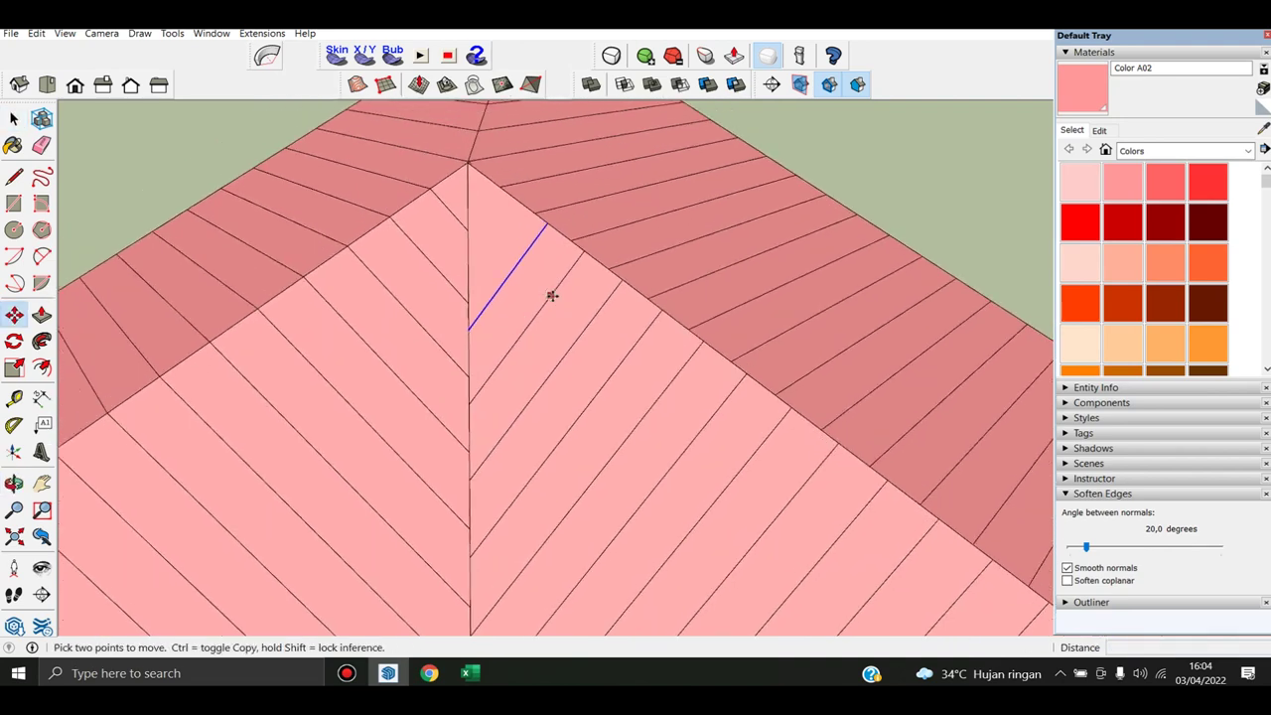
{"action": "left_click", "coordinate": [554, 297]}
{"action": "key", "text": "space"}
{"action": "scroll", "coordinate": [555, 355], "scroll_direction": "down", "scroll_amount": 5}
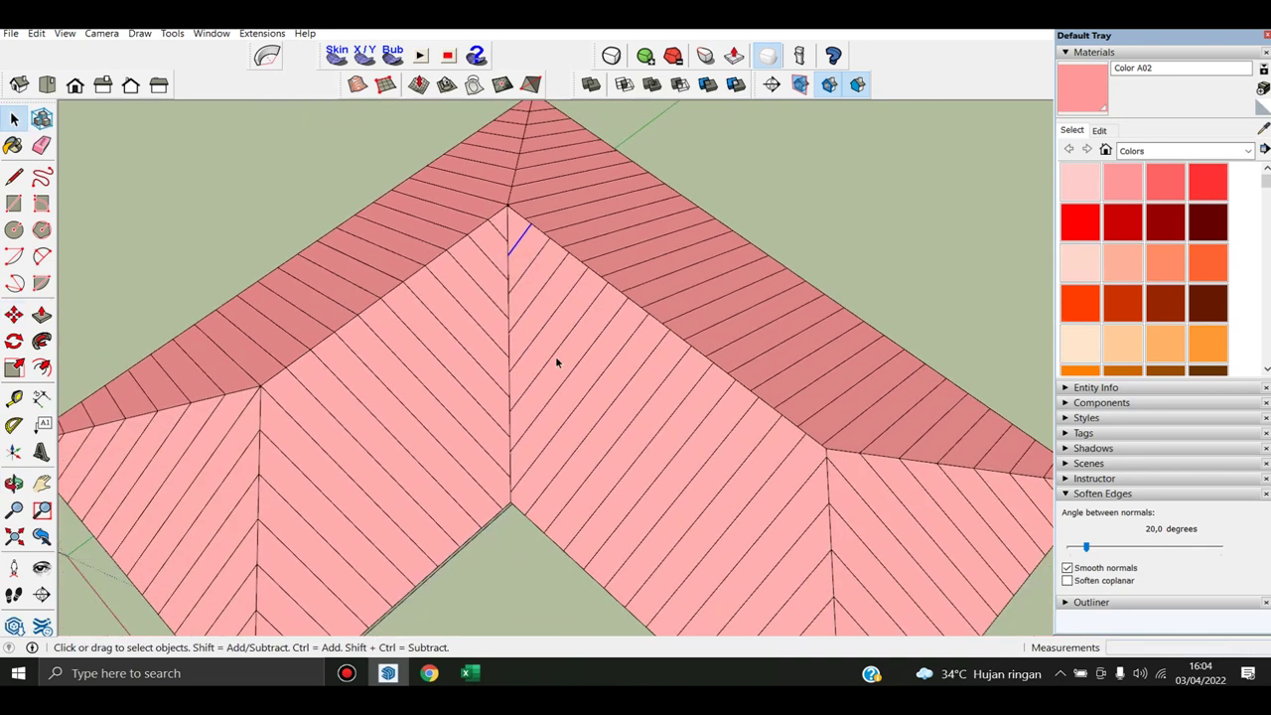
Orbit around the L-shaped house to inspect the striped roof from above and below
{"action": "middle_click_drag", "start_coordinate": [555, 355], "coordinate": [586, 205]}
{"action": "scroll", "coordinate": [500, 418], "scroll_direction": "up", "scroll_amount": 3}
{"action": "mouse_move", "coordinate": [500, 417]}
{"action": "middle_mouse_down"}
{"action": "mouse_move", "coordinate": [519, 125]}
{"action": "mouse_move", "coordinate": [528, 164]}
{"action": "middle_mouse_up"}
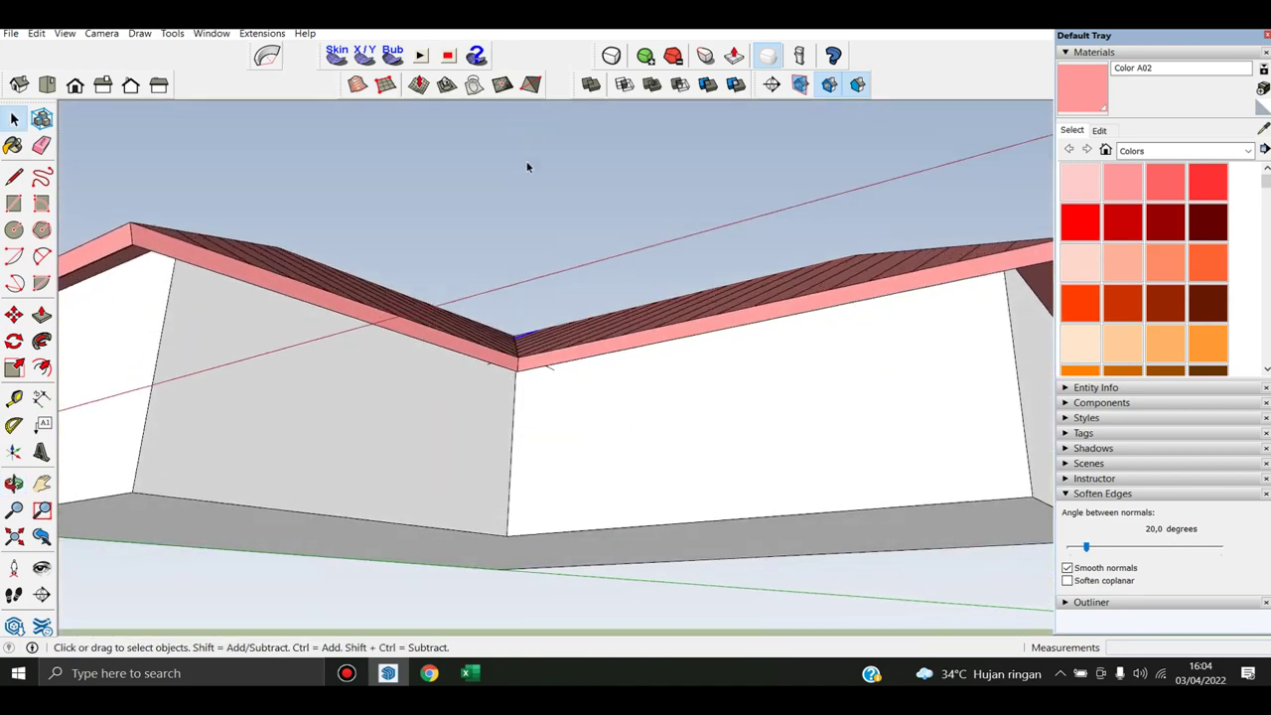
{"action": "scroll", "coordinate": [451, 371], "scroll_direction": "up", "scroll_amount": 3}
{"action": "mouse_move", "coordinate": [453, 372]}
{"action": "middle_mouse_down"}
{"action": "mouse_move", "coordinate": [539, 247]}
{"action": "mouse_move", "coordinate": [559, 170]}
{"action": "mouse_move", "coordinate": [562, 307]}
{"action": "mouse_move", "coordinate": [578, 352]}
{"action": "middle_mouse_up"}
{"action": "scroll", "coordinate": [577, 352], "scroll_direction": "down", "scroll_amount": 3}
{"action": "mouse_move", "coordinate": [624, 287]}
{"action": "middle_mouse_down"}
{"action": "mouse_move", "coordinate": [406, 378]}
{"action": "mouse_move", "coordinate": [520, 312]}
{"action": "middle_mouse_up"}
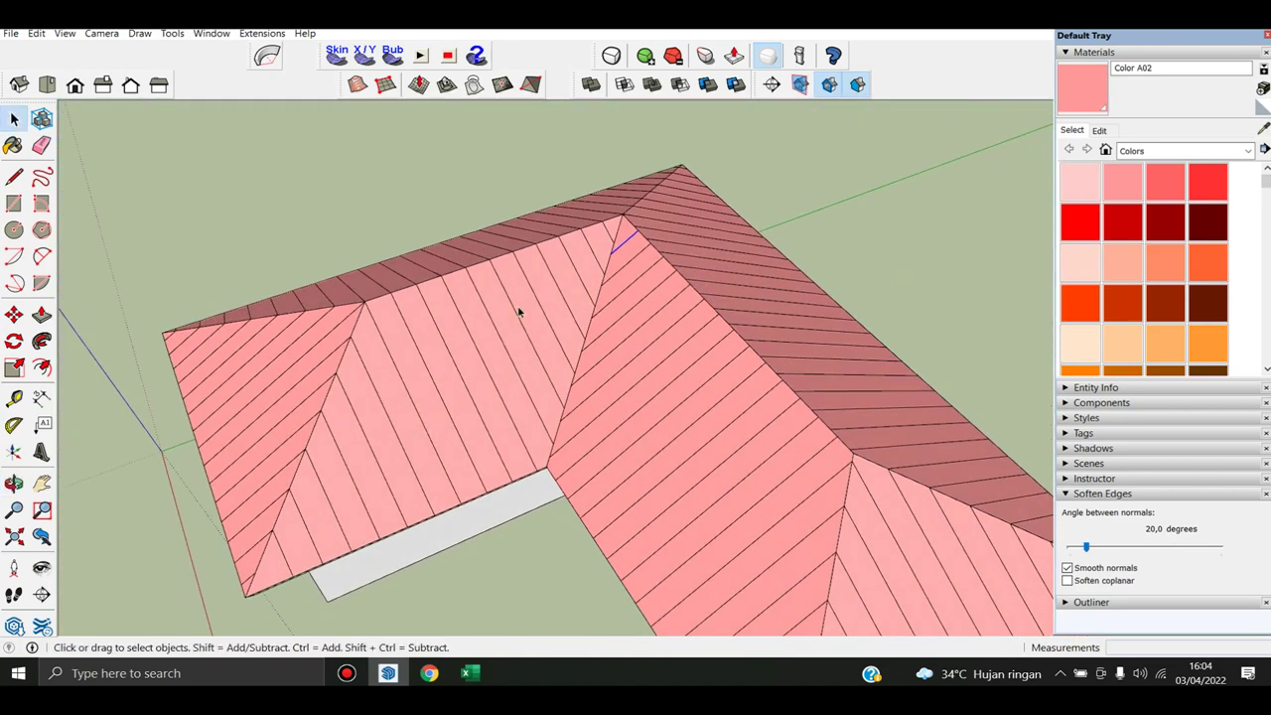
{"action": "scroll", "coordinate": [602, 268], "scroll_direction": "up", "scroll_amount": 3}
{"action": "mouse_move", "coordinate": [520, 389]}
{"action": "middle_mouse_down"}
{"action": "mouse_move", "coordinate": [514, 482]}
{"action": "mouse_move", "coordinate": [679, 384]}
{"action": "middle_mouse_up"}
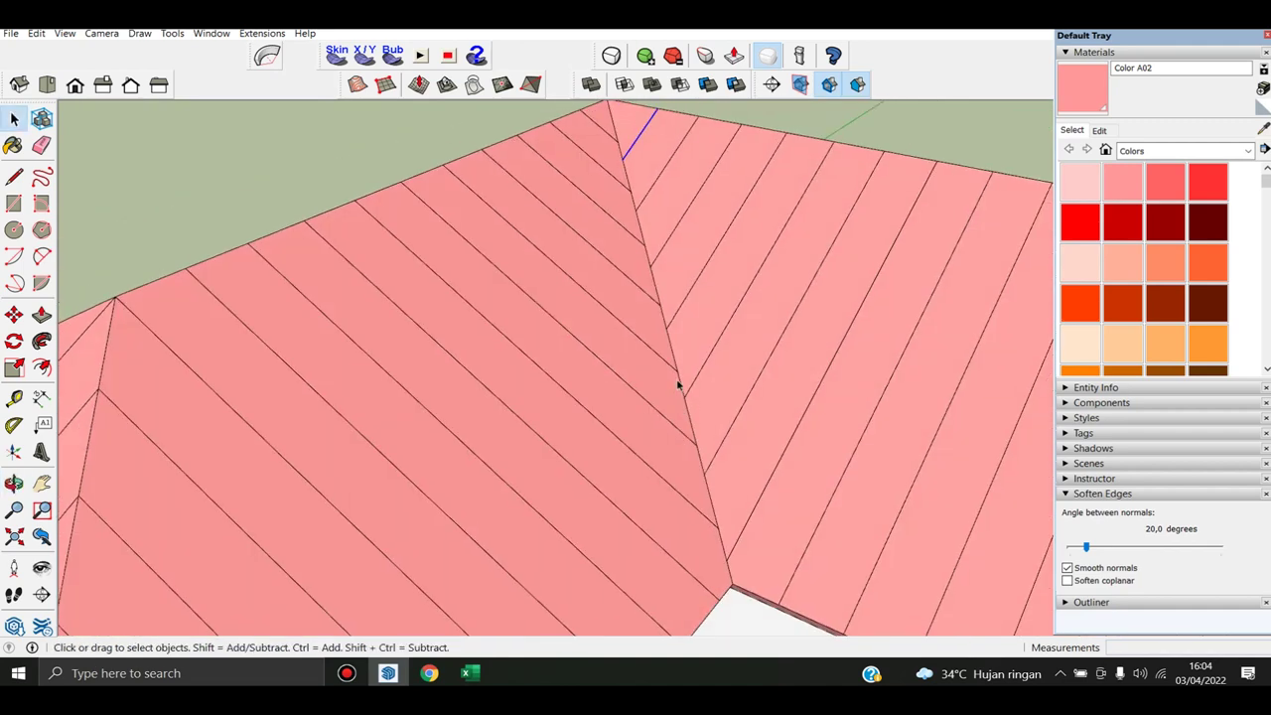
{"action": "scroll", "coordinate": [698, 329], "scroll_direction": "down", "scroll_amount": 5}
{"action": "middle_click_drag", "start_coordinate": [698, 329], "coordinate": [641, 373]}
Zoom to a top-down roof view and bring up the context menu for a roof strip
{"action": "scroll", "coordinate": [641, 373], "scroll_direction": "up", "scroll_amount": 2}
{"action": "scroll", "coordinate": [682, 281], "scroll_direction": "up", "scroll_amount": 3}
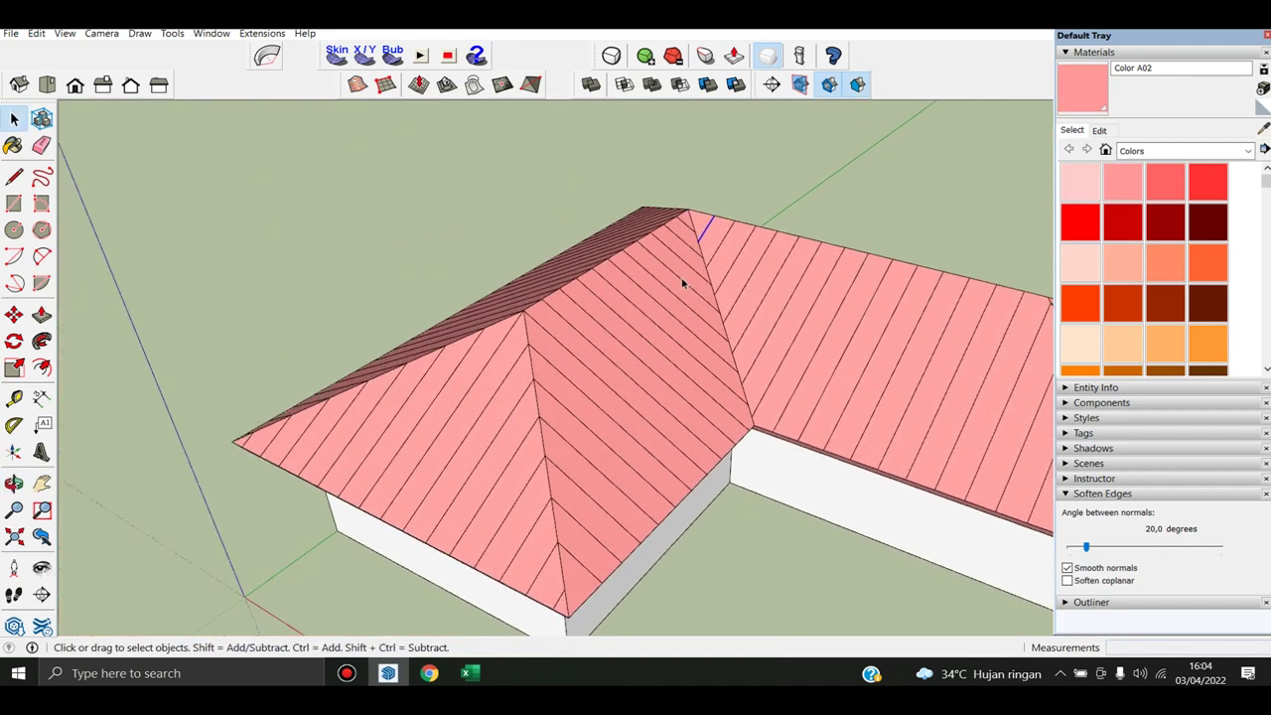
{"action": "middle_click_drag", "start_coordinate": [681, 281], "coordinate": [621, 411]}
{"action": "right_click", "coordinate": [568, 362]}
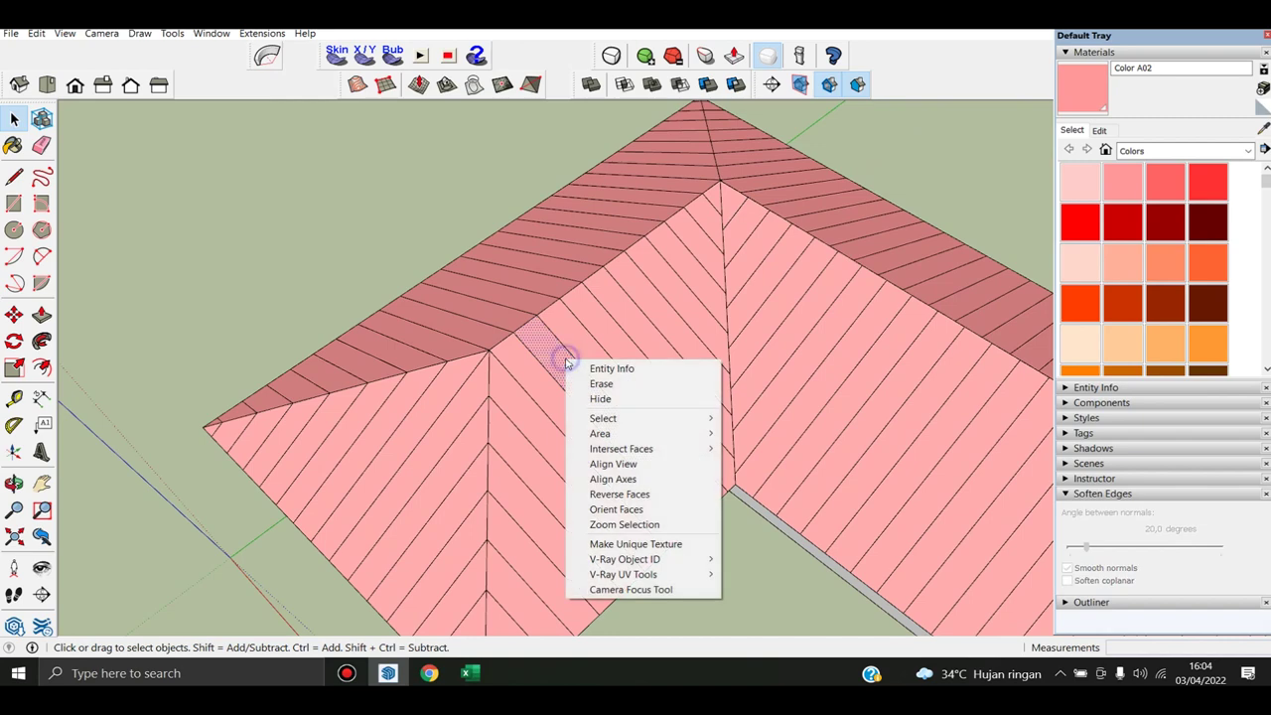
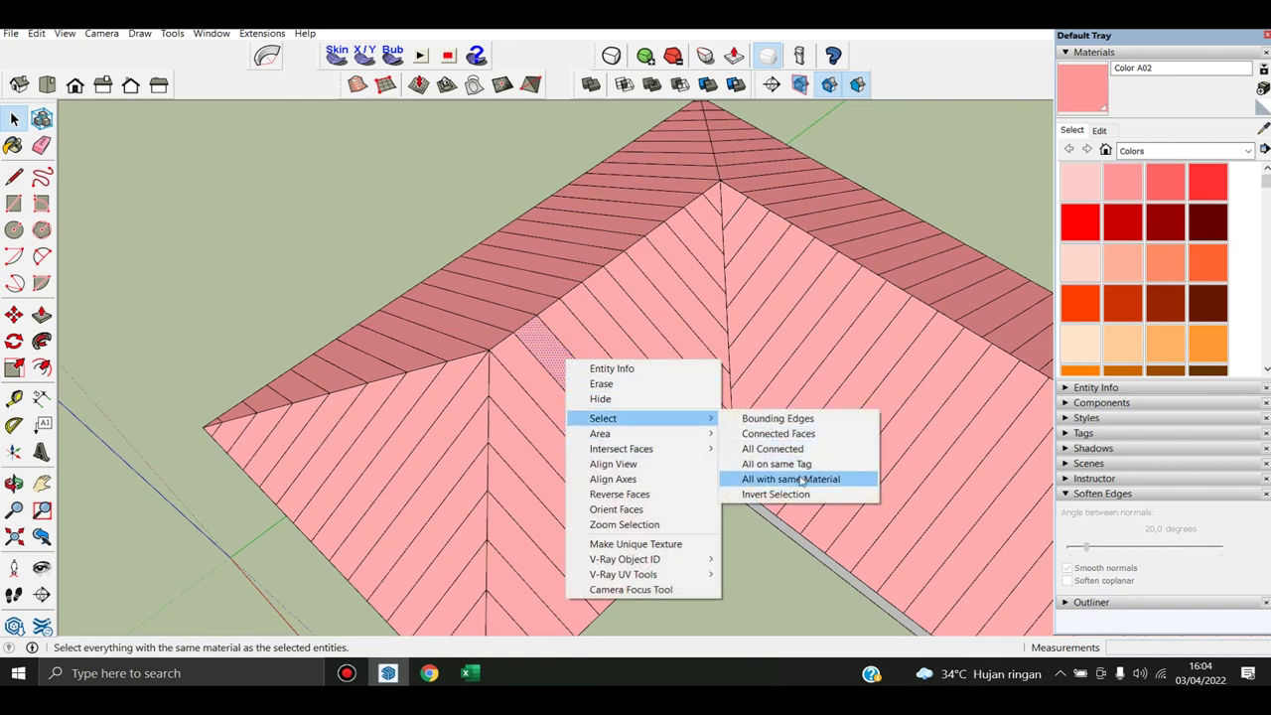
Select every Color A02 roof face by material and delete them, leaving only edge lines
{"action": "left_click", "coordinate": [800, 479]}
{"action": "mouse_move", "coordinate": [789, 471]}
{"action": "middle_mouse_down"}
{"action": "mouse_move", "coordinate": [643, 208]}
{"action": "mouse_move", "coordinate": [629, 253]}
{"action": "middle_mouse_up"}
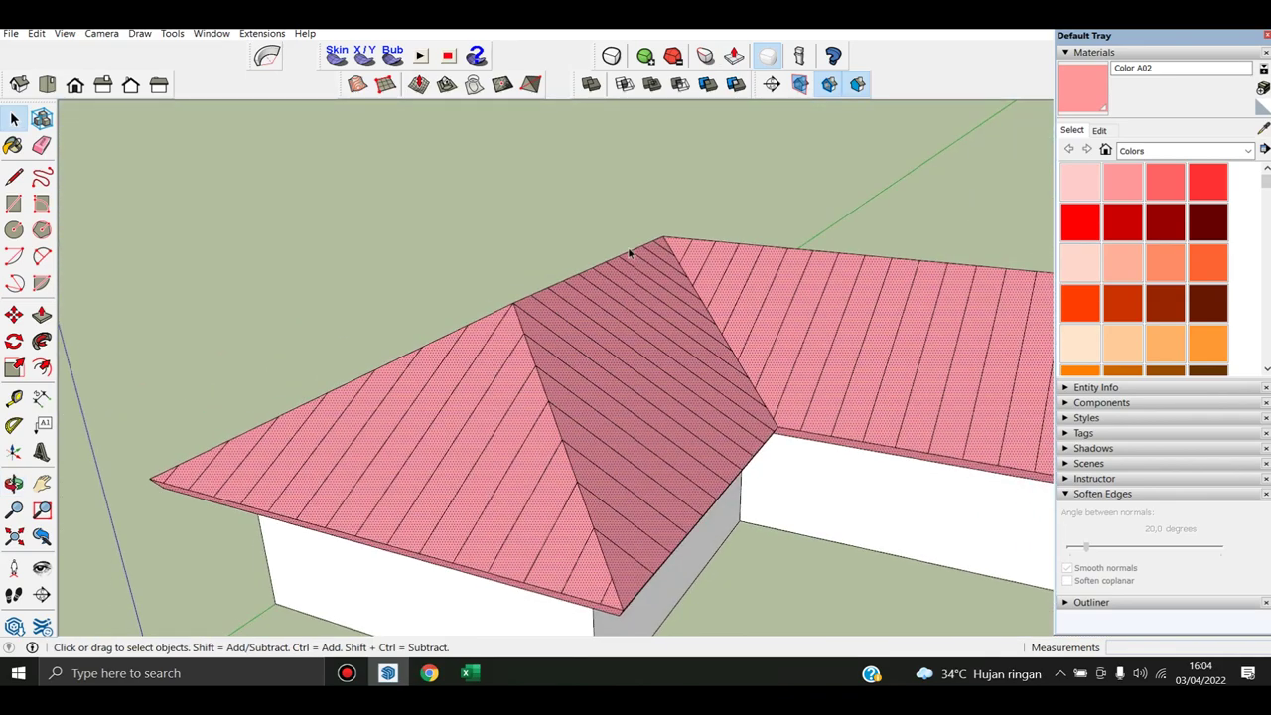
{"action": "key", "text": "Delete"}
{"action": "mouse_move", "coordinate": [641, 371]}
{"action": "middle_mouse_down"}
{"action": "mouse_move", "coordinate": [670, 249]}
{"action": "mouse_move", "coordinate": [508, 457]}
{"action": "middle_mouse_up"}
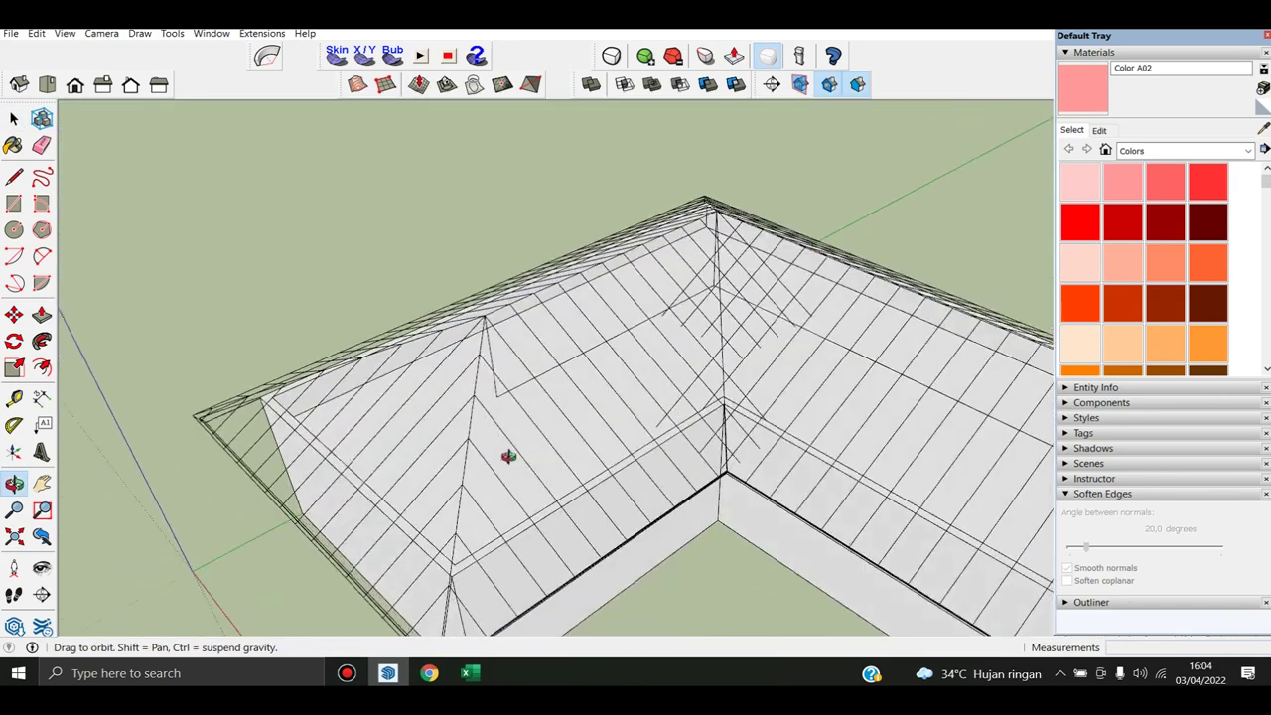
{"action": "scroll", "coordinate": [738, 307], "scroll_direction": "up", "scroll_amount": 3}
{"action": "scroll", "coordinate": [729, 240], "scroll_direction": "up", "scroll_amount": 2}
{"action": "mouse_move", "coordinate": [730, 240]}
{"action": "middle_mouse_down"}
{"action": "mouse_move", "coordinate": [619, 334]}
{"action": "mouse_move", "coordinate": [704, 278]}
{"action": "middle_mouse_up"}
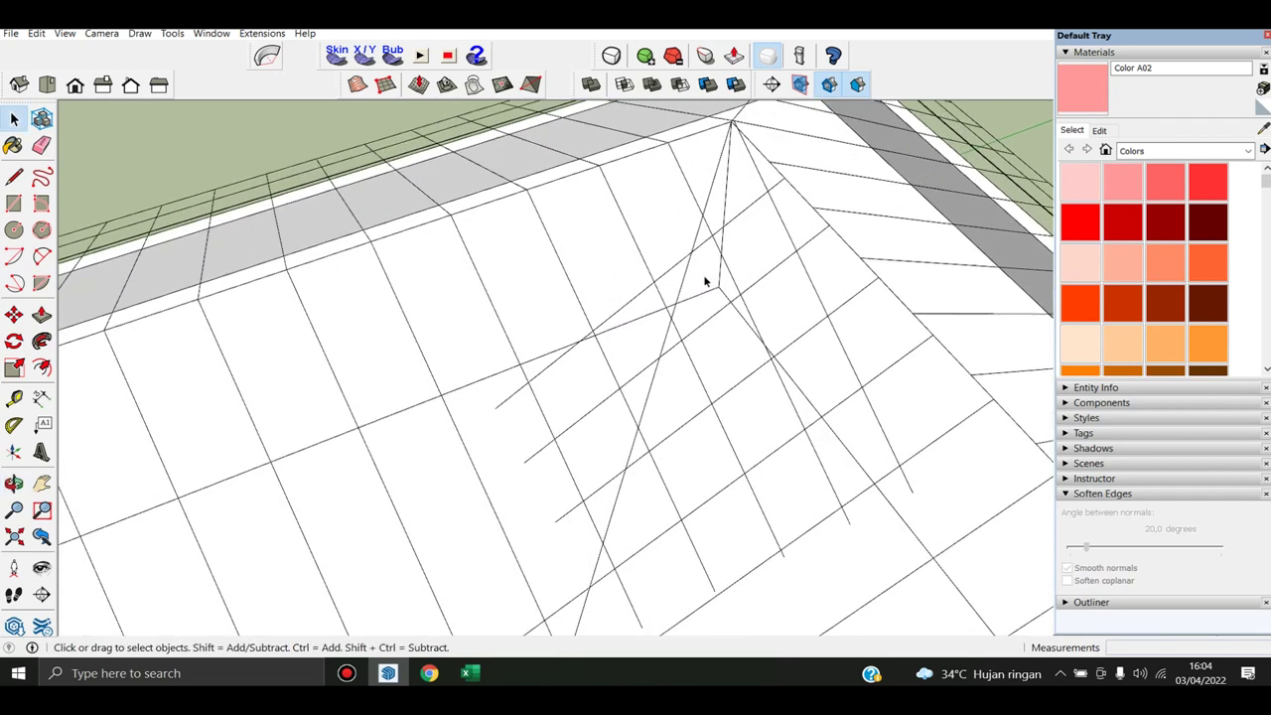
{"action": "key", "text": "e"}
{"action": "scroll", "coordinate": [695, 251], "scroll_direction": "up", "scroll_amount": 1}
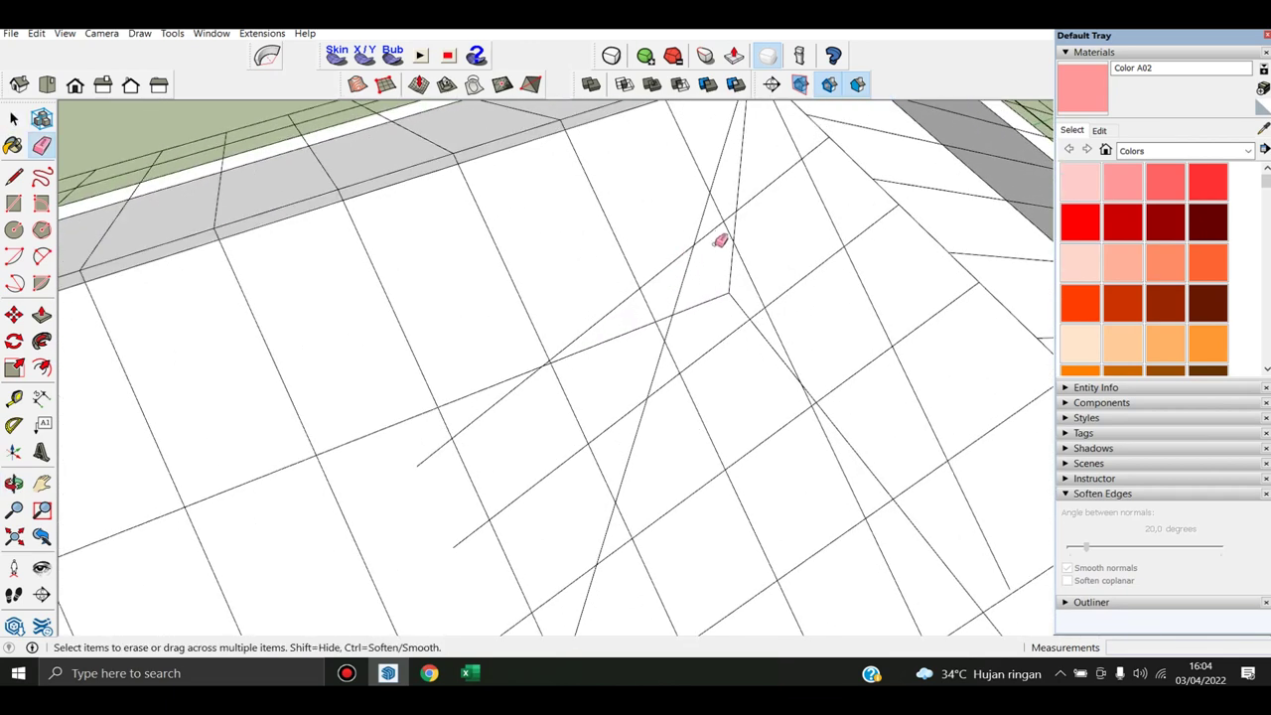
Erase the stray diagonal edge segments crossing the roof near the first corner
{"action": "mouse_move", "coordinate": [718, 245]}
{"action": "middle_mouse_down"}
{"action": "mouse_move", "coordinate": [619, 176]}
{"action": "mouse_move", "coordinate": [669, 238]}
{"action": "middle_mouse_up"}
{"action": "left_click_drag", "start_coordinate": [669, 239], "coordinate": [505, 393]}
{"action": "left_click_drag", "start_coordinate": [516, 437], "coordinate": [471, 480]}
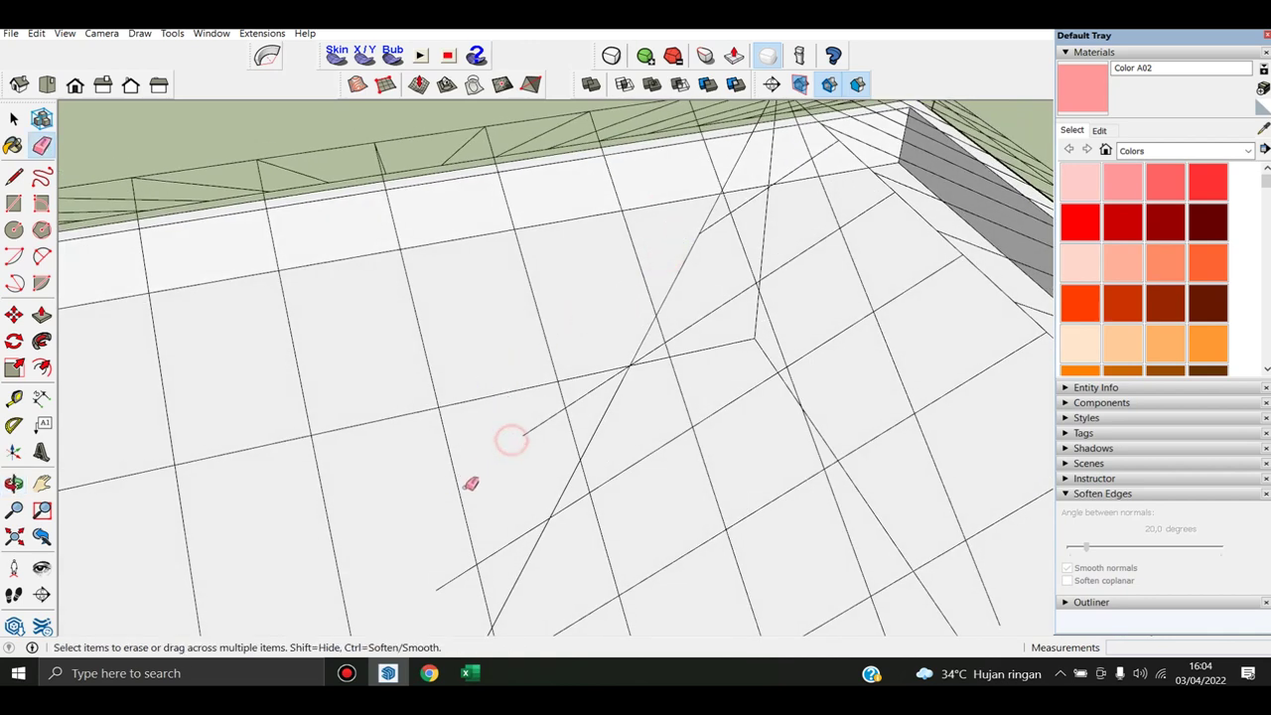
{"action": "left_click_drag", "start_coordinate": [534, 431], "coordinate": [604, 378]}
{"action": "mouse_move", "coordinate": [604, 377]}
{"action": "middle_mouse_down"}
{"action": "mouse_move", "coordinate": [559, 439]}
{"action": "mouse_move", "coordinate": [590, 340]}
{"action": "mouse_move", "coordinate": [511, 452]}
{"action": "mouse_move", "coordinate": [562, 377]}
{"action": "mouse_move", "coordinate": [556, 440]}
{"action": "mouse_move", "coordinate": [527, 459]}
{"action": "middle_mouse_up"}
{"action": "left_click_drag", "start_coordinate": [526, 459], "coordinate": [471, 495]}
{"action": "mouse_move", "coordinate": [527, 454]}
{"action": "middle_mouse_down"}
{"action": "mouse_move", "coordinate": [553, 530]}
{"action": "mouse_move", "coordinate": [582, 364]}
{"action": "mouse_move", "coordinate": [900, 222]}
{"action": "mouse_move", "coordinate": [962, 142]}
{"action": "mouse_move", "coordinate": [845, 275]}
{"action": "middle_mouse_up"}
{"action": "left_click", "coordinate": [673, 390]}
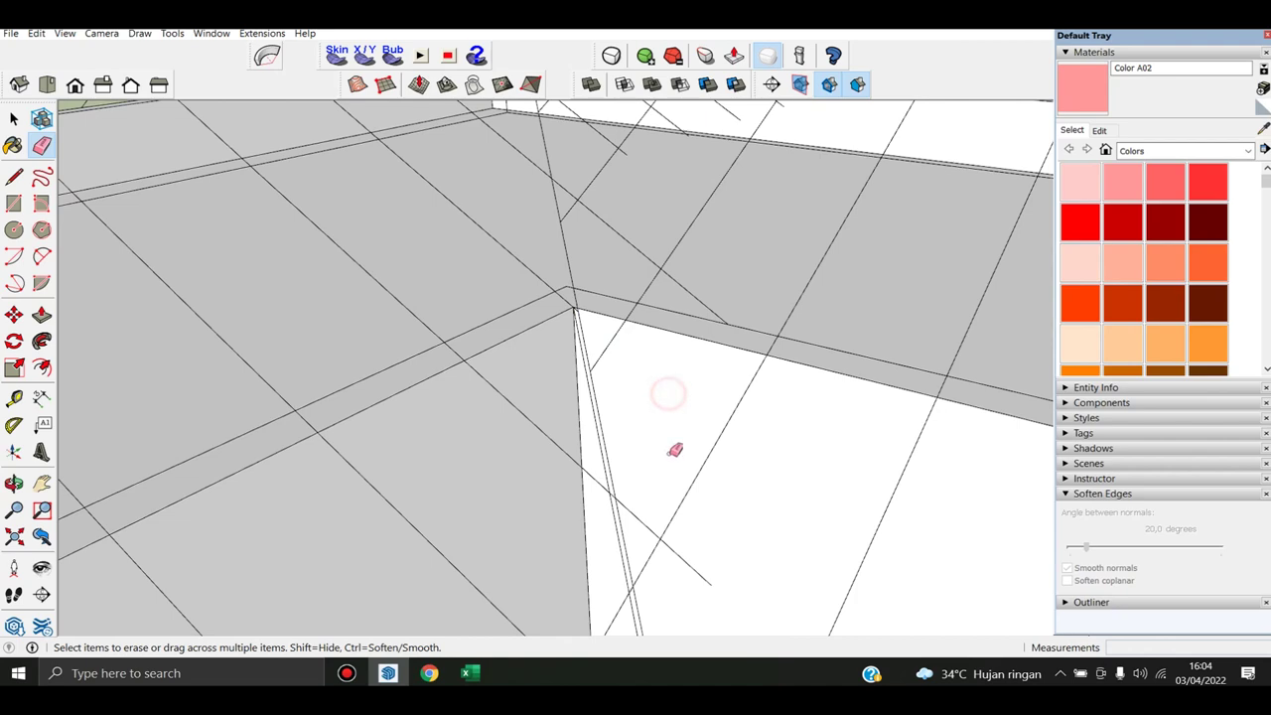
{"action": "left_click", "coordinate": [647, 520]}
Erase the leftover diagonal edge near the hip corner and check the roof from above
{"action": "mouse_move", "coordinate": [647, 519]}
{"action": "middle_mouse_down"}
{"action": "mouse_move", "coordinate": [636, 295]}
{"action": "mouse_move", "coordinate": [630, 360]}
{"action": "middle_mouse_up"}
{"action": "middle_click_drag", "start_coordinate": [603, 245], "coordinate": [601, 350]}
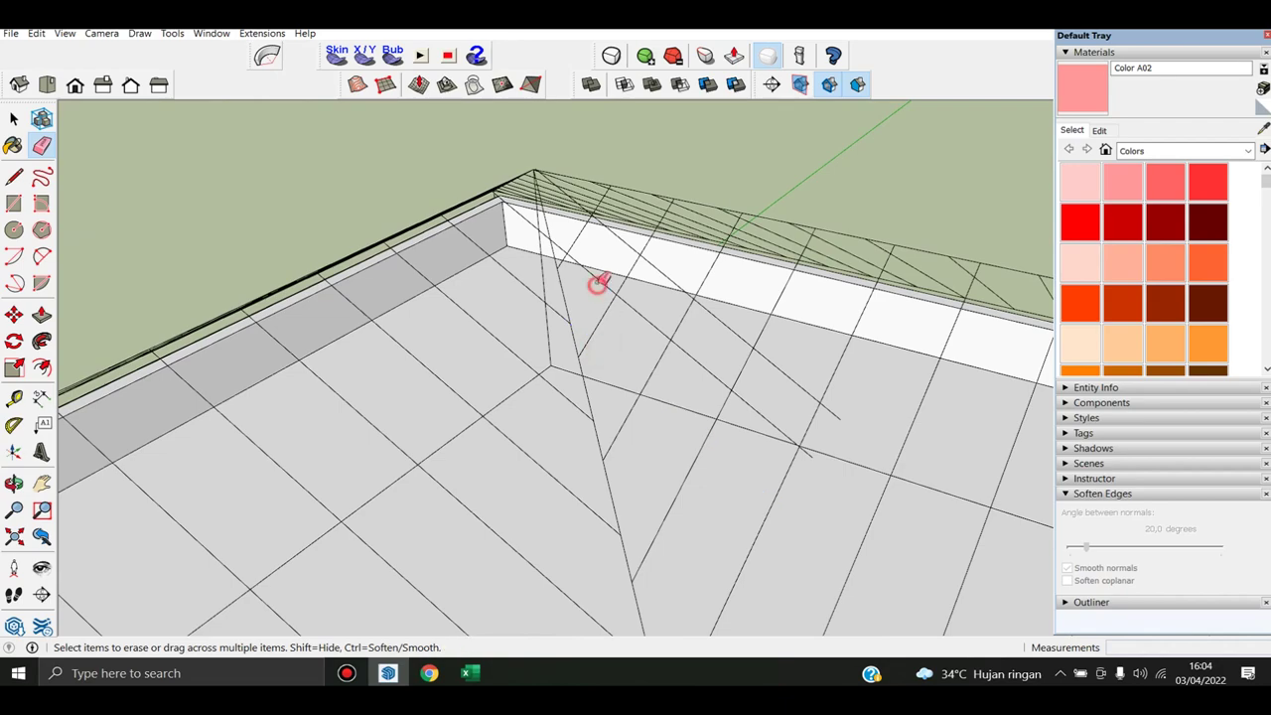
{"action": "middle_click_drag", "start_coordinate": [613, 290], "coordinate": [639, 355]}
{"action": "left_click", "coordinate": [585, 250]}
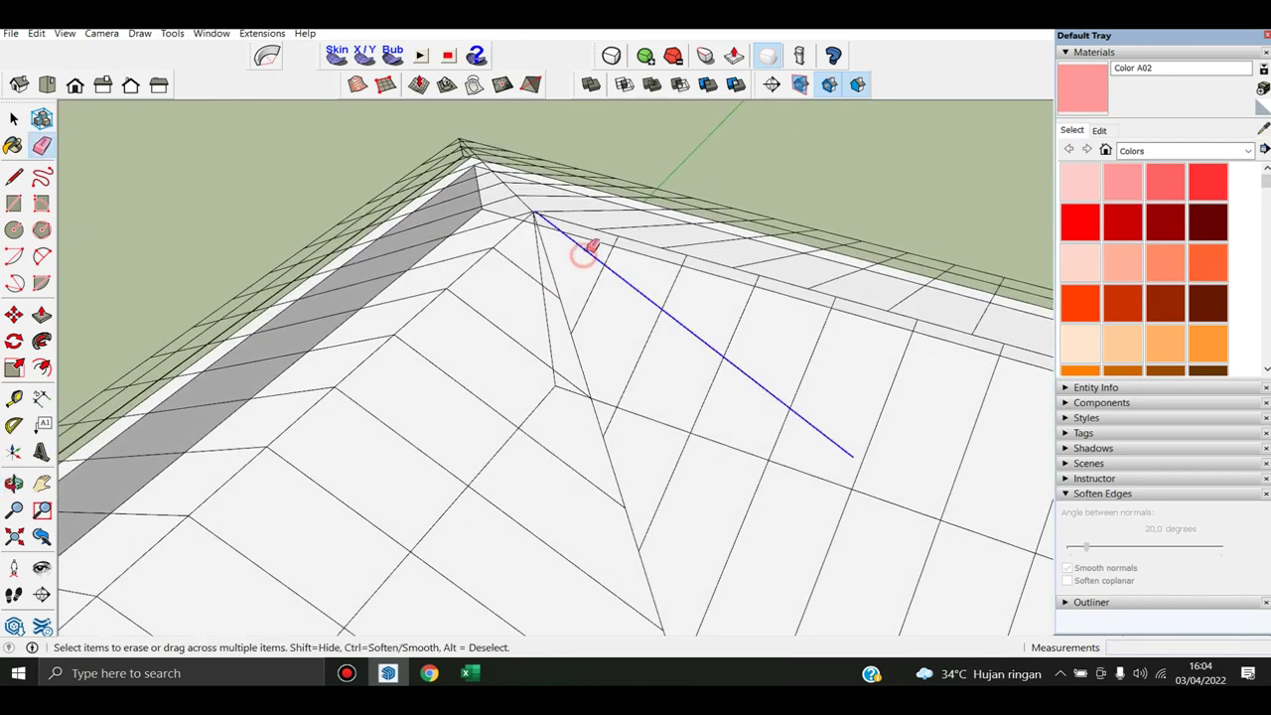
{"action": "scroll", "coordinate": [690, 454], "scroll_direction": "down", "scroll_amount": 5}
{"action": "mouse_move", "coordinate": [690, 454]}
{"action": "middle_mouse_down"}
{"action": "mouse_move", "coordinate": [607, 233]}
{"action": "mouse_move", "coordinate": [690, 224]}
{"action": "mouse_move", "coordinate": [700, 293]}
{"action": "middle_mouse_up"}
{"action": "scroll", "coordinate": [513, 420], "scroll_direction": "up", "scroll_amount": 3}
{"action": "mouse_move", "coordinate": [514, 420]}
{"action": "middle_mouse_down"}
{"action": "mouse_move", "coordinate": [488, 460]}
{"action": "mouse_move", "coordinate": [676, 431]}
{"action": "mouse_move", "coordinate": [716, 383]}
{"action": "mouse_move", "coordinate": [715, 403]}
{"action": "mouse_move", "coordinate": [859, 442]}
{"action": "middle_mouse_up"}
{"action": "scroll", "coordinate": [394, 485], "scroll_direction": "up", "scroll_amount": 3}
{"action": "scroll", "coordinate": [342, 509], "scroll_direction": "up", "scroll_amount": 2}
{"action": "scroll", "coordinate": [683, 399], "scroll_direction": "up", "scroll_amount": 2}
{"action": "scroll", "coordinate": [672, 394], "scroll_direction": "down", "scroll_amount": 4}
{"action": "scroll", "coordinate": [859, 442], "scroll_direction": "up", "scroll_amount": 3}
{"action": "scroll", "coordinate": [843, 420], "scroll_direction": "up", "scroll_amount": 2}
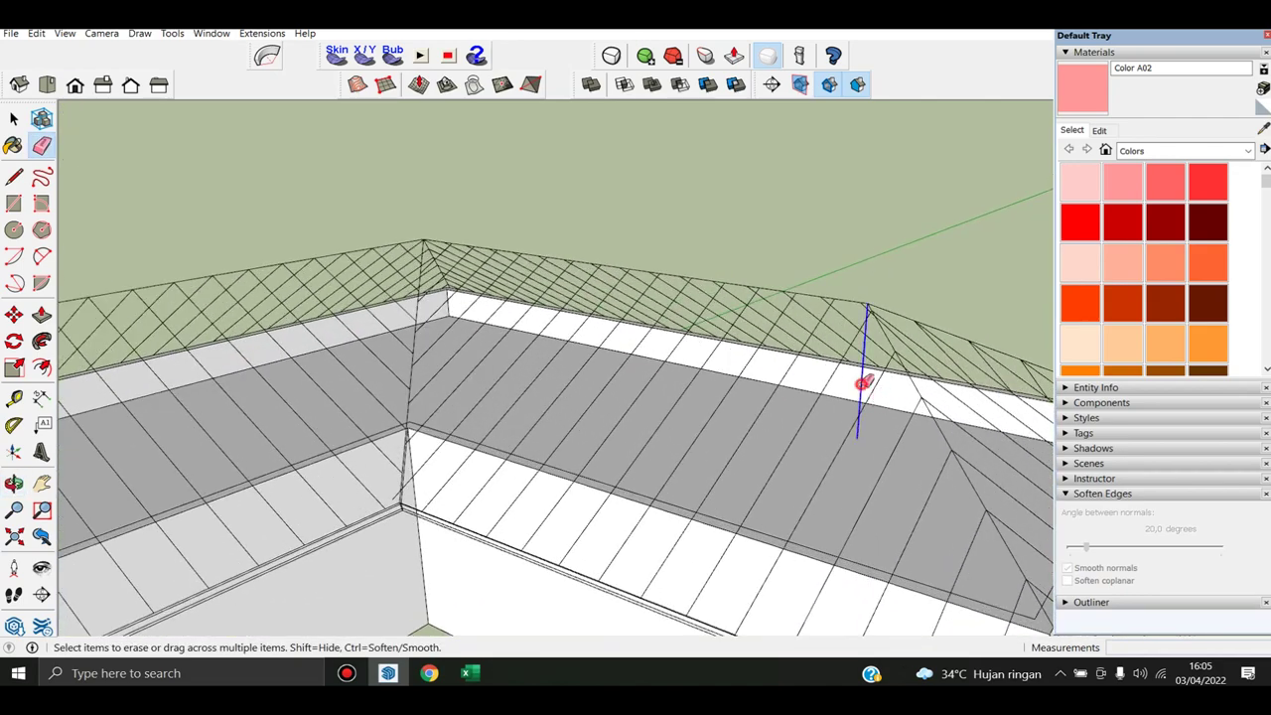
{"action": "scroll", "coordinate": [866, 382], "scroll_direction": "down", "scroll_amount": 4}
{"action": "mouse_move", "coordinate": [761, 431]}
{"action": "middle_mouse_down"}
{"action": "mouse_move", "coordinate": [843, 431]}
{"action": "mouse_move", "coordinate": [854, 417]}
{"action": "mouse_move", "coordinate": [544, 486]}
{"action": "mouse_move", "coordinate": [593, 355]}
{"action": "mouse_move", "coordinate": [766, 440]}
{"action": "mouse_move", "coordinate": [670, 434]}
{"action": "mouse_move", "coordinate": [649, 475]}
{"action": "mouse_move", "coordinate": [715, 448]}
{"action": "mouse_move", "coordinate": [773, 465]}
{"action": "mouse_move", "coordinate": [911, 463]}
{"action": "middle_mouse_up"}
{"action": "key", "text": "space"}
{"action": "scroll", "coordinate": [800, 477], "scroll_direction": "up", "scroll_amount": 2}
{"action": "scroll", "coordinate": [682, 434], "scroll_direction": "up", "scroll_amount": 2}
Select the first groups of roof edges with crossing boxes
{"action": "left_click_drag", "start_coordinate": [706, 434], "coordinate": [682, 428]}
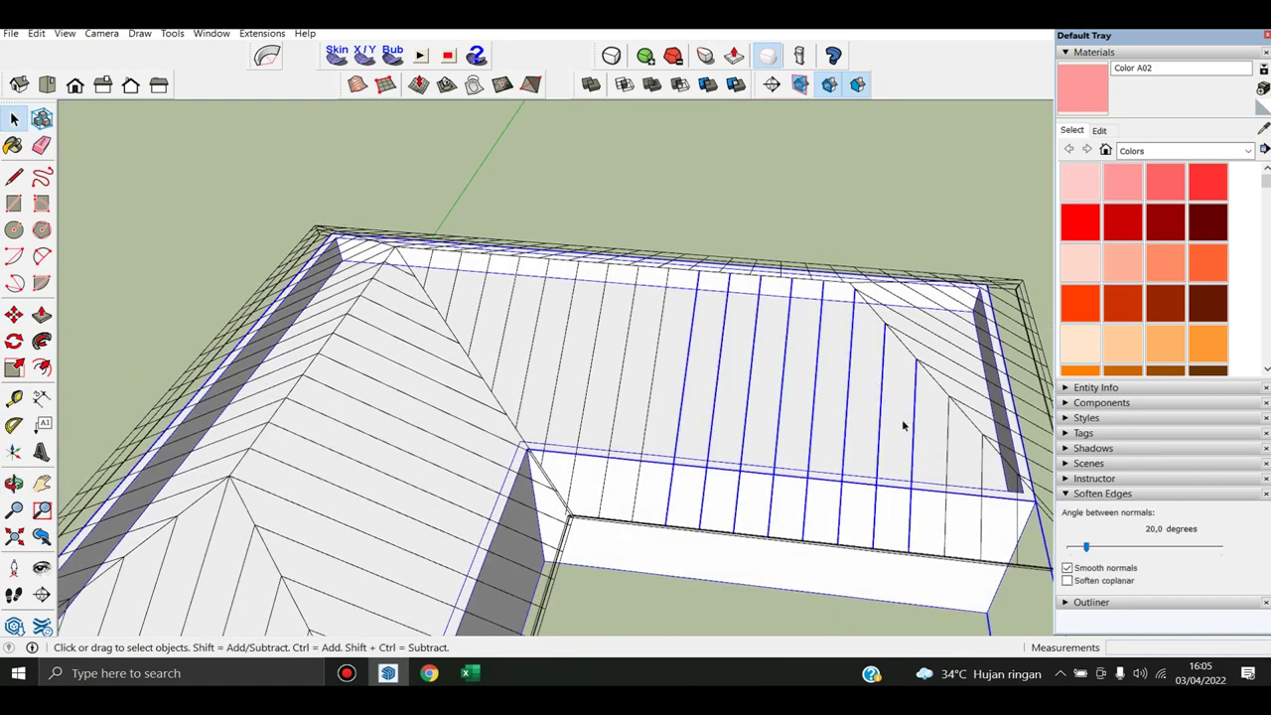
{"action": "middle_click_drag", "start_coordinate": [738, 411], "coordinate": [769, 426]}
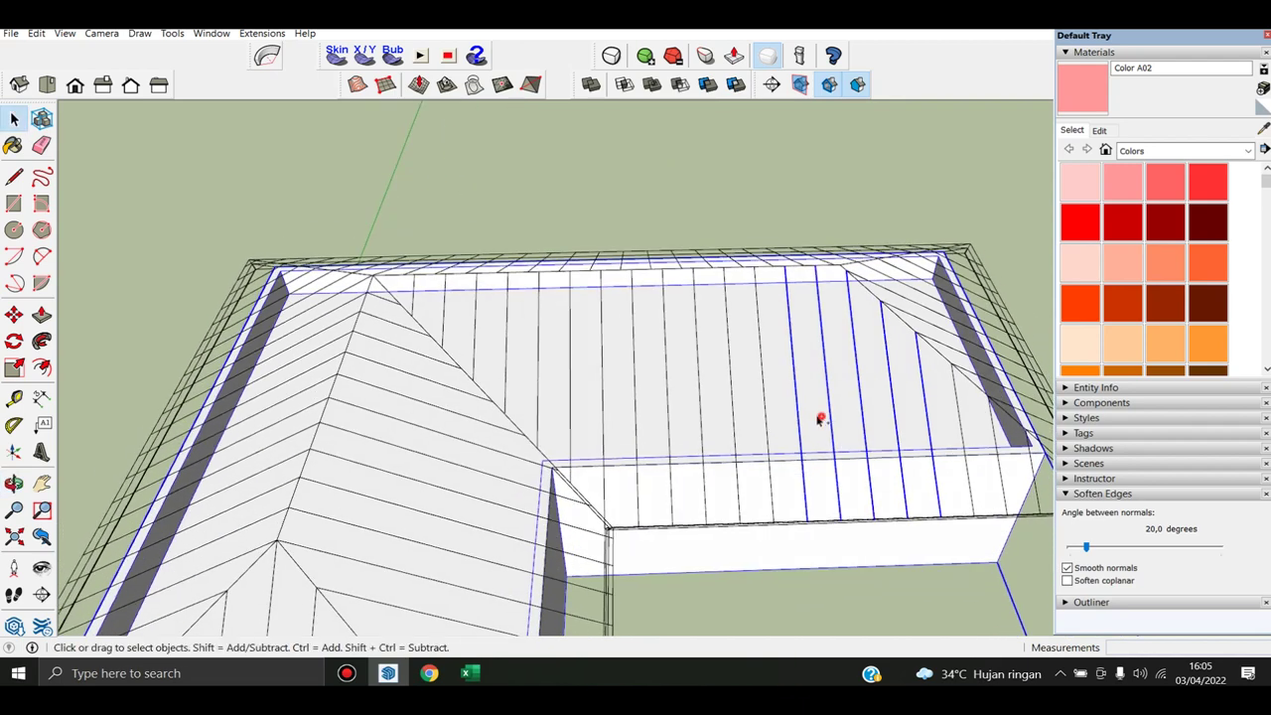
{"action": "scroll", "coordinate": [599, 375], "scroll_direction": "up", "scroll_amount": 2}
{"action": "scroll", "coordinate": [502, 333], "scroll_direction": "up", "scroll_amount": 2}
{"action": "mouse_move", "coordinate": [630, 371]}
{"action": "left_mouse_down", "text": "ctrl"}
{"action": "mouse_move", "coordinate": [524, 320]}
{"action": "mouse_move", "coordinate": [418, 297]}
{"action": "left_mouse_up", "text": "ctrl"}
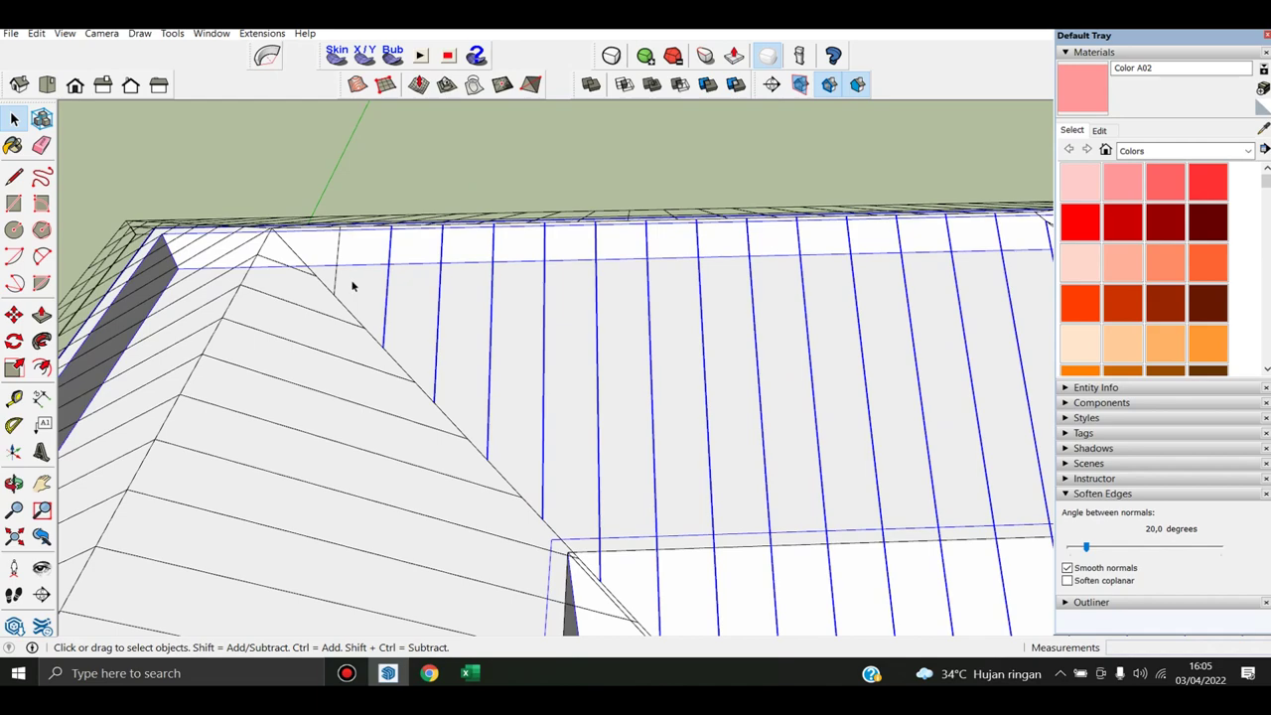
{"action": "scroll", "coordinate": [352, 285], "scroll_direction": "up", "scroll_amount": 1}
{"action": "scroll", "coordinate": [377, 238], "scroll_direction": "down", "scroll_amount": 2}
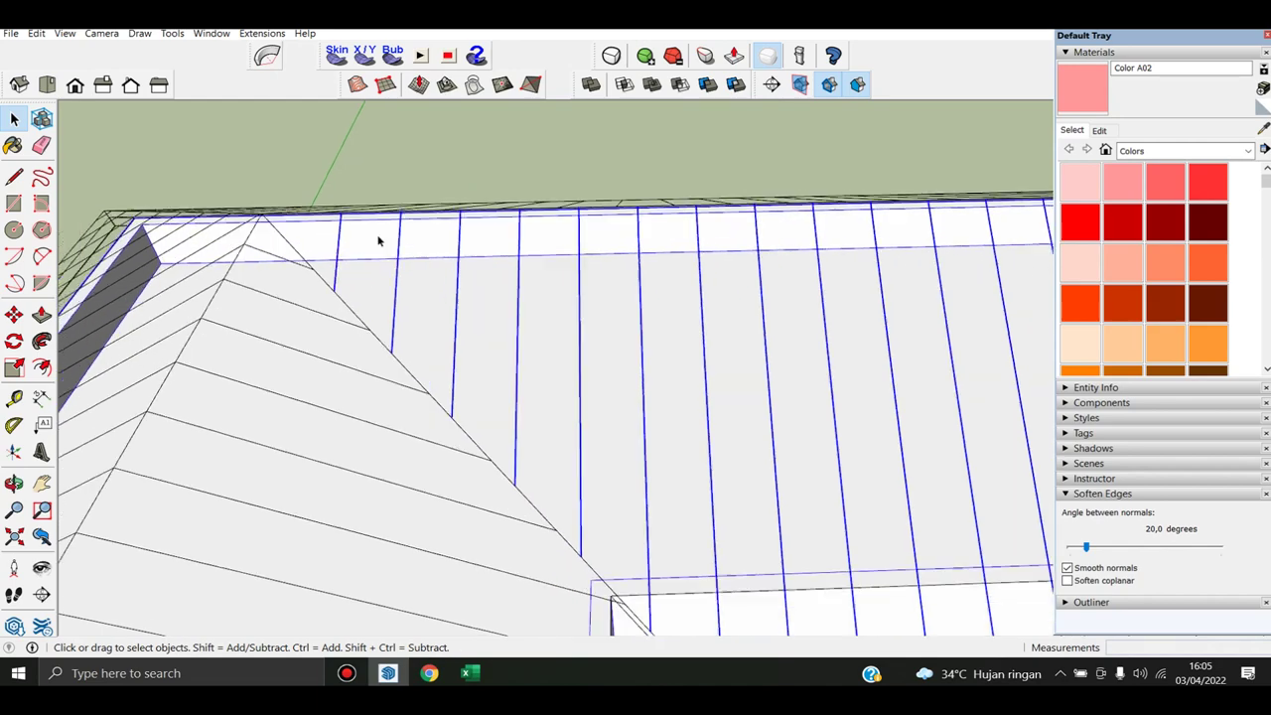
{"action": "middle_click_drag", "start_coordinate": [377, 238], "coordinate": [533, 338]}
{"action": "scroll", "coordinate": [618, 400], "scroll_direction": "up", "scroll_amount": 2}
{"action": "middle_click_drag", "start_coordinate": [627, 399], "coordinate": [701, 227]}
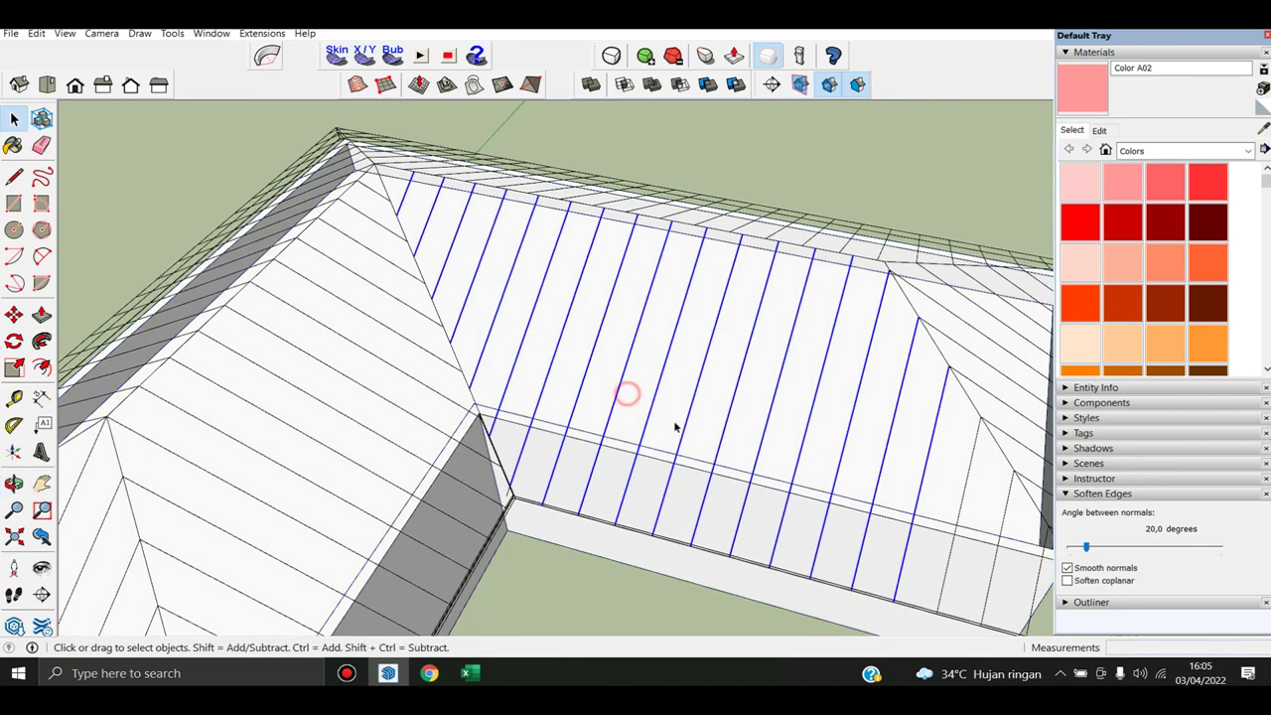
{"action": "scroll", "coordinate": [701, 227], "scroll_direction": "up", "scroll_amount": 2}
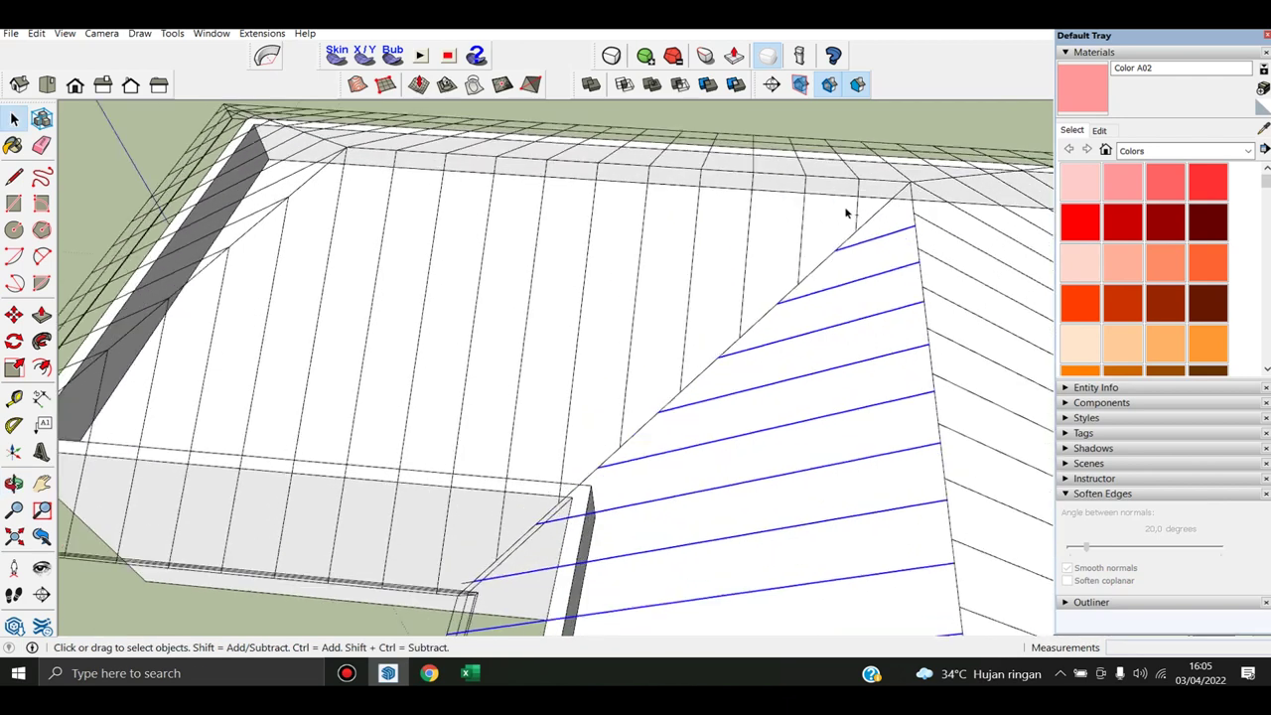
{"action": "scroll", "coordinate": [844, 207], "scroll_direction": "up", "scroll_amount": 1}
Add the top eave edges and the rafter edges to the selection
{"action": "left_click", "coordinate": [816, 213], "text": "ctrl"}
{"action": "left_click", "coordinate": [808, 238], "text": "ctrl"}
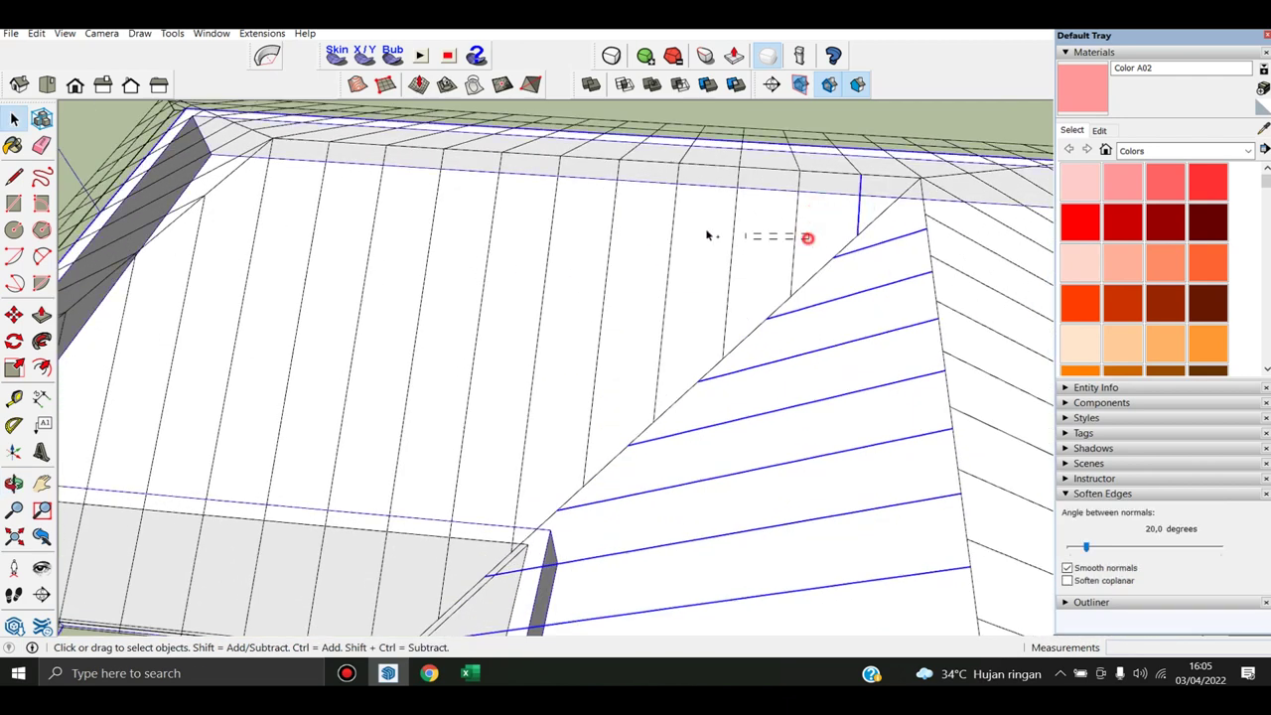
{"action": "scroll", "coordinate": [669, 258], "scroll_direction": "down", "scroll_amount": 2}
{"action": "middle_click_drag", "start_coordinate": [669, 258], "coordinate": [752, 284]}
{"action": "left_click_drag", "start_coordinate": [769, 304], "coordinate": [431, 275], "text": "ctrl"}
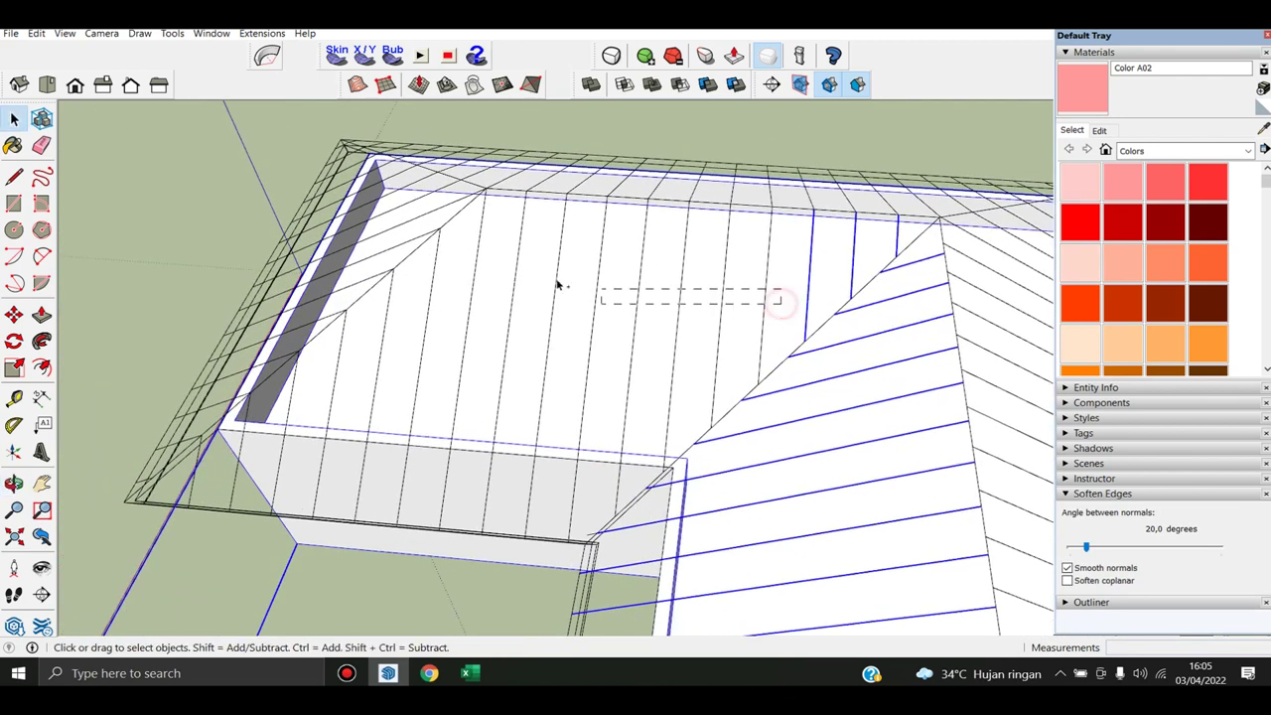
{"action": "mouse_move", "coordinate": [431, 275]}
{"action": "middle_mouse_down"}
{"action": "mouse_move", "coordinate": [668, 333]}
{"action": "mouse_move", "coordinate": [599, 337]}
{"action": "middle_mouse_up"}
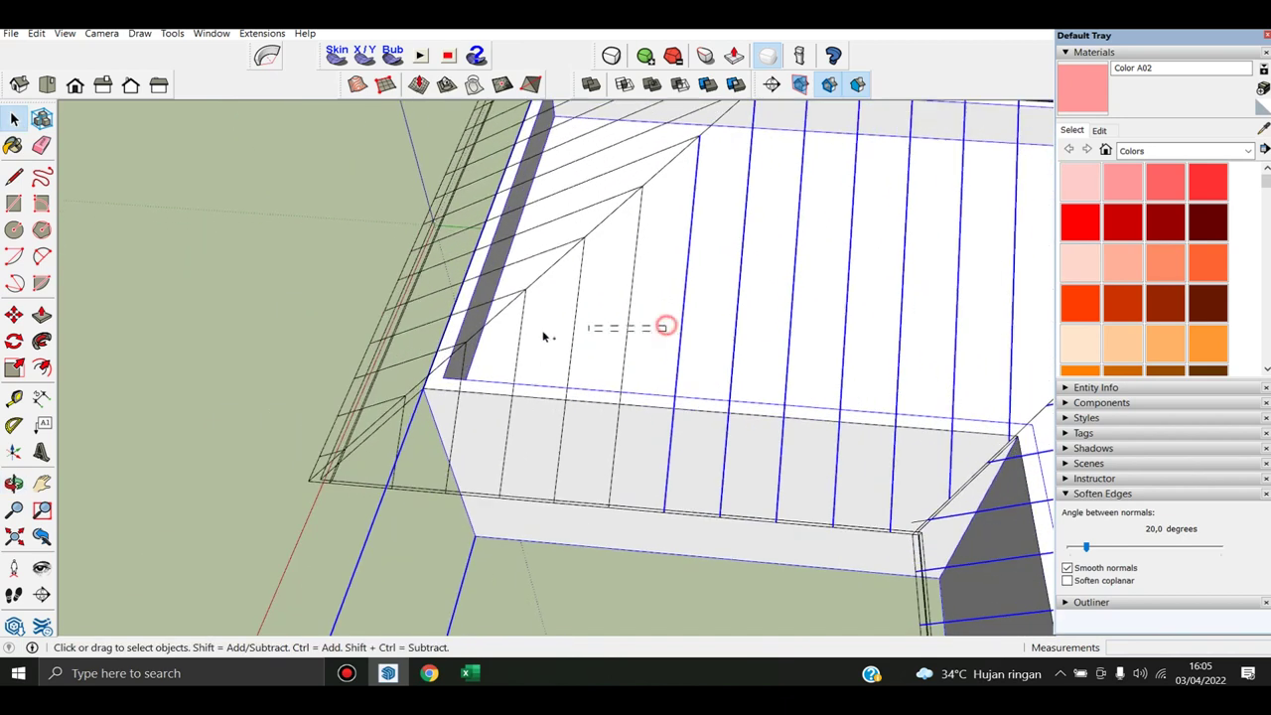
{"action": "left_click_drag", "start_coordinate": [504, 342], "coordinate": [504, 343], "text": "ctrl"}
{"action": "mouse_move", "coordinate": [503, 343]}
{"action": "middle_mouse_down"}
{"action": "mouse_move", "coordinate": [491, 488]}
{"action": "mouse_move", "coordinate": [403, 493]}
{"action": "mouse_move", "coordinate": [568, 389]}
{"action": "mouse_move", "coordinate": [701, 347]}
{"action": "mouse_move", "coordinate": [675, 391]}
{"action": "middle_mouse_up"}
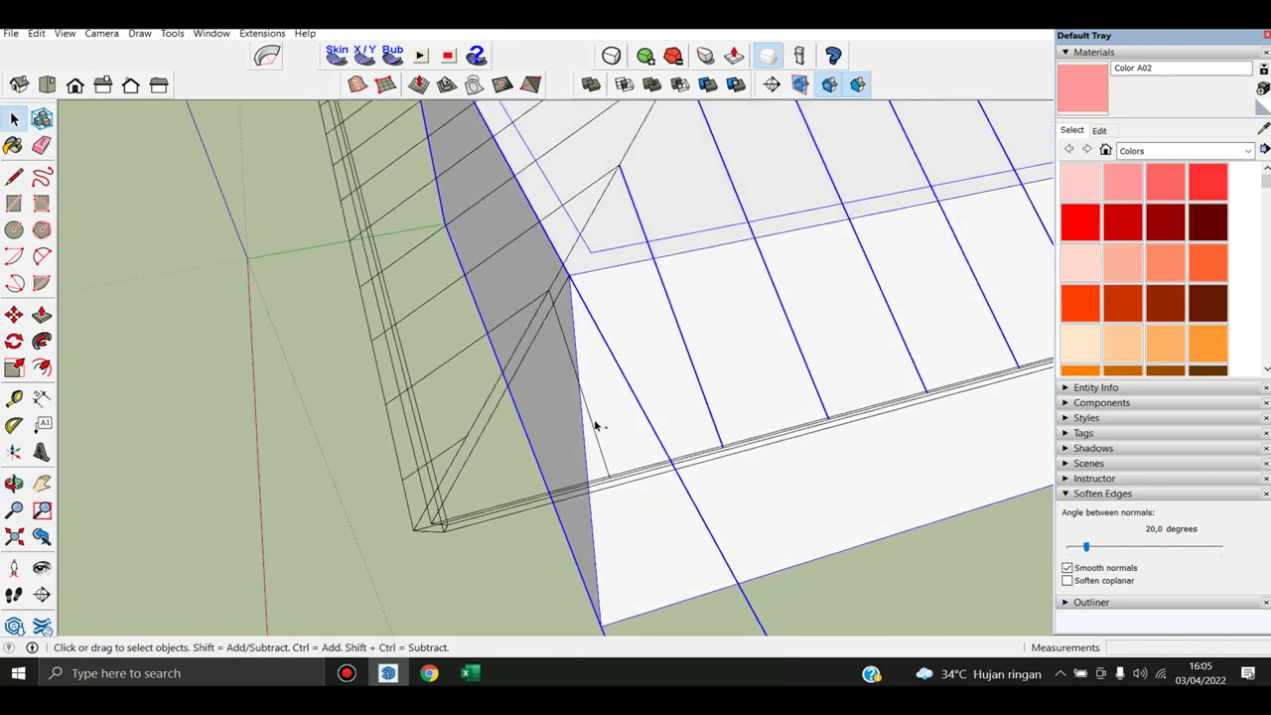
Add the last missing edge near the inner corner of the L-shaped roof
{"action": "mouse_move", "coordinate": [593, 420]}
{"action": "middle_mouse_down"}
{"action": "mouse_move", "coordinate": [661, 426]}
{"action": "mouse_move", "coordinate": [867, 400]}
{"action": "mouse_move", "coordinate": [738, 398]}
{"action": "mouse_move", "coordinate": [732, 446]}
{"action": "middle_mouse_up"}
{"action": "scroll", "coordinate": [775, 415], "scroll_direction": "down", "scroll_amount": 1}
{"action": "scroll", "coordinate": [777, 414], "scroll_direction": "up", "scroll_amount": 2}
{"action": "mouse_move", "coordinate": [749, 403]}
{"action": "middle_mouse_down"}
{"action": "mouse_move", "coordinate": [525, 332]}
{"action": "mouse_move", "coordinate": [545, 323]}
{"action": "middle_mouse_up"}
{"action": "scroll", "coordinate": [562, 332], "scroll_direction": "up", "scroll_amount": 2}
{"action": "scroll", "coordinate": [837, 264], "scroll_direction": "down", "scroll_amount": 2}
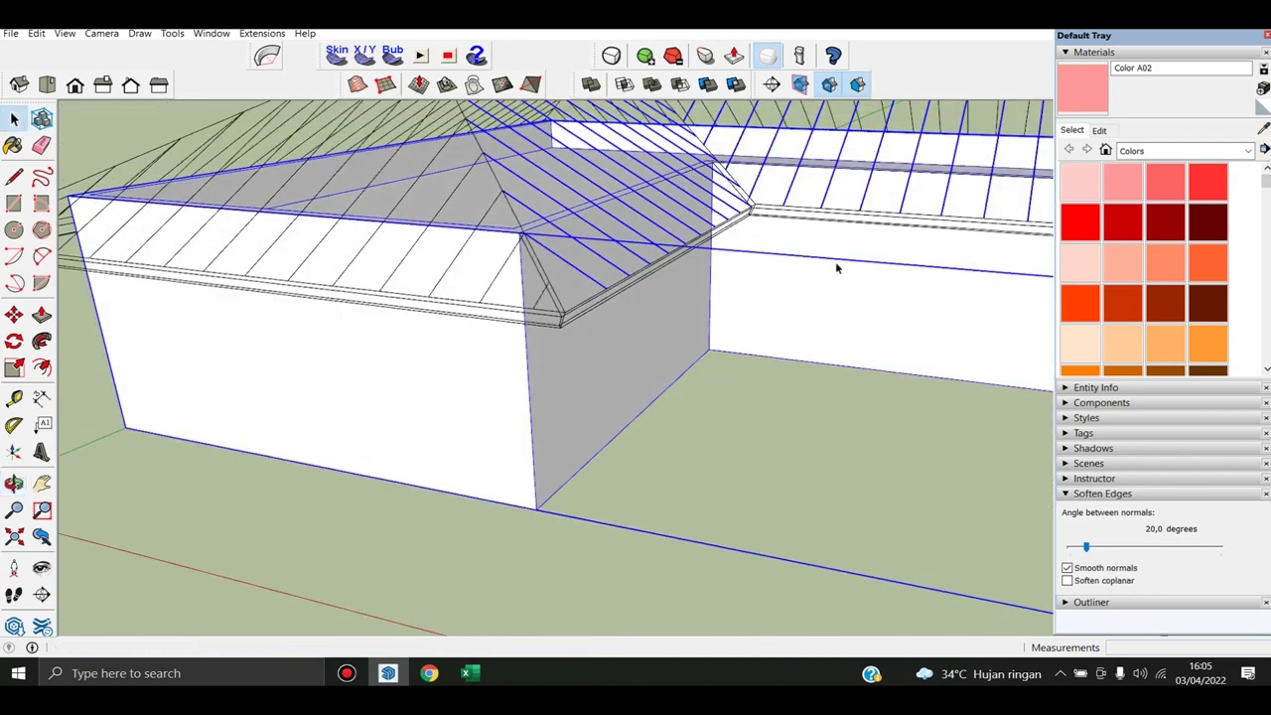
{"action": "middle_click_drag", "start_coordinate": [837, 265], "coordinate": [724, 355]}
{"action": "scroll", "coordinate": [678, 389], "scroll_direction": "up", "scroll_amount": 2}
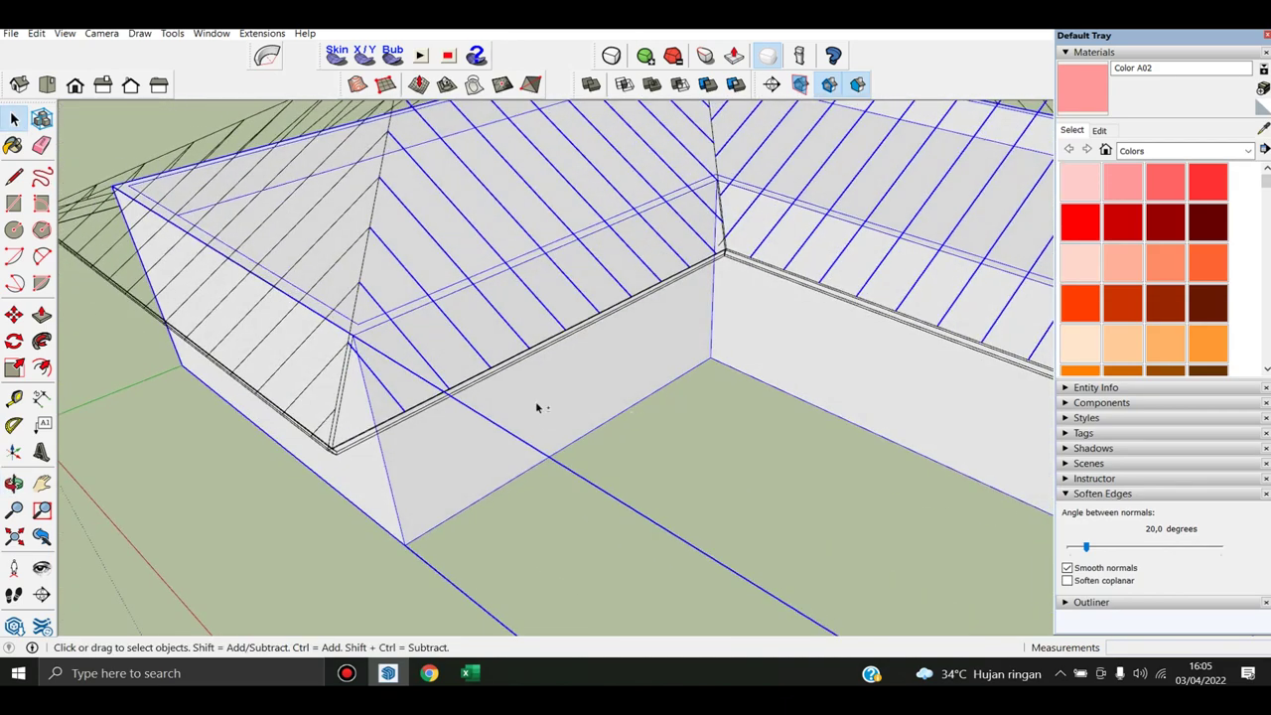
{"action": "scroll", "coordinate": [536, 407], "scroll_direction": "down", "scroll_amount": 2}
{"action": "mouse_move", "coordinate": [533, 398]}
{"action": "middle_mouse_down"}
{"action": "mouse_move", "coordinate": [642, 265]}
{"action": "mouse_move", "coordinate": [713, 321]}
{"action": "mouse_move", "coordinate": [934, 177]}
{"action": "middle_mouse_up"}
{"action": "scroll", "coordinate": [616, 219], "scroll_direction": "down", "scroll_amount": 2}
{"action": "mouse_move", "coordinate": [615, 218]}
{"action": "middle_mouse_down"}
{"action": "mouse_move", "coordinate": [766, 354]}
{"action": "mouse_move", "coordinate": [591, 372]}
{"action": "middle_mouse_up"}
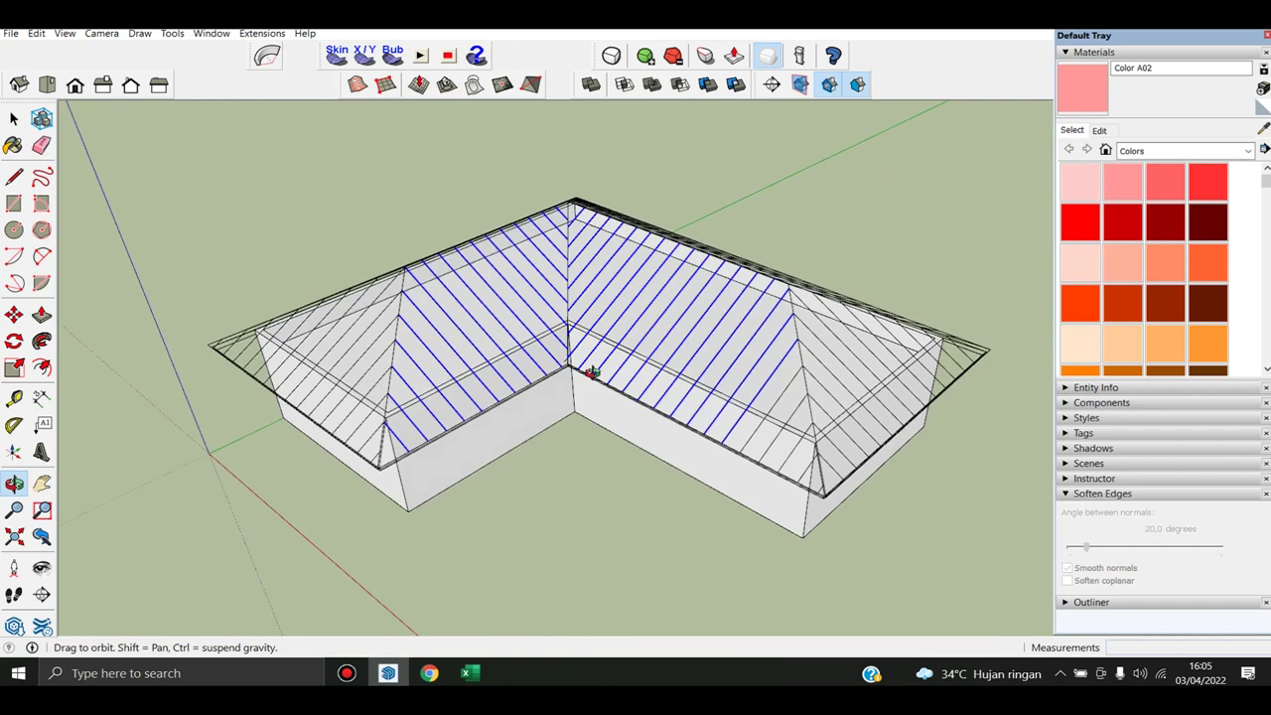
{"action": "scroll", "coordinate": [696, 392], "scroll_direction": "up", "scroll_amount": 3}
{"action": "scroll", "coordinate": [899, 416], "scroll_direction": "up", "scroll_amount": 2}
{"action": "scroll", "coordinate": [874, 372], "scroll_direction": "up", "scroll_amount": 2}
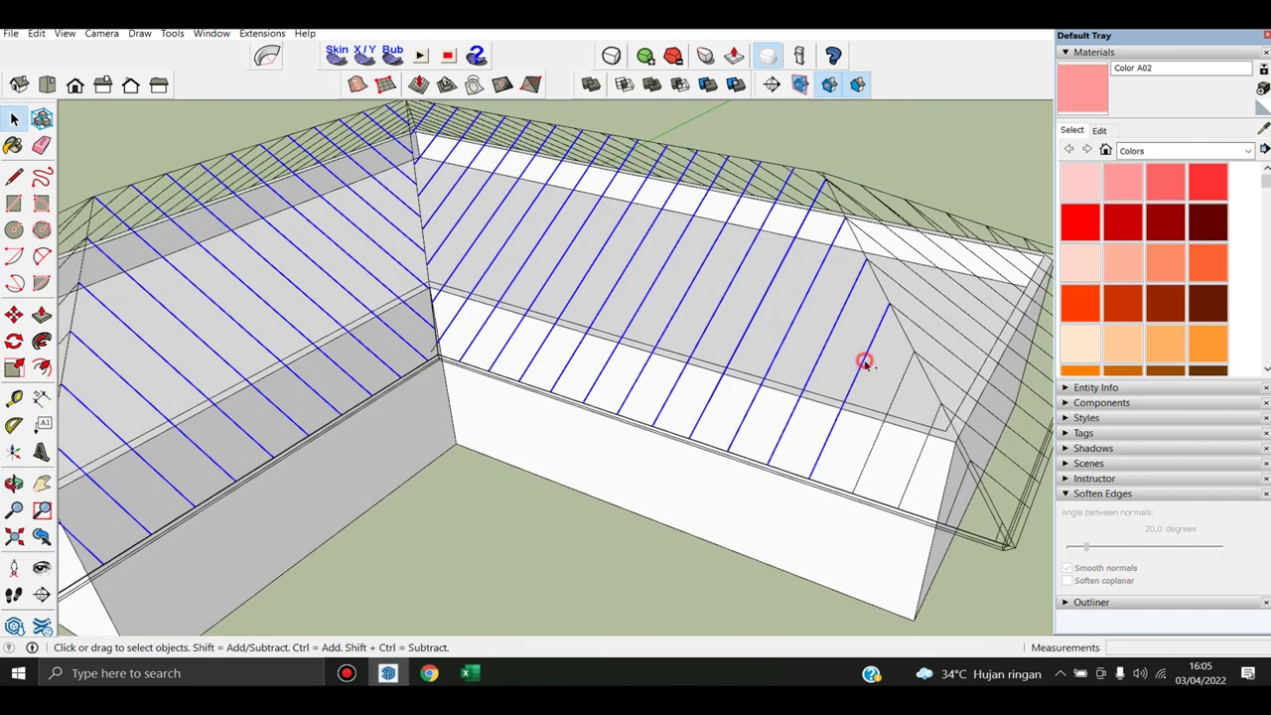
{"action": "left_click", "coordinate": [897, 394], "text": "ctrl"}
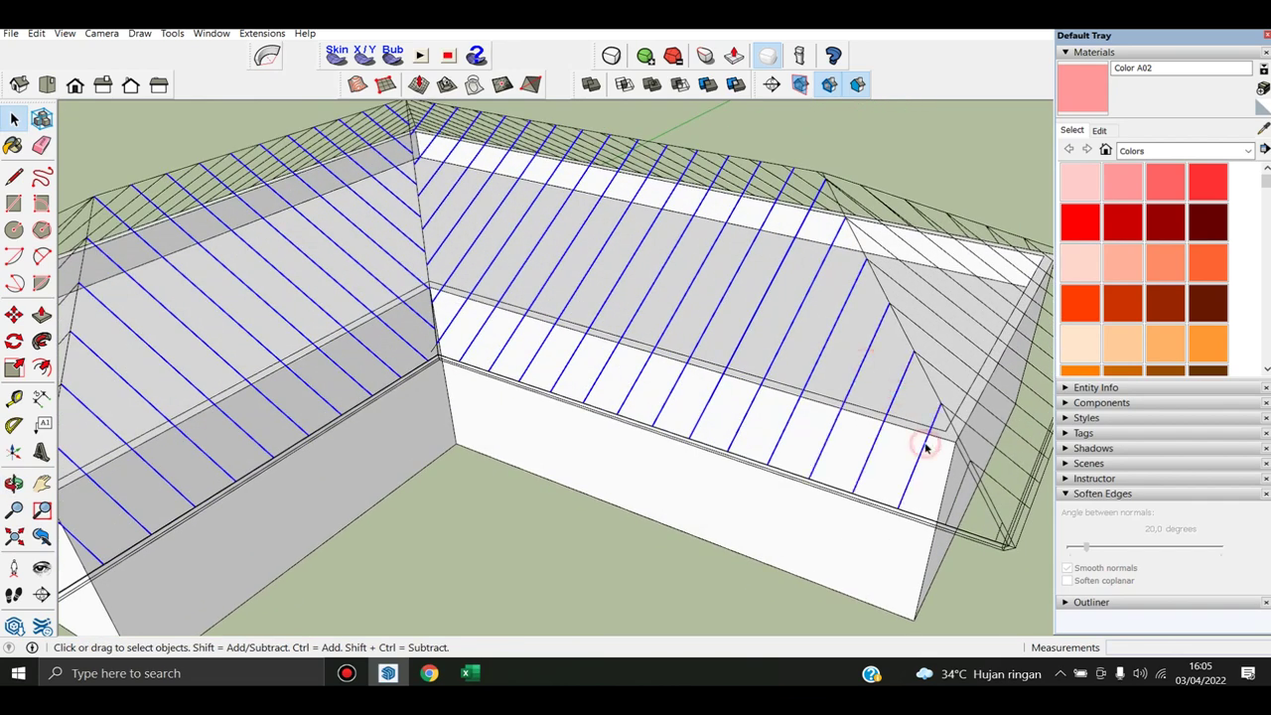
{"action": "middle_click_drag", "start_coordinate": [922, 440], "coordinate": [845, 400]}
{"action": "scroll", "coordinate": [892, 489], "scroll_direction": "up", "scroll_amount": 2}
{"action": "scroll", "coordinate": [887, 487], "scroll_direction": "up", "scroll_amount": 1}
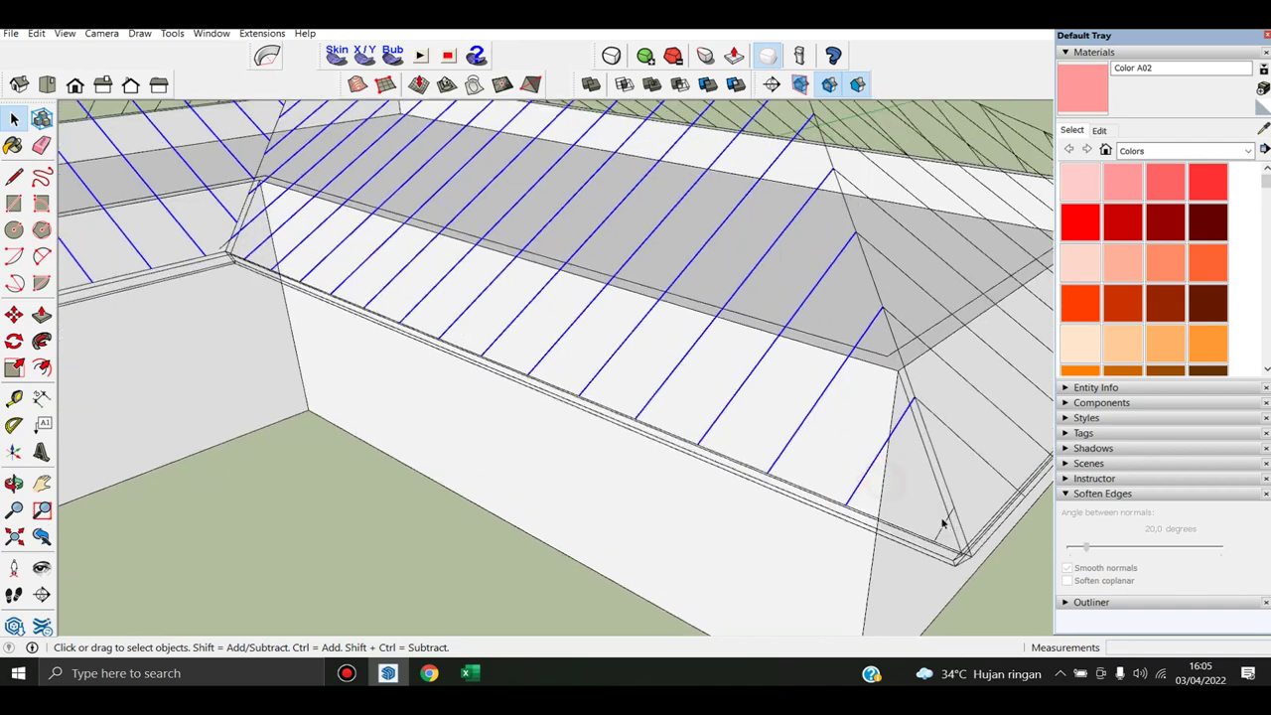
{"action": "mouse_move", "coordinate": [946, 524]}
{"action": "middle_mouse_down"}
{"action": "mouse_move", "coordinate": [793, 198]}
{"action": "mouse_move", "coordinate": [471, 300]}
{"action": "middle_mouse_up"}
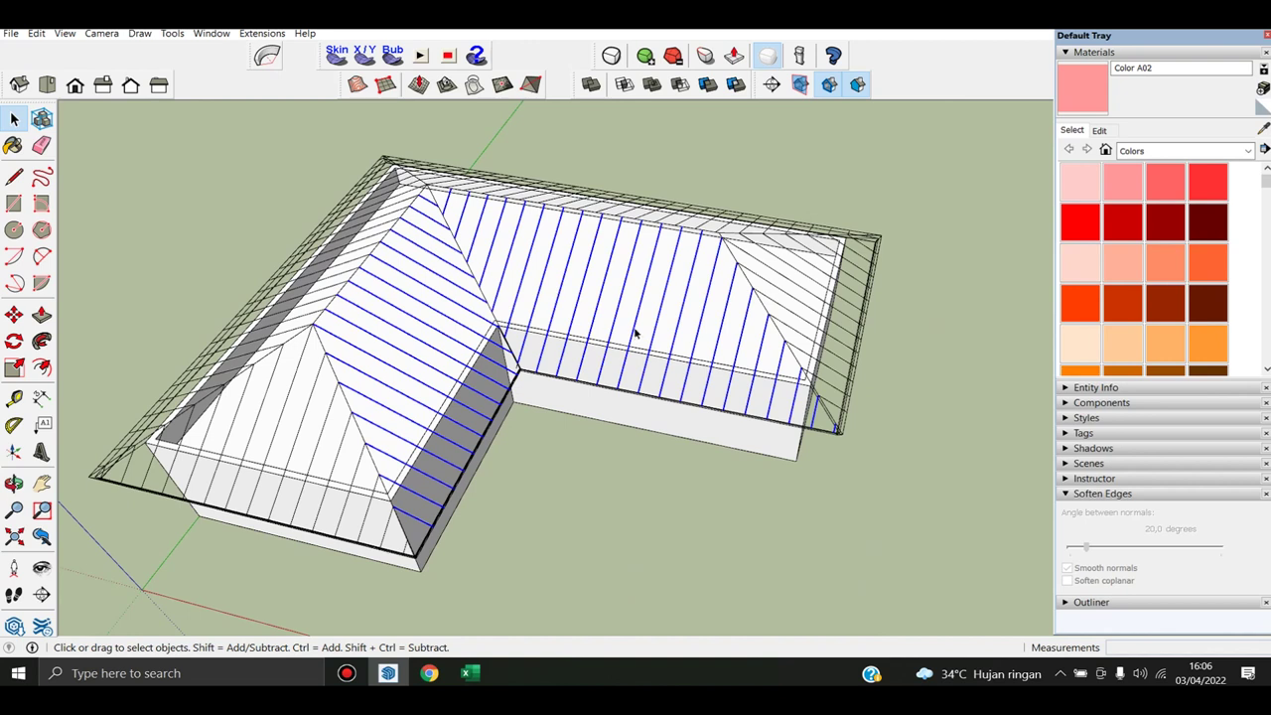
Show Entity Info for the 39 selected edges and set model length units to Meters
{"action": "left_click", "coordinate": [1094, 53]}
{"action": "left_click", "coordinate": [1097, 67]}
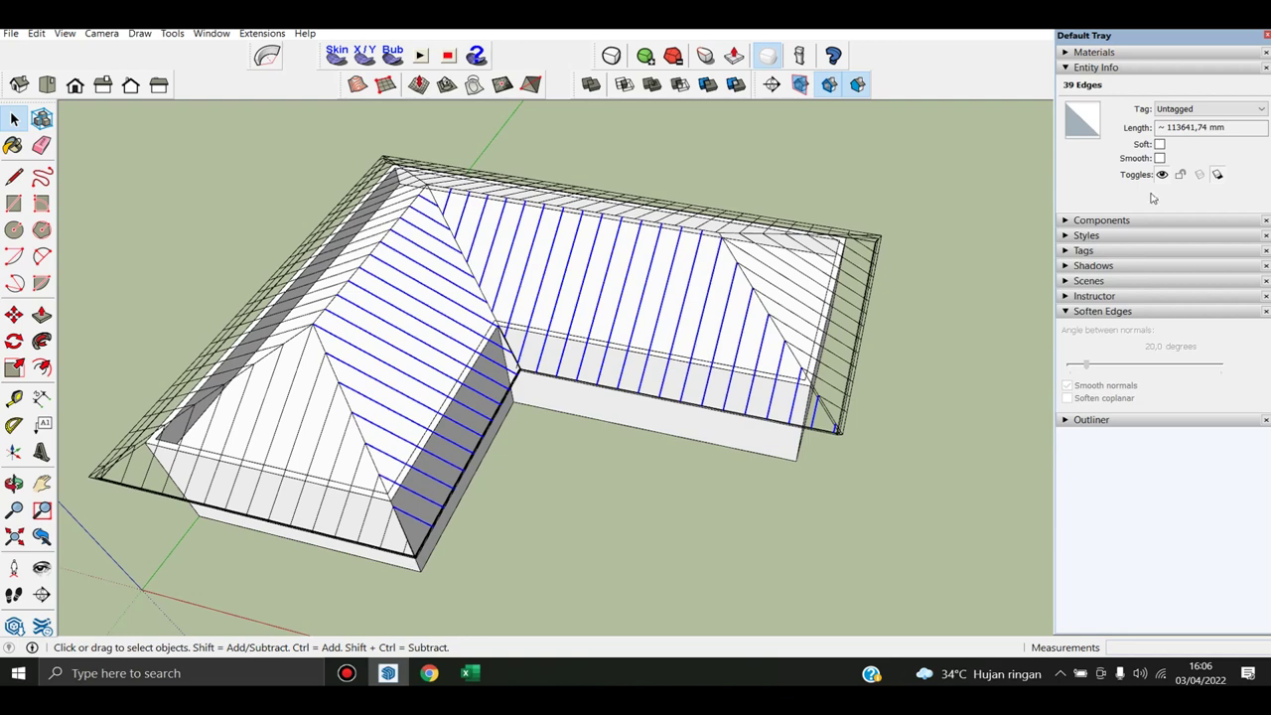
{"action": "left_click", "coordinate": [212, 33]}
{"action": "left_click", "coordinate": [237, 104]}
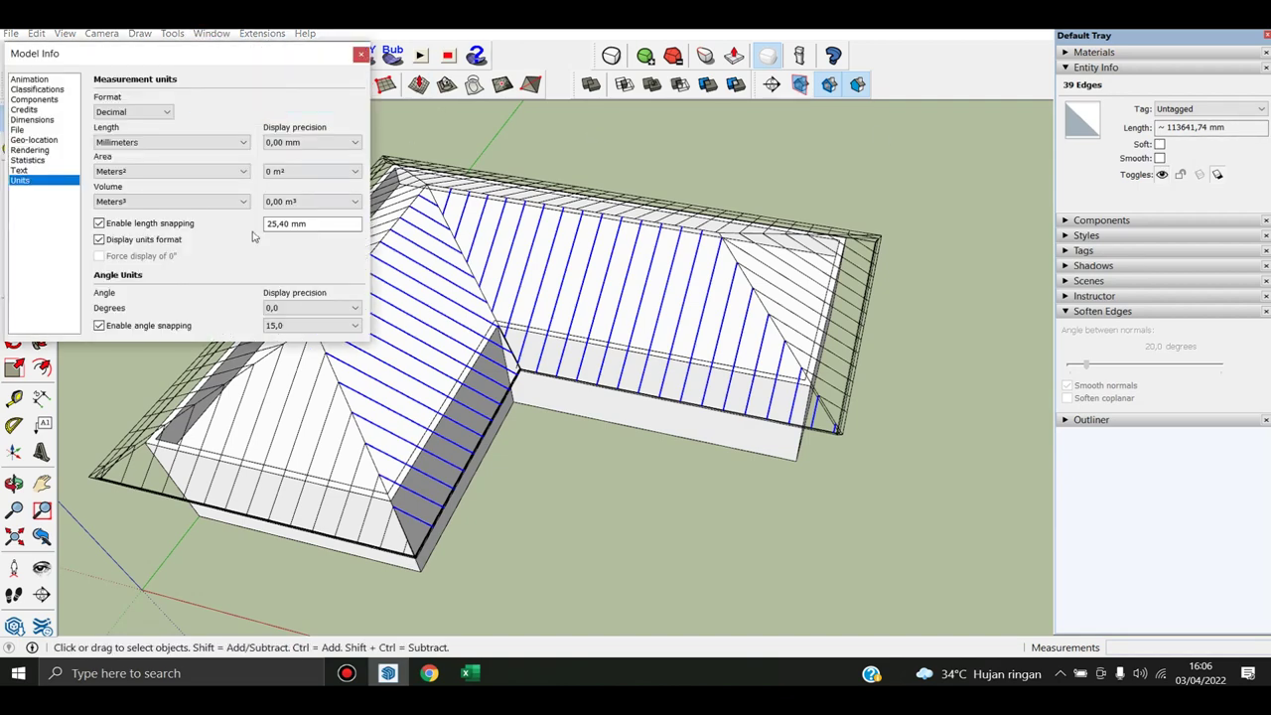
{"action": "left_click", "coordinate": [134, 143]}
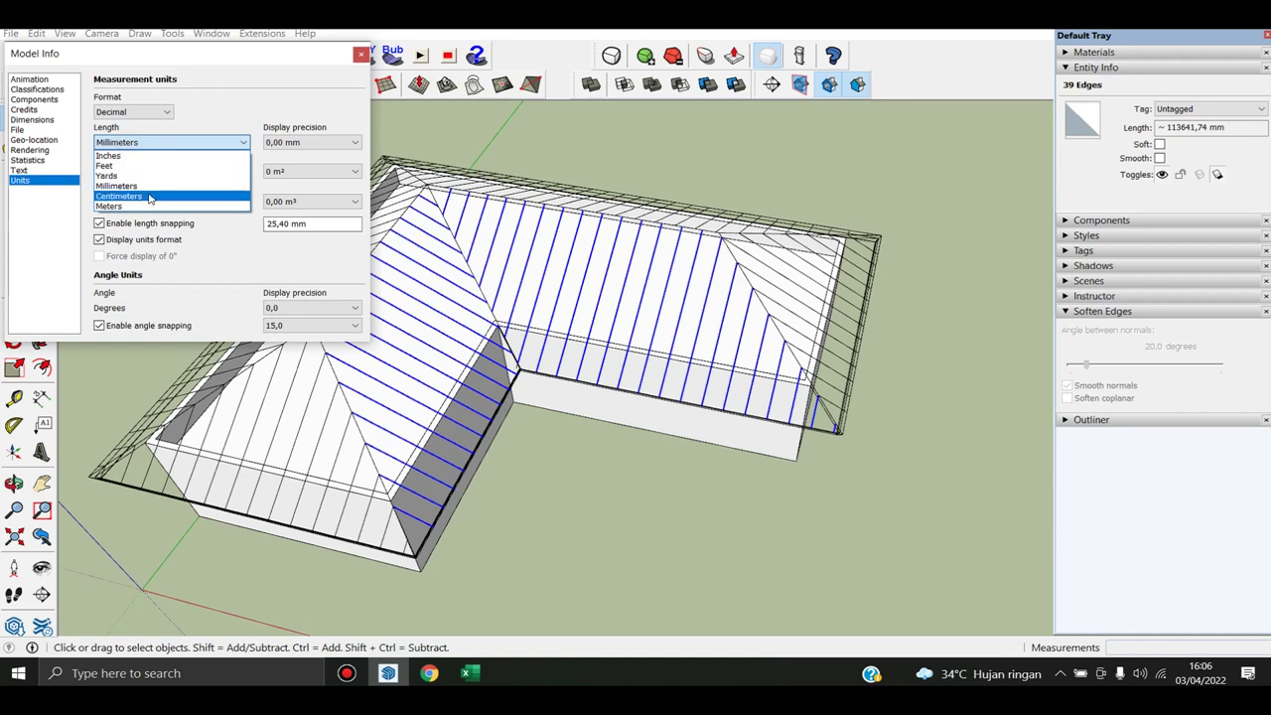
{"action": "left_click", "coordinate": [149, 206]}
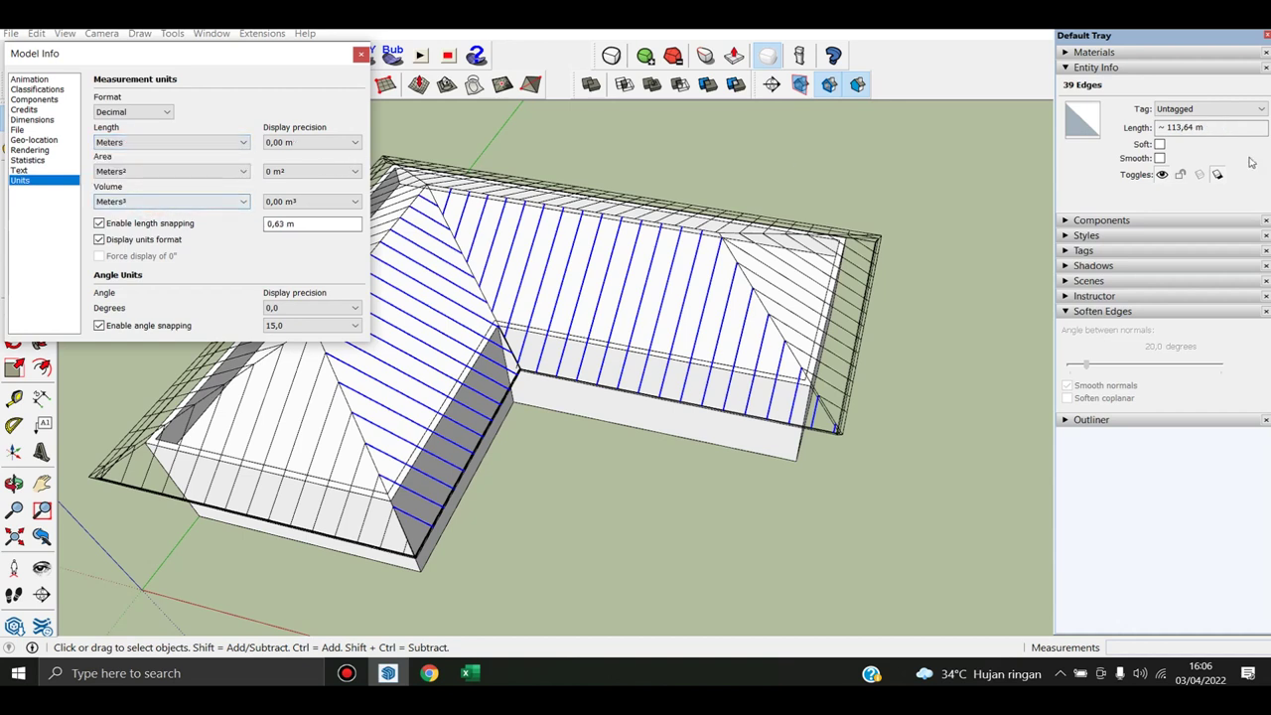
{"action": "left_click", "coordinate": [1179, 130]}
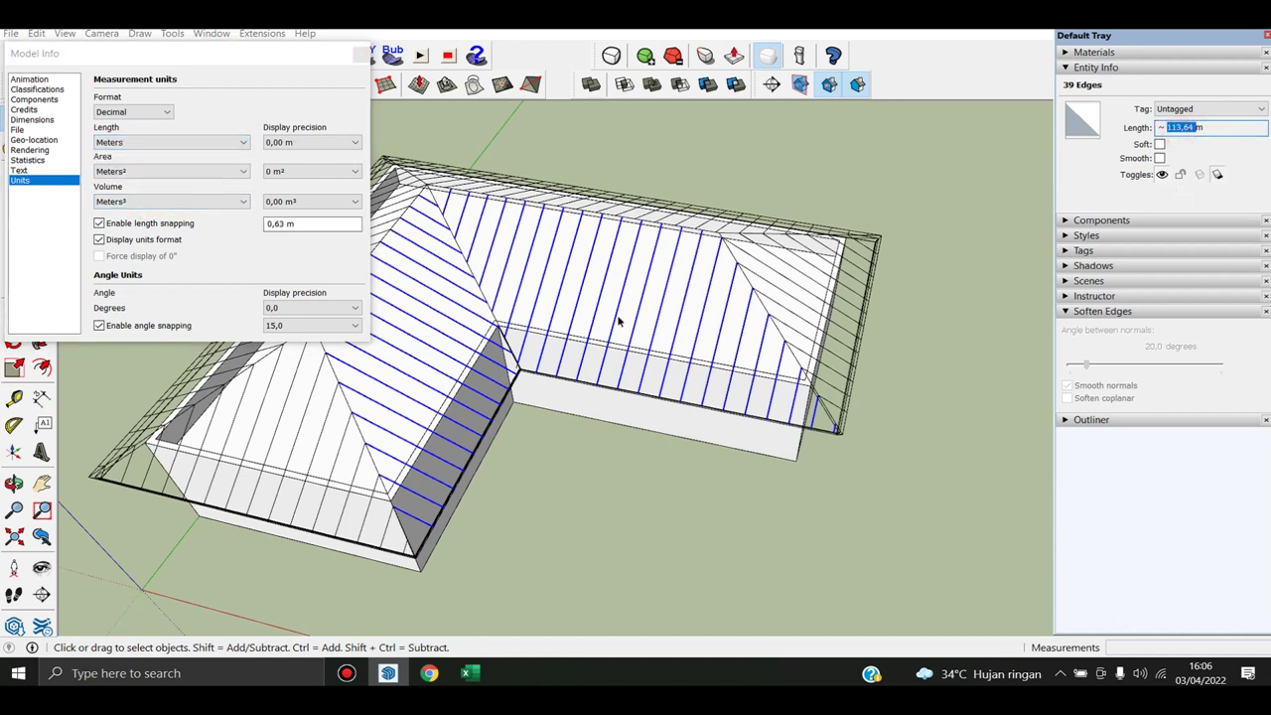
{"action": "left_click", "coordinate": [361, 54]}
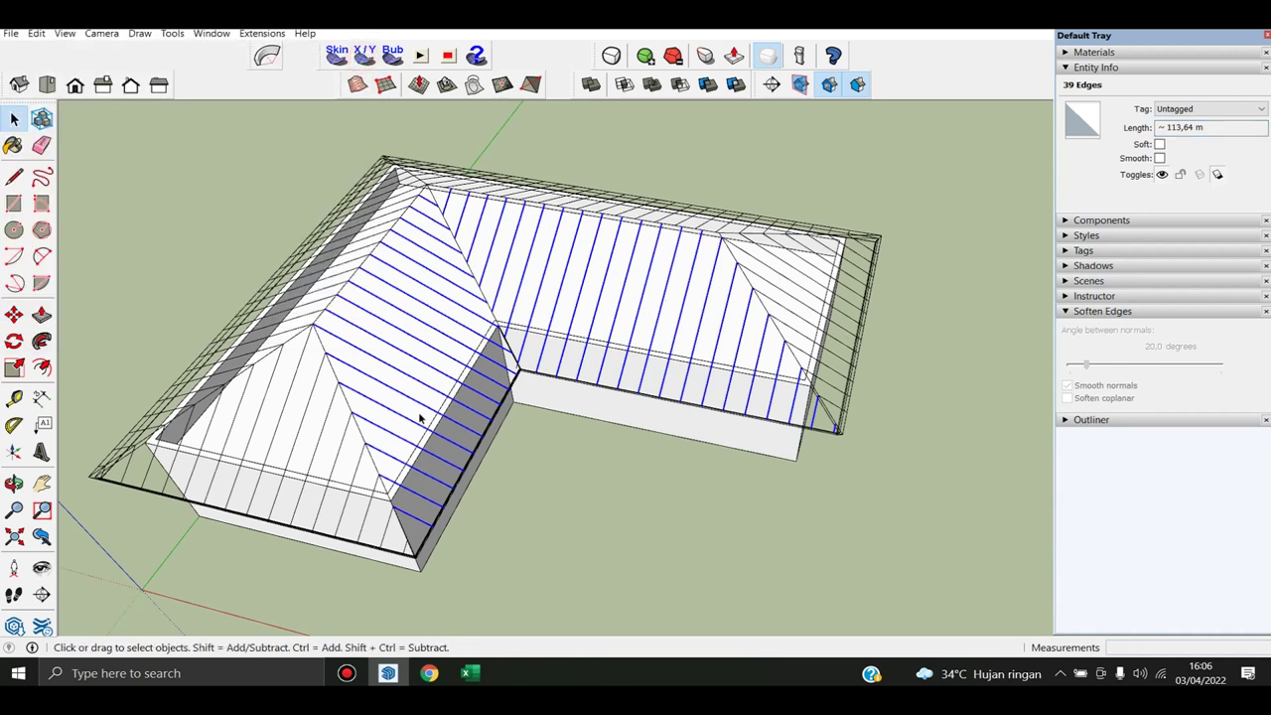
Copy the 113,64 m total edge length from Entity Info for use in Excel
{"action": "double_click", "coordinate": [1179, 127]}
{"action": "right_click", "coordinate": [1179, 127]}
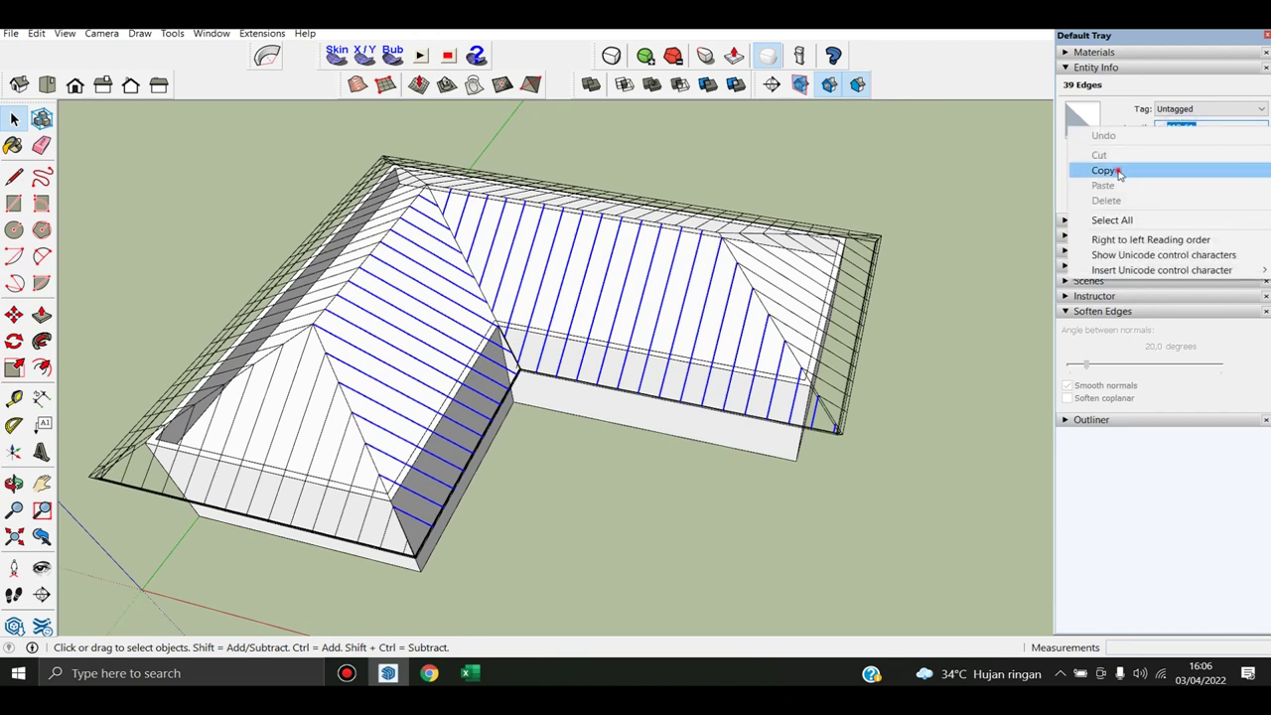
{"action": "left_click", "coordinate": [1119, 172]}
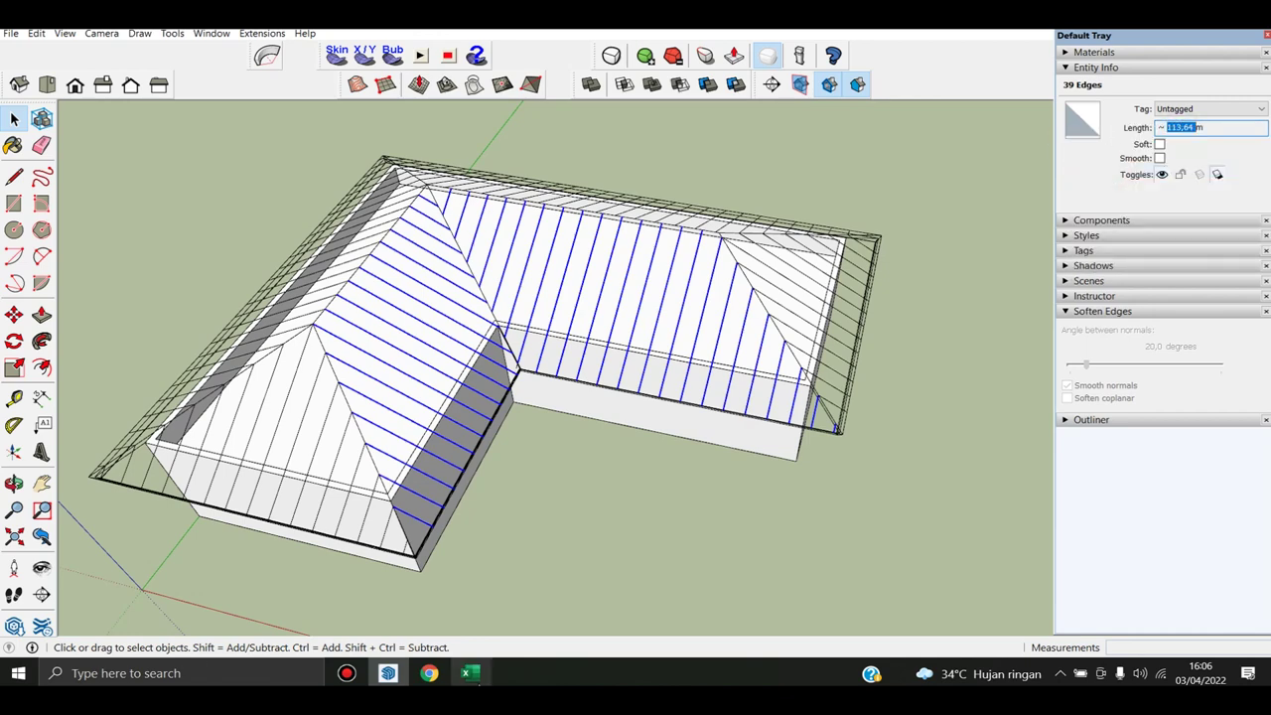
{"action": "left_click", "coordinate": [468, 674]}
Change C4's formula to =CEILING(113,64;12)/12, replacing 41,97, giving 10 tiles
{"action": "left_click", "coordinate": [268, 289]}
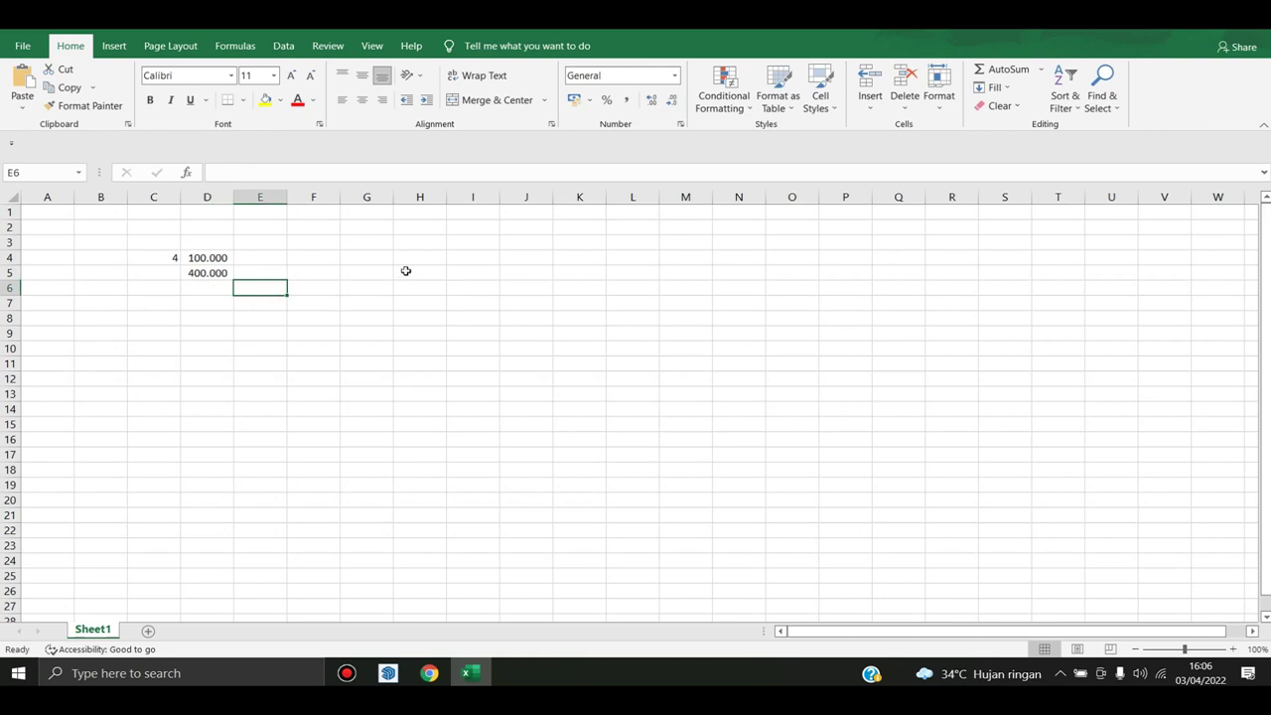
{"action": "left_click", "coordinate": [175, 260]}
{"action": "type", "text": "=CEILING(41,97;12)/12"}
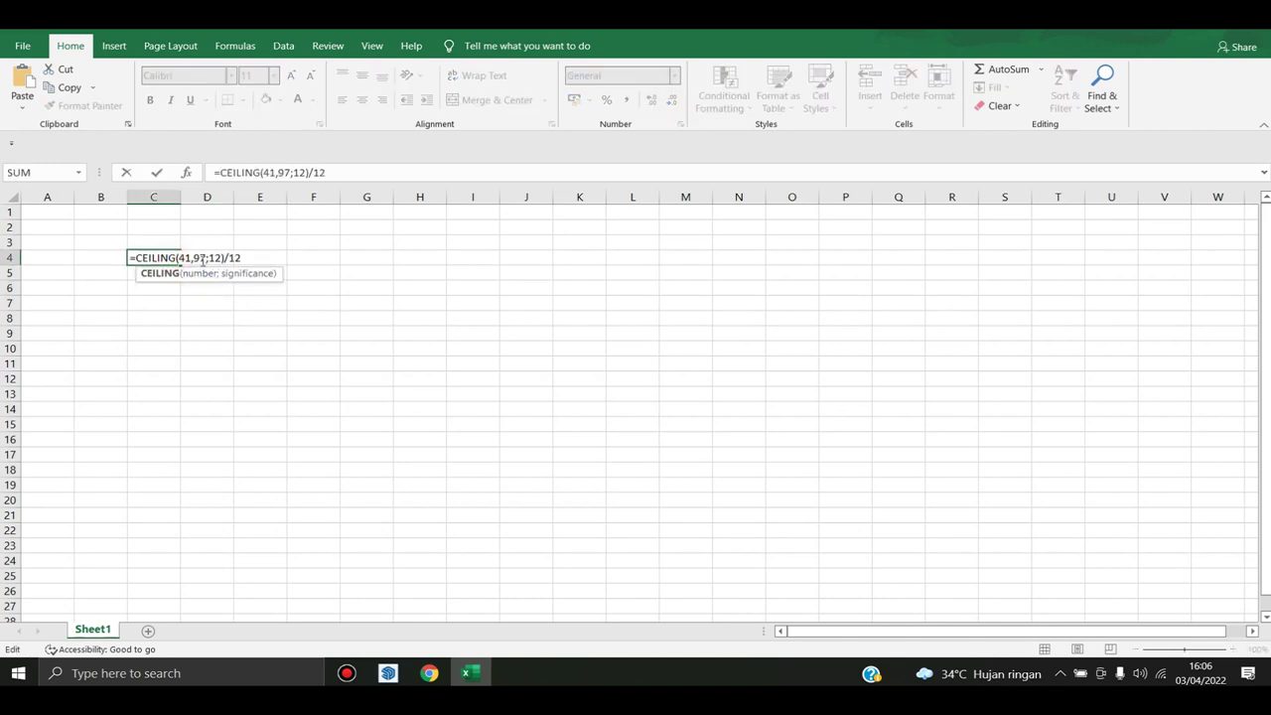
{"action": "left_click_drag", "start_coordinate": [182, 257], "coordinate": [177, 258]}
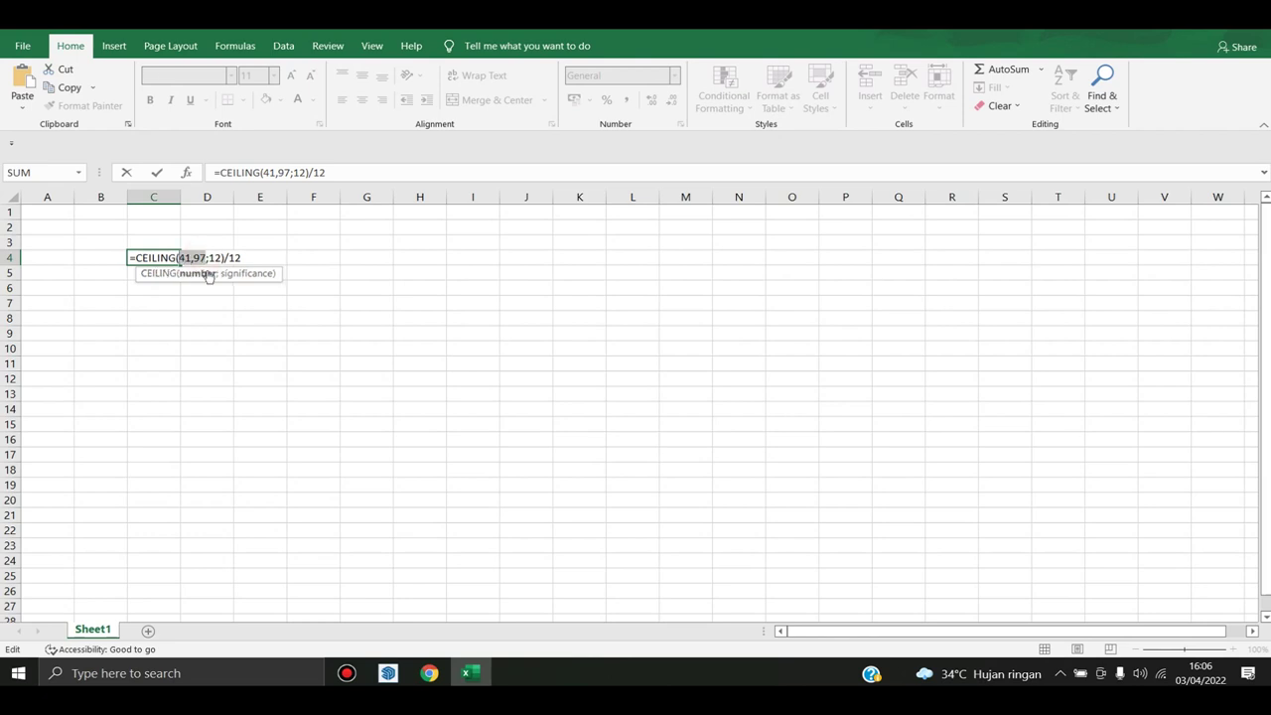
{"action": "type", "text": "113,64"}
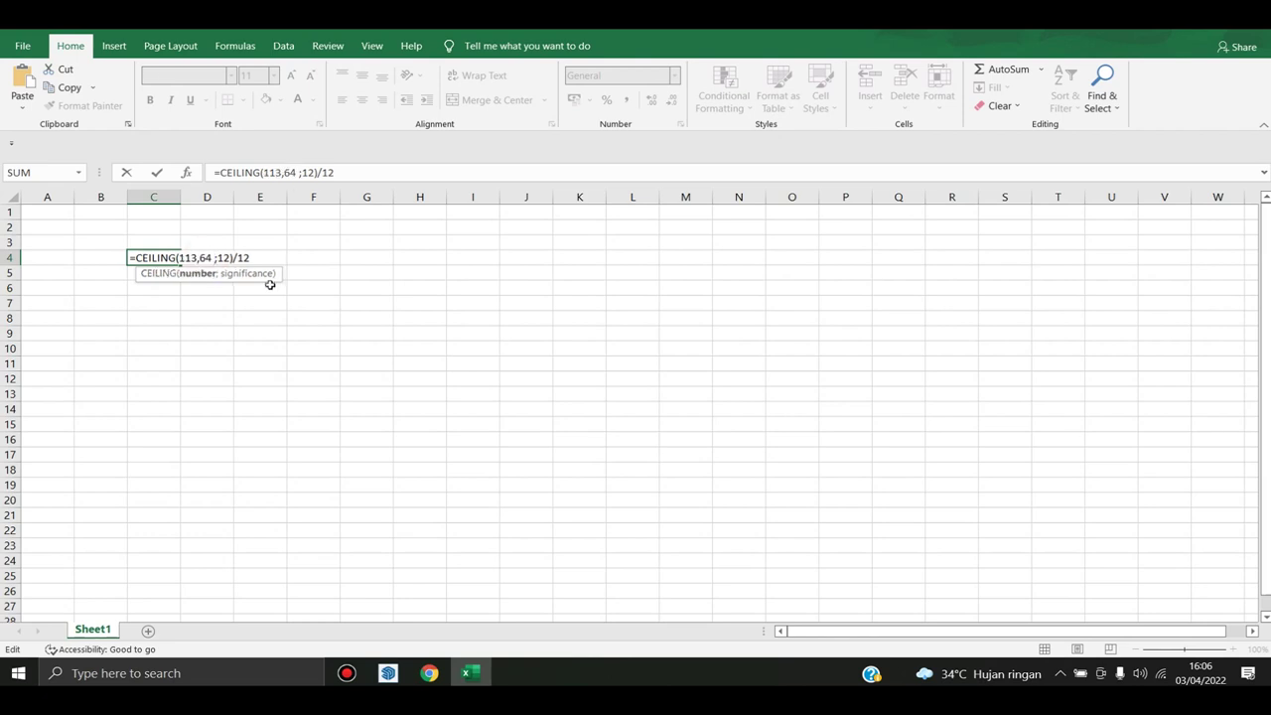
{"action": "key", "text": "Return"}
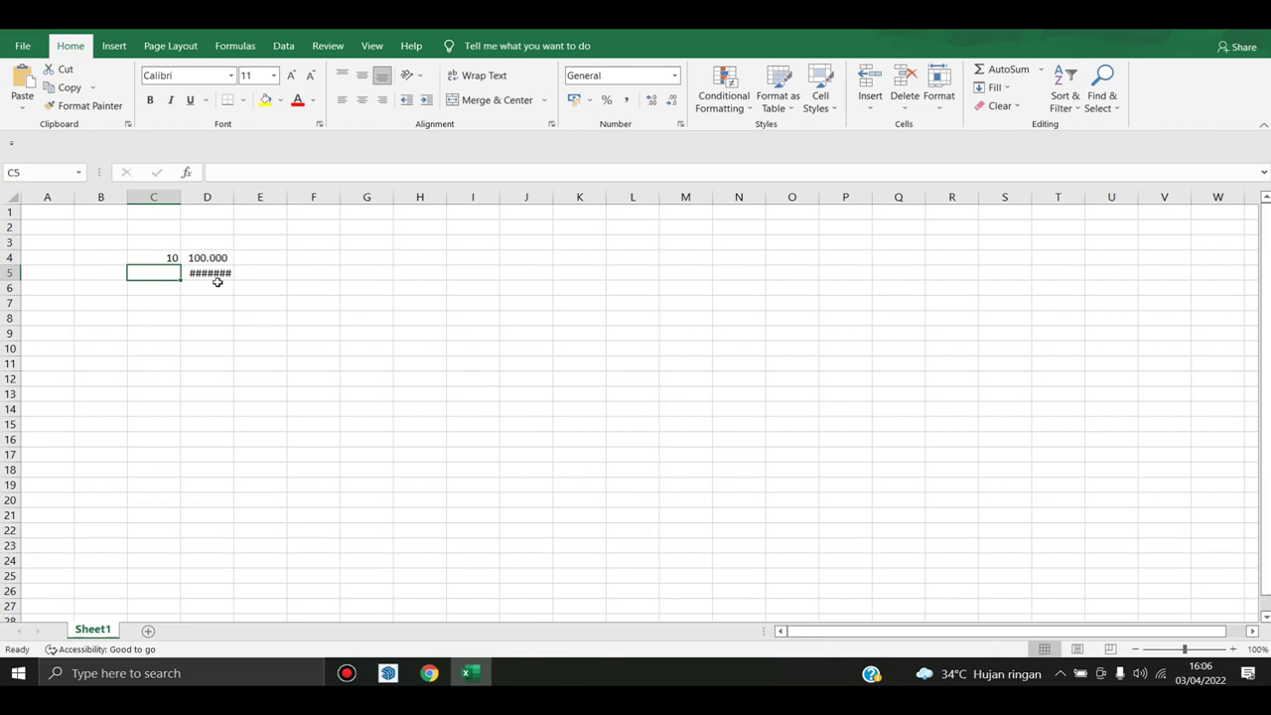
Widen column D and check the C4 formula, D4 unit price and 1.000.000 total in D5
{"action": "left_click", "coordinate": [217, 286]}
{"action": "left_click_drag", "start_coordinate": [229, 198], "coordinate": [264, 198]}
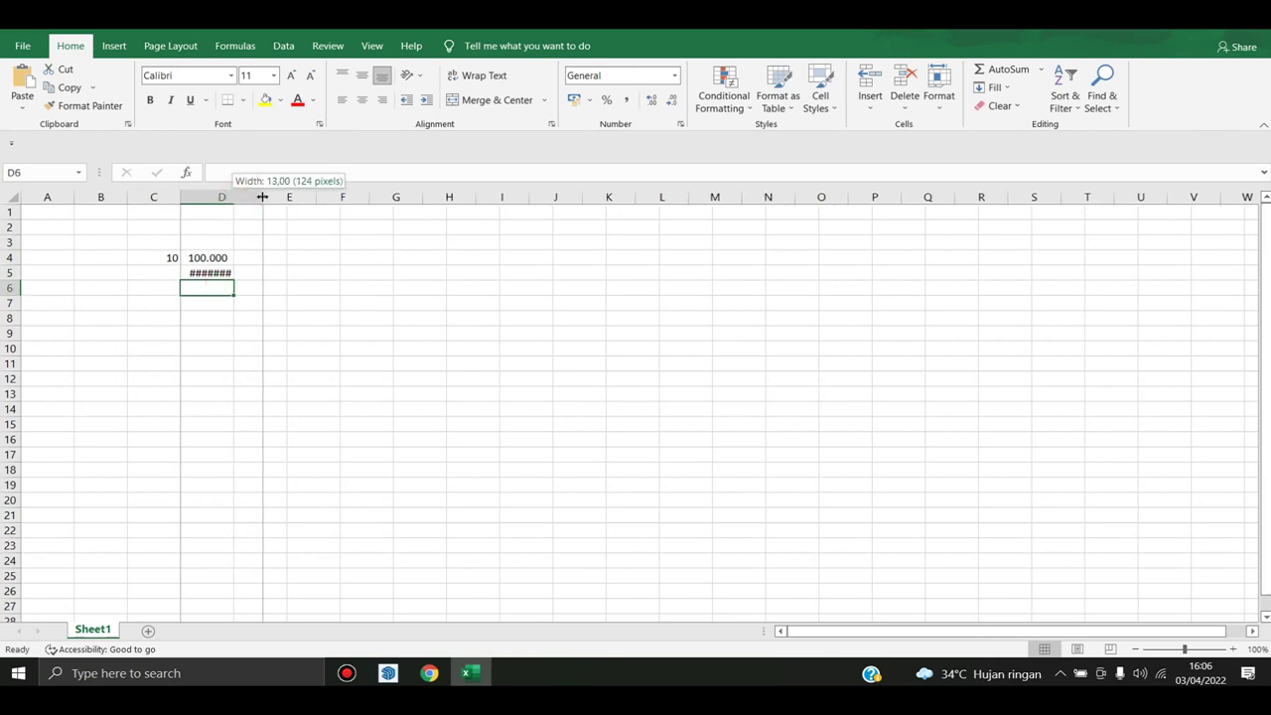
{"action": "left_click", "coordinate": [211, 257]}
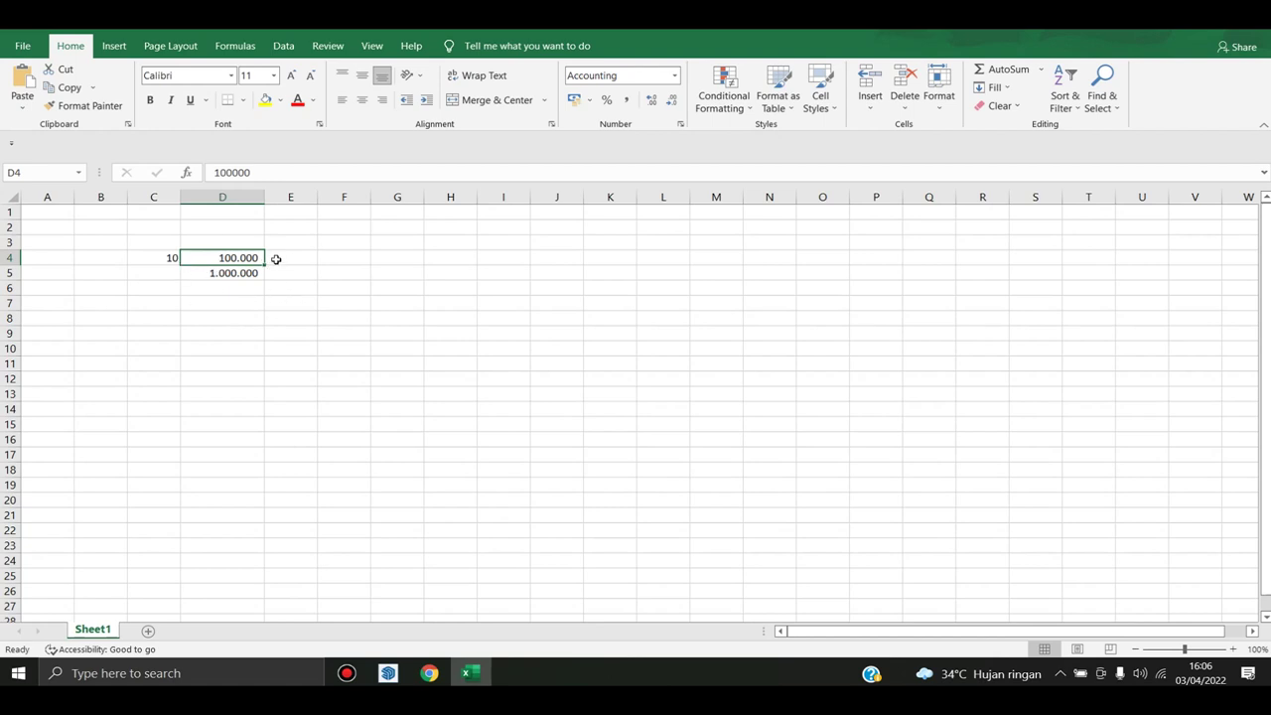
{"action": "double_click", "coordinate": [161, 258]}
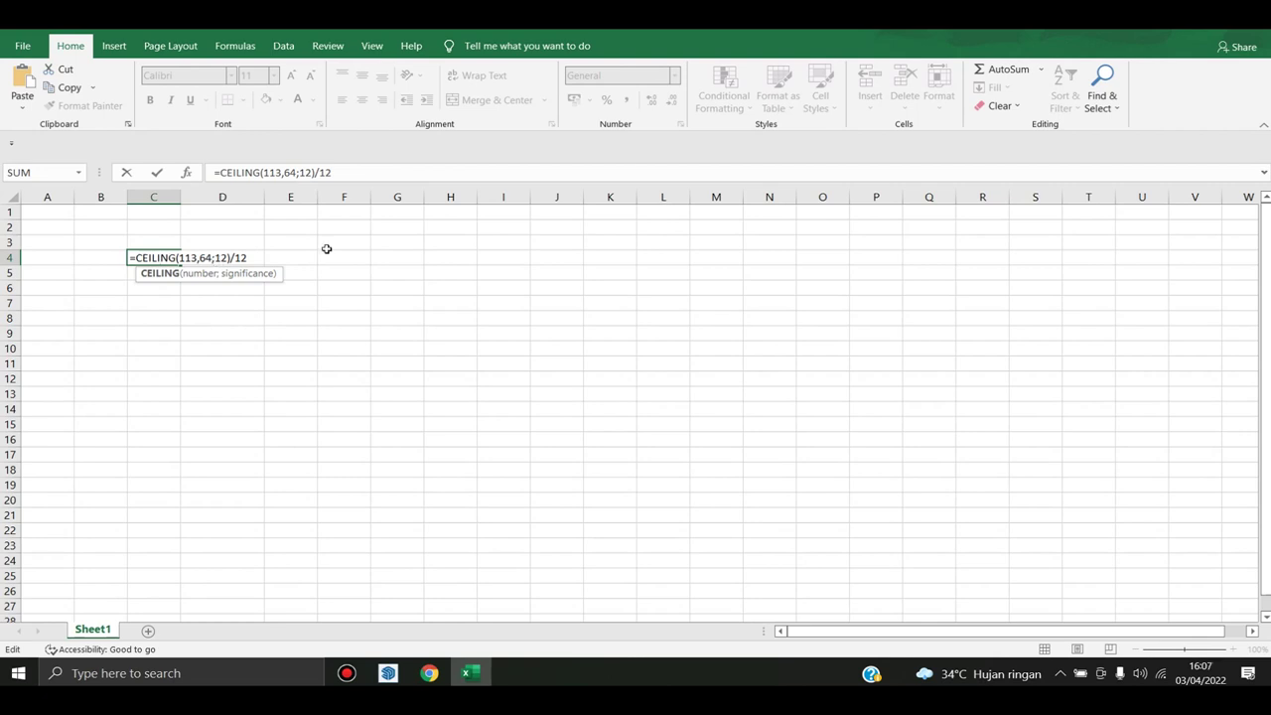
{"action": "key", "text": "Escape"}
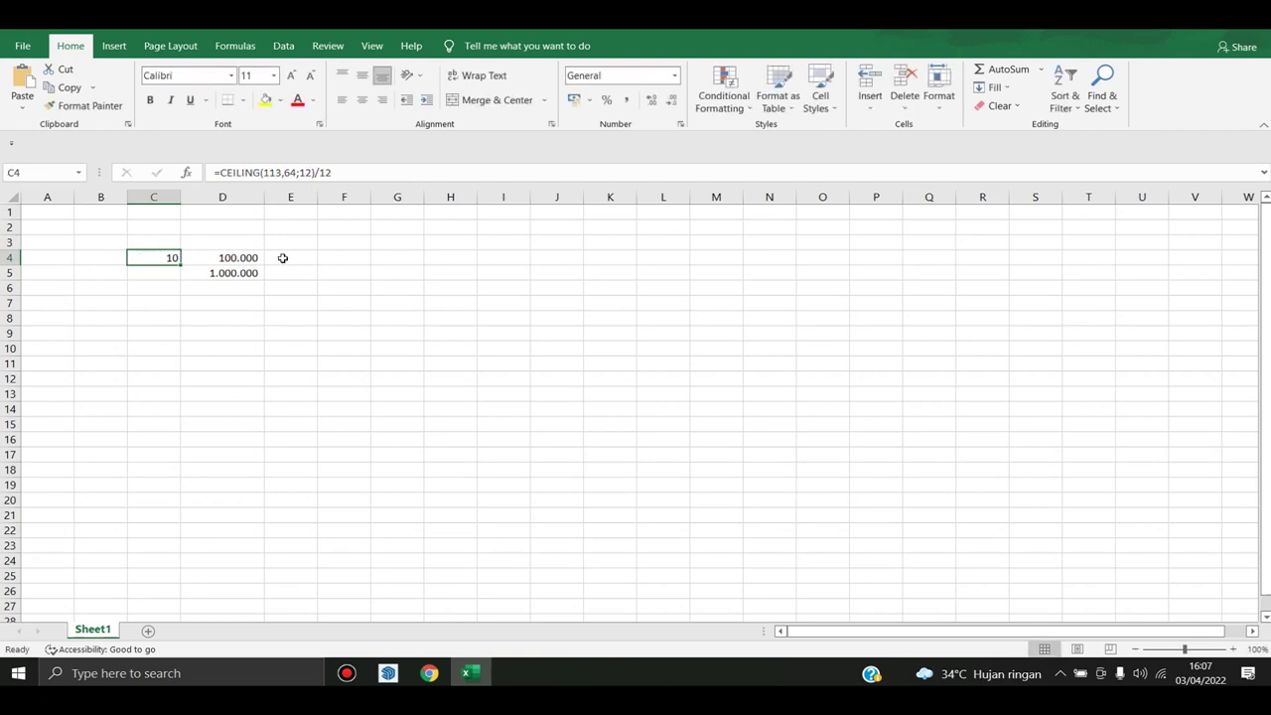
{"action": "left_click", "coordinate": [229, 251]}
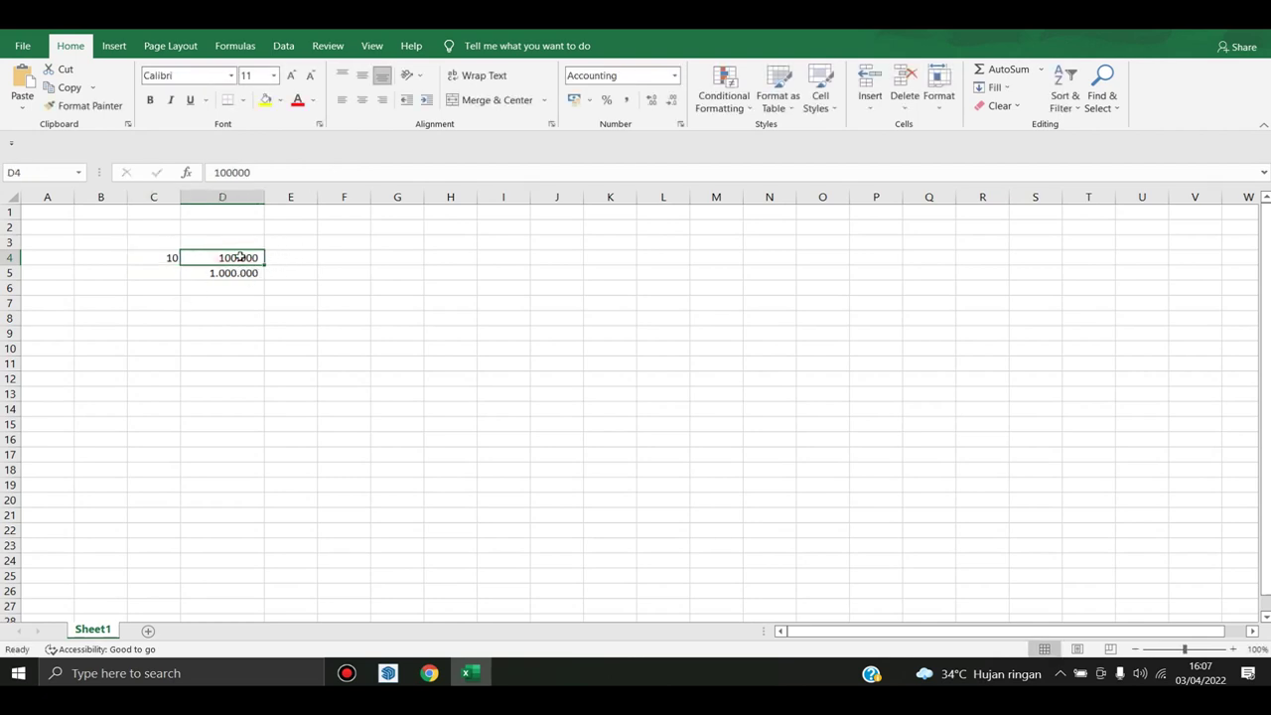
{"action": "left_click", "coordinate": [231, 273]}
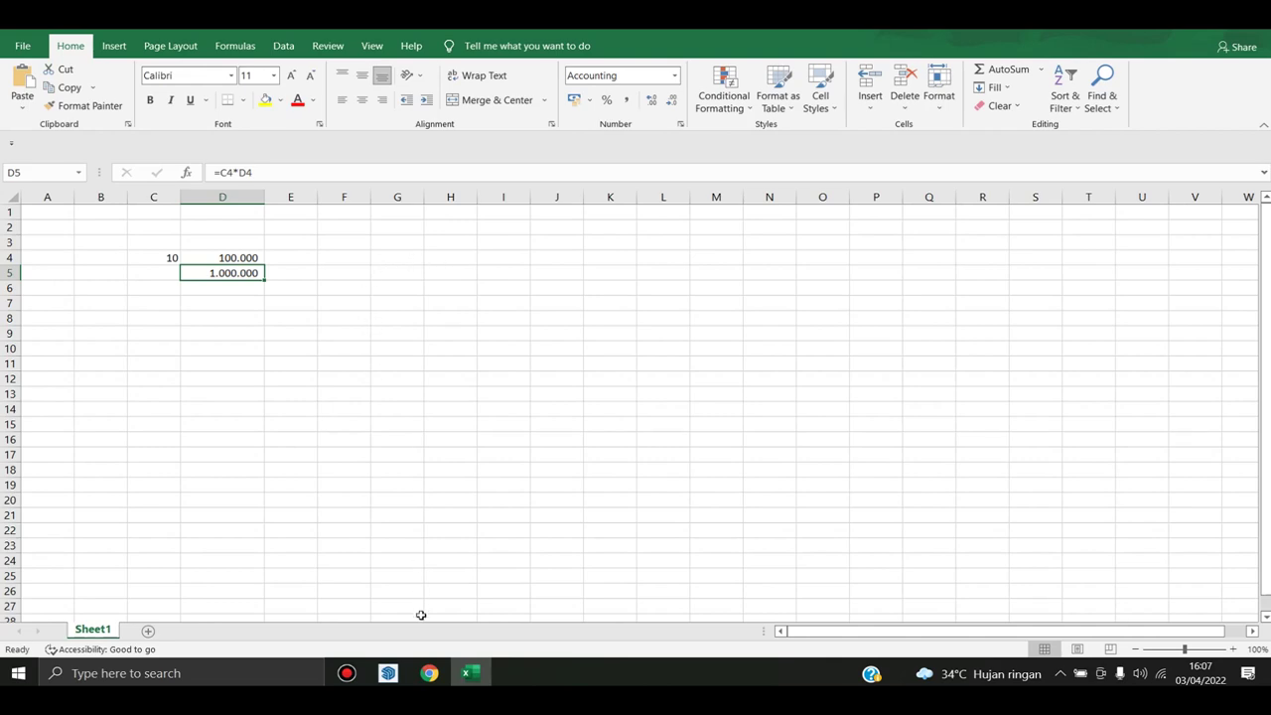
{"action": "left_click", "coordinate": [388, 672]}
{"action": "key", "text": "o"}
{"action": "left_click_drag", "start_coordinate": [466, 241], "coordinate": [409, 200]}
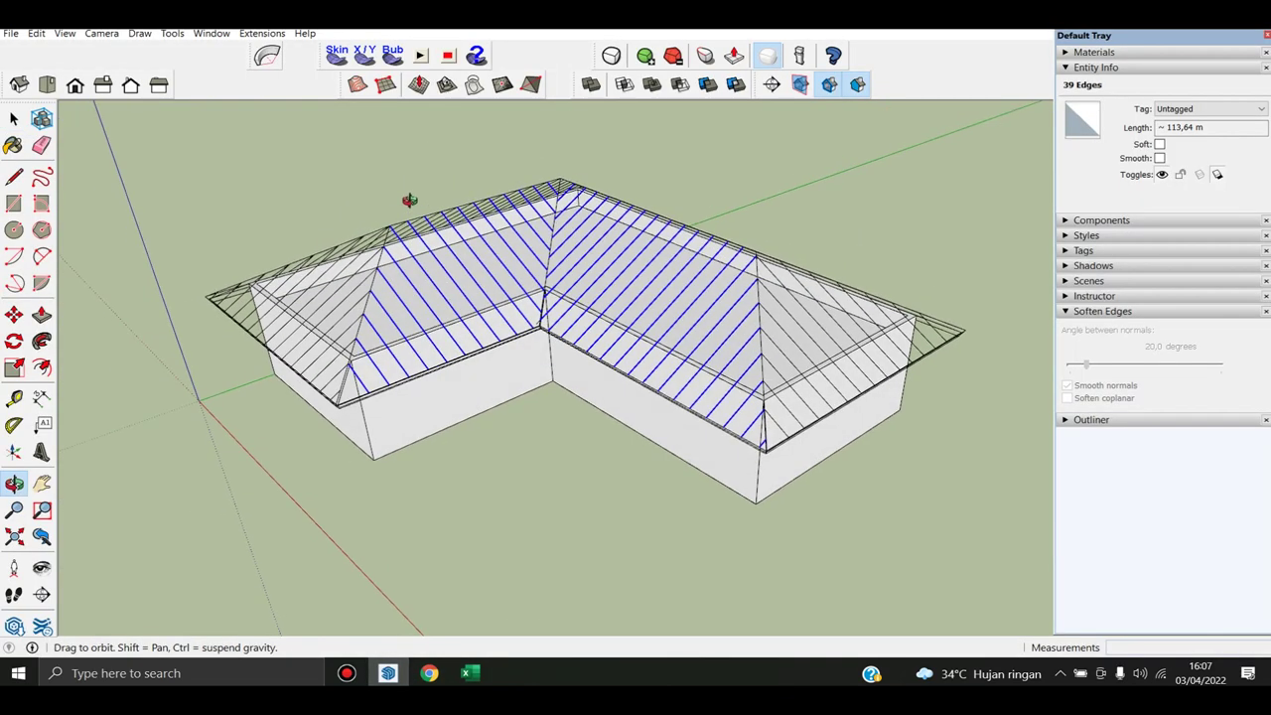
{"action": "mouse_move", "coordinate": [410, 199]}
{"action": "left_mouse_down"}
{"action": "mouse_move", "coordinate": [599, 196]}
{"action": "mouse_move", "coordinate": [599, 222]}
{"action": "mouse_move", "coordinate": [477, 259]}
{"action": "left_mouse_up"}
{"action": "key", "text": "space"}
{"action": "scroll", "coordinate": [496, 298], "scroll_direction": "up", "scroll_amount": 1}
{"action": "scroll", "coordinate": [519, 345], "scroll_direction": "up", "scroll_amount": 3}
{"action": "scroll", "coordinate": [518, 344], "scroll_direction": "up", "scroll_amount": 2}
{"action": "scroll", "coordinate": [518, 344], "scroll_direction": "down", "scroll_amount": 2}
{"action": "key", "text": "e"}
{"action": "scroll", "coordinate": [521, 318], "scroll_direction": "down", "scroll_amount": 2}
{"action": "scroll", "coordinate": [516, 312], "scroll_direction": "down", "scroll_amount": 3}
{"action": "scroll", "coordinate": [517, 312], "scroll_direction": "down", "scroll_amount": 3}
{"action": "mouse_move", "coordinate": [517, 311]}
{"action": "middle_mouse_down"}
{"action": "mouse_move", "coordinate": [427, 307]}
{"action": "mouse_move", "coordinate": [440, 249]}
{"action": "mouse_move", "coordinate": [615, 278]}
{"action": "mouse_move", "coordinate": [490, 287]}
{"action": "mouse_move", "coordinate": [669, 205]}
{"action": "middle_mouse_up"}
{"action": "scroll", "coordinate": [448, 242], "scroll_direction": "down", "scroll_amount": 1}
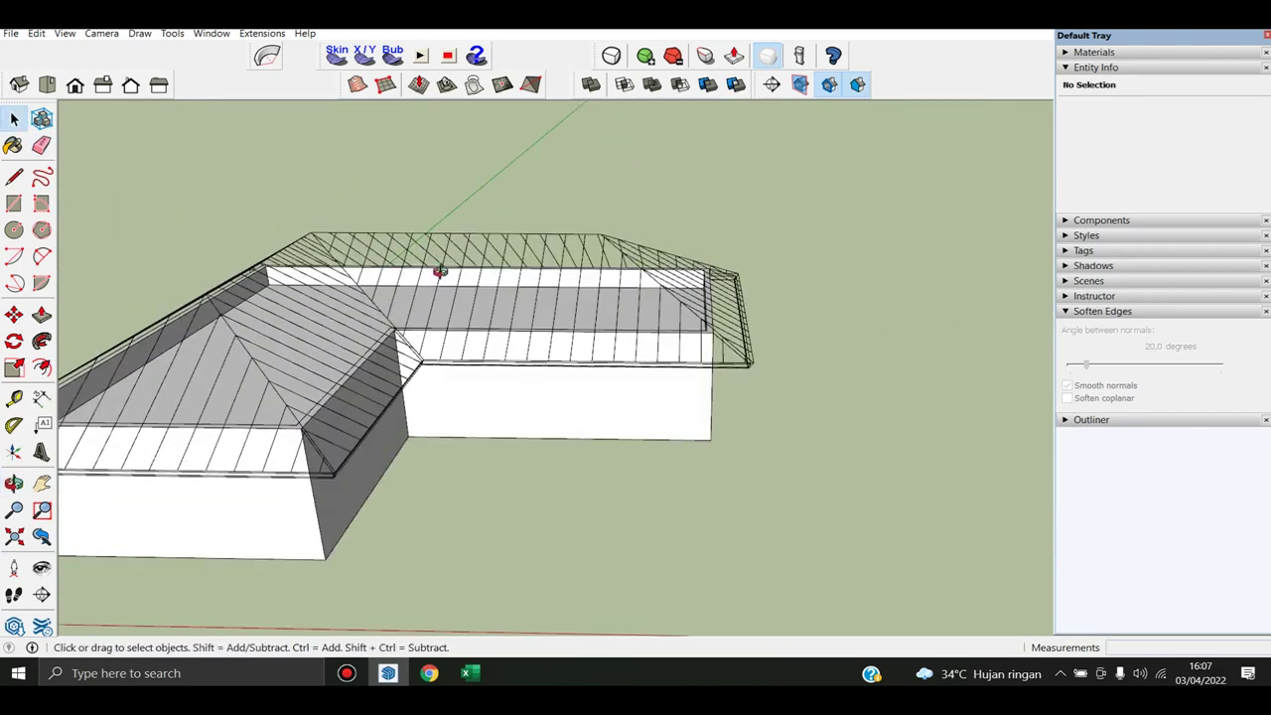
{"action": "scroll", "coordinate": [451, 345], "scroll_direction": "up", "scroll_amount": 2}
{"action": "scroll", "coordinate": [451, 345], "scroll_direction": "up", "scroll_amount": 2}
{"action": "scroll", "coordinate": [496, 322], "scroll_direction": "up", "scroll_amount": 1}
{"action": "middle_click_drag", "start_coordinate": [497, 318], "coordinate": [487, 364]}
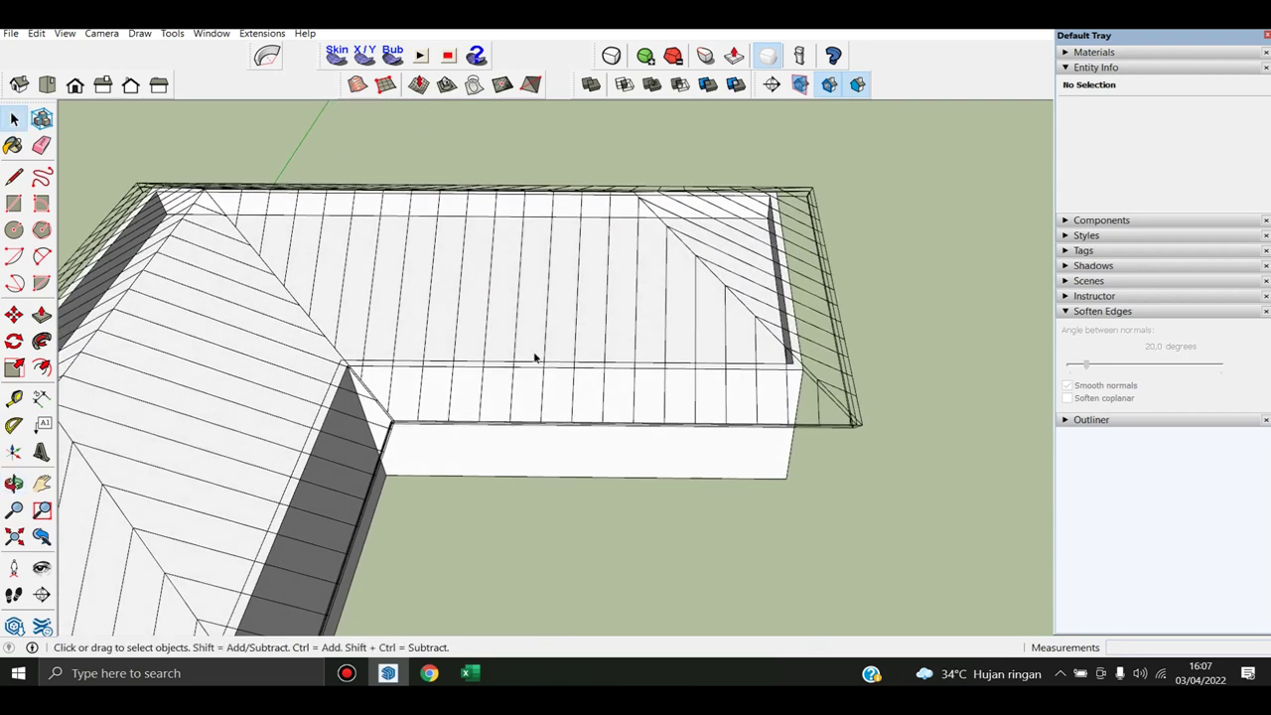
{"action": "mouse_move", "coordinate": [535, 357]}
{"action": "middle_mouse_down"}
{"action": "mouse_move", "coordinate": [471, 334]}
{"action": "mouse_move", "coordinate": [460, 305]}
{"action": "mouse_move", "coordinate": [335, 324]}
{"action": "middle_mouse_up"}
{"action": "mouse_move", "coordinate": [393, 278]}
{"action": "middle_mouse_down"}
{"action": "mouse_move", "coordinate": [431, 295]}
{"action": "mouse_move", "coordinate": [518, 233]}
{"action": "middle_mouse_up"}
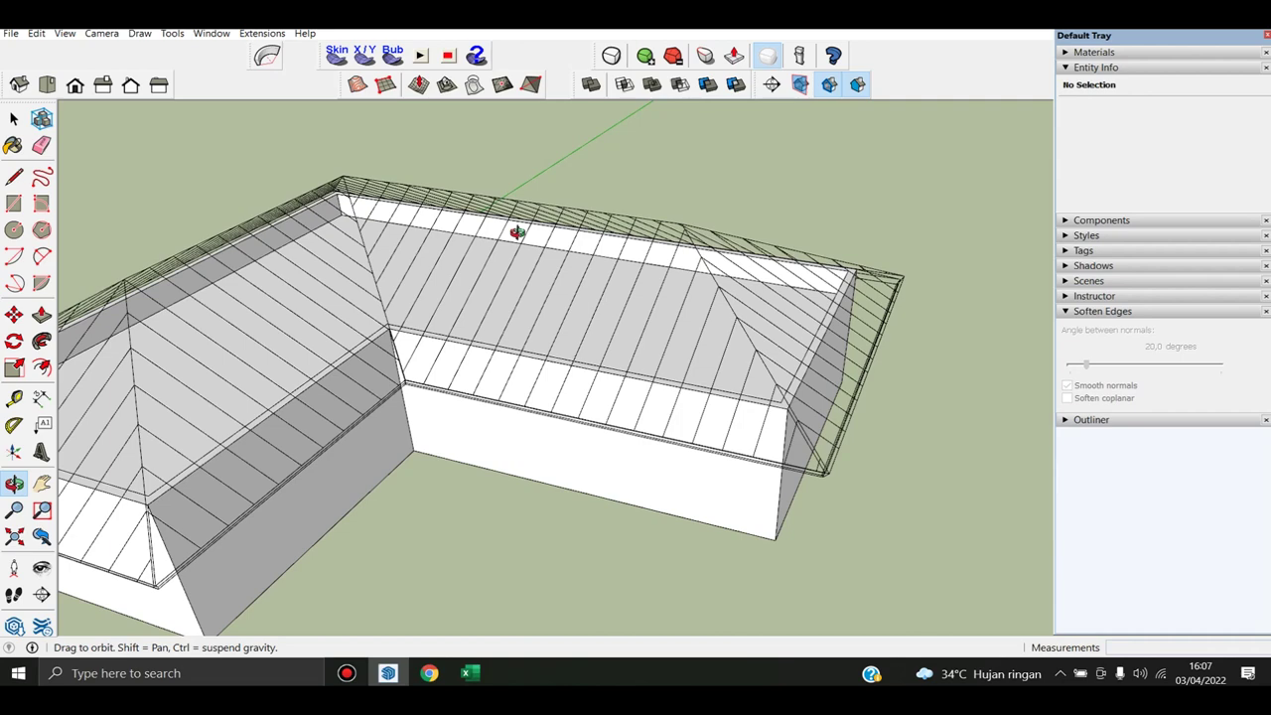
{"action": "mouse_move", "coordinate": [522, 238]}
{"action": "middle_mouse_down"}
{"action": "mouse_move", "coordinate": [473, 372]}
{"action": "mouse_move", "coordinate": [429, 348]}
{"action": "middle_mouse_up"}
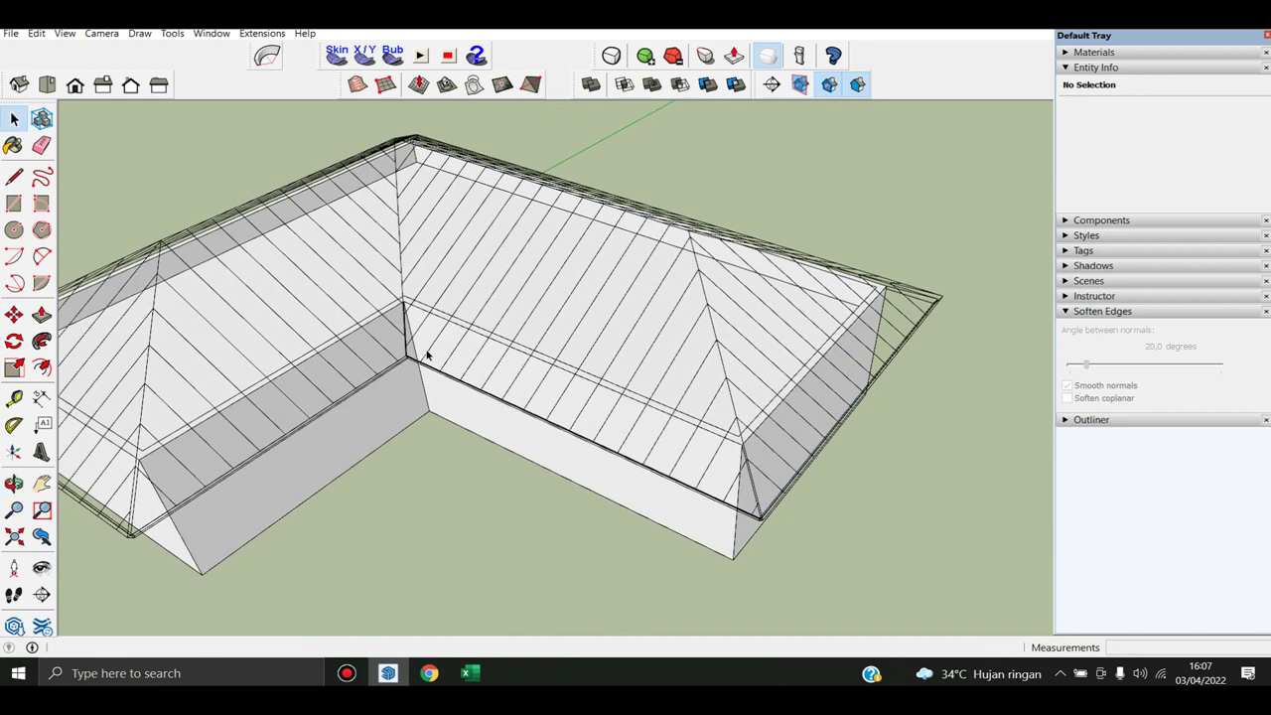
{"action": "middle_click_drag", "start_coordinate": [477, 284], "coordinate": [562, 278]}
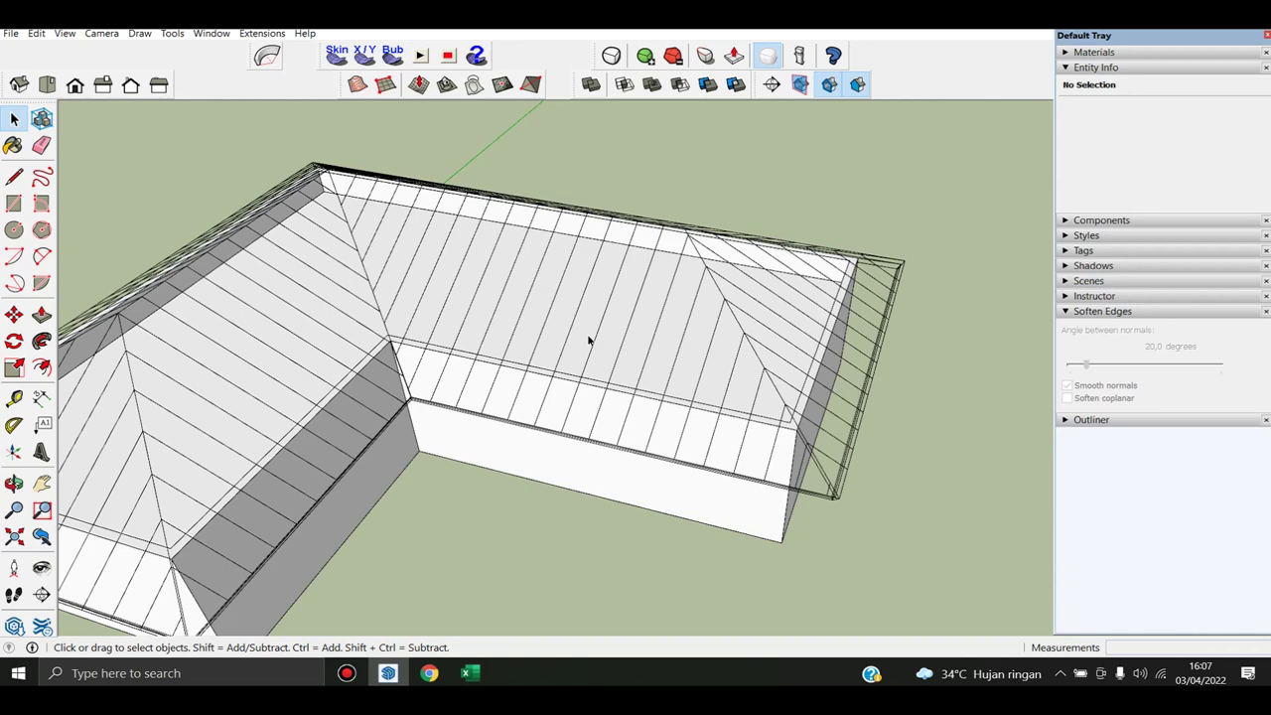
{"action": "middle_click_drag", "start_coordinate": [594, 342], "coordinate": [503, 310]}
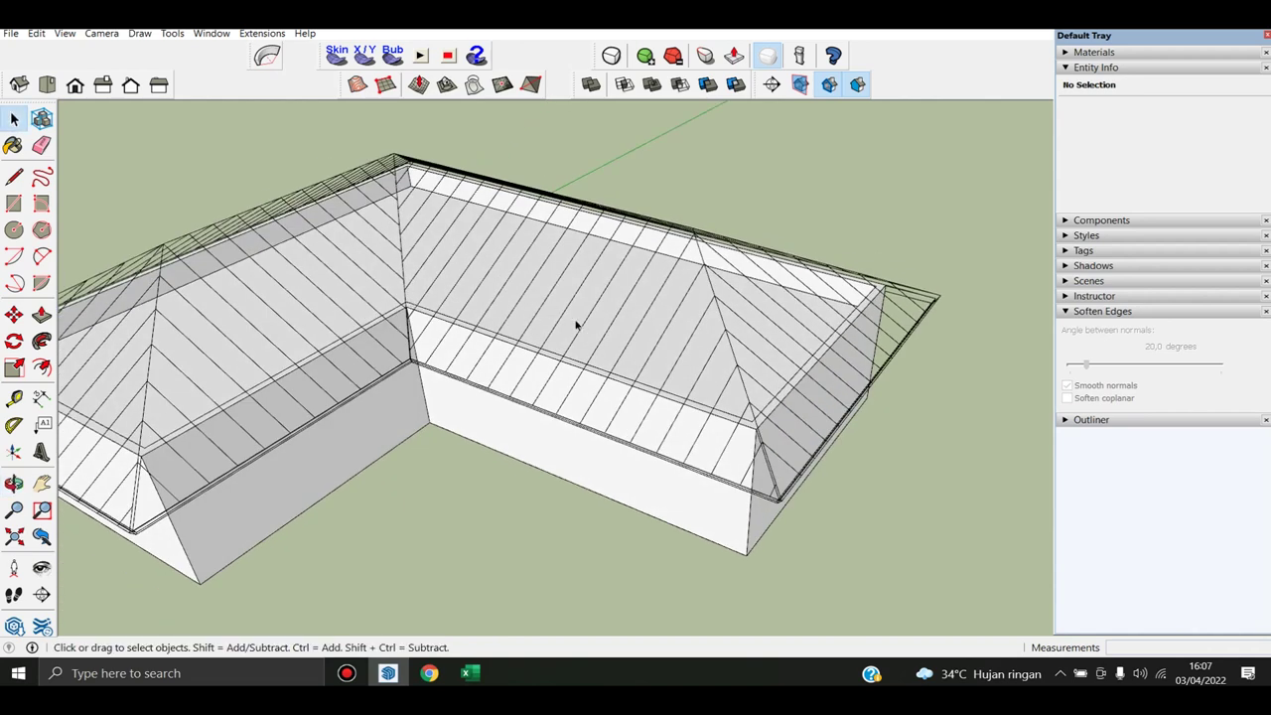
{"action": "middle_click_drag", "start_coordinate": [485, 317], "coordinate": [514, 312]}
{"action": "scroll", "coordinate": [536, 293], "scroll_direction": "up", "scroll_amount": 3}
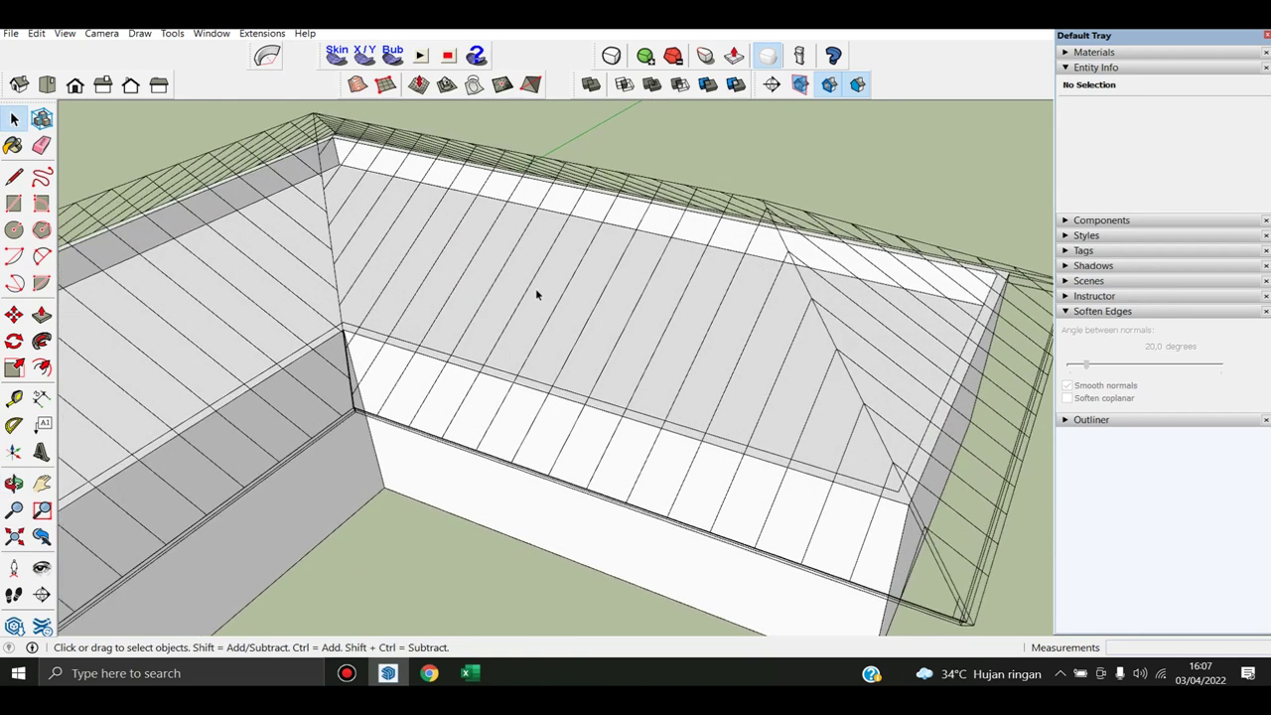
{"action": "left_click", "coordinate": [531, 285]}
Measure a single roof rafter edge at 4,37 m in Entity Info, then bring Excel forward
{"action": "middle_click_drag", "start_coordinate": [531, 284], "coordinate": [536, 355]}
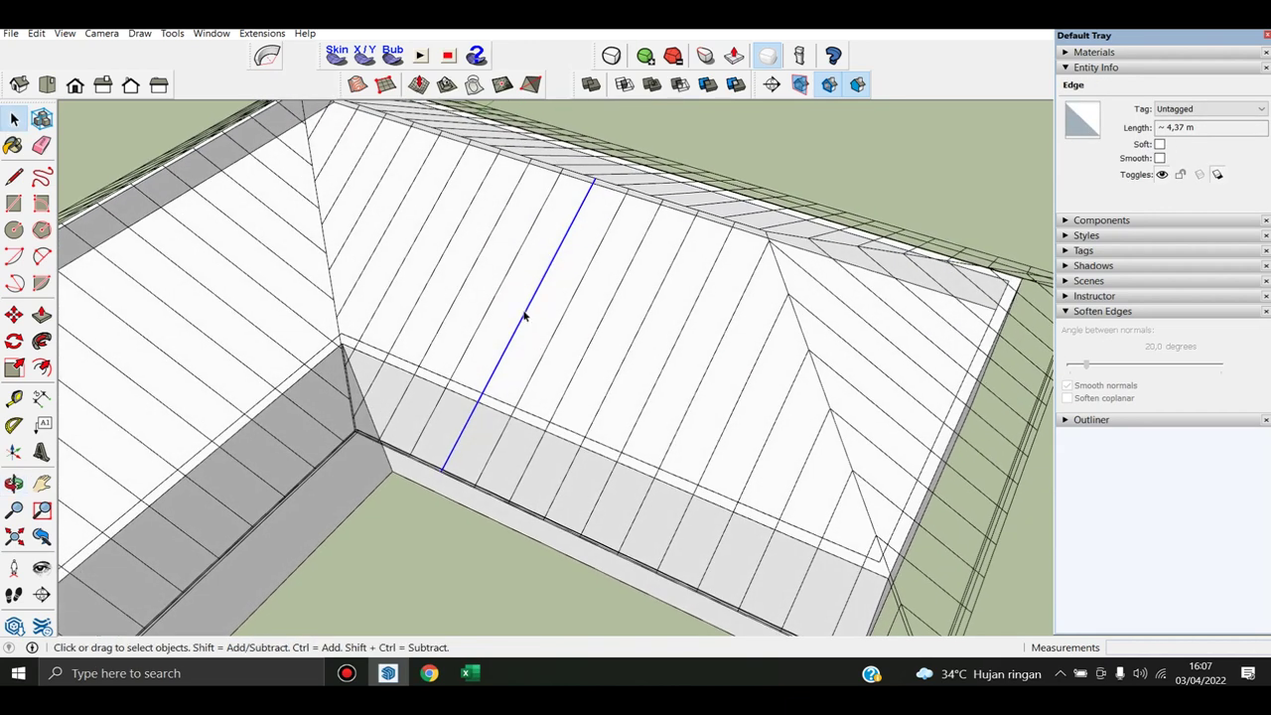
{"action": "left_click", "coordinate": [524, 314]}
{"action": "mouse_move", "coordinate": [518, 312]}
{"action": "middle_mouse_down"}
{"action": "mouse_move", "coordinate": [599, 341]}
{"action": "mouse_move", "coordinate": [523, 316]}
{"action": "middle_mouse_up"}
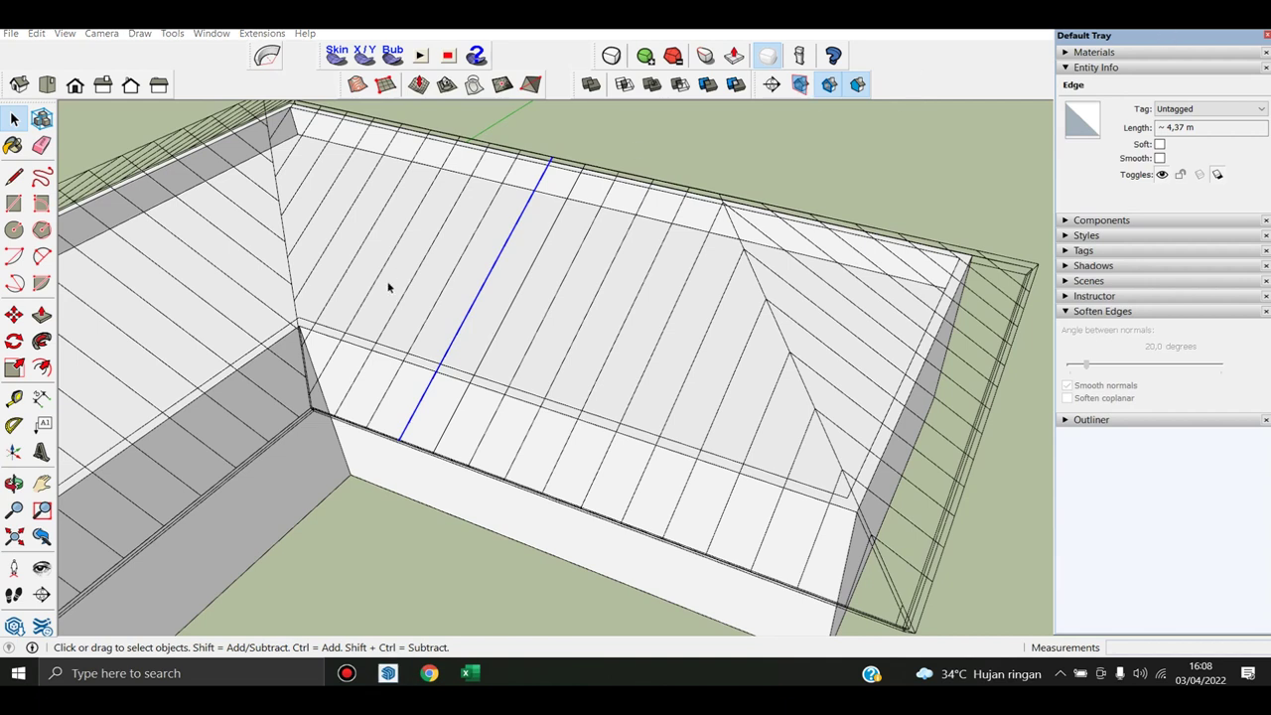
{"action": "left_click", "coordinate": [451, 340]}
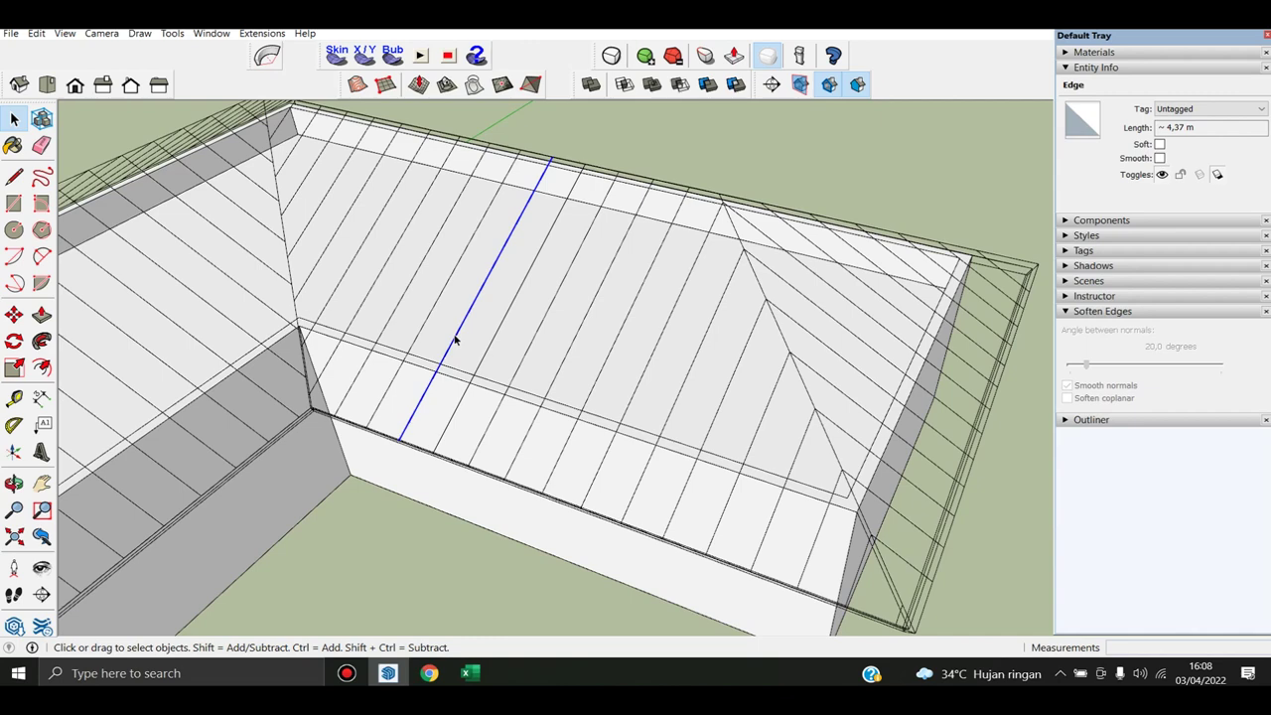
{"action": "middle_click_drag", "start_coordinate": [698, 369], "coordinate": [589, 355]}
{"action": "scroll", "coordinate": [589, 355], "scroll_direction": "down", "scroll_amount": 3}
{"action": "scroll", "coordinate": [579, 321], "scroll_direction": "down", "scroll_amount": 2}
{"action": "mouse_move", "coordinate": [579, 312]}
{"action": "middle_mouse_down"}
{"action": "mouse_move", "coordinate": [511, 269]}
{"action": "mouse_move", "coordinate": [523, 267]}
{"action": "middle_mouse_up"}
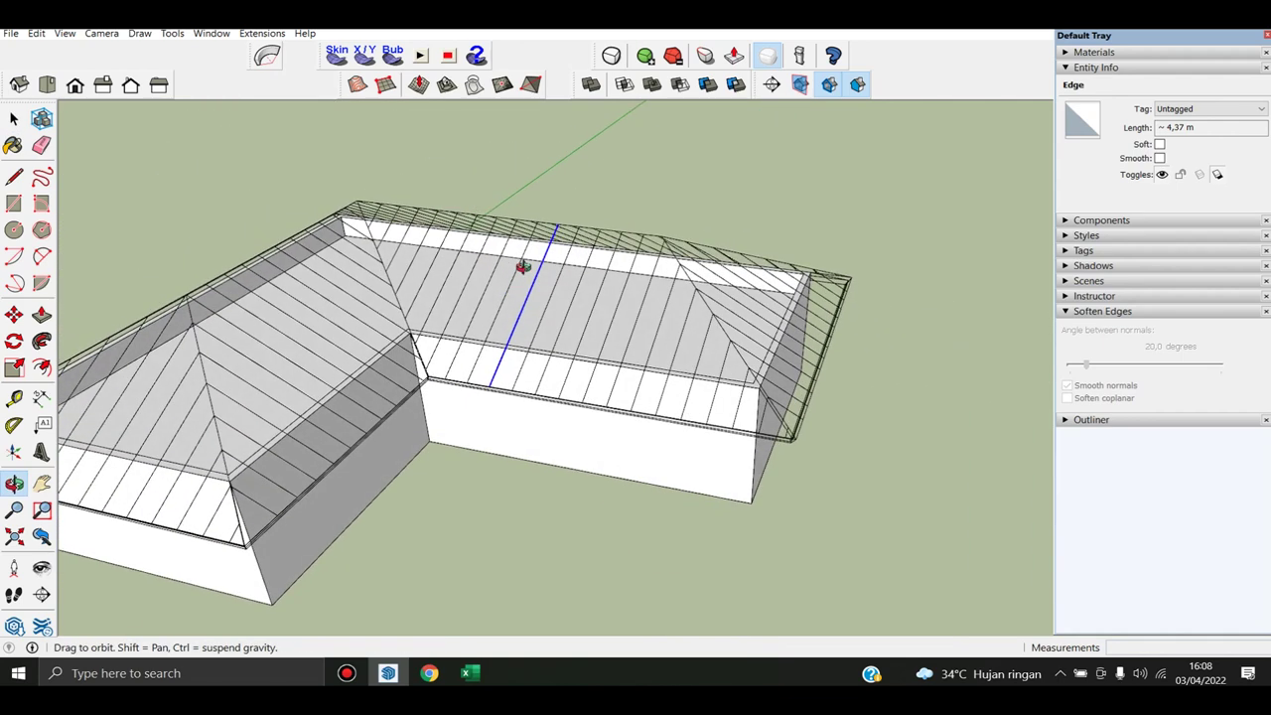
{"action": "left_click", "coordinate": [471, 673]}
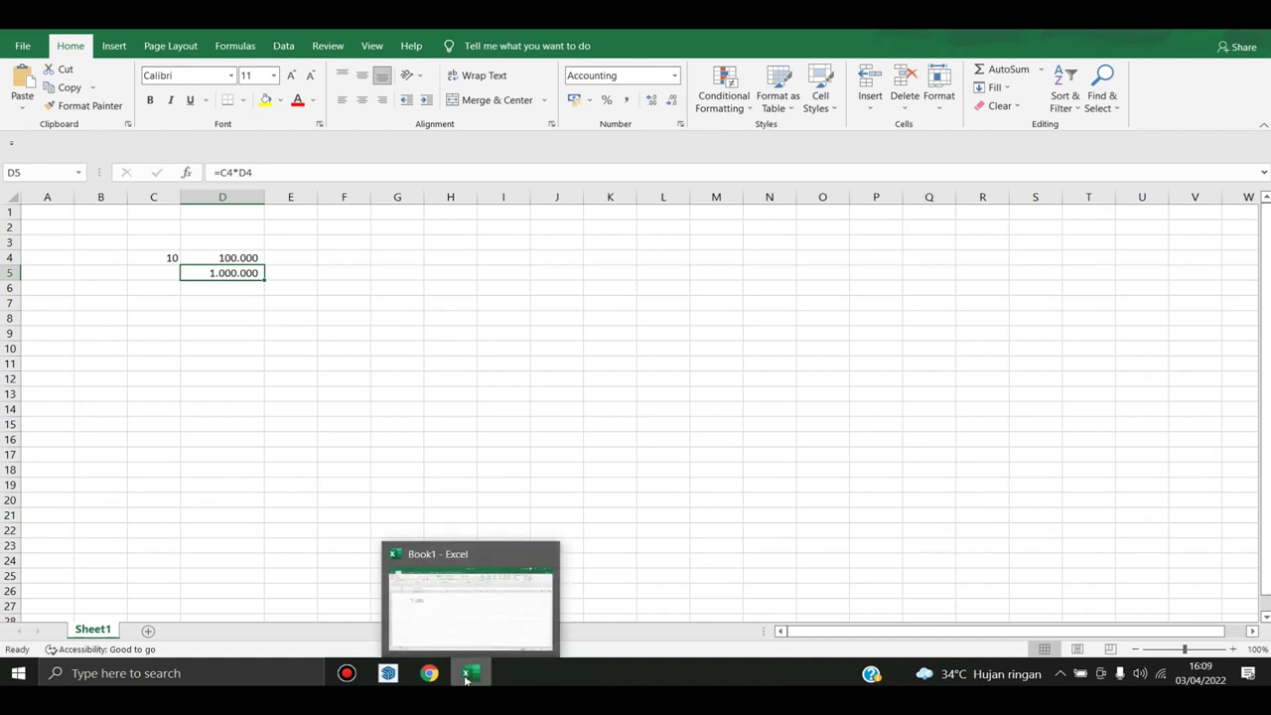
{"action": "mouse_move", "coordinate": [429, 673]}
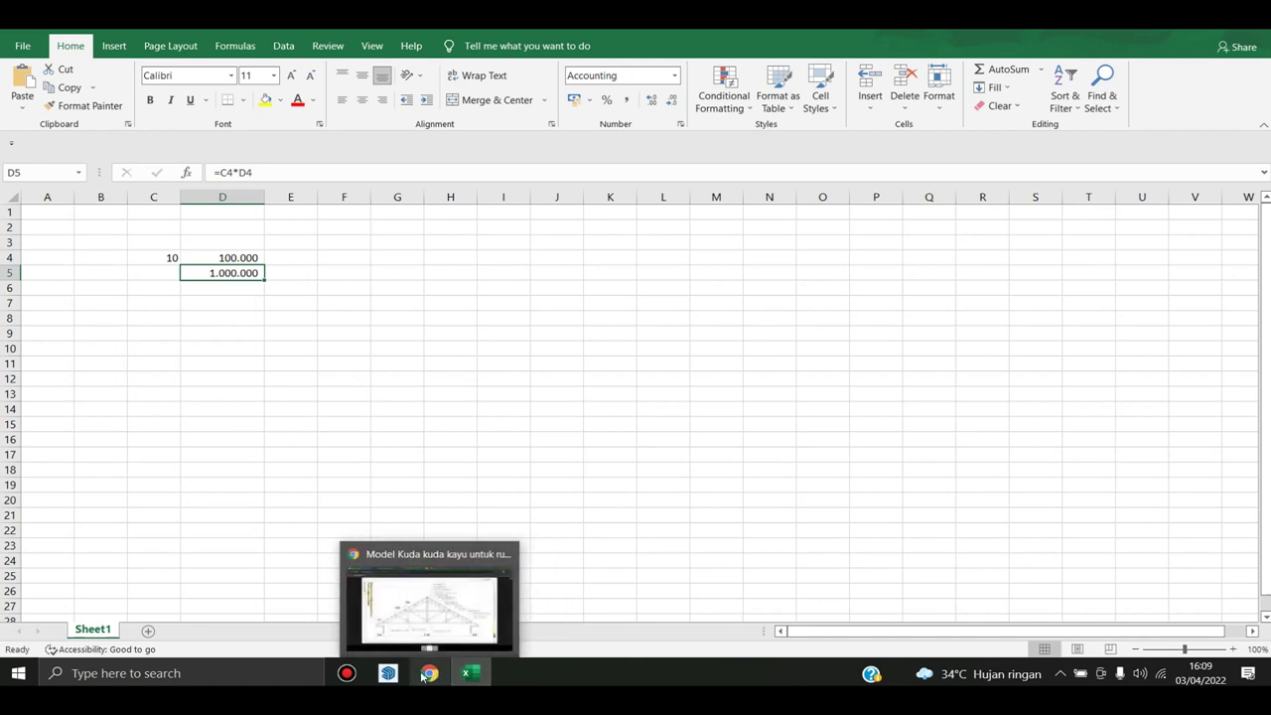
View the roof-truss reference image in Chrome, then orbit the hip roof in SketchUp
{"action": "left_click", "coordinate": [429, 675]}
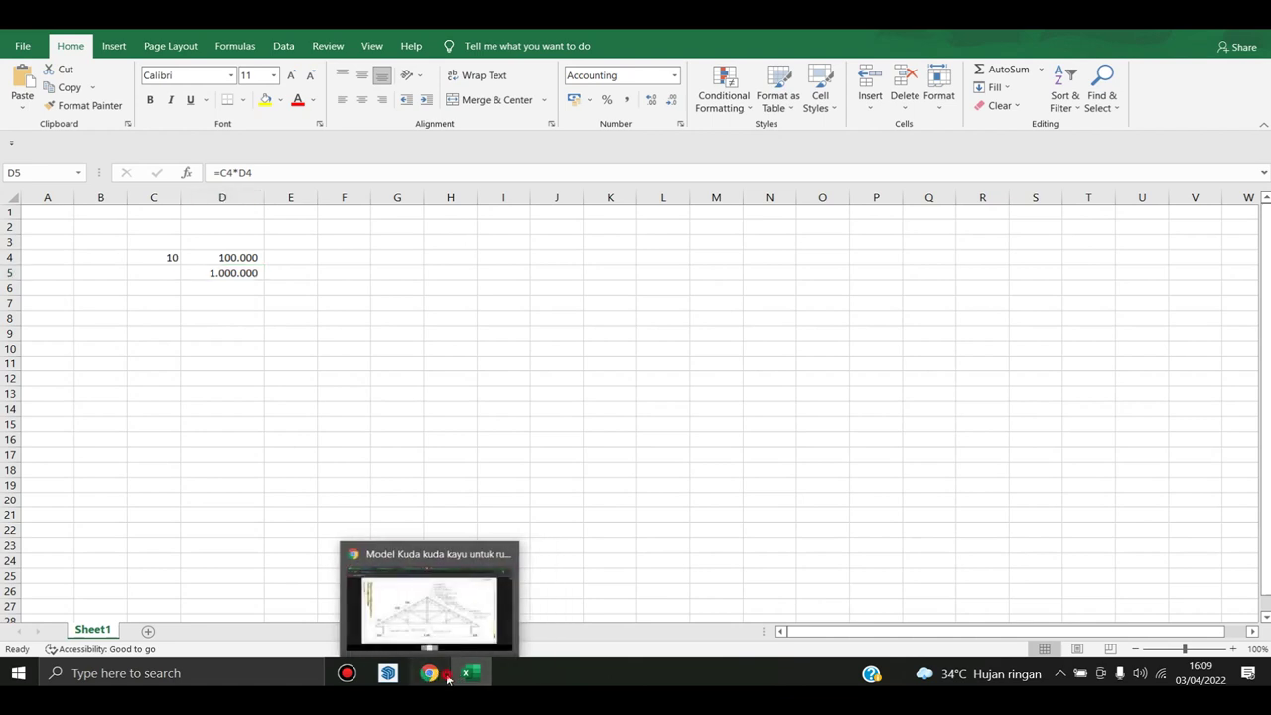
{"action": "left_click", "coordinate": [468, 676]}
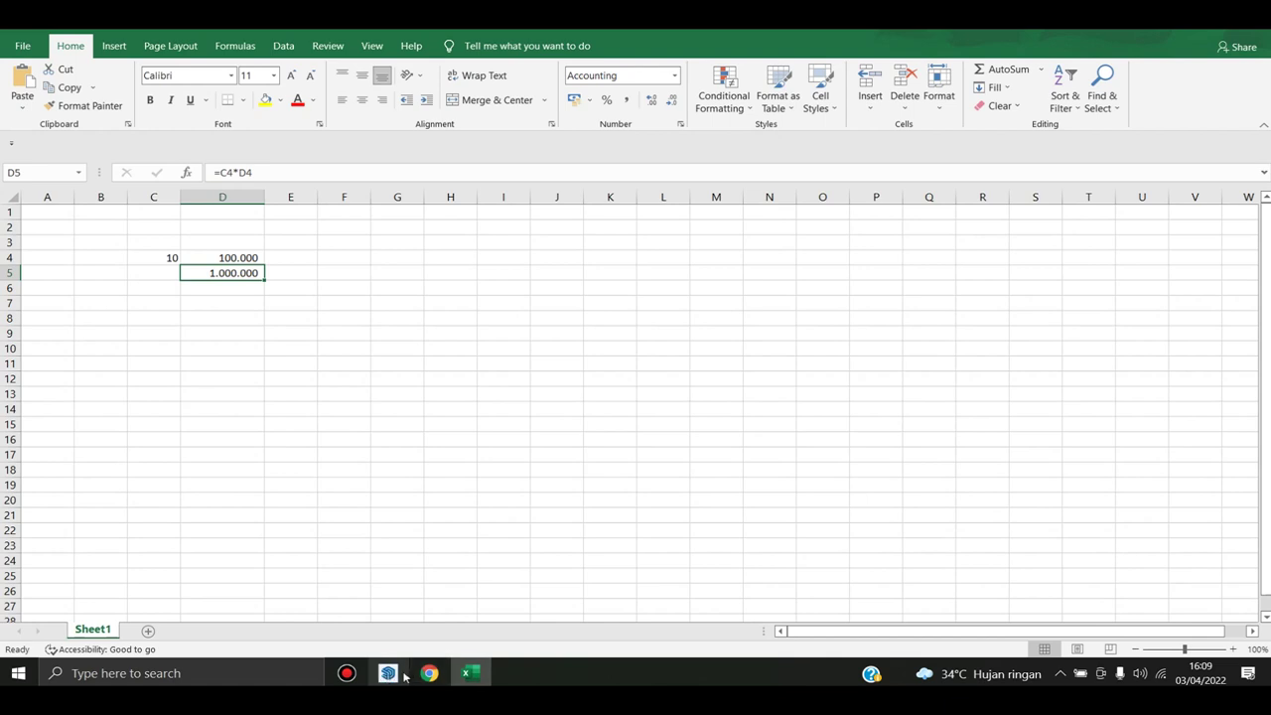
{"action": "left_click", "coordinate": [430, 674]}
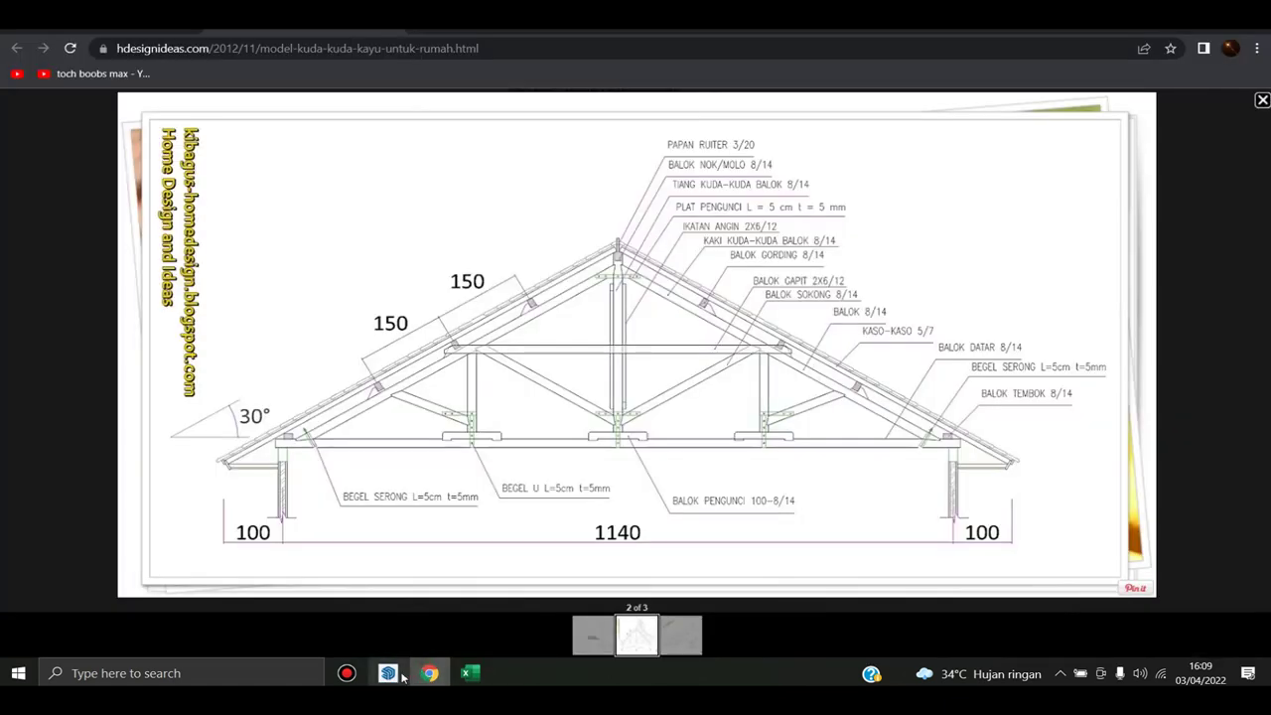
{"action": "left_click", "coordinate": [389, 674]}
{"action": "mouse_move", "coordinate": [574, 248]}
{"action": "middle_mouse_down"}
{"action": "mouse_move", "coordinate": [477, 122]}
{"action": "mouse_move", "coordinate": [292, 116]}
{"action": "mouse_move", "coordinate": [712, 125]}
{"action": "mouse_move", "coordinate": [591, 198]}
{"action": "mouse_move", "coordinate": [670, 312]}
{"action": "mouse_move", "coordinate": [674, 429]}
{"action": "middle_mouse_up"}
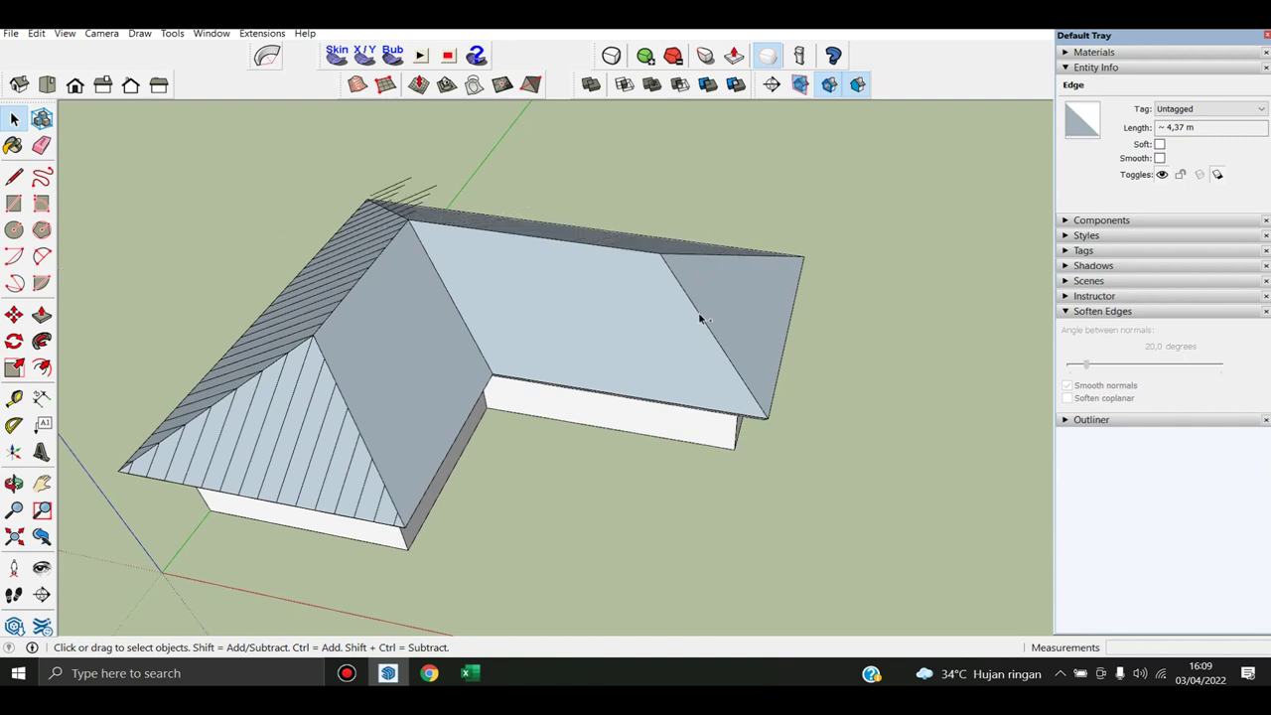
Zoom and orbit in on the hip-end slope of the roof
{"action": "key", "text": "z"}
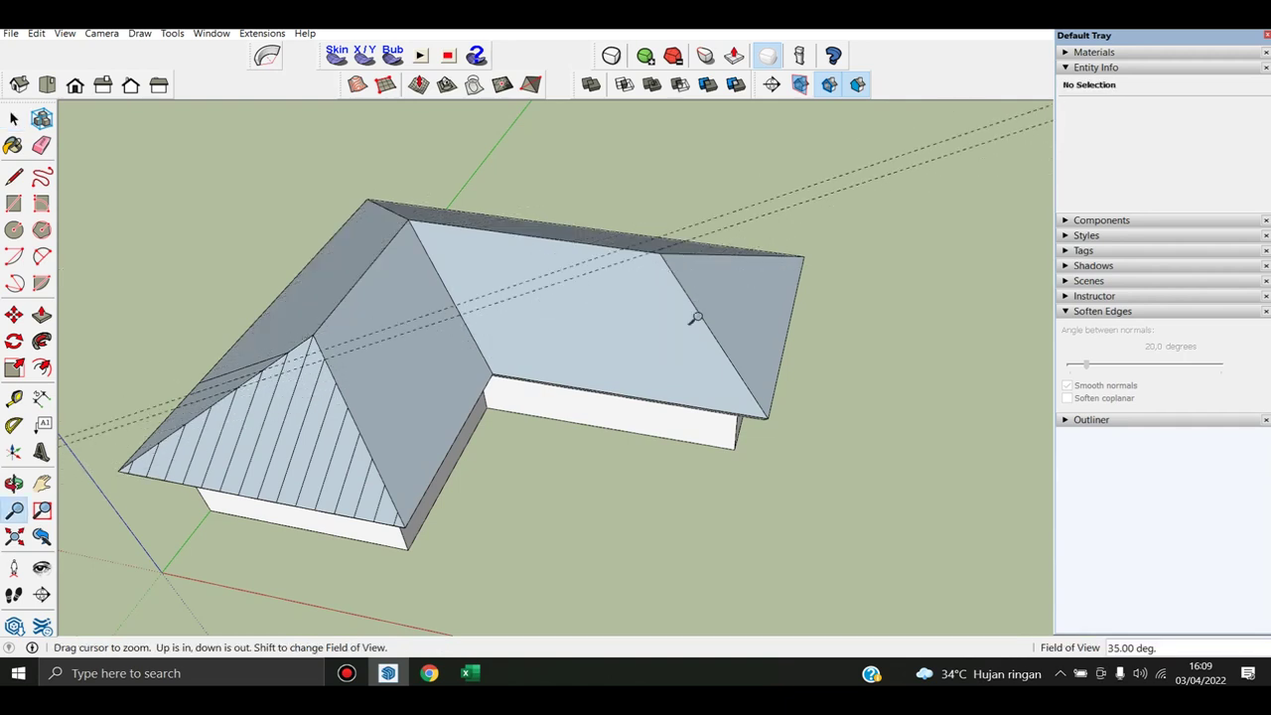
{"action": "scroll", "coordinate": [411, 405], "scroll_direction": "up", "scroll_amount": 2}
{"action": "middle_click_drag", "start_coordinate": [412, 405], "coordinate": [488, 358]}
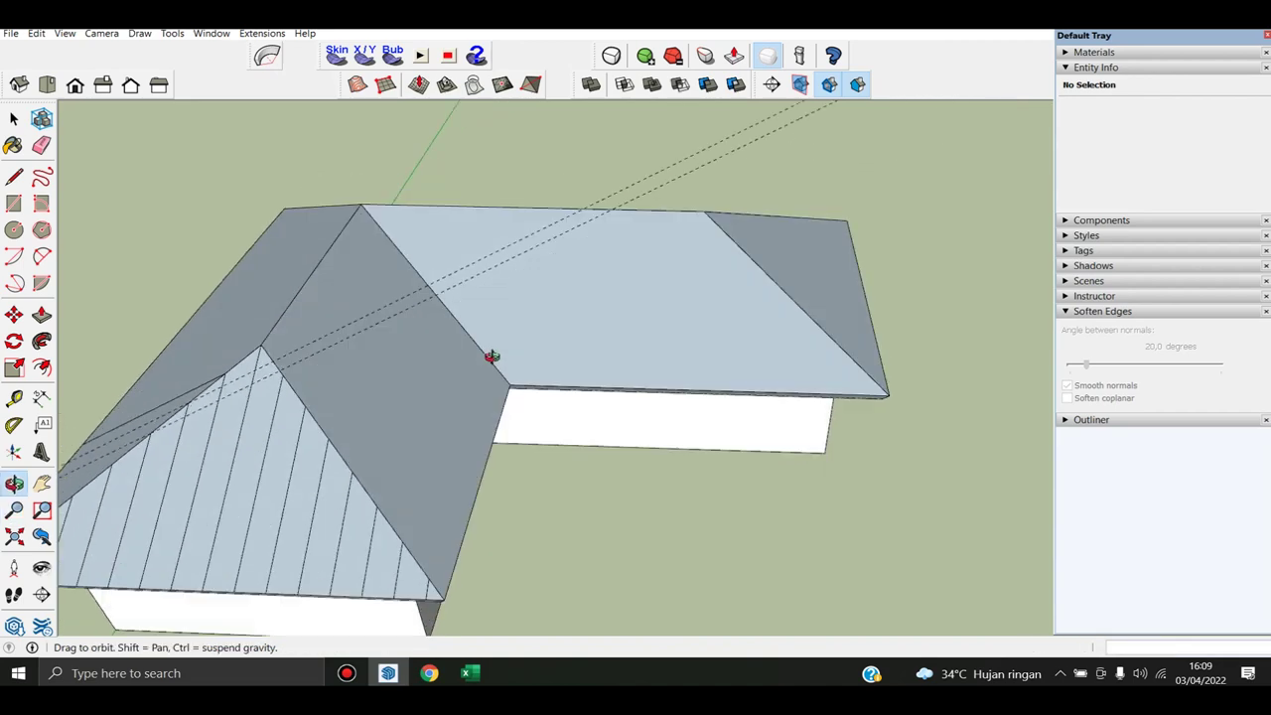
{"action": "key", "text": "space"}
{"action": "scroll", "coordinate": [341, 377], "scroll_direction": "down", "scroll_amount": 3}
{"action": "middle_click_drag", "start_coordinate": [340, 378], "coordinate": [964, 318]}
{"action": "mouse_move", "coordinate": [388, 486]}
{"action": "middle_mouse_down"}
{"action": "mouse_move", "coordinate": [431, 437]}
{"action": "mouse_move", "coordinate": [758, 480]}
{"action": "mouse_move", "coordinate": [322, 451]}
{"action": "mouse_move", "coordinate": [414, 434]}
{"action": "mouse_move", "coordinate": [466, 443]}
{"action": "mouse_move", "coordinate": [630, 366]}
{"action": "mouse_move", "coordinate": [596, 364]}
{"action": "middle_mouse_up"}
{"action": "scroll", "coordinate": [431, 437], "scroll_direction": "up", "scroll_amount": 2}
{"action": "scroll", "coordinate": [440, 437], "scroll_direction": "up", "scroll_amount": 1}
{"action": "scroll", "coordinate": [769, 321], "scroll_direction": "down", "scroll_amount": 3}
{"action": "mouse_move", "coordinate": [769, 321]}
{"action": "middle_mouse_down"}
{"action": "mouse_move", "coordinate": [729, 335]}
{"action": "mouse_move", "coordinate": [778, 324]}
{"action": "middle_mouse_up"}
Erase the hatch lines on the hip-end roof face, undoing the accidental face deletion
{"action": "key", "text": "e"}
{"action": "scroll", "coordinate": [766, 176], "scroll_direction": "up", "scroll_amount": 2}
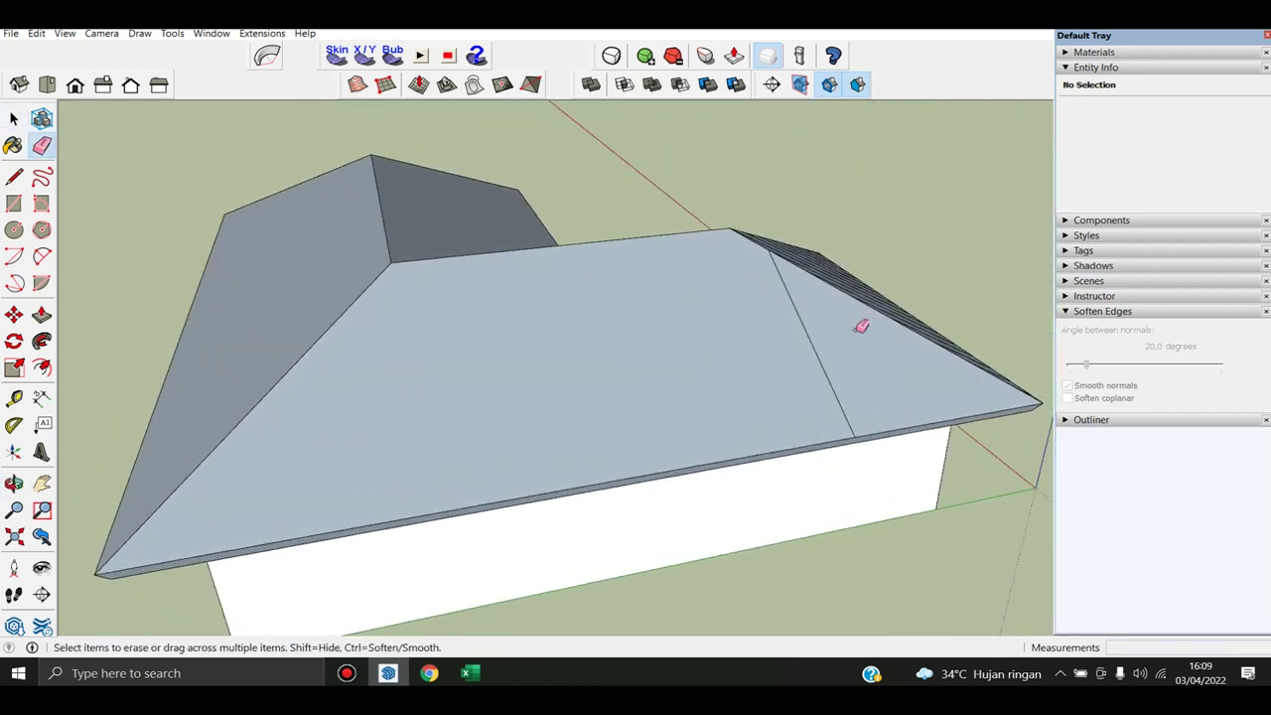
{"action": "scroll", "coordinate": [678, 447], "scroll_direction": "up", "scroll_amount": 4}
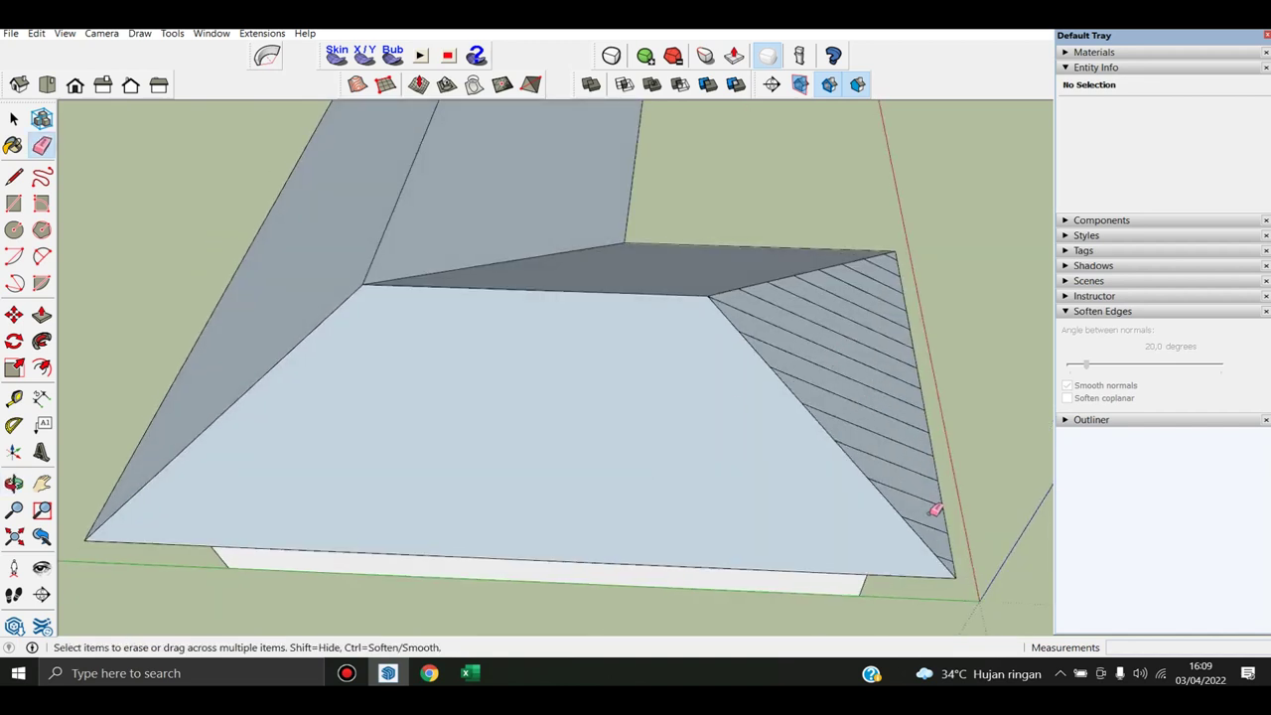
{"action": "mouse_move", "coordinate": [934, 526]}
{"action": "left_mouse_down"}
{"action": "mouse_move", "coordinate": [887, 340]}
{"action": "mouse_move", "coordinate": [896, 256]}
{"action": "left_mouse_up"}
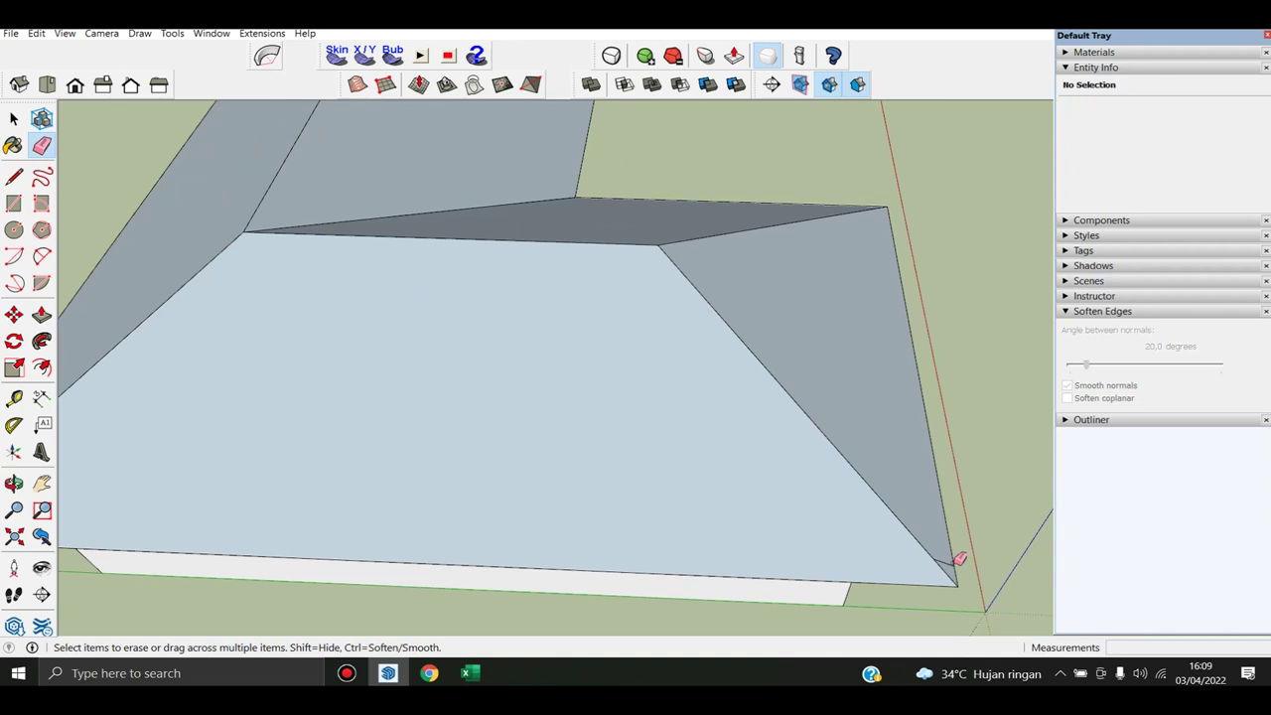
{"action": "left_click", "coordinate": [952, 561]}
{"action": "scroll", "coordinate": [755, 457], "scroll_direction": "down", "scroll_amount": 2}
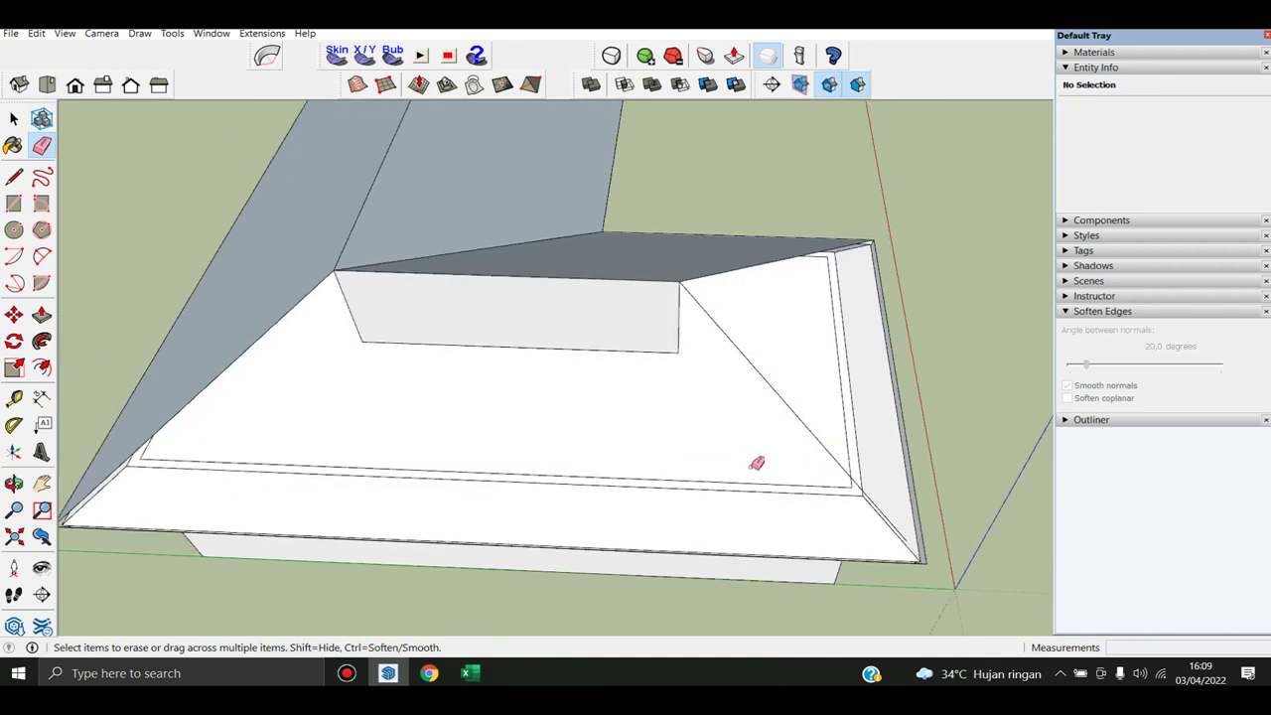
{"action": "key", "text": "ctrl+z"}
{"action": "scroll", "coordinate": [894, 517], "scroll_direction": "up", "scroll_amount": 2}
{"action": "scroll", "coordinate": [939, 556], "scroll_direction": "up", "scroll_amount": 1}
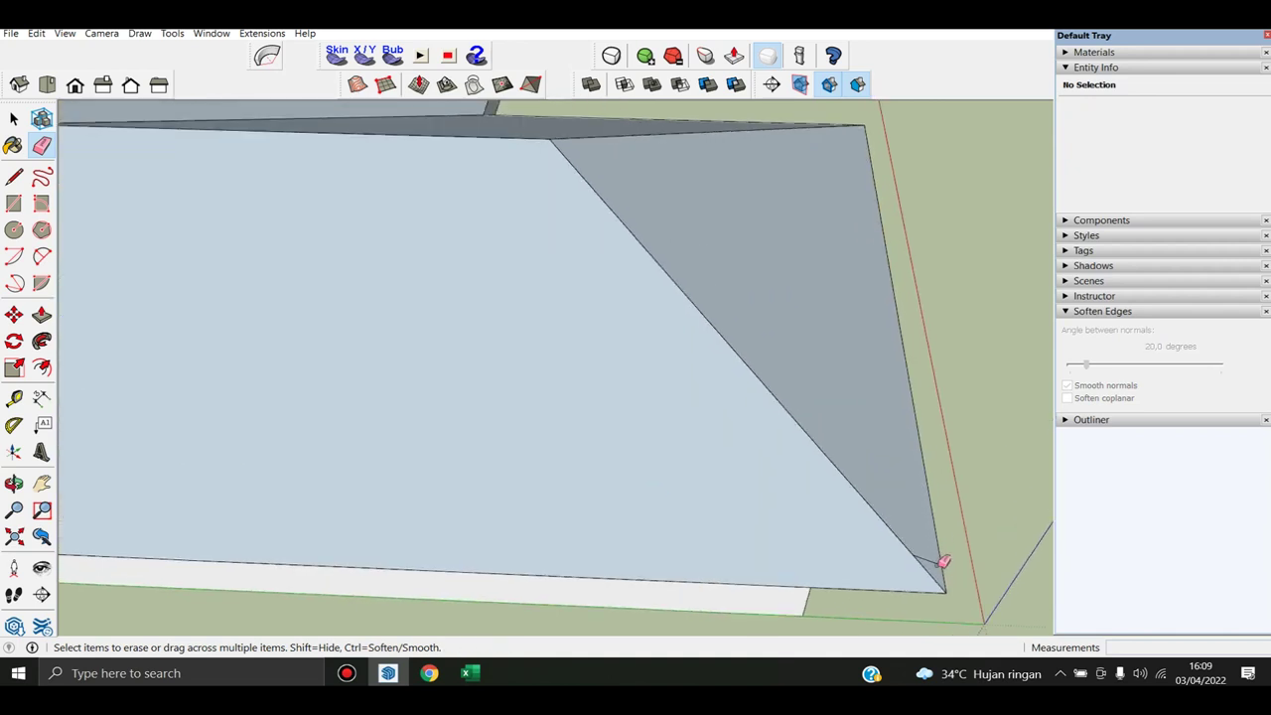
{"action": "scroll", "coordinate": [924, 552], "scroll_direction": "down", "scroll_amount": 1}
{"action": "key", "text": "space"}
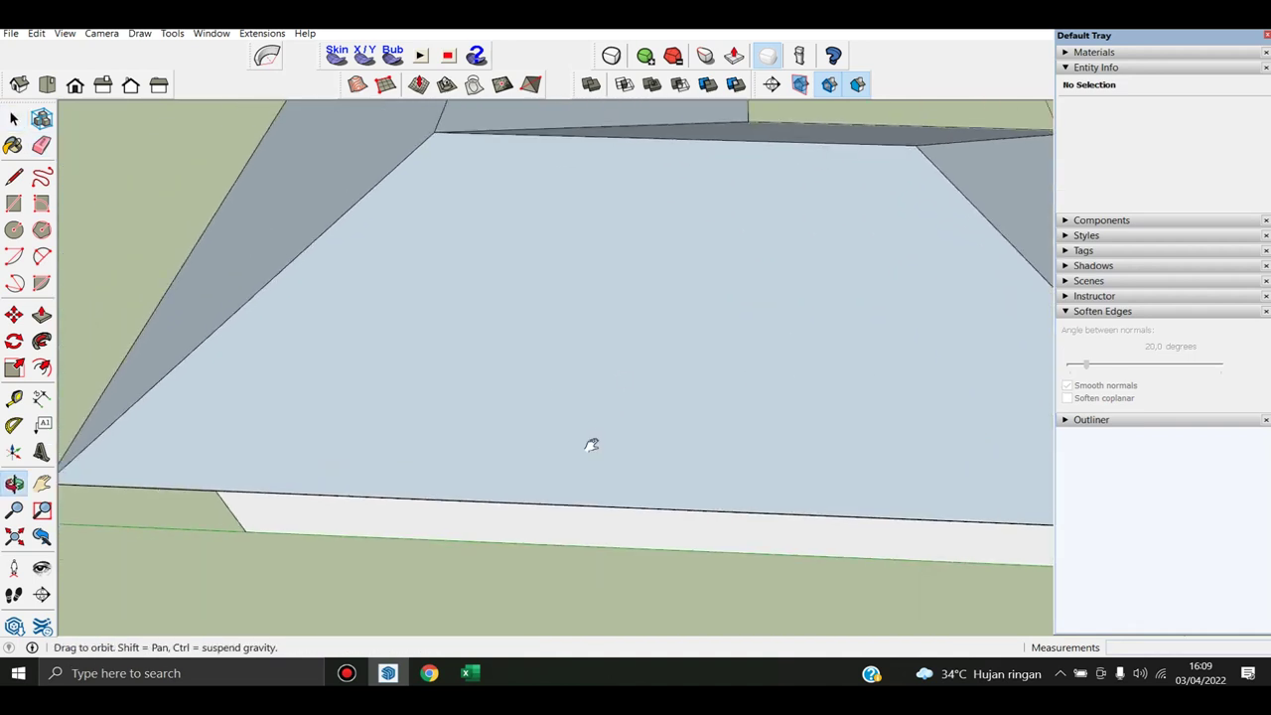
{"action": "middle_click_drag", "start_coordinate": [905, 531], "coordinate": [519, 454]}
Start a rectangle on the roof, cancel it, and open the Window menu
{"action": "key", "text": "r"}
{"action": "left_click", "coordinate": [507, 464]}
{"action": "scroll", "coordinate": [547, 402], "scroll_direction": "up", "scroll_amount": 1}
{"action": "key", "text": "space"}
{"action": "left_click", "coordinate": [211, 32]}
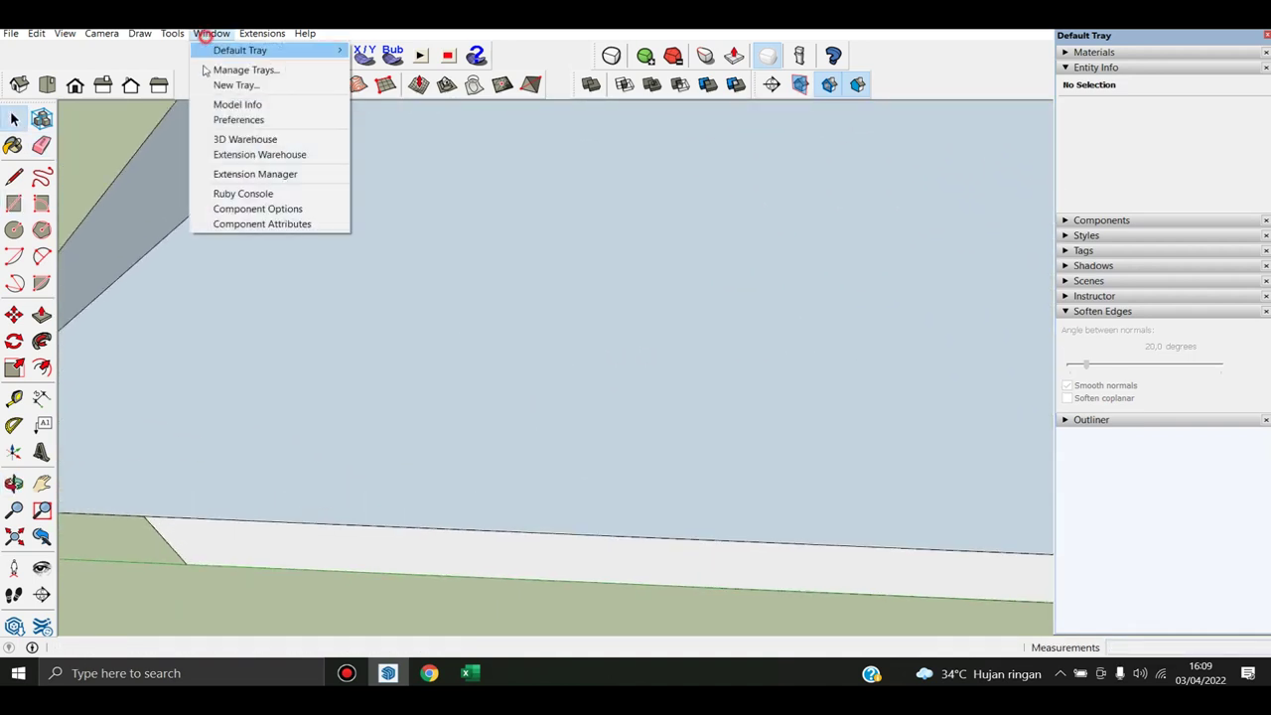
Set the model's length units to Millimeters in Model Info
{"action": "left_click", "coordinate": [226, 104]}
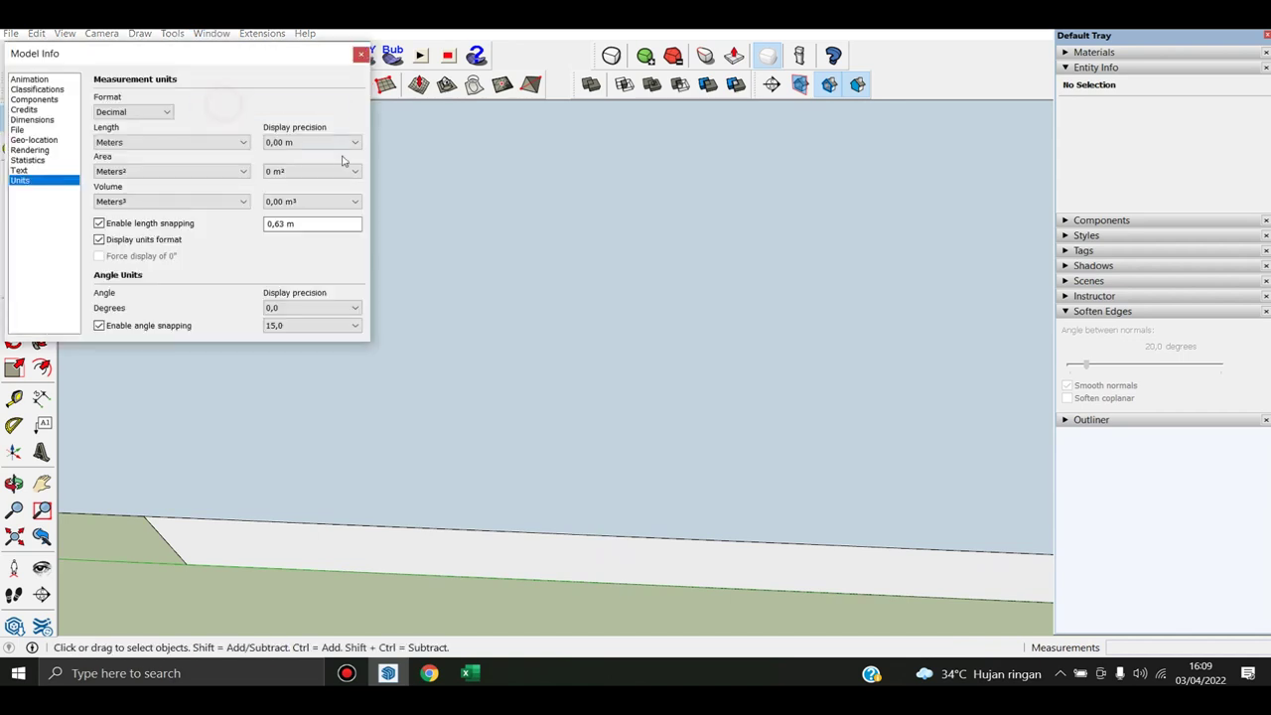
{"action": "left_click", "coordinate": [188, 142]}
{"action": "left_click", "coordinate": [176, 187]}
{"action": "left_click", "coordinate": [740, 353]}
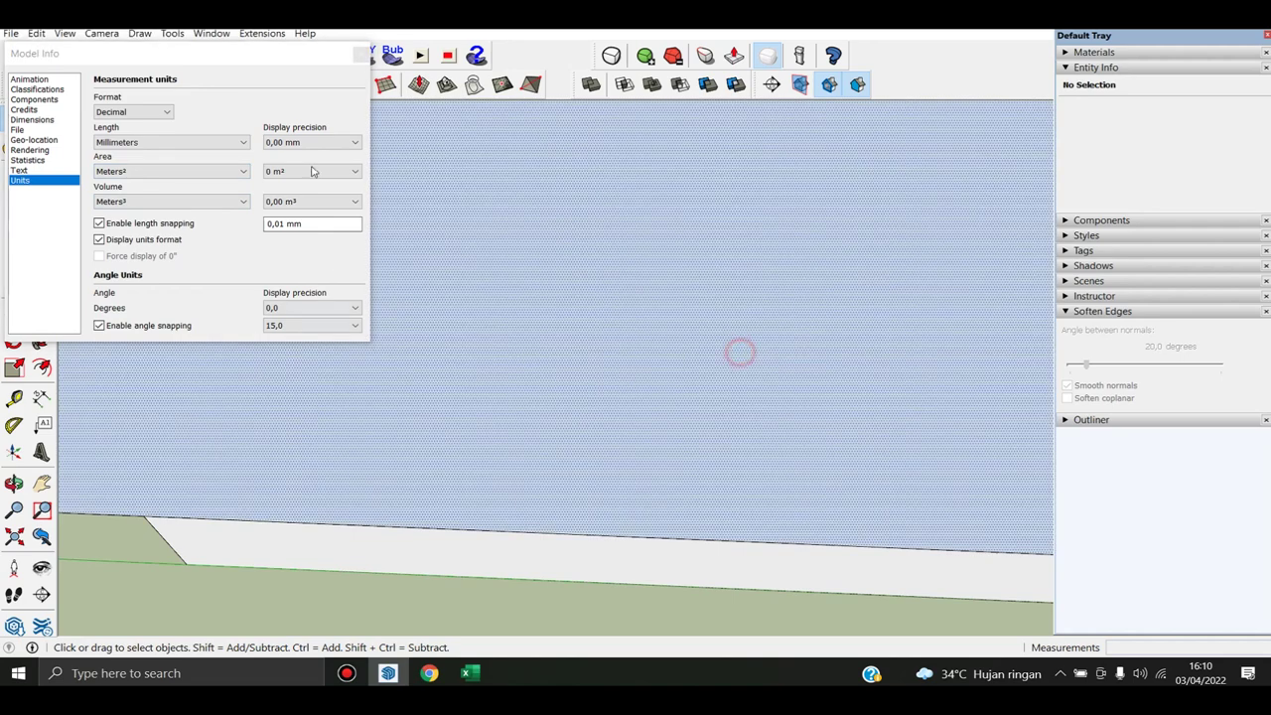
Draw a small tile-sized rectangle on the large roof face
{"action": "left_click", "coordinate": [361, 53]}
{"action": "key", "text": "r"}
{"action": "left_click", "coordinate": [507, 396]}
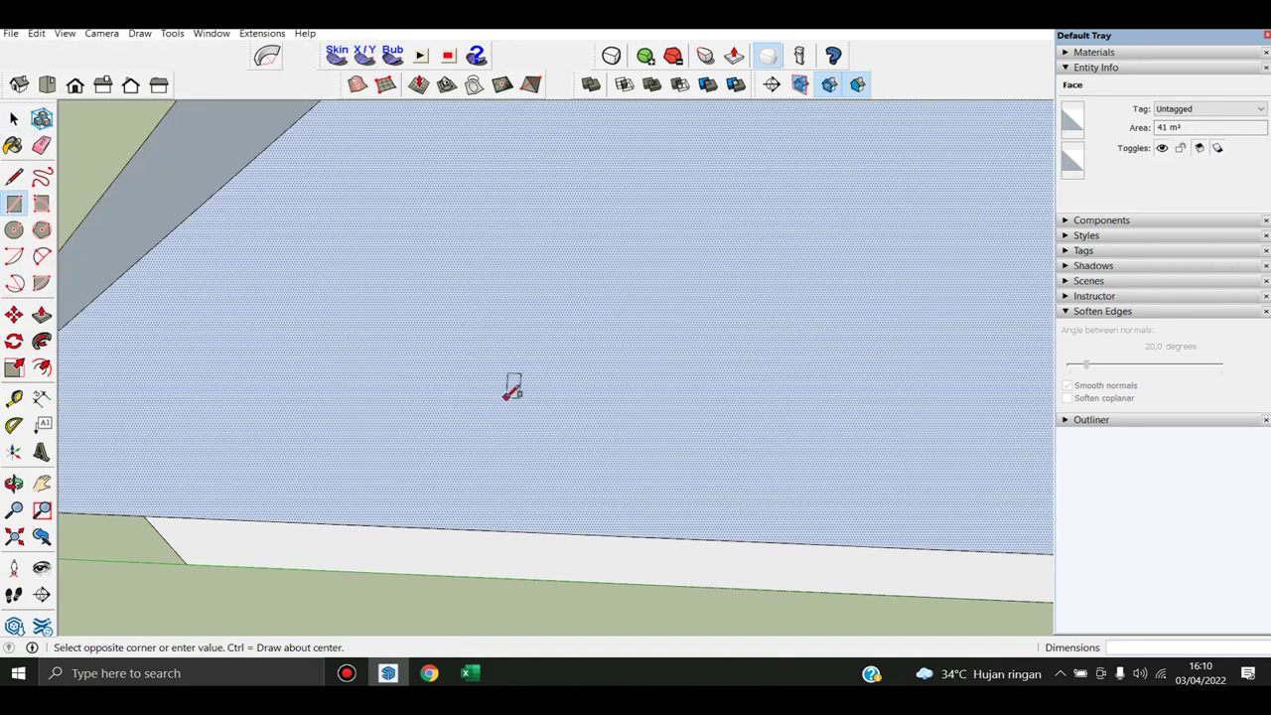
{"action": "left_click", "coordinate": [552, 337]}
{"action": "key", "text": "space"}
{"action": "scroll", "coordinate": [538, 400], "scroll_direction": "up", "scroll_amount": 2}
{"action": "scroll", "coordinate": [537, 400], "scroll_direction": "up", "scroll_amount": 2}
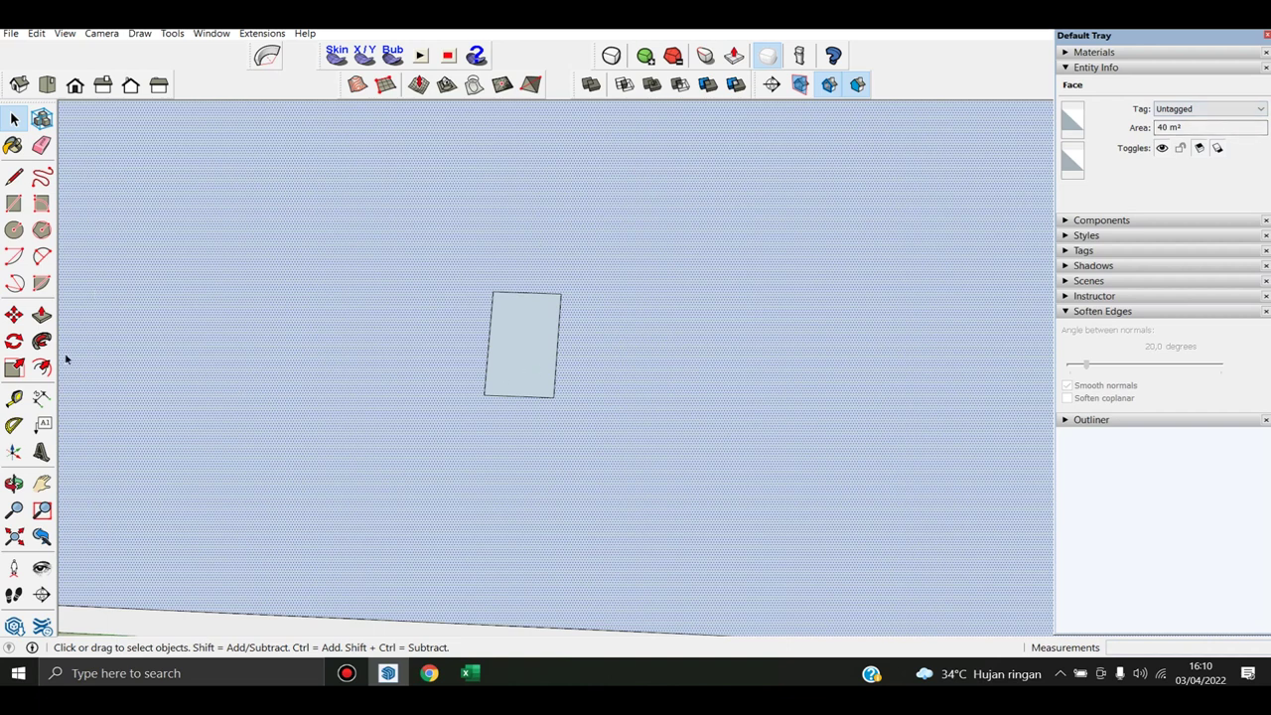
Tape-measure a side of the tile rectangle
{"action": "left_click", "coordinate": [14, 397]}
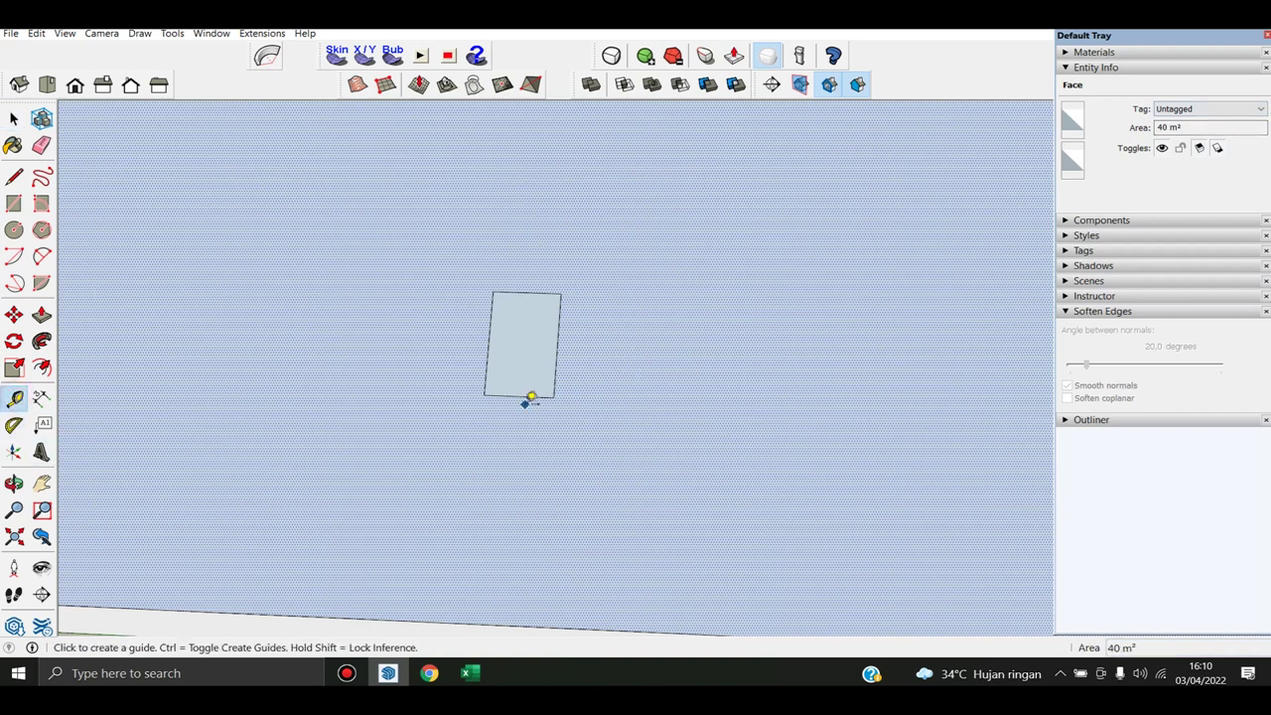
{"action": "left_click", "coordinate": [553, 397]}
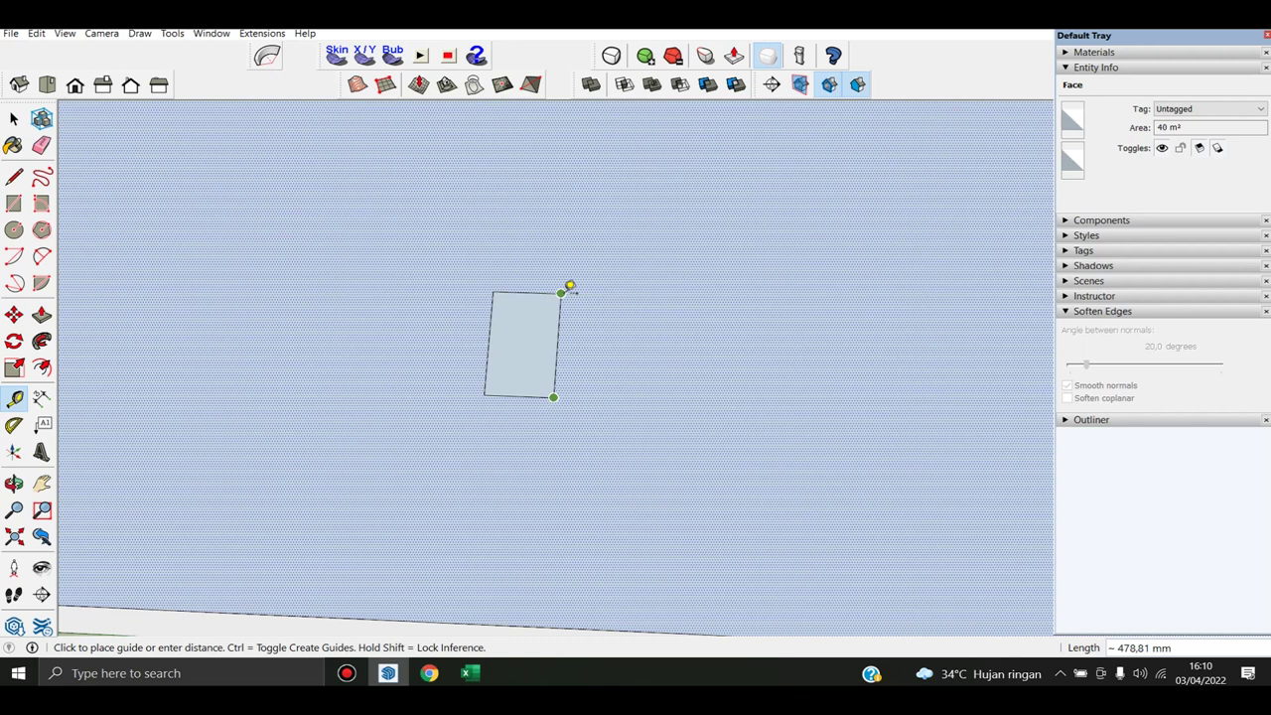
{"action": "left_click", "coordinate": [555, 396]}
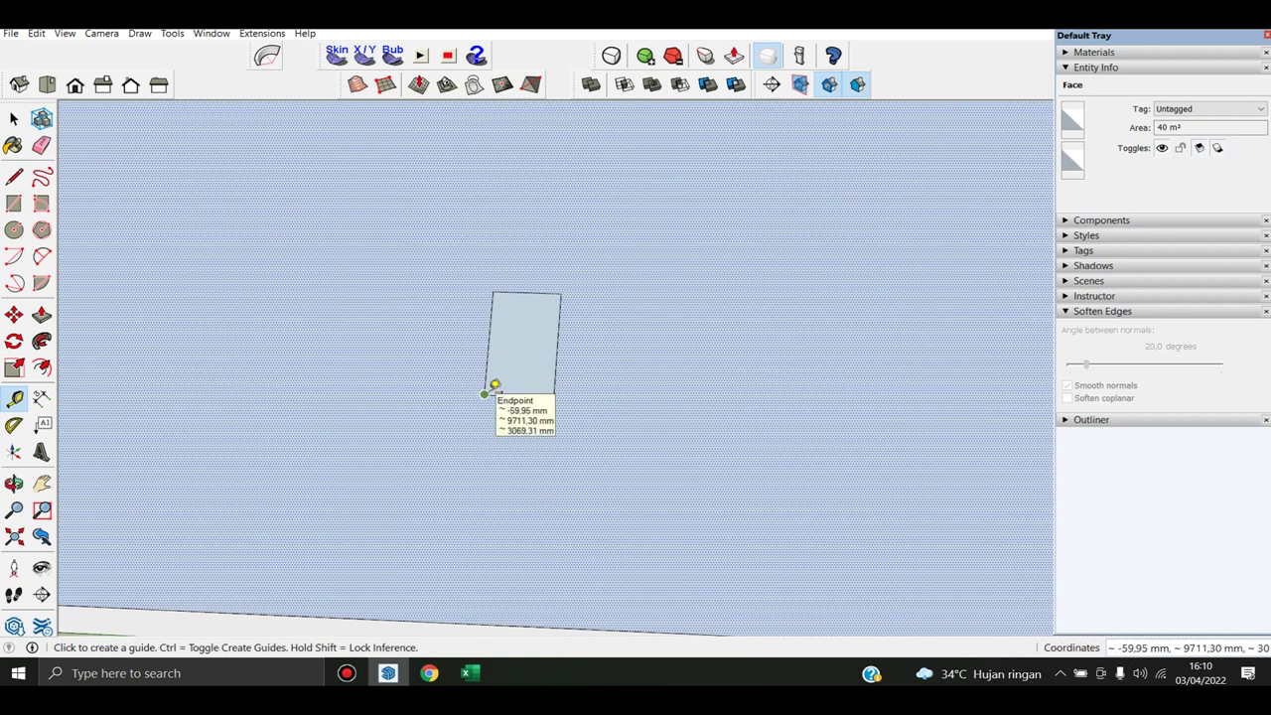
{"action": "scroll", "coordinate": [551, 372], "scroll_direction": "down", "scroll_amount": 2}
{"action": "scroll", "coordinate": [552, 373], "scroll_direction": "down", "scroll_amount": 1}
{"action": "key", "text": "space"}
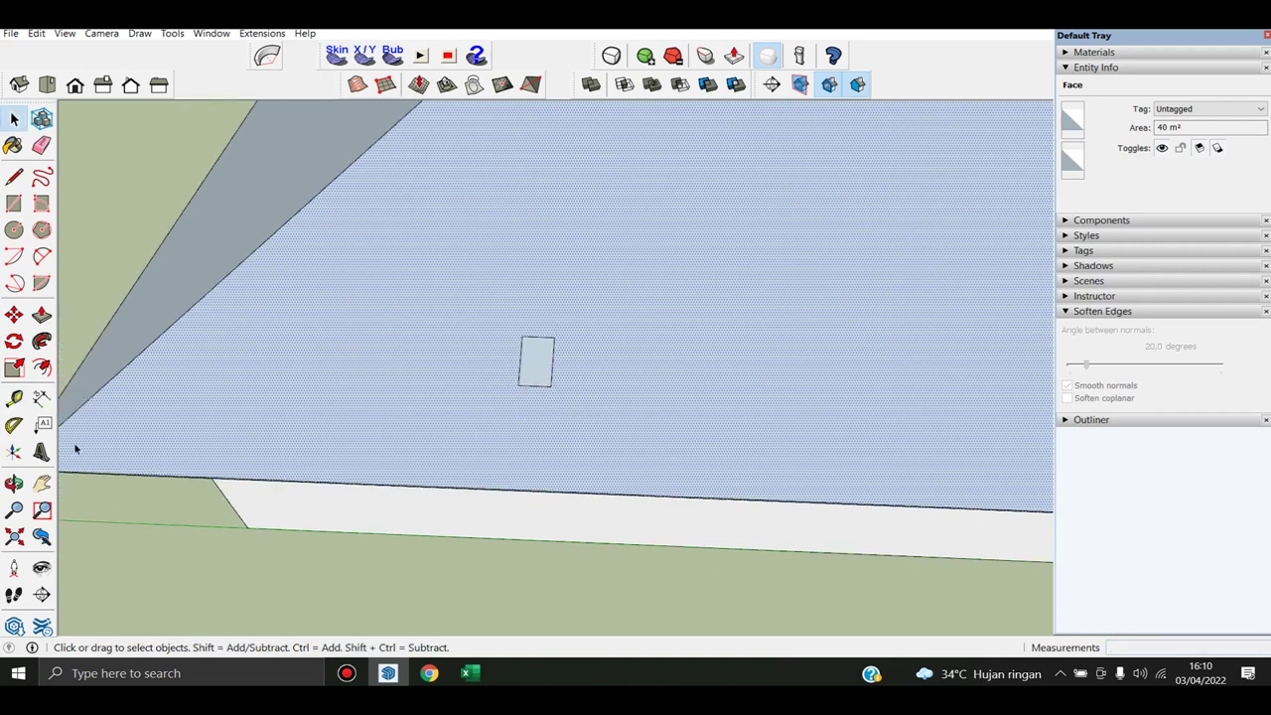
Dimension the rectangle's height (478,81 mm) and bottom edge (295,92 mm)
{"action": "left_click", "coordinate": [41, 397]}
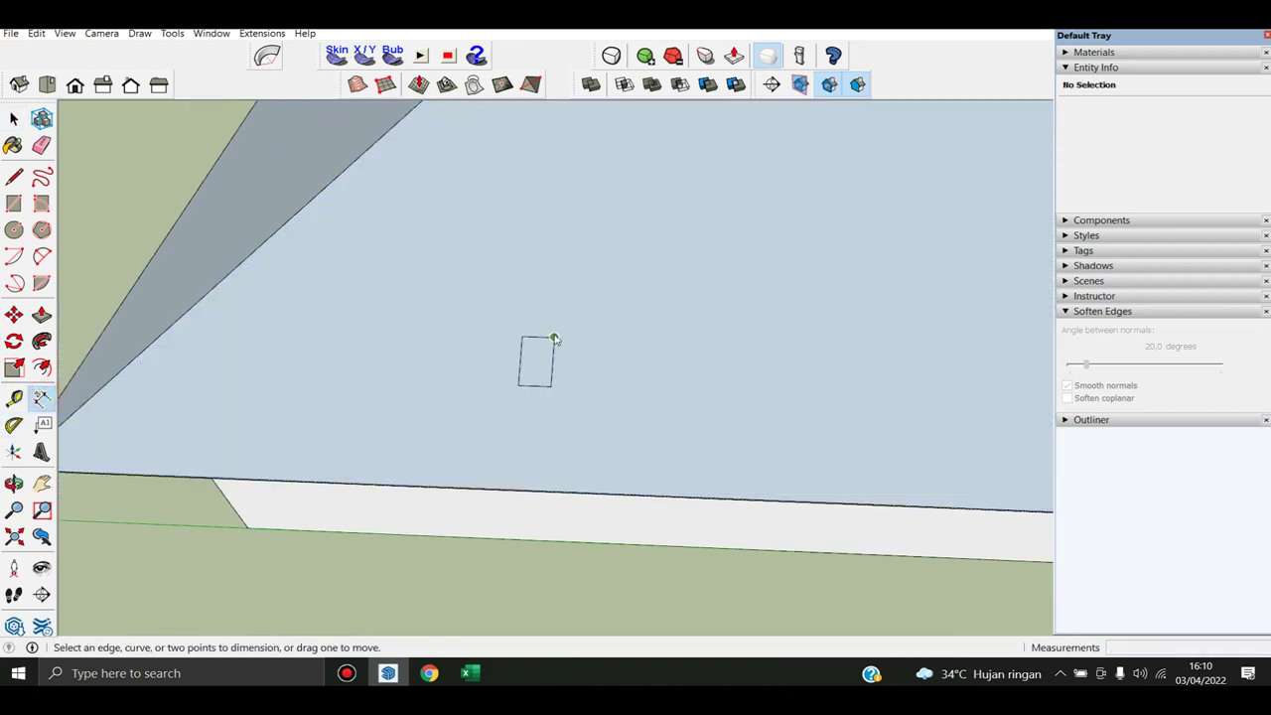
{"action": "left_click", "coordinate": [554, 338]}
{"action": "left_click", "coordinate": [552, 386]}
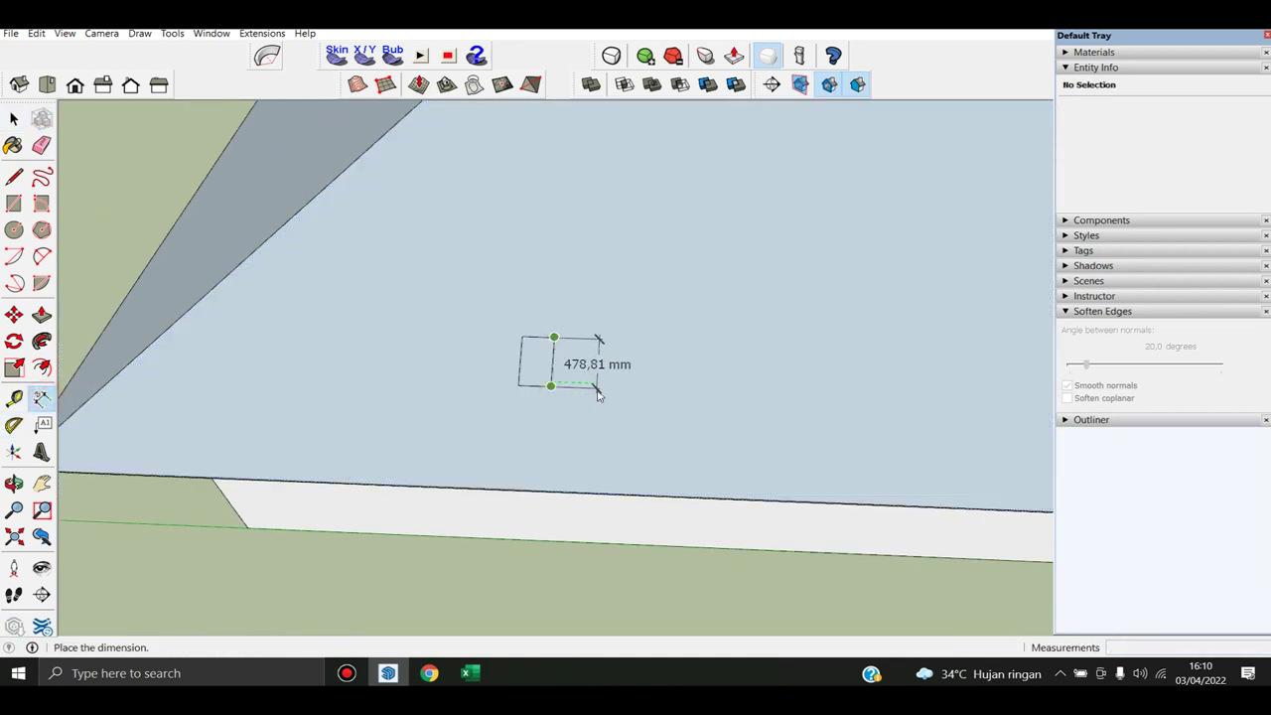
{"action": "left_click", "coordinate": [597, 392]}
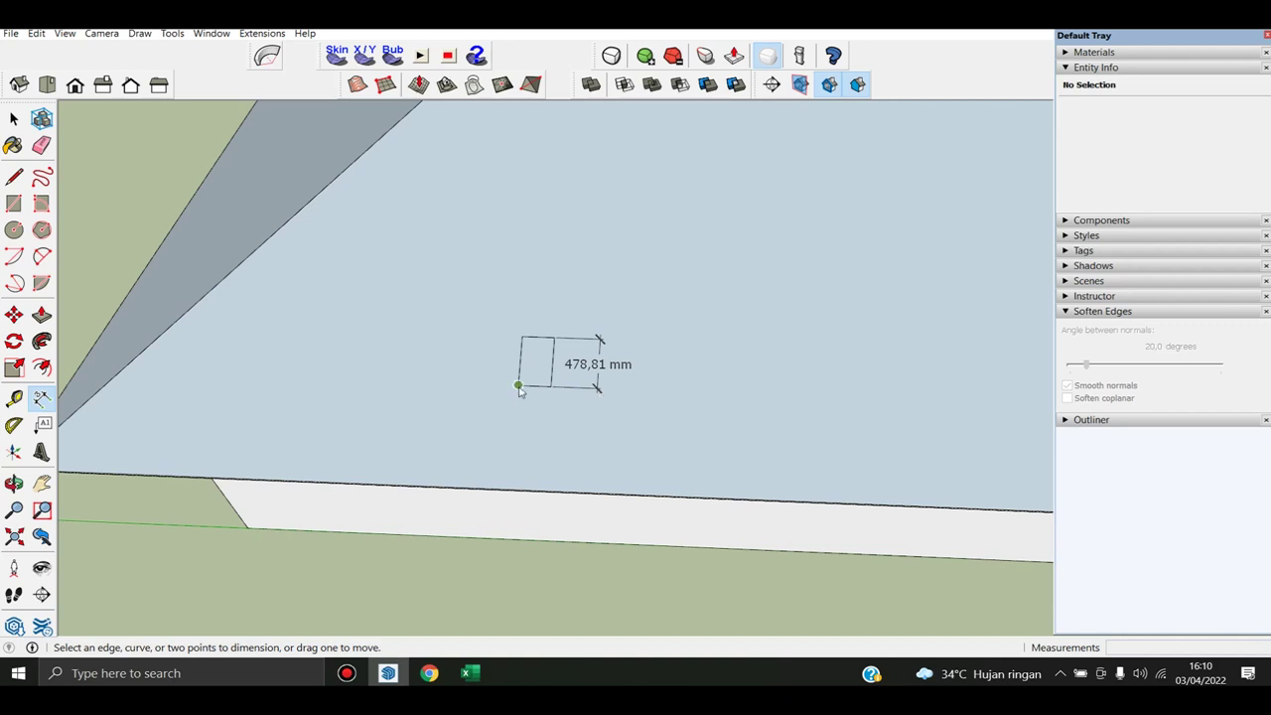
{"action": "left_click", "coordinate": [517, 386]}
{"action": "left_click", "coordinate": [553, 387]}
{"action": "left_click", "coordinate": [546, 417]}
Switch the model's length units back to Meters
{"action": "left_click", "coordinate": [212, 33]}
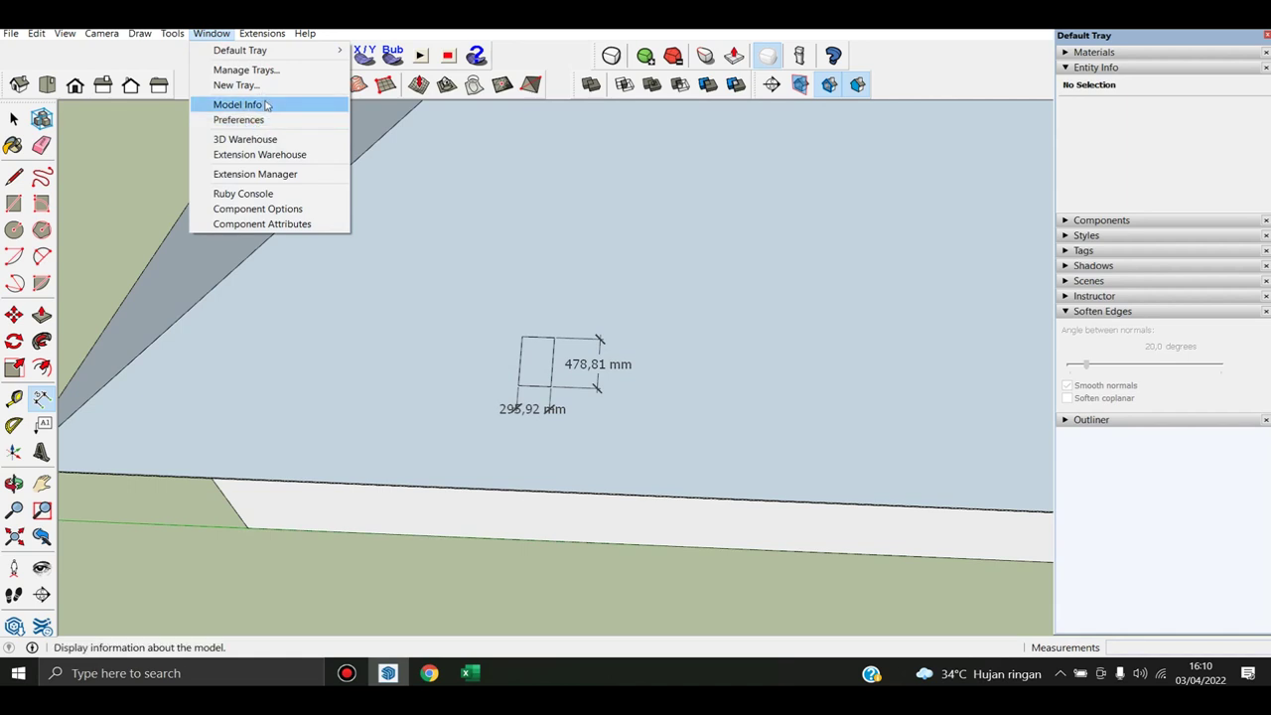
{"action": "left_click", "coordinate": [266, 105]}
{"action": "left_click", "coordinate": [149, 142]}
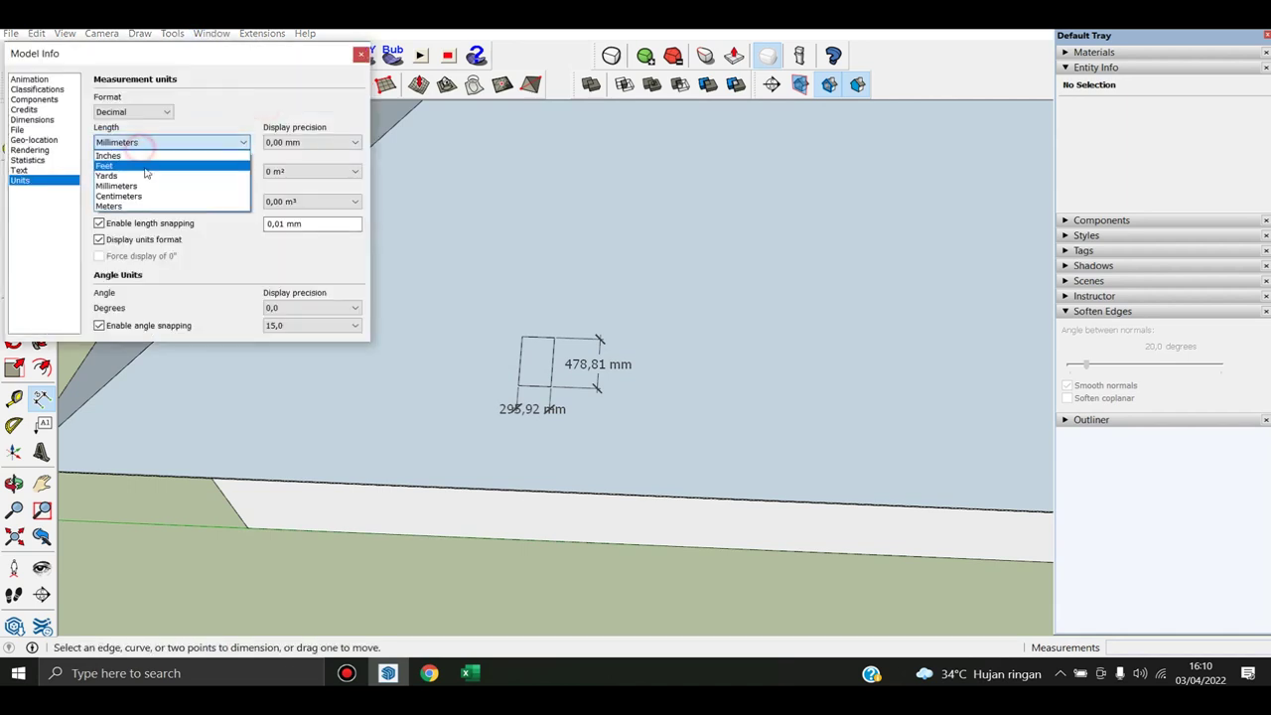
{"action": "left_click", "coordinate": [154, 205]}
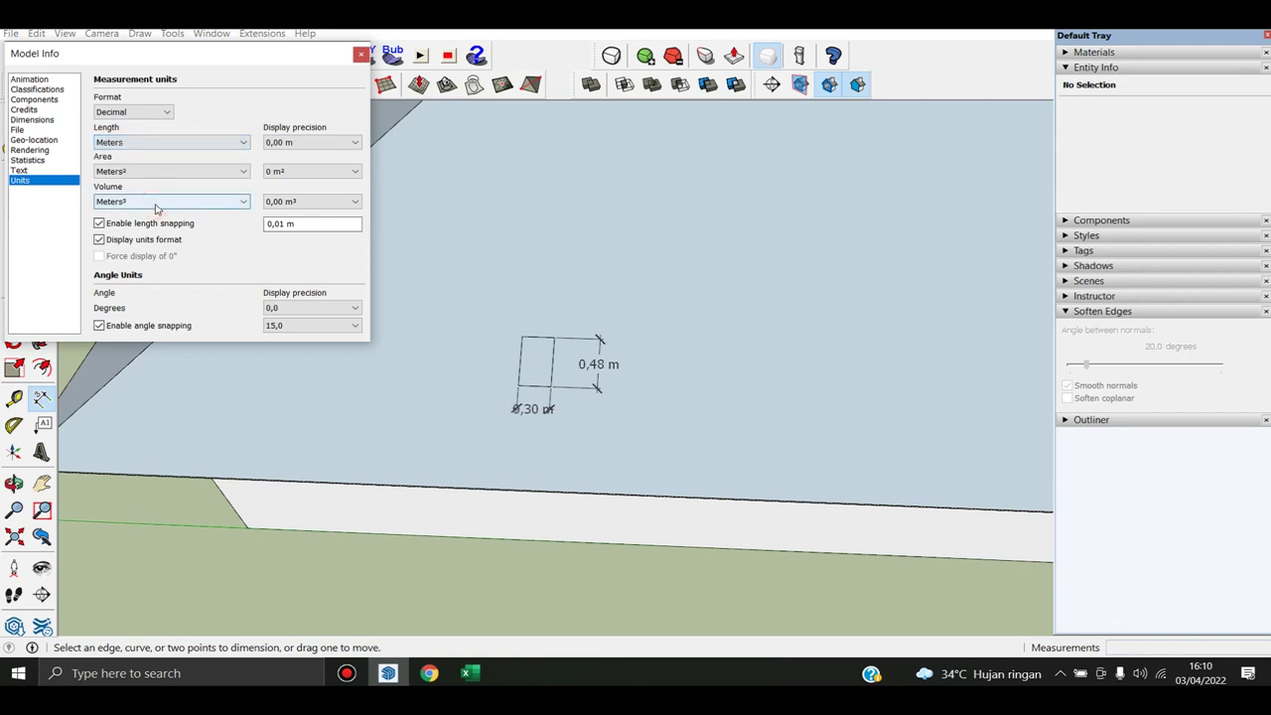
{"action": "left_click", "coordinate": [360, 54]}
{"action": "scroll", "coordinate": [596, 375], "scroll_direction": "up", "scroll_amount": 1}
{"action": "scroll", "coordinate": [596, 375], "scroll_direction": "up", "scroll_amount": 1}
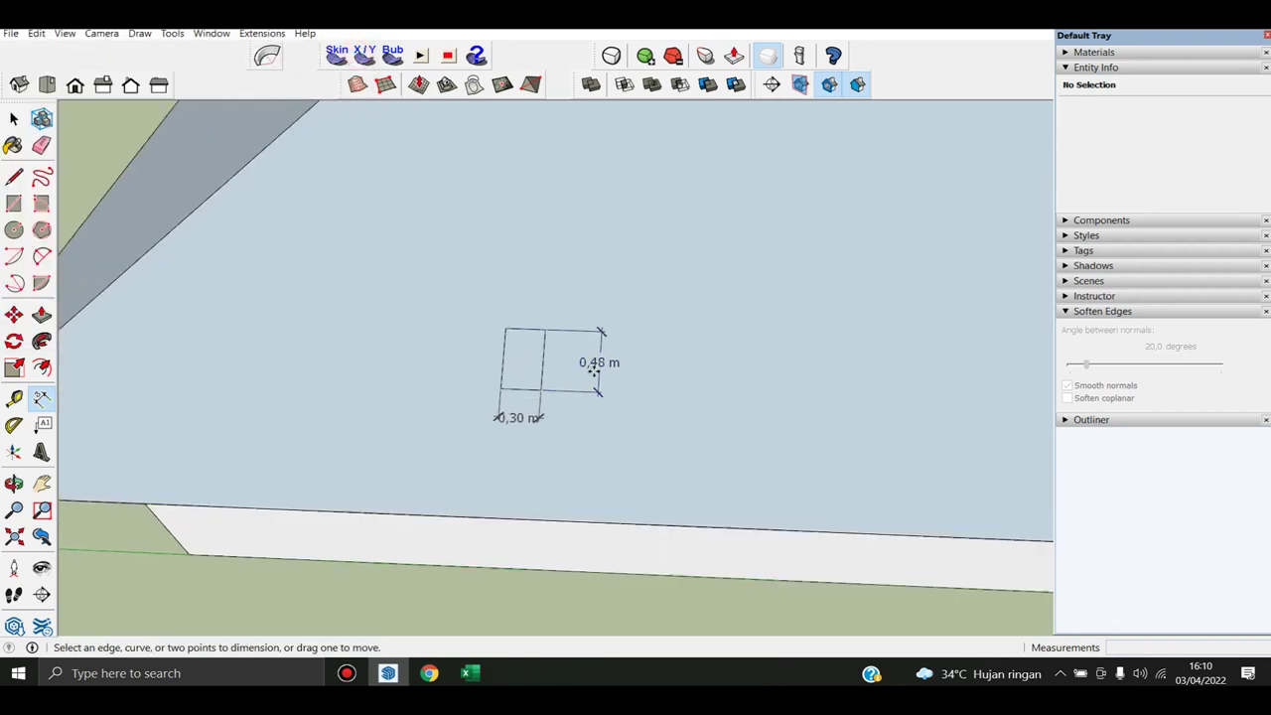
{"action": "scroll", "coordinate": [497, 417], "scroll_direction": "up", "scroll_amount": 1}
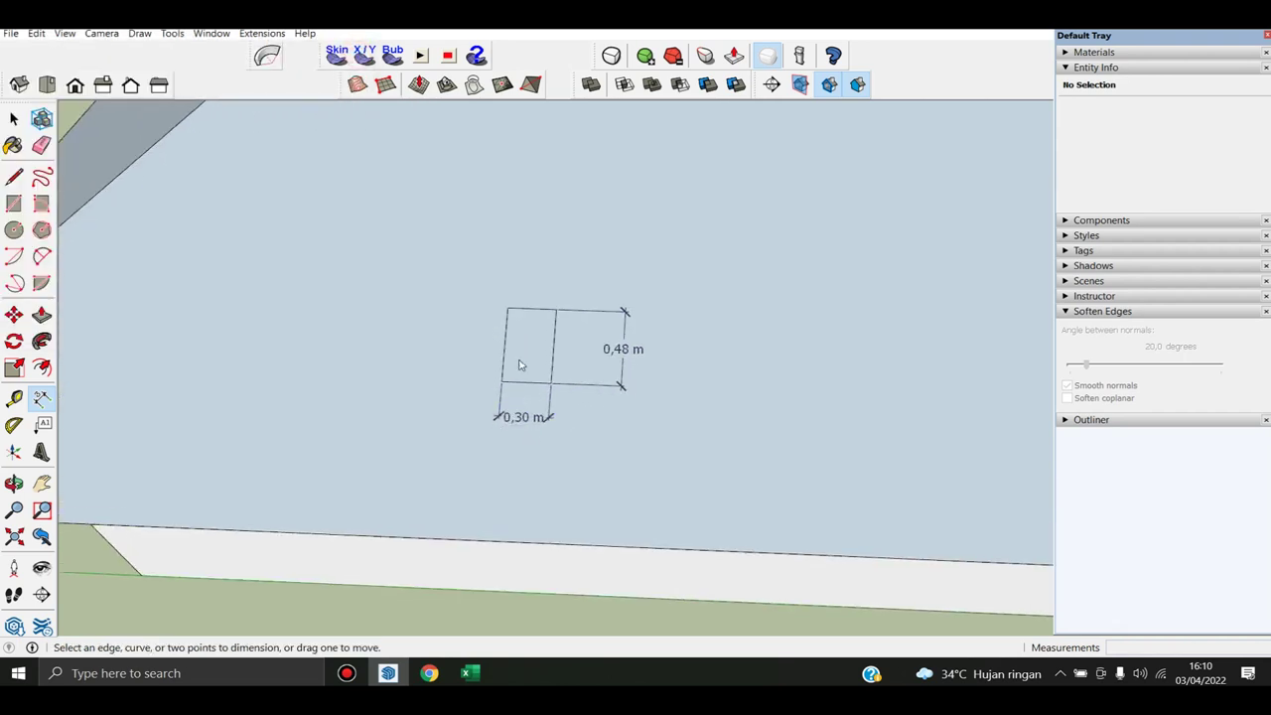
{"action": "scroll", "coordinate": [548, 397], "scroll_direction": "down", "scroll_amount": 3}
{"action": "scroll", "coordinate": [556, 418], "scroll_direction": "down", "scroll_amount": 2}
{"action": "scroll", "coordinate": [610, 363], "scroll_direction": "up", "scroll_amount": 1}
{"action": "key", "text": "space"}
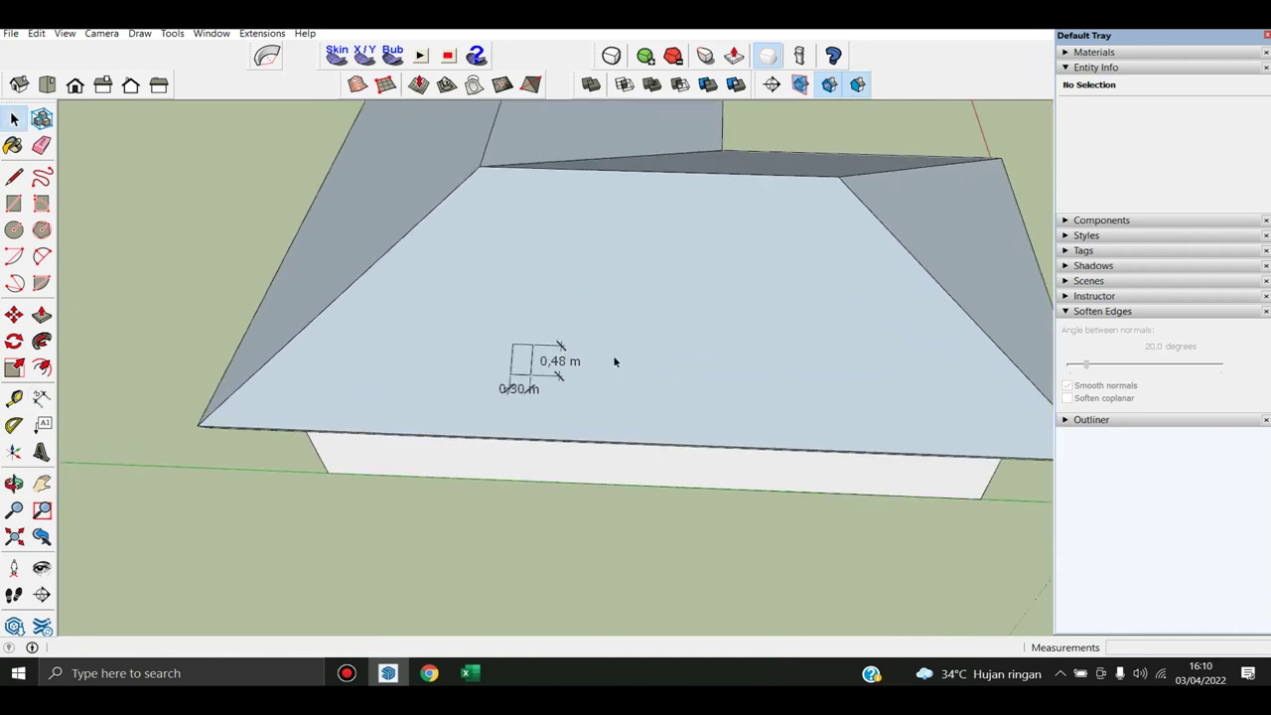
Zoom in and select the small tile rectangle
{"action": "scroll", "coordinate": [530, 388], "scroll_direction": "up", "scroll_amount": 1}
{"action": "scroll", "coordinate": [531, 387], "scroll_direction": "up", "scroll_amount": 2}
{"action": "scroll", "coordinate": [531, 387], "scroll_direction": "up", "scroll_amount": 1}
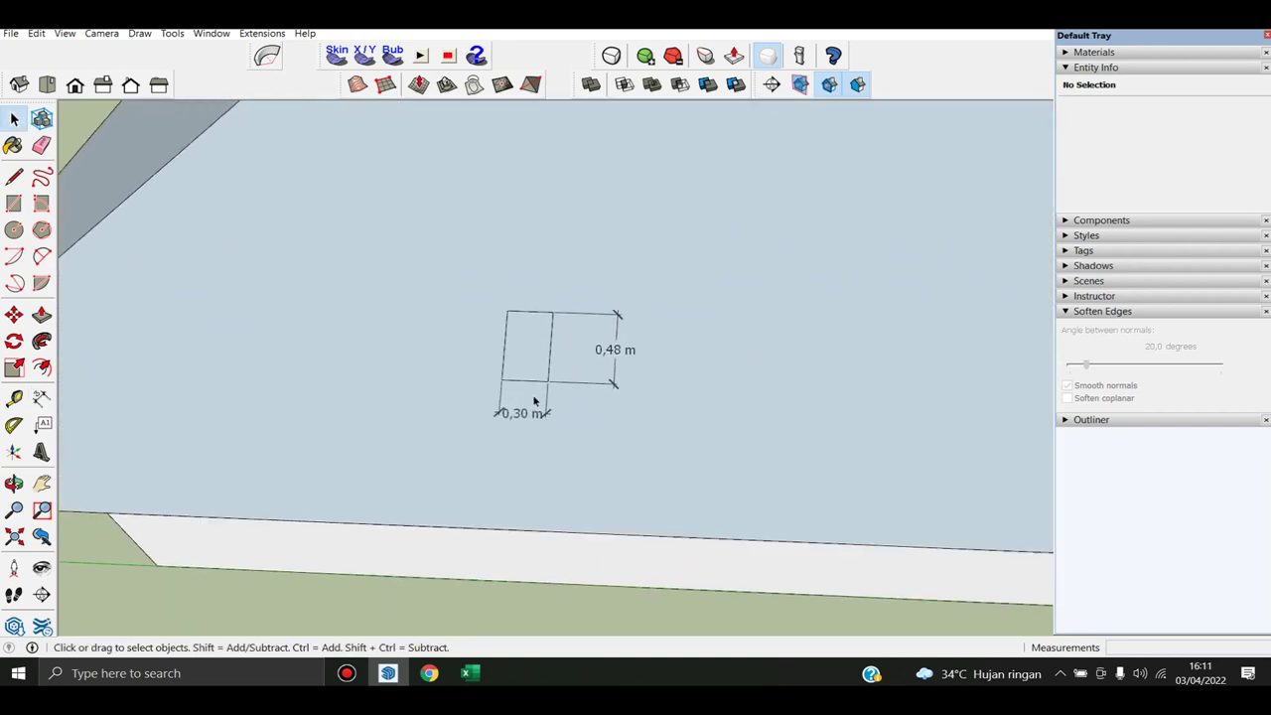
{"action": "scroll", "coordinate": [566, 350], "scroll_direction": "up", "scroll_amount": 1}
{"action": "scroll", "coordinate": [545, 364], "scroll_direction": "up", "scroll_amount": 1}
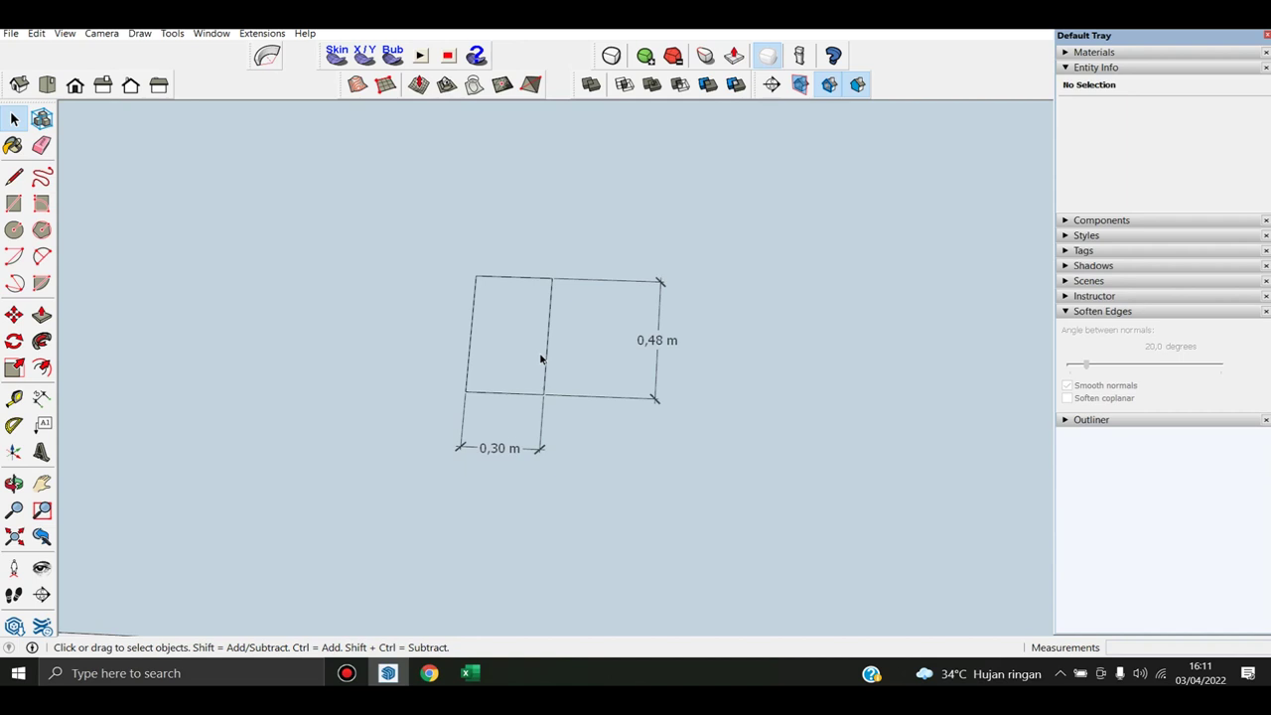
{"action": "left_click", "coordinate": [518, 361]}
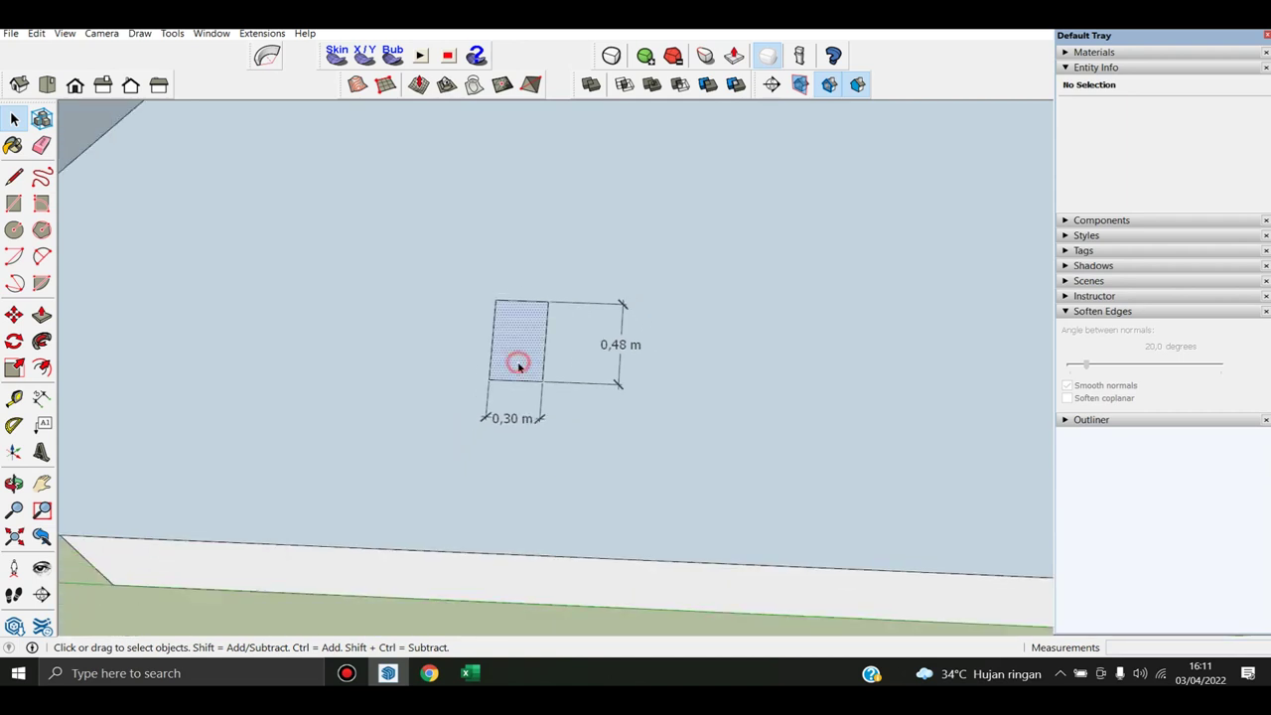
Copy the tile's edge leftward with Move to form a thin strip, then select it
{"action": "key", "text": "m"}
{"action": "key", "text": "ctrl"}
{"action": "left_click", "coordinate": [519, 362]}
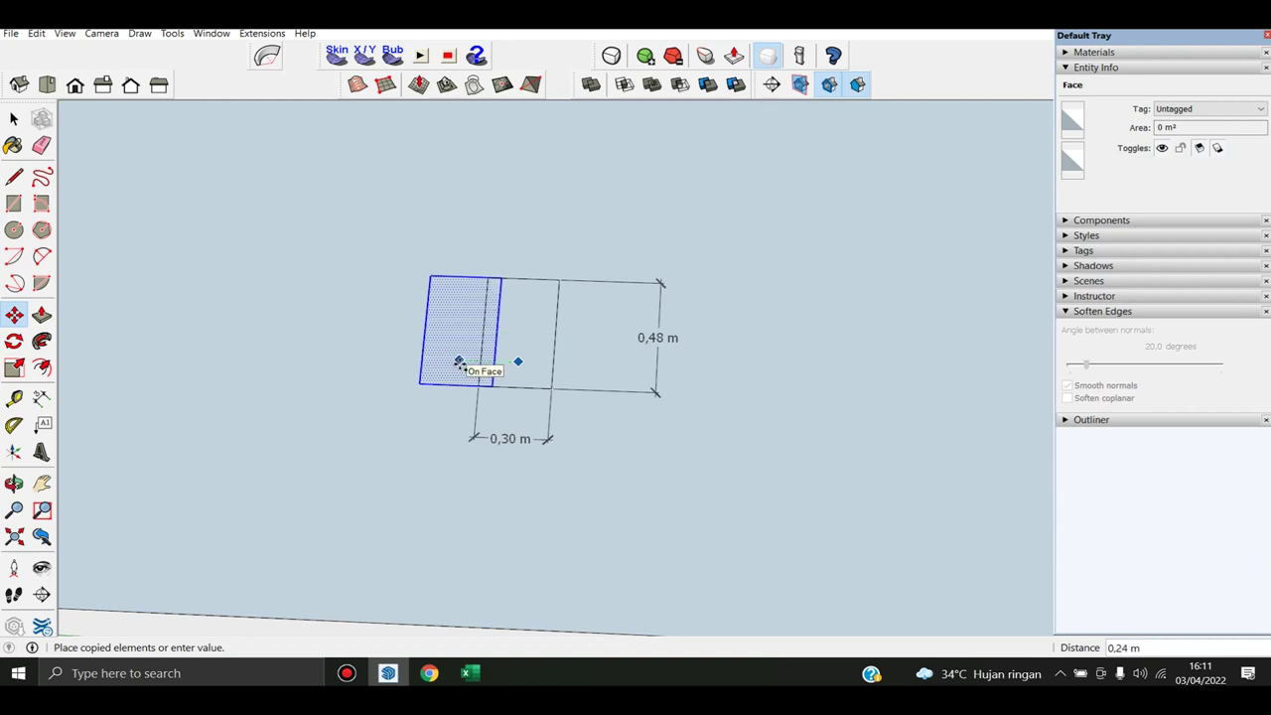
{"action": "left_click", "coordinate": [459, 362]}
{"action": "scroll", "coordinate": [477, 371], "scroll_direction": "up", "scroll_amount": 1}
{"action": "scroll", "coordinate": [487, 380], "scroll_direction": "up", "scroll_amount": 2}
{"action": "key", "text": "space"}
{"action": "scroll", "coordinate": [490, 384], "scroll_direction": "up", "scroll_amount": 1}
{"action": "left_click", "coordinate": [492, 384]}
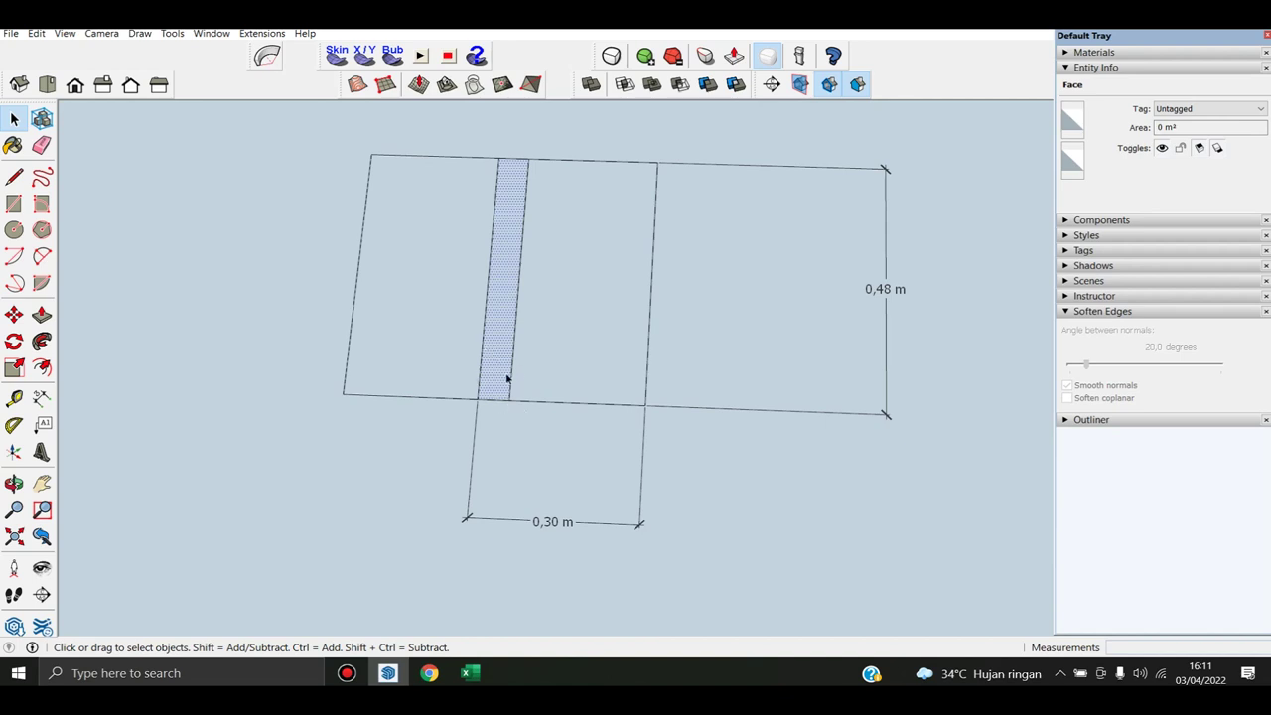
{"action": "scroll", "coordinate": [618, 368], "scroll_direction": "down", "scroll_amount": 1}
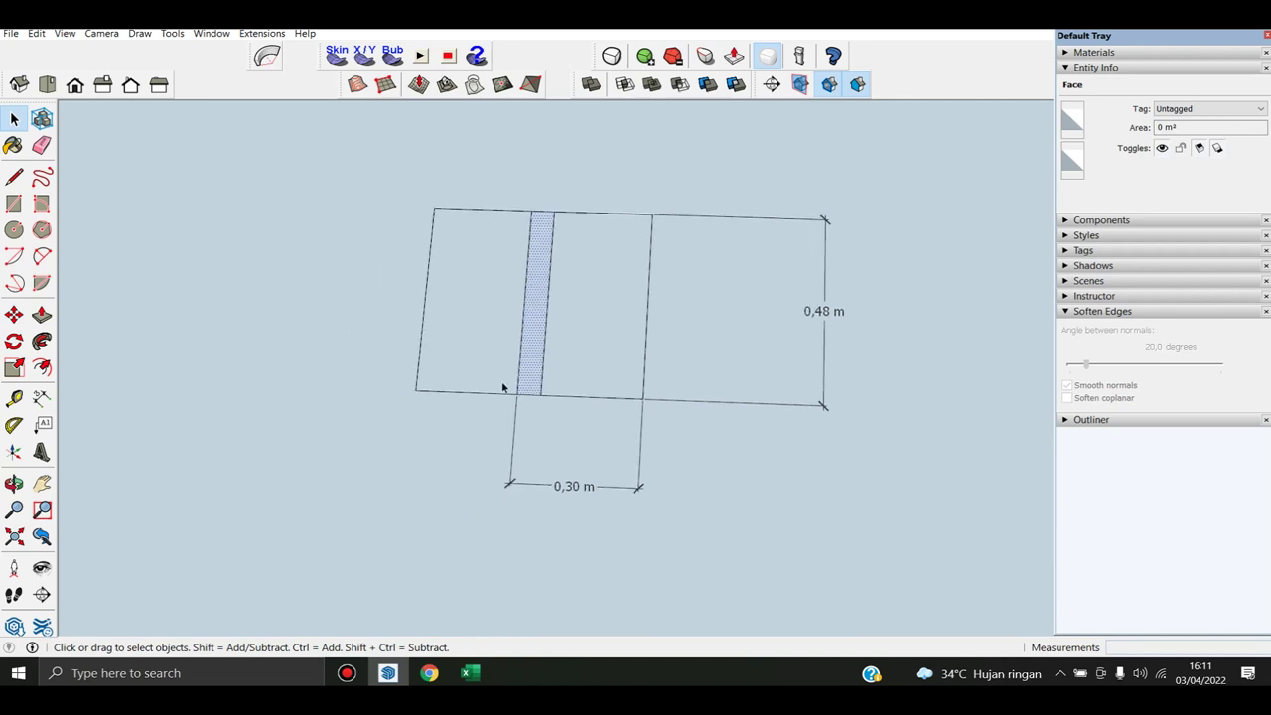
{"action": "scroll", "coordinate": [523, 400], "scroll_direction": "up", "scroll_amount": 1}
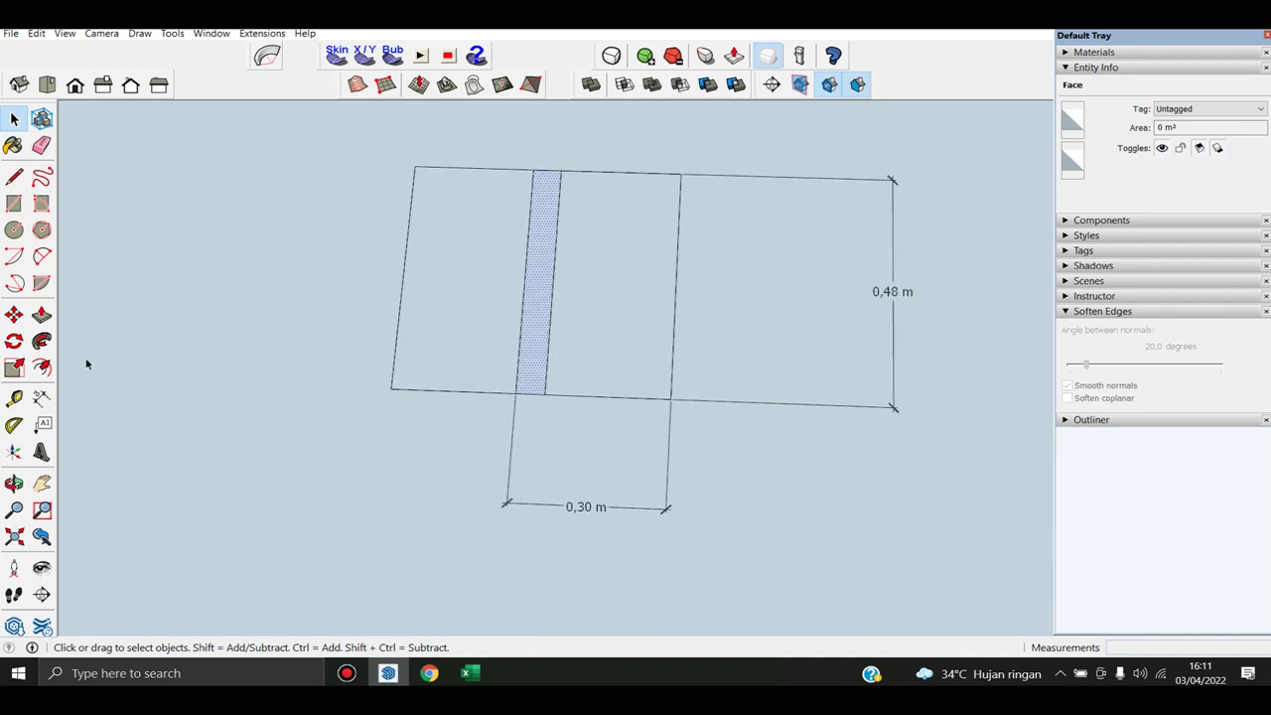
Dimension the left section 0,24 m wide and 0,48 m tall
{"action": "left_click", "coordinate": [40, 398]}
{"action": "left_click", "coordinate": [509, 394]}
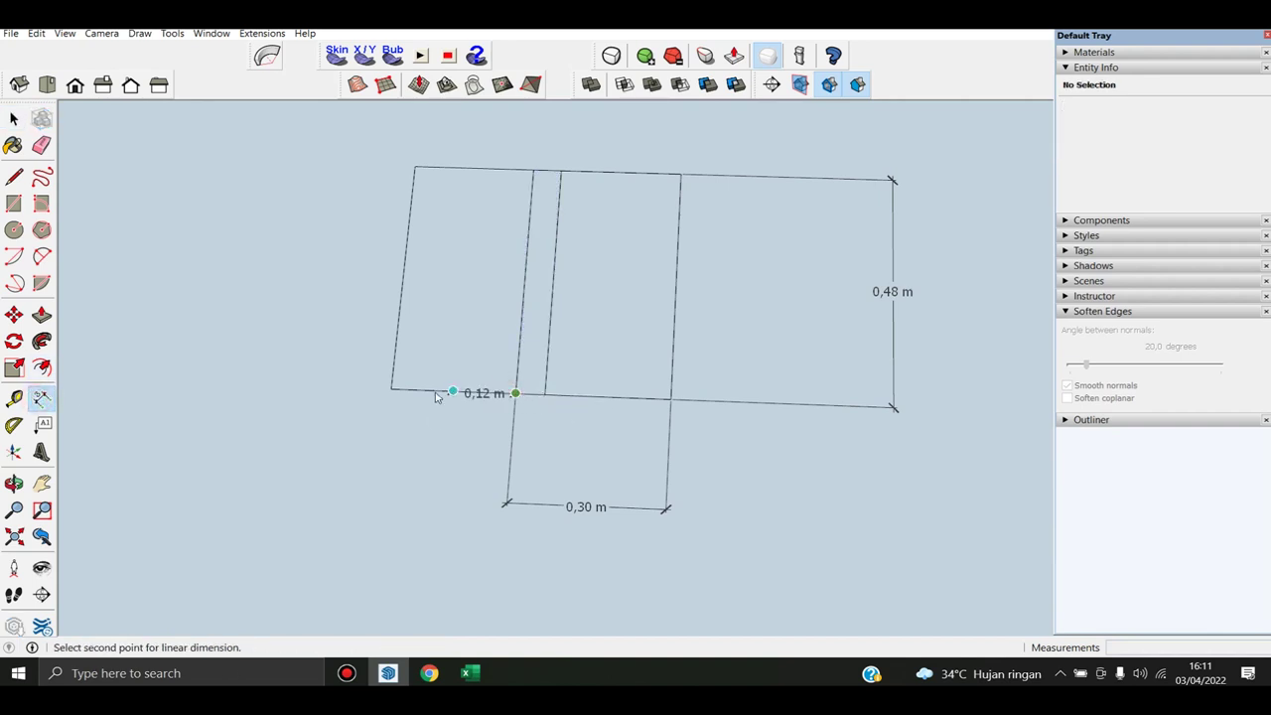
{"action": "left_click", "coordinate": [391, 389]}
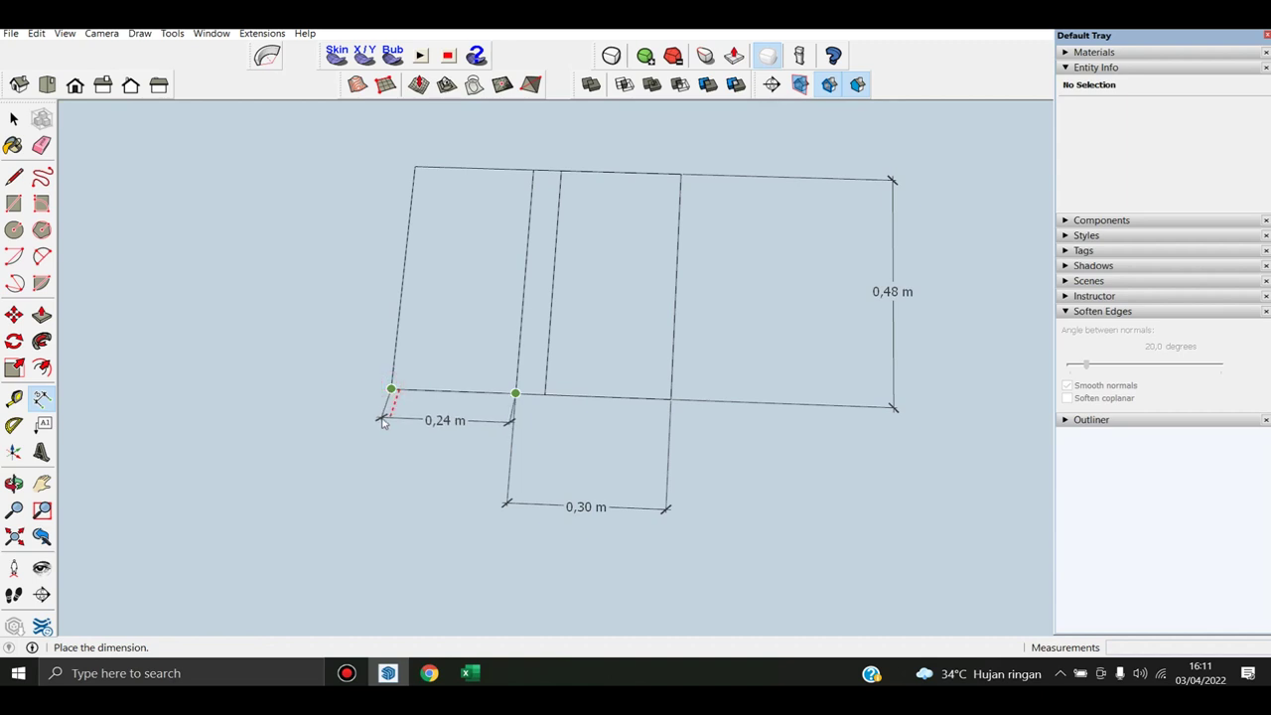
{"action": "left_click", "coordinate": [387, 433]}
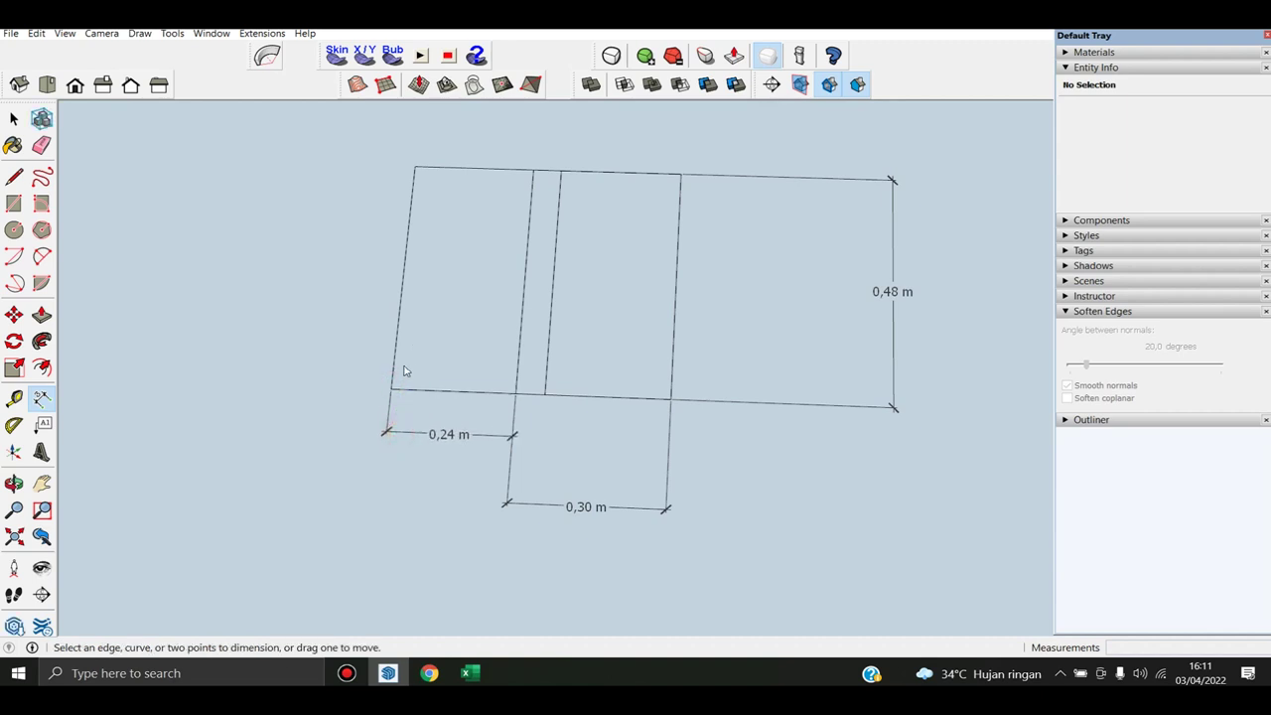
{"action": "left_click", "coordinate": [391, 389]}
{"action": "left_click", "coordinate": [416, 166]}
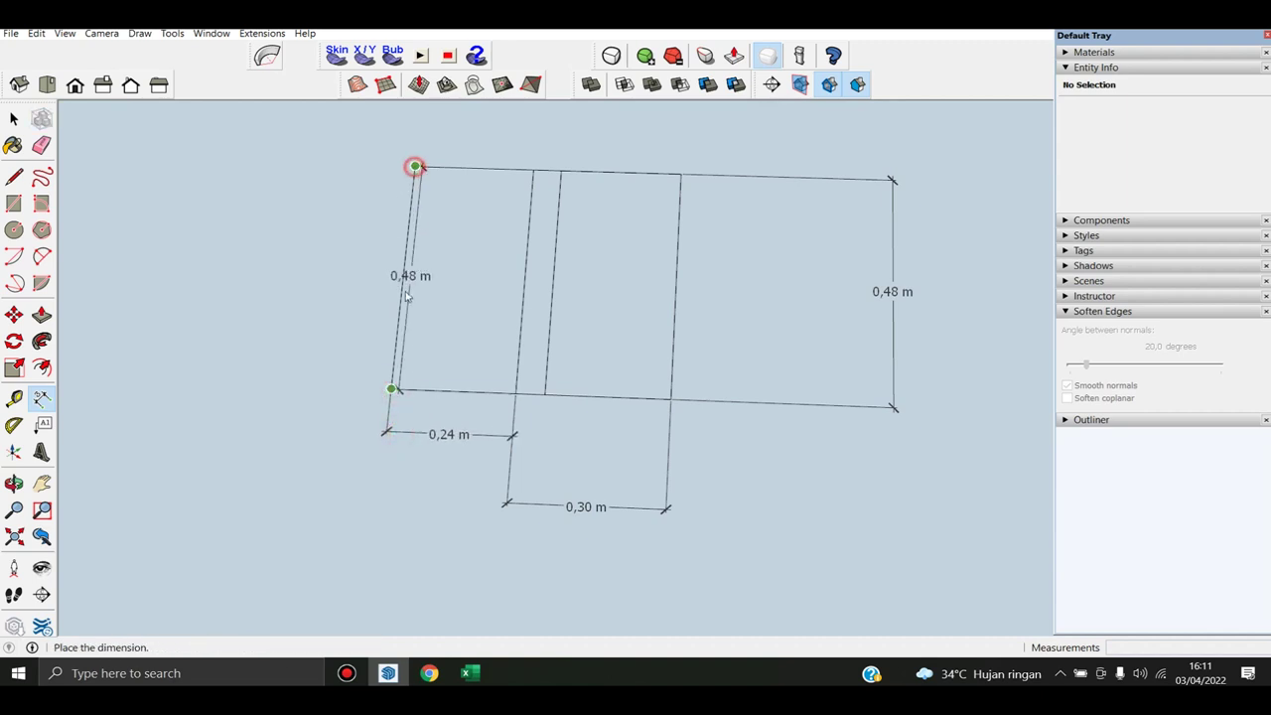
{"action": "left_click", "coordinate": [355, 360]}
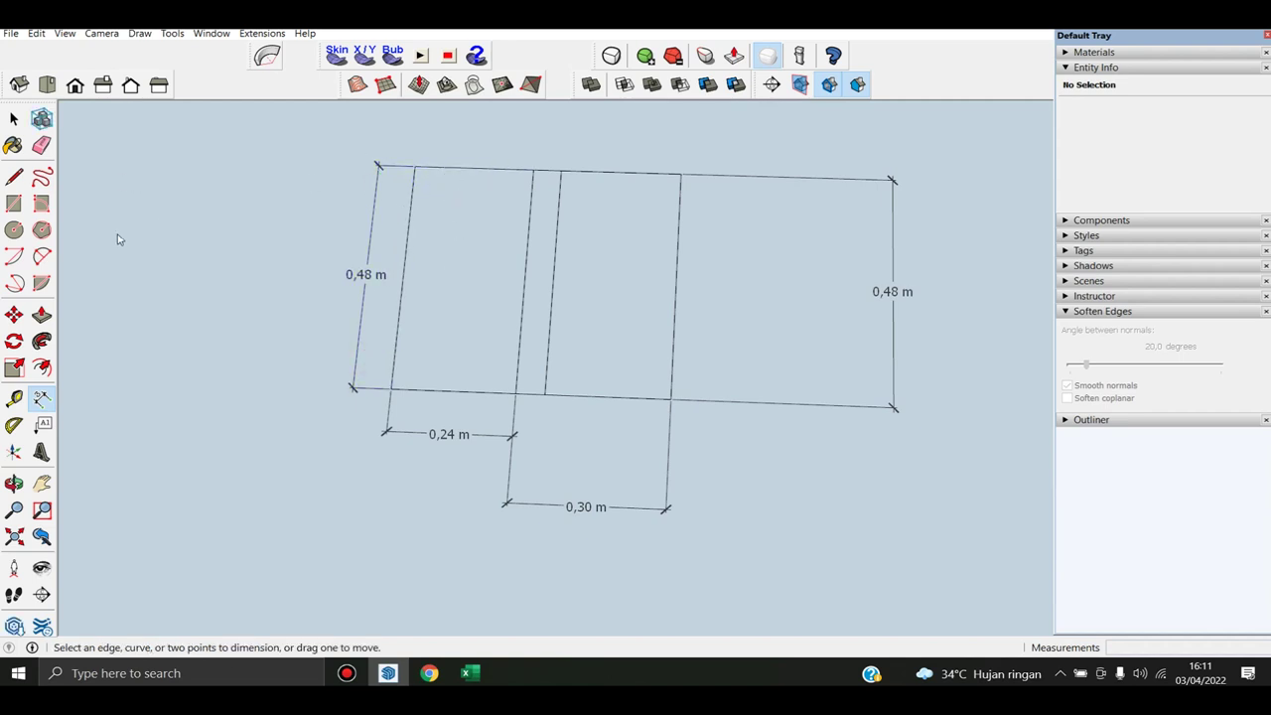
Draw a horizontal line near the top to split off a thin strip
{"action": "key", "text": "l"}
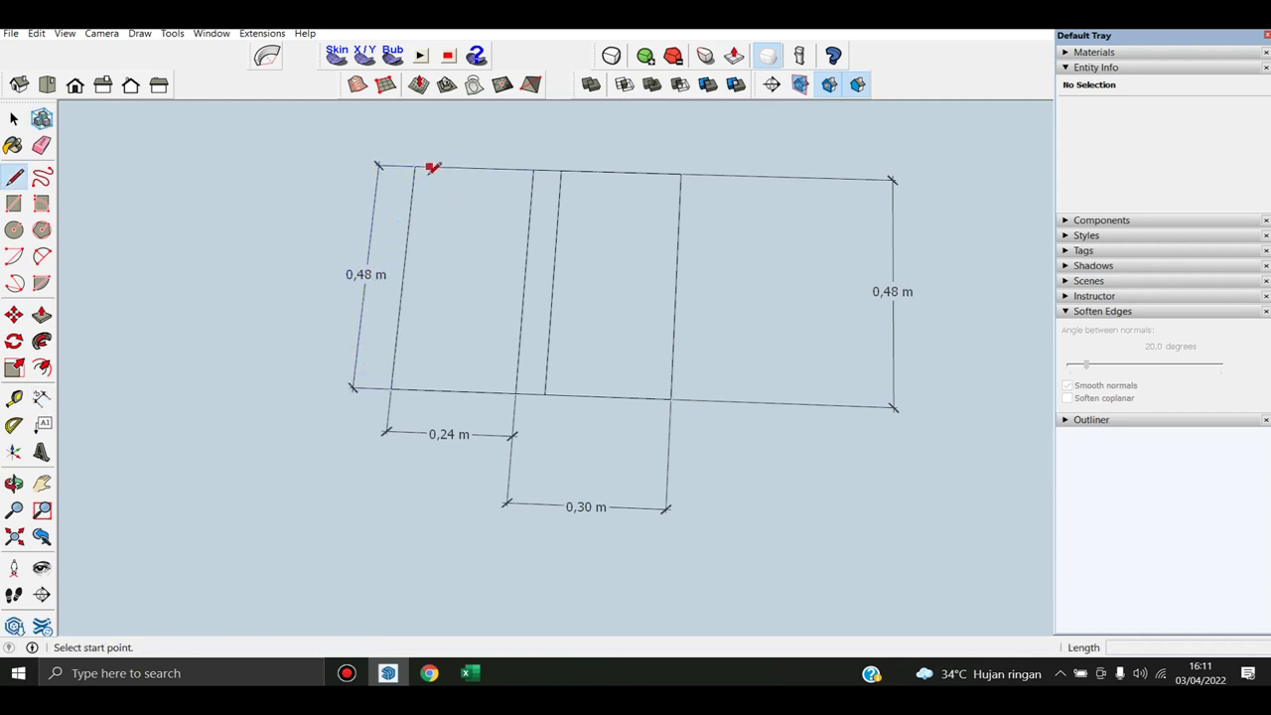
{"action": "left_click", "coordinate": [413, 178]}
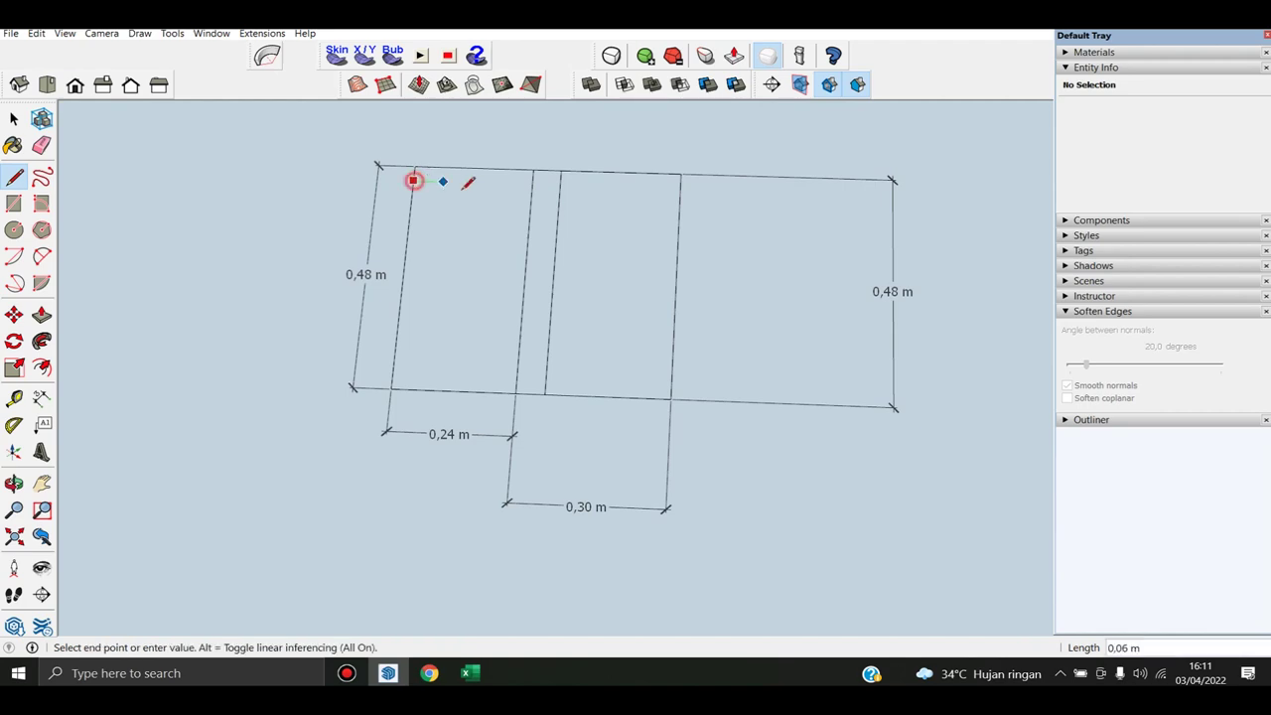
{"action": "left_click", "coordinate": [533, 183]}
{"action": "key", "text": "space"}
{"action": "left_click", "coordinate": [382, 169]}
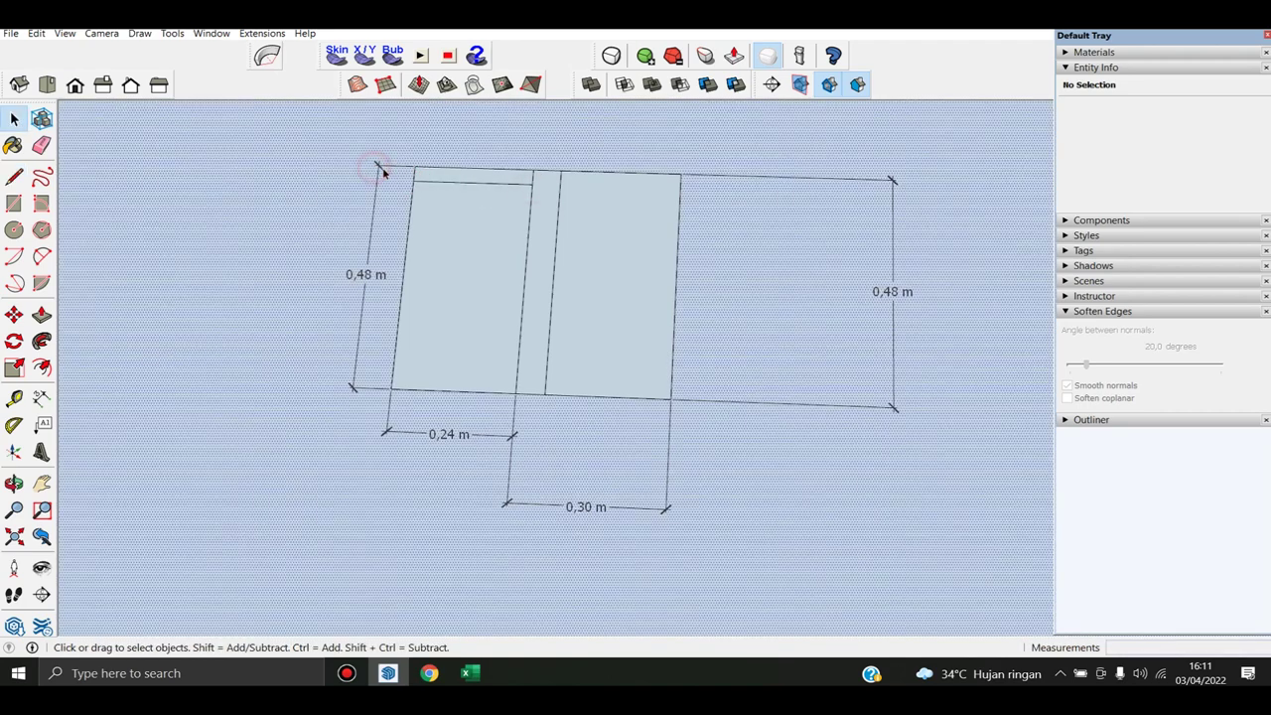
Delete the left 0,48 m height dimension
{"action": "left_click", "coordinate": [381, 169]}
{"action": "key", "text": "m"}
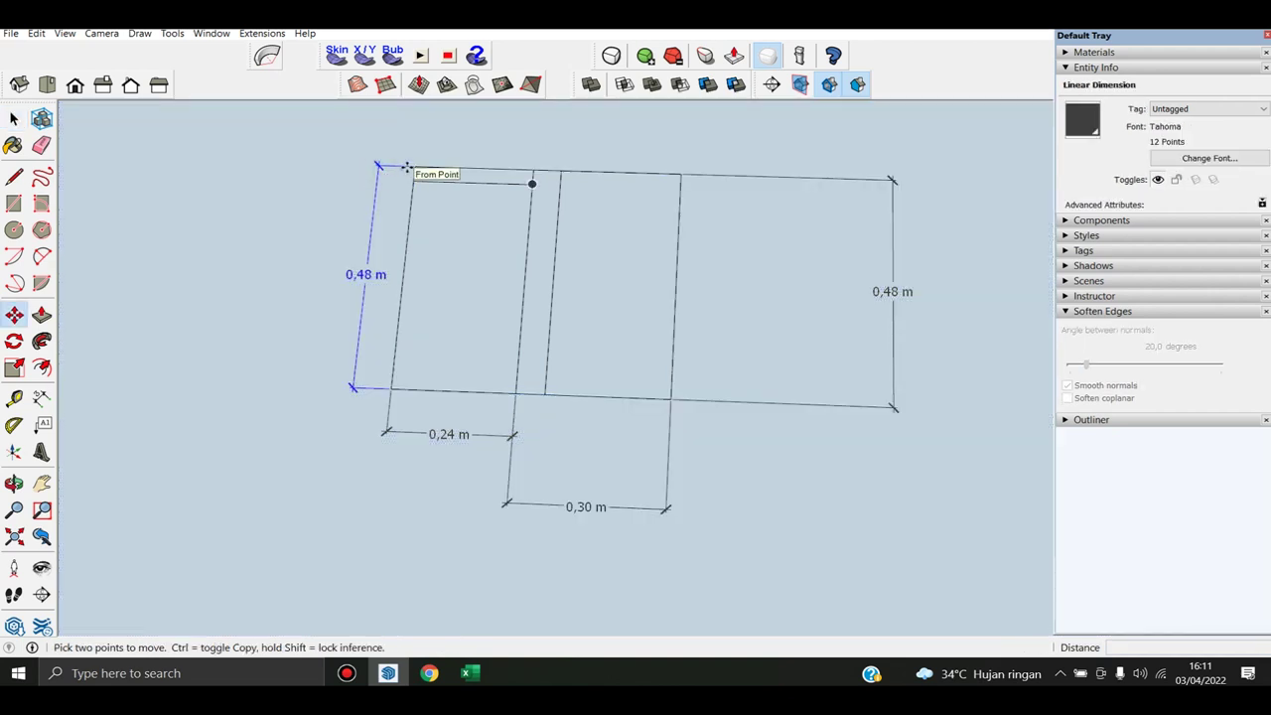
{"action": "left_click", "coordinate": [407, 173]}
{"action": "key", "text": "Escape"}
{"action": "key", "text": "e"}
{"action": "left_click", "coordinate": [358, 273]}
{"action": "key", "text": "space"}
Add a 0,45 m height dimension to the left of the left section
{"action": "left_click", "coordinate": [471, 175]}
{"action": "left_click", "coordinate": [545, 227], "text": "shift"}
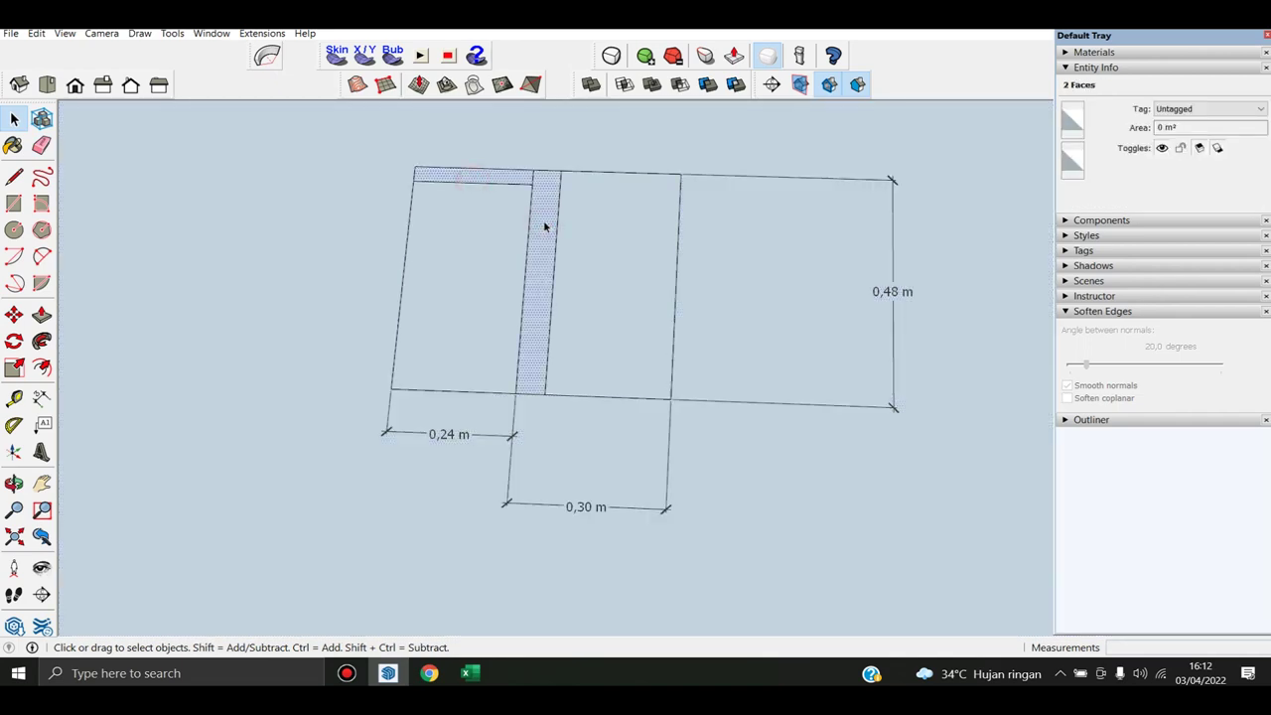
{"action": "left_click", "coordinate": [41, 397]}
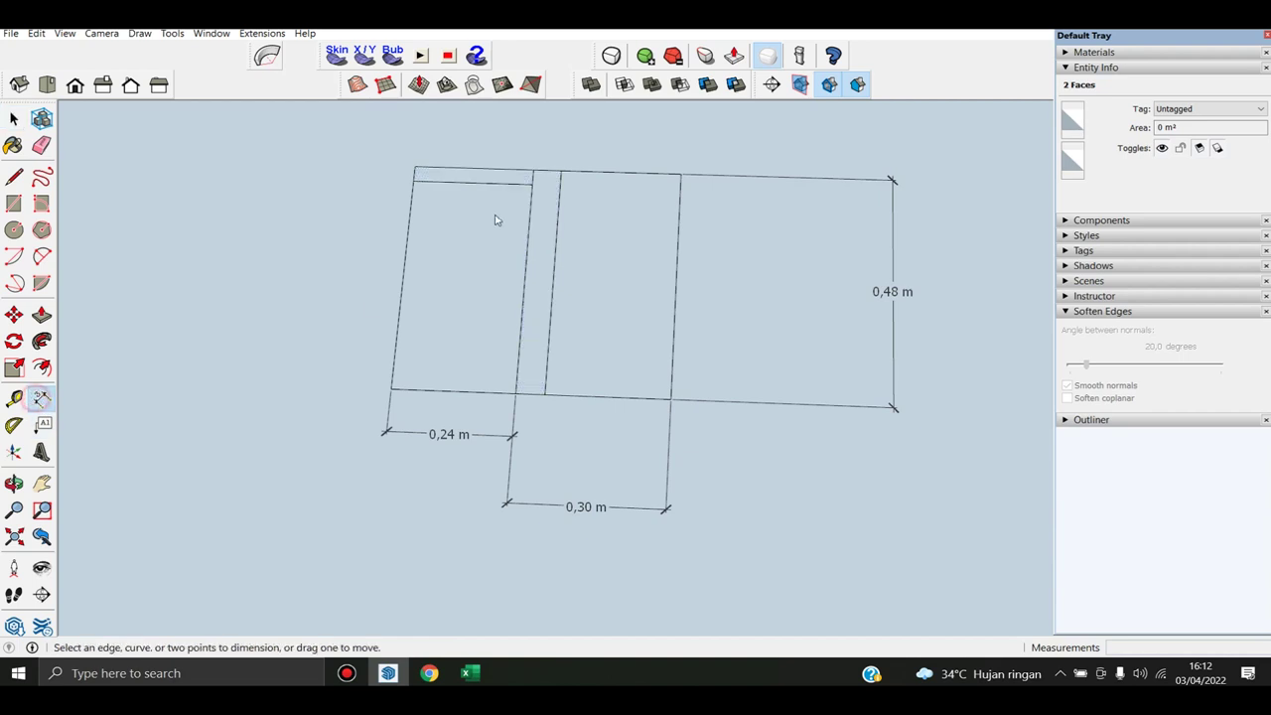
{"action": "left_click", "coordinate": [414, 181]}
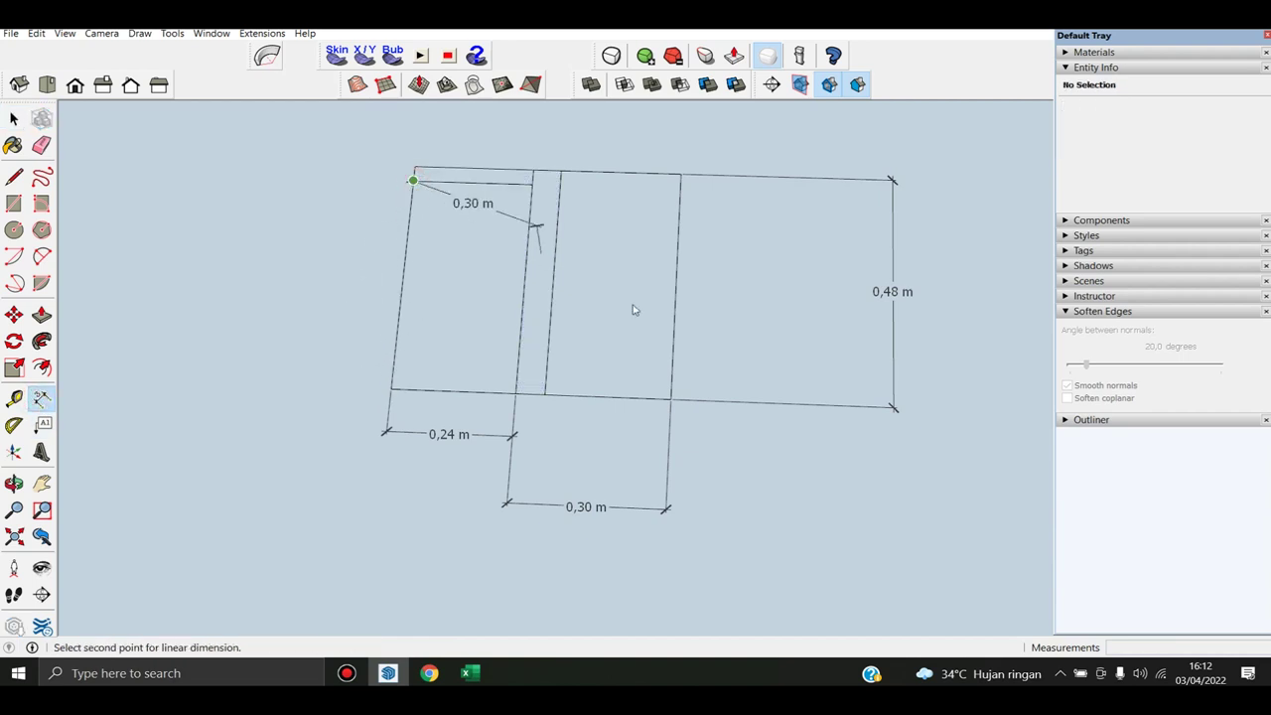
{"action": "mouse_move", "coordinate": [398, 405]}
{"action": "middle_mouse_down"}
{"action": "mouse_move", "coordinate": [488, 463]}
{"action": "mouse_move", "coordinate": [401, 475]}
{"action": "mouse_move", "coordinate": [443, 446]}
{"action": "mouse_move", "coordinate": [357, 314]}
{"action": "middle_mouse_up"}
{"action": "left_click", "coordinate": [404, 482]}
{"action": "left_click", "coordinate": [355, 487]}
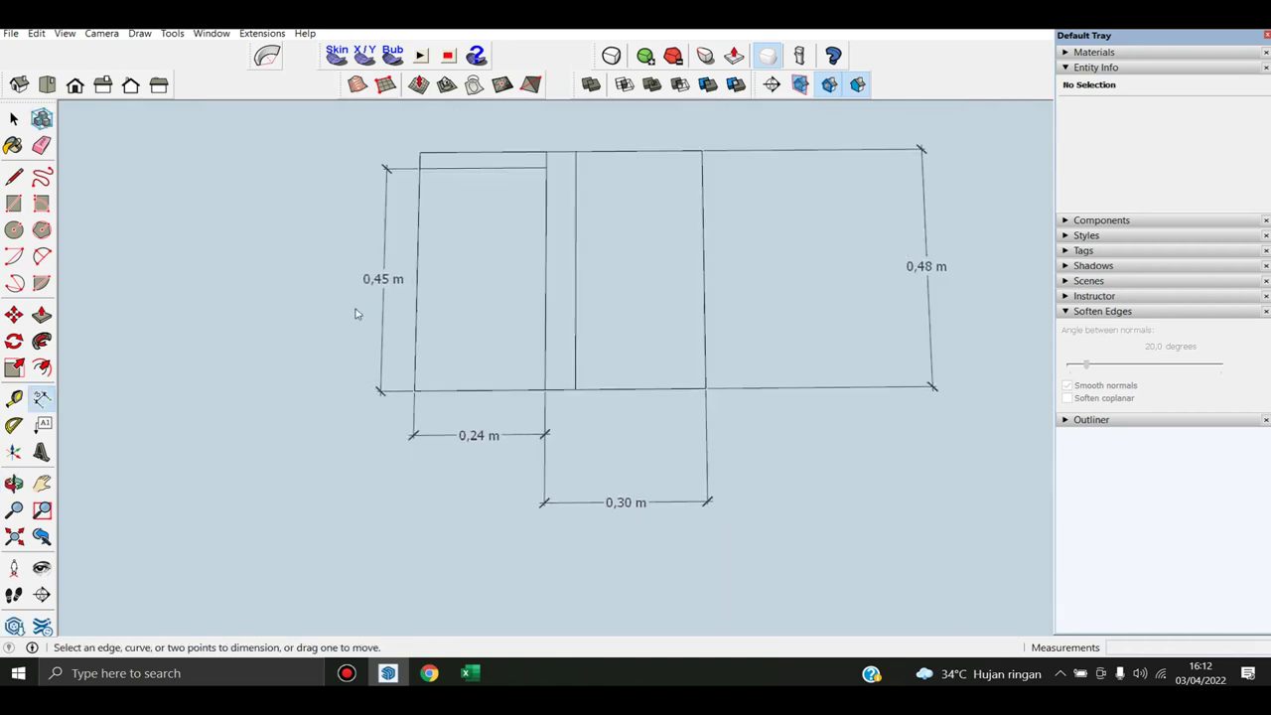
Zoom around the drawing and select the 0,24 m dimension
{"action": "scroll", "coordinate": [356, 314], "scroll_direction": "up", "scroll_amount": 1}
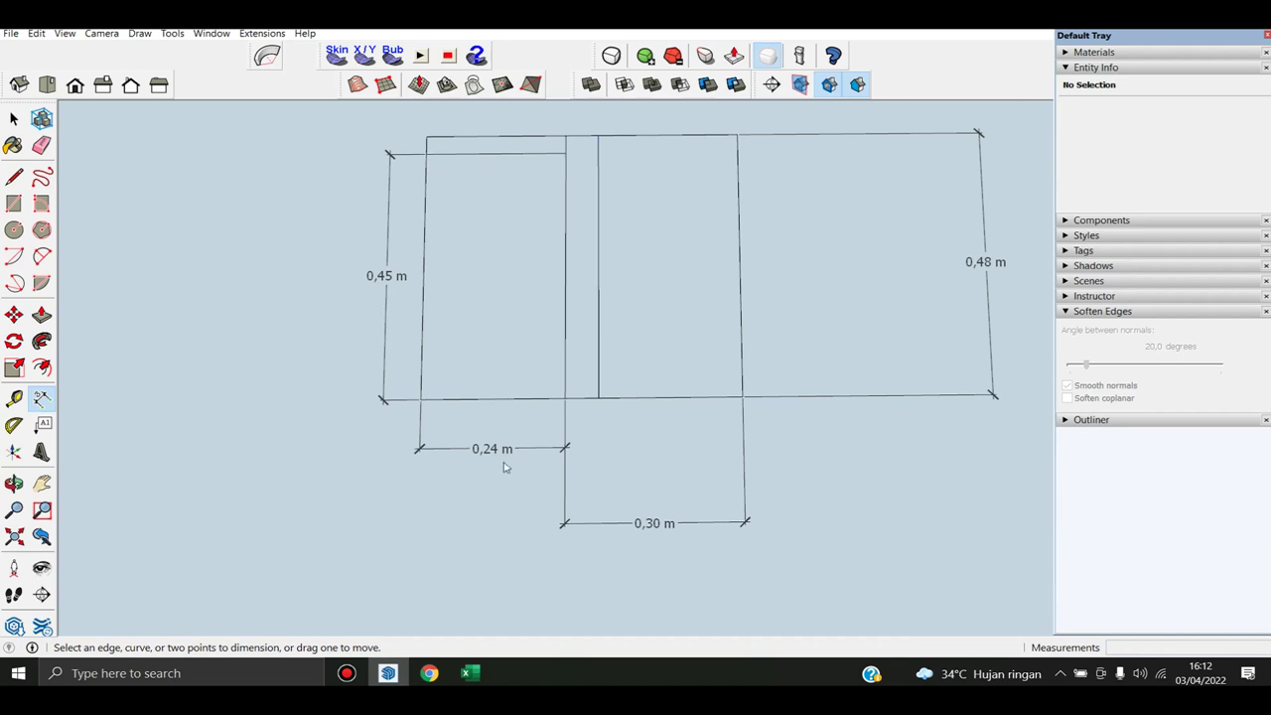
{"action": "scroll", "coordinate": [457, 412], "scroll_direction": "down", "scroll_amount": 1}
{"action": "scroll", "coordinate": [477, 437], "scroll_direction": "down", "scroll_amount": 1}
{"action": "scroll", "coordinate": [842, 302], "scroll_direction": "up", "scroll_amount": 1}
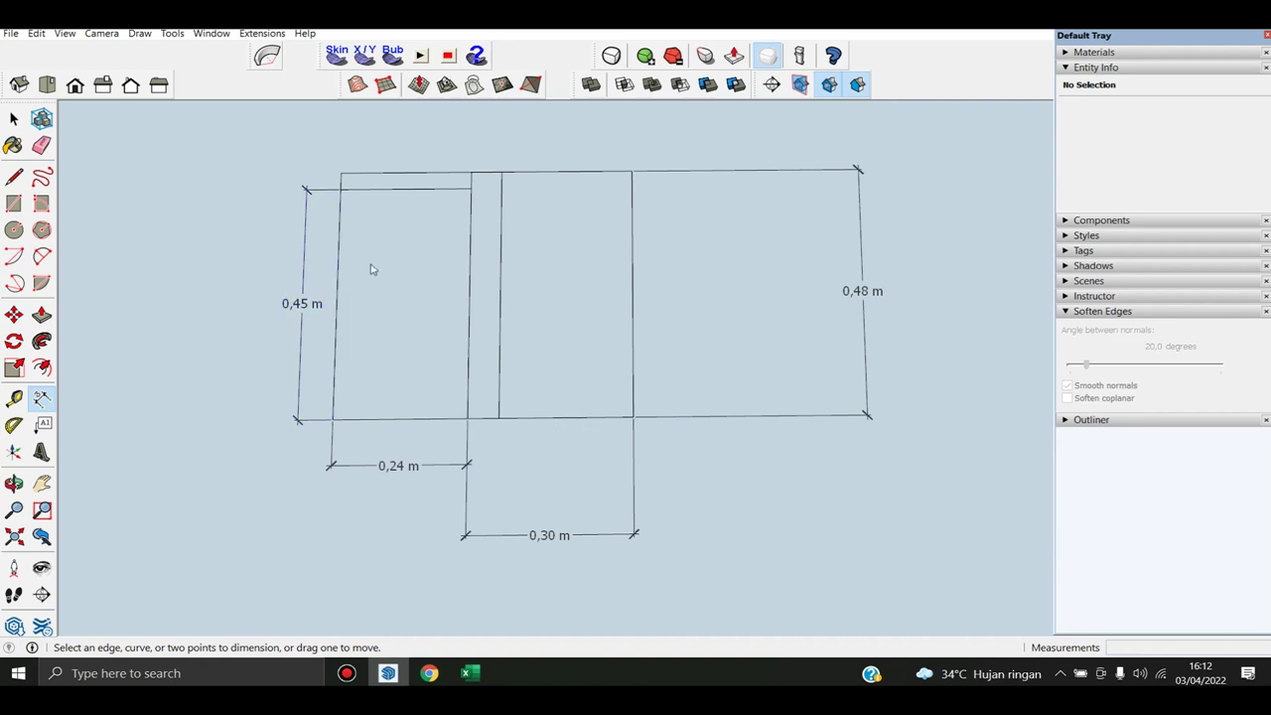
{"action": "scroll", "coordinate": [372, 270], "scroll_direction": "down", "scroll_amount": 1}
{"action": "scroll", "coordinate": [318, 349], "scroll_direction": "up", "scroll_amount": 1}
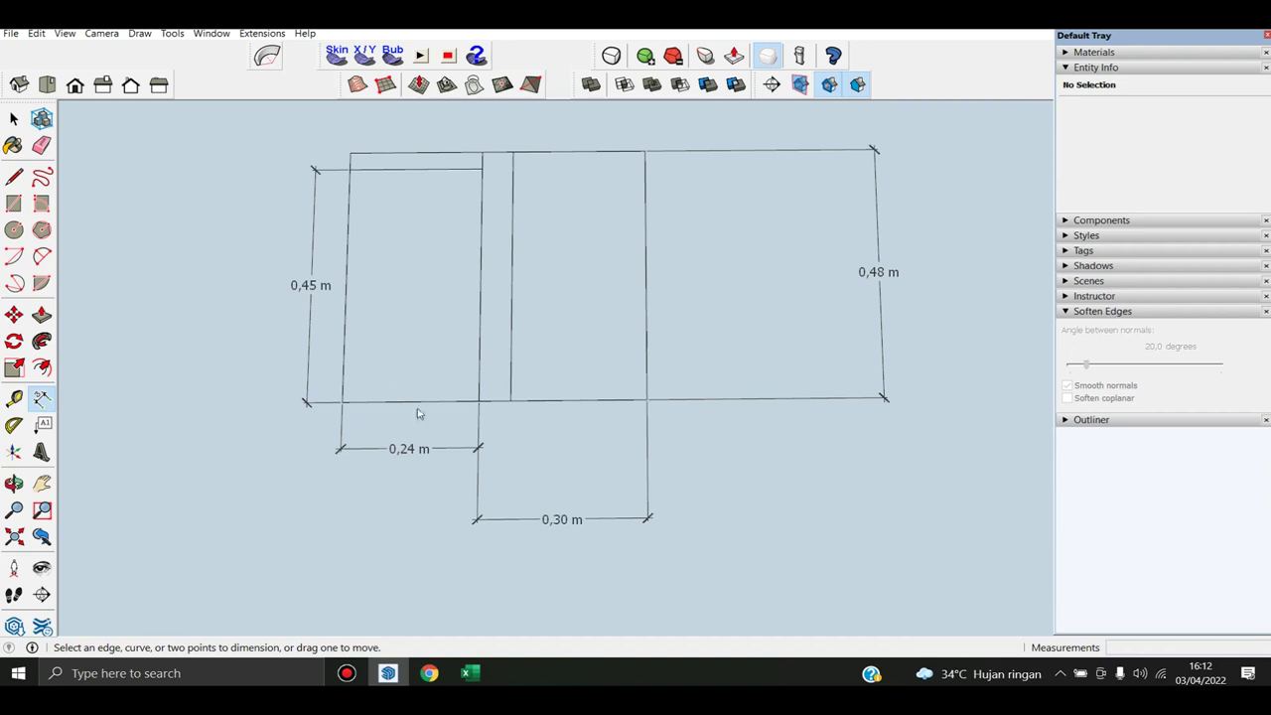
{"action": "left_click", "coordinate": [422, 448]}
Enter the tile-area formula =0,24*0,45 in Excel cell I9
{"action": "left_click", "coordinate": [466, 673]}
{"action": "left_click", "coordinate": [524, 331]}
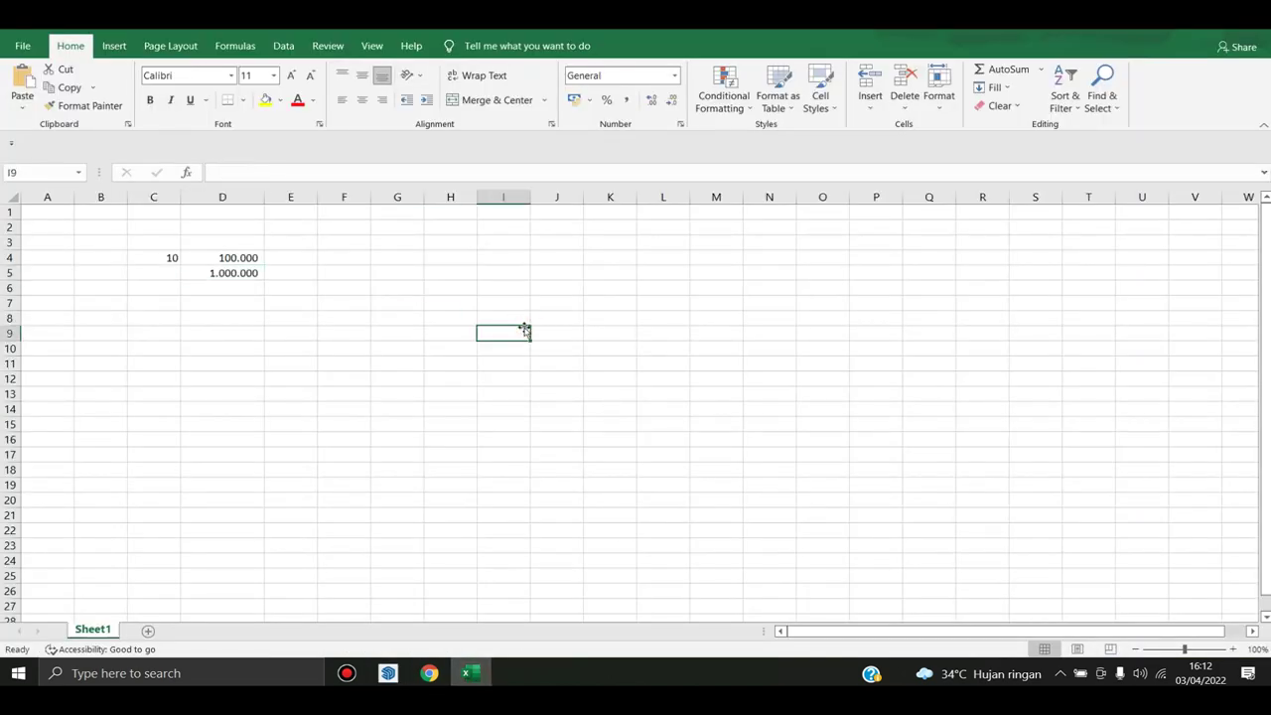
{"action": "type", "text": "0,24"}
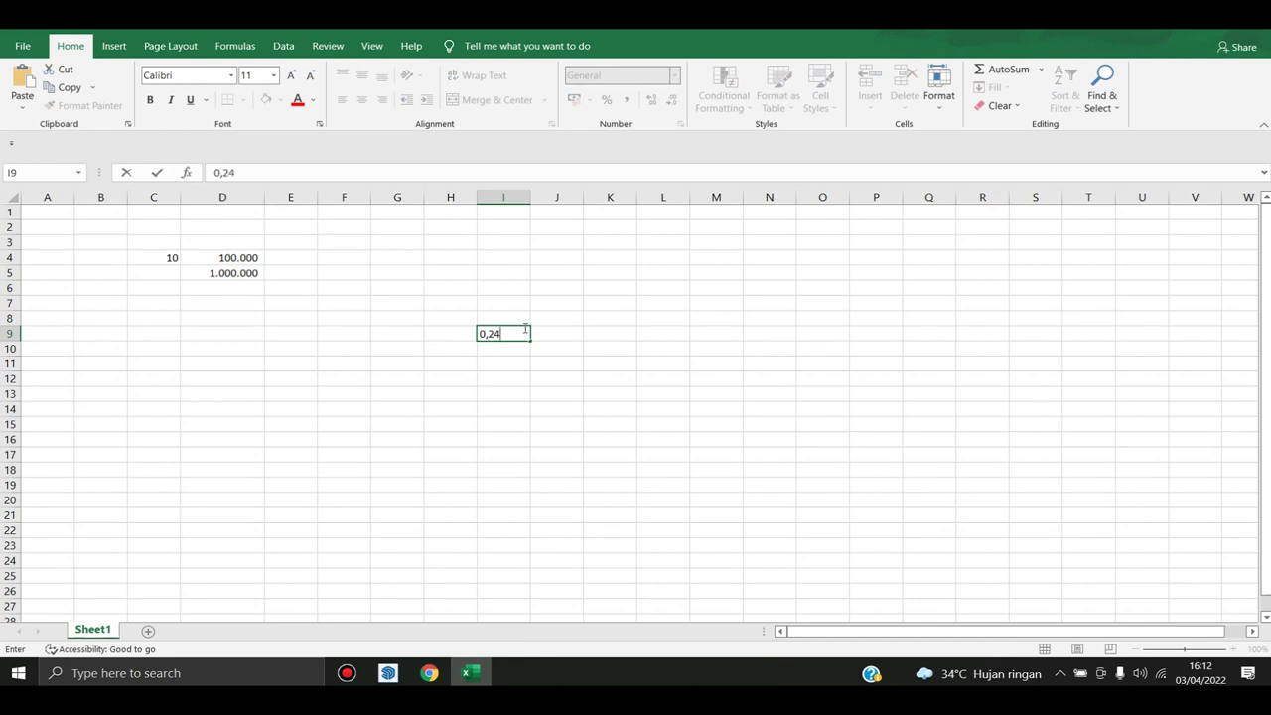
{"action": "key", "text": "super+Tab"}
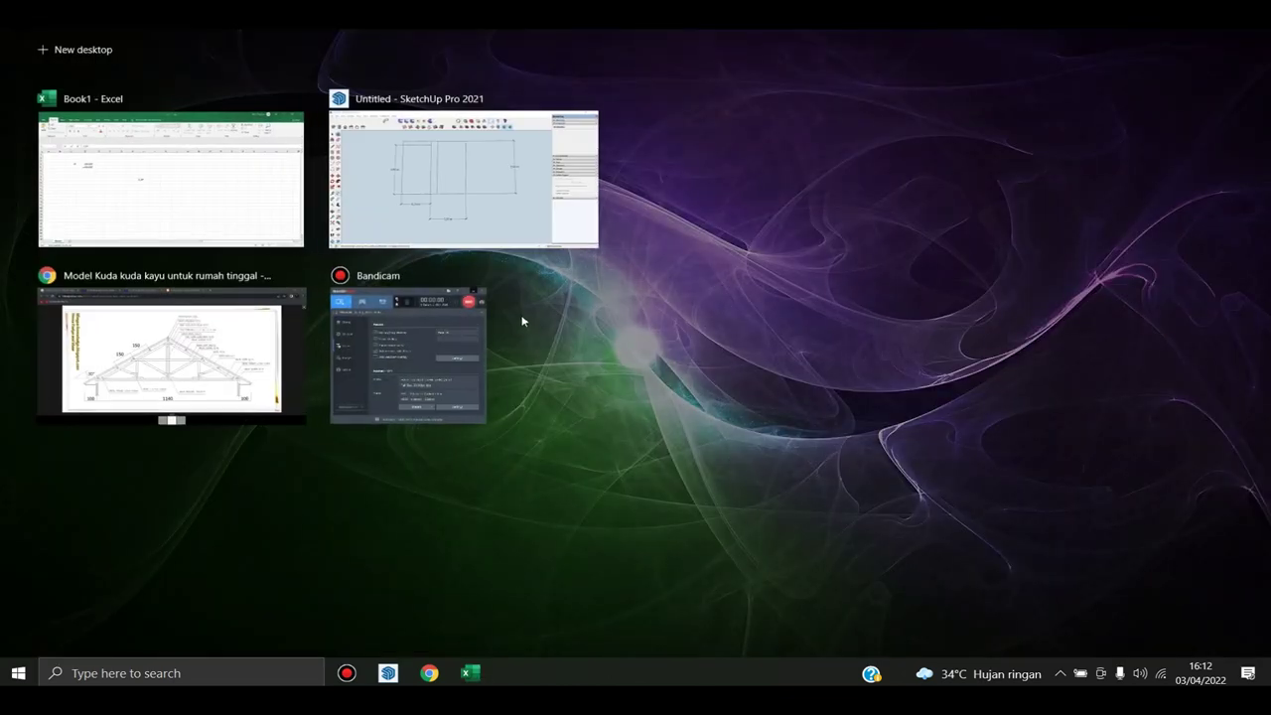
{"action": "left_click", "coordinate": [519, 227]}
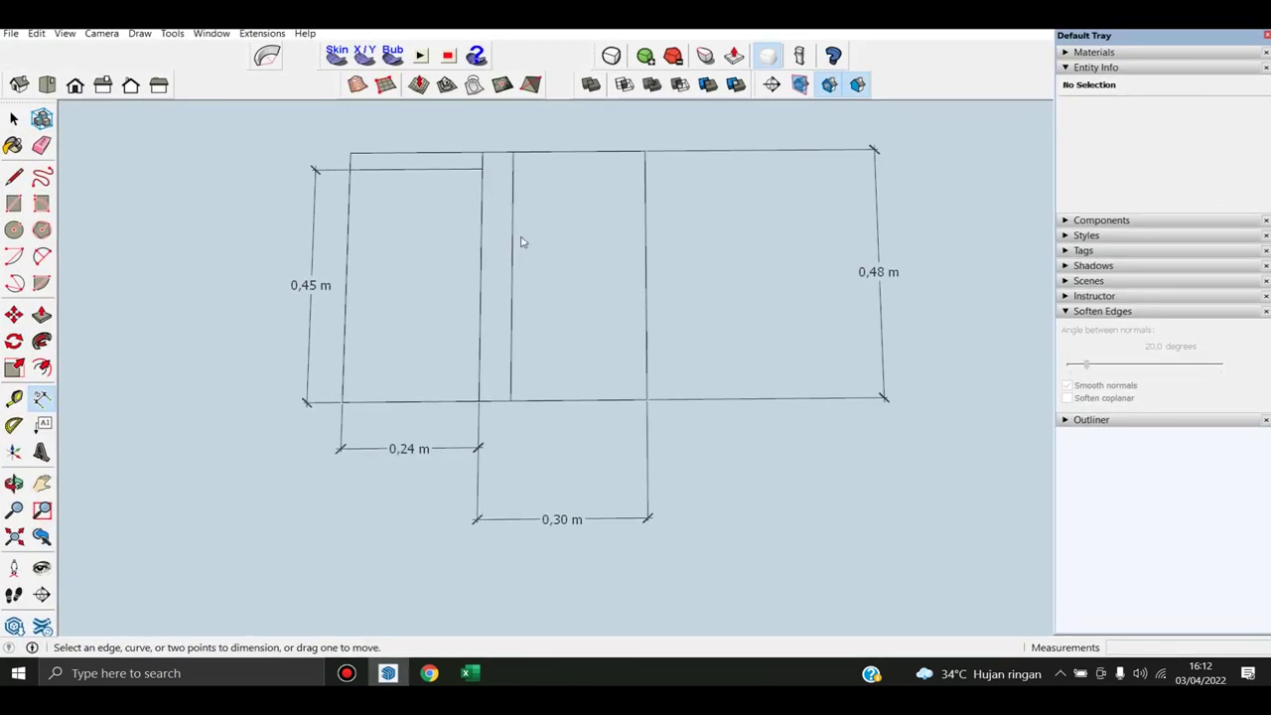
{"action": "key", "text": "alt+Tab"}
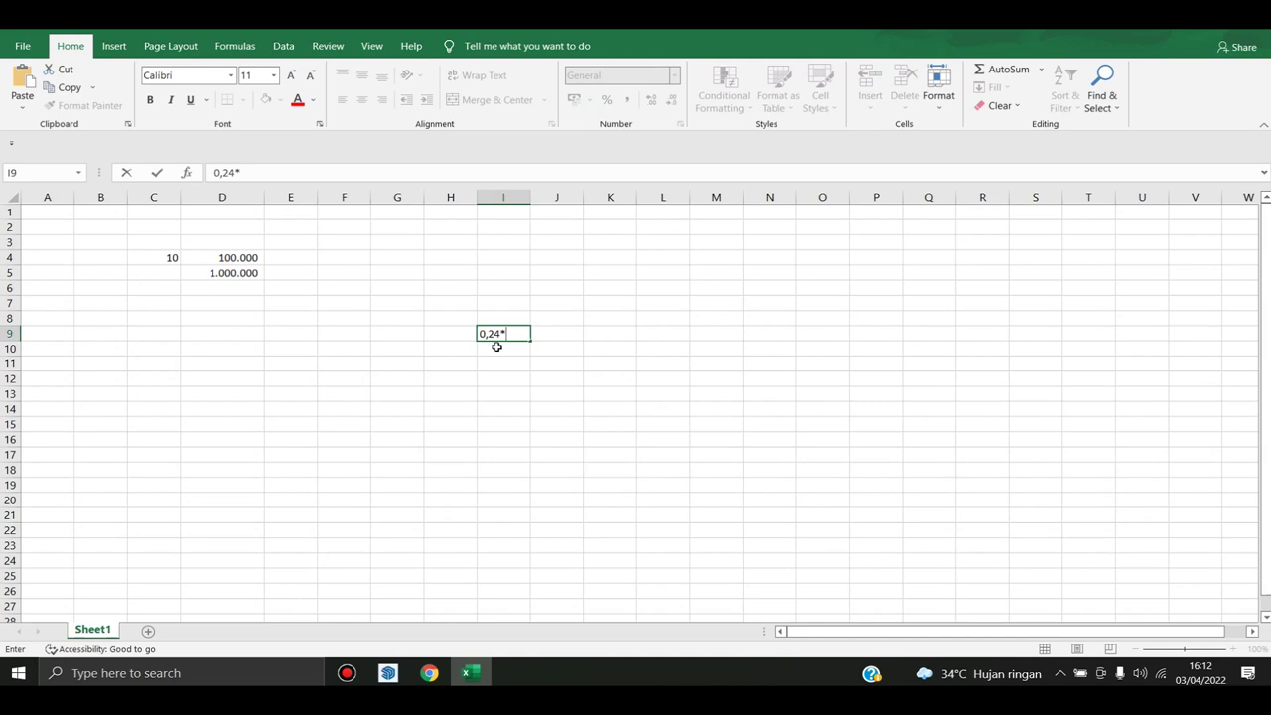
{"action": "type", "text": "0,45"}
{"action": "left_click", "coordinate": [478, 334]}
{"action": "type", "text": "="}
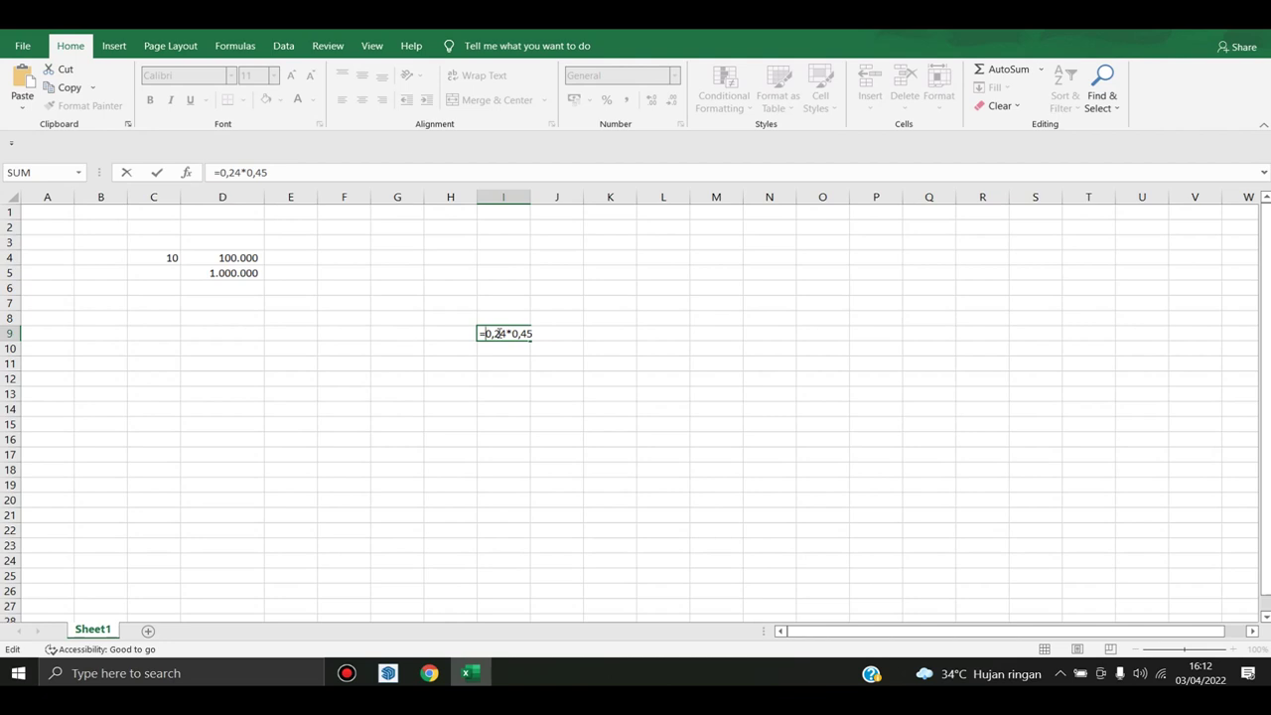
{"action": "key", "text": "Return"}
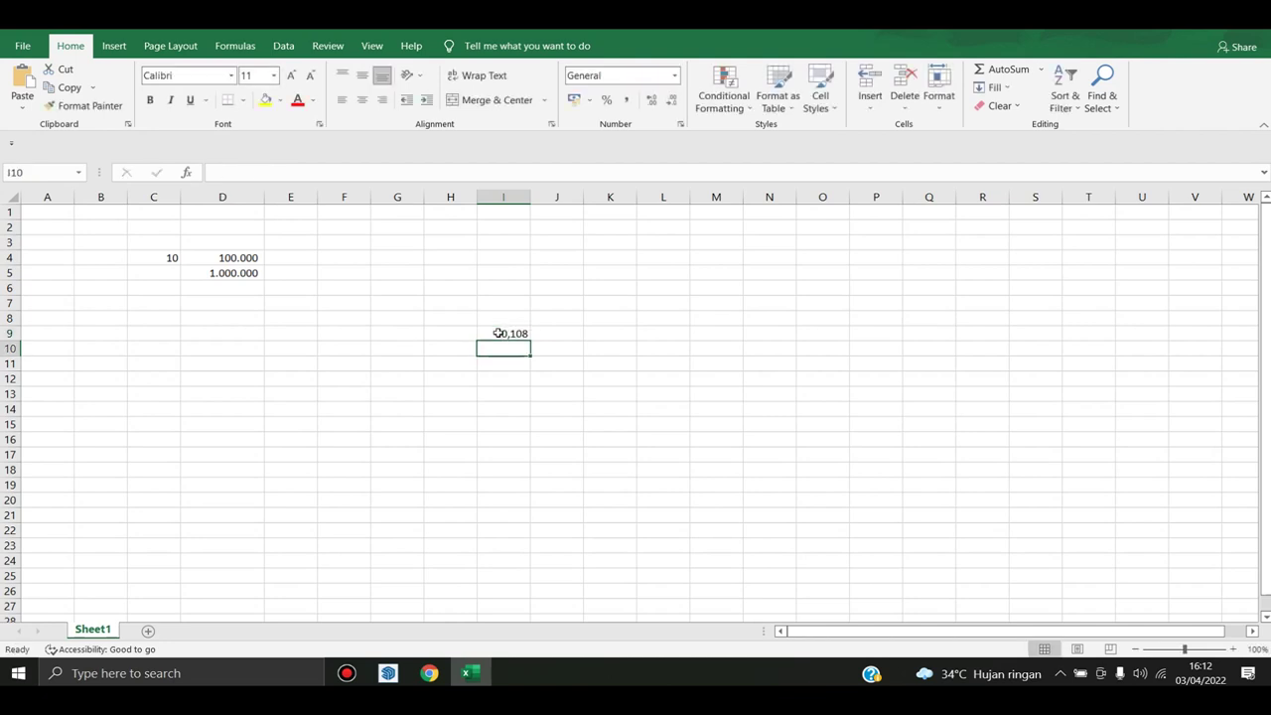
Check that I9 shows 0,108, then return to the SketchUp drawing
{"action": "left_click", "coordinate": [519, 333]}
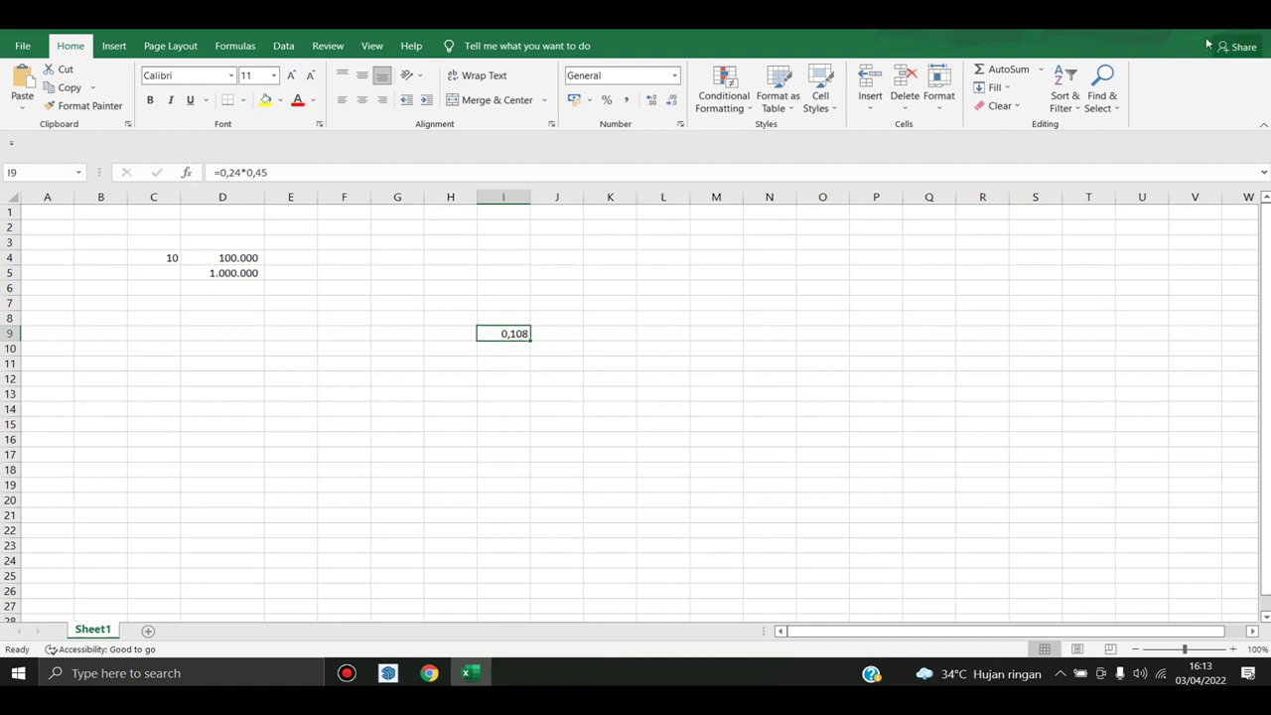
{"action": "left_click", "coordinate": [518, 333]}
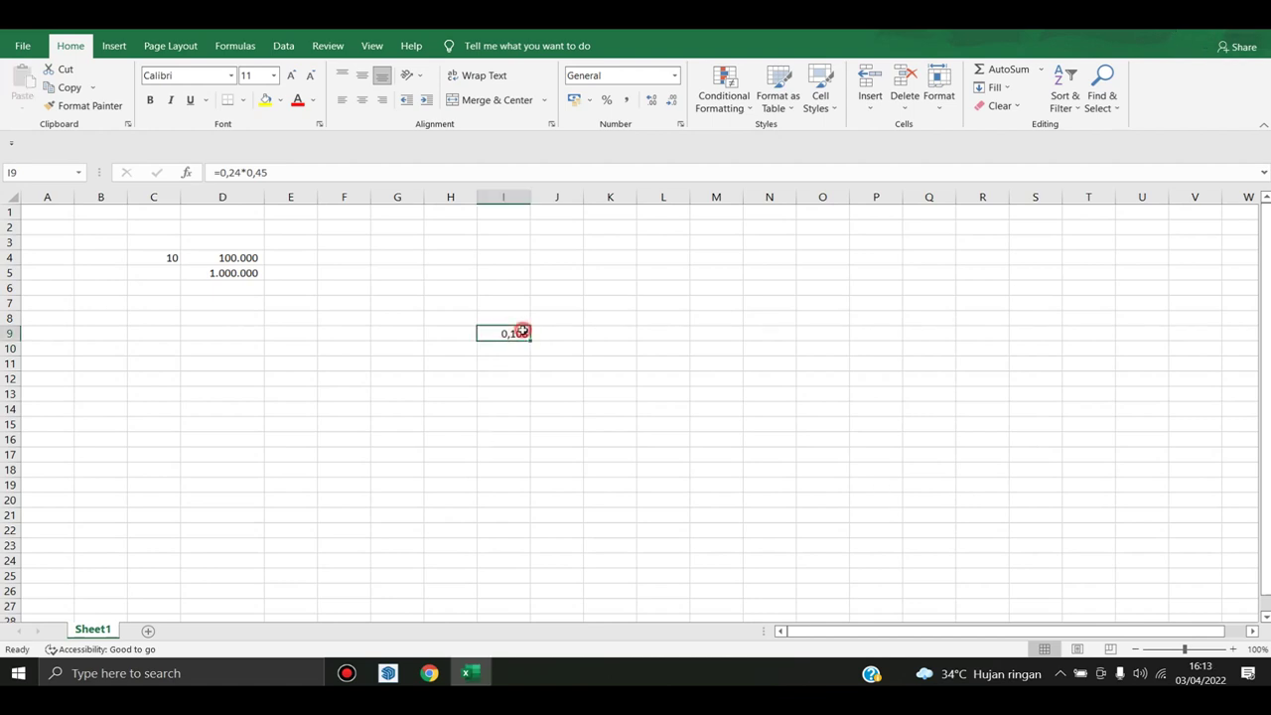
{"action": "left_click", "coordinate": [435, 675]}
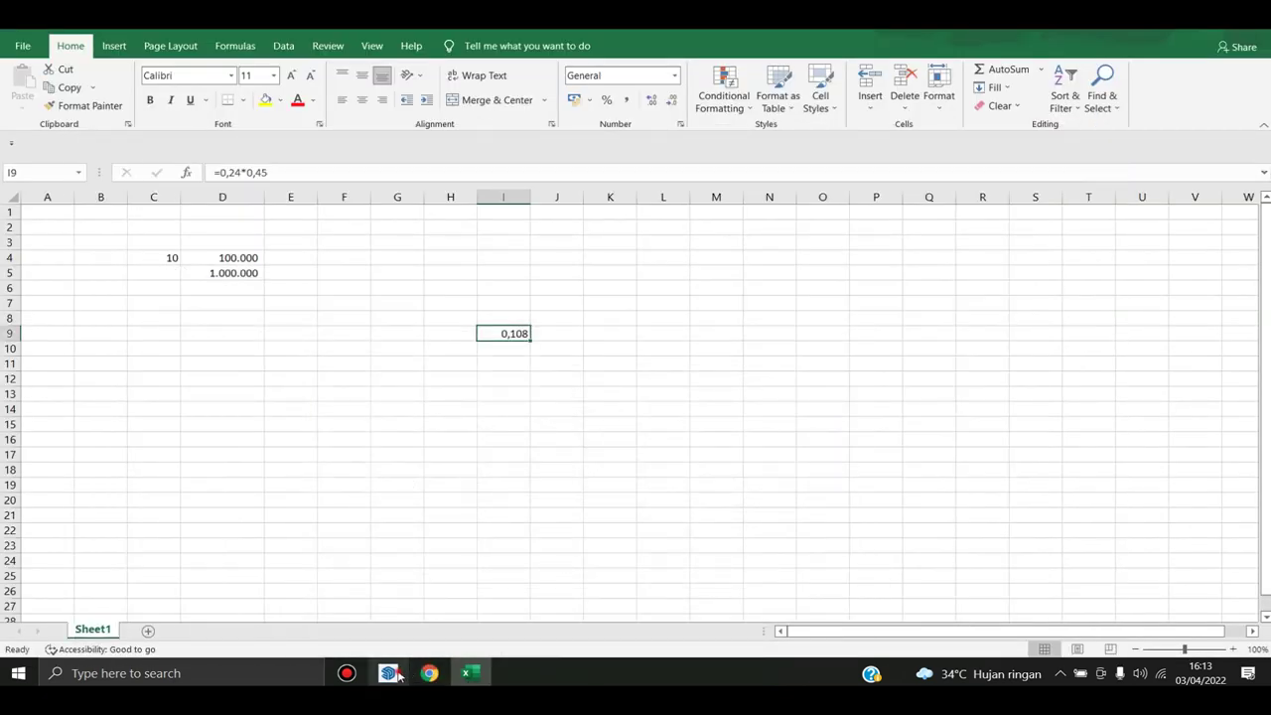
{"action": "left_click", "coordinate": [393, 674]}
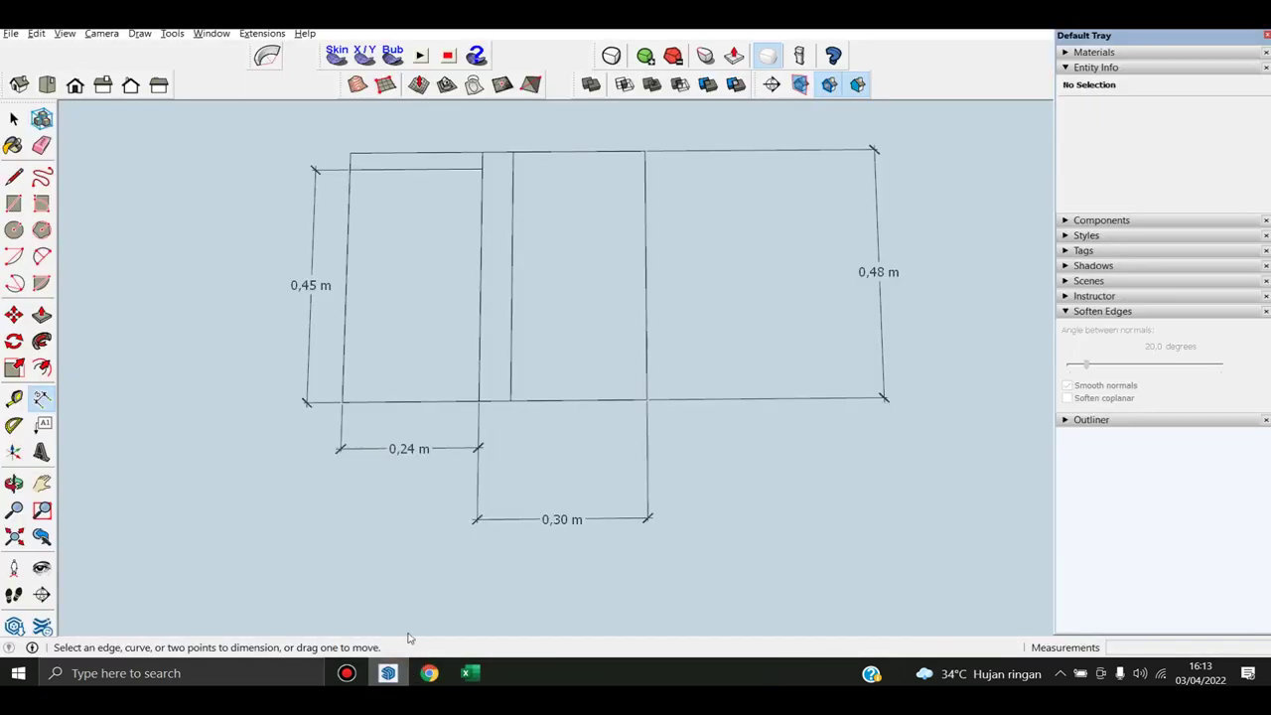
Orbit around the hip roof and select the front roof face
{"action": "scroll", "coordinate": [533, 492], "scroll_direction": "down", "scroll_amount": 1}
{"action": "scroll", "coordinate": [457, 481], "scroll_direction": "down", "scroll_amount": 1}
{"action": "scroll", "coordinate": [496, 417], "scroll_direction": "down", "scroll_amount": 3}
{"action": "scroll", "coordinate": [544, 341], "scroll_direction": "down", "scroll_amount": 2}
{"action": "scroll", "coordinate": [544, 340], "scroll_direction": "down", "scroll_amount": 1}
{"action": "scroll", "coordinate": [627, 327], "scroll_direction": "up", "scroll_amount": 1}
{"action": "scroll", "coordinate": [626, 327], "scroll_direction": "up", "scroll_amount": 2}
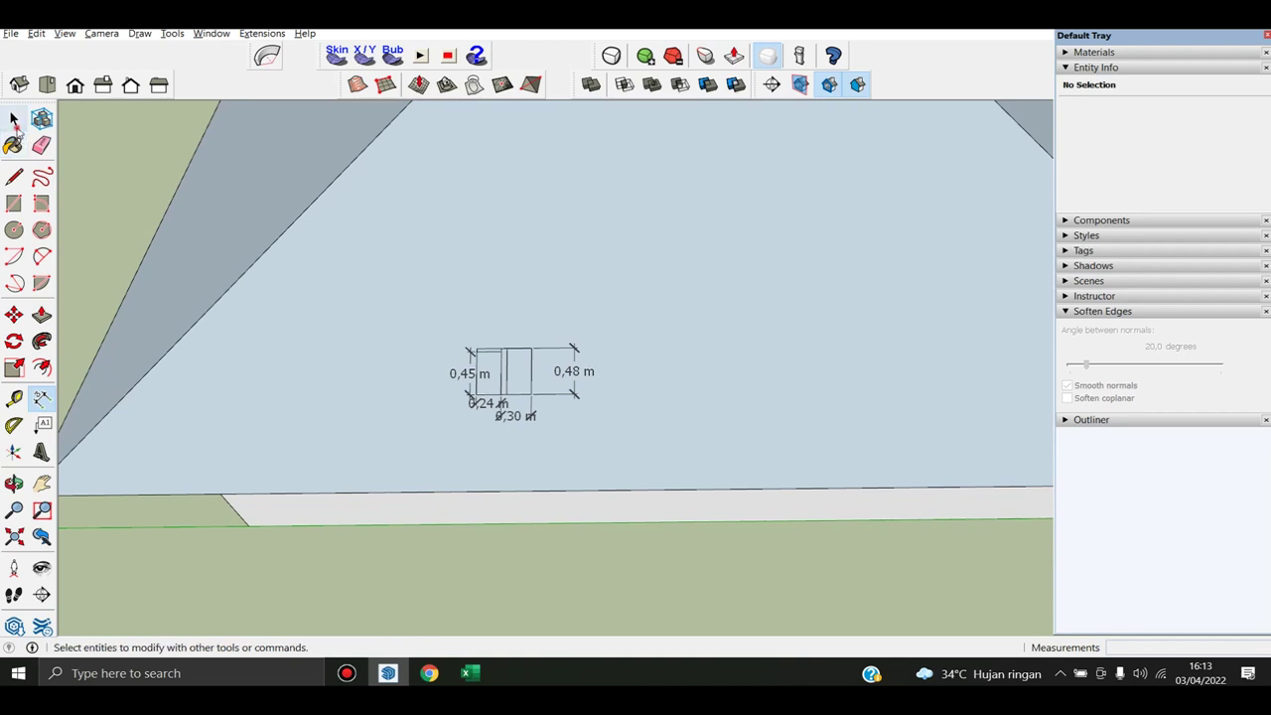
{"action": "left_click", "coordinate": [14, 118]}
{"action": "scroll", "coordinate": [370, 313], "scroll_direction": "down", "scroll_amount": 2}
{"action": "scroll", "coordinate": [690, 335], "scroll_direction": "down", "scroll_amount": 2}
{"action": "scroll", "coordinate": [348, 268], "scroll_direction": "up", "scroll_amount": 1}
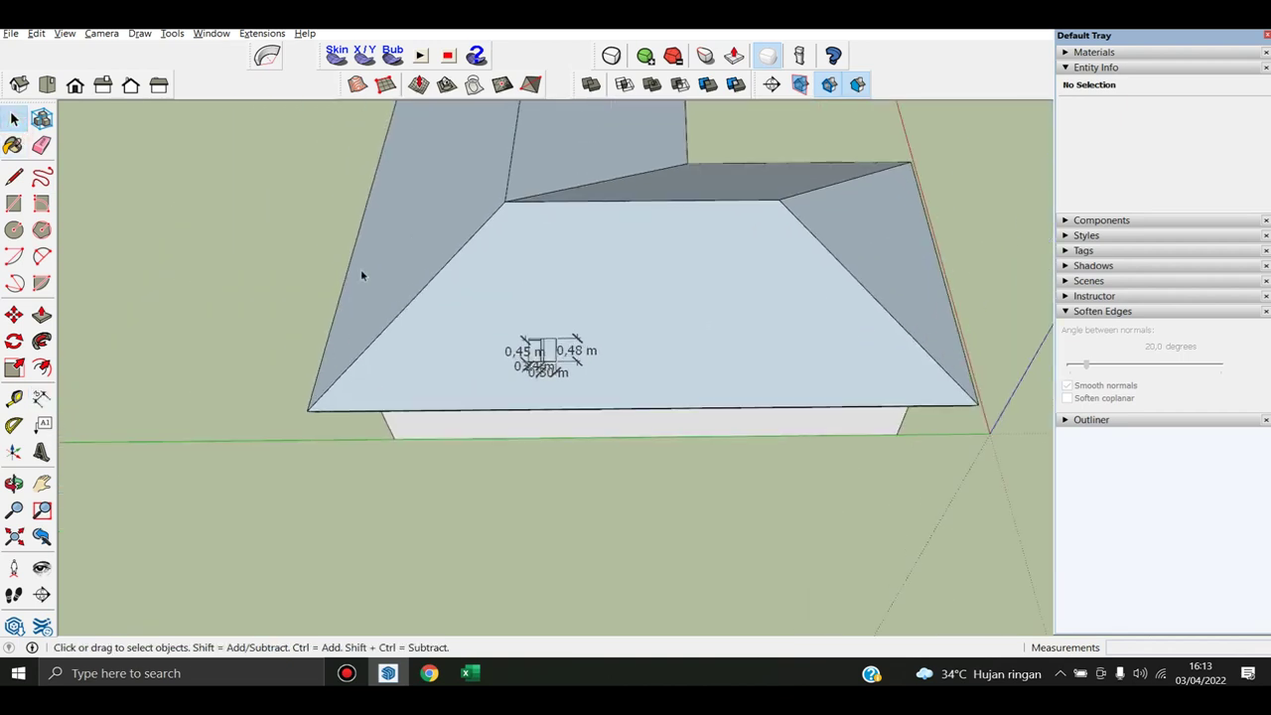
{"action": "middle_click_drag", "start_coordinate": [413, 256], "coordinate": [341, 193]}
{"action": "scroll", "coordinate": [471, 261], "scroll_direction": "up", "scroll_amount": 2}
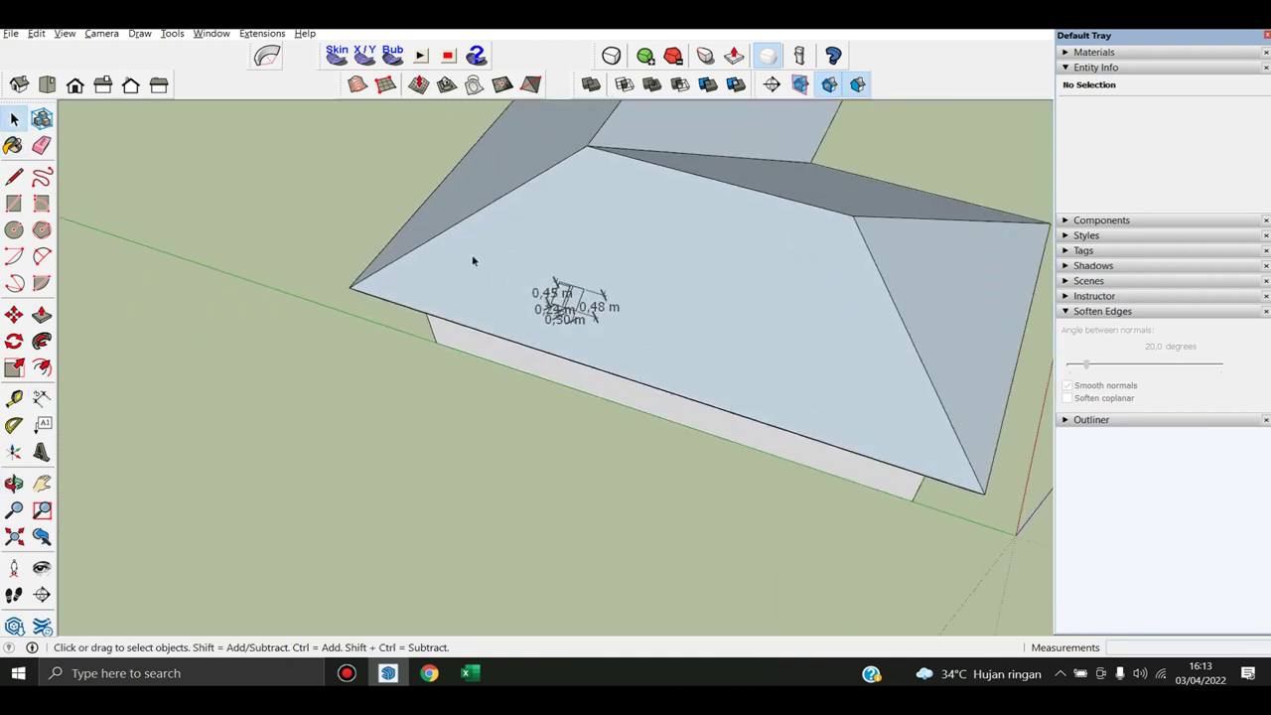
{"action": "middle_click_drag", "start_coordinate": [471, 261], "coordinate": [698, 277]}
{"action": "scroll", "coordinate": [613, 252], "scroll_direction": "down", "scroll_amount": 2}
{"action": "middle_click_drag", "start_coordinate": [613, 253], "coordinate": [715, 221]}
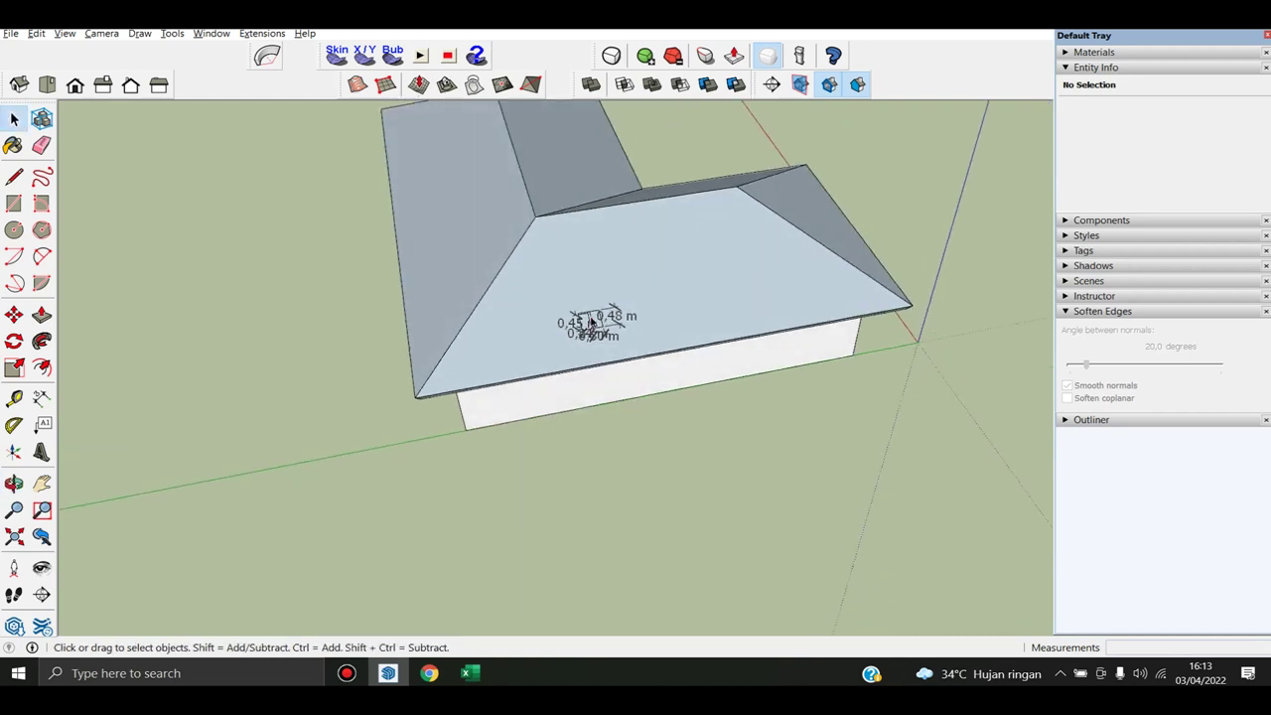
{"action": "left_click", "coordinate": [563, 293]}
{"action": "scroll", "coordinate": [564, 293], "scroll_direction": "up", "scroll_amount": 1}
{"action": "scroll", "coordinate": [576, 318], "scroll_direction": "up", "scroll_amount": 1}
{"action": "scroll", "coordinate": [586, 333], "scroll_direction": "up", "scroll_amount": 1}
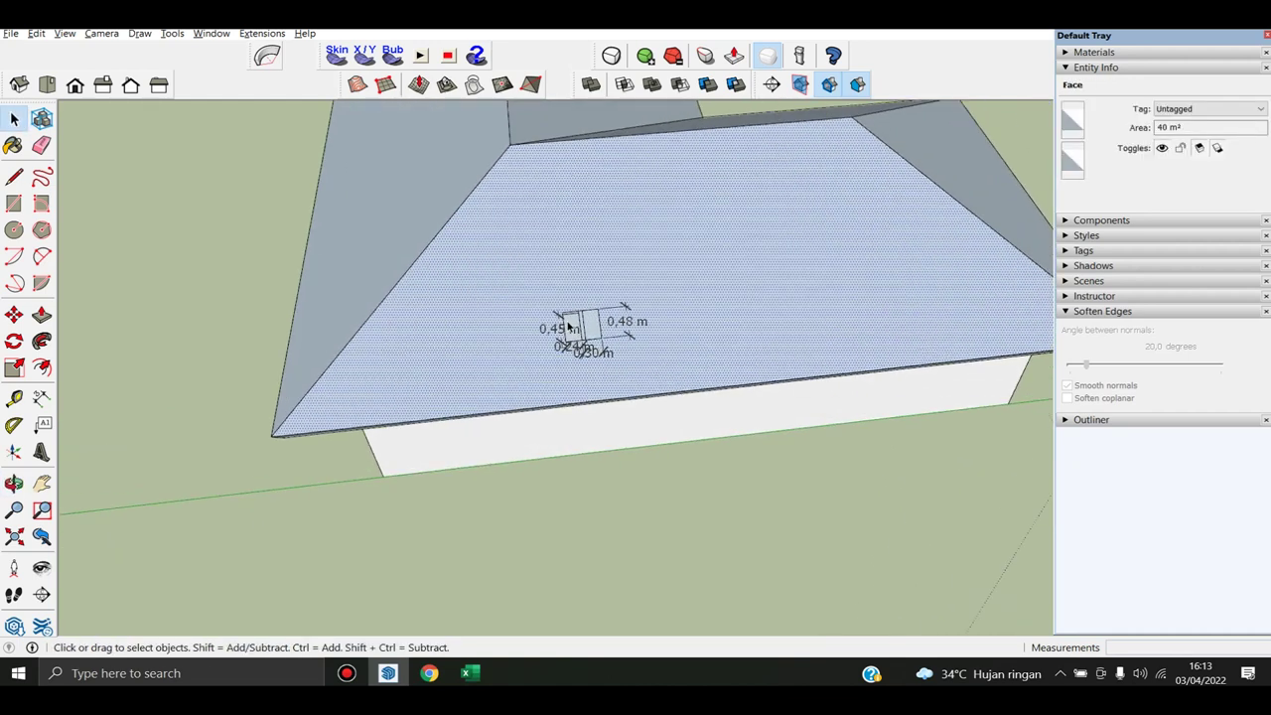
Erase the small box's edges and its dimension labels with the Eraser
{"action": "key", "text": "e"}
{"action": "left_click", "coordinate": [606, 310]}
{"action": "left_click", "coordinate": [557, 326]}
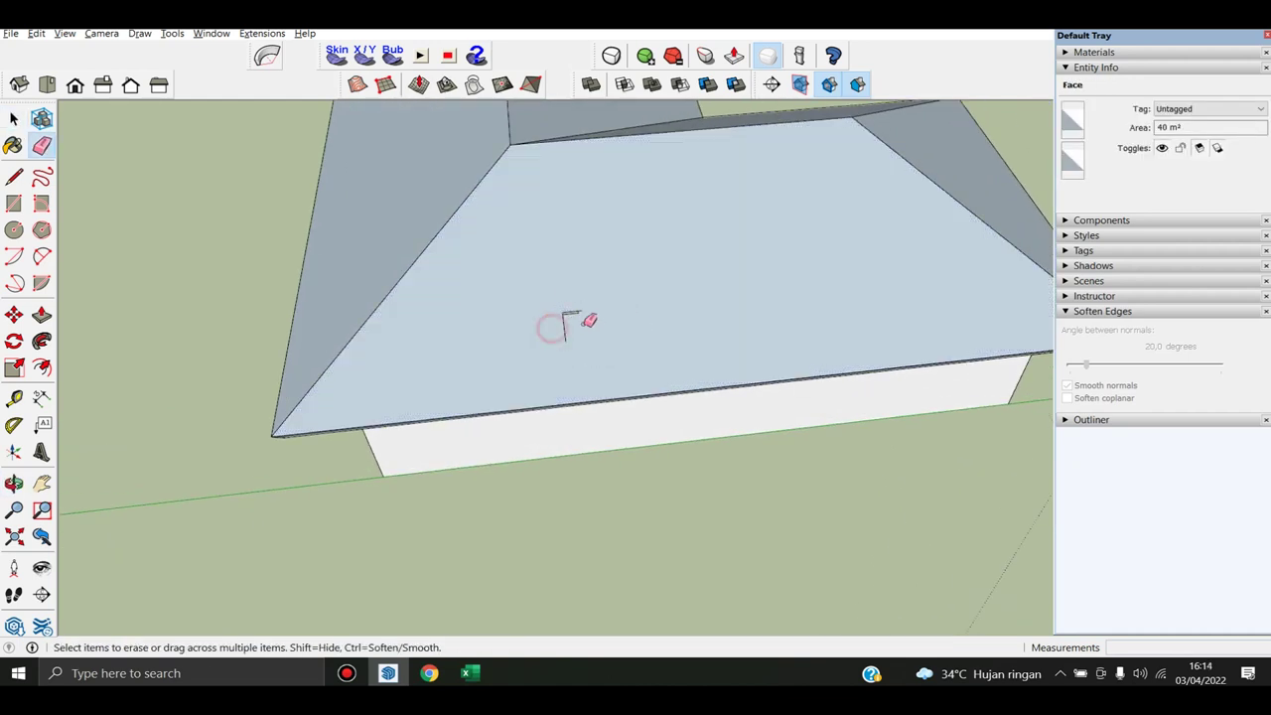
{"action": "left_click", "coordinate": [571, 314]}
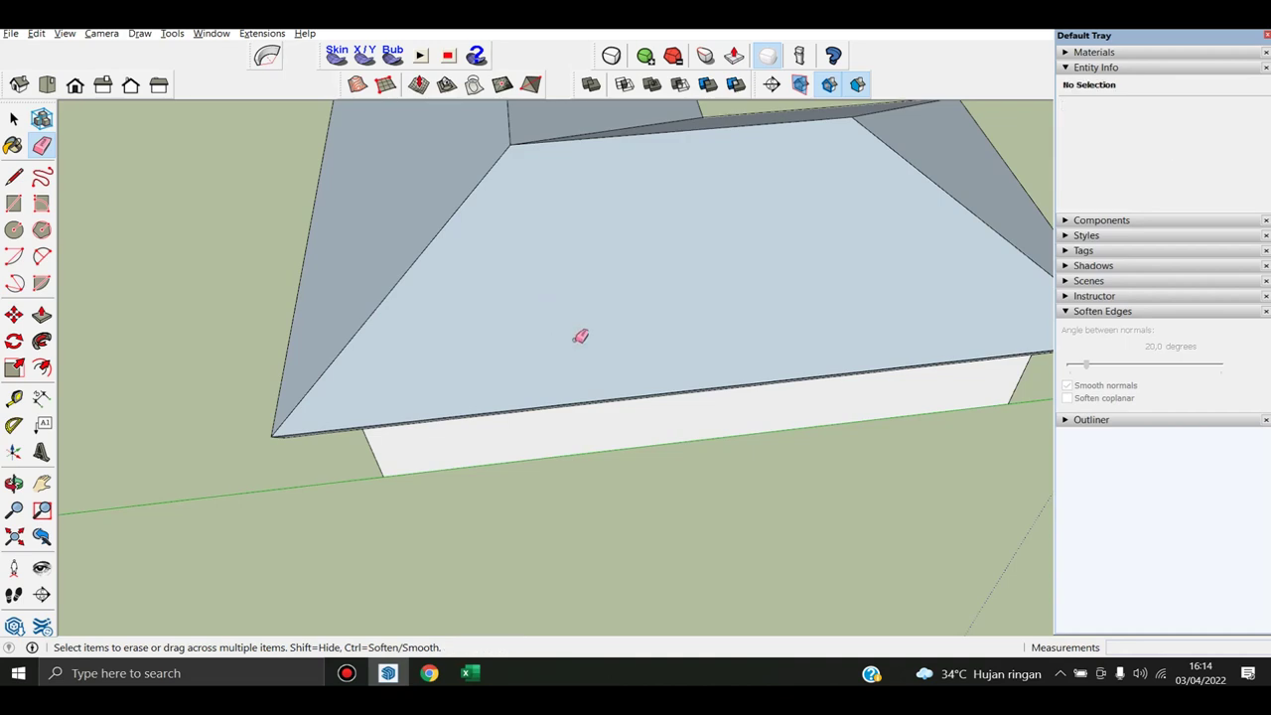
Draw a small tile-sized rectangle on the front roof face and select it
{"action": "scroll", "coordinate": [618, 315], "scroll_direction": "down", "scroll_amount": 2}
{"action": "key", "text": "space"}
{"action": "left_click", "coordinate": [631, 318]}
{"action": "mouse_move", "coordinate": [647, 320]}
{"action": "middle_mouse_down"}
{"action": "mouse_move", "coordinate": [395, 358]}
{"action": "mouse_move", "coordinate": [632, 327]}
{"action": "mouse_move", "coordinate": [586, 350]}
{"action": "middle_mouse_up"}
{"action": "scroll", "coordinate": [586, 351], "scroll_direction": "up", "scroll_amount": 3}
{"action": "key", "text": "r"}
{"action": "left_click", "coordinate": [538, 362]}
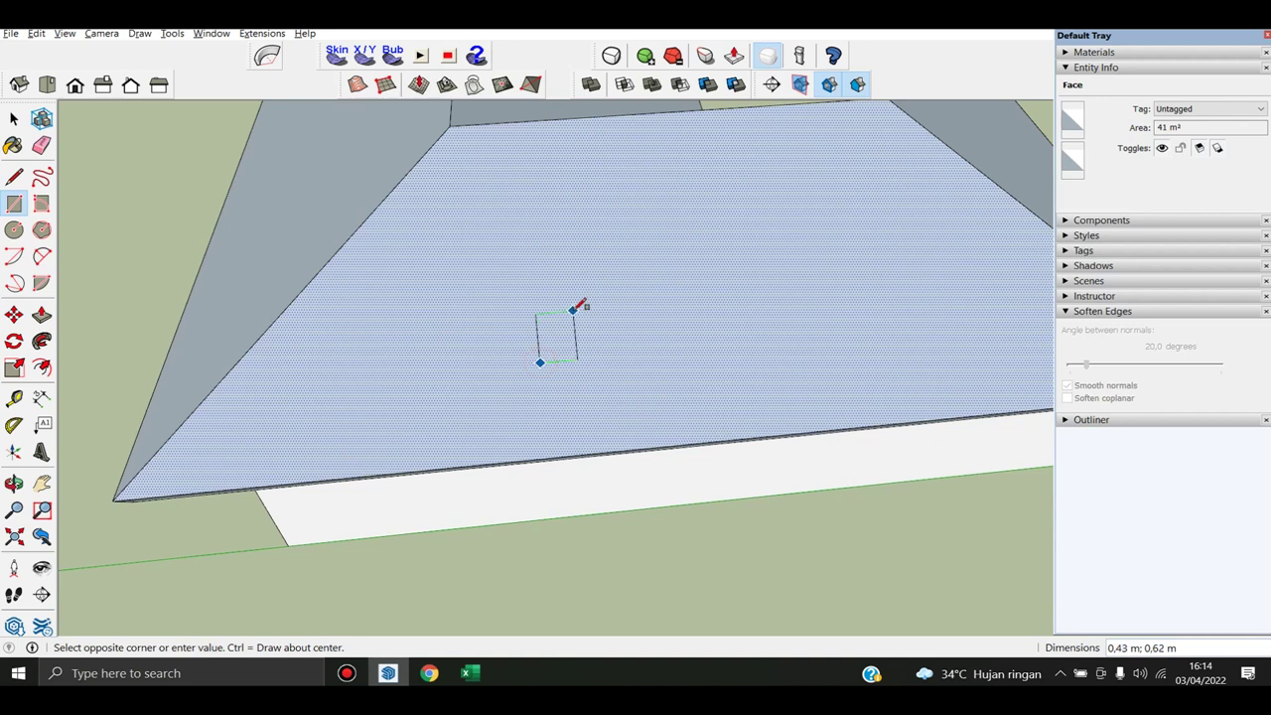
{"action": "left_click", "coordinate": [574, 307]}
{"action": "scroll", "coordinate": [573, 366], "scroll_direction": "up", "scroll_amount": 1}
{"action": "left_click", "coordinate": [545, 360]}
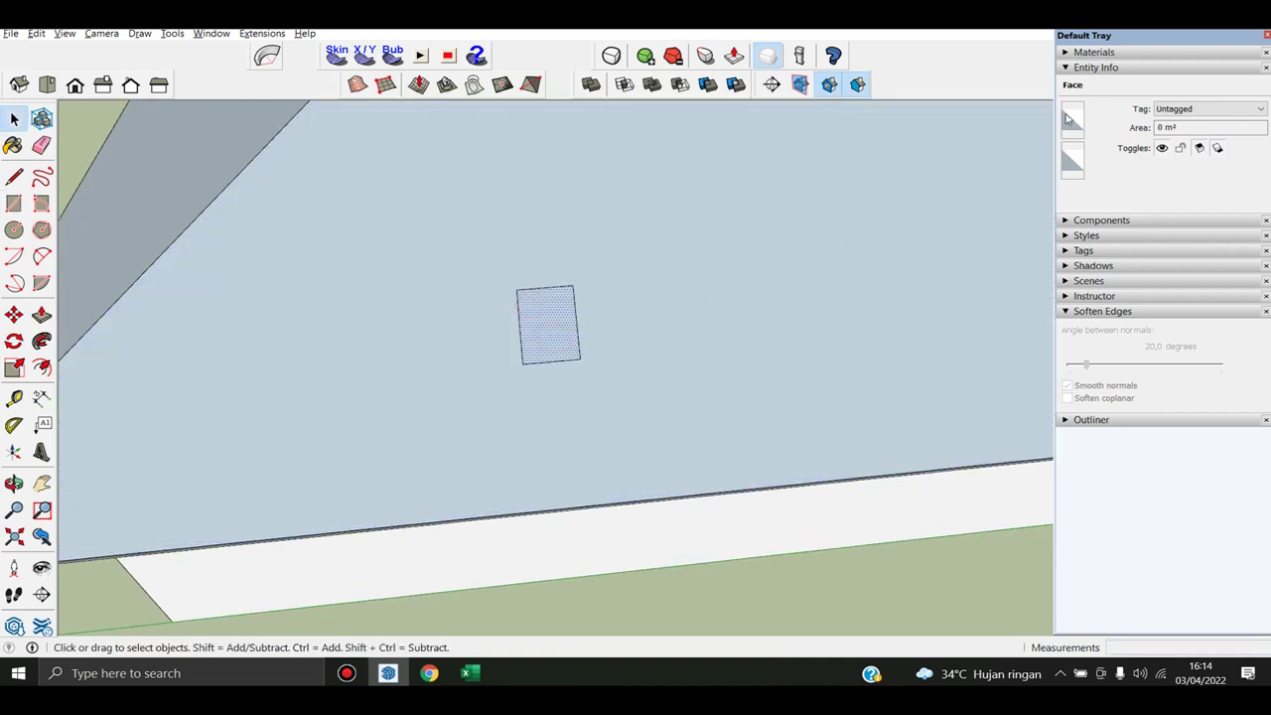
In Model Info Units, keep length at 0,00 m and set area precision to 0,00 m², so the rectangle reads 0,27 m²
{"action": "left_click", "coordinate": [1107, 67]}
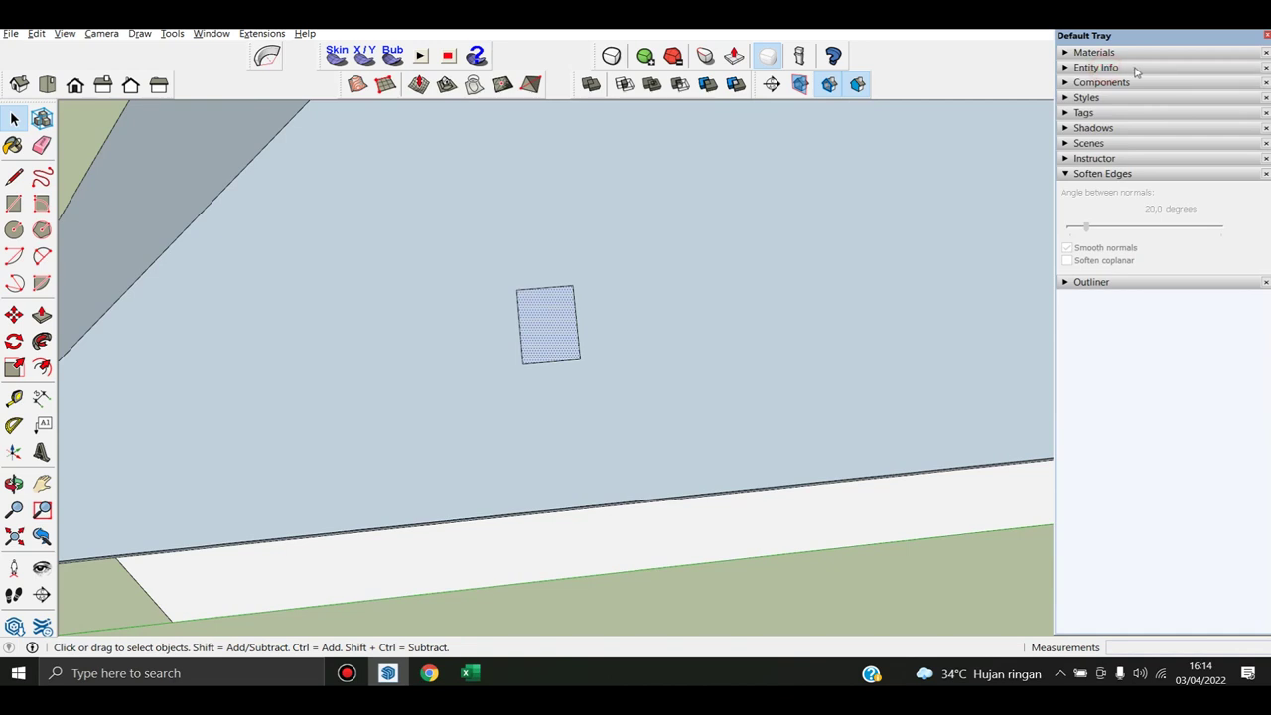
{"action": "left_click", "coordinate": [1135, 69]}
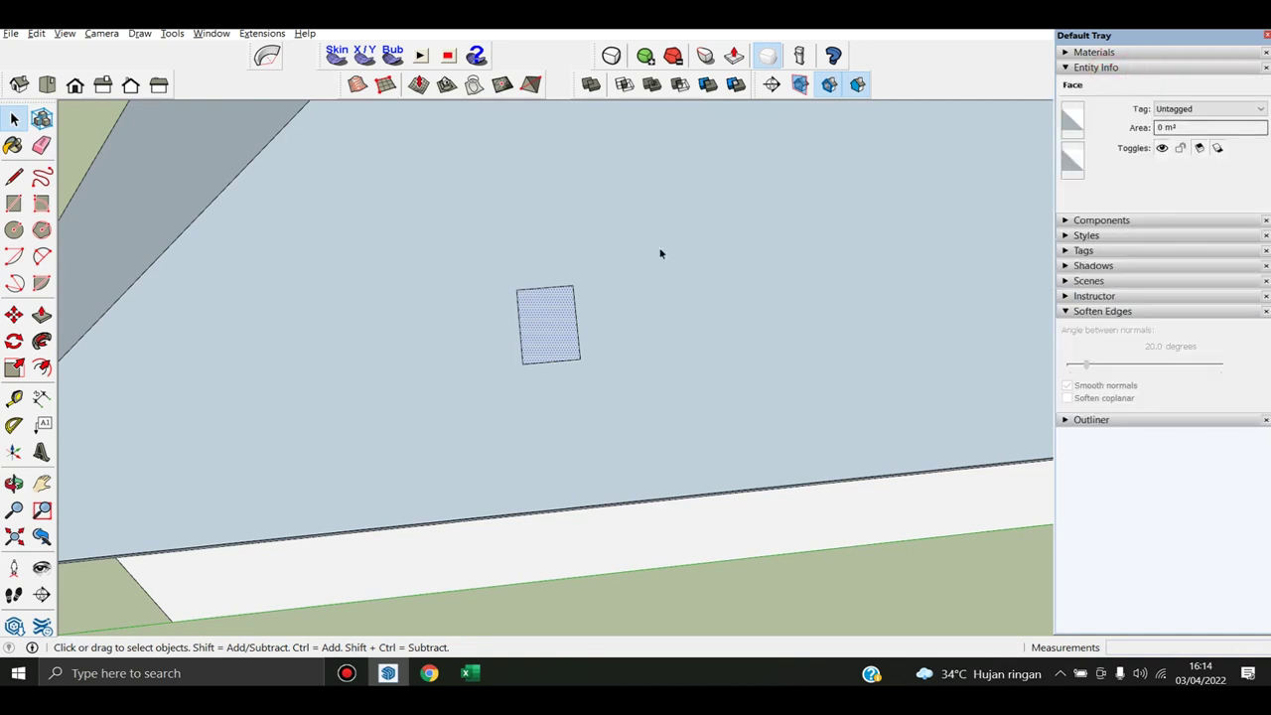
{"action": "left_click", "coordinate": [211, 32]}
{"action": "left_click", "coordinate": [231, 104]}
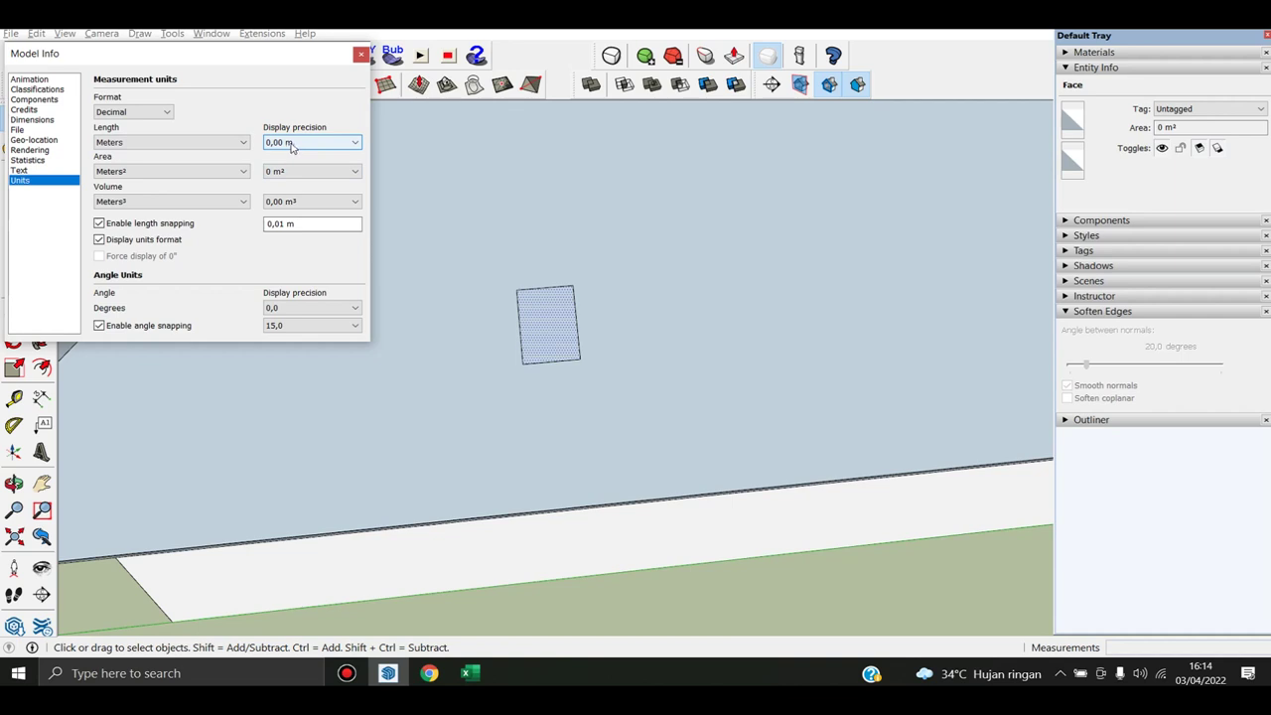
{"action": "left_click", "coordinate": [292, 147]}
{"action": "left_click", "coordinate": [286, 170]}
{"action": "left_click", "coordinate": [292, 172]}
{"action": "left_click", "coordinate": [292, 204]}
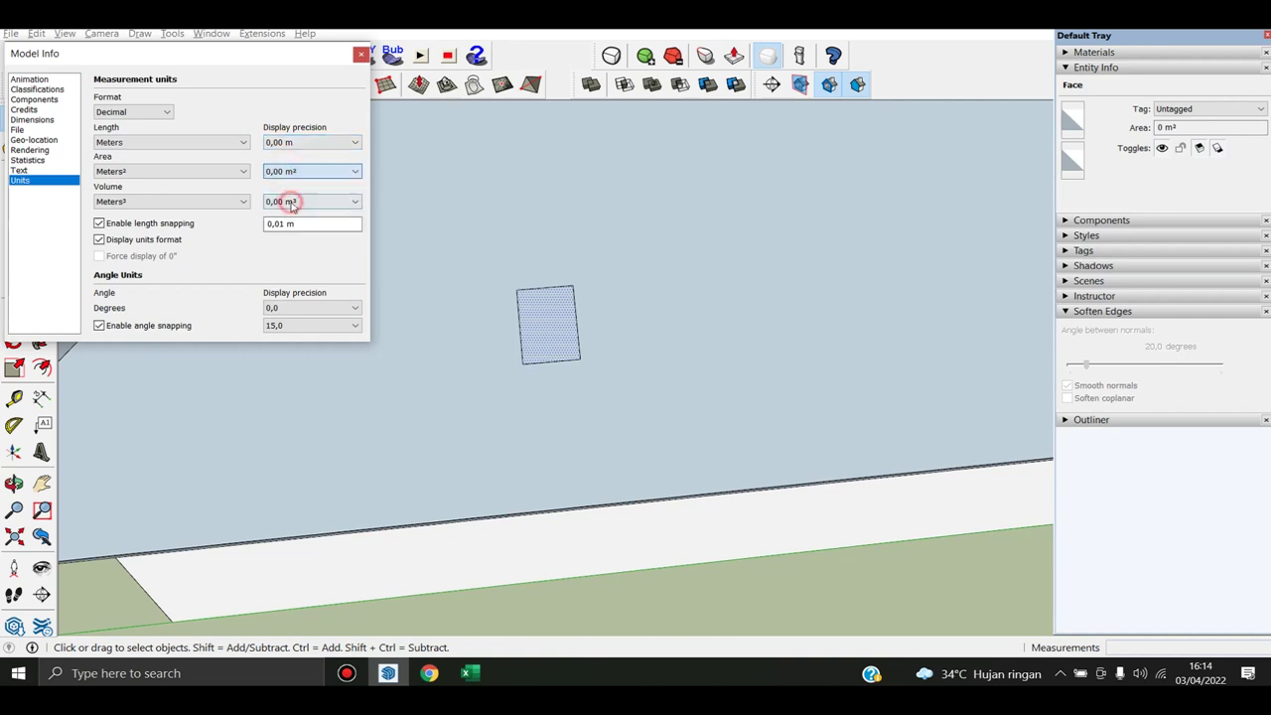
{"action": "left_click", "coordinate": [361, 54]}
{"action": "left_click", "coordinate": [1212, 127]}
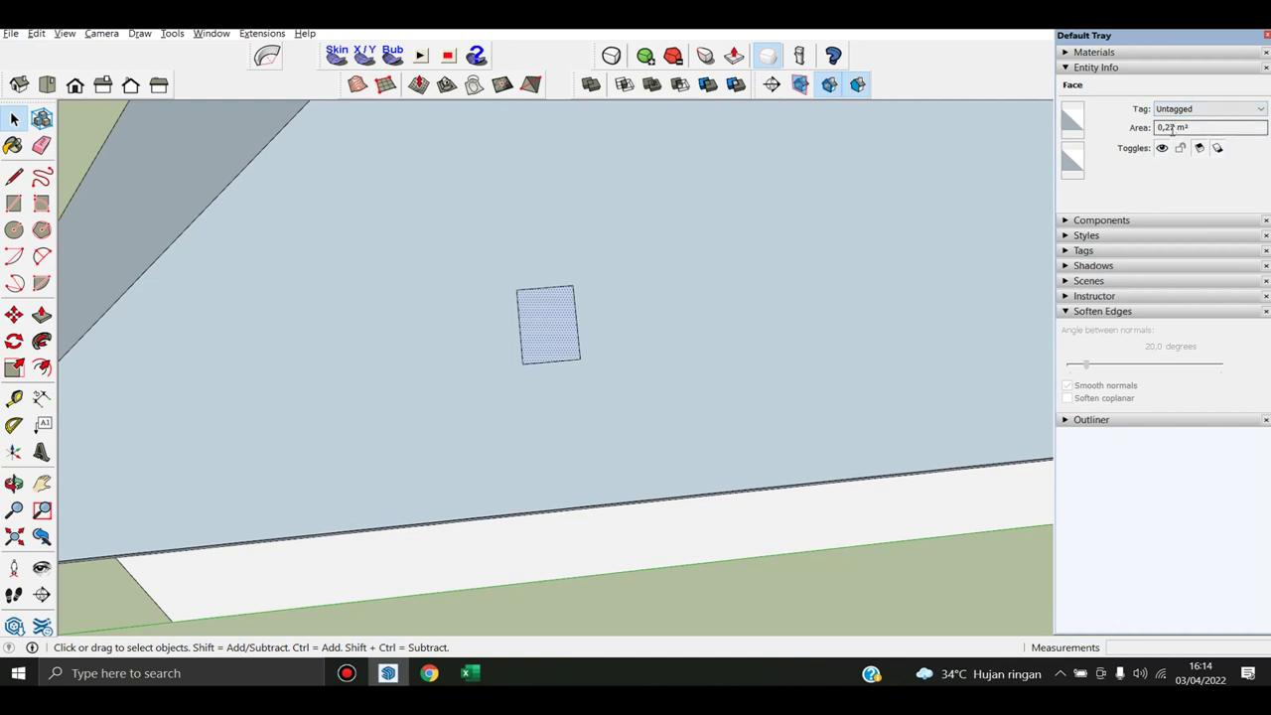
Clear the old tile-area formula from Excel cell I9
{"action": "left_click", "coordinate": [395, 677]}
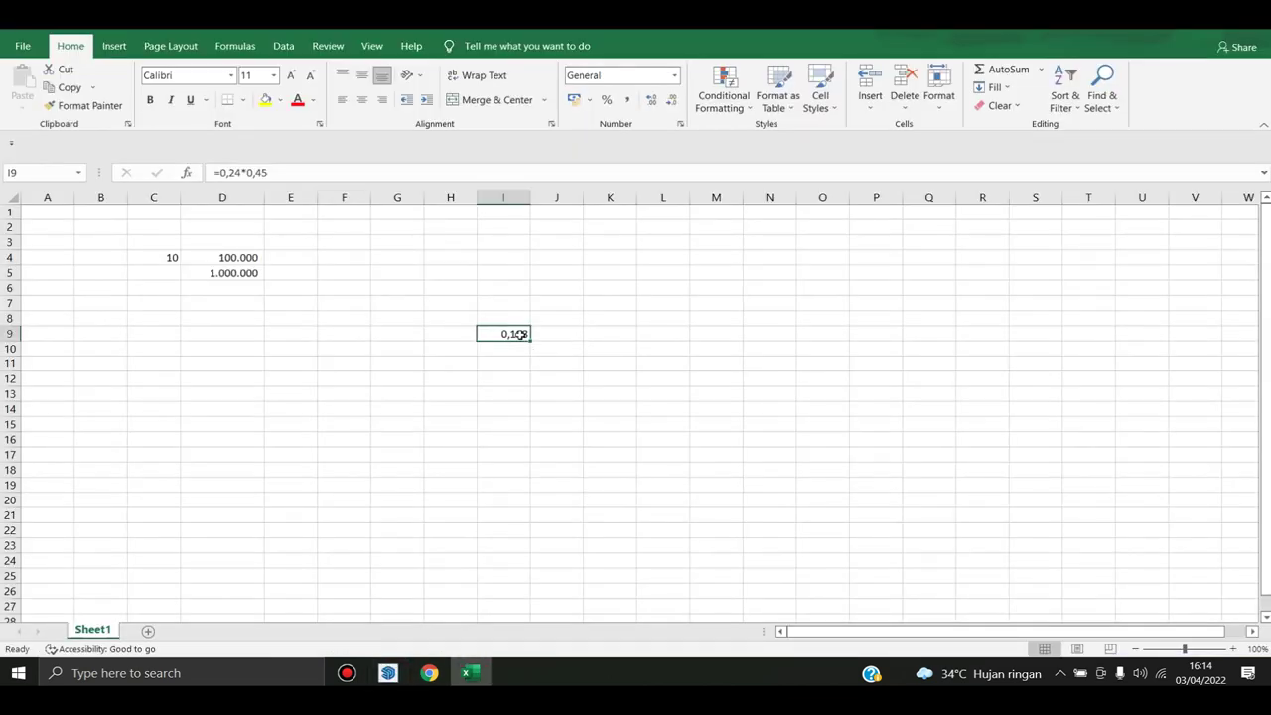
{"action": "key", "text": "Delete"}
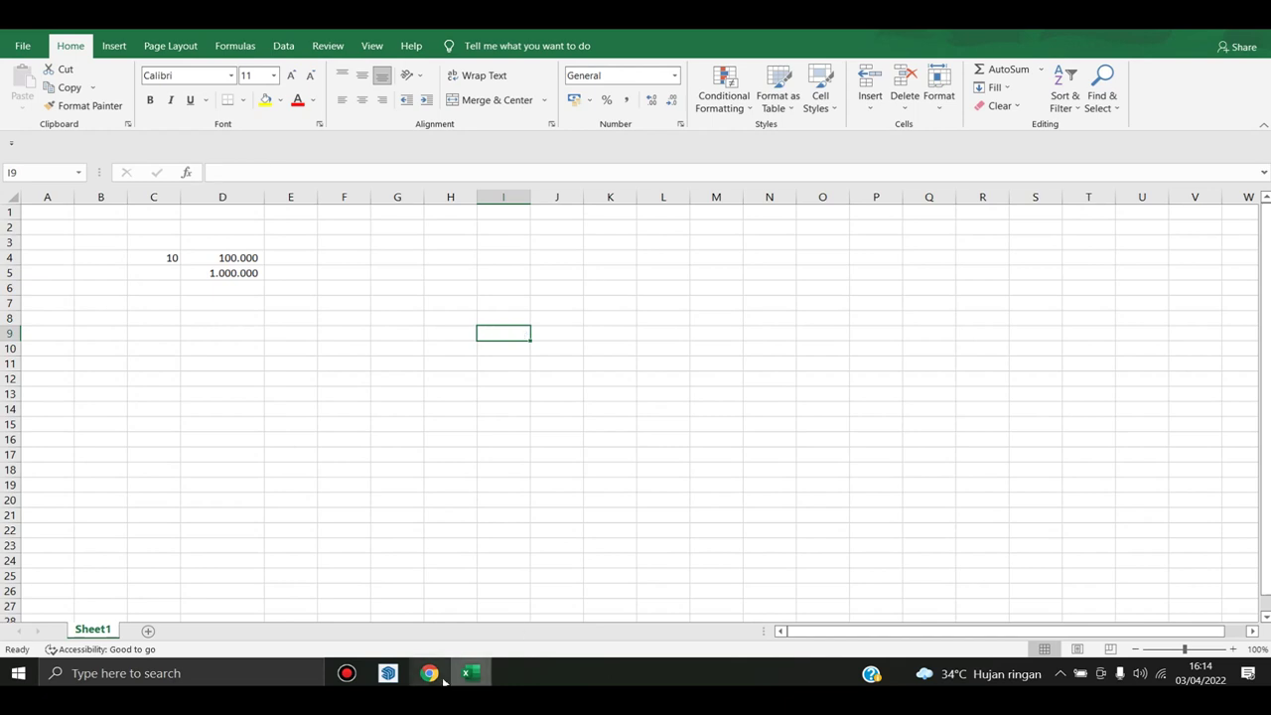
{"action": "left_click", "coordinate": [388, 674]}
{"action": "scroll", "coordinate": [536, 287], "scroll_direction": "up", "scroll_amount": 2}
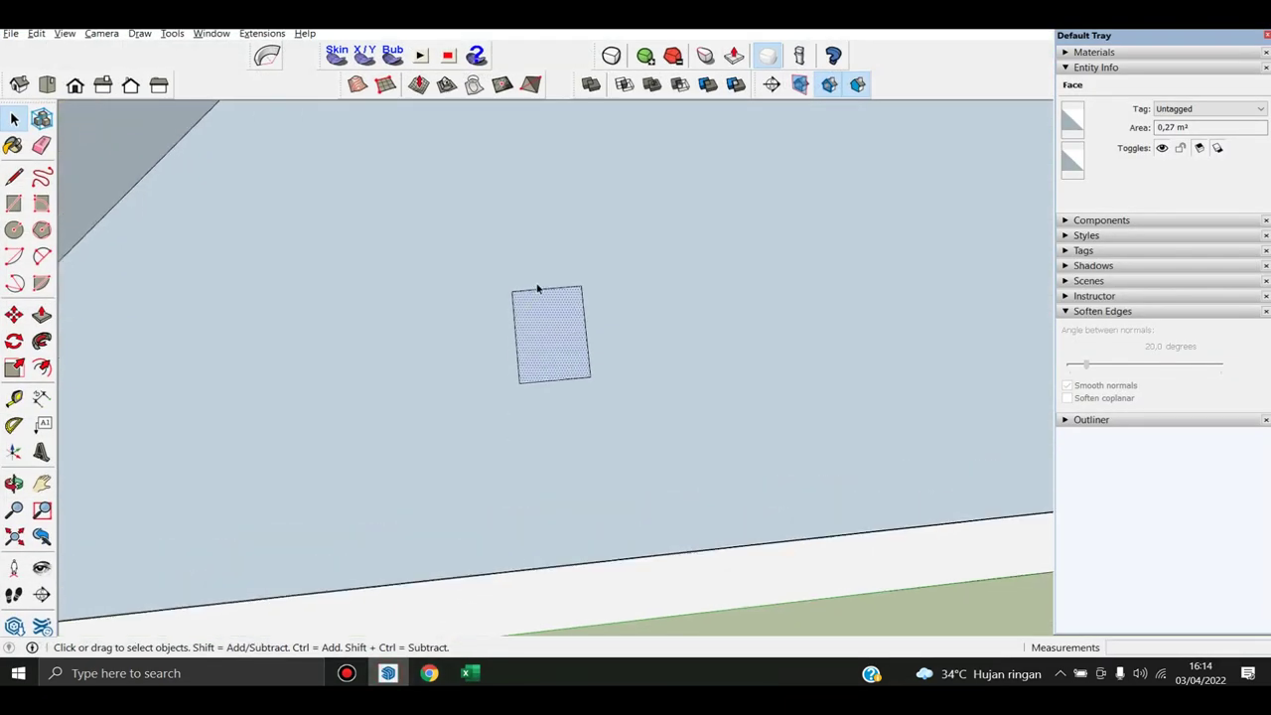
Copy the tile rectangle slightly offset so it overlaps, and select the inner overlap face
{"action": "scroll", "coordinate": [542, 293], "scroll_direction": "up", "scroll_amount": 2}
{"action": "scroll", "coordinate": [541, 373], "scroll_direction": "up", "scroll_amount": 1}
{"action": "key", "text": "m"}
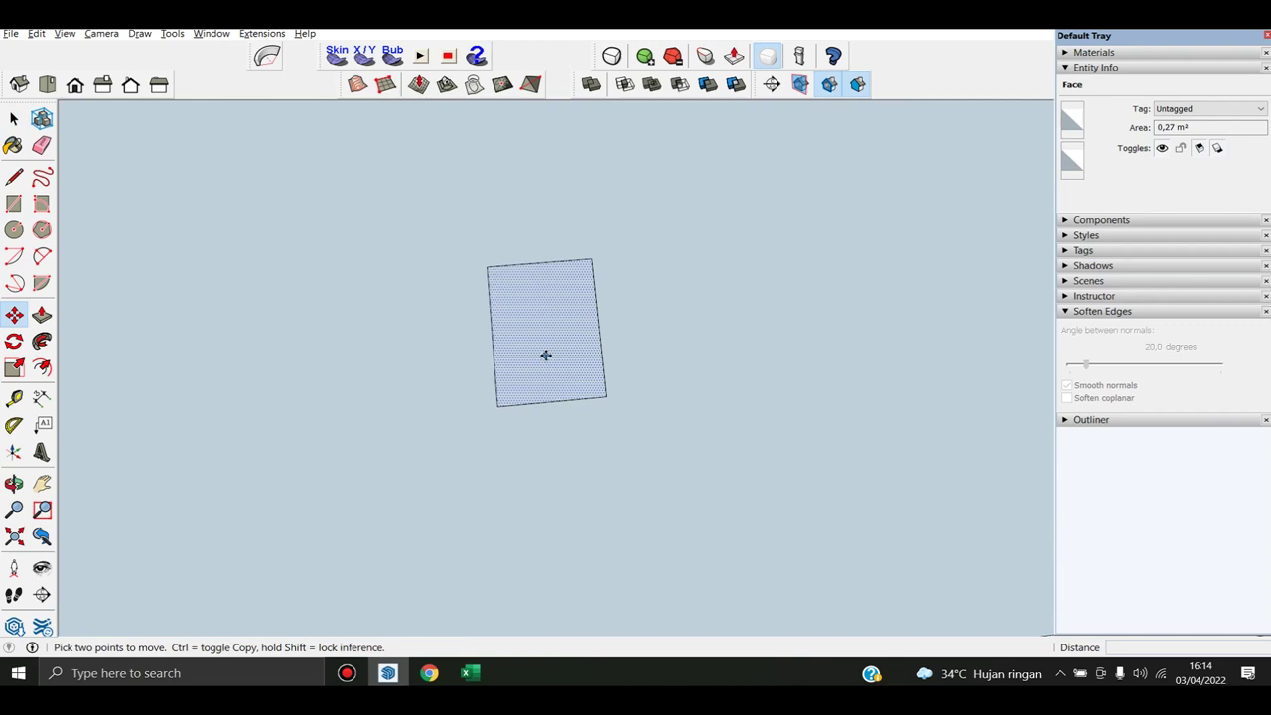
{"action": "key", "text": "ctrl"}
{"action": "left_click", "coordinate": [545, 354]}
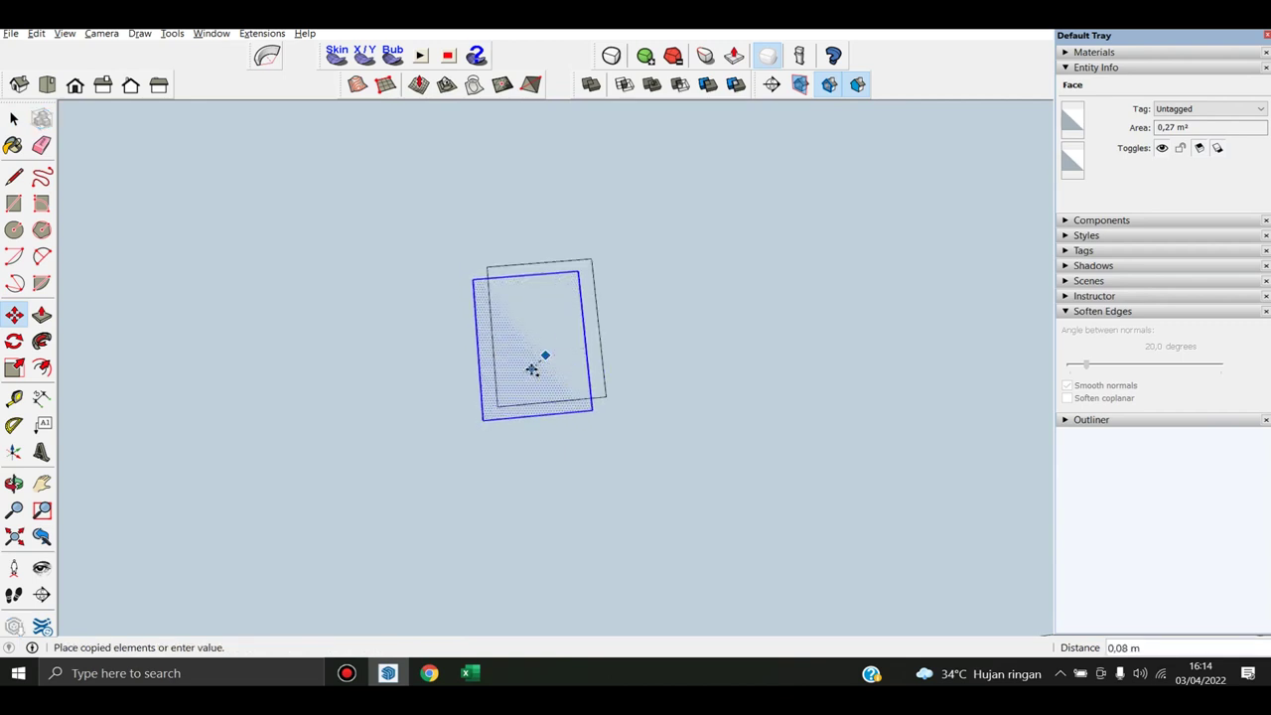
{"action": "left_click", "coordinate": [533, 365]}
{"action": "key", "text": "space"}
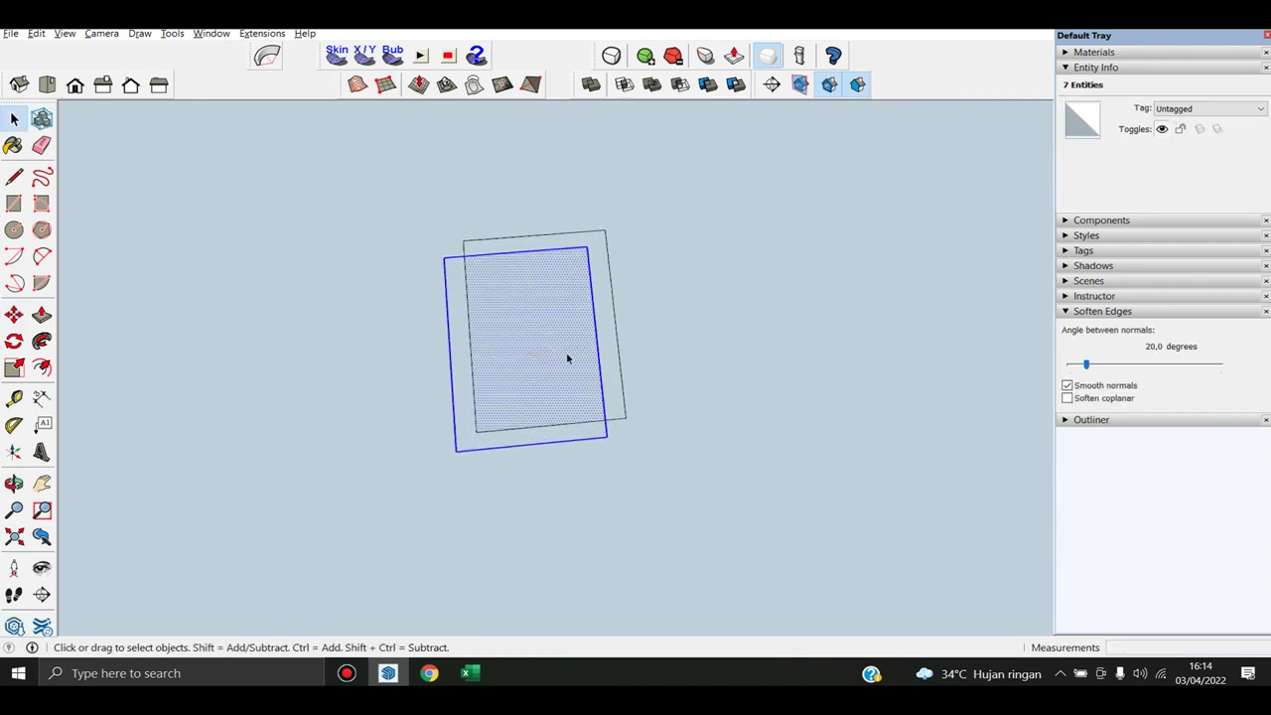
{"action": "scroll", "coordinate": [582, 399], "scroll_direction": "down", "scroll_amount": 1}
{"action": "left_click", "coordinate": [556, 361]}
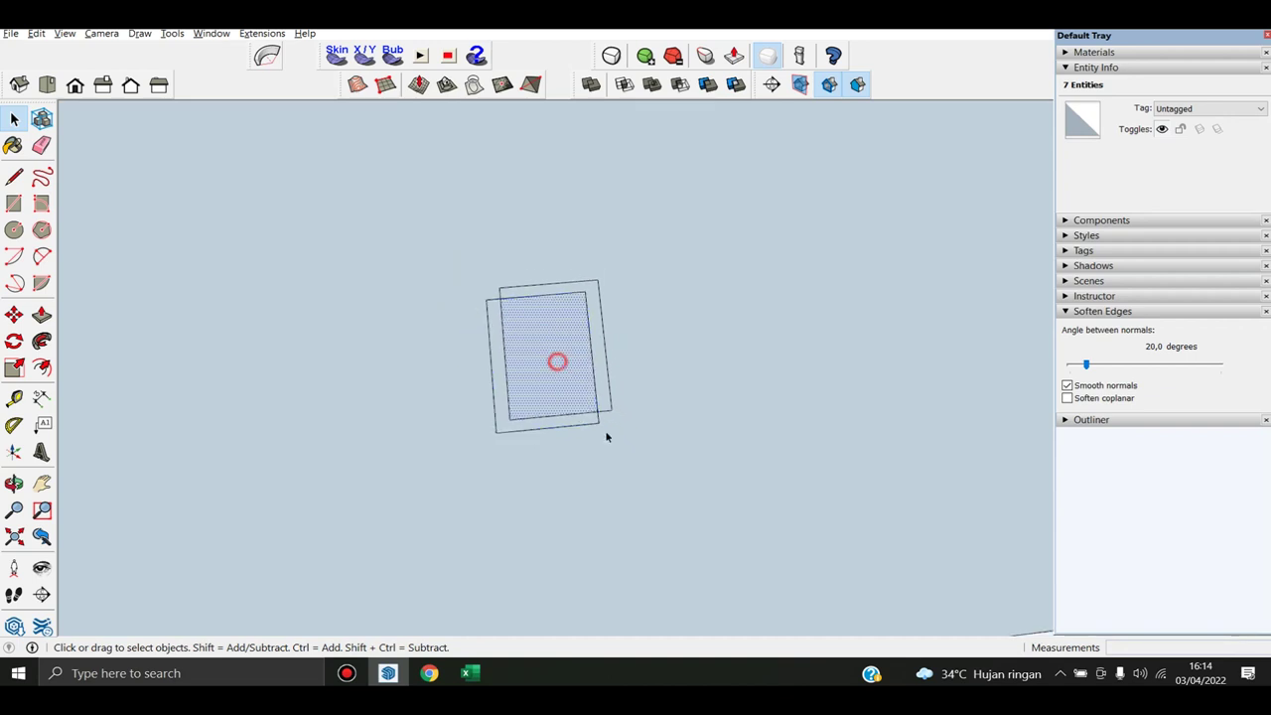
{"action": "left_click", "coordinate": [543, 349]}
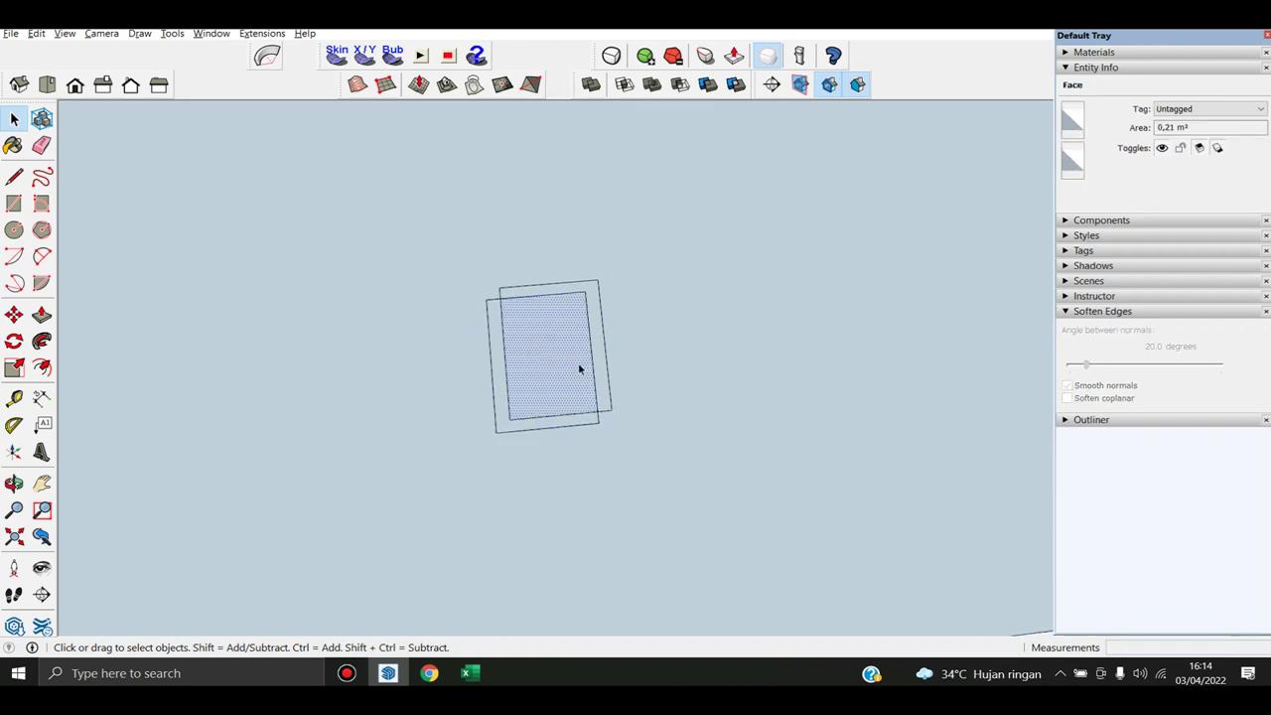
{"action": "left_click", "coordinate": [548, 366]}
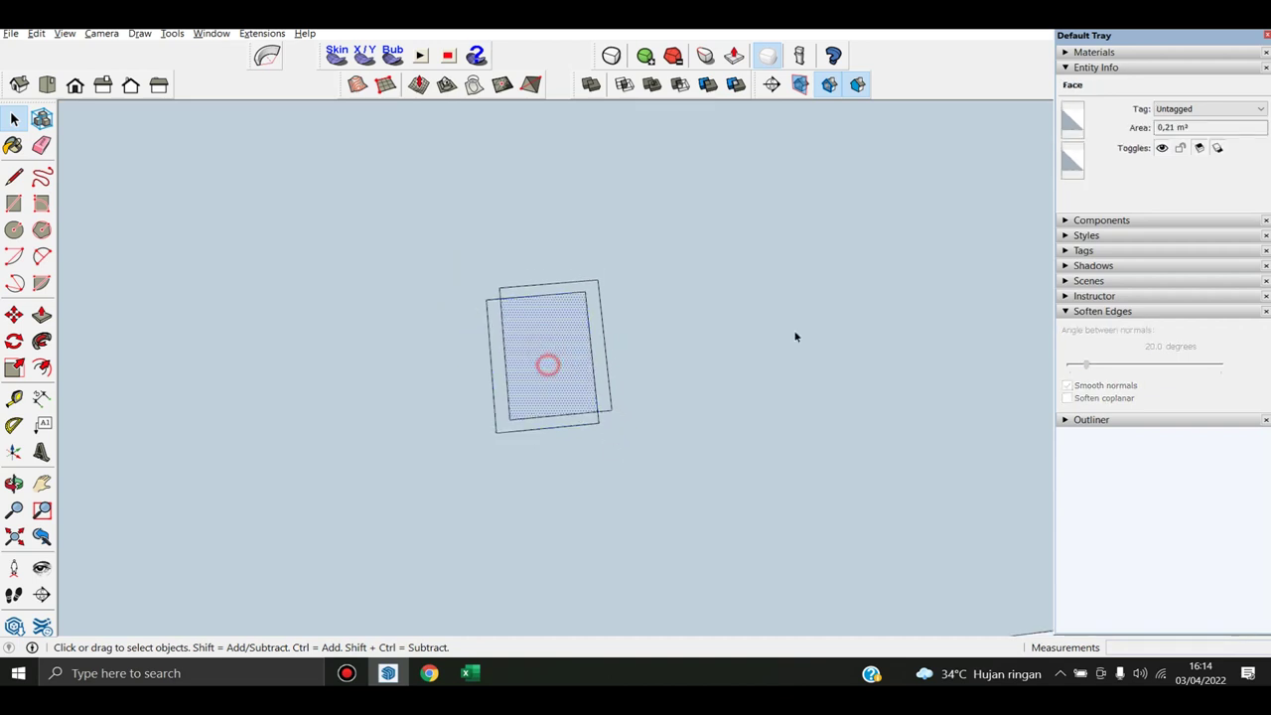
Copy the 0,21 m² area from Entity Info and paste it into Excel cell H8
{"action": "double_click", "coordinate": [1202, 127]}
{"action": "right_click", "coordinate": [1202, 127]}
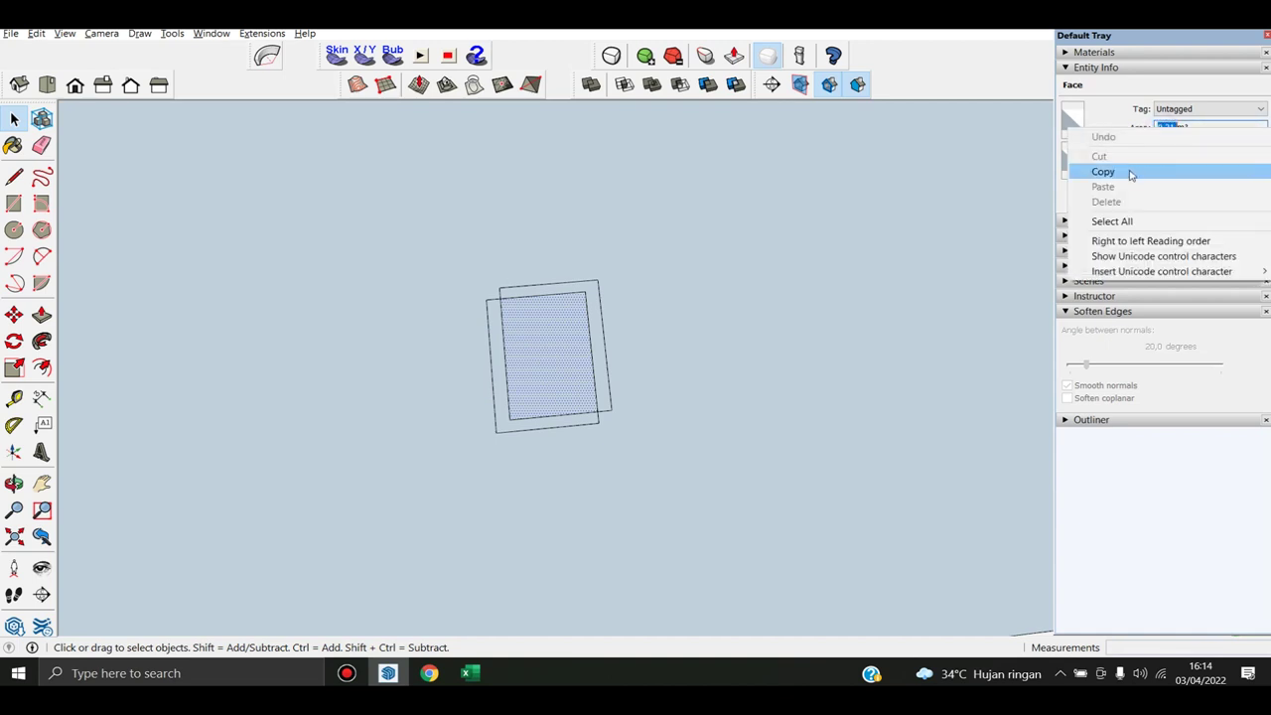
{"action": "left_click", "coordinate": [1135, 173]}
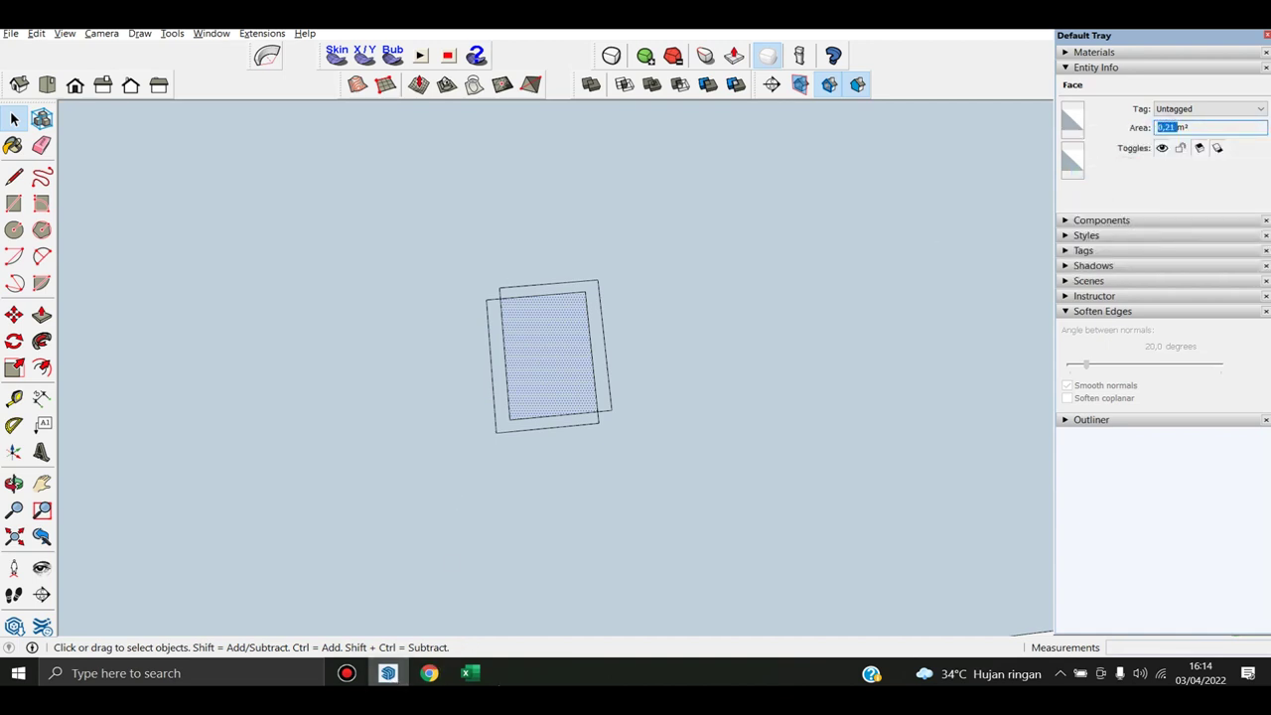
{"action": "left_click", "coordinate": [470, 673]}
{"action": "left_click", "coordinate": [438, 327]}
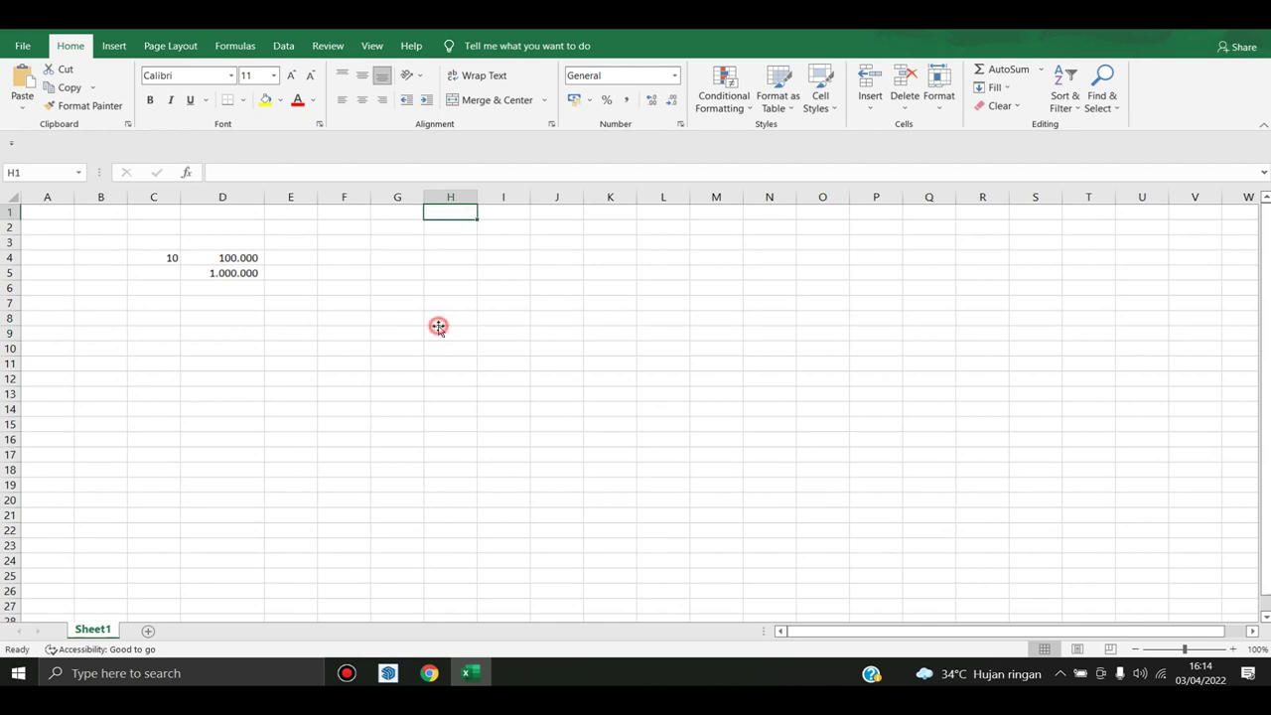
{"action": "double_click", "coordinate": [446, 318]}
{"action": "key", "text": "ctrl+v"}
{"action": "key", "text": "Return"}
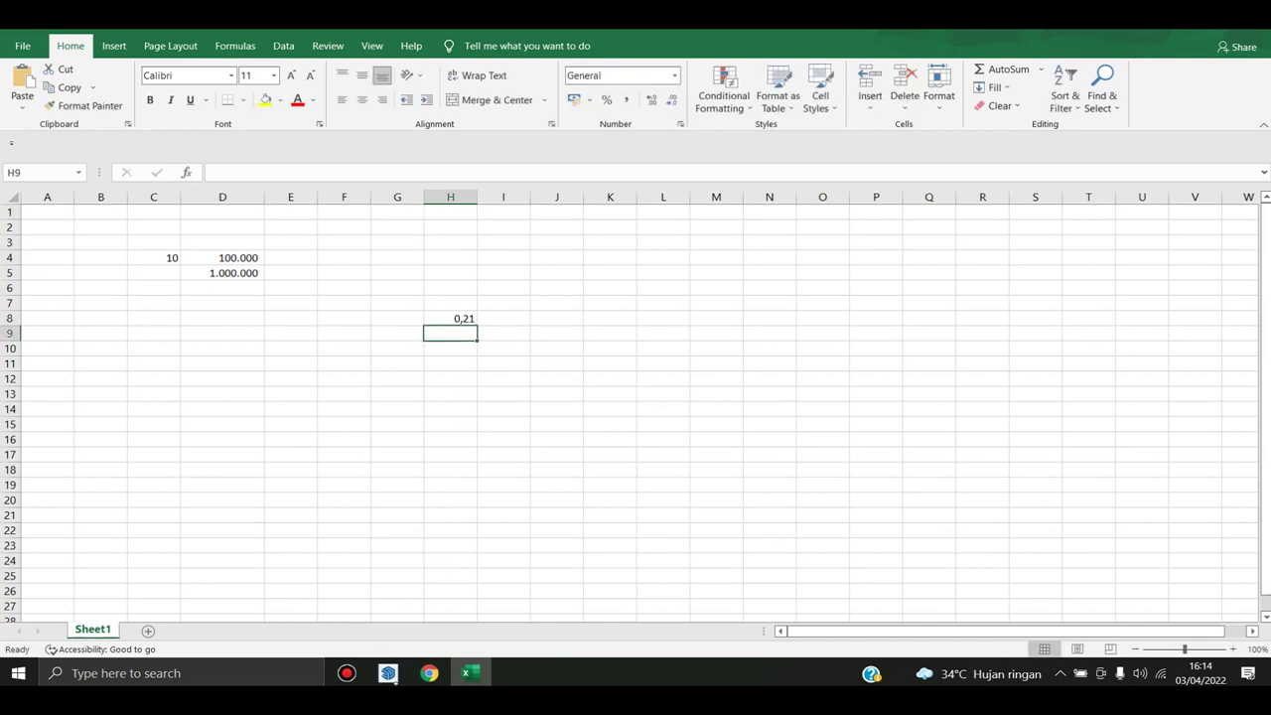
{"action": "left_click", "coordinate": [388, 673]}
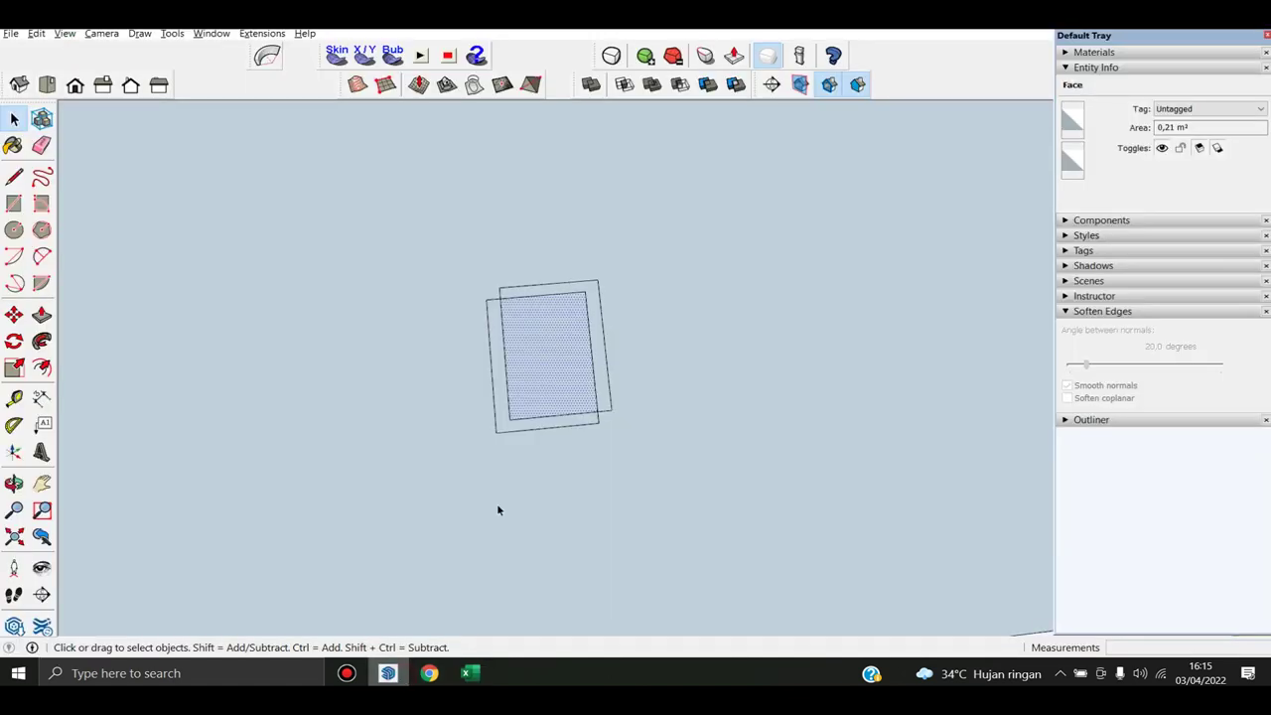
Delete both tile rectangles from the roof
{"action": "left_click_drag", "start_coordinate": [448, 241], "coordinate": [665, 482]}
{"action": "scroll", "coordinate": [564, 442], "scroll_direction": "down", "scroll_amount": 5}
{"action": "scroll", "coordinate": [571, 452], "scroll_direction": "down", "scroll_amount": 3}
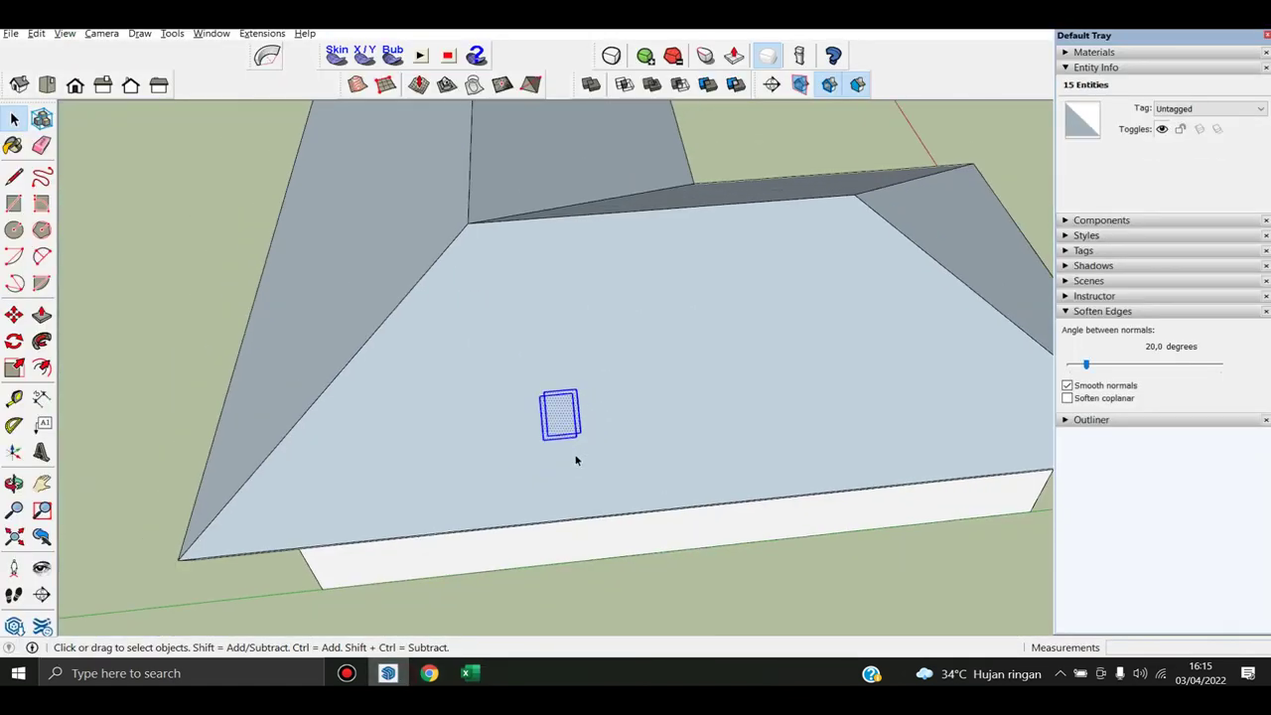
{"action": "key", "text": "Delete"}
Select all six roof slope faces together while orbiting around the roof
{"action": "middle_click_drag", "start_coordinate": [604, 377], "coordinate": [617, 423]}
{"action": "scroll", "coordinate": [617, 423], "scroll_direction": "down", "scroll_amount": 1}
{"action": "left_click", "coordinate": [622, 386]}
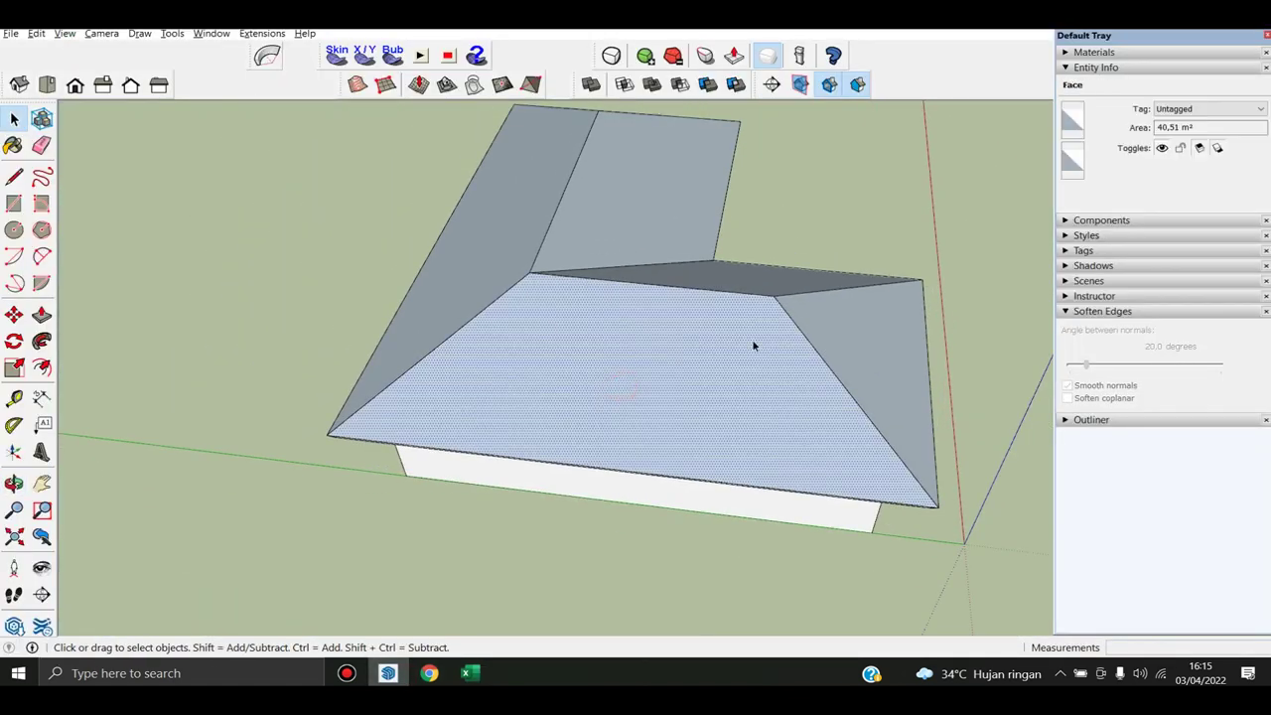
{"action": "scroll", "coordinate": [844, 298], "scroll_direction": "up", "scroll_amount": 2}
{"action": "left_click", "coordinate": [854, 357], "text": "shift"}
{"action": "left_click", "coordinate": [751, 307], "text": "shift"}
{"action": "scroll", "coordinate": [587, 260], "scroll_direction": "down", "scroll_amount": 1}
{"action": "middle_click_drag", "start_coordinate": [588, 260], "coordinate": [666, 344]}
{"action": "left_click", "coordinate": [666, 335], "text": "shift"}
{"action": "left_click", "coordinate": [560, 328], "text": "shift"}
{"action": "mouse_move", "coordinate": [560, 328]}
{"action": "middle_mouse_down"}
{"action": "mouse_move", "coordinate": [667, 355]}
{"action": "mouse_move", "coordinate": [495, 290]}
{"action": "middle_mouse_up"}
{"action": "left_click", "coordinate": [497, 265], "text": "shift"}
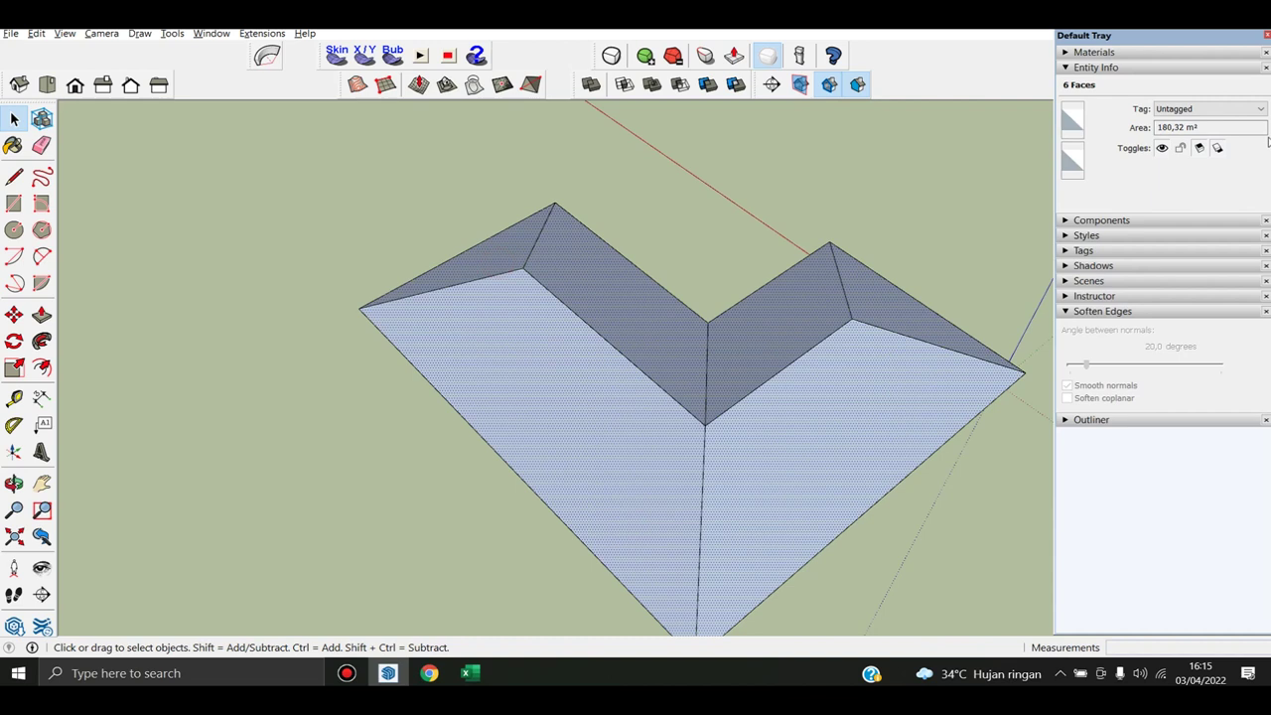
Copy the combined 180,32 m² area value from Entity Info
{"action": "left_click_drag", "start_coordinate": [1158, 128], "coordinate": [1197, 128]}
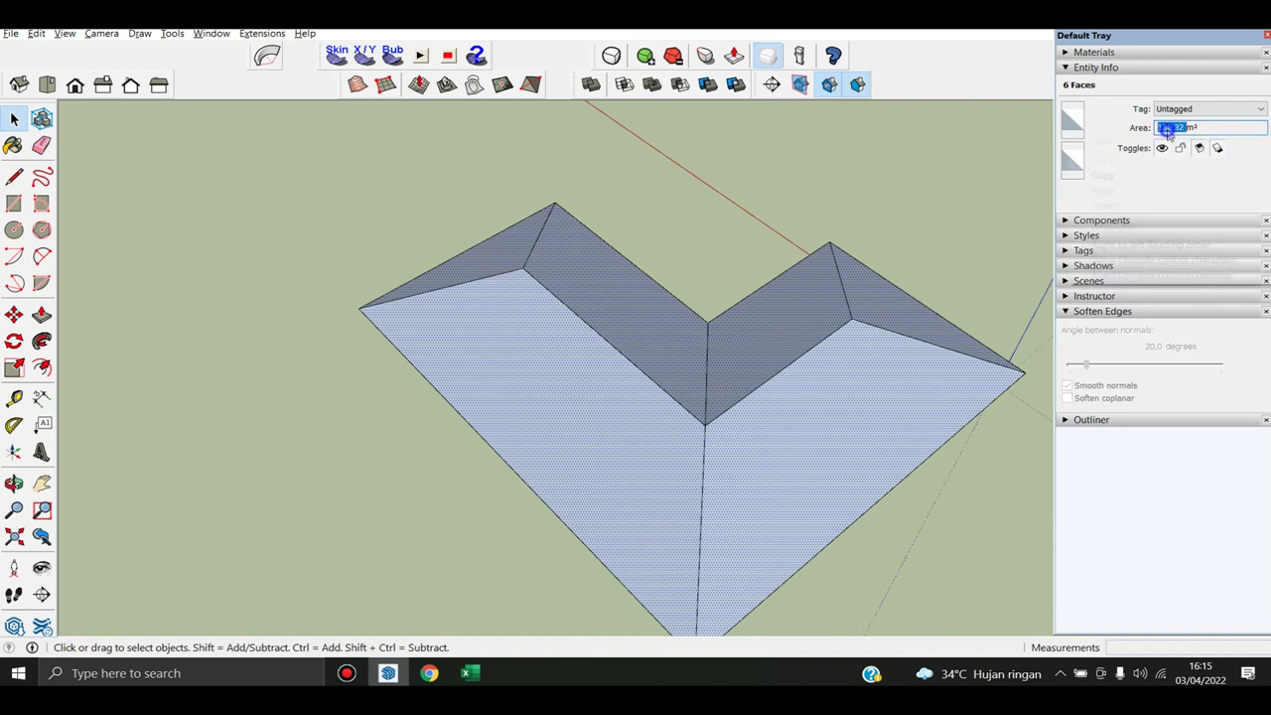
{"action": "right_click", "coordinate": [1182, 129]}
{"action": "left_click", "coordinate": [1105, 175]}
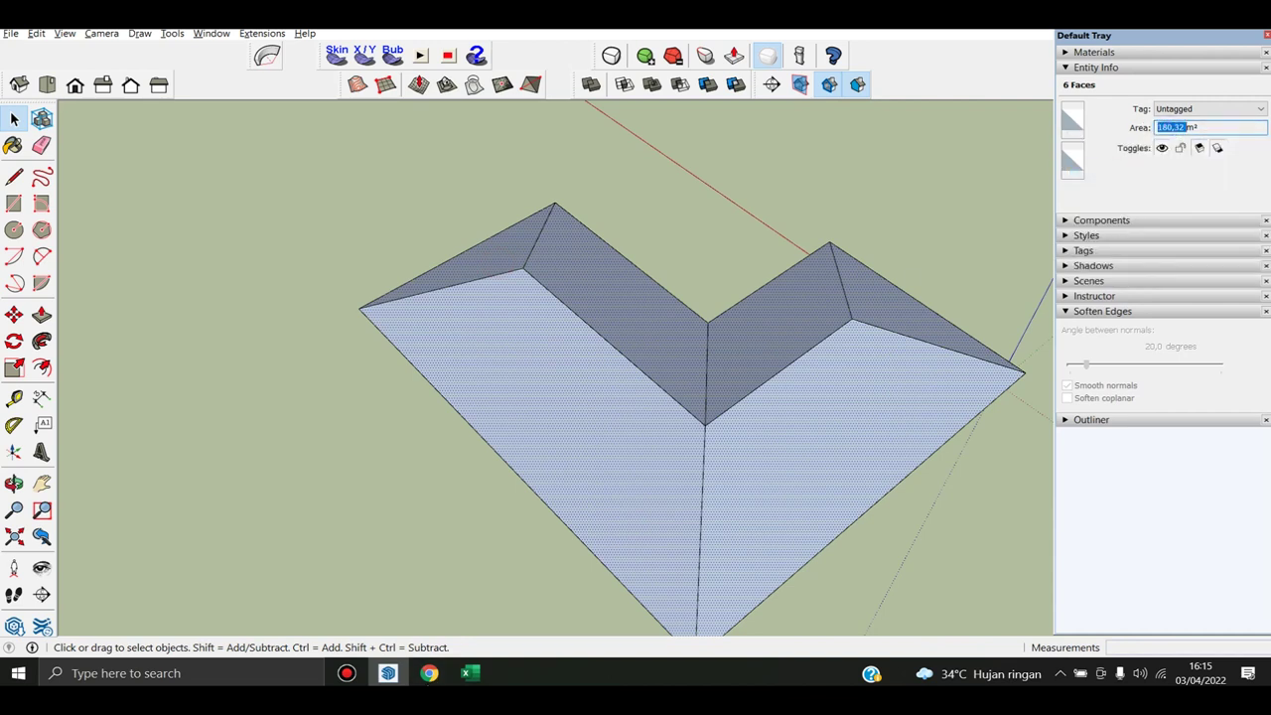
{"action": "left_click", "coordinate": [469, 674]}
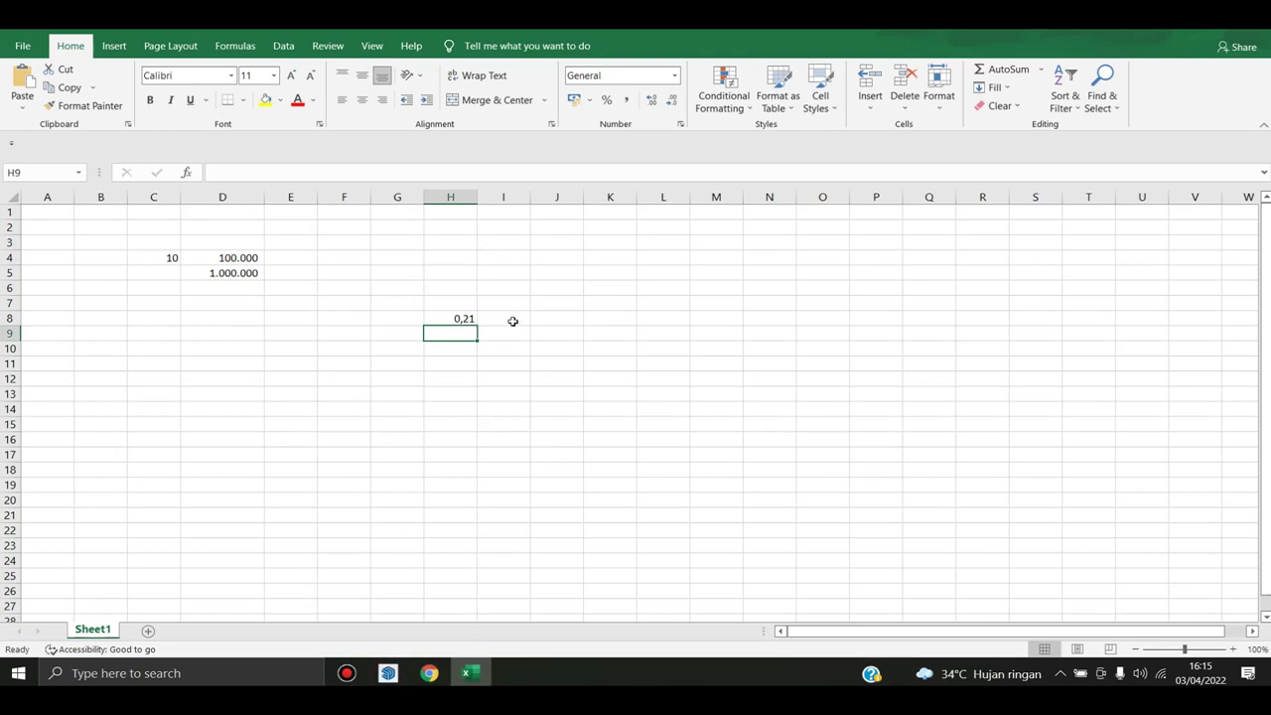
Start turning H8's 0,21 into a CEILING formula with a /180,32 term
{"action": "left_click", "coordinate": [452, 319]}
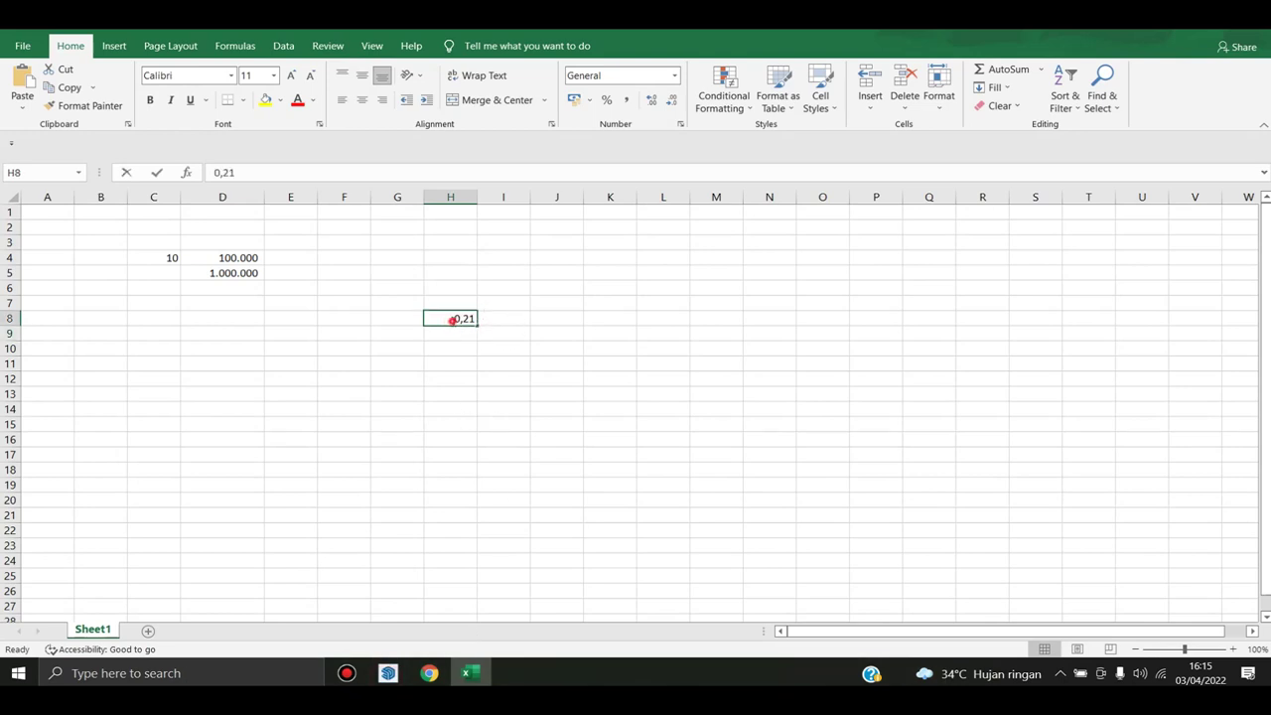
{"action": "double_click", "coordinate": [452, 318]}
{"action": "key", "text": "Right"}
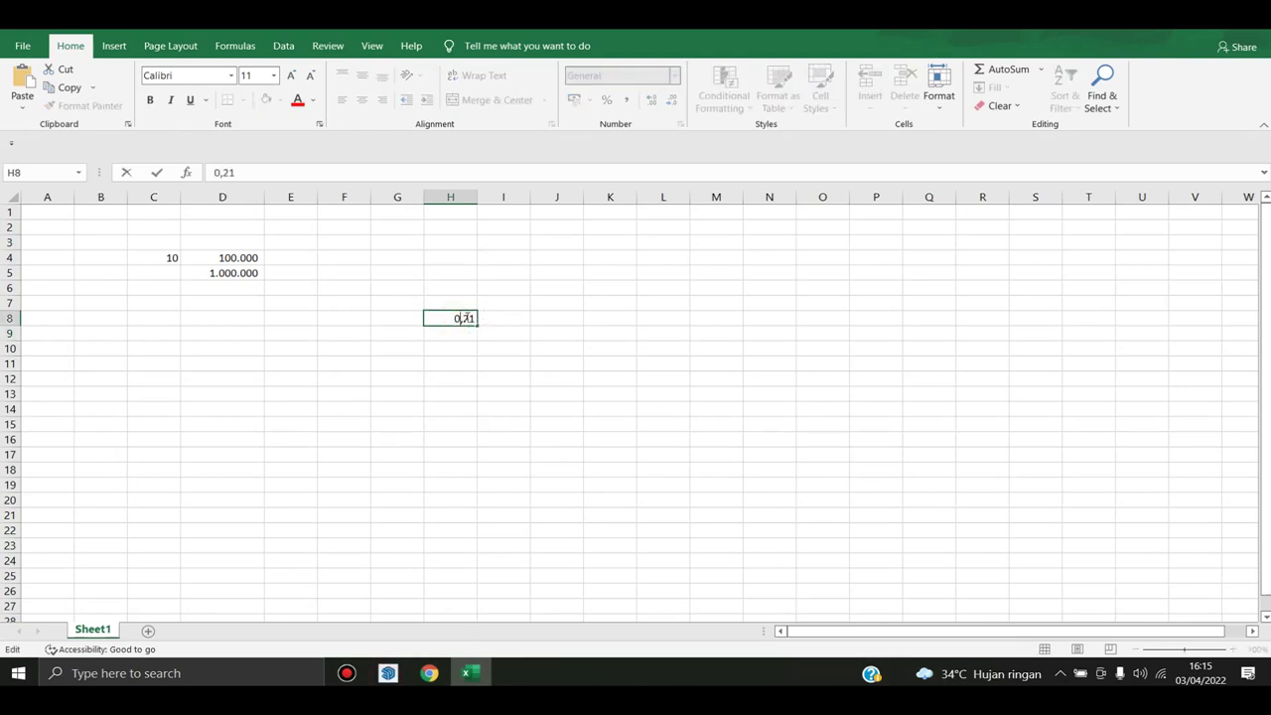
{"action": "type", "text": "/"}
{"action": "type", "text": "180,32"}
{"action": "left_click", "coordinate": [411, 318]}
{"action": "type", "text": "="}
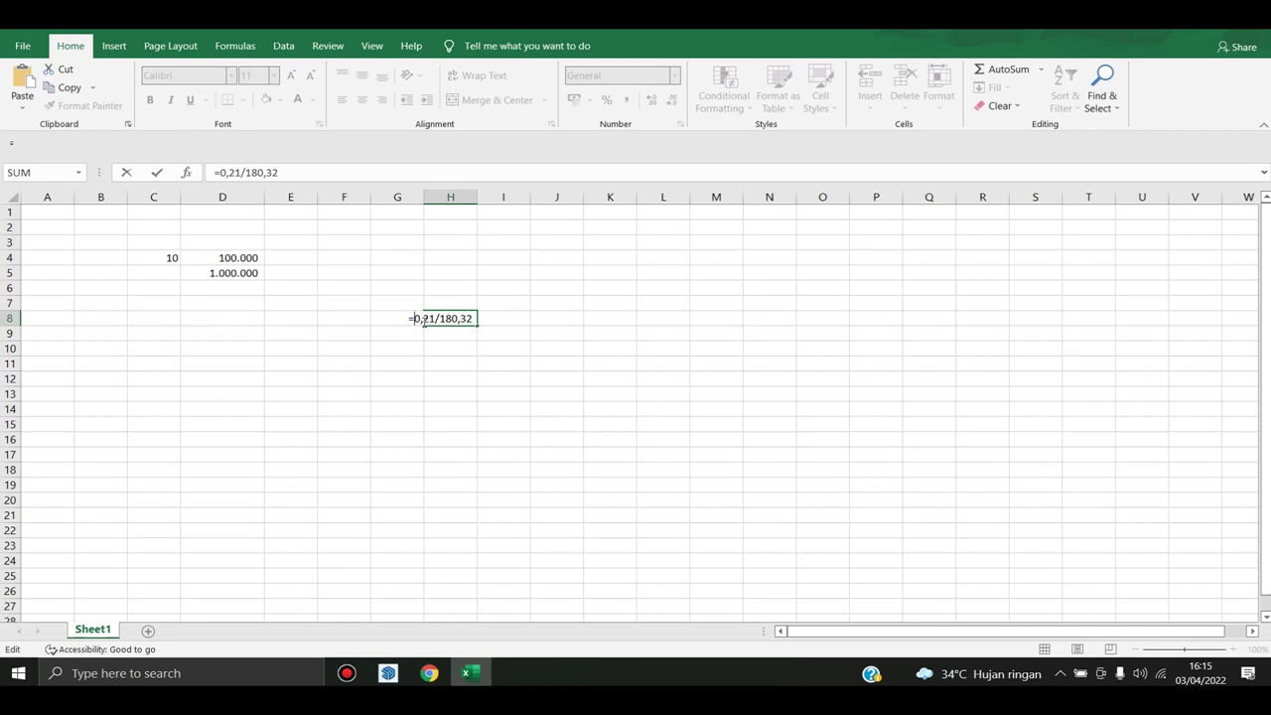
{"action": "type", "text": "Ceiling"}
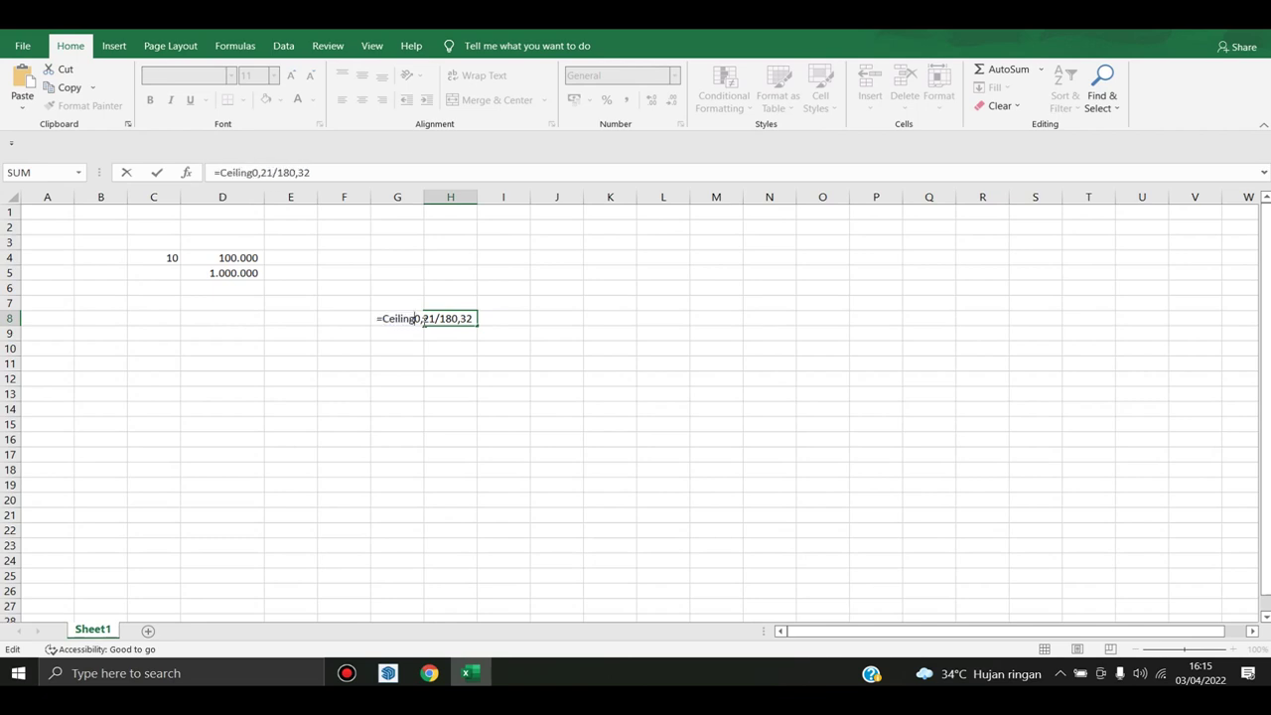
{"action": "type", "text": "("}
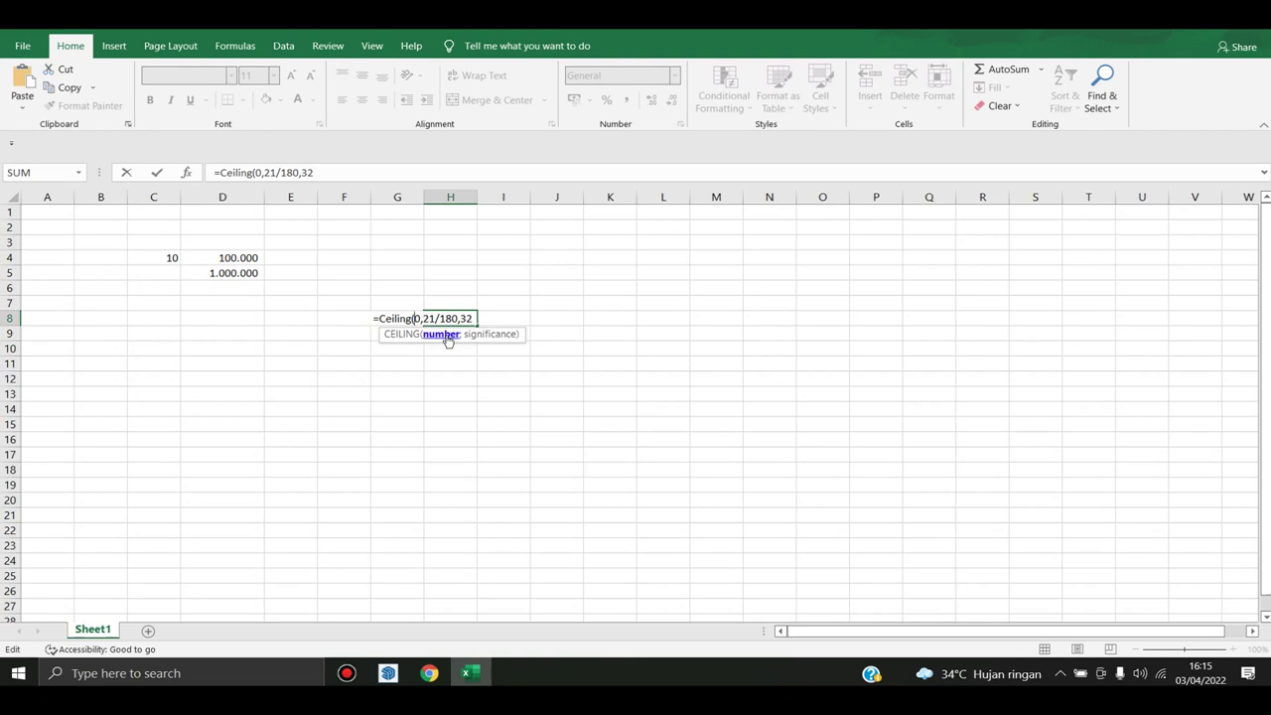
{"action": "left_click", "coordinate": [434, 318]}
{"action": "type", "text": ";"}
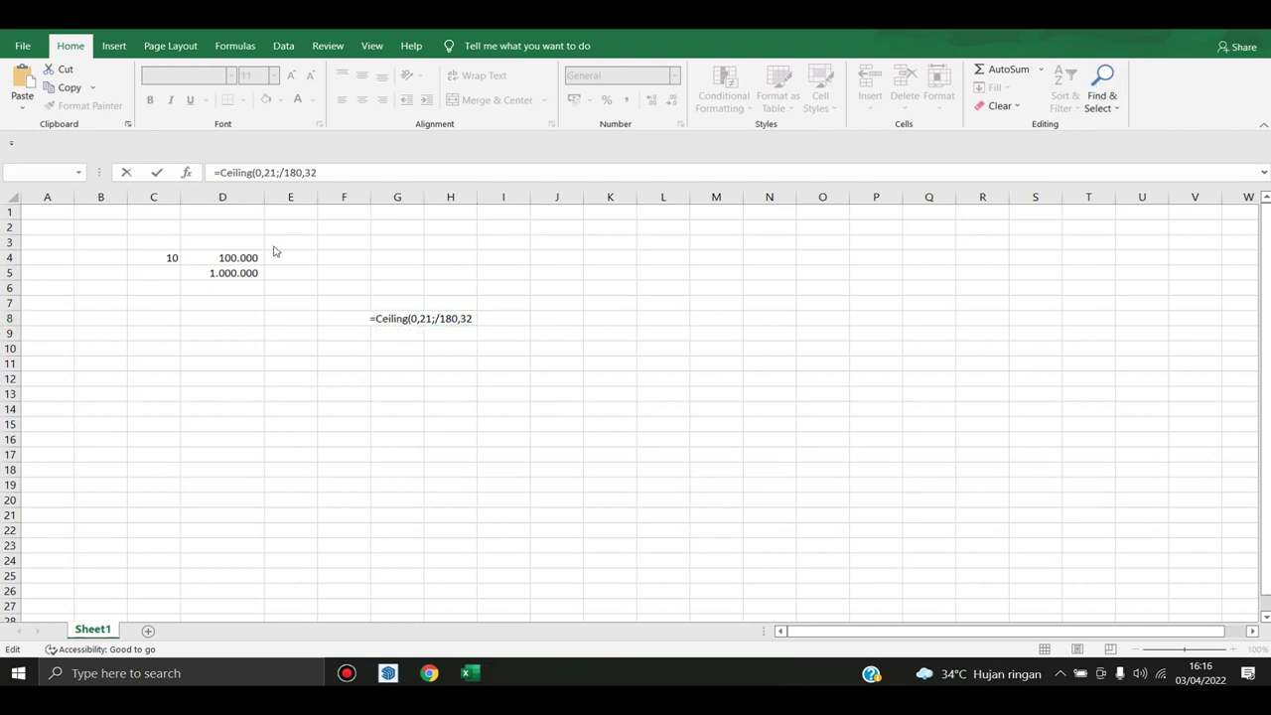
Fix the CEILING arguments, close the bracket, and enter the formula with 180,32 as divisor
{"action": "left_click", "coordinate": [433, 319]}
{"action": "left_click_drag", "start_coordinate": [445, 319], "coordinate": [484, 319]}
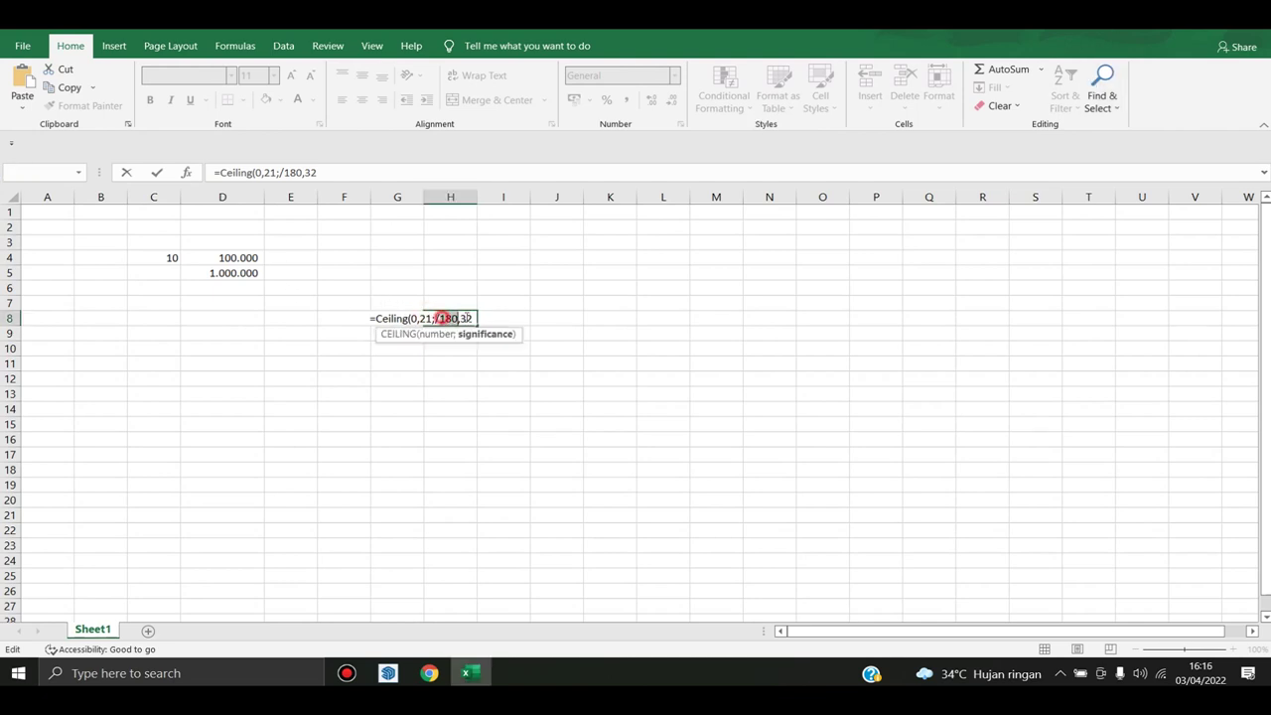
{"action": "key", "text": "BackSpace"}
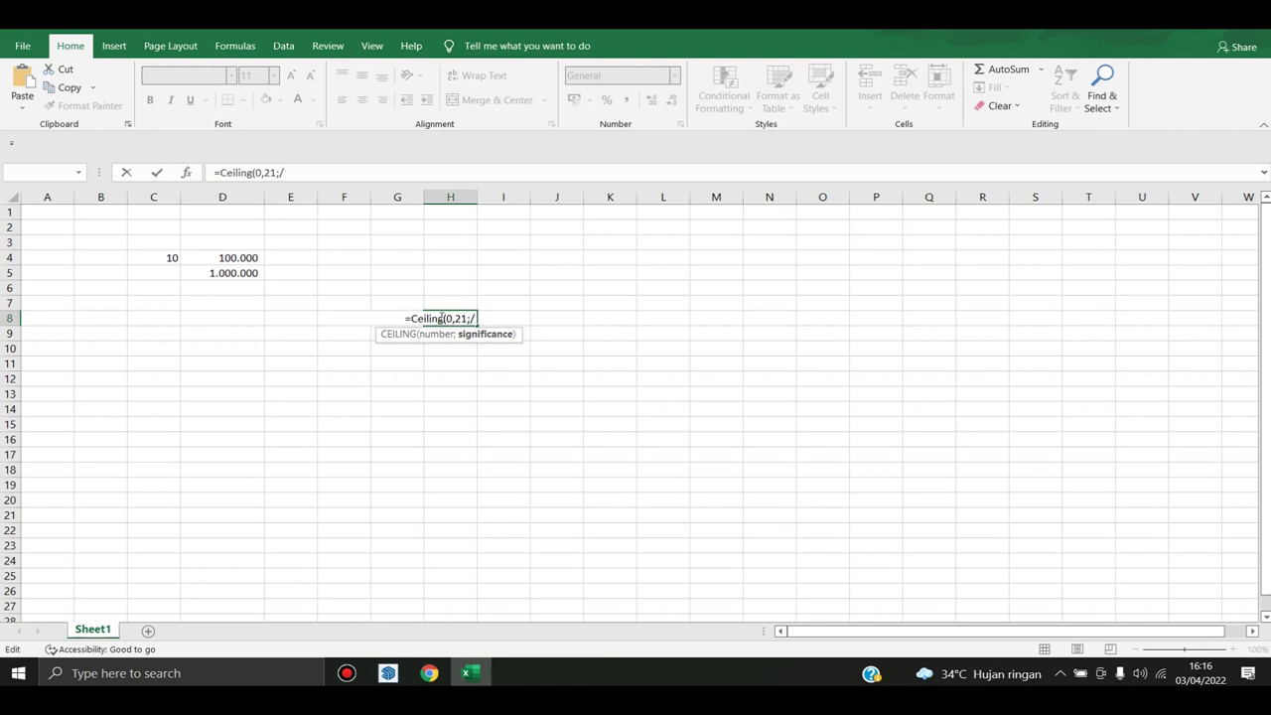
{"action": "type", "text": "180,32"}
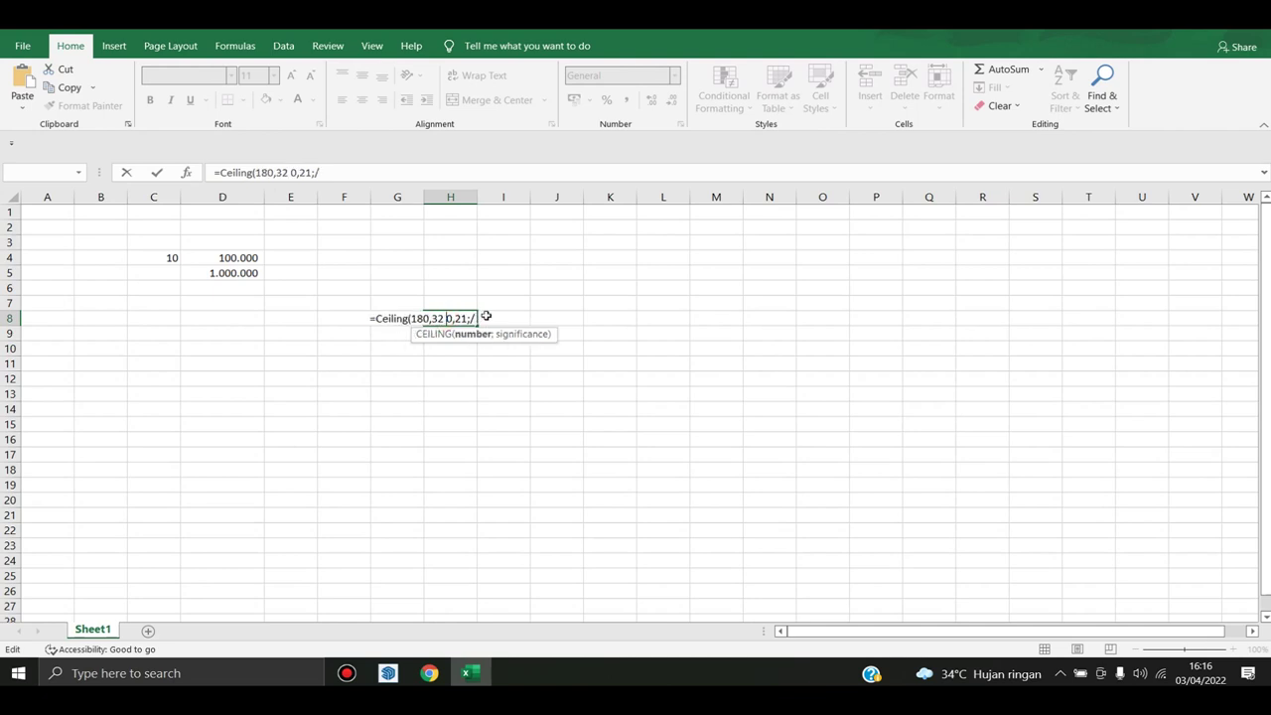
{"action": "key", "text": "BackSpace"}
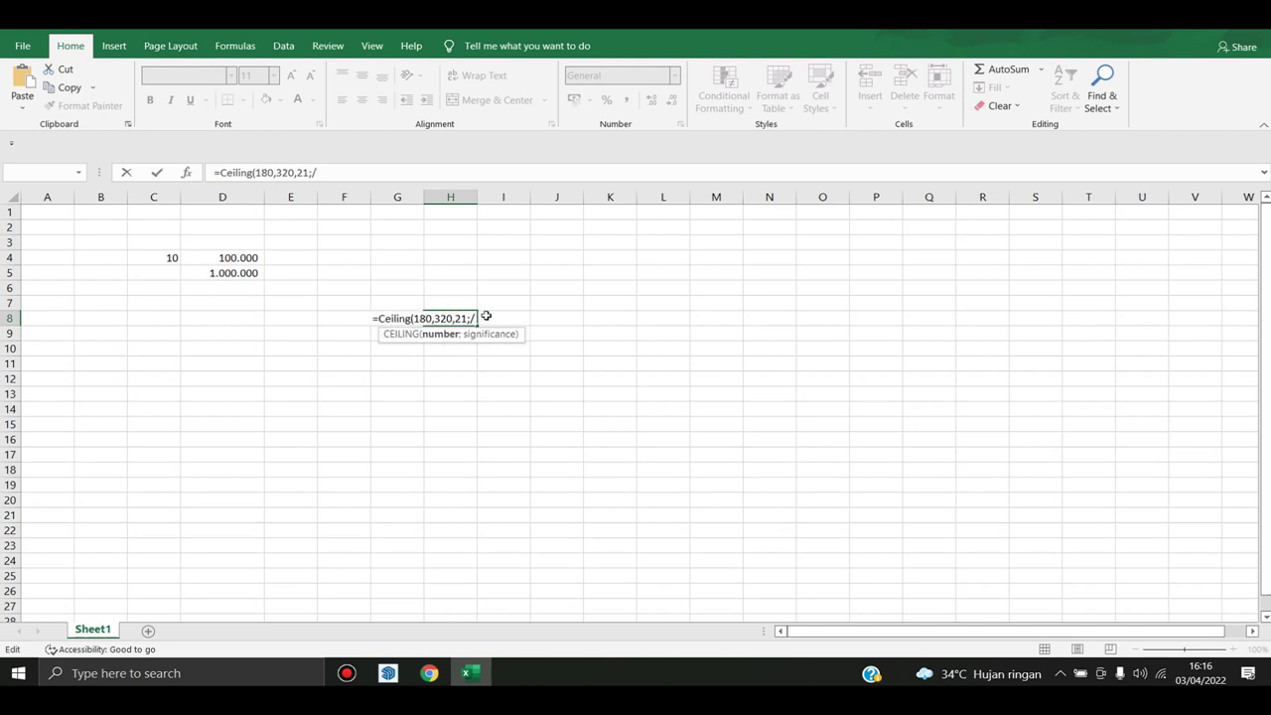
{"action": "type", "text": ";"}
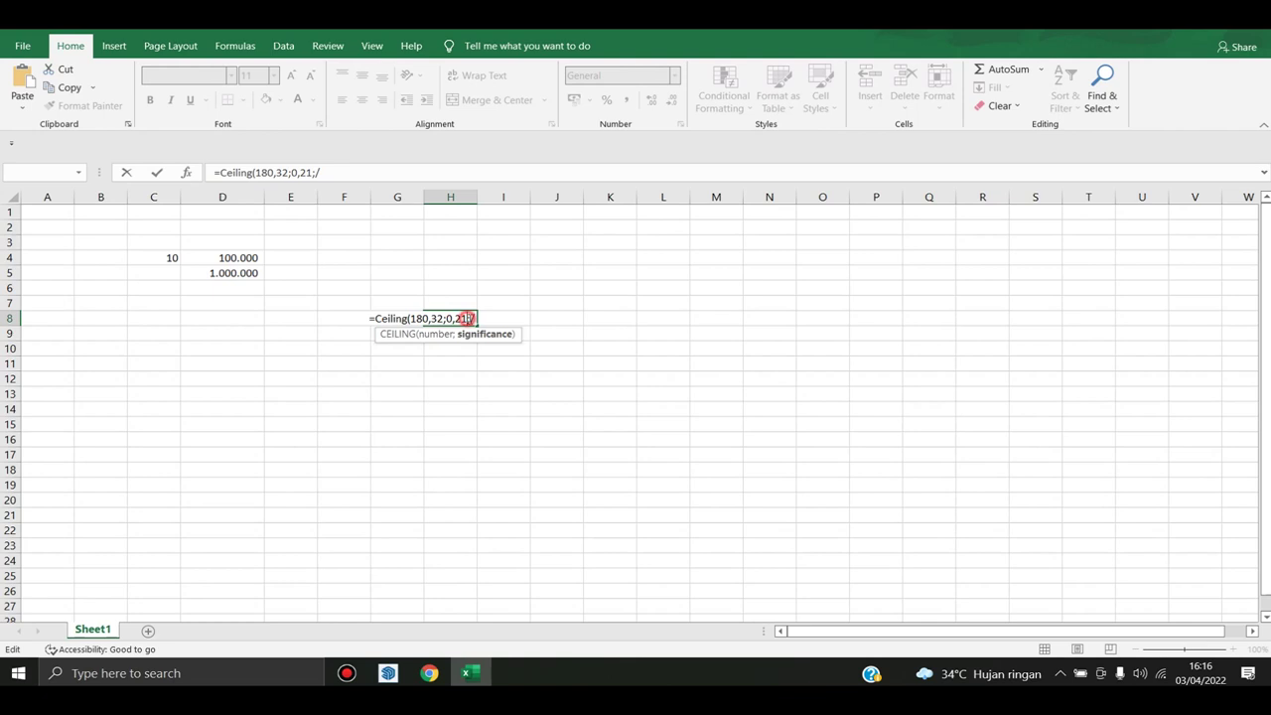
{"action": "left_click", "coordinate": [471, 318]}
{"action": "key", "text": "BackSpace"}
{"action": "type", "text": ")"}
{"action": "left_click_drag", "start_coordinate": [443, 319], "coordinate": [410, 318]}
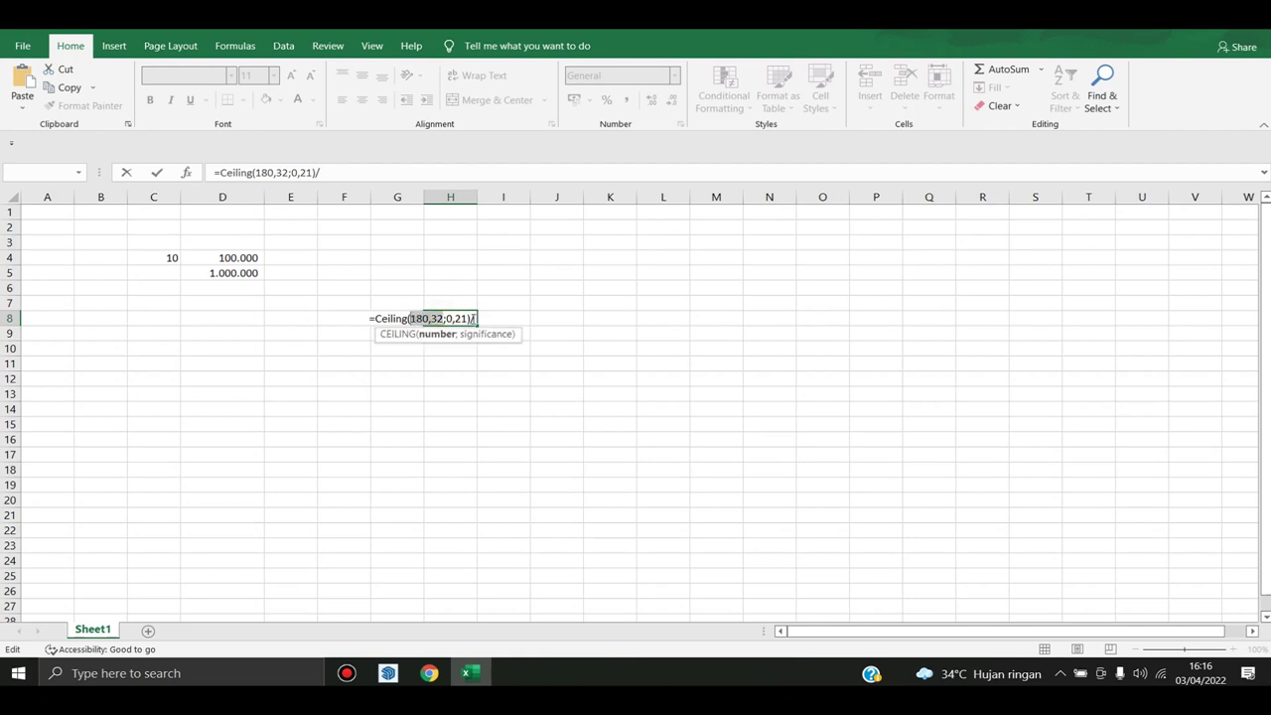
{"action": "key", "text": "ctrl+c"}
{"action": "left_click", "coordinate": [477, 319]}
{"action": "key", "text": "ctrl+v"}
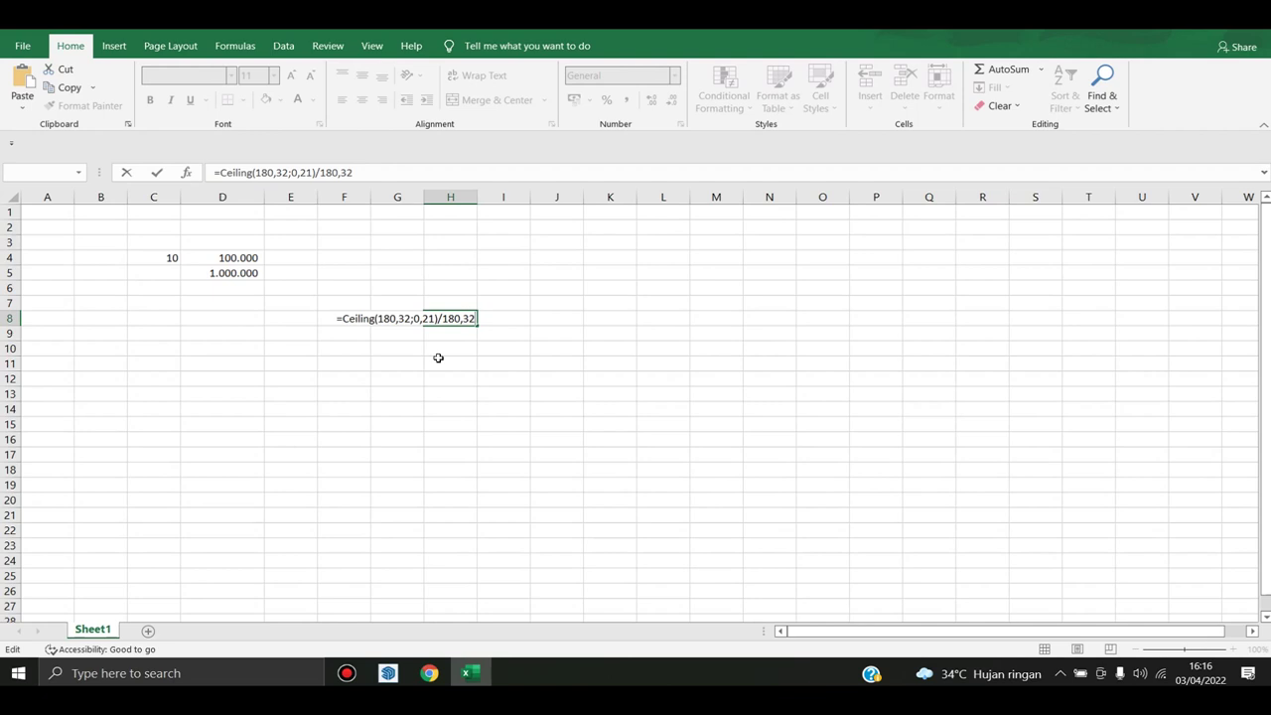
{"action": "key", "text": "Return"}
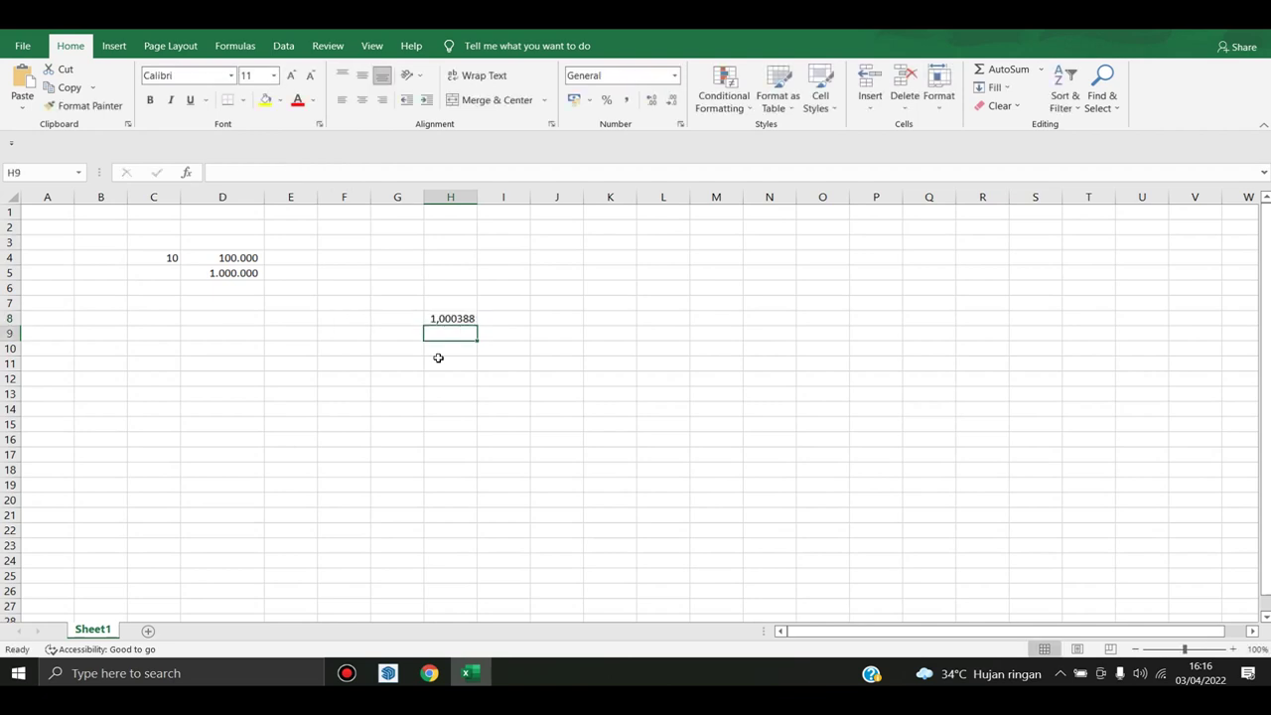
Adjust the number of decimal places displayed in H8
{"action": "left_click", "coordinate": [456, 320]}
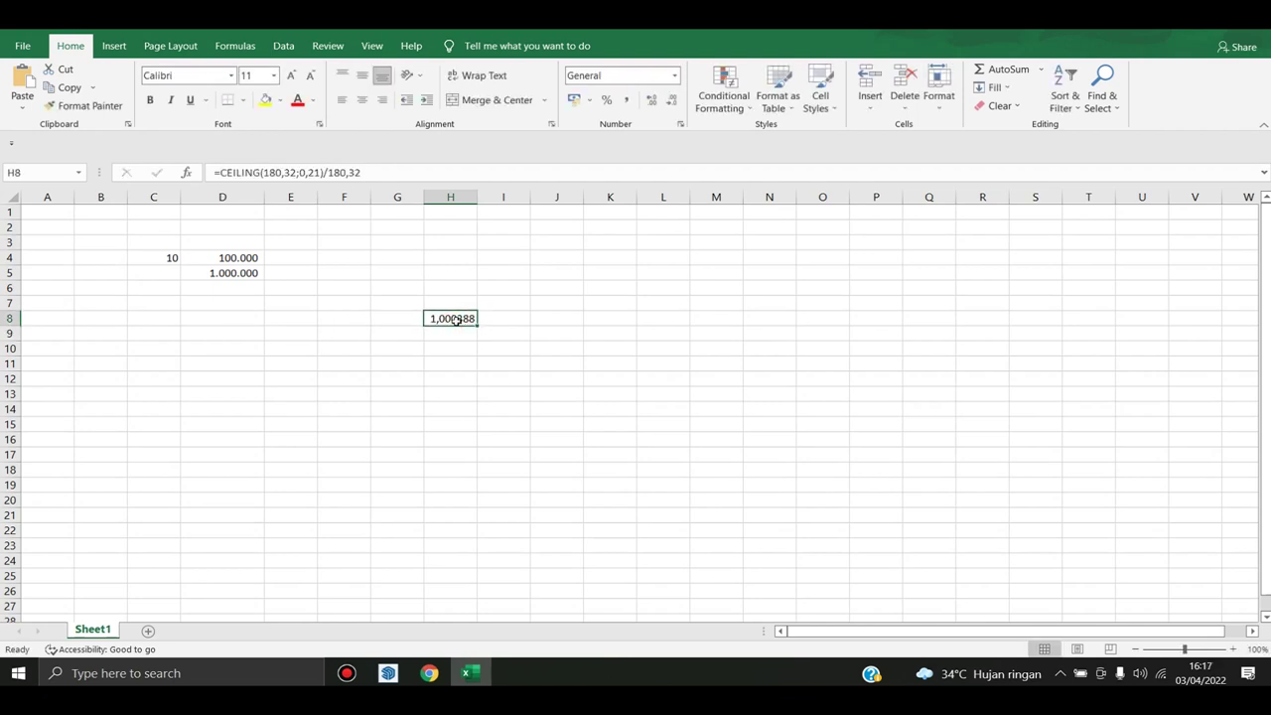
{"action": "left_click", "coordinate": [653, 101]}
{"action": "left_click", "coordinate": [671, 101]}
{"action": "left_click", "coordinate": [671, 100]}
{"action": "left_click", "coordinate": [671, 101]}
Replace the divisor with 0,21 so H8 becomes =CEILING(180,32;0,21)/0,21, giving 859,0000
{"action": "double_click", "coordinate": [473, 319]}
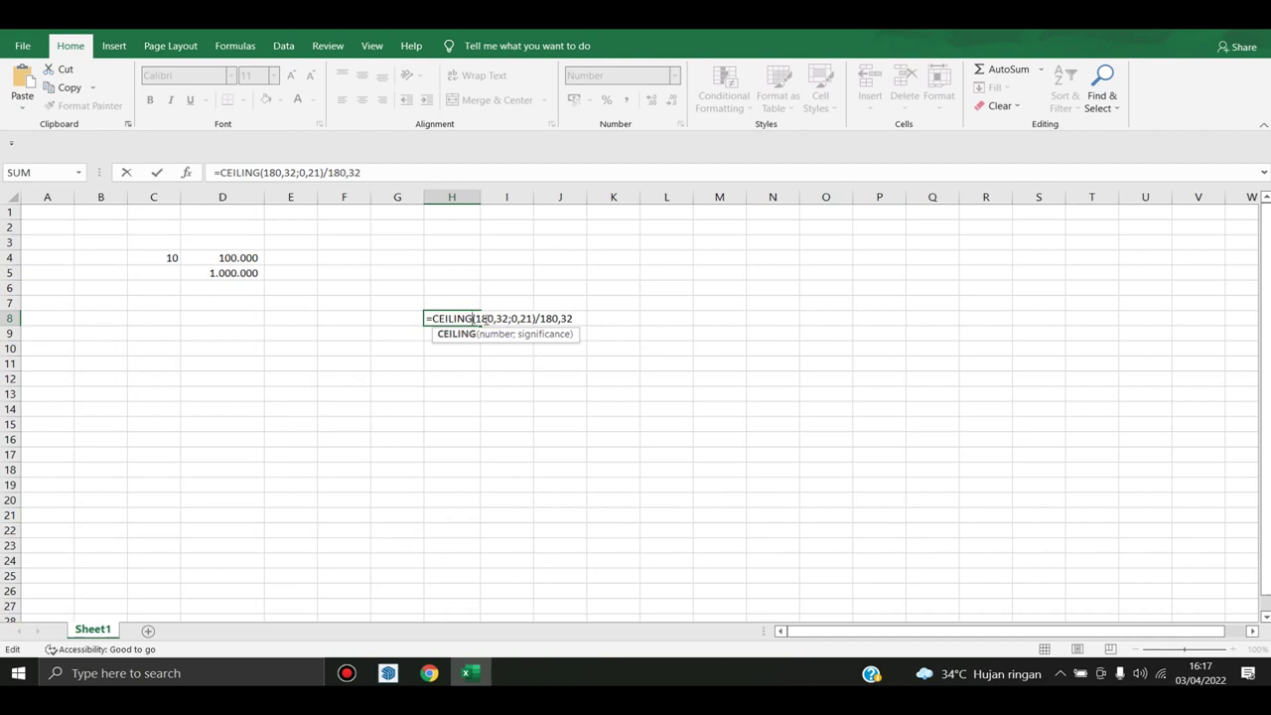
{"action": "left_click", "coordinate": [481, 318]}
{"action": "left_click_drag", "start_coordinate": [475, 318], "coordinate": [528, 317]}
{"action": "left_click", "coordinate": [516, 318]}
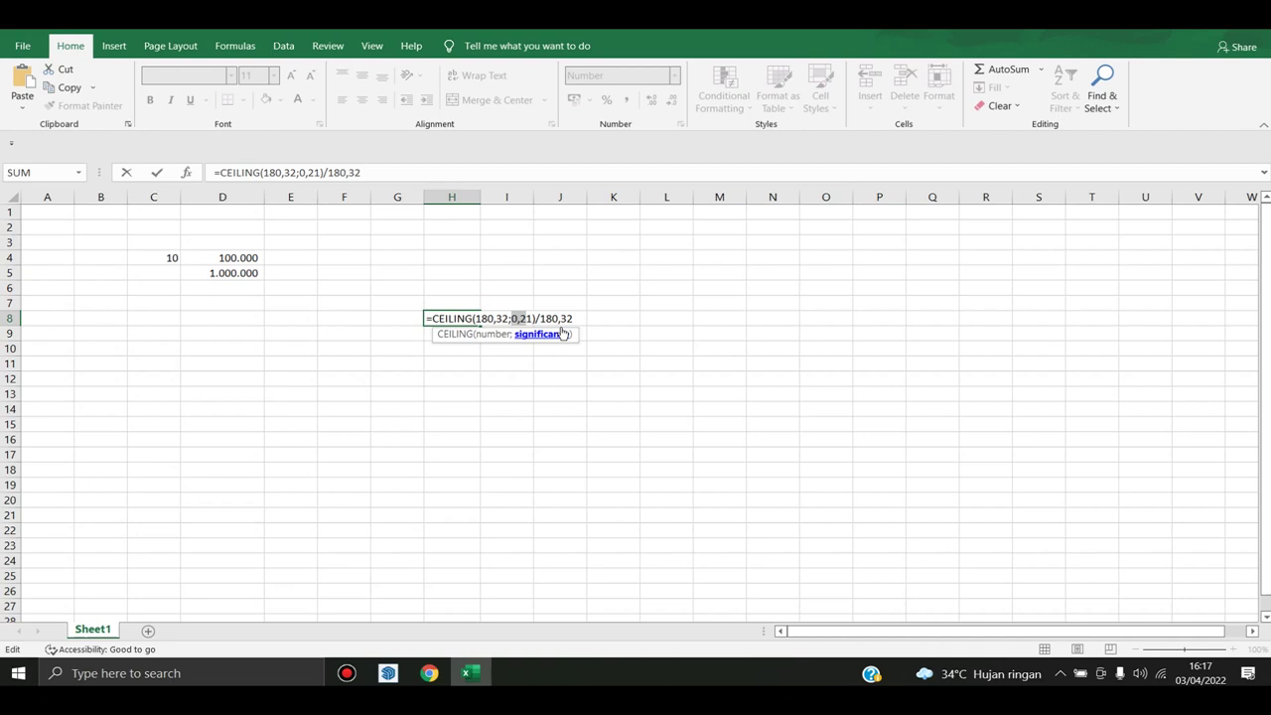
{"action": "left_click_drag", "start_coordinate": [540, 318], "coordinate": [561, 318]}
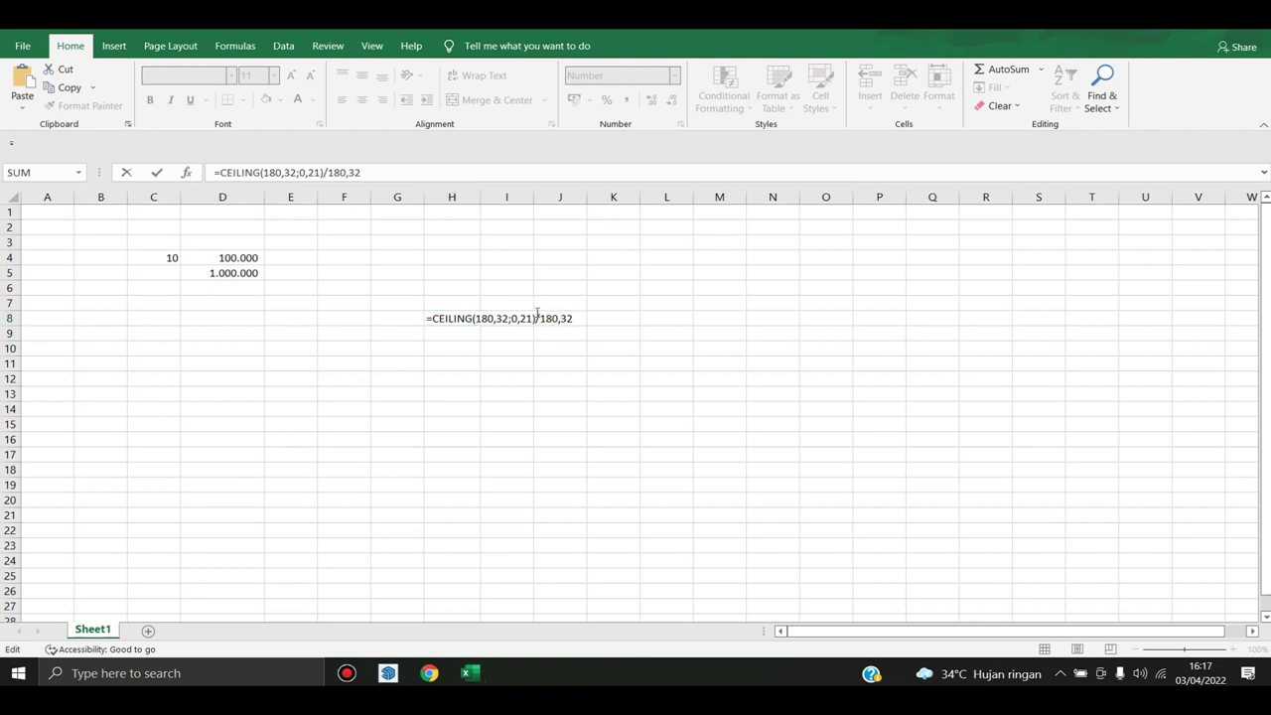
{"action": "left_click", "coordinate": [533, 318]}
{"action": "left_click", "coordinate": [514, 318]}
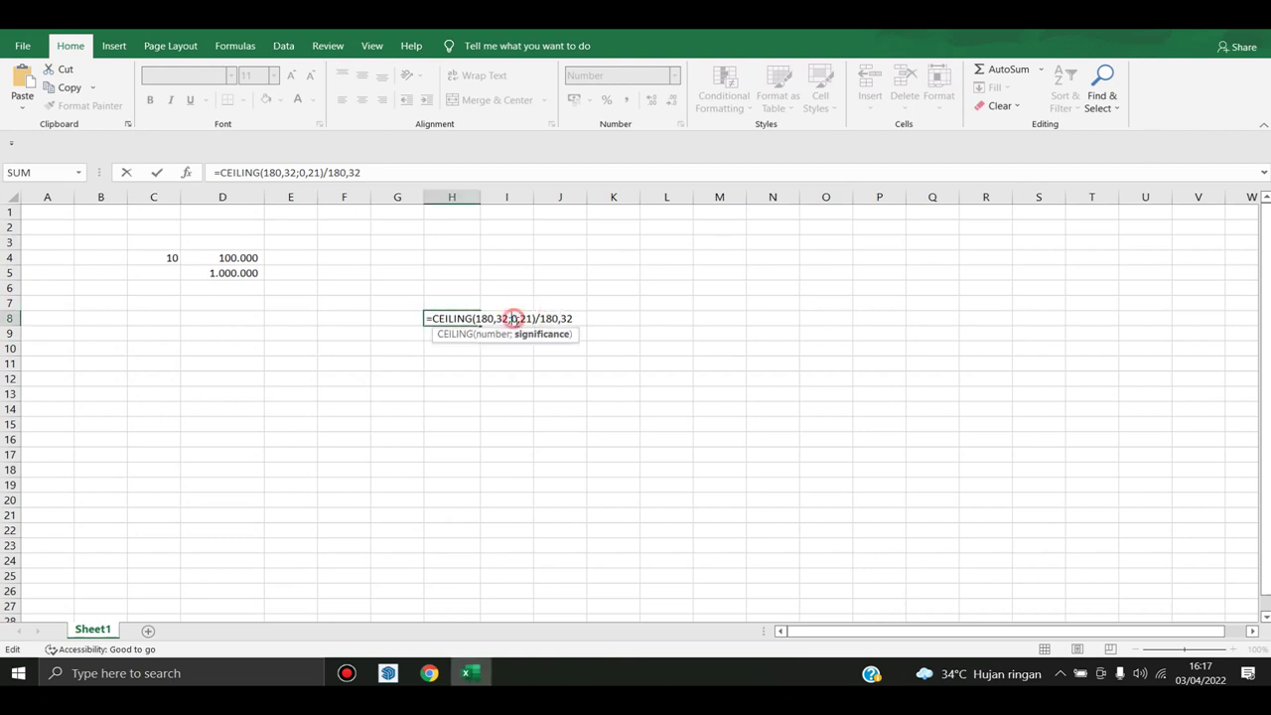
{"action": "left_click_drag", "start_coordinate": [511, 318], "coordinate": [534, 318]}
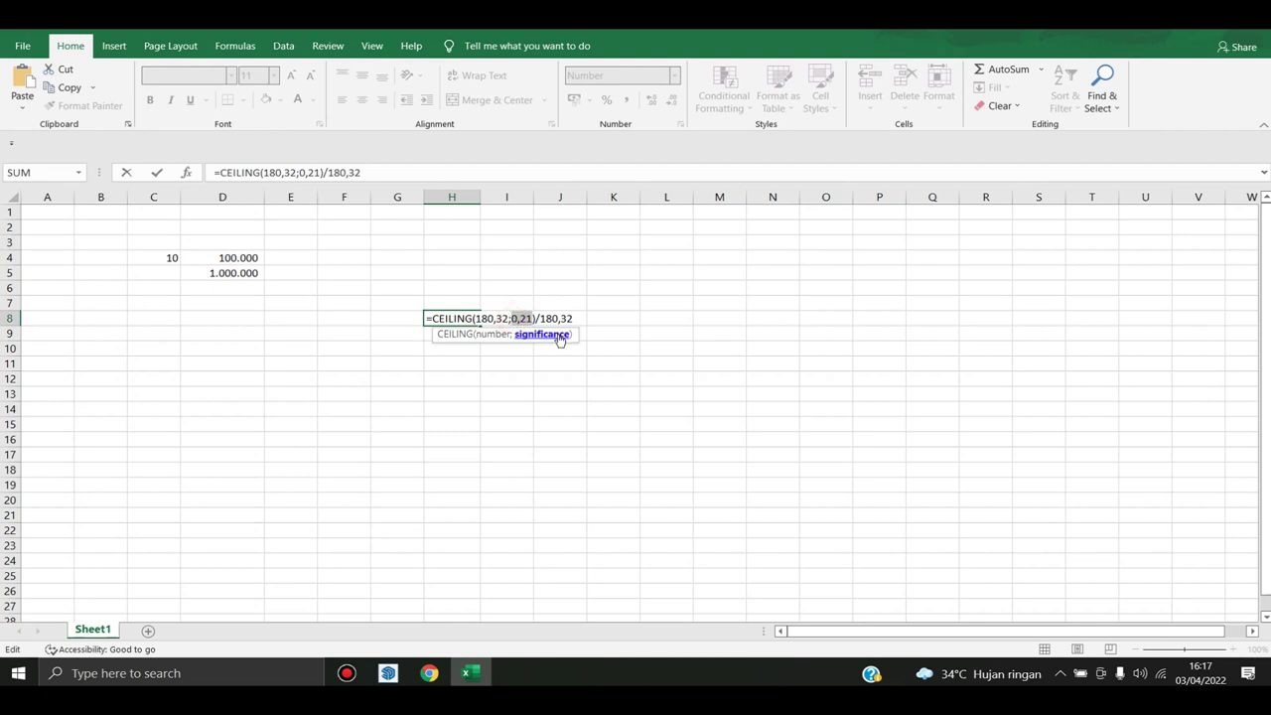
{"action": "left_click_drag", "start_coordinate": [539, 317], "coordinate": [577, 318]}
{"action": "key", "text": "ctrl+v"}
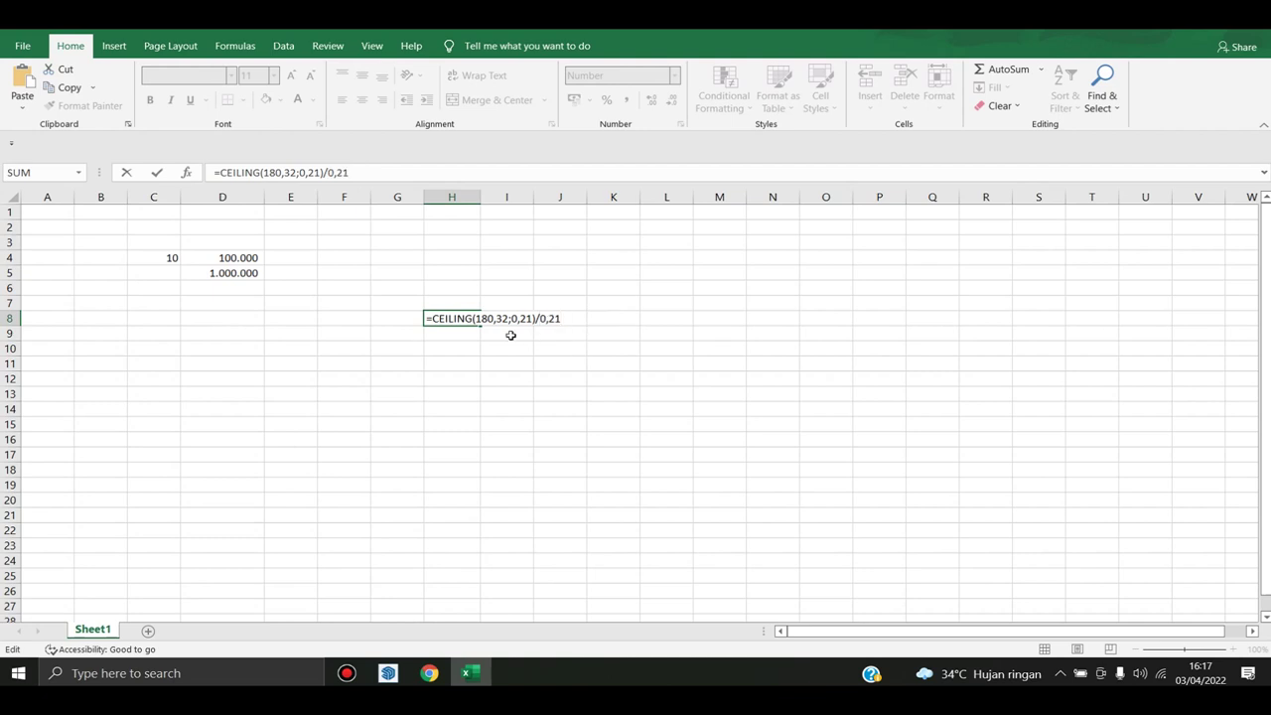
{"action": "key", "text": "Return"}
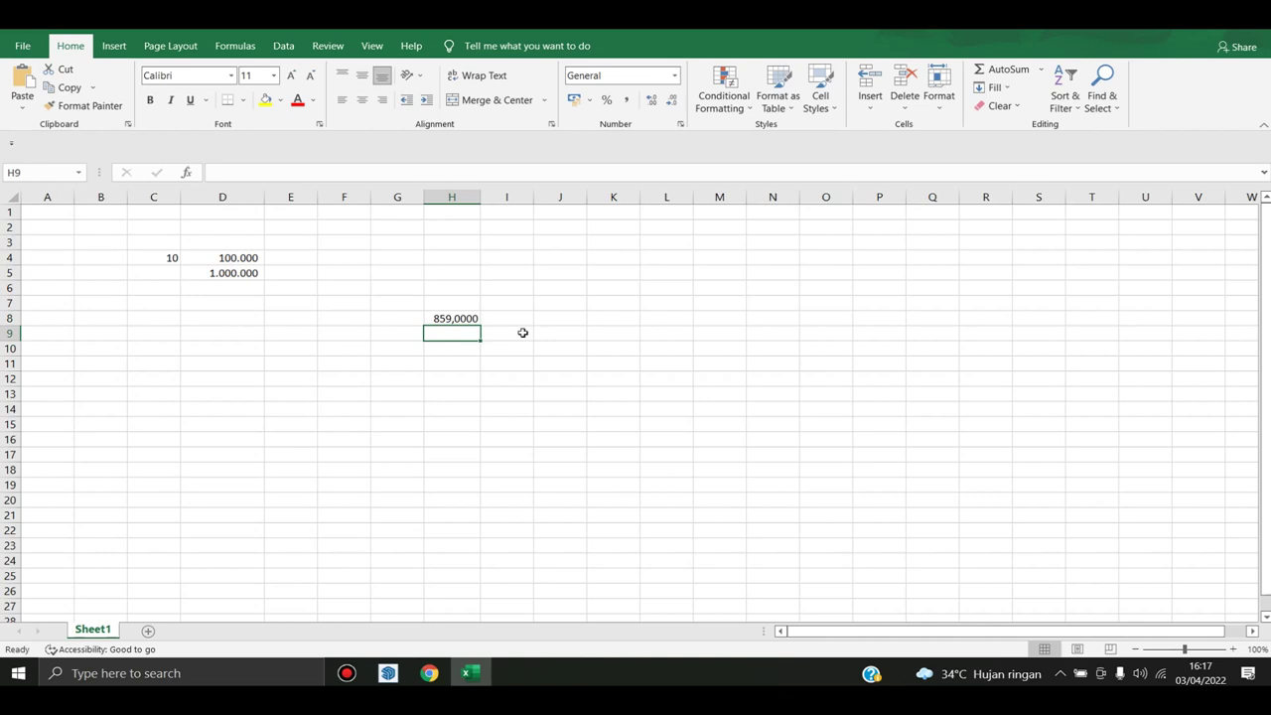
Reduce H8's decimal places so the tile count shows as 859 instead of 859,0000
{"action": "left_click", "coordinate": [462, 314]}
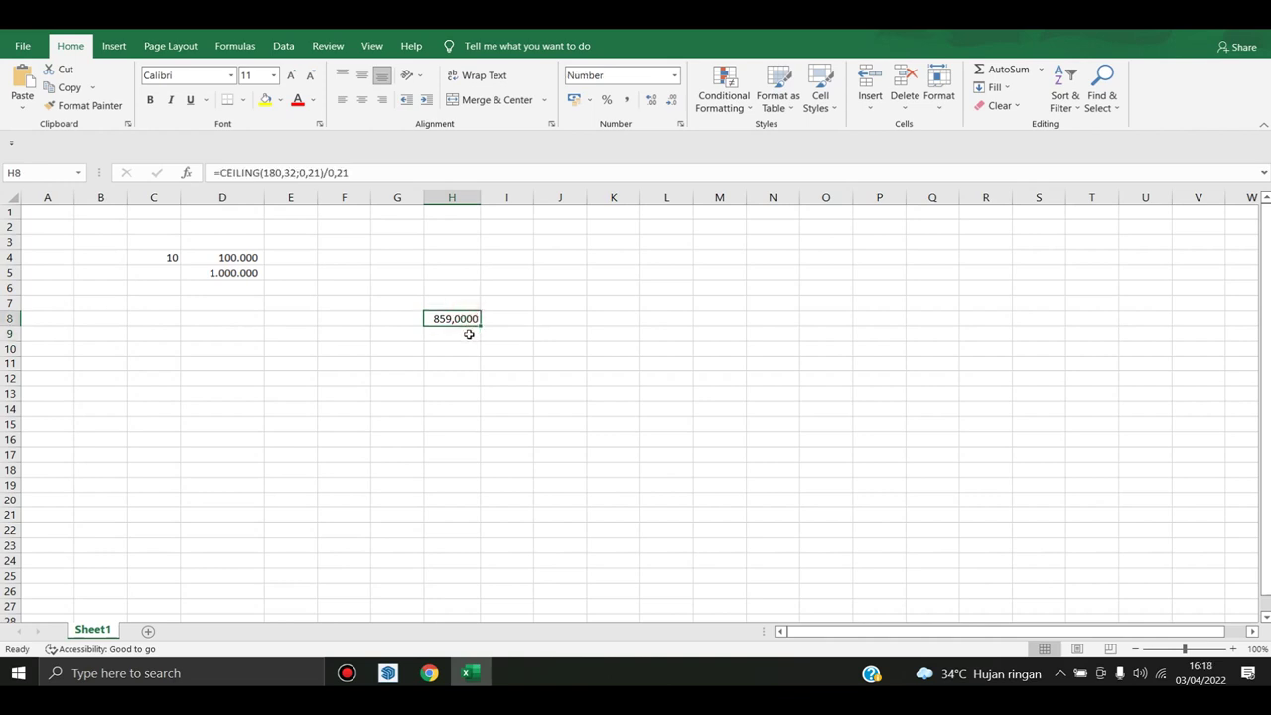
{"action": "left_click", "coordinate": [669, 103]}
{"action": "left_click", "coordinate": [669, 103]}
{"action": "left_click", "coordinate": [668, 104]}
{"action": "left_click", "coordinate": [670, 104]}
Recheck H8's CEILING formula, keeping 180,32 and significance 0,21, and recommit it
{"action": "double_click", "coordinate": [469, 317]}
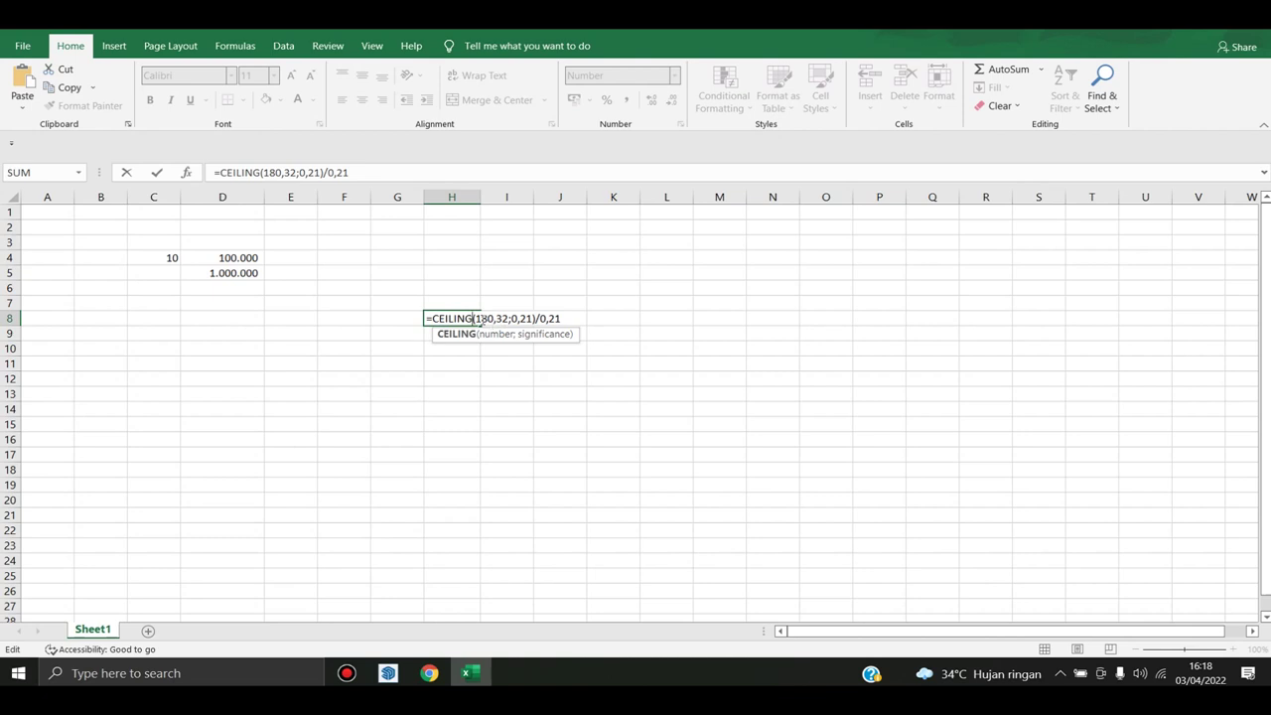
{"action": "left_click", "coordinate": [477, 318]}
{"action": "left_click_drag", "start_coordinate": [475, 318], "coordinate": [509, 318]}
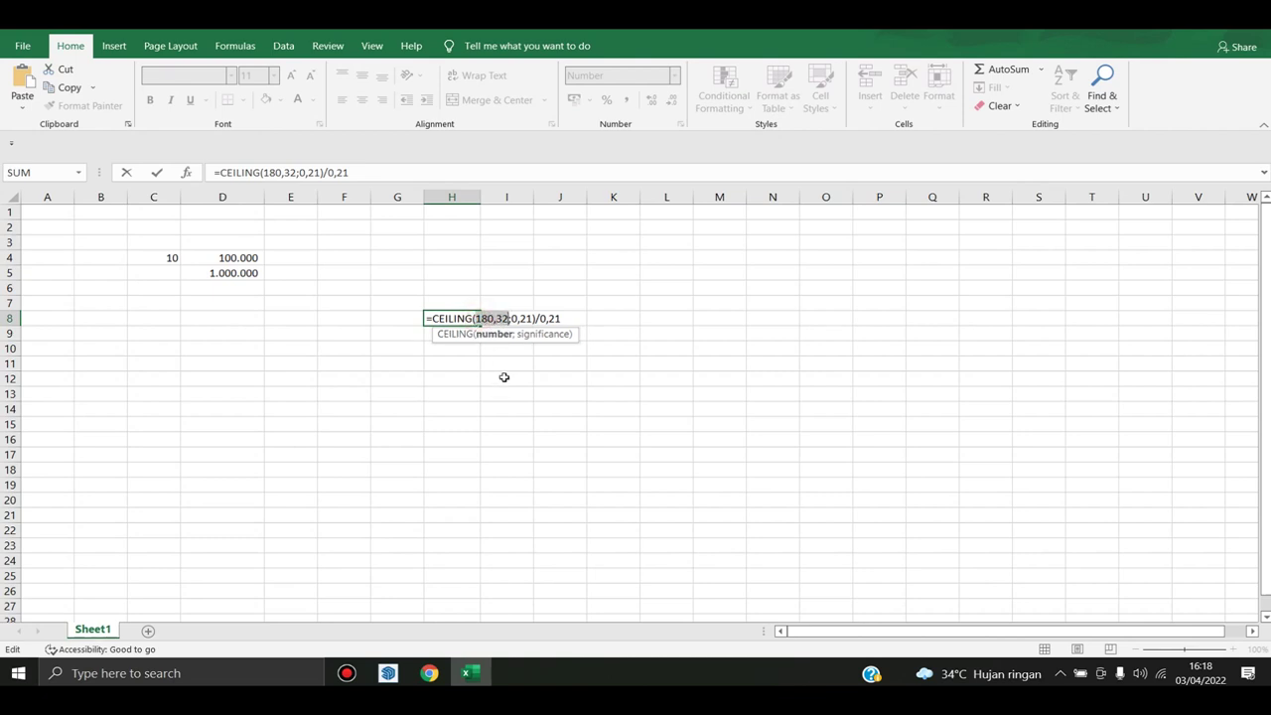
{"action": "left_click", "coordinate": [507, 318]}
{"action": "left_click", "coordinate": [512, 317]}
{"action": "left_click_drag", "start_coordinate": [513, 318], "coordinate": [532, 318]}
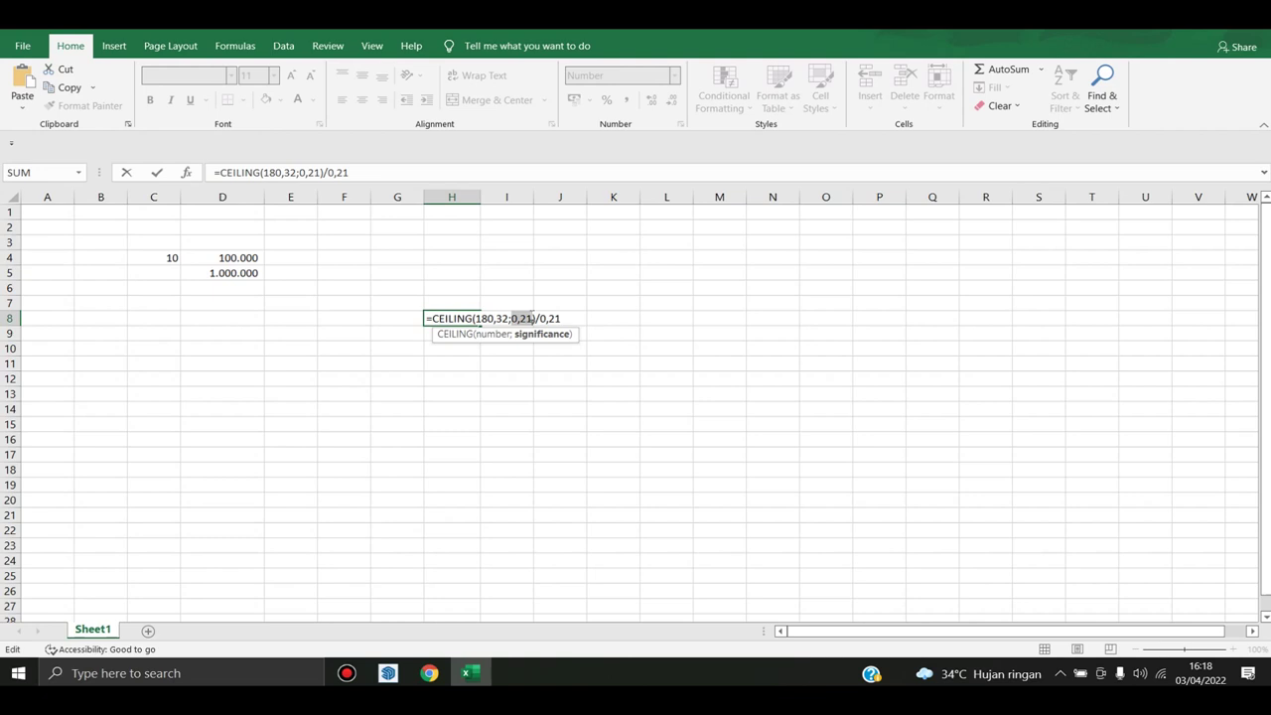
{"action": "left_click", "coordinate": [548, 287]}
{"action": "key", "text": "BackSpace"}
{"action": "key", "text": "BackSpace"}
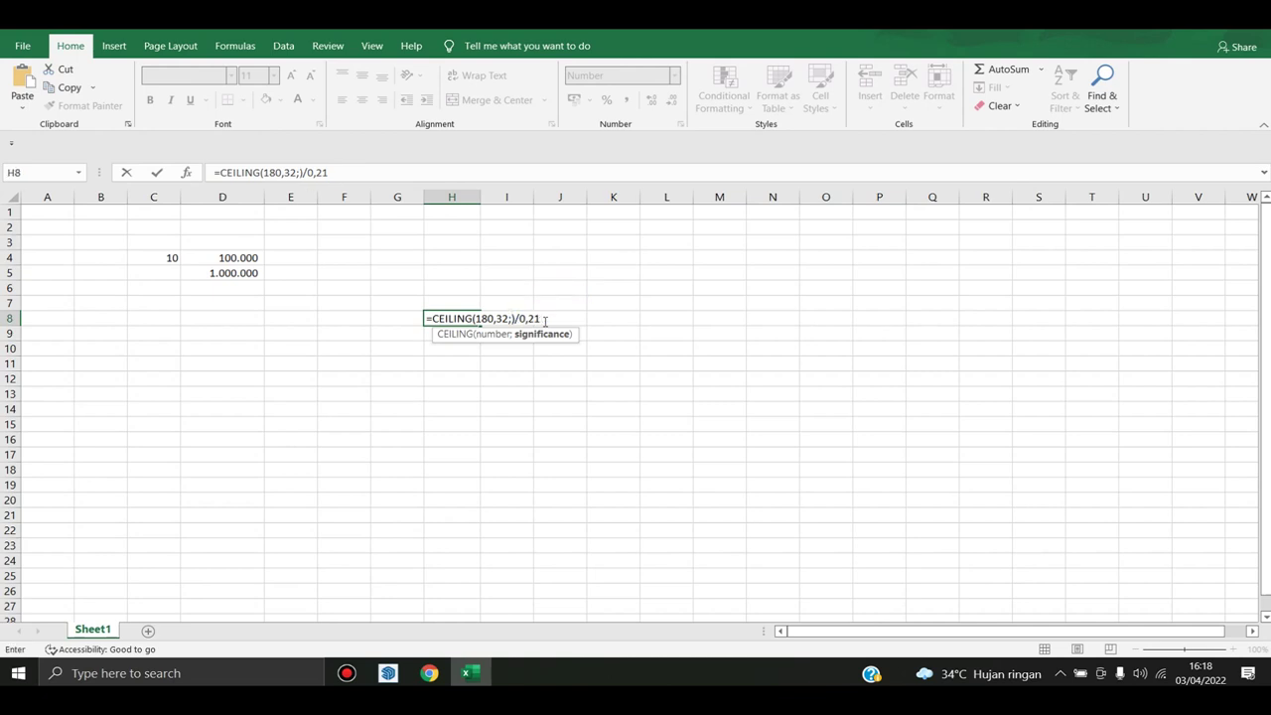
{"action": "key", "text": "ctrl+z"}
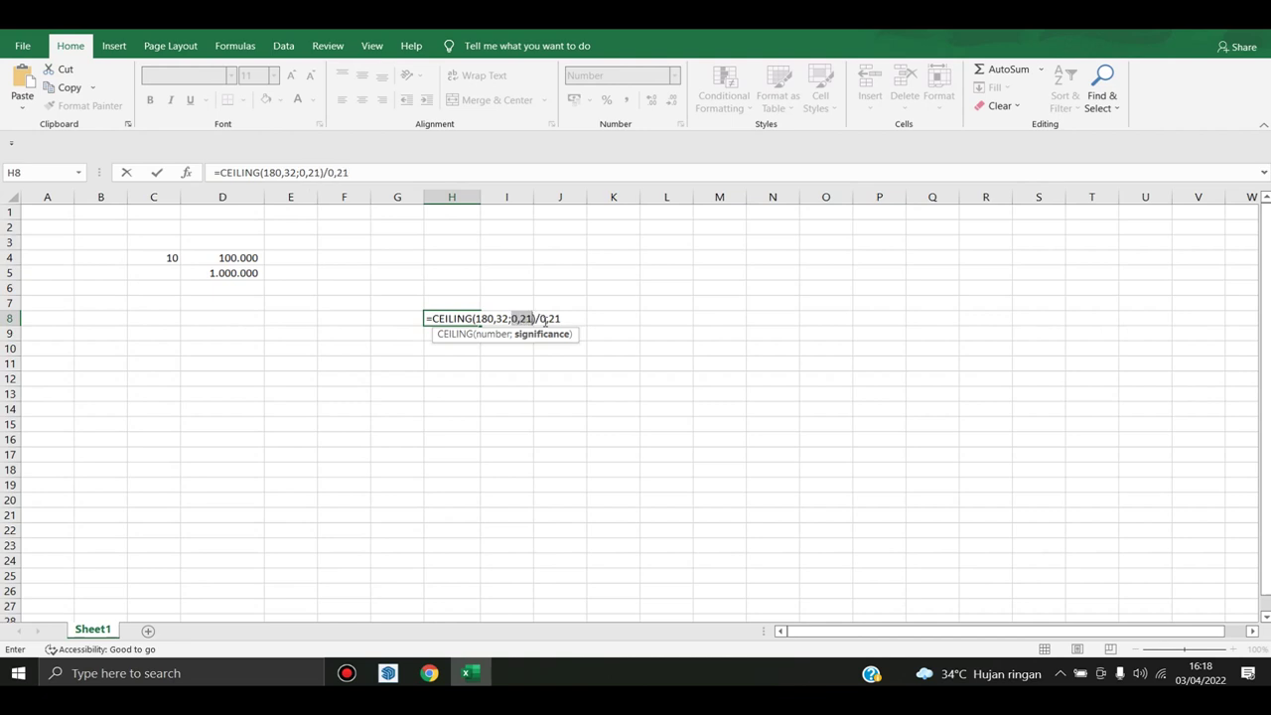
{"action": "key", "text": "Return"}
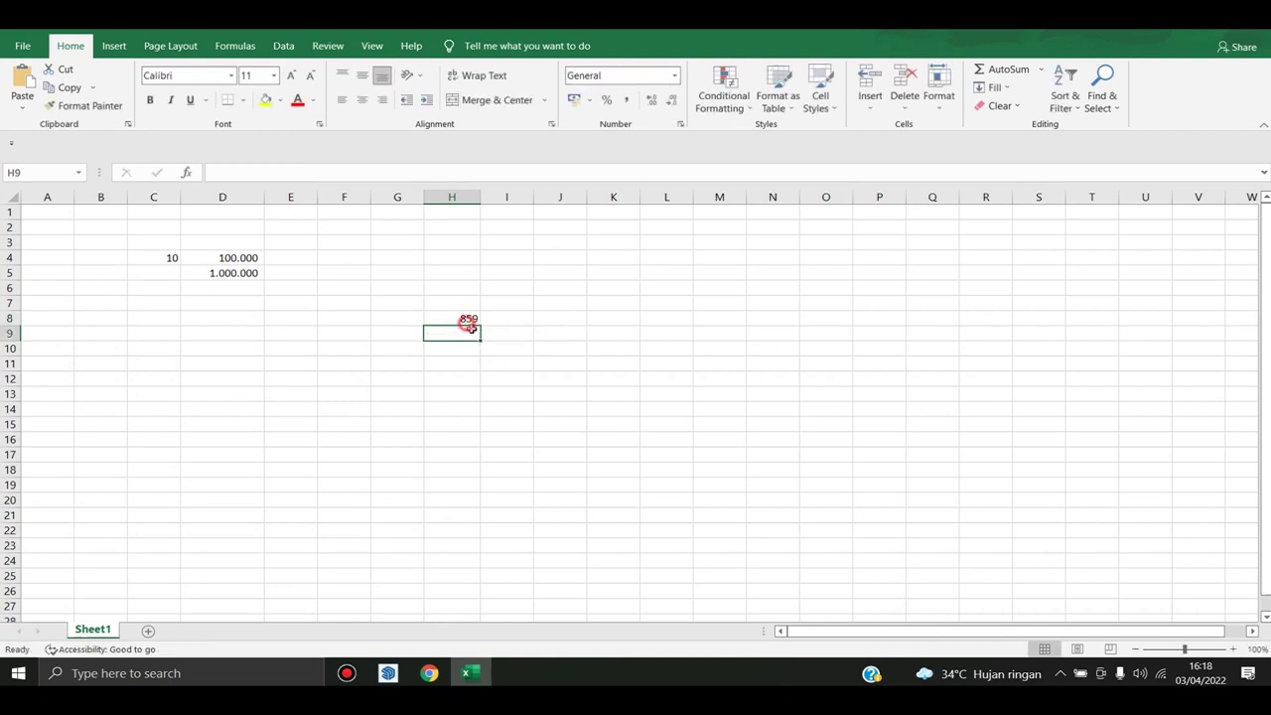
{"action": "left_click", "coordinate": [474, 317]}
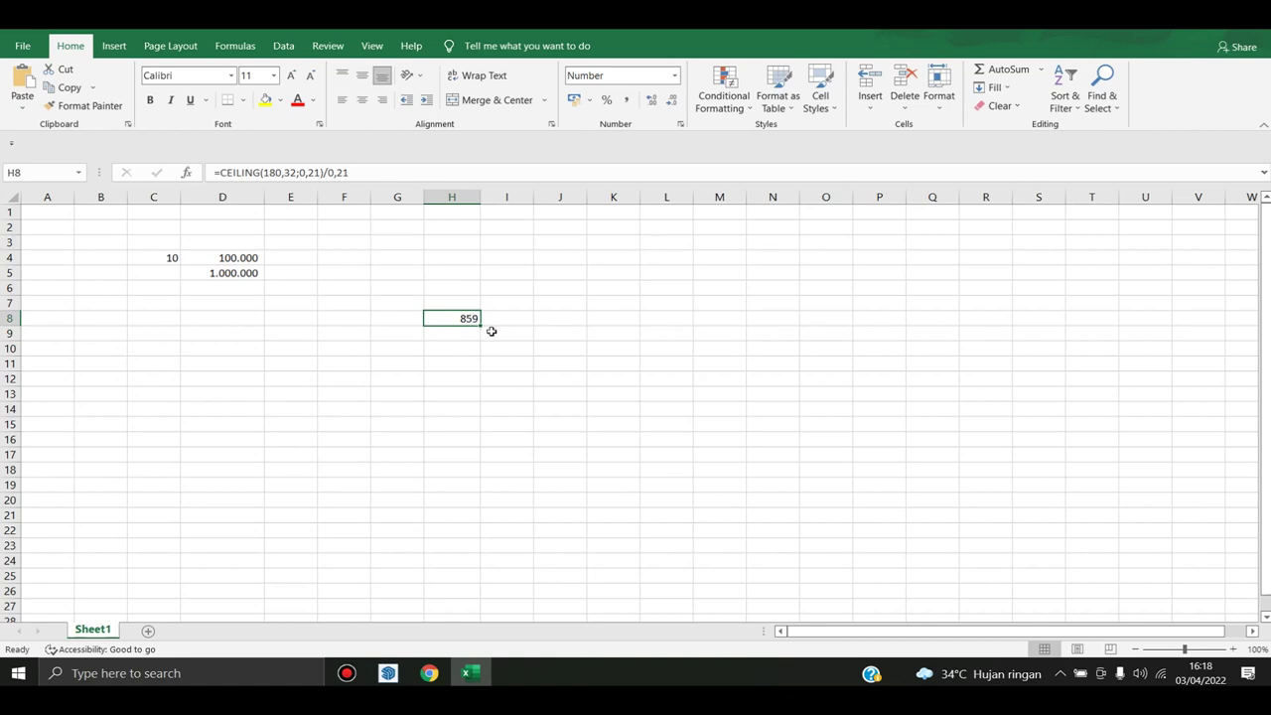
{"action": "left_click", "coordinate": [512, 317]}
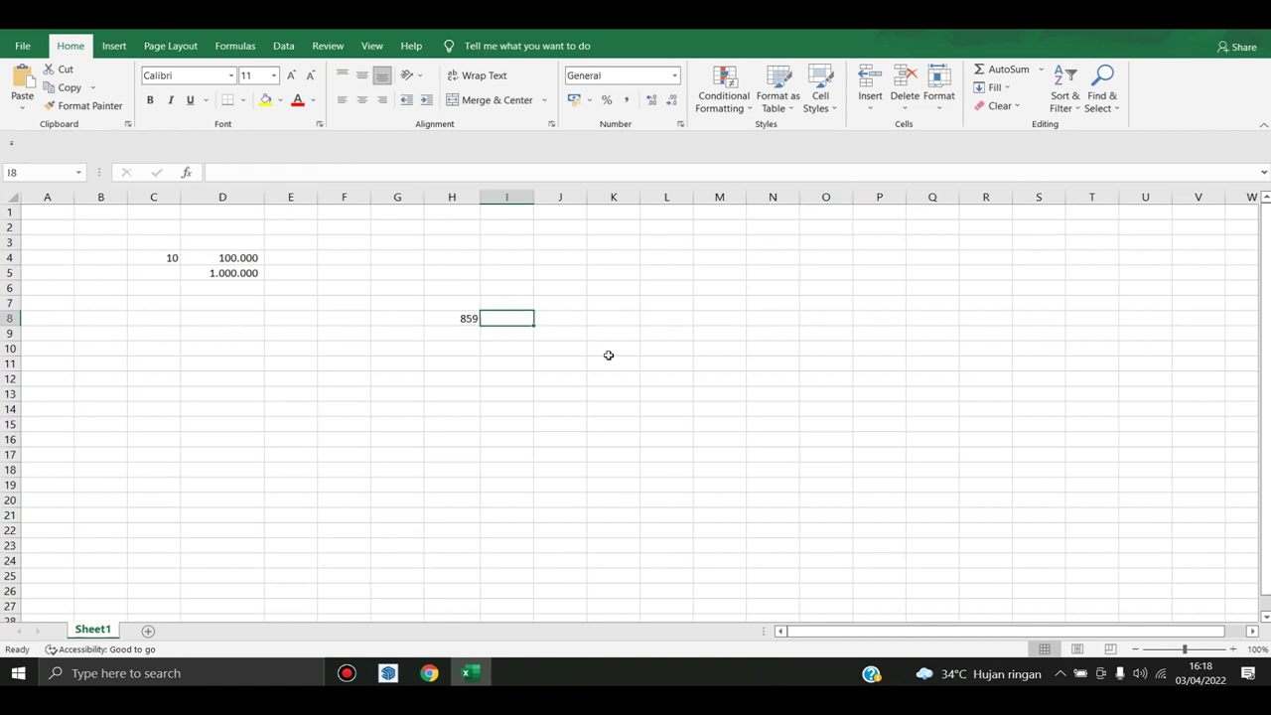
Enter a tile price of 20.000 in I8 and apply Comma Style
{"action": "type", "text": "20000"}
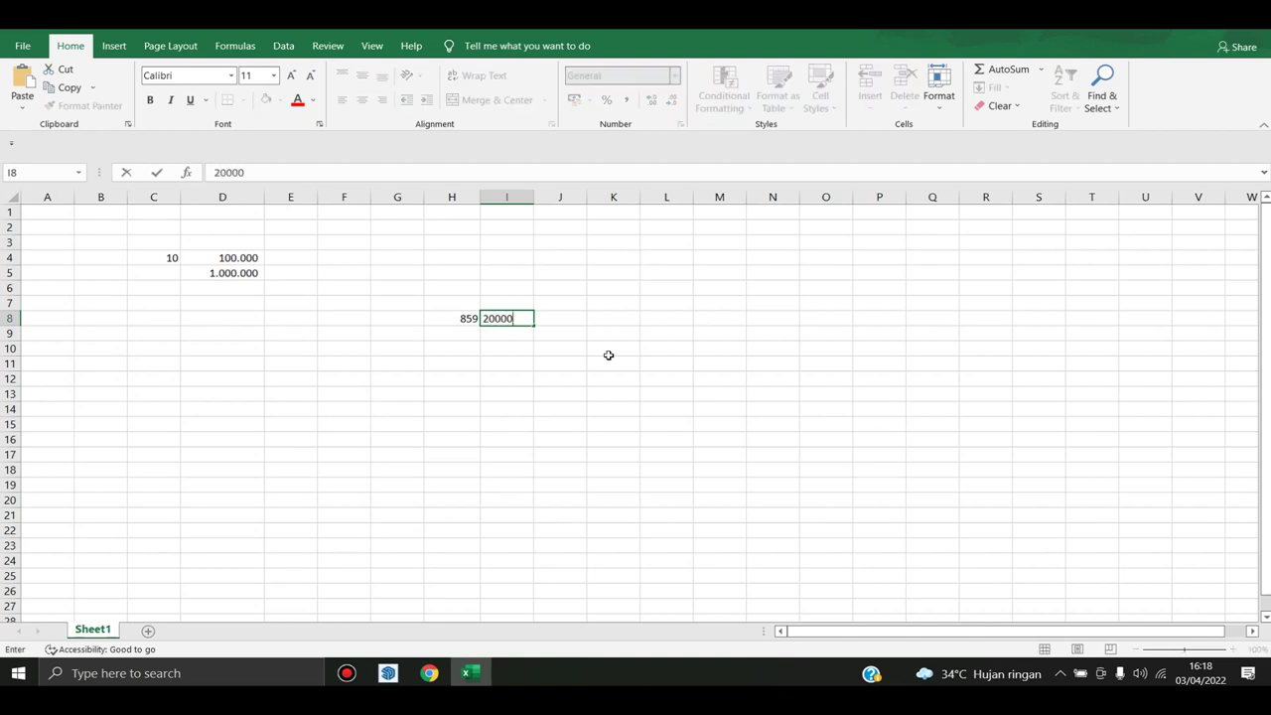
{"action": "key", "text": "Return"}
{"action": "left_click", "coordinate": [511, 318]}
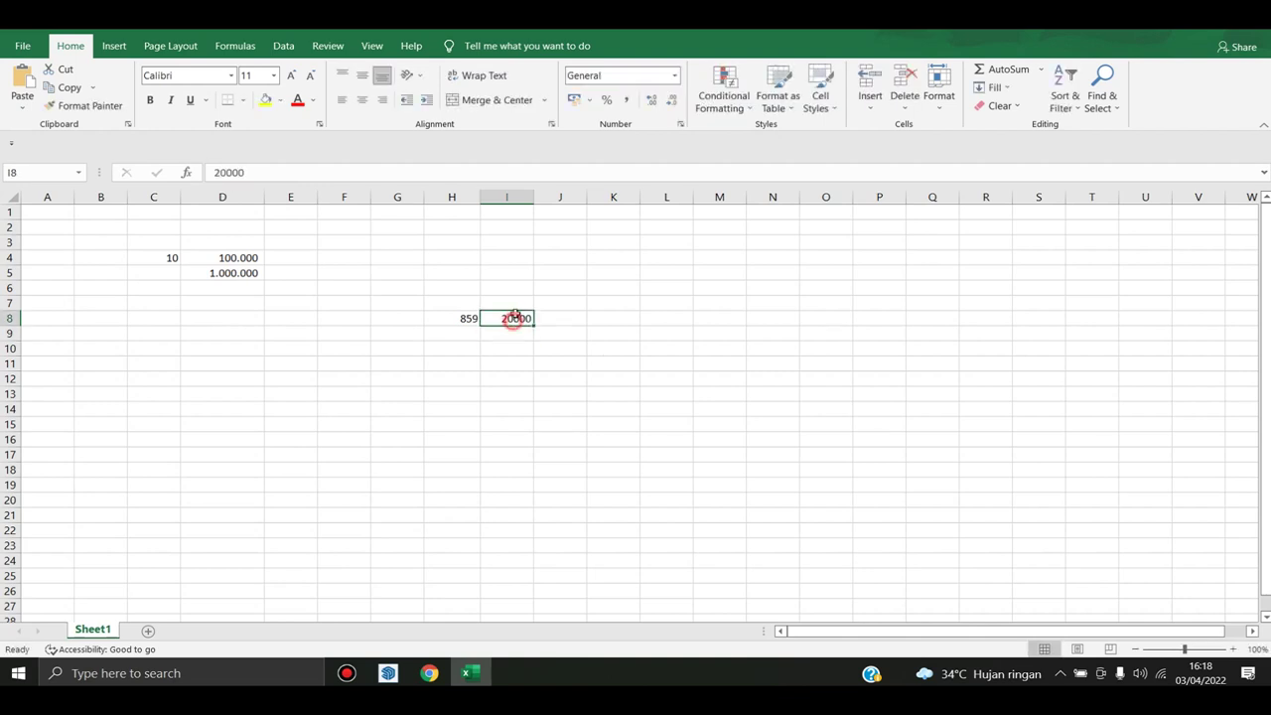
{"action": "left_click", "coordinate": [626, 100]}
Enter =H8*I8 in I9 for a total tile cost of 17.180.000, then return to SketchUp
{"action": "left_click", "coordinate": [515, 342]}
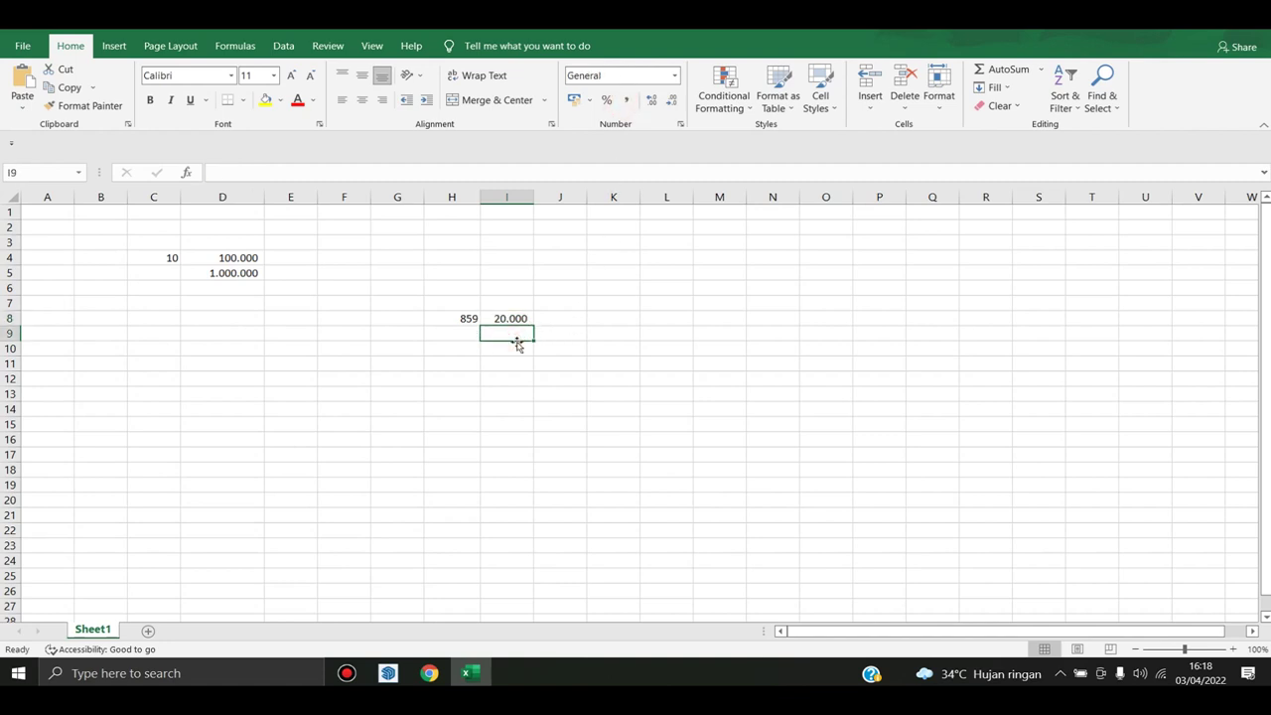
{"action": "type", "text": "="}
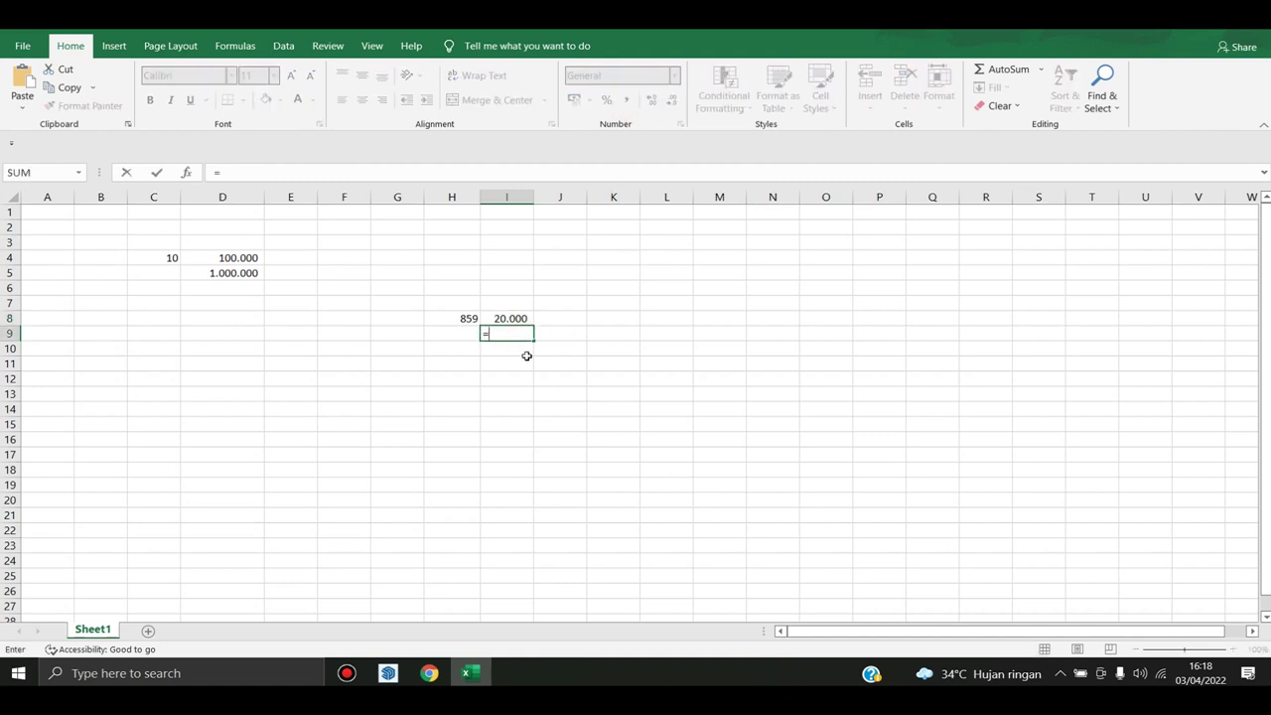
{"action": "left_click", "coordinate": [467, 318]}
{"action": "type", "text": "*"}
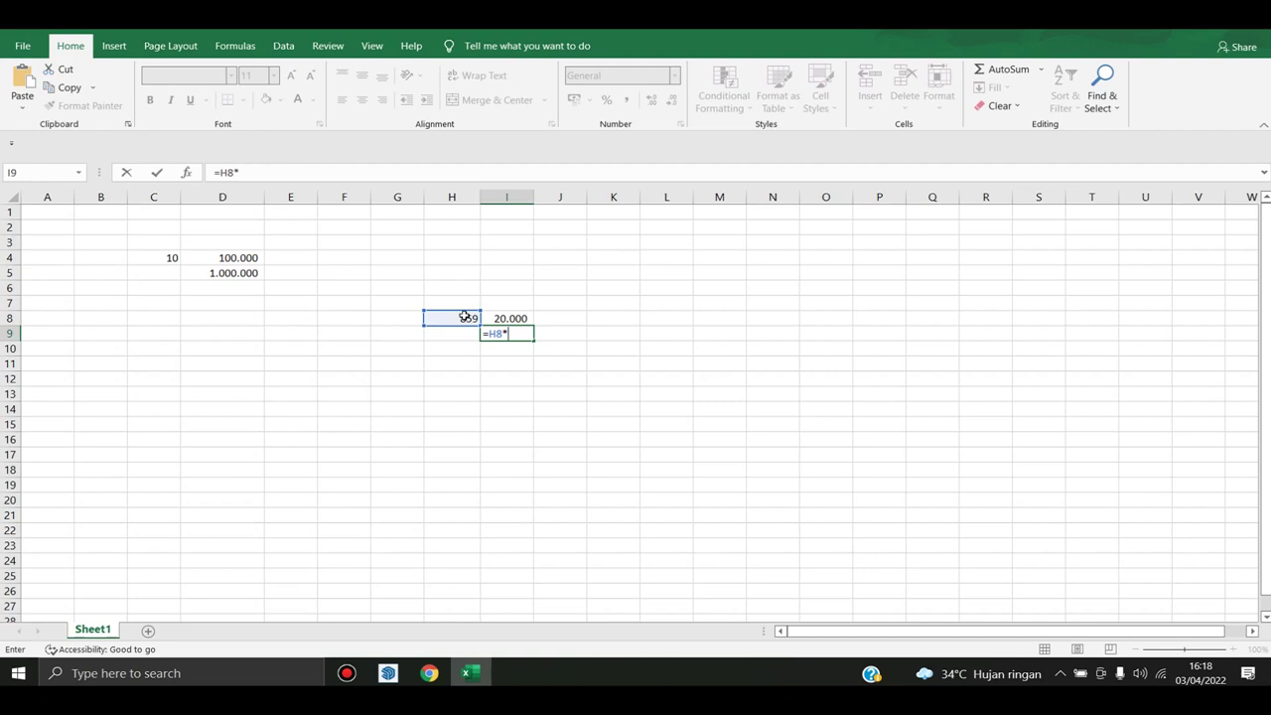
{"action": "left_click", "coordinate": [508, 319]}
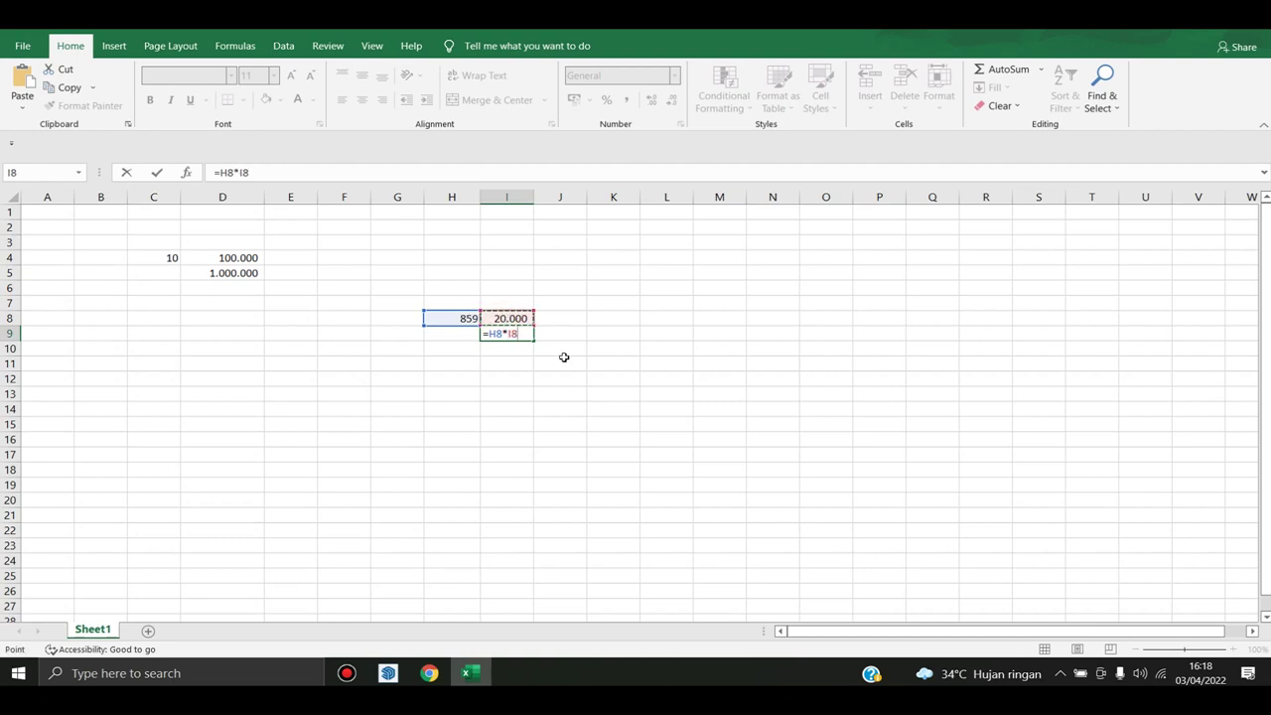
{"action": "key", "text": "Return"}
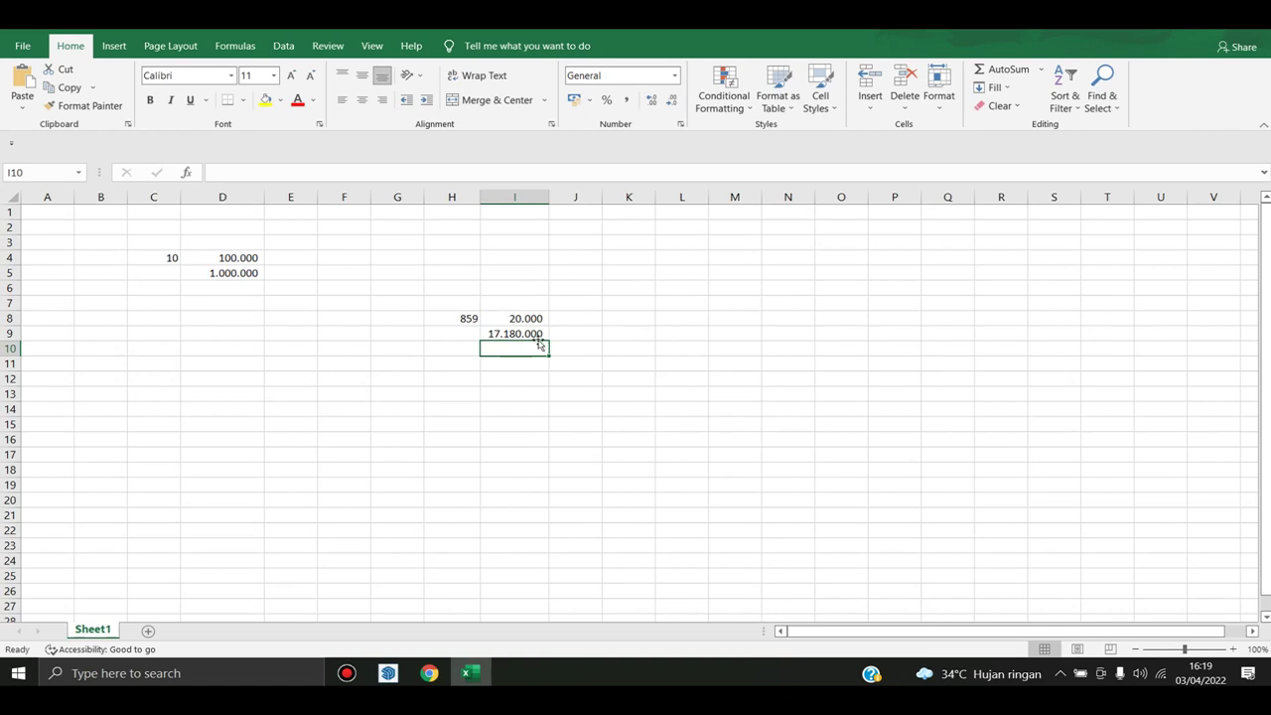
{"action": "left_click", "coordinate": [389, 674]}
Orbit and zoom around the L-shaped hip roof from several angles, then bring up Chrome's truss drawing
{"action": "mouse_move", "coordinate": [566, 424]}
{"action": "middle_mouse_down"}
{"action": "mouse_move", "coordinate": [465, 395]}
{"action": "mouse_move", "coordinate": [798, 421]}
{"action": "middle_mouse_up"}
{"action": "mouse_move", "coordinate": [463, 311]}
{"action": "middle_mouse_down"}
{"action": "mouse_move", "coordinate": [606, 385]}
{"action": "mouse_move", "coordinate": [440, 264]}
{"action": "middle_mouse_up"}
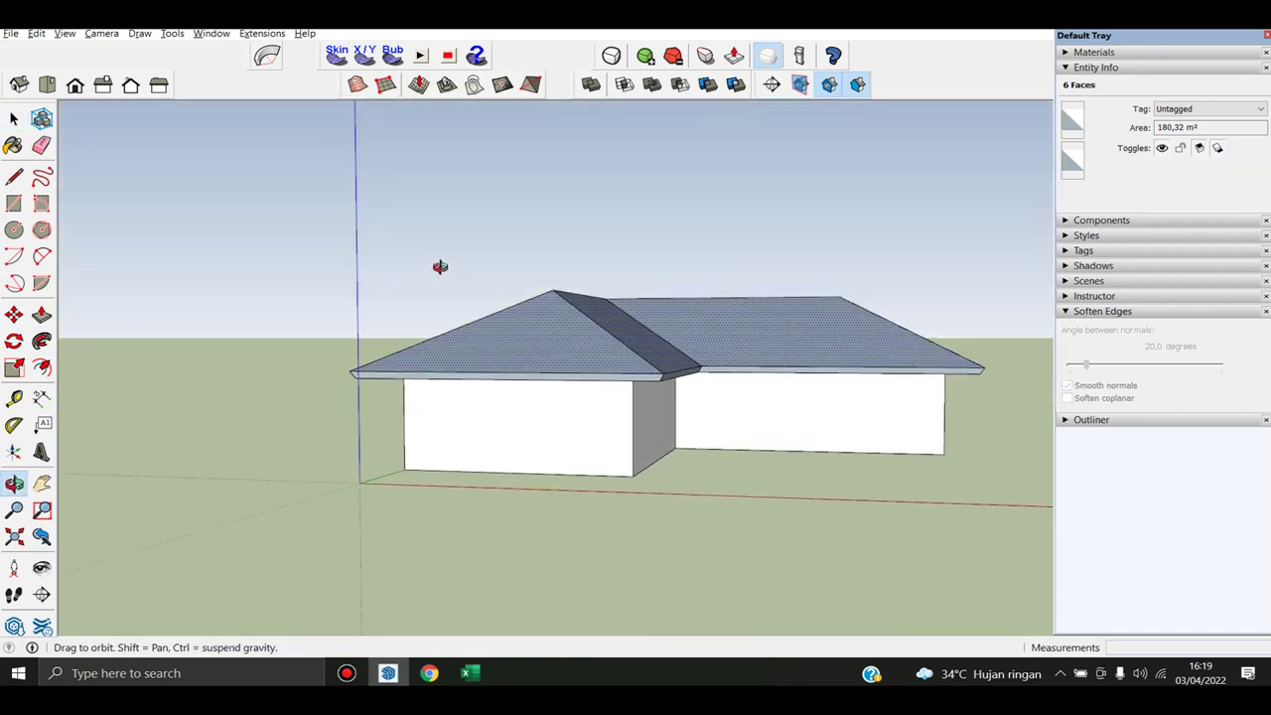
{"action": "mouse_move", "coordinate": [493, 329]}
{"action": "middle_mouse_down"}
{"action": "mouse_move", "coordinate": [527, 221]}
{"action": "mouse_move", "coordinate": [610, 450]}
{"action": "mouse_move", "coordinate": [388, 446]}
{"action": "middle_mouse_up"}
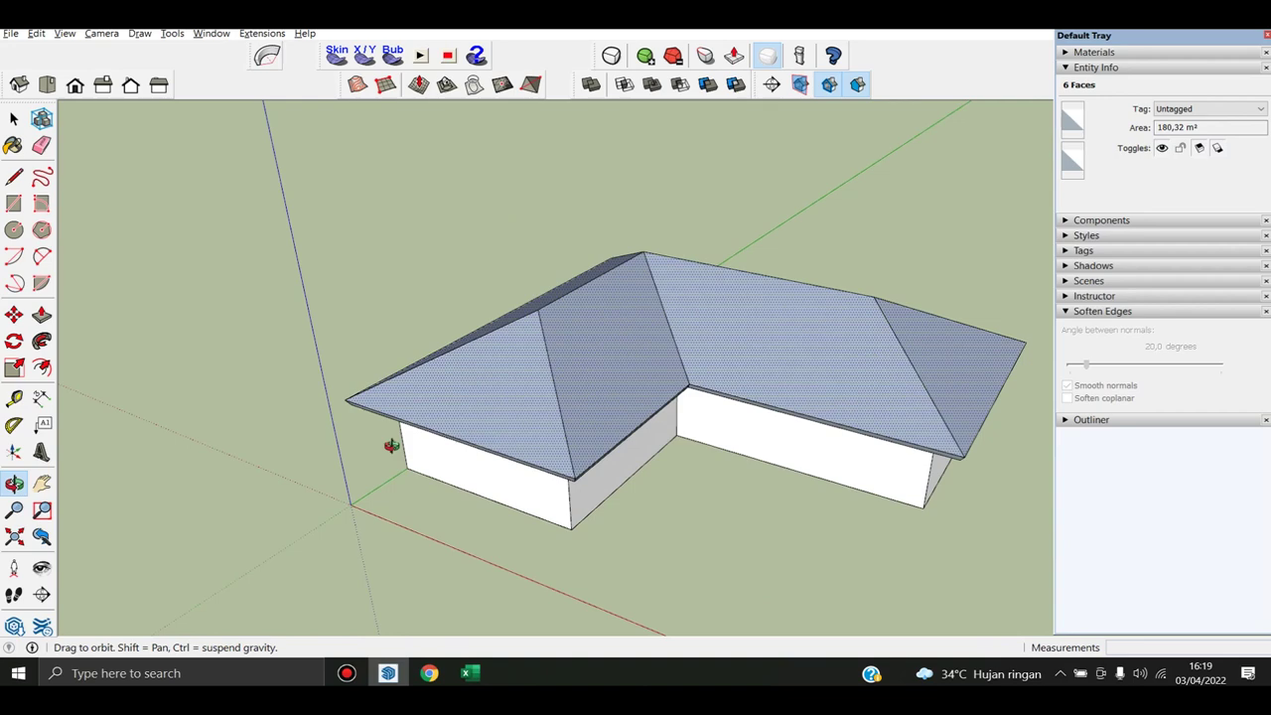
{"action": "scroll", "coordinate": [602, 321], "scroll_direction": "up", "scroll_amount": 3}
{"action": "middle_click_drag", "start_coordinate": [609, 321], "coordinate": [878, 392]}
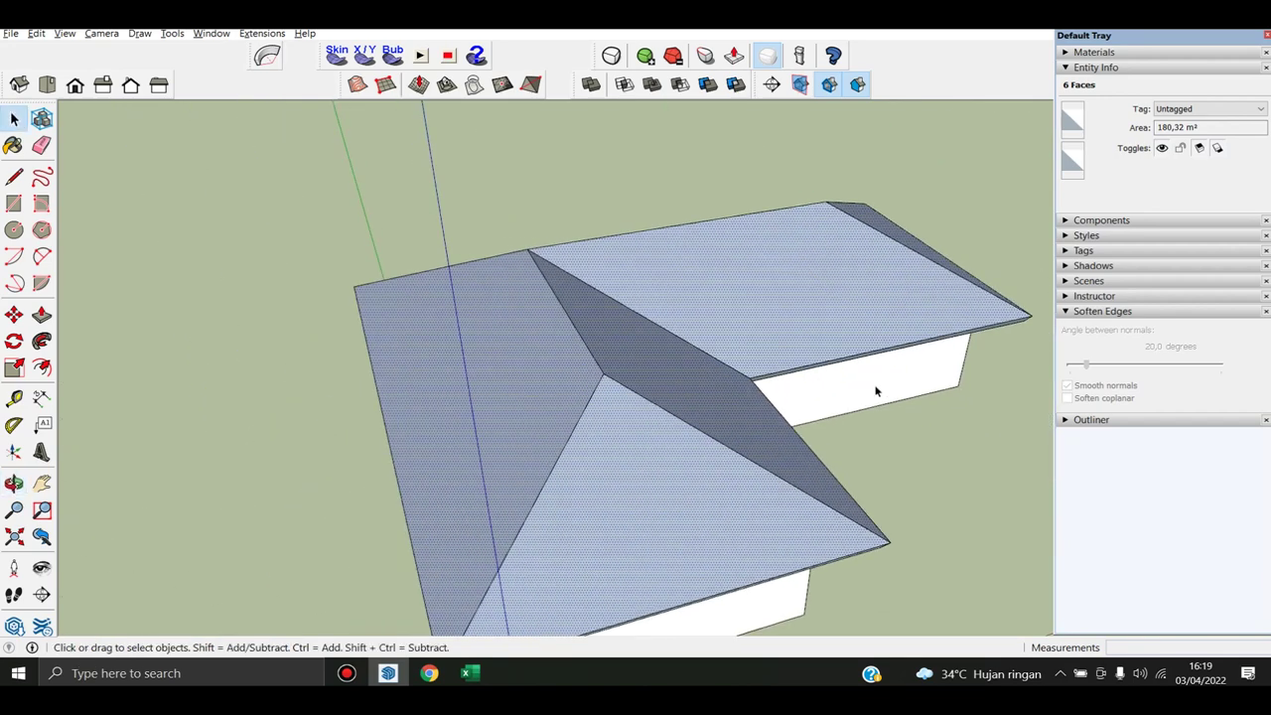
{"action": "mouse_move", "coordinate": [664, 408]}
{"action": "middle_mouse_down"}
{"action": "mouse_move", "coordinate": [899, 279]}
{"action": "mouse_move", "coordinate": [880, 189]}
{"action": "mouse_move", "coordinate": [857, 159]}
{"action": "mouse_move", "coordinate": [655, 151]}
{"action": "mouse_move", "coordinate": [327, 264]}
{"action": "mouse_move", "coordinate": [321, 420]}
{"action": "middle_mouse_up"}
{"action": "scroll", "coordinate": [321, 420], "scroll_direction": "up", "scroll_amount": 3}
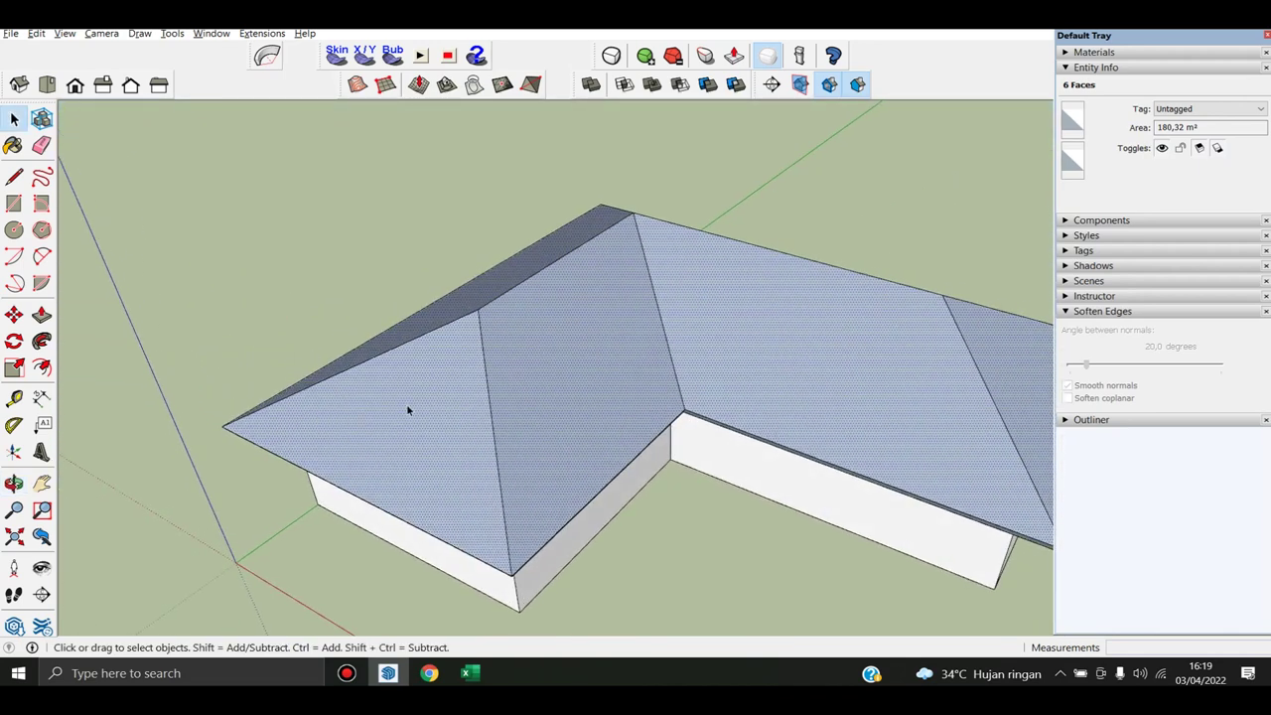
{"action": "mouse_move", "coordinate": [406, 403]}
{"action": "middle_mouse_down"}
{"action": "mouse_move", "coordinate": [685, 315]}
{"action": "mouse_move", "coordinate": [698, 368]}
{"action": "middle_mouse_up"}
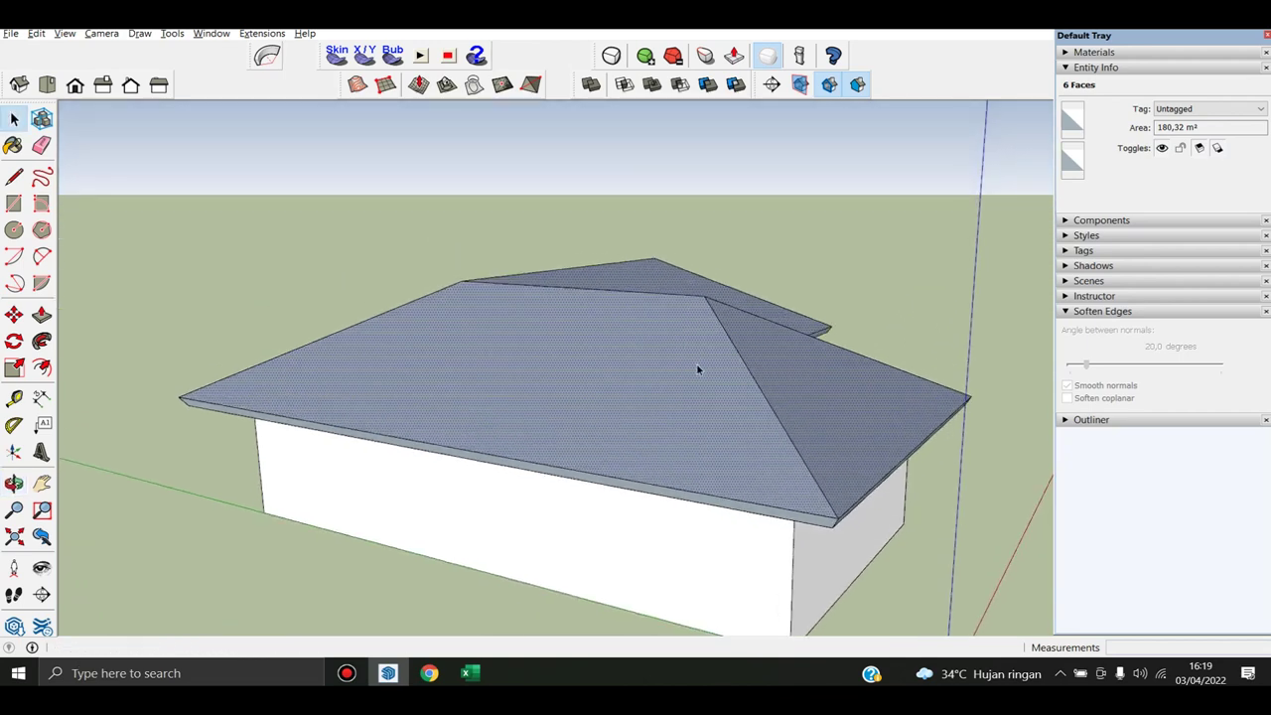
{"action": "left_click", "coordinate": [429, 674]}
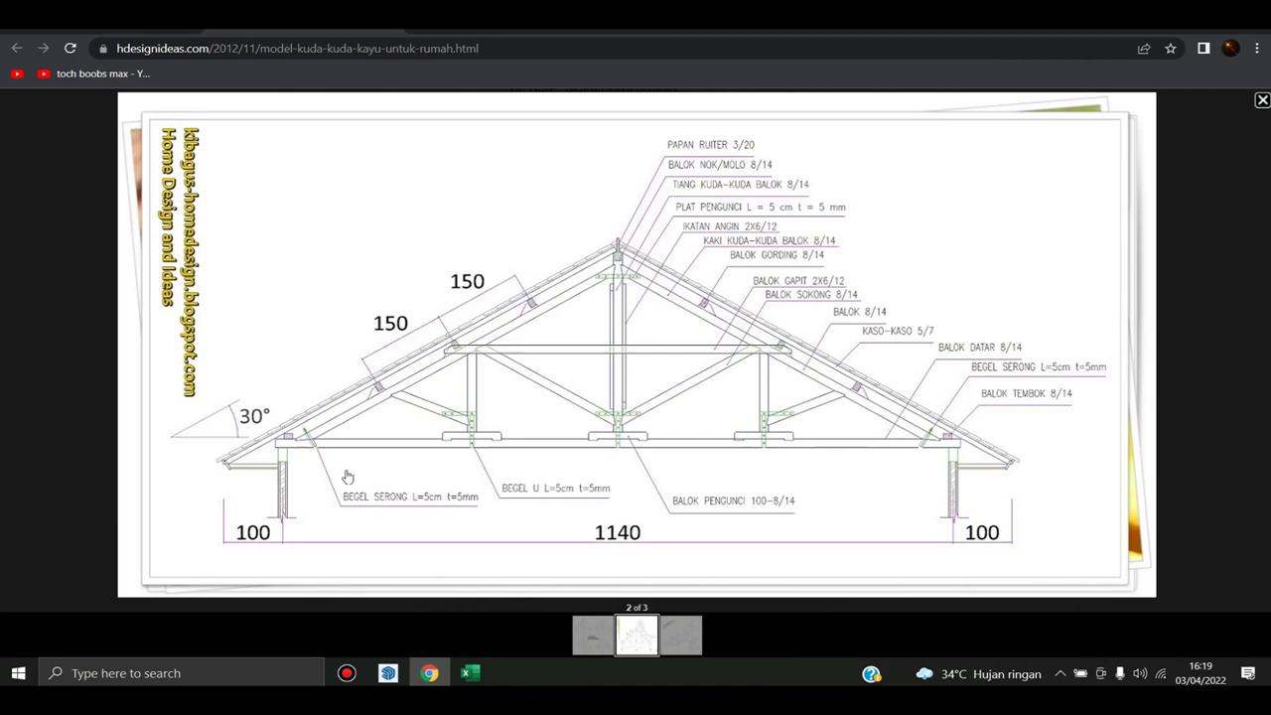
Exit full-screen on the truss drawing and switch to the tab showing Kuda2+kayu+2.jpg
{"action": "left_click", "coordinate": [429, 673]}
{"action": "left_click", "coordinate": [431, 676]}
{"action": "key", "text": "Print"}
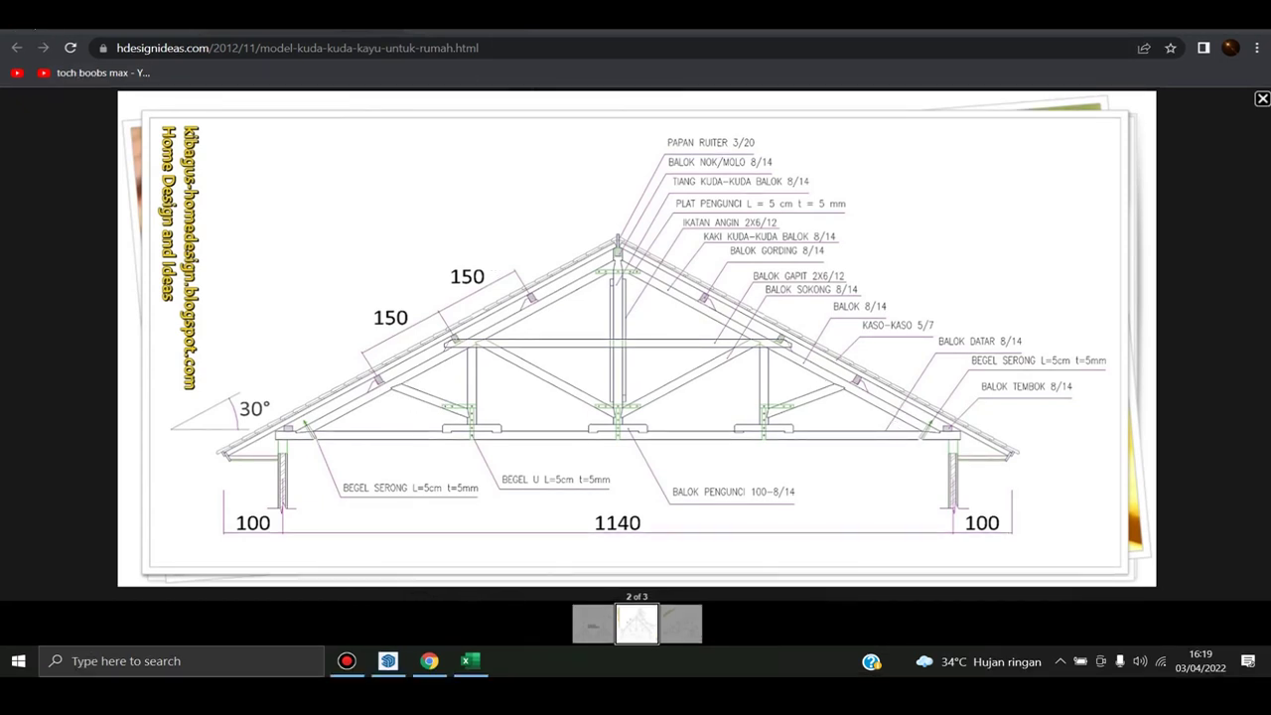
{"action": "right_click", "coordinate": [10, 30]}
{"action": "mouse_move", "coordinate": [33, 99]}
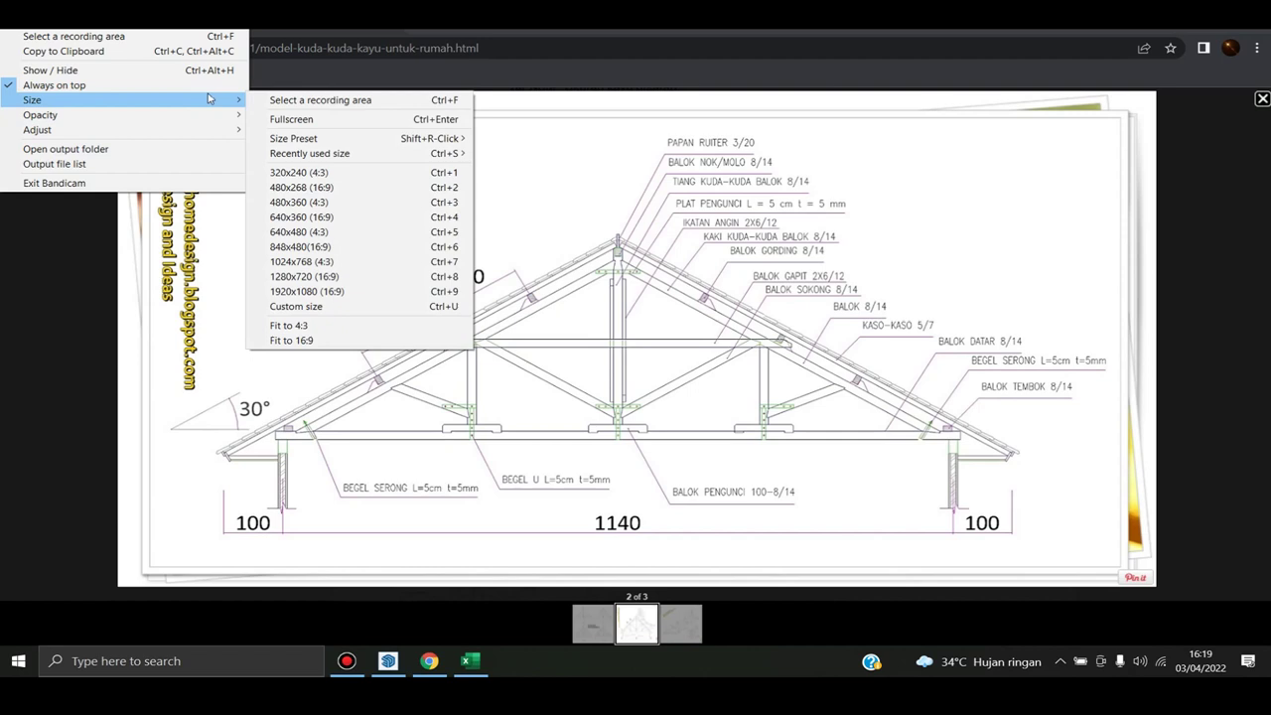
{"action": "left_click", "coordinate": [373, 290]}
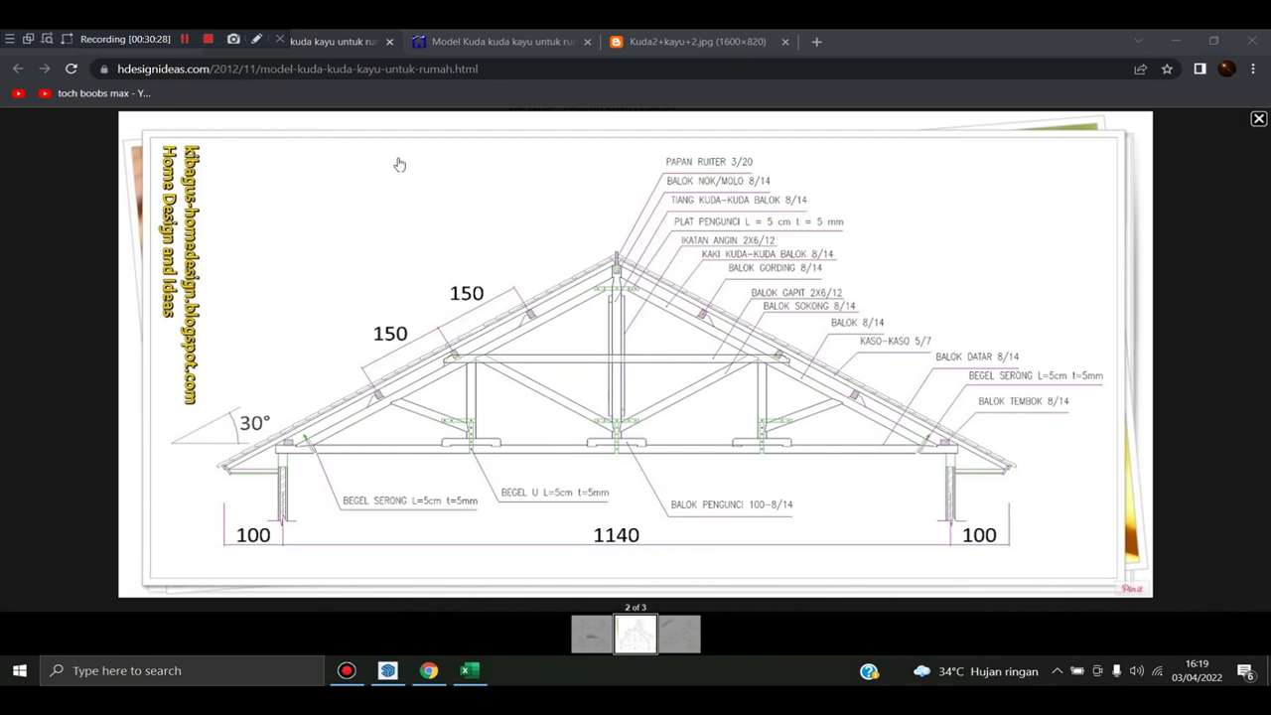
{"action": "left_click", "coordinate": [695, 41]}
Search the web for youtube and open the YouTube website
{"action": "left_click", "coordinate": [503, 69]}
{"action": "type", "text": "yo"}
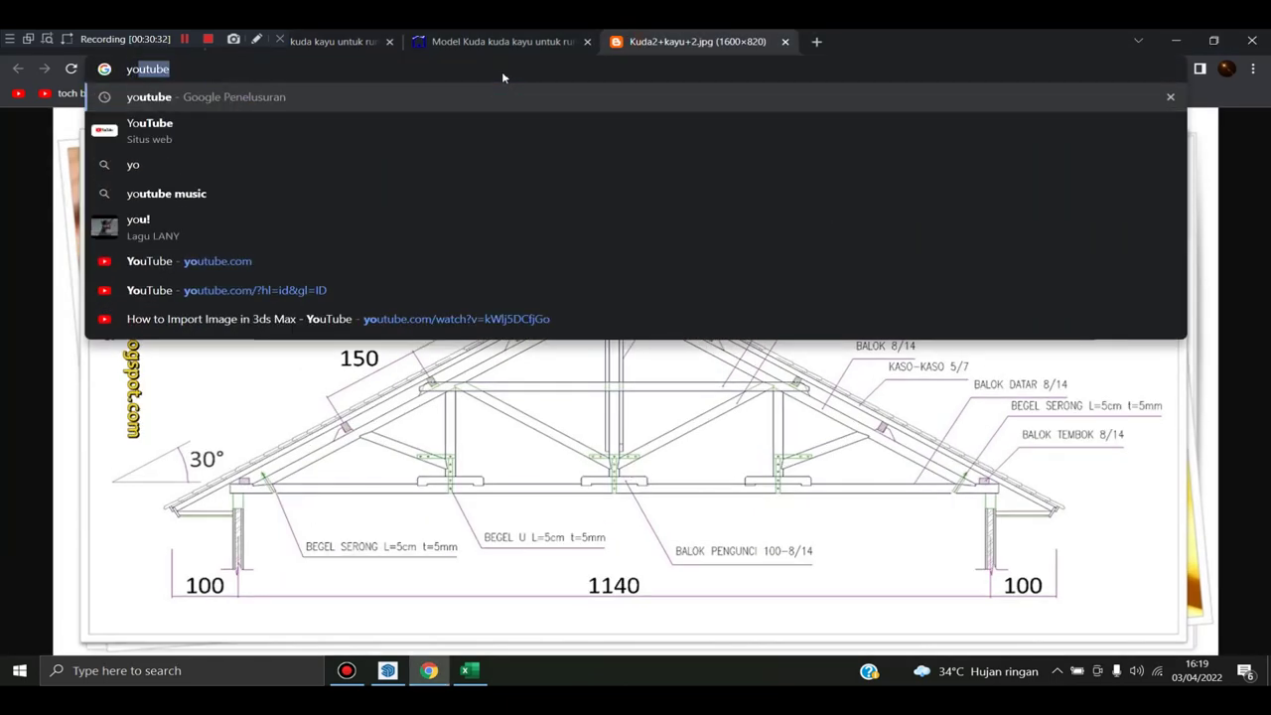
{"action": "key", "text": "Return"}
{"action": "left_click", "coordinate": [190, 266]}
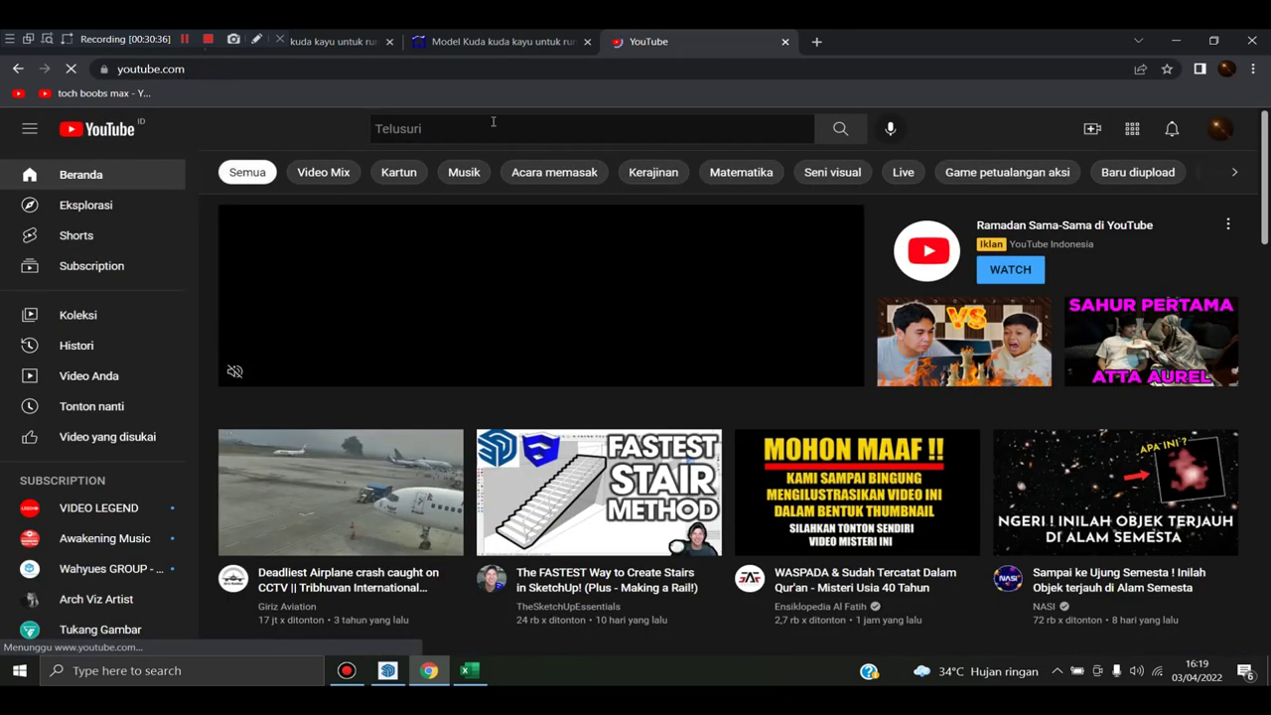
Search YouTube for pwjaya creator and open the channel's Videos tab
{"action": "left_click", "coordinate": [475, 129]}
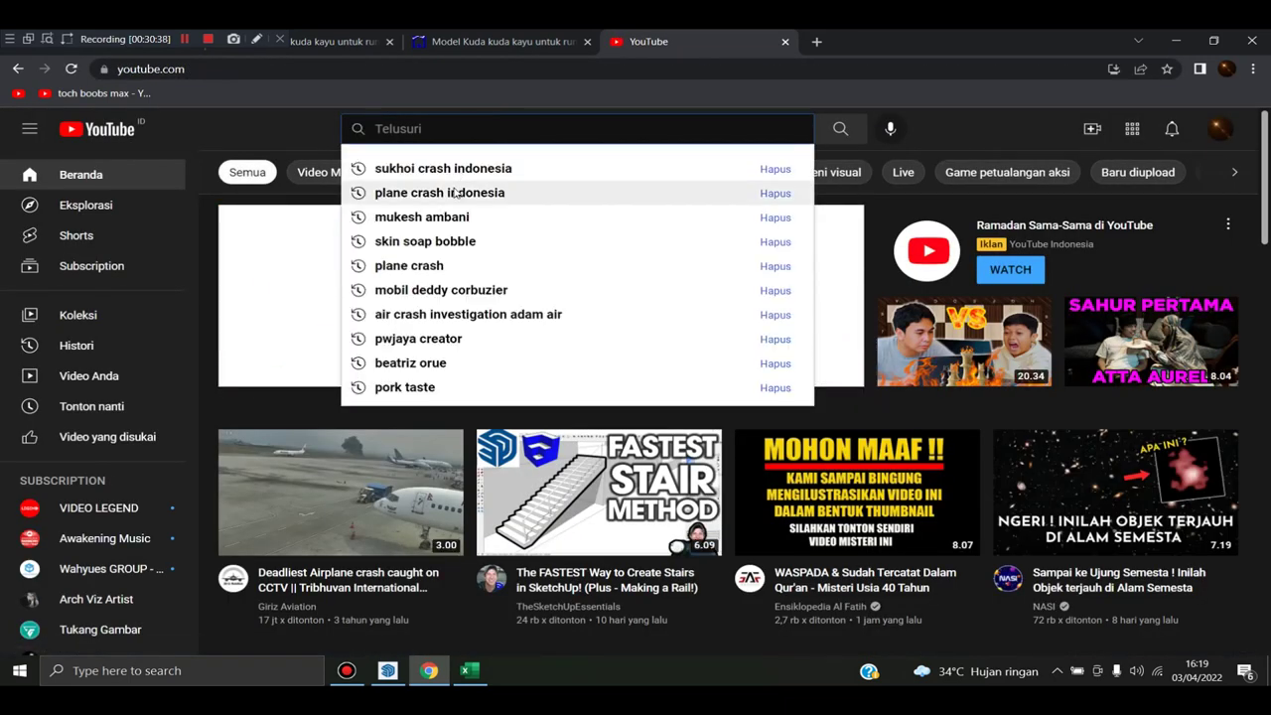
{"action": "type", "text": "p"}
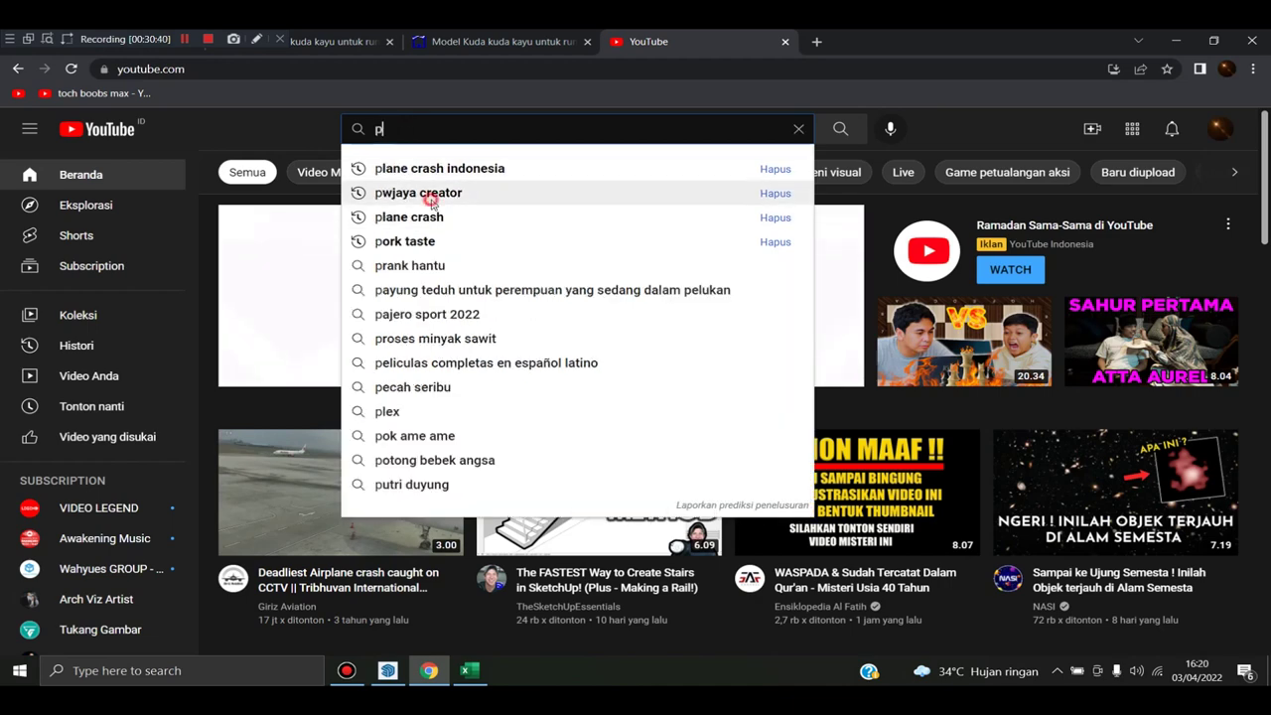
{"action": "left_click", "coordinate": [432, 197]}
{"action": "left_click", "coordinate": [429, 248]}
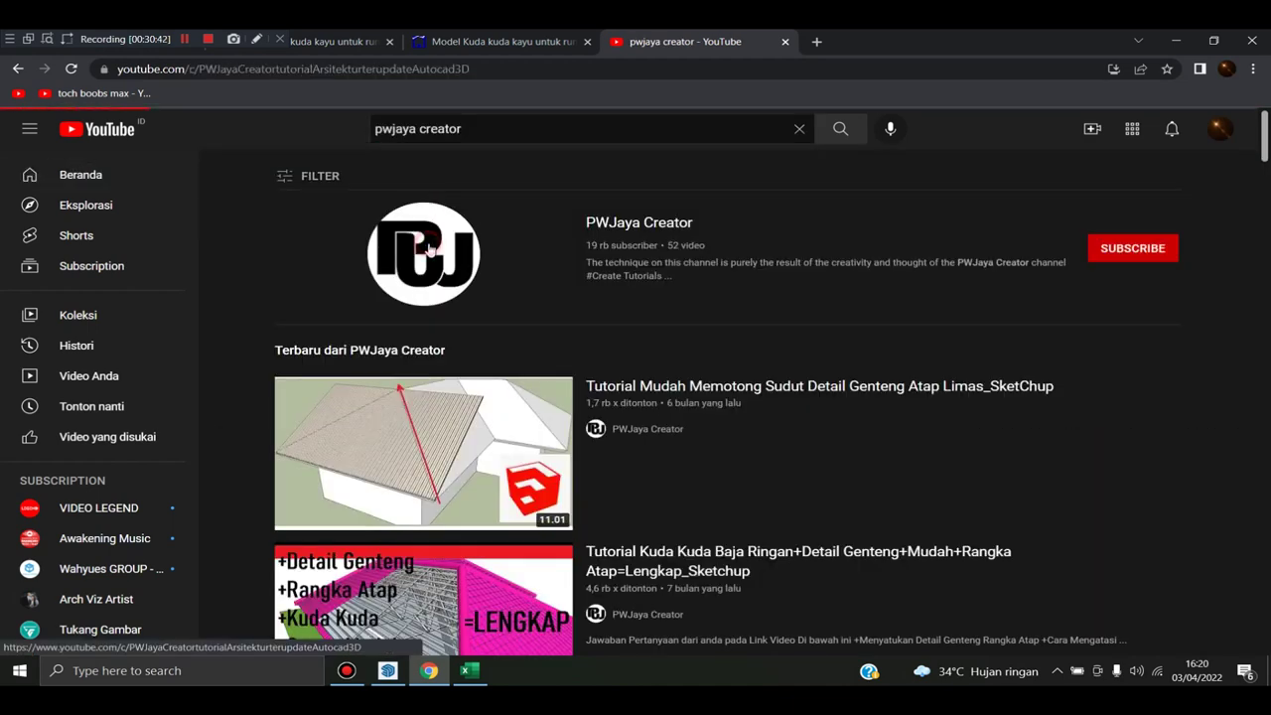
{"action": "left_click", "coordinate": [438, 402]}
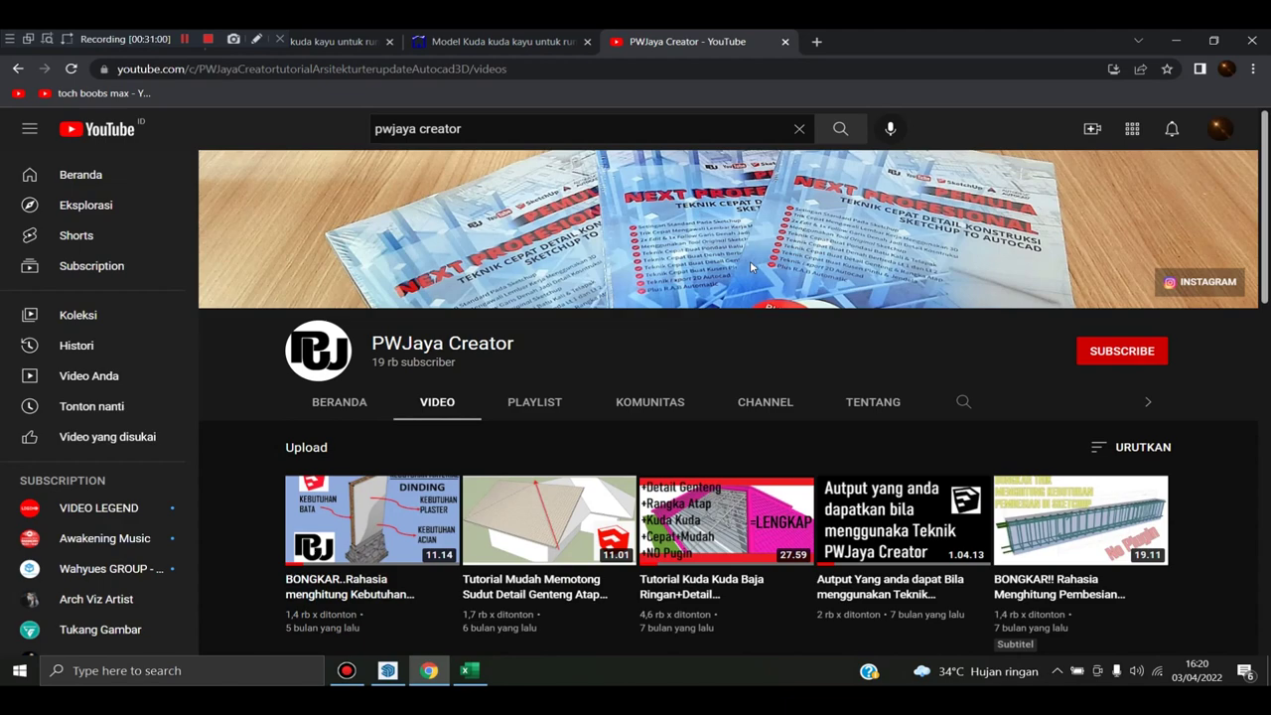
Scroll through the channel's SketchUp tutorial uploads and back to the top
{"action": "scroll", "coordinate": [755, 265], "scroll_direction": "down", "scroll_amount": 4}
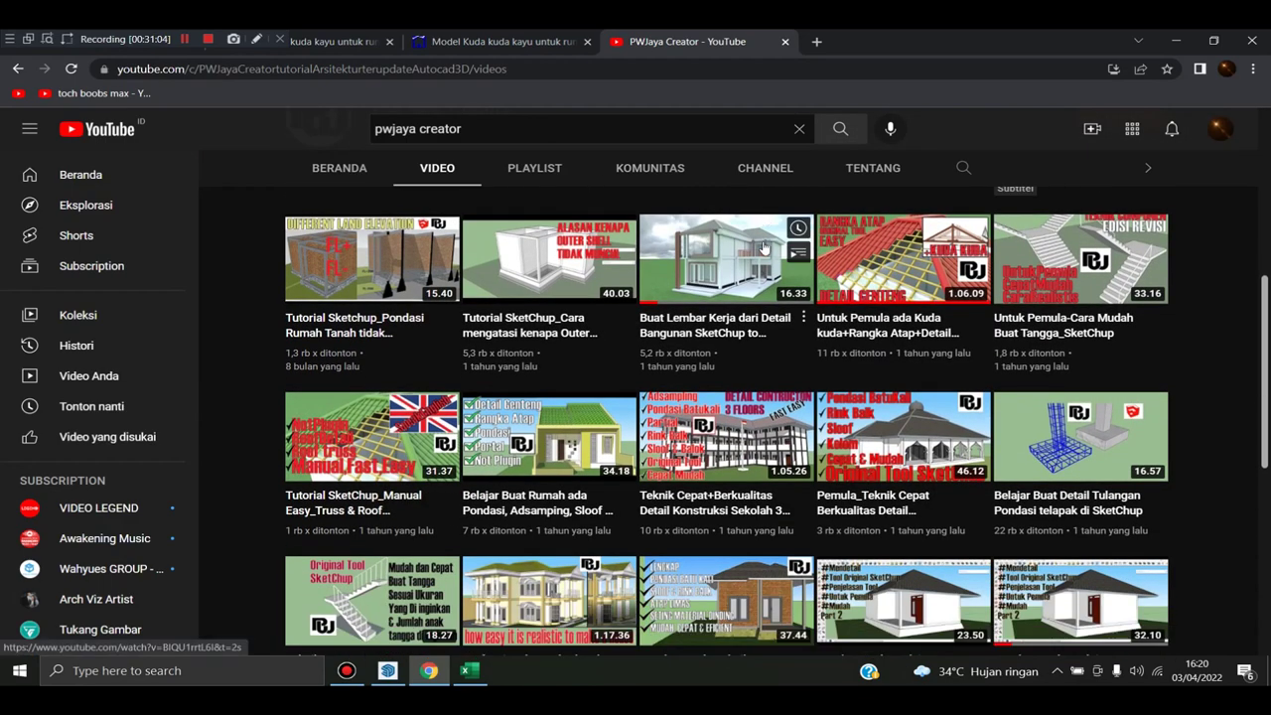
{"action": "scroll", "coordinate": [763, 247], "scroll_direction": "down", "scroll_amount": 3}
{"action": "scroll", "coordinate": [763, 246], "scroll_direction": "down", "scroll_amount": 3}
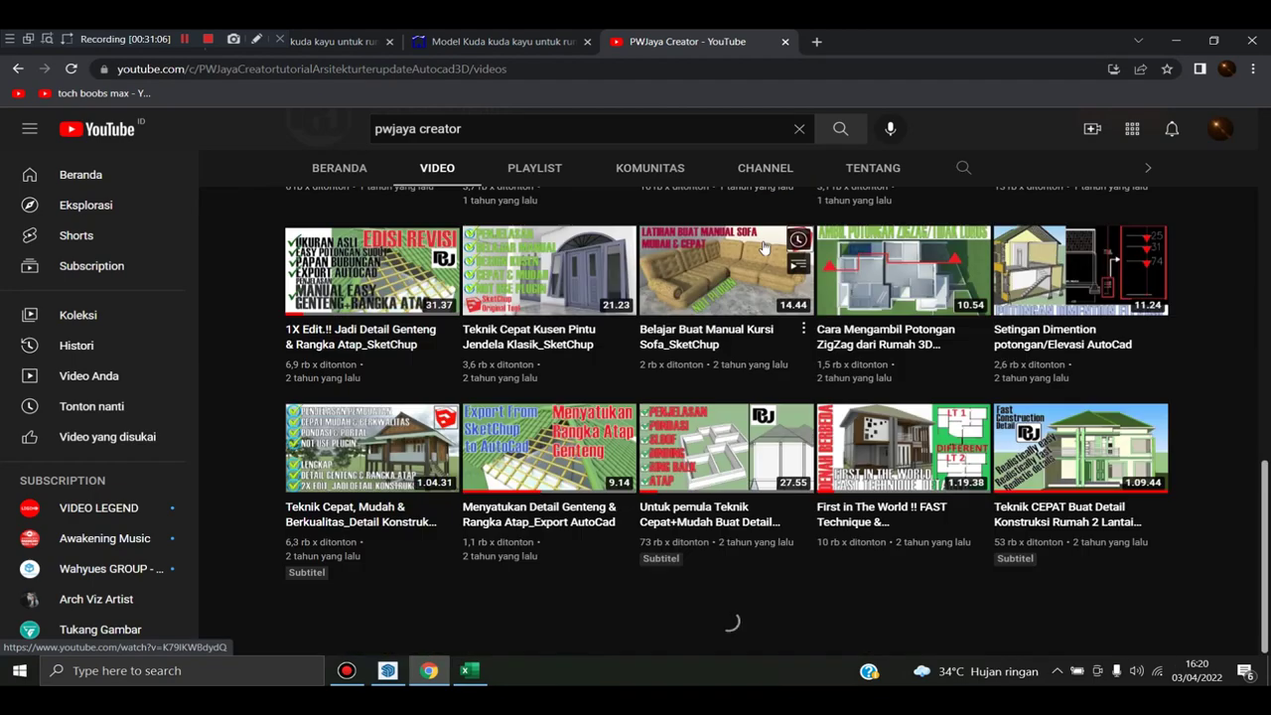
{"action": "scroll", "coordinate": [1042, 202], "scroll_direction": "down", "scroll_amount": 3}
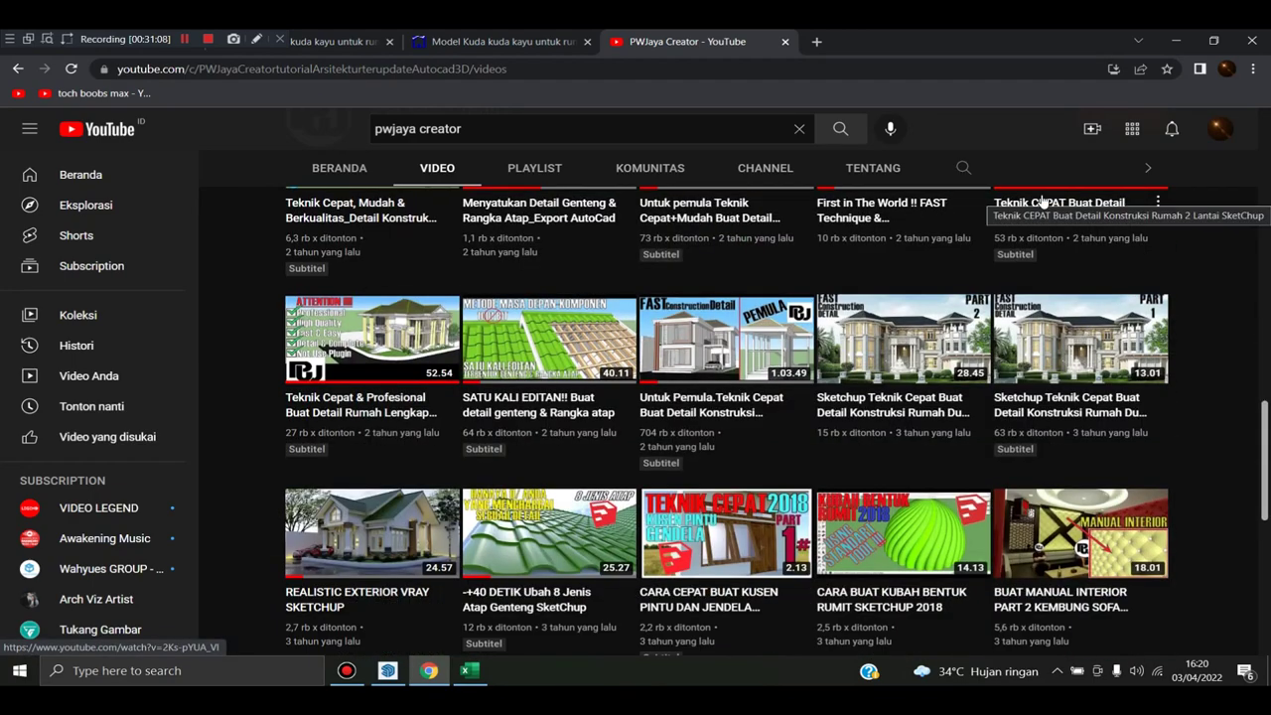
{"action": "scroll", "coordinate": [775, 318], "scroll_direction": "down", "scroll_amount": 2}
{"action": "scroll", "coordinate": [502, 437], "scroll_direction": "up", "scroll_amount": 1}
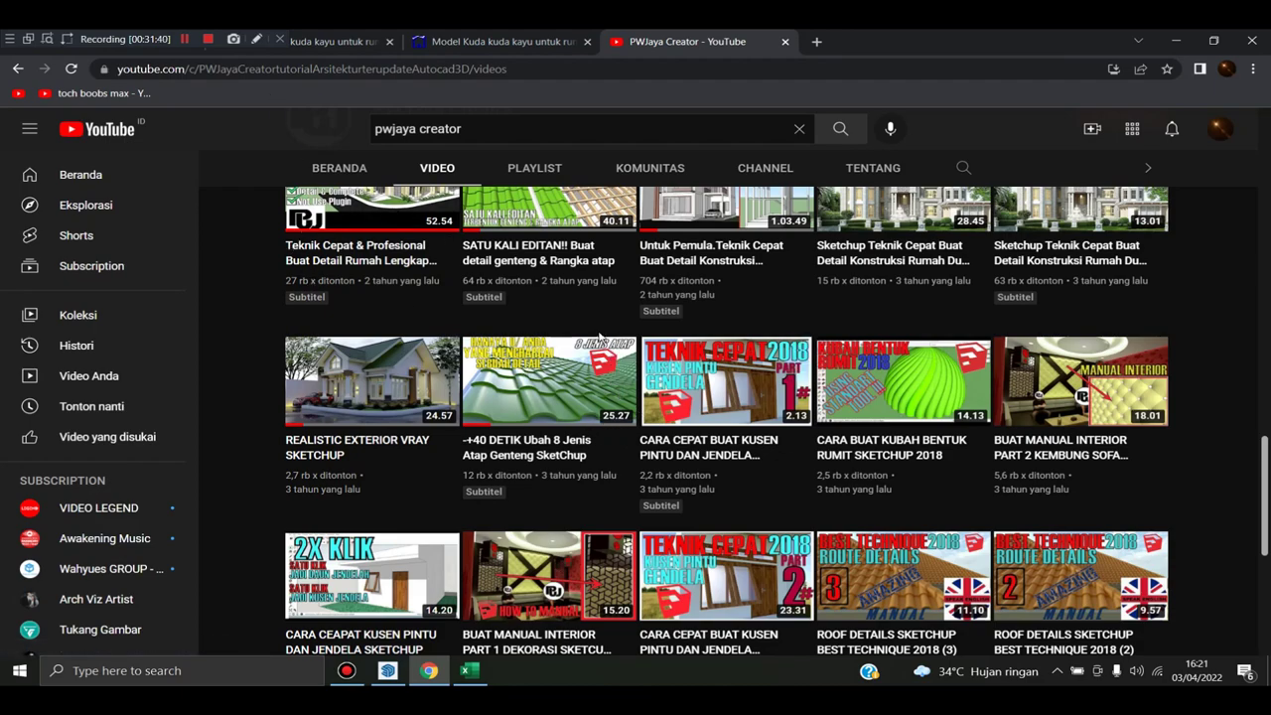
{"action": "scroll", "coordinate": [600, 339], "scroll_direction": "down", "scroll_amount": 1}
{"action": "scroll", "coordinate": [600, 338], "scroll_direction": "up", "scroll_amount": 5}
{"action": "scroll", "coordinate": [600, 339], "scroll_direction": "up", "scroll_amount": 5}
{"action": "scroll", "coordinate": [600, 339], "scroll_direction": "up", "scroll_amount": 5}
{"action": "scroll", "coordinate": [600, 339], "scroll_direction": "up", "scroll_amount": 1}
{"action": "scroll", "coordinate": [600, 339], "scroll_direction": "up", "scroll_amount": 3}
{"action": "scroll", "coordinate": [596, 308], "scroll_direction": "up", "scroll_amount": 1}
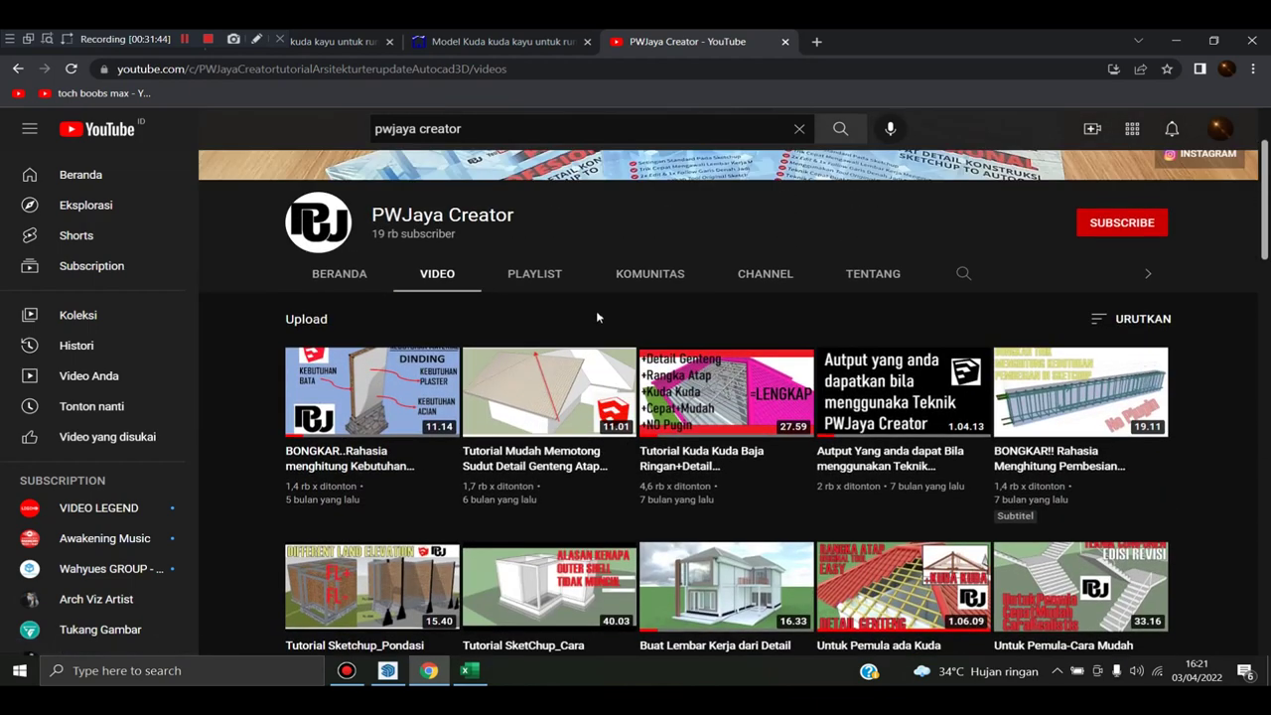